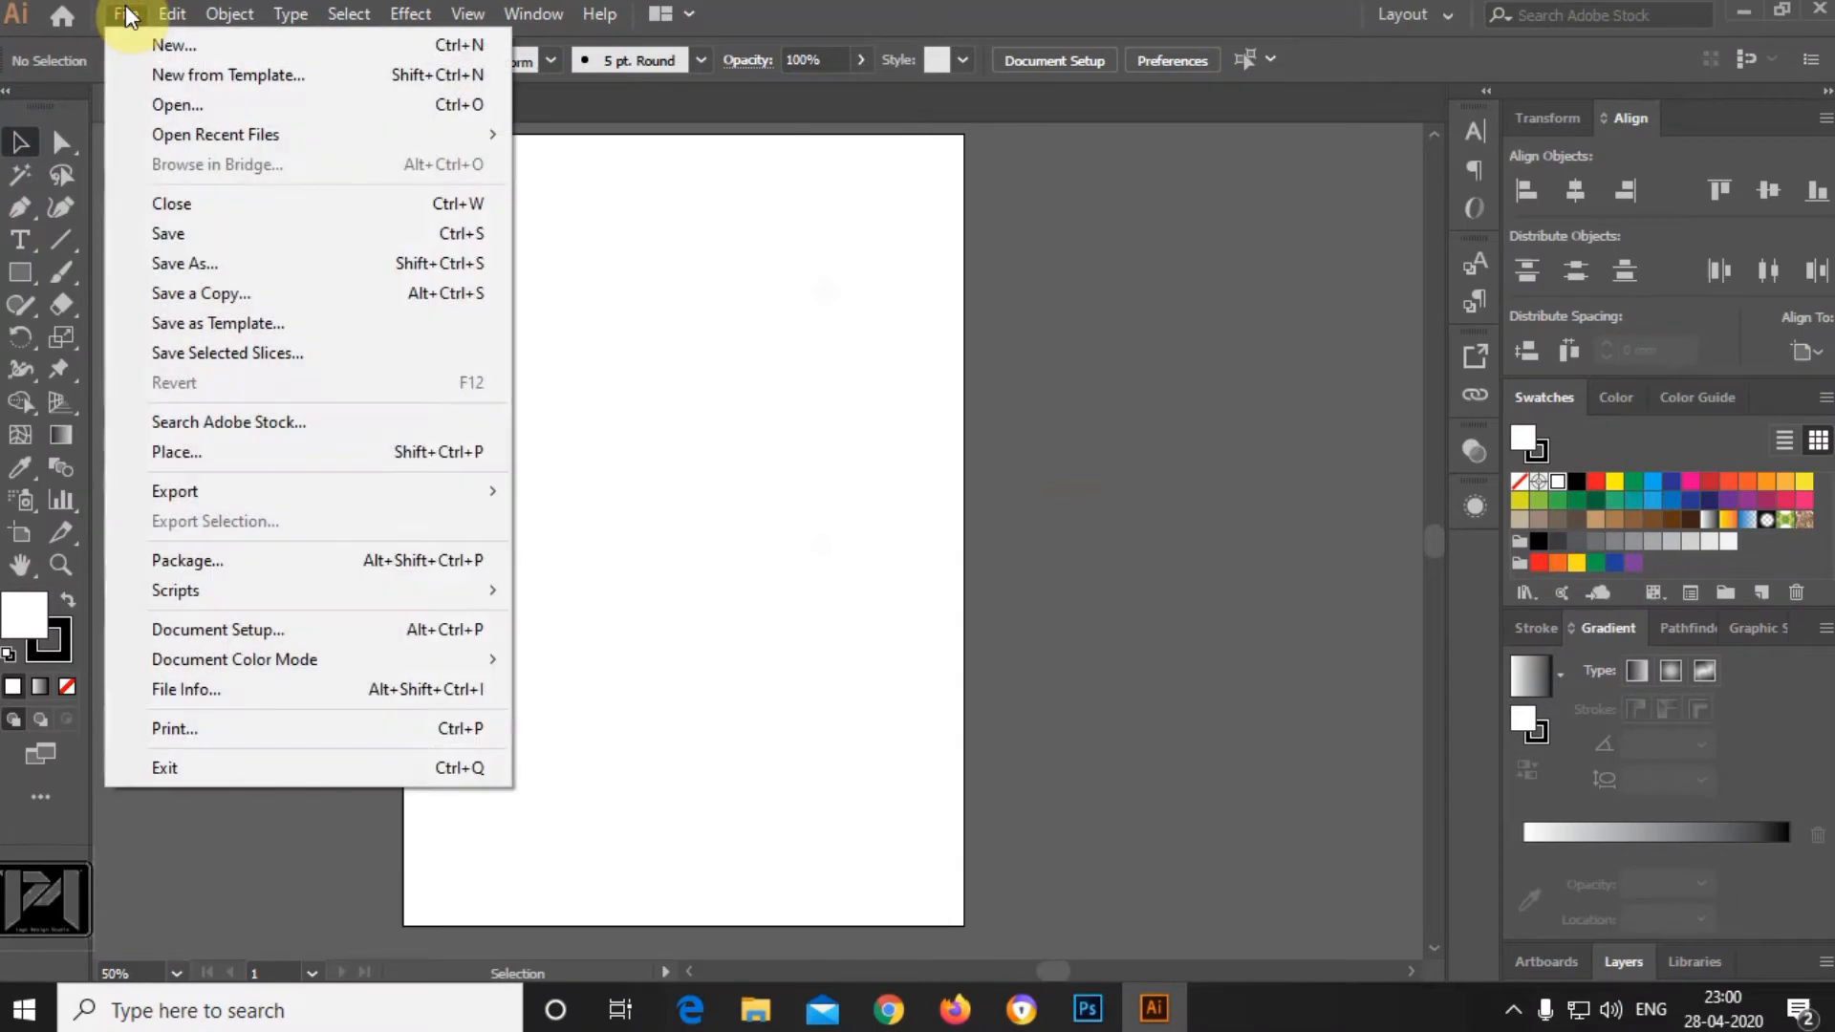
Choose the images 13398, download (3), download (4), download and the WhatsApp logo download (1) from the Desktop for placing.
left_click(192, 455)
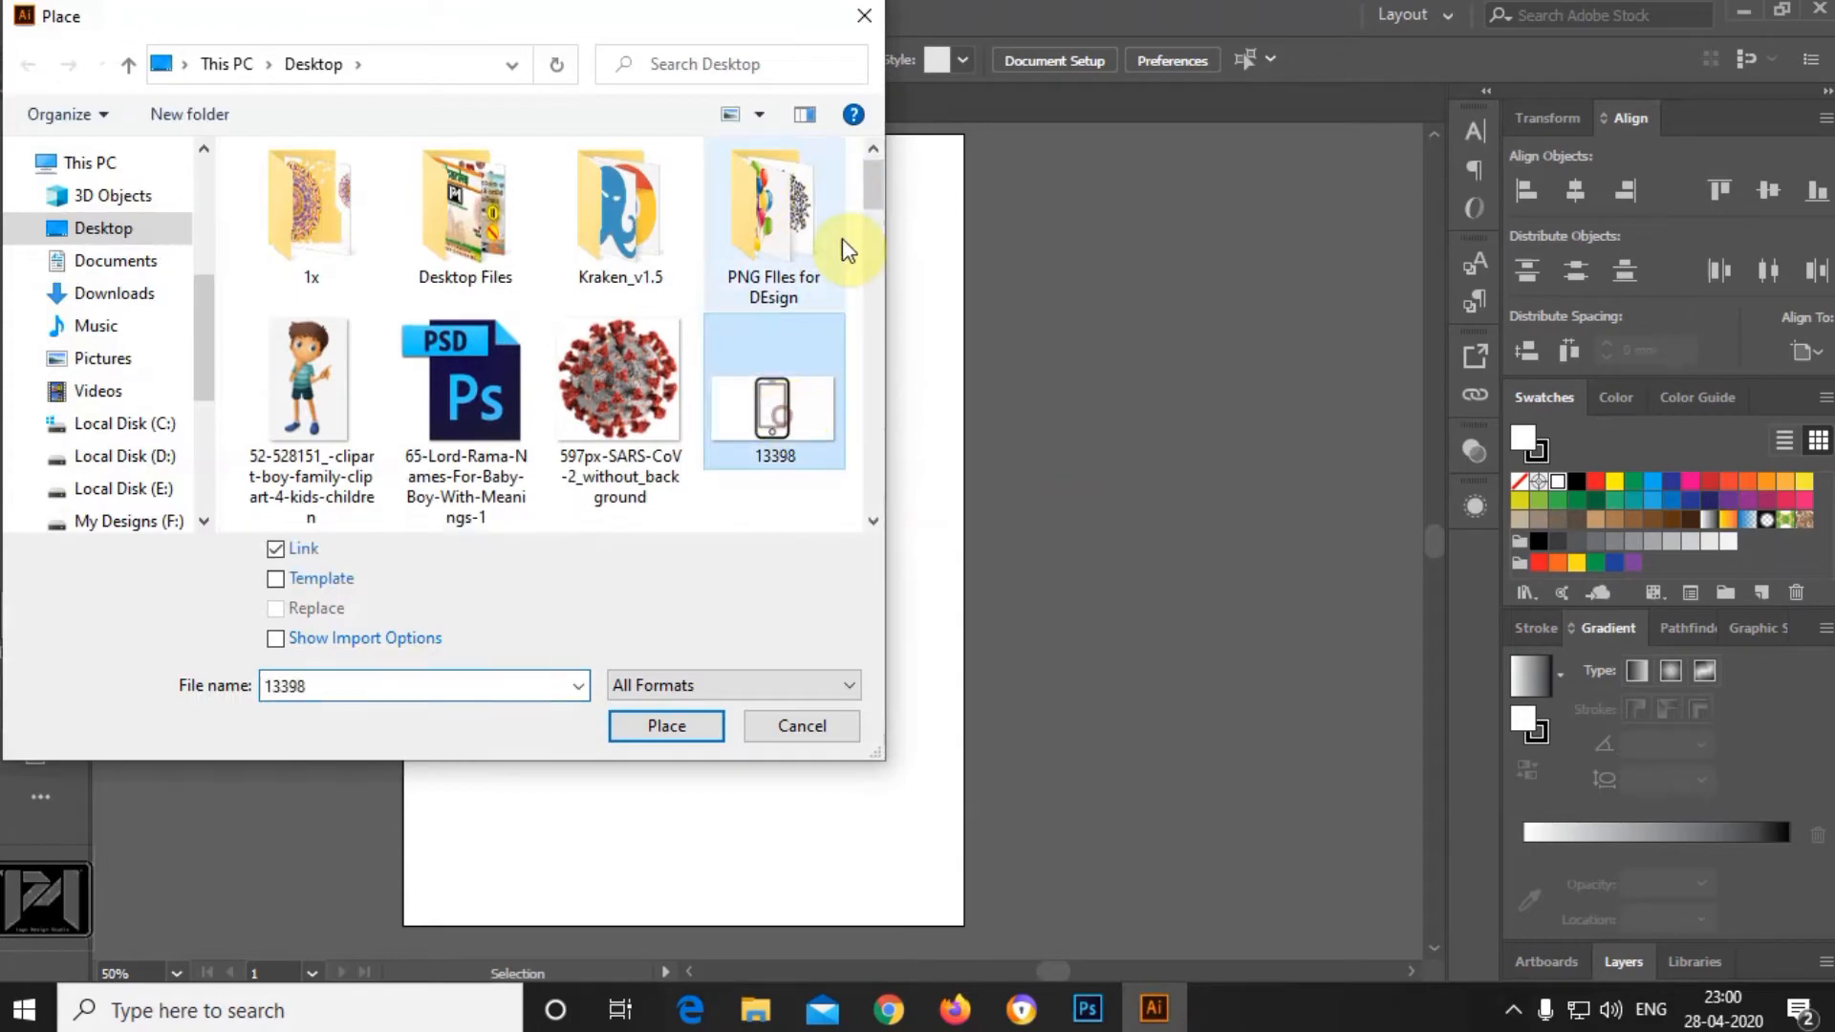
left_click_drag(864, 186, 869, 332)
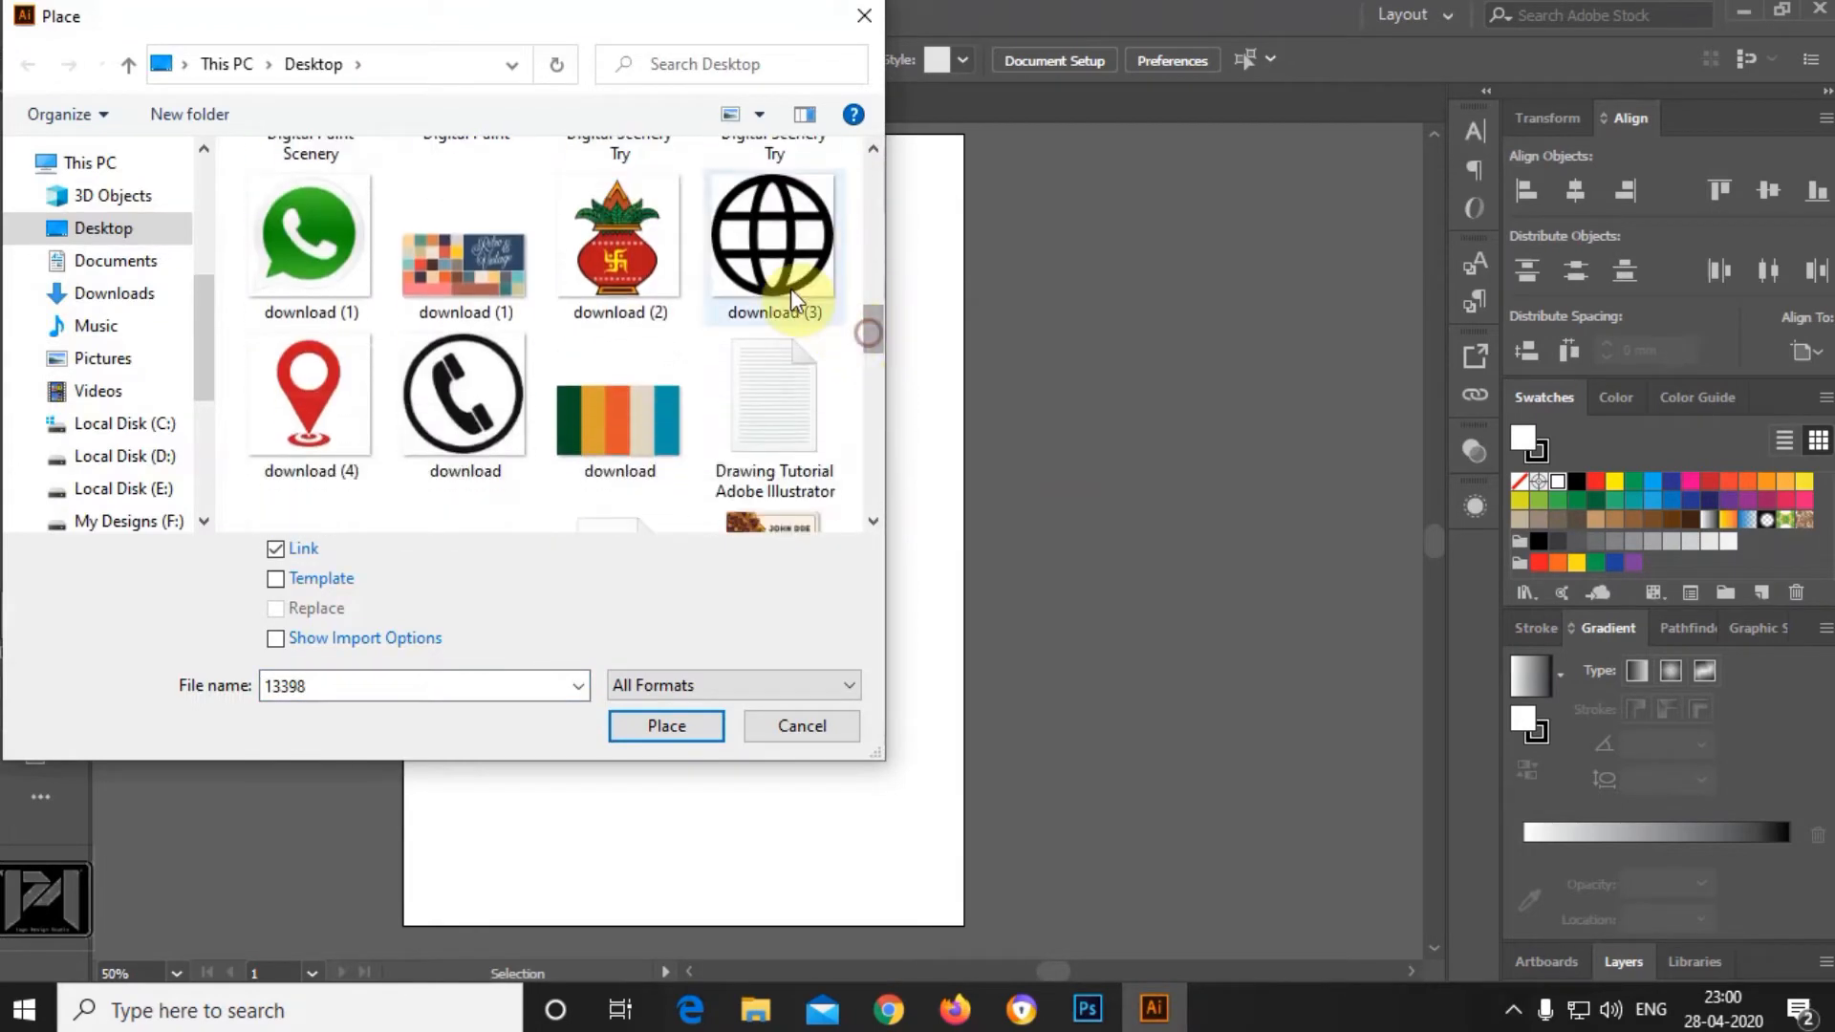
left_click(784, 278, "ctrl")
left_click(487, 410, "ctrl")
left_click(325, 434, "ctrl")
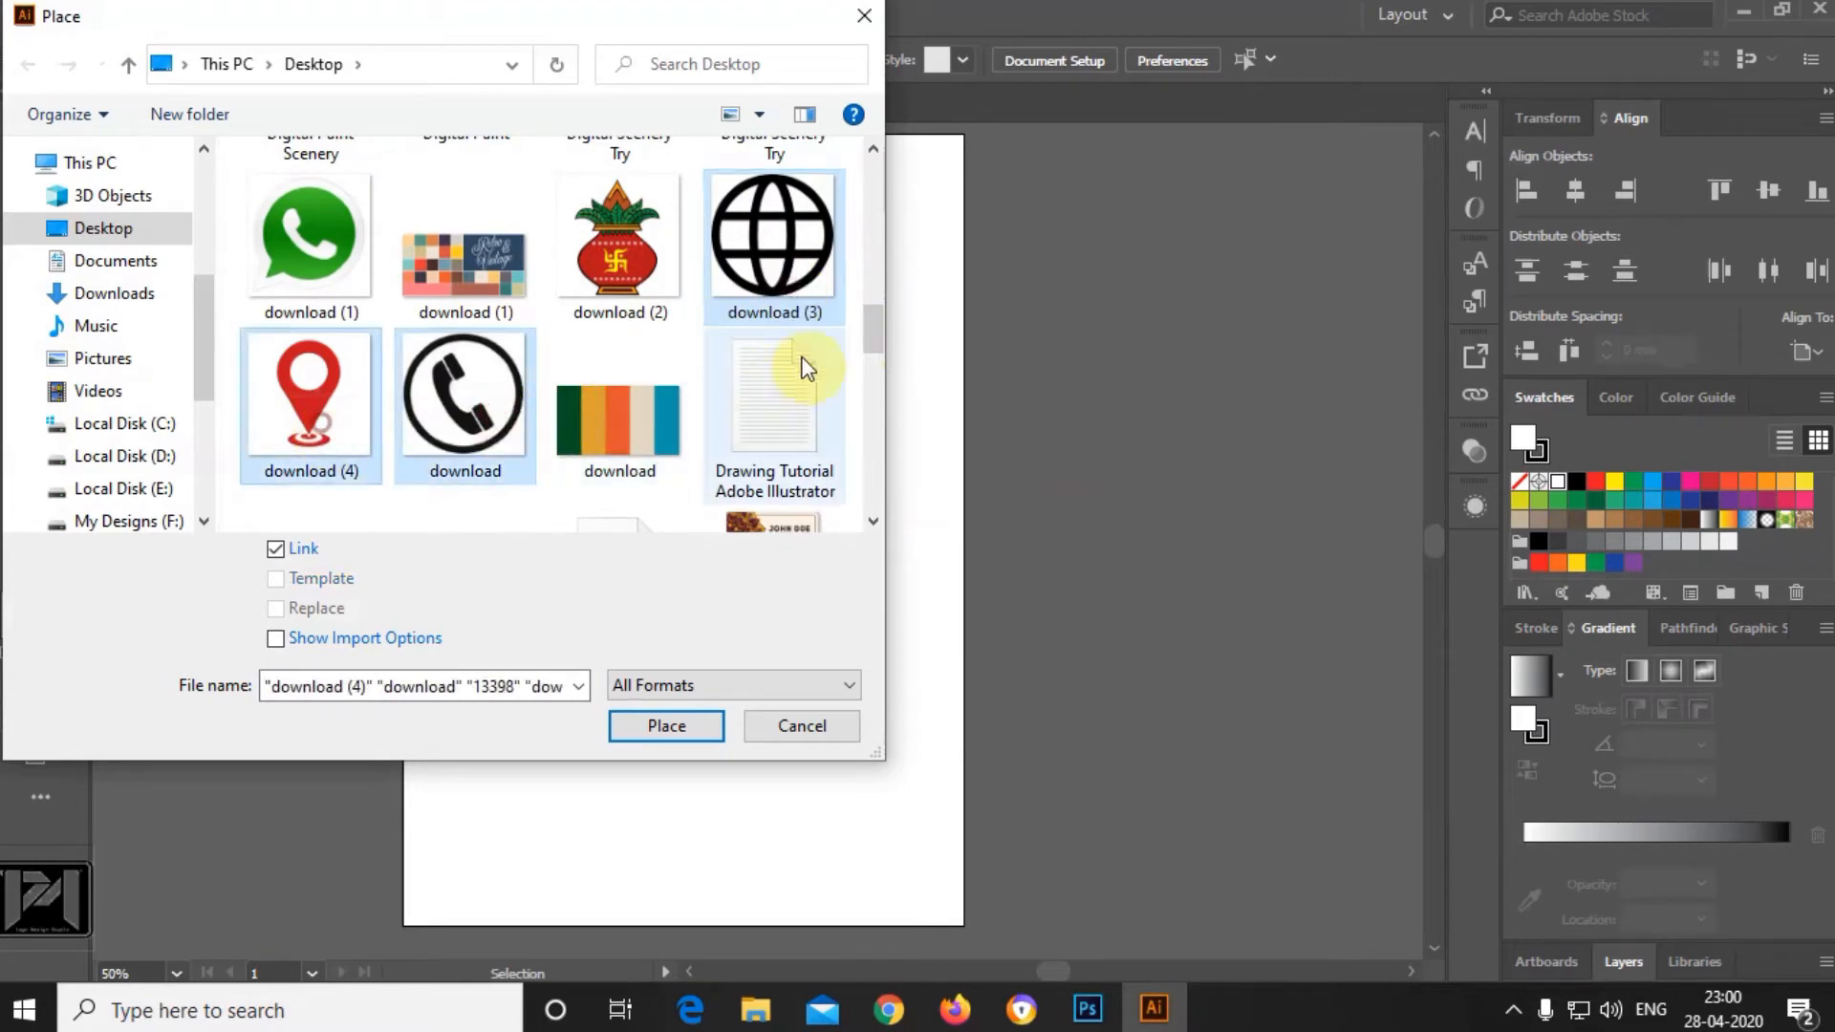
mouse_move(866, 327)
left_mouse_down()
mouse_move(868, 489)
mouse_move(867, 309)
left_mouse_up()
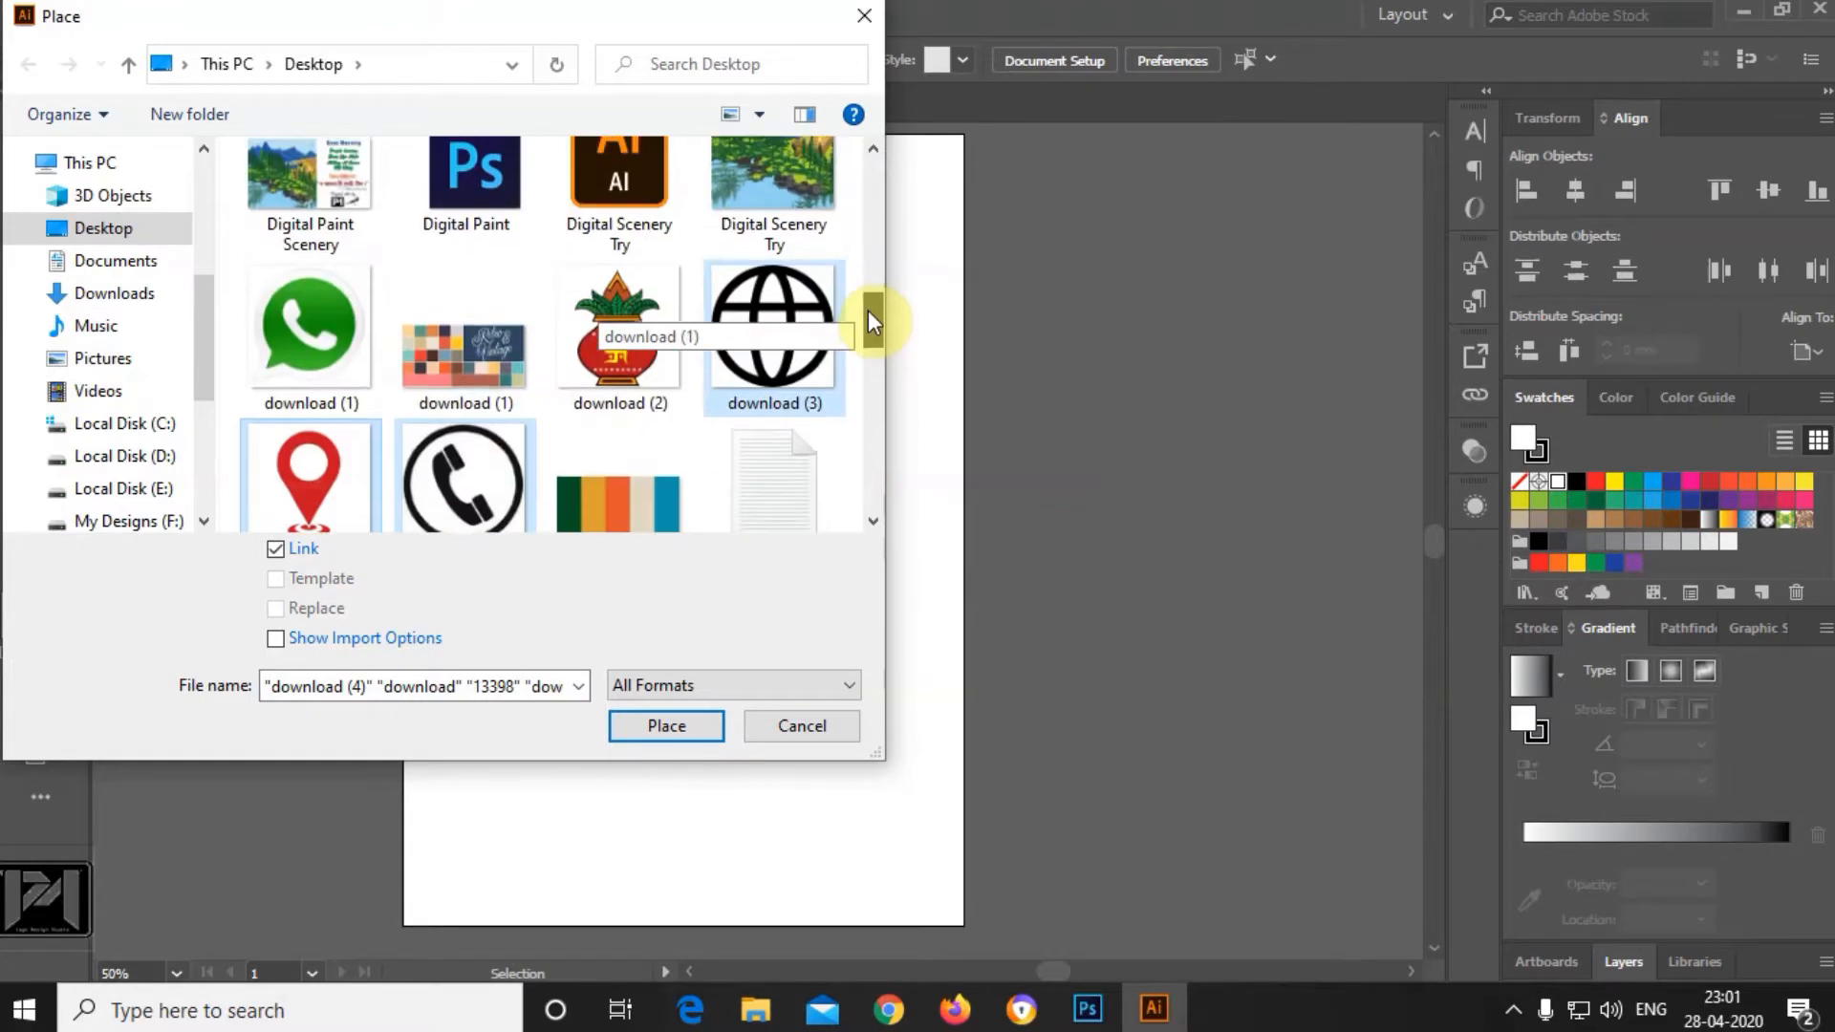
left_click(354, 368, "ctrl")
left_click(659, 736)
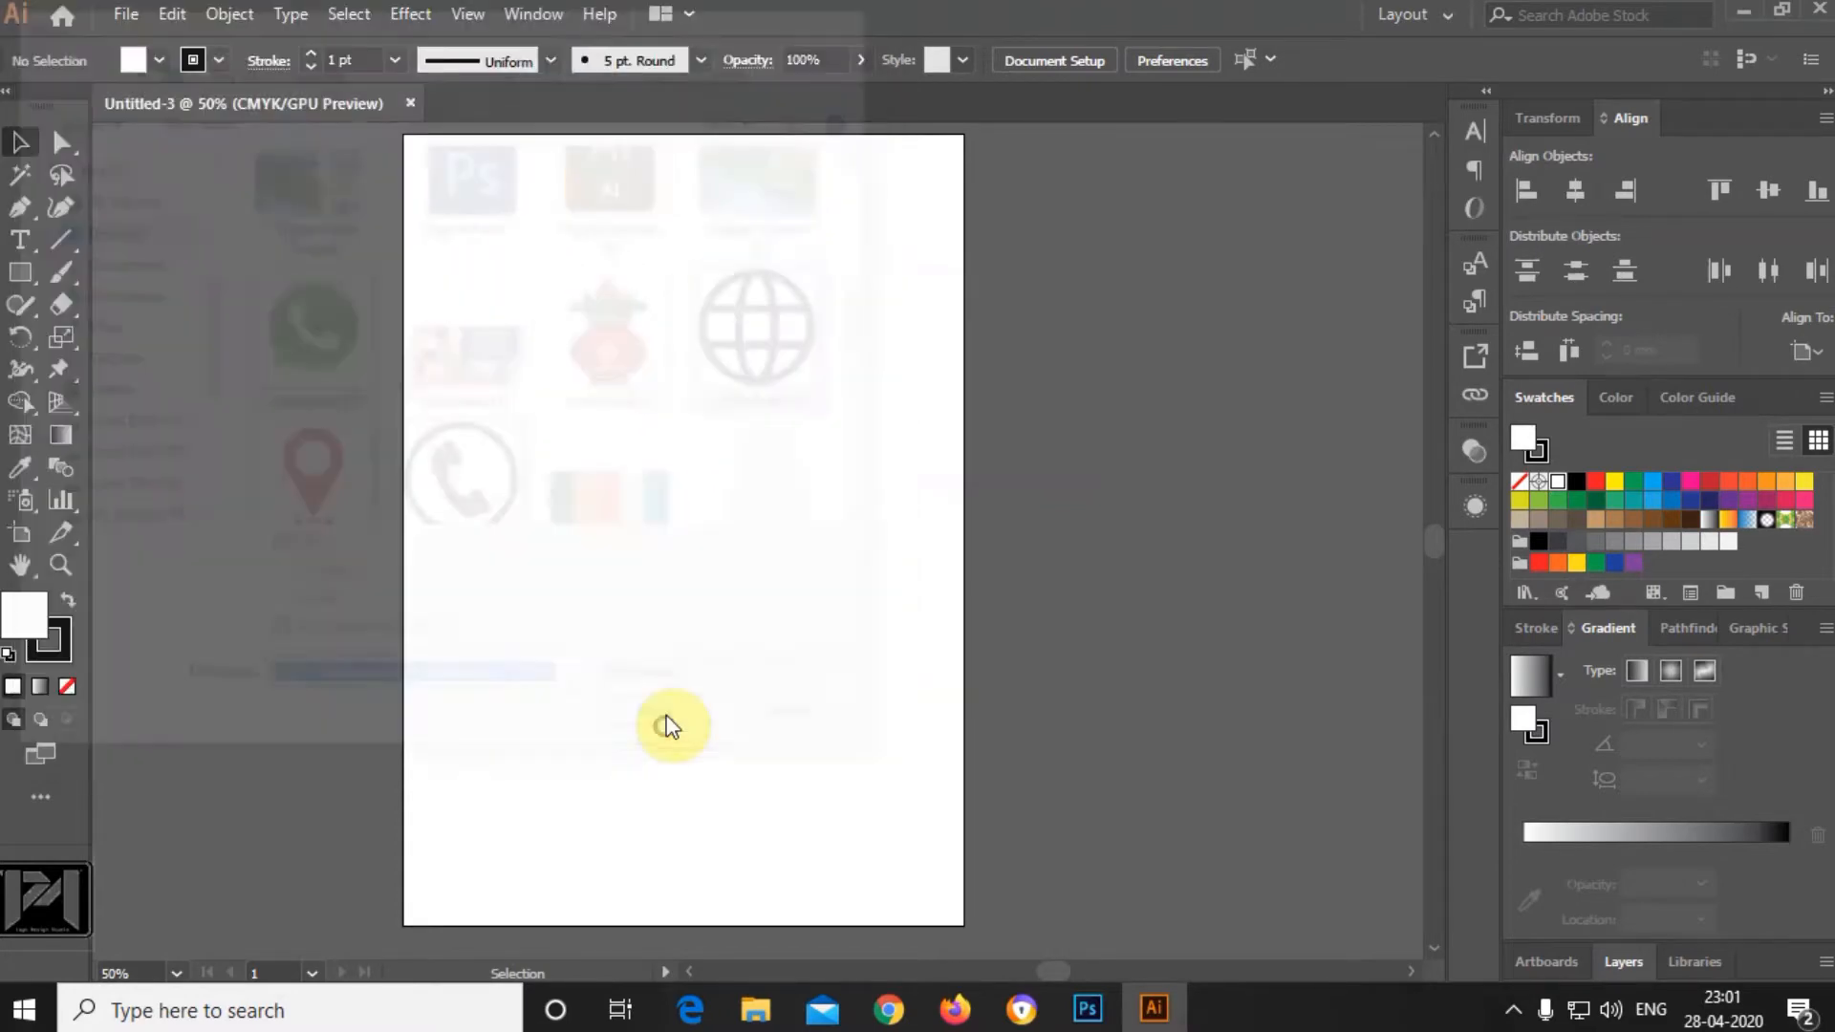
Place the loaded phone, WhatsApp, globe, location pin and call icon images one after another on the canvas.
left_click(192, 187)
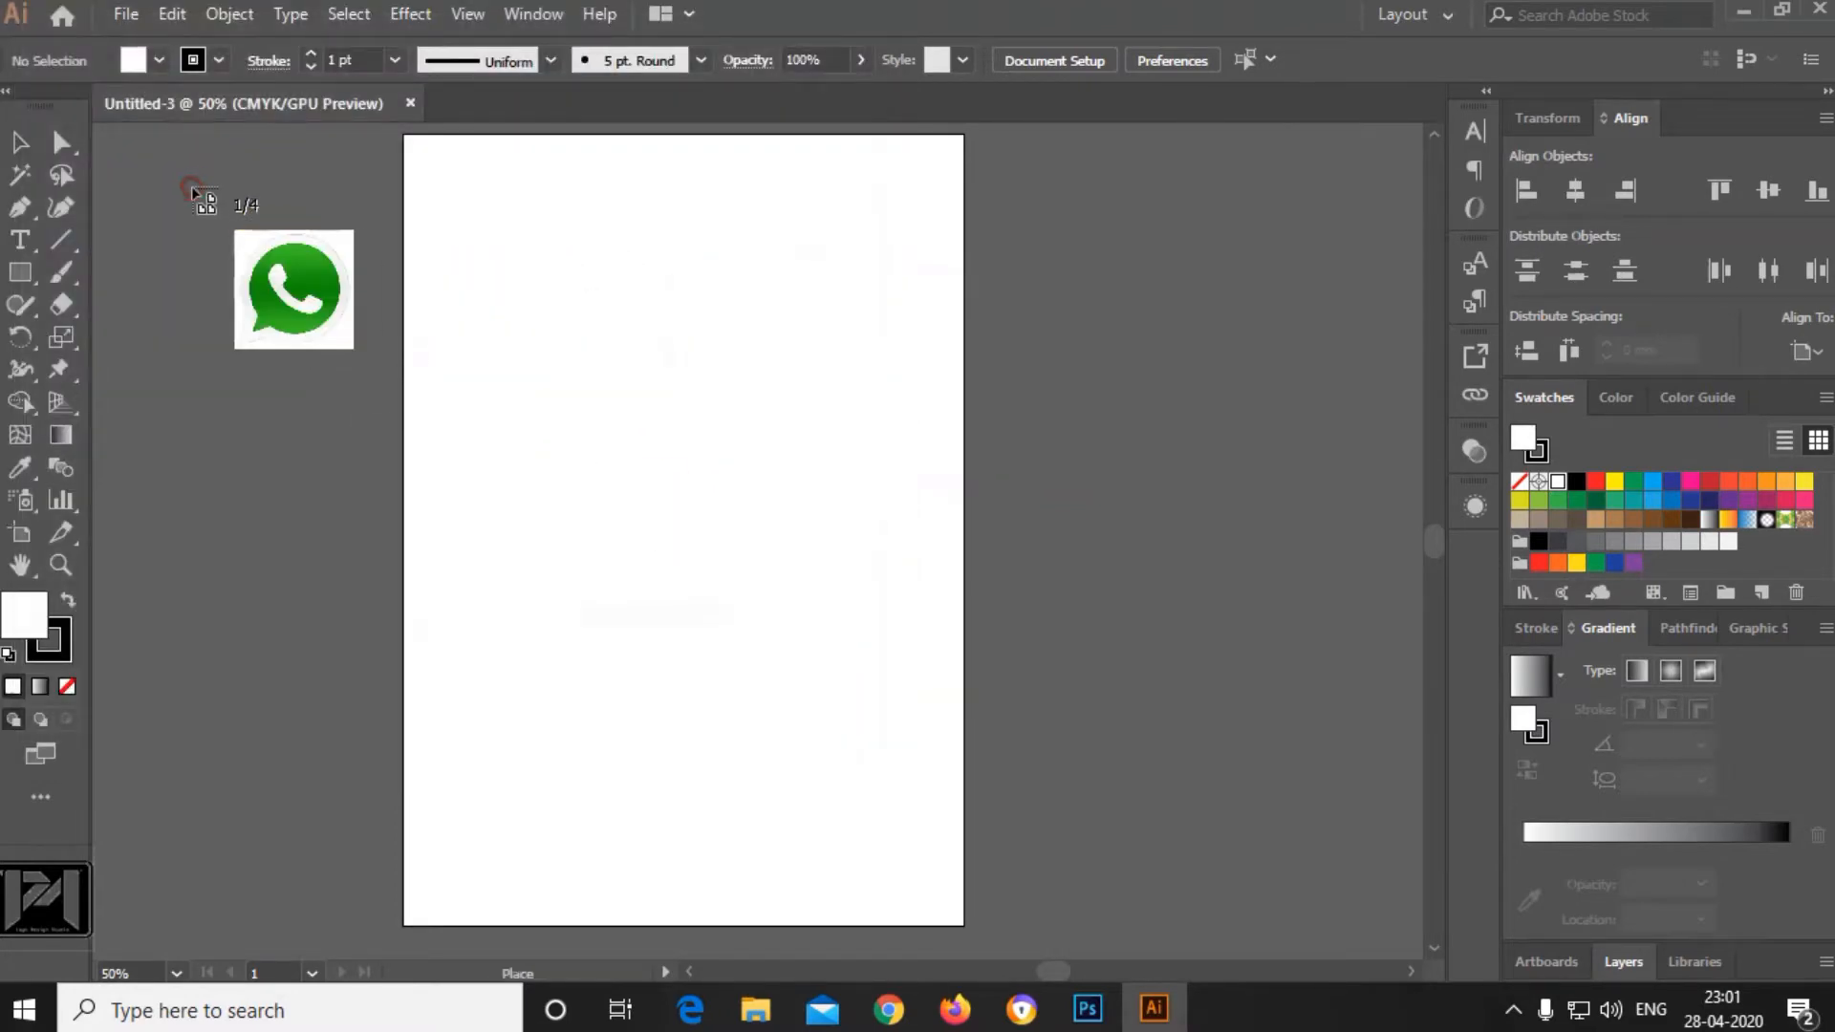
left_click(218, 322)
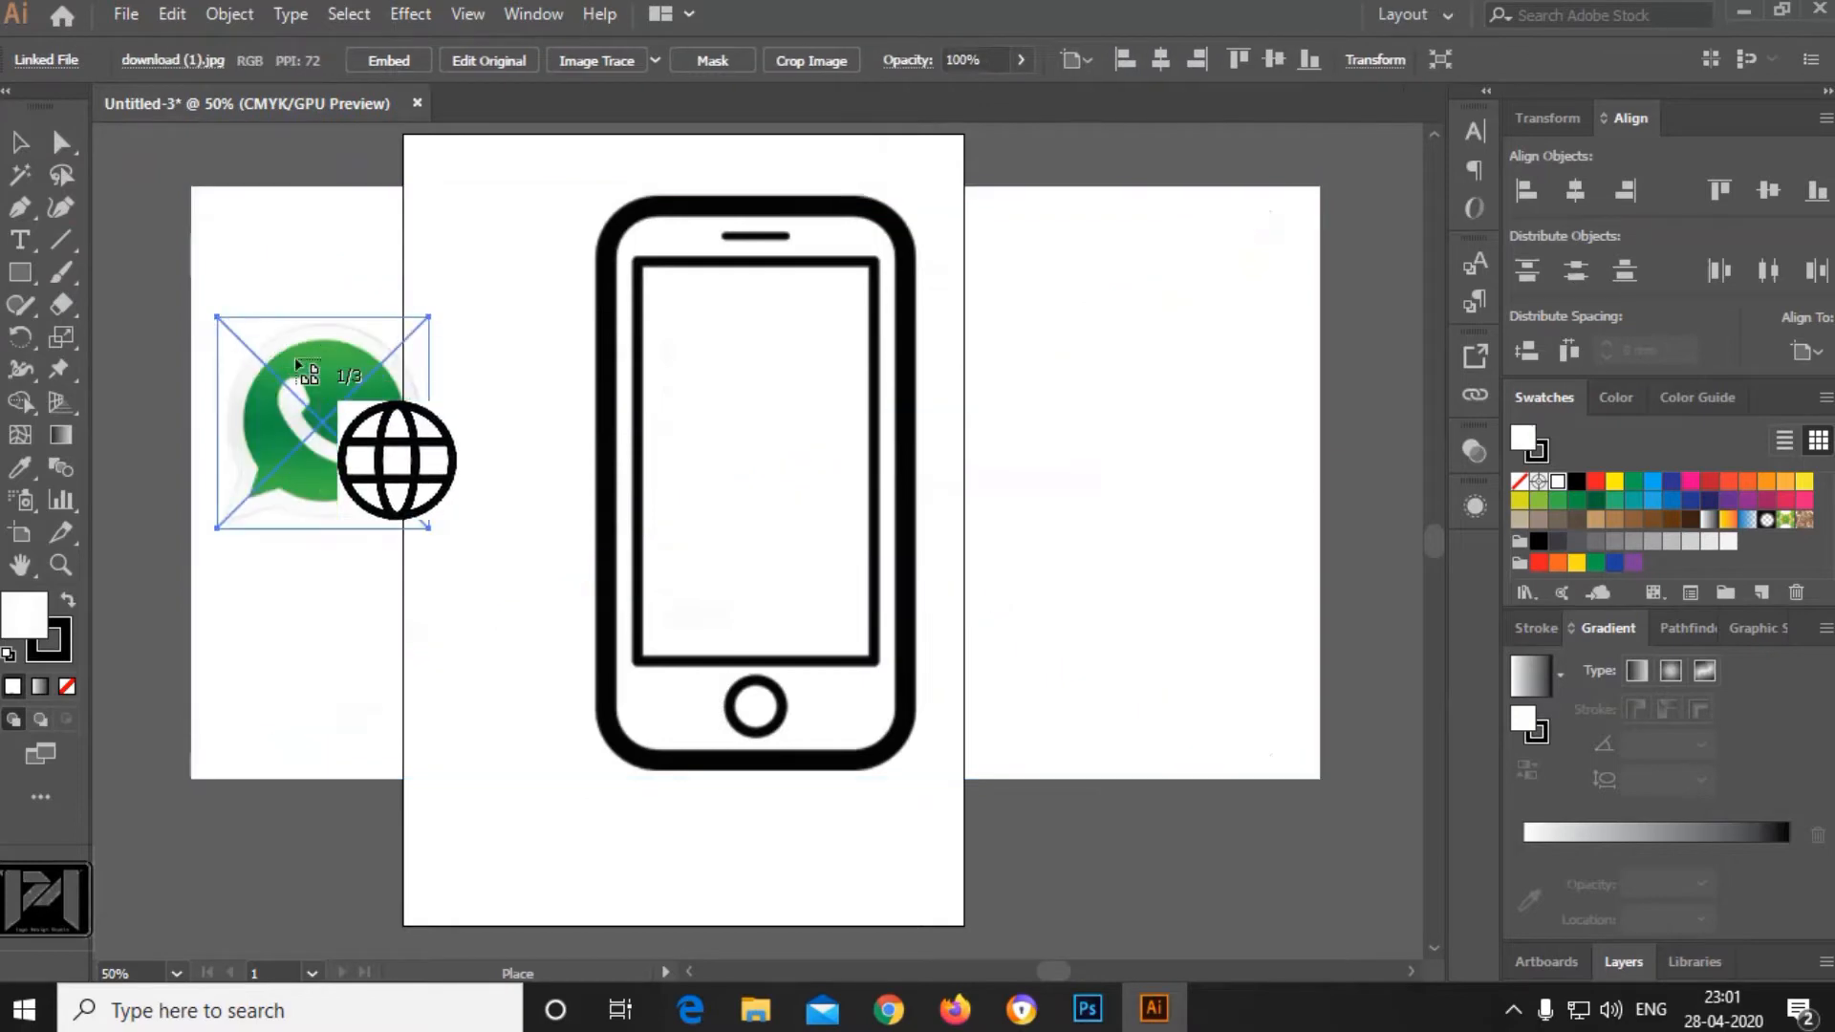
left_click(390, 395)
left_click(485, 422)
left_click(616, 460)
left_click(897, 450)
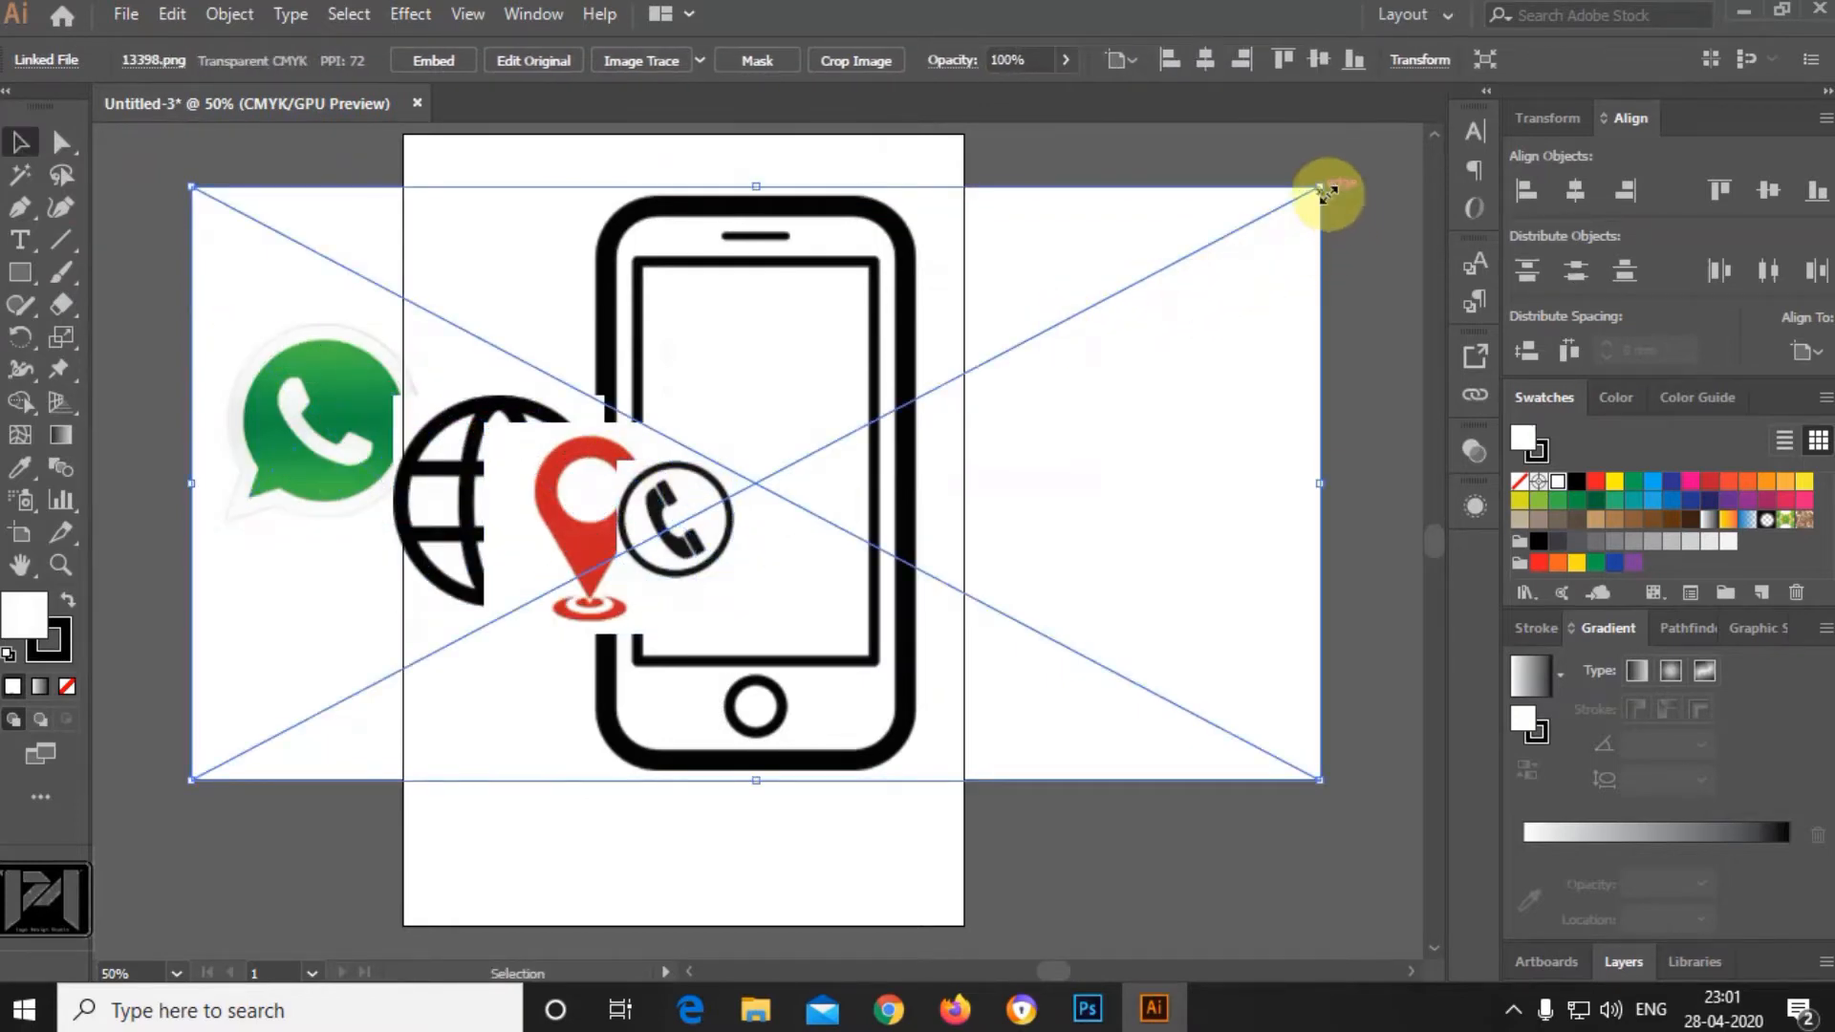
Shrink the mobile phone image and spread the icons around the artboard, leaving only the call icon on it.
left_click_drag(1324, 191, 346, 600)
left_click_drag(265, 738, 210, 170)
left_click_drag(293, 406, 214, 387)
left_click_drag(422, 500, 182, 669)
left_click_drag(553, 553, 1093, 297)
left_click_drag(676, 521, 622, 360)
left_click(1293, 669)
left_click(934, 369)
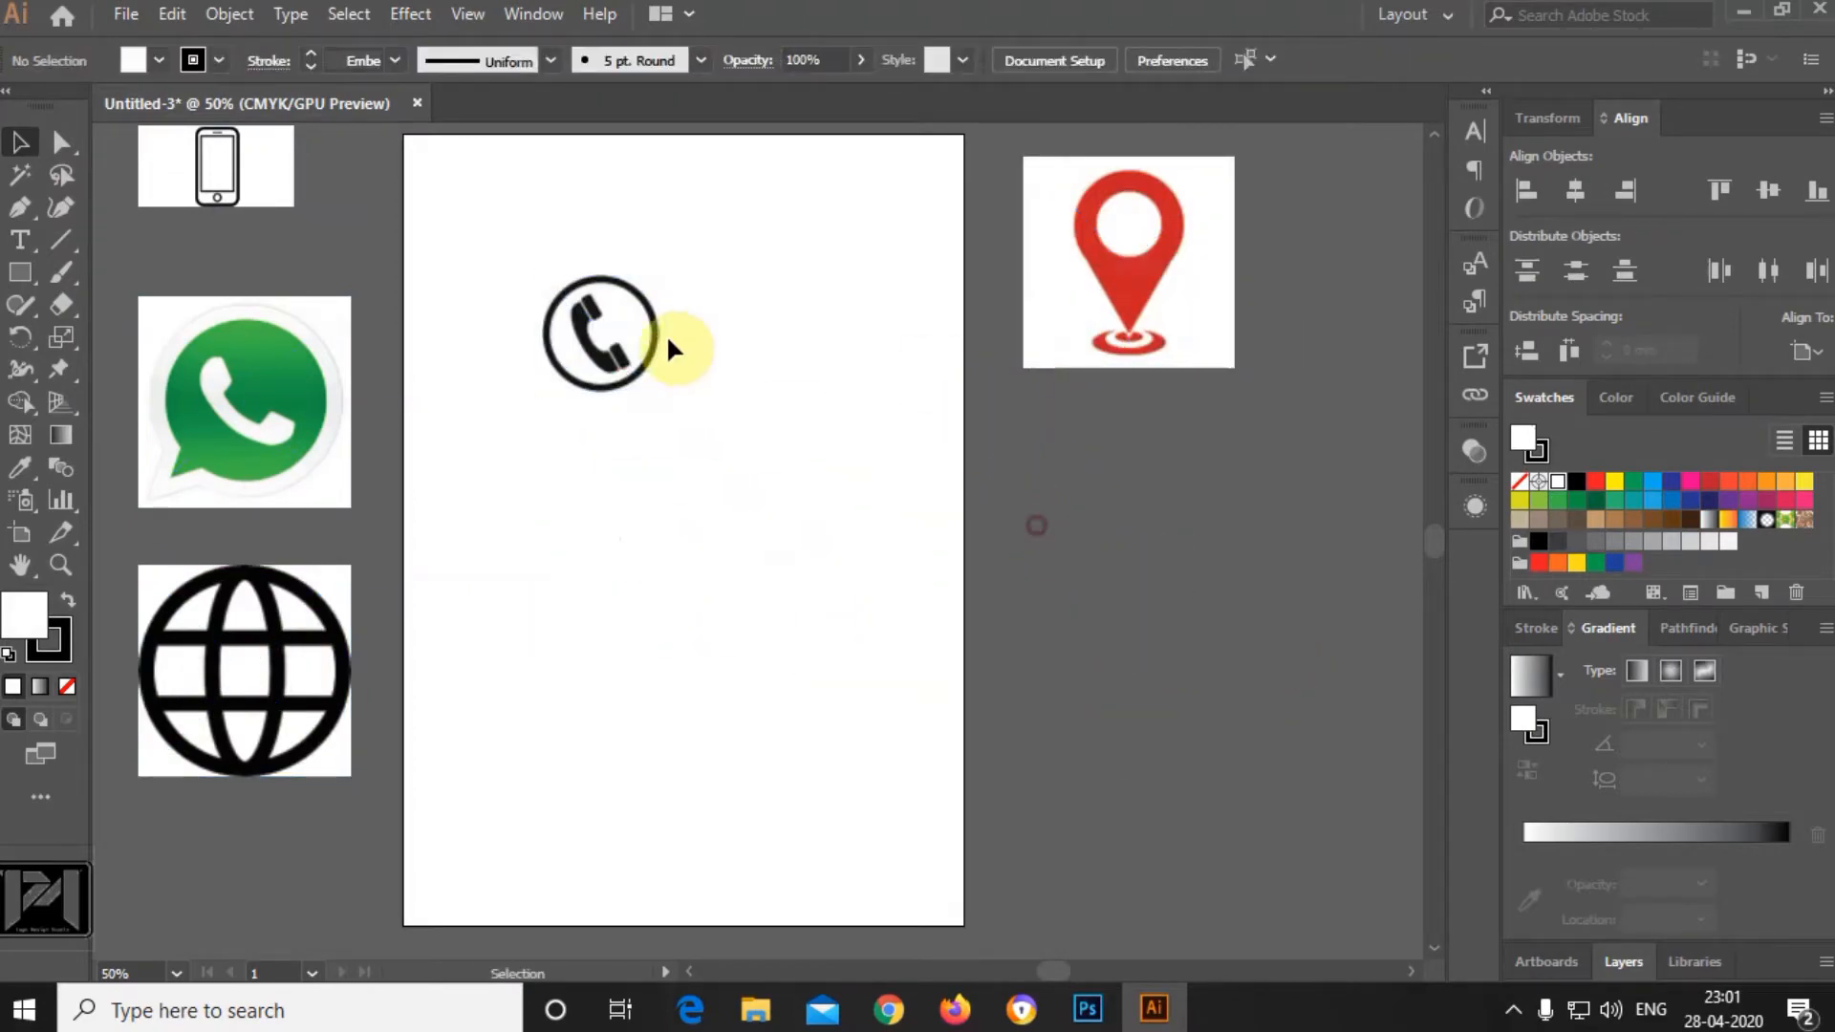
Trace the outer curve of the call icon's handset with the Pen tool, from its upper end to its lower end.
scroll(615, 318, "up", 2)
scroll(561, 430, "down", 1)
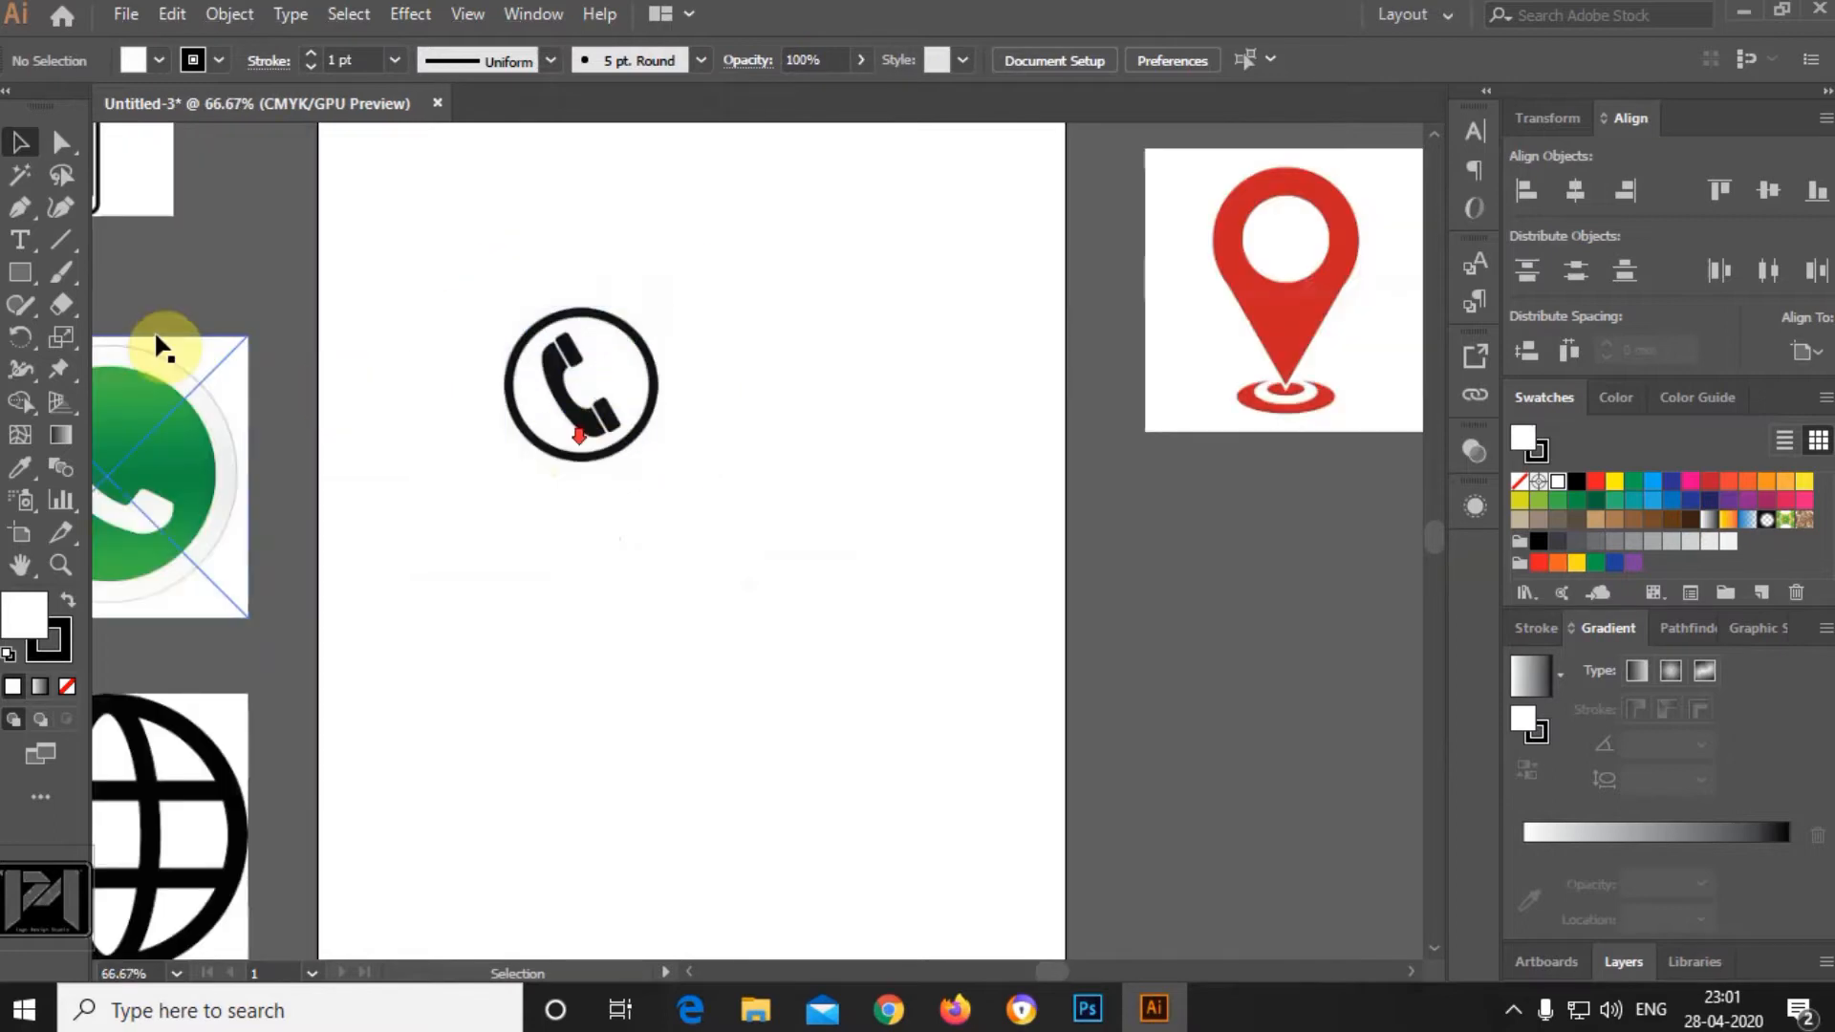
scroll(582, 386, "up", 2)
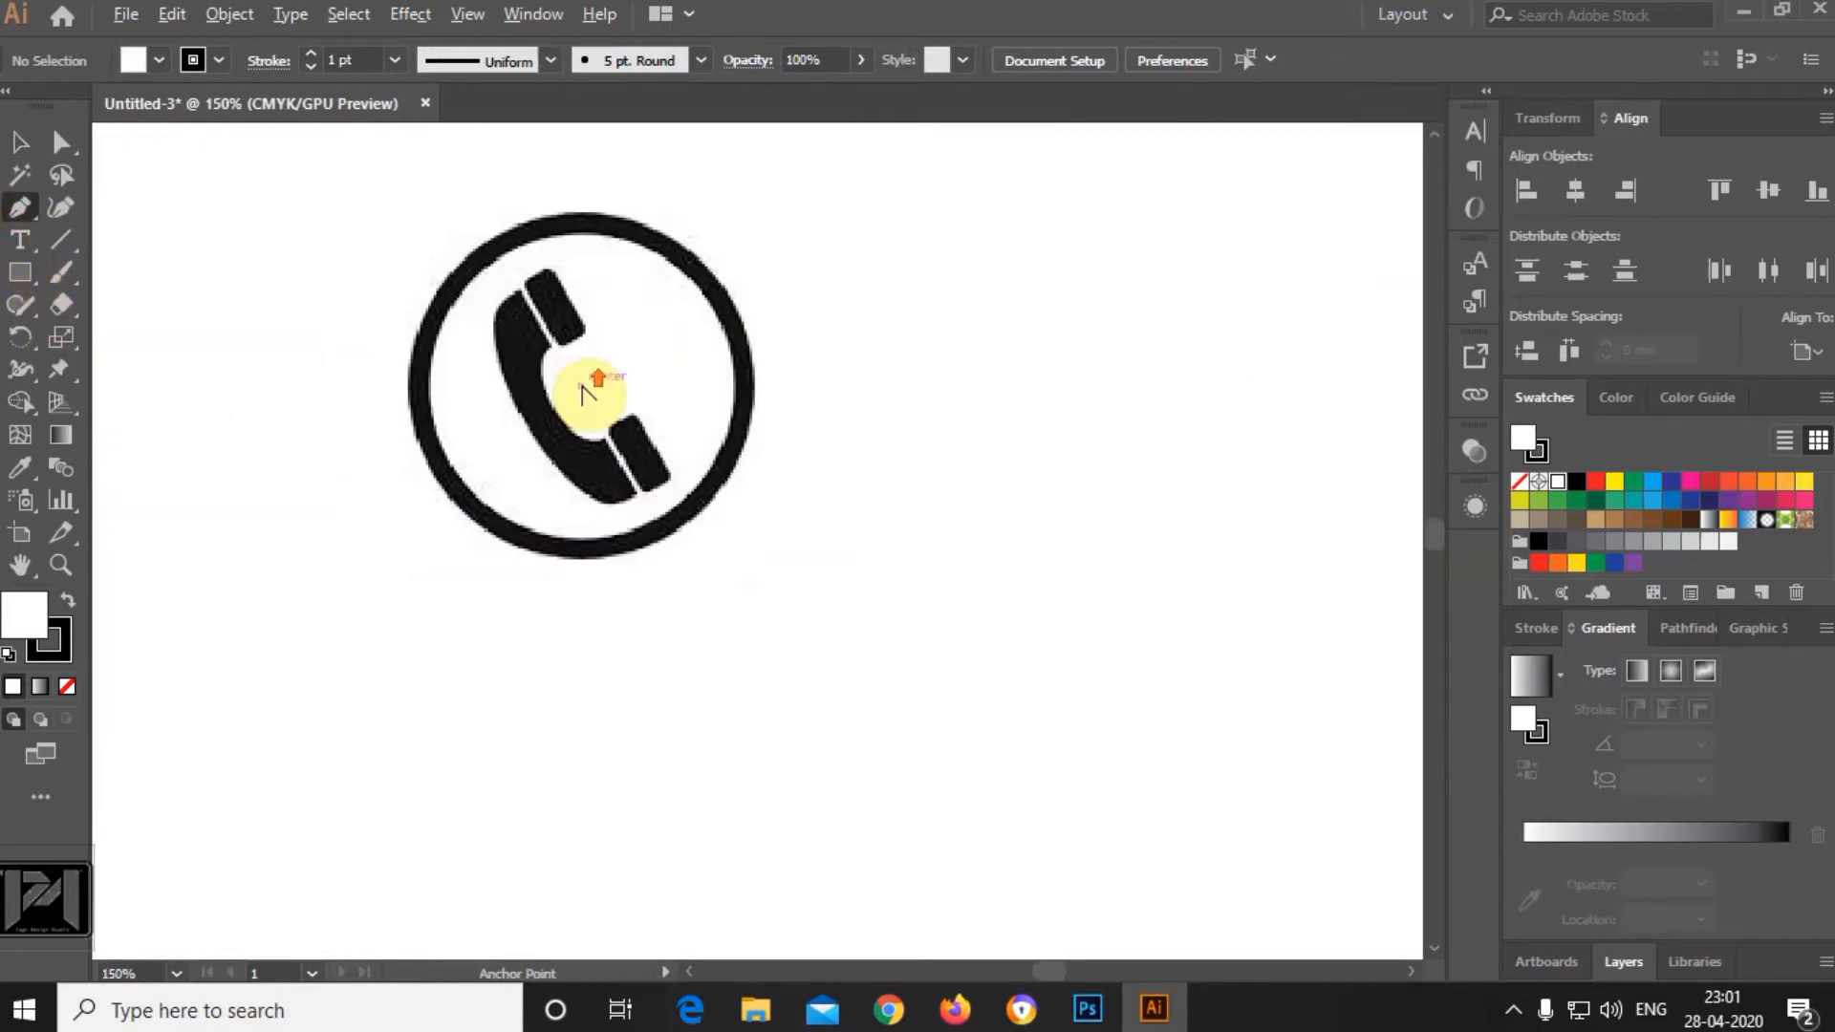
left_click(517, 292)
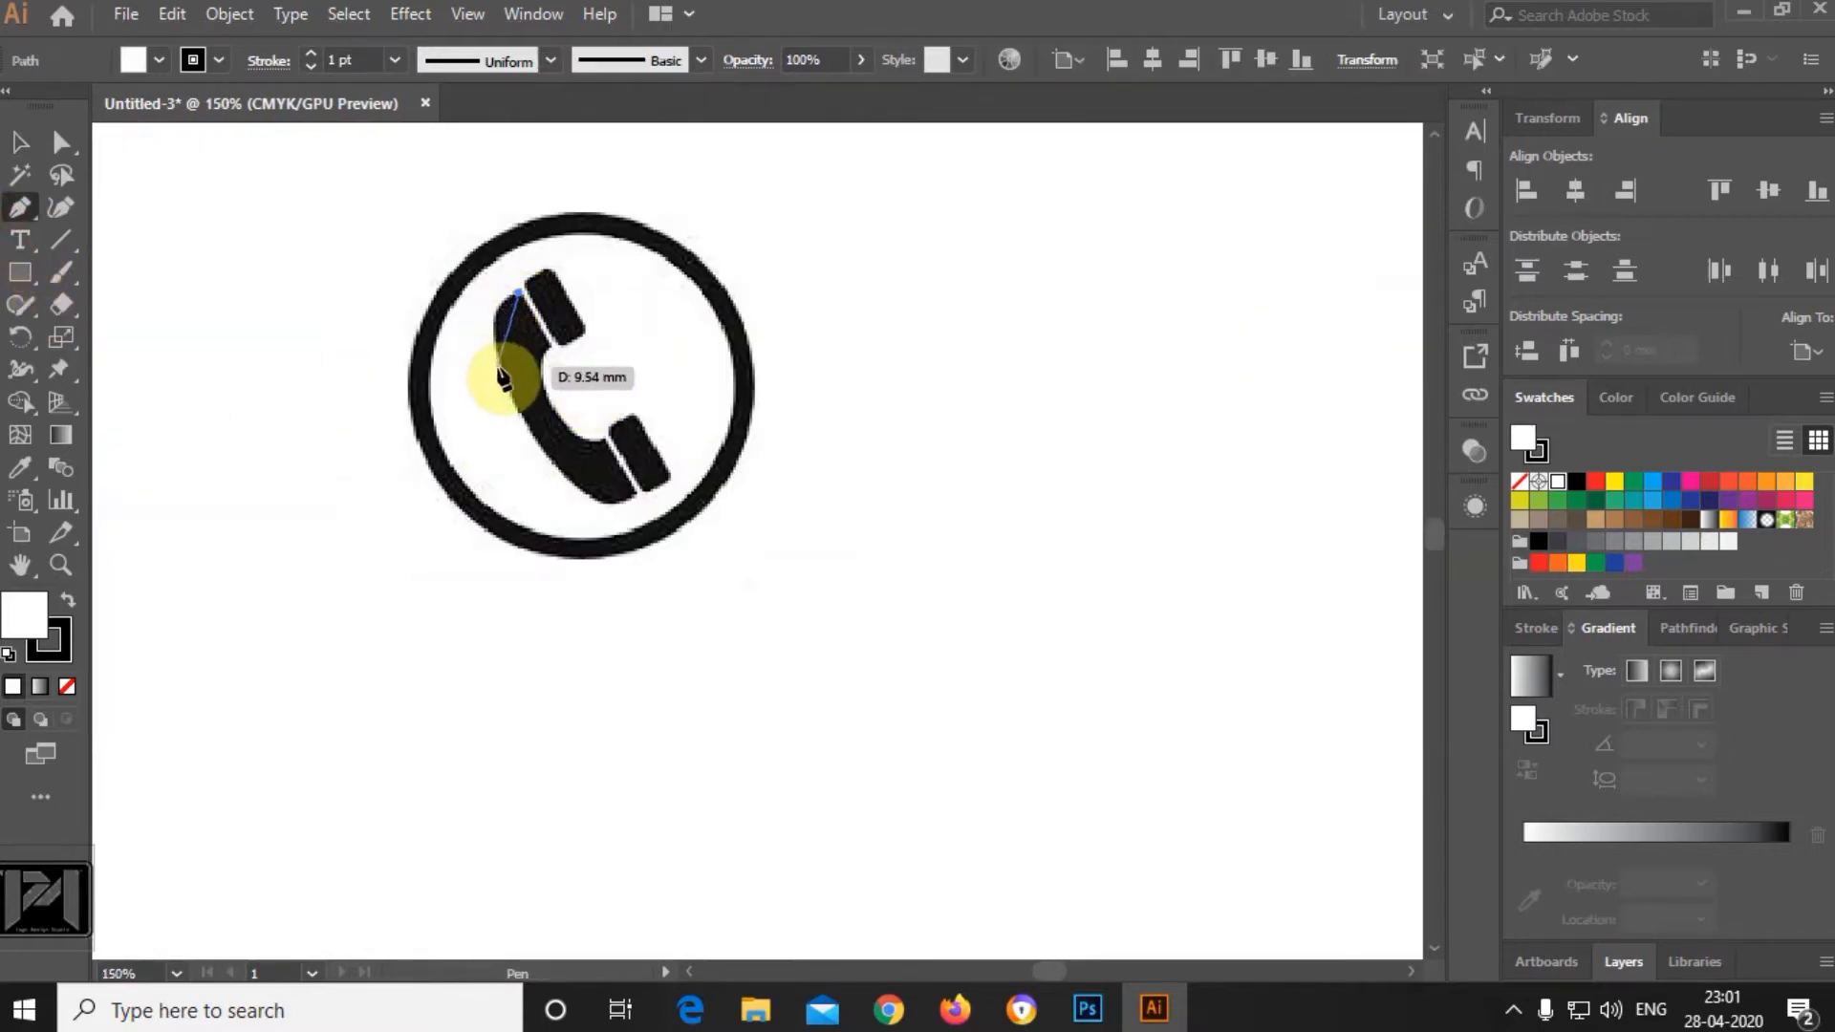
left_click_drag(501, 371, 526, 439)
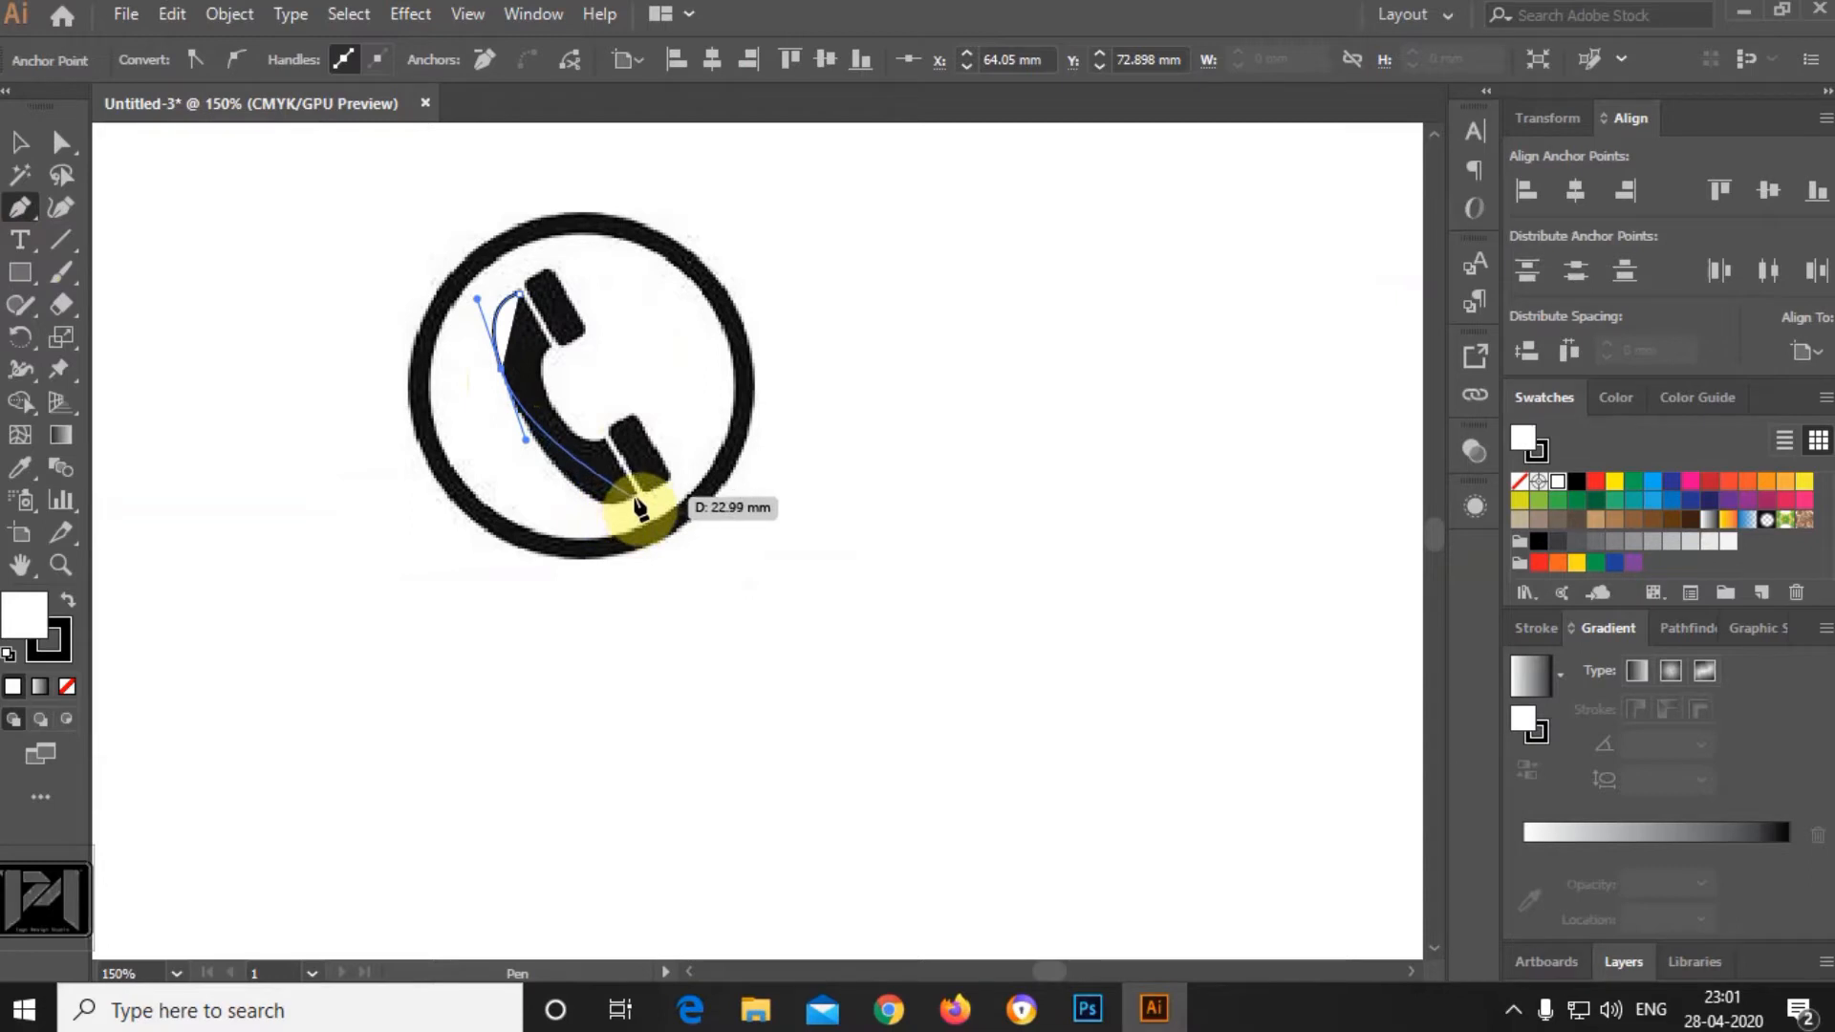
left_click_drag(634, 491, 673, 496)
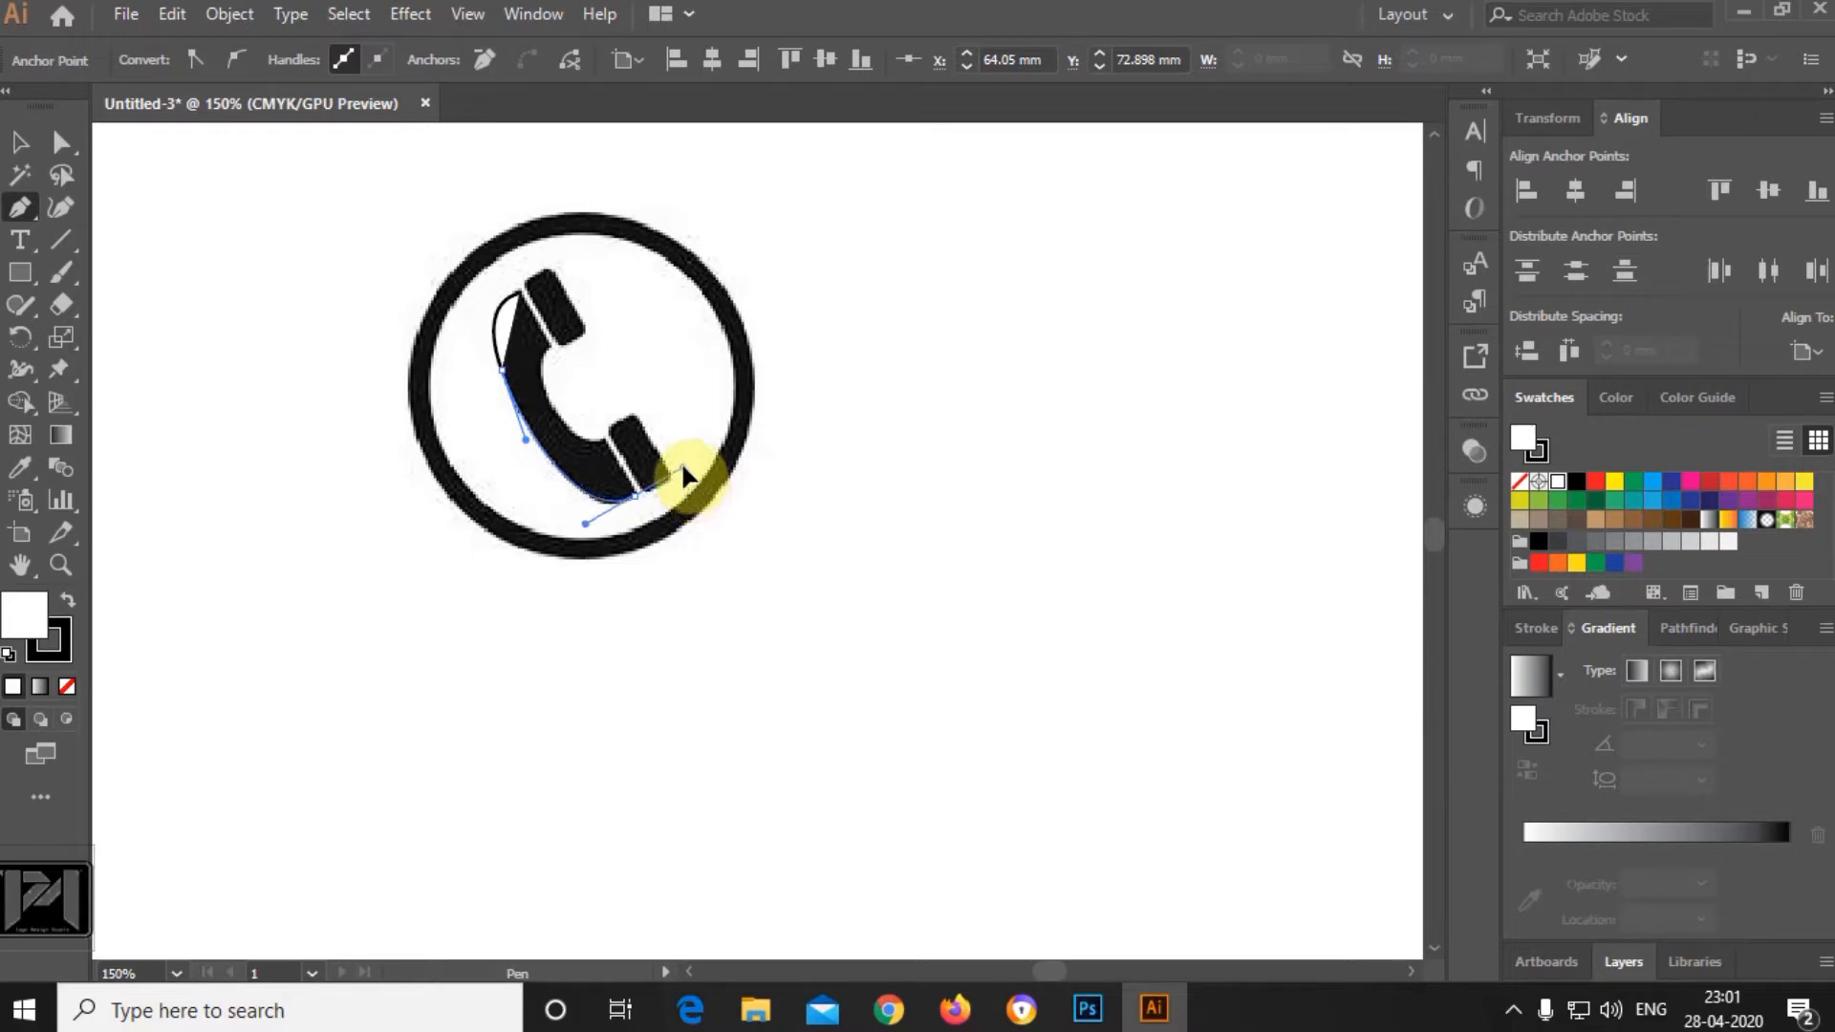
left_click_drag(682, 466, 681, 465)
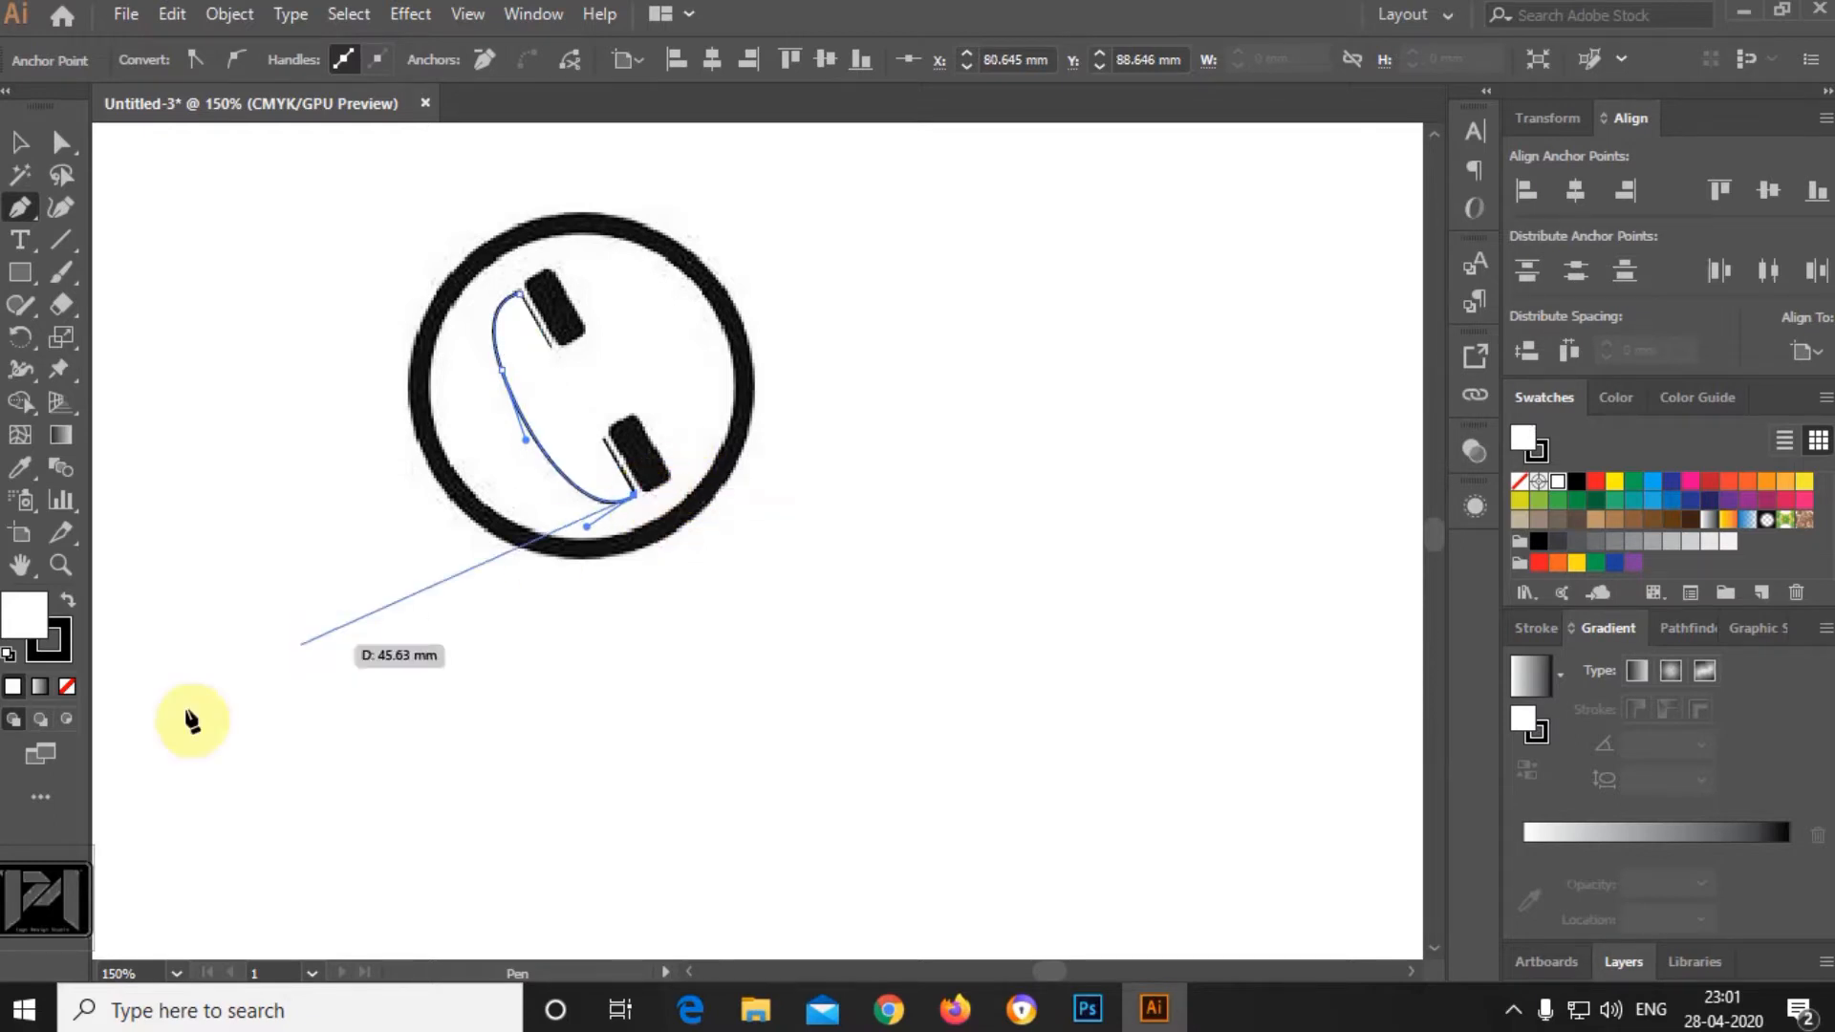
Remove the path's fill and trace the handset's lower edge and inner curve back to the start to close the outline.
left_click(67, 687)
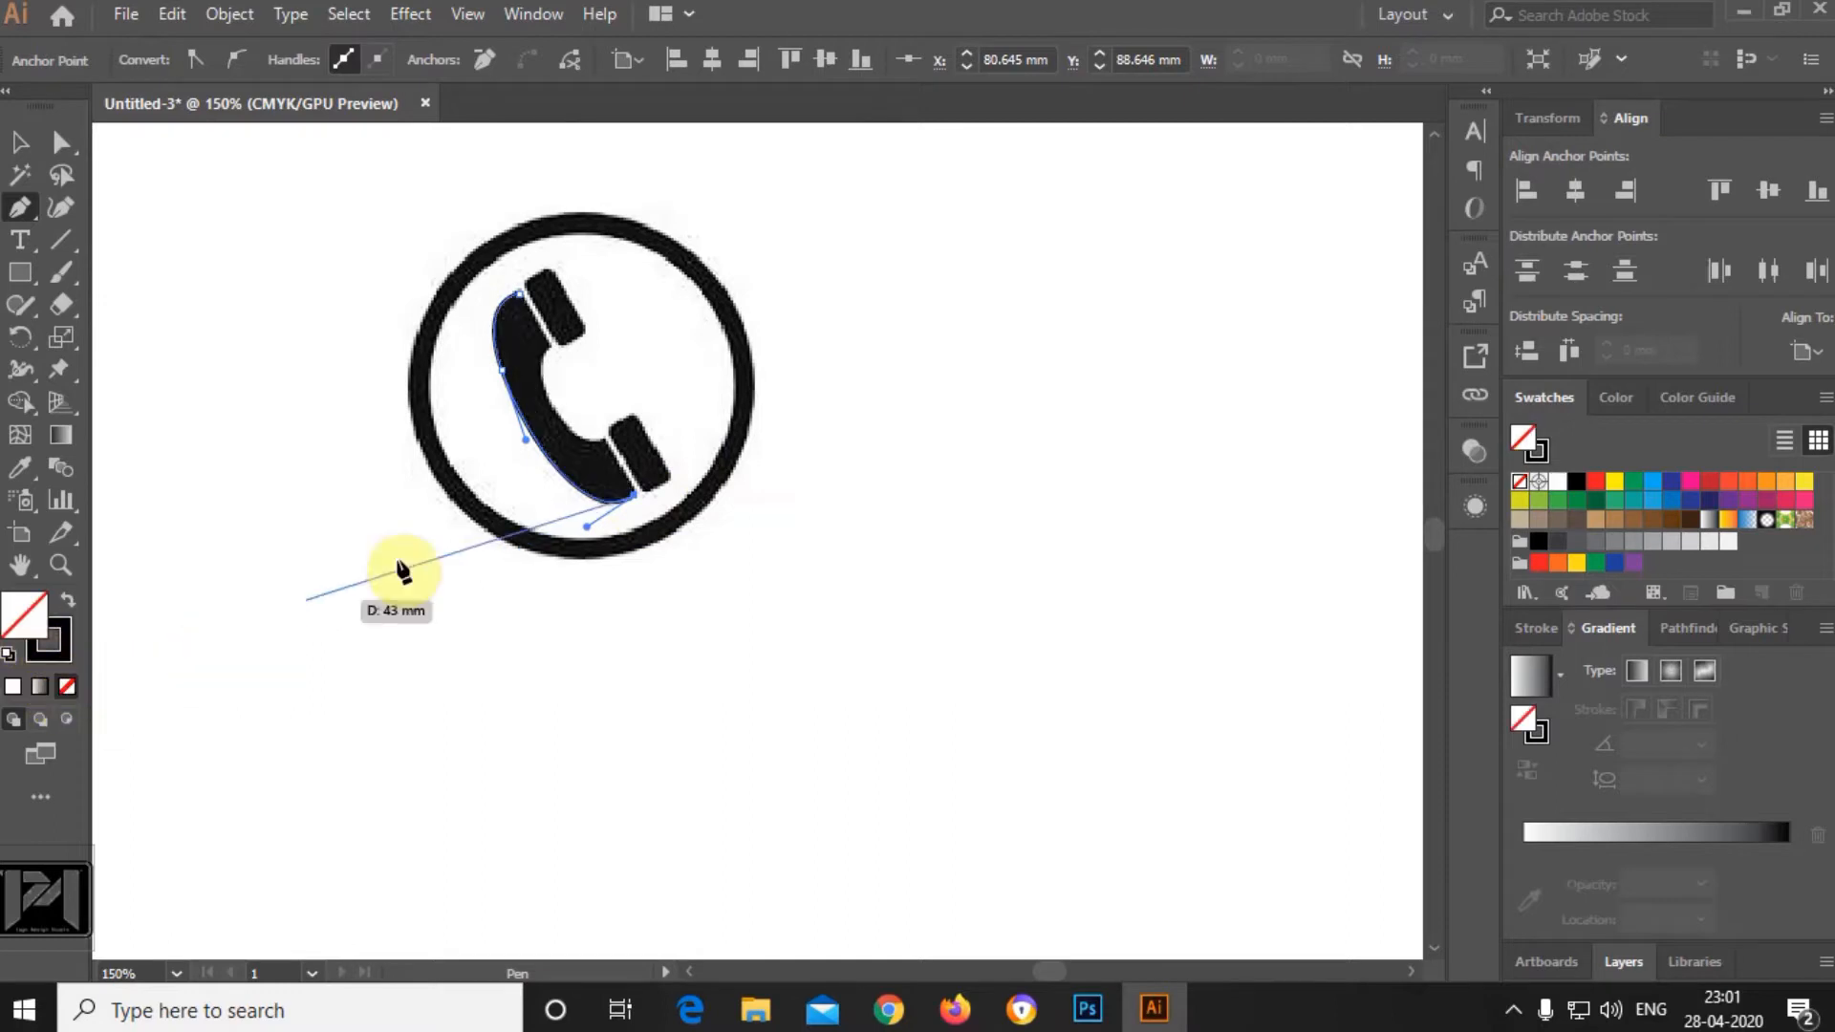
left_click(603, 440)
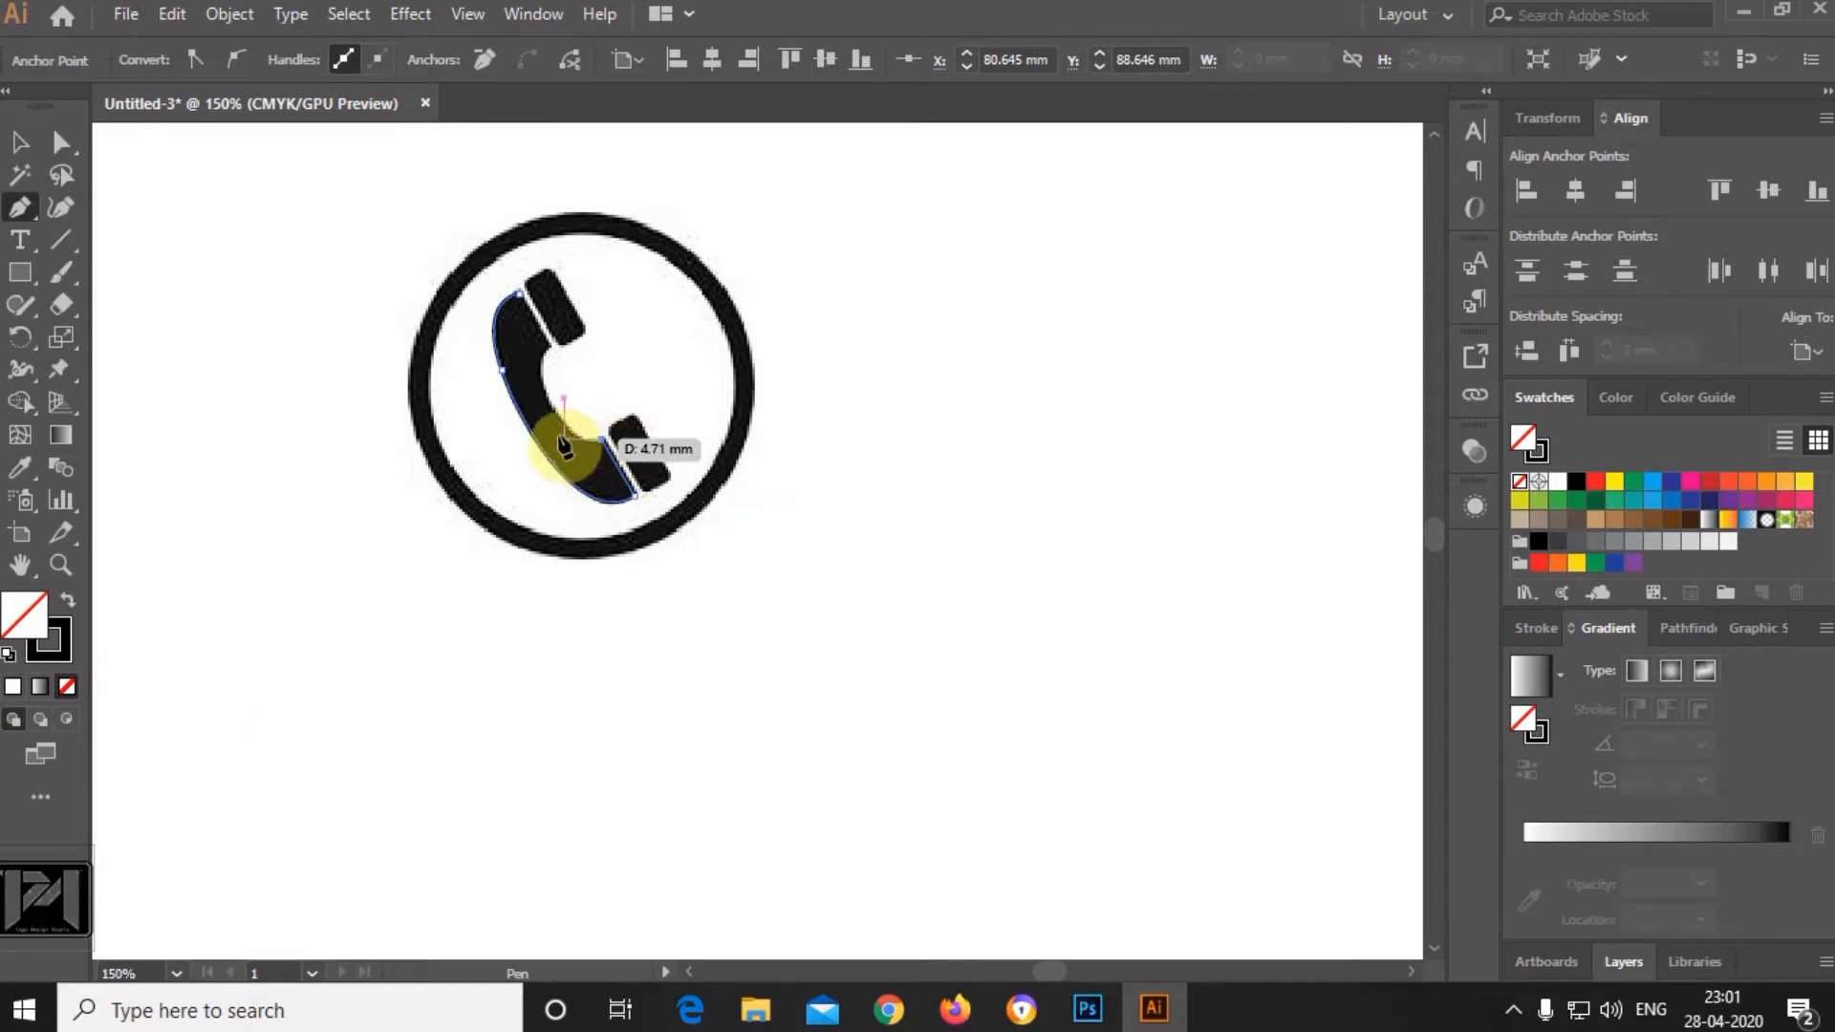
left_click(549, 345, "ctrl")
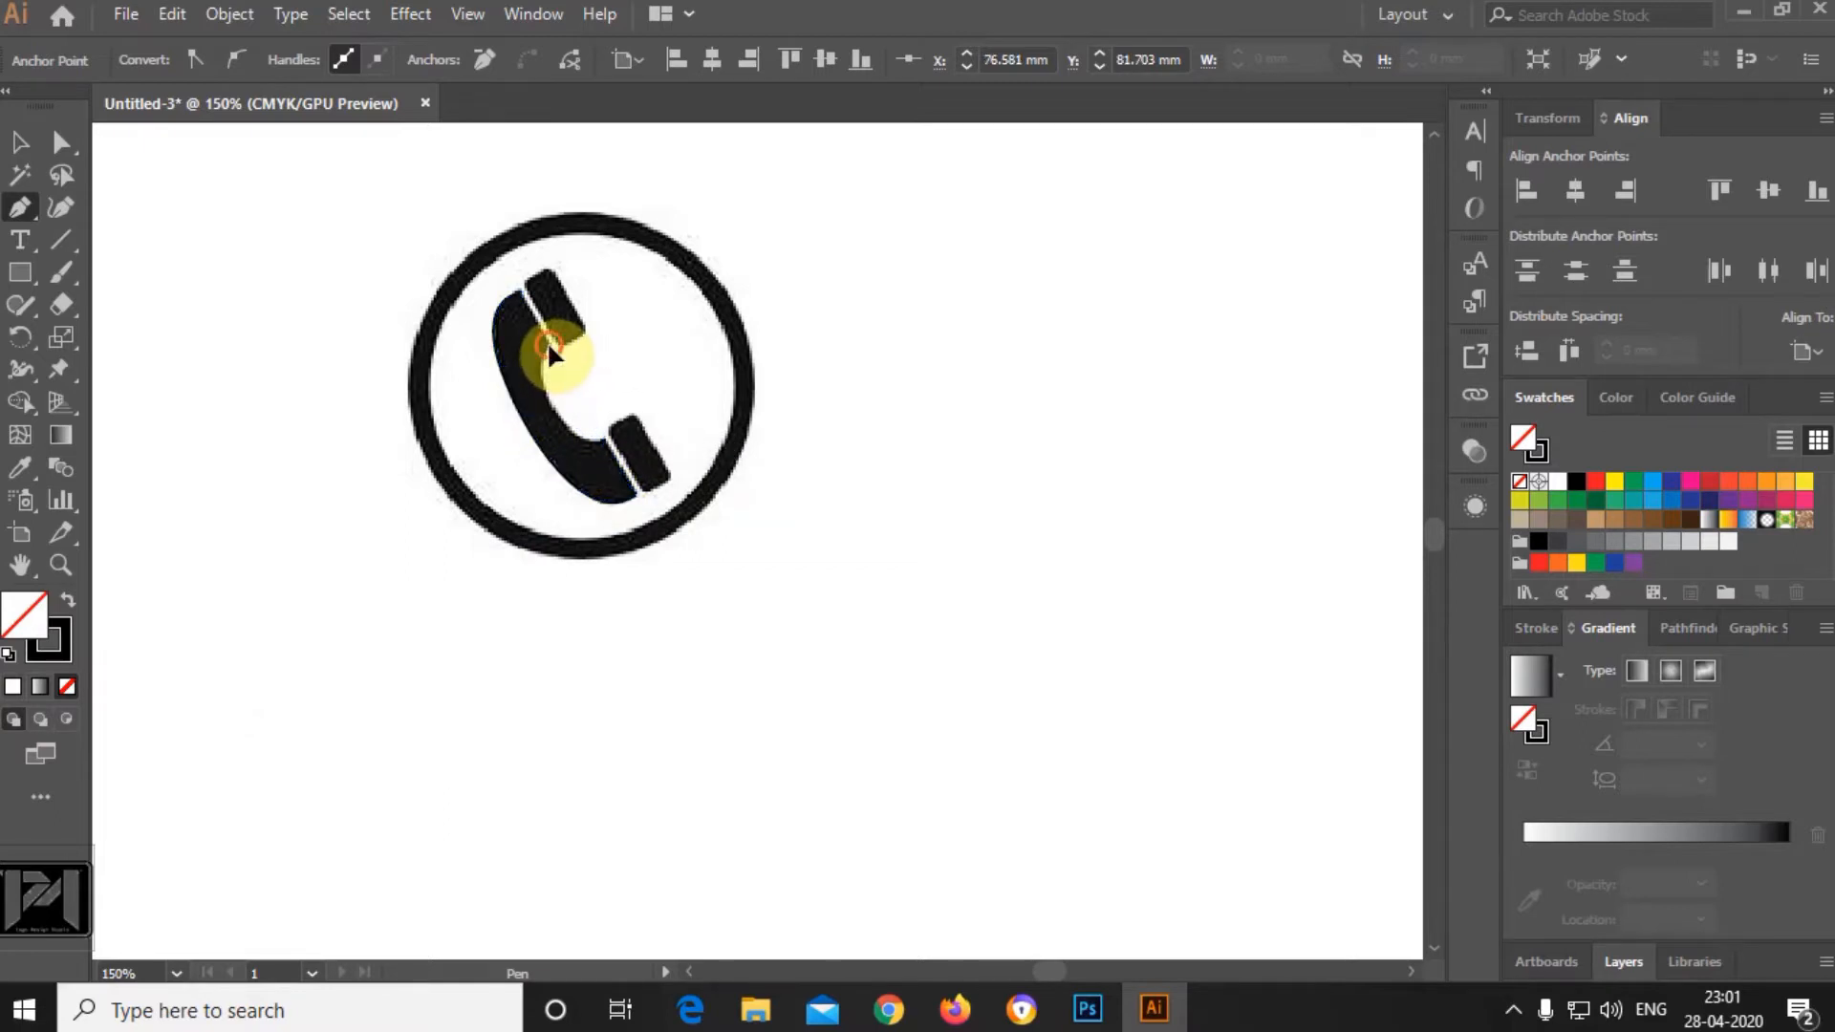
left_click_drag(576, 342, 573, 257)
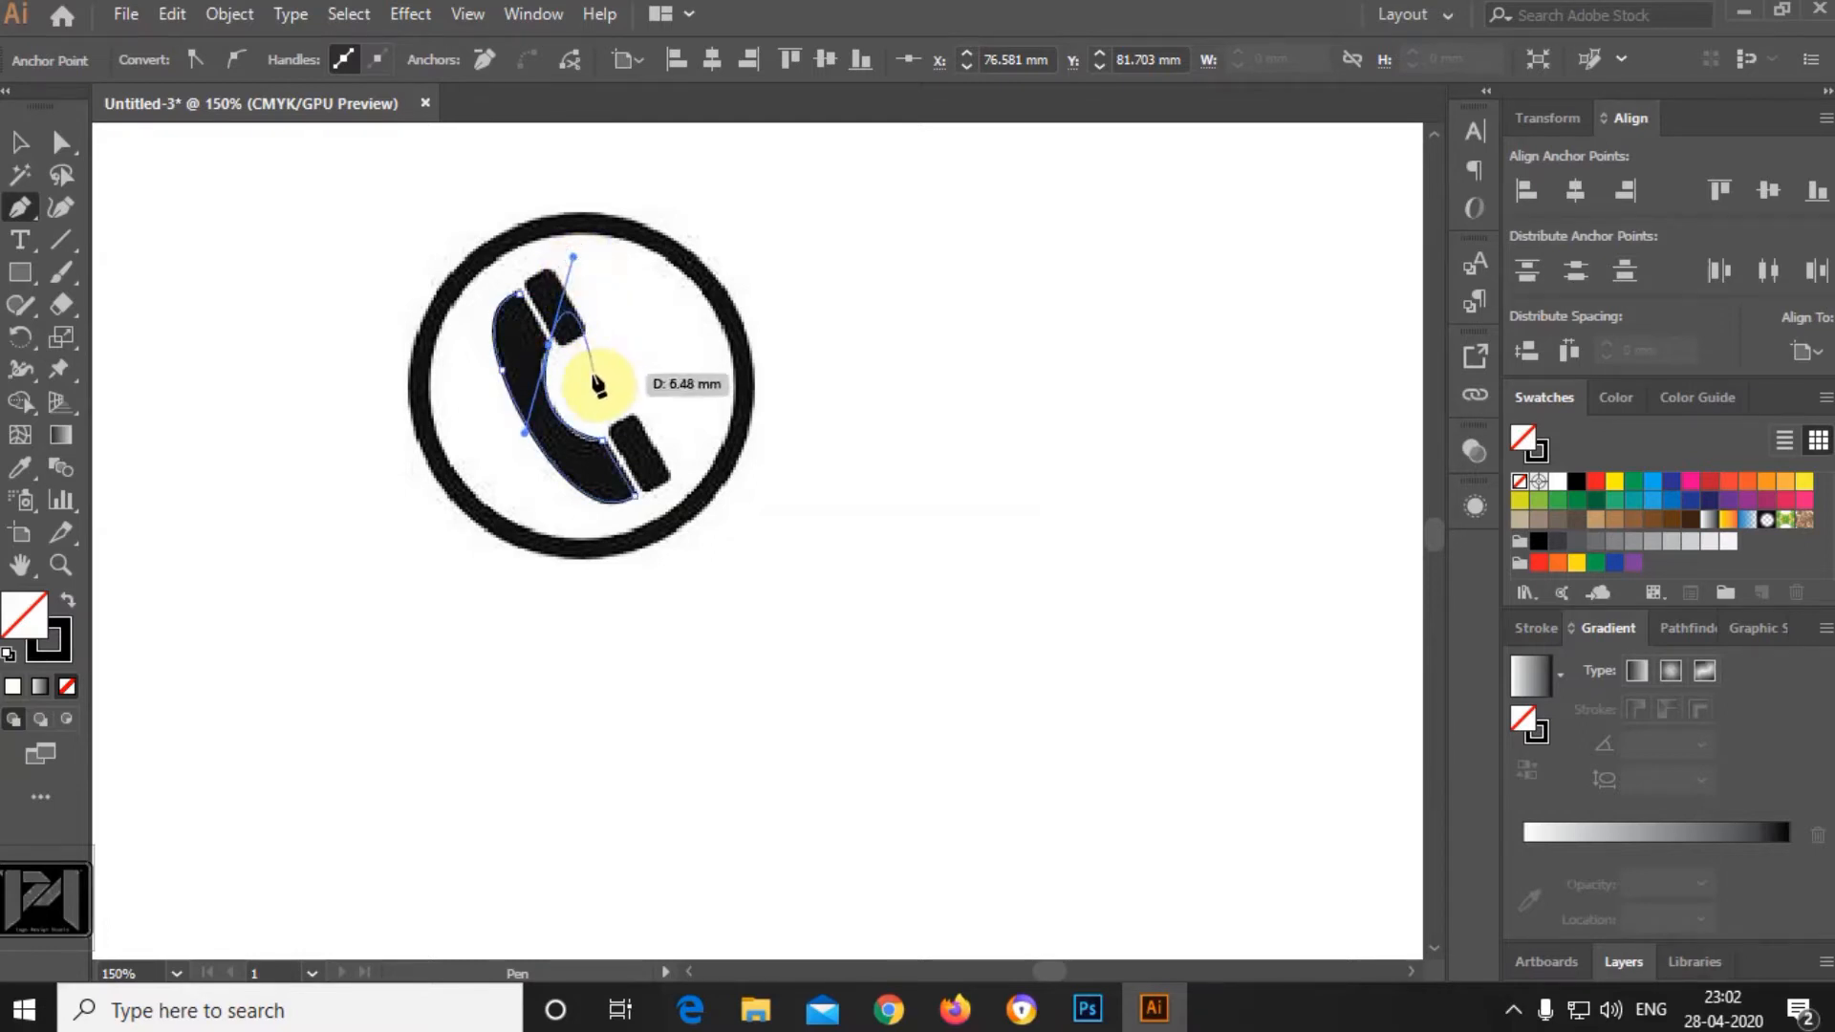
left_click_drag(553, 354, 532, 307)
Trace the handset's upper earpiece block as a closed four-cornered path with the Pen tool.
left_click(61, 143)
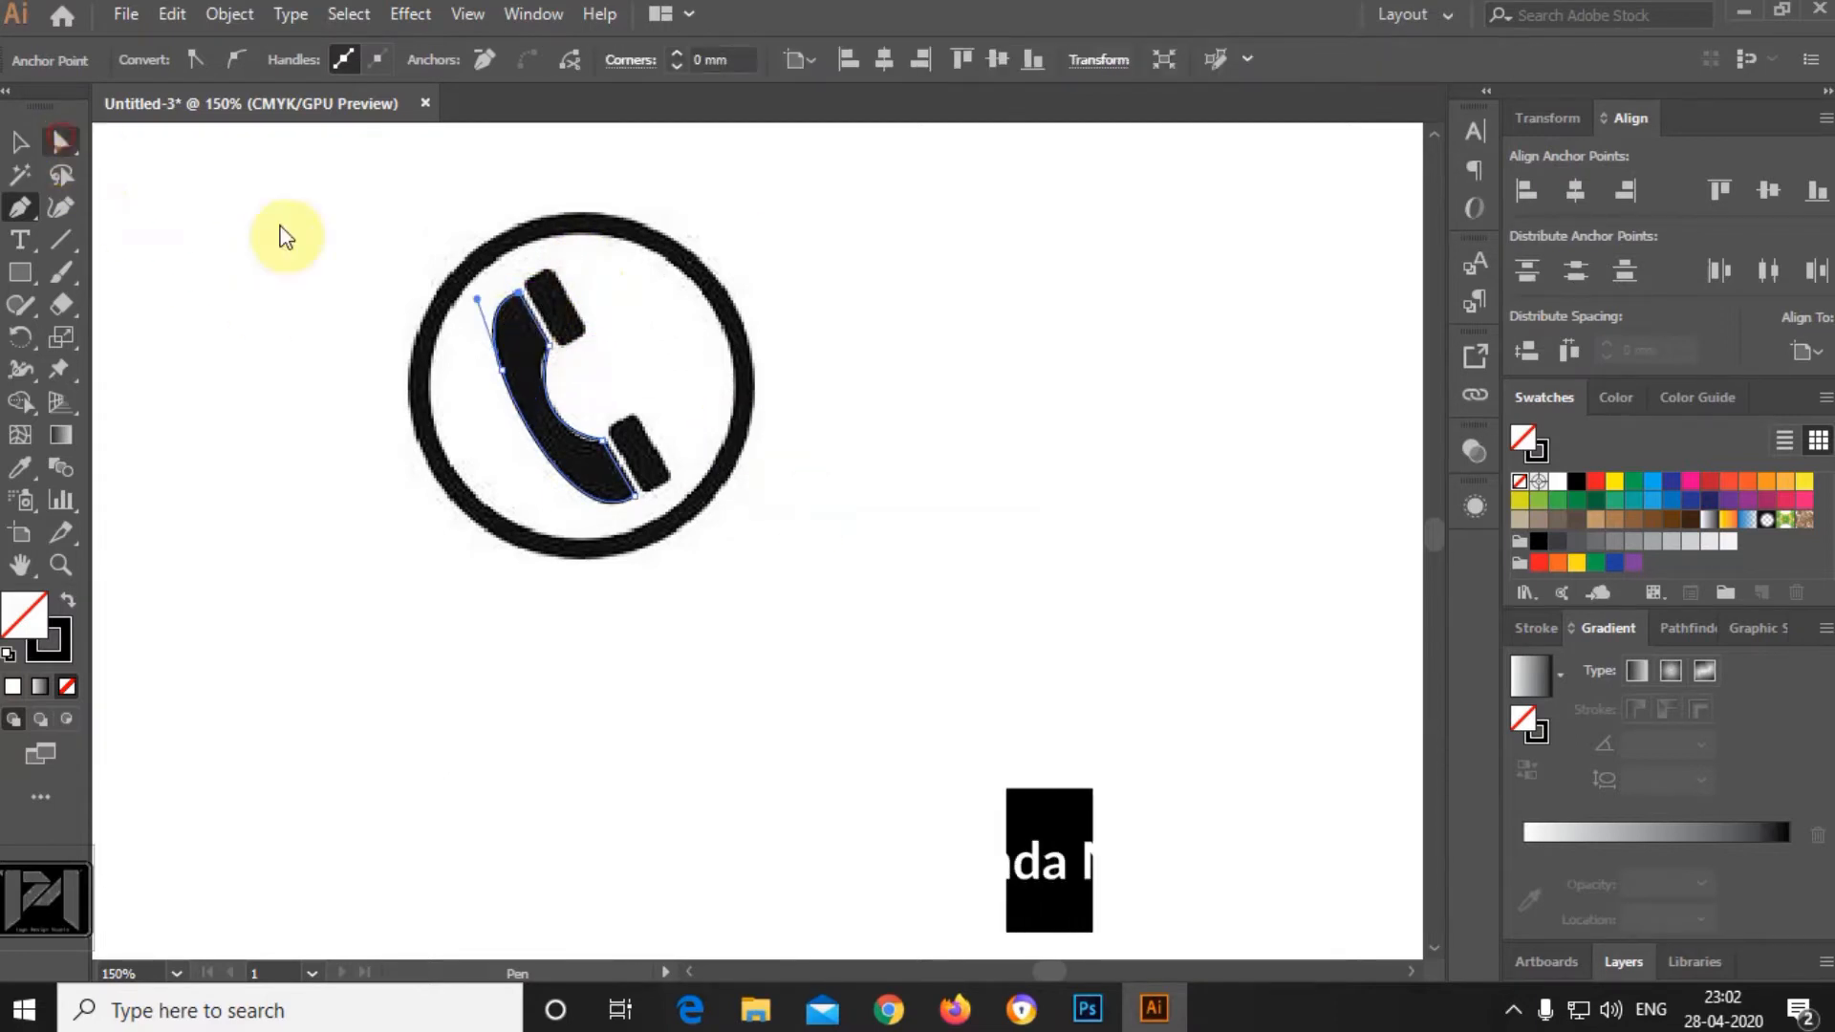
left_click(750, 375)
scroll(841, 363, "up", 2)
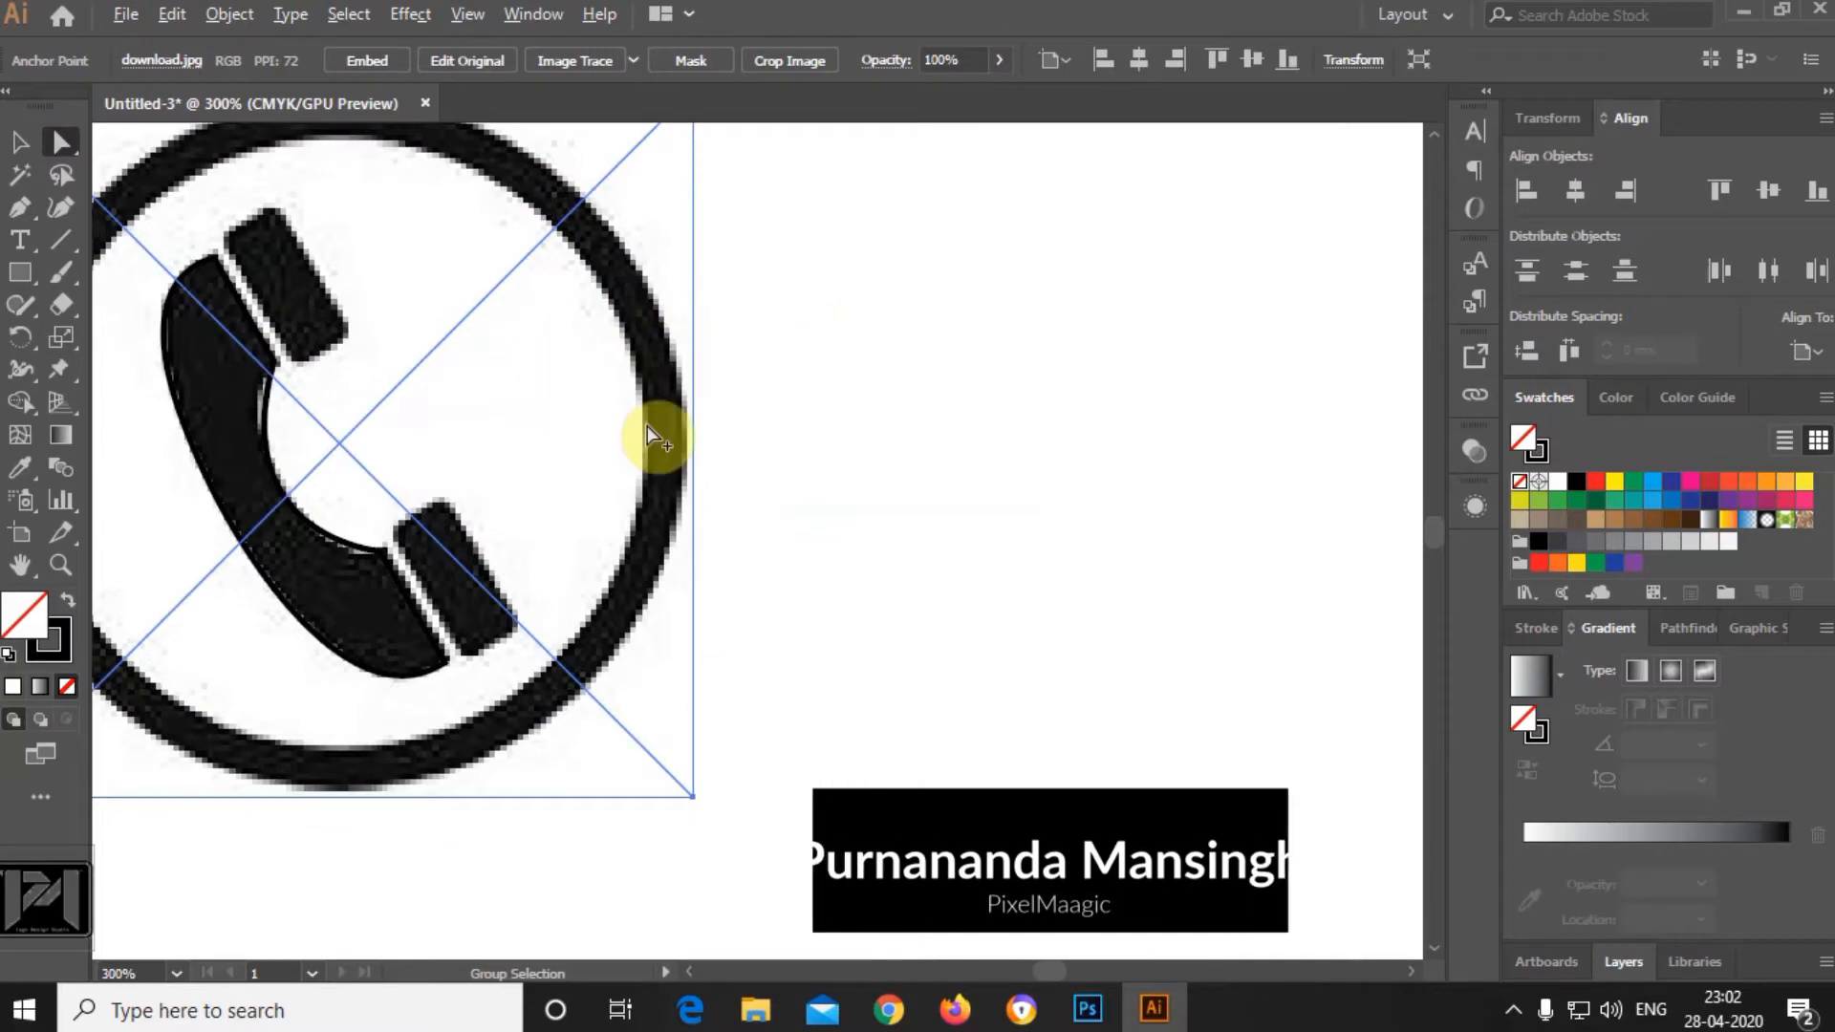
scroll(707, 435, "down", 2)
scroll(507, 355, "up", 2)
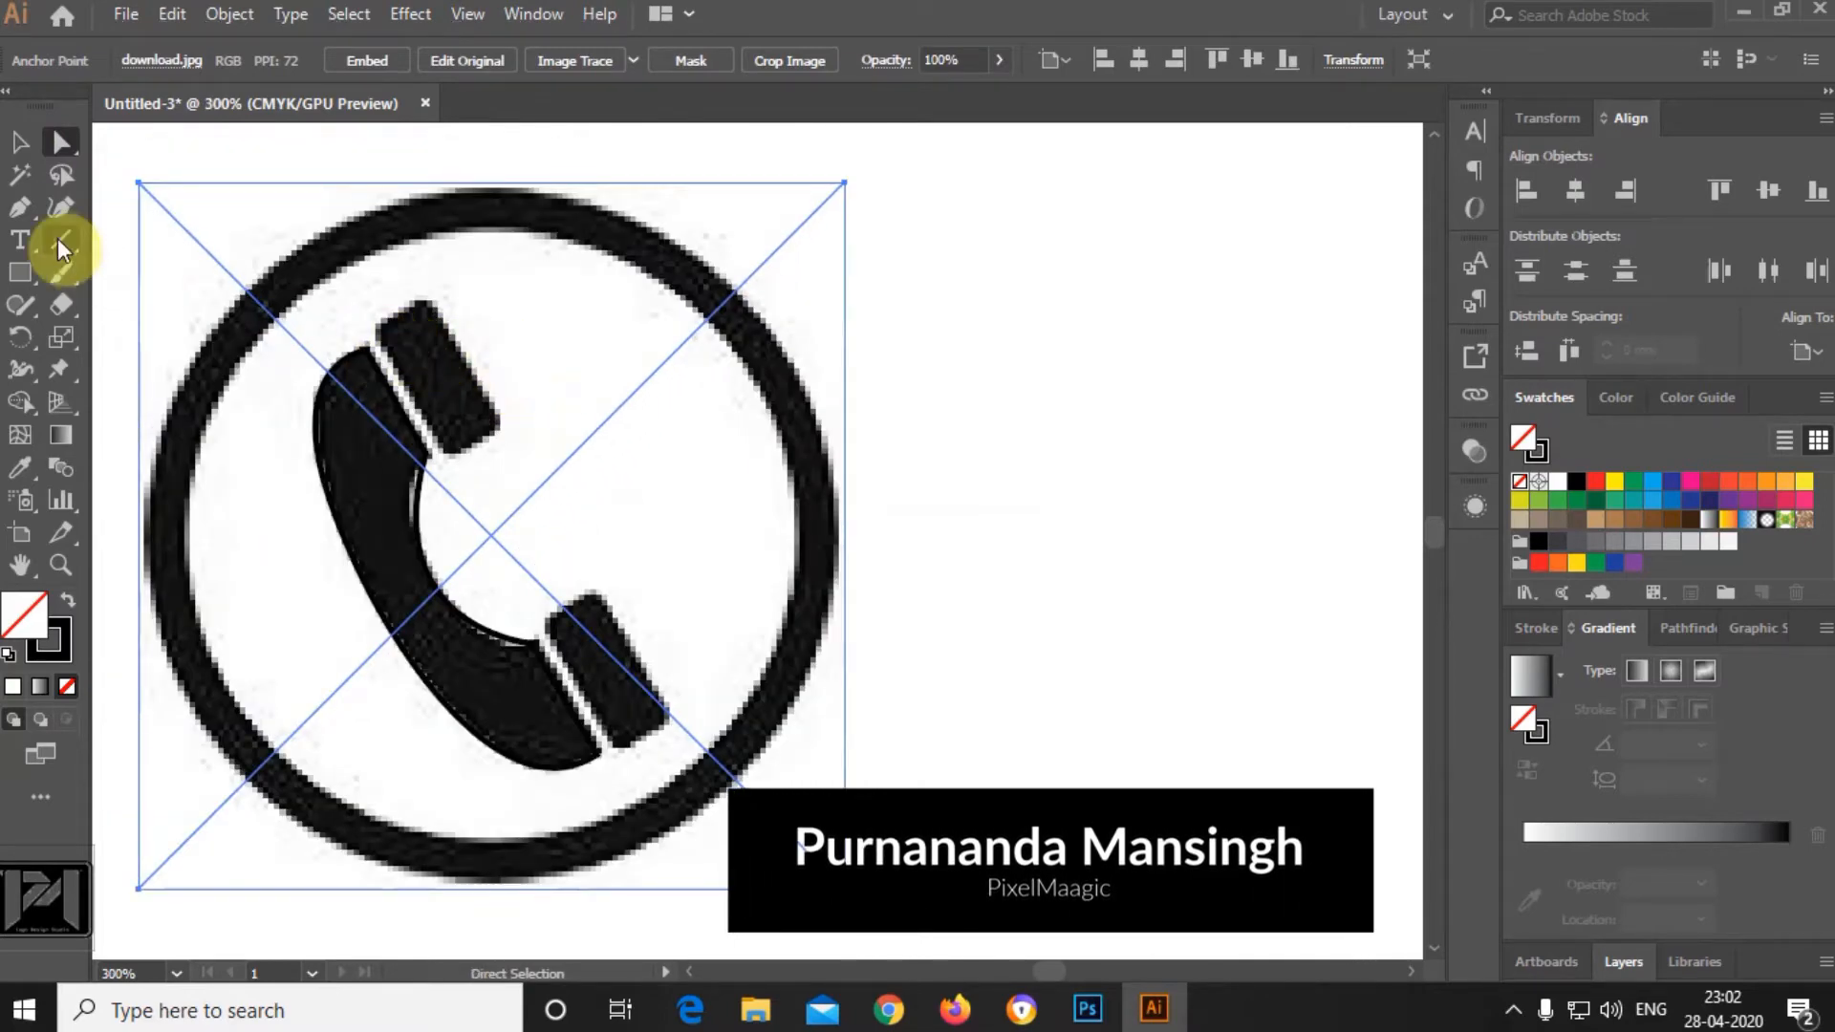
left_click(23, 208)
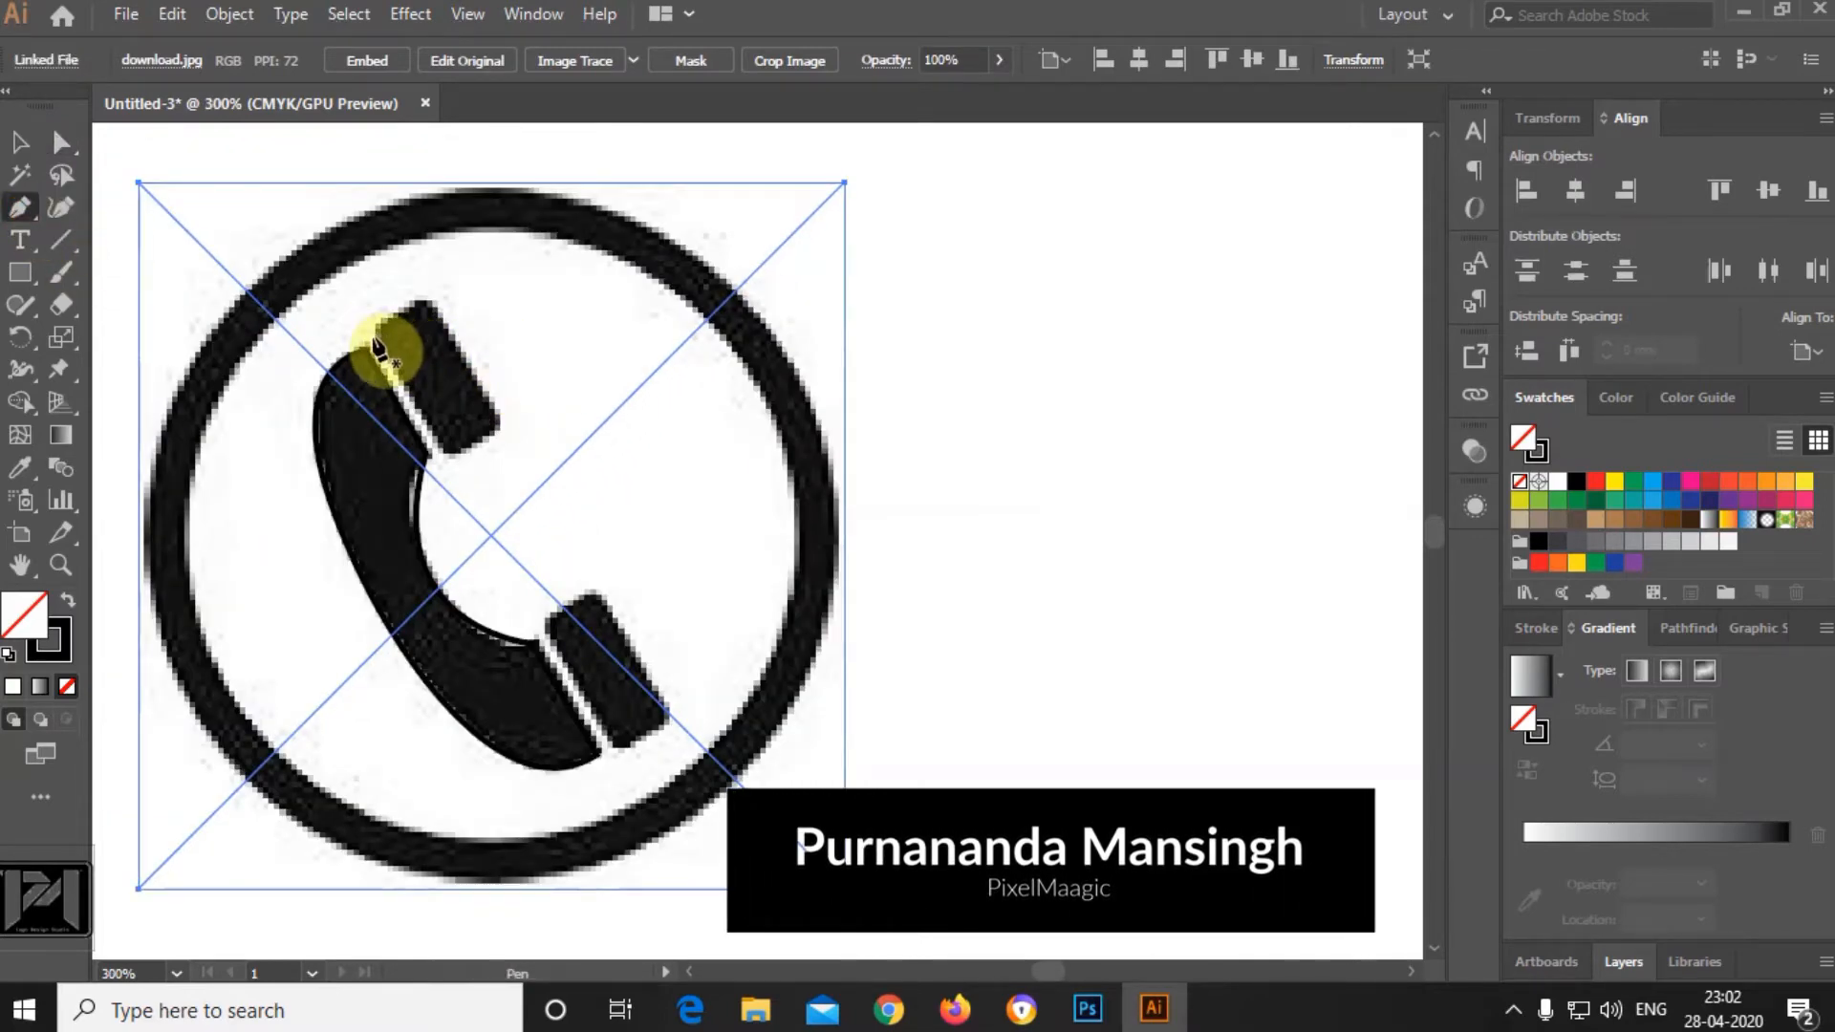
left_click(375, 336)
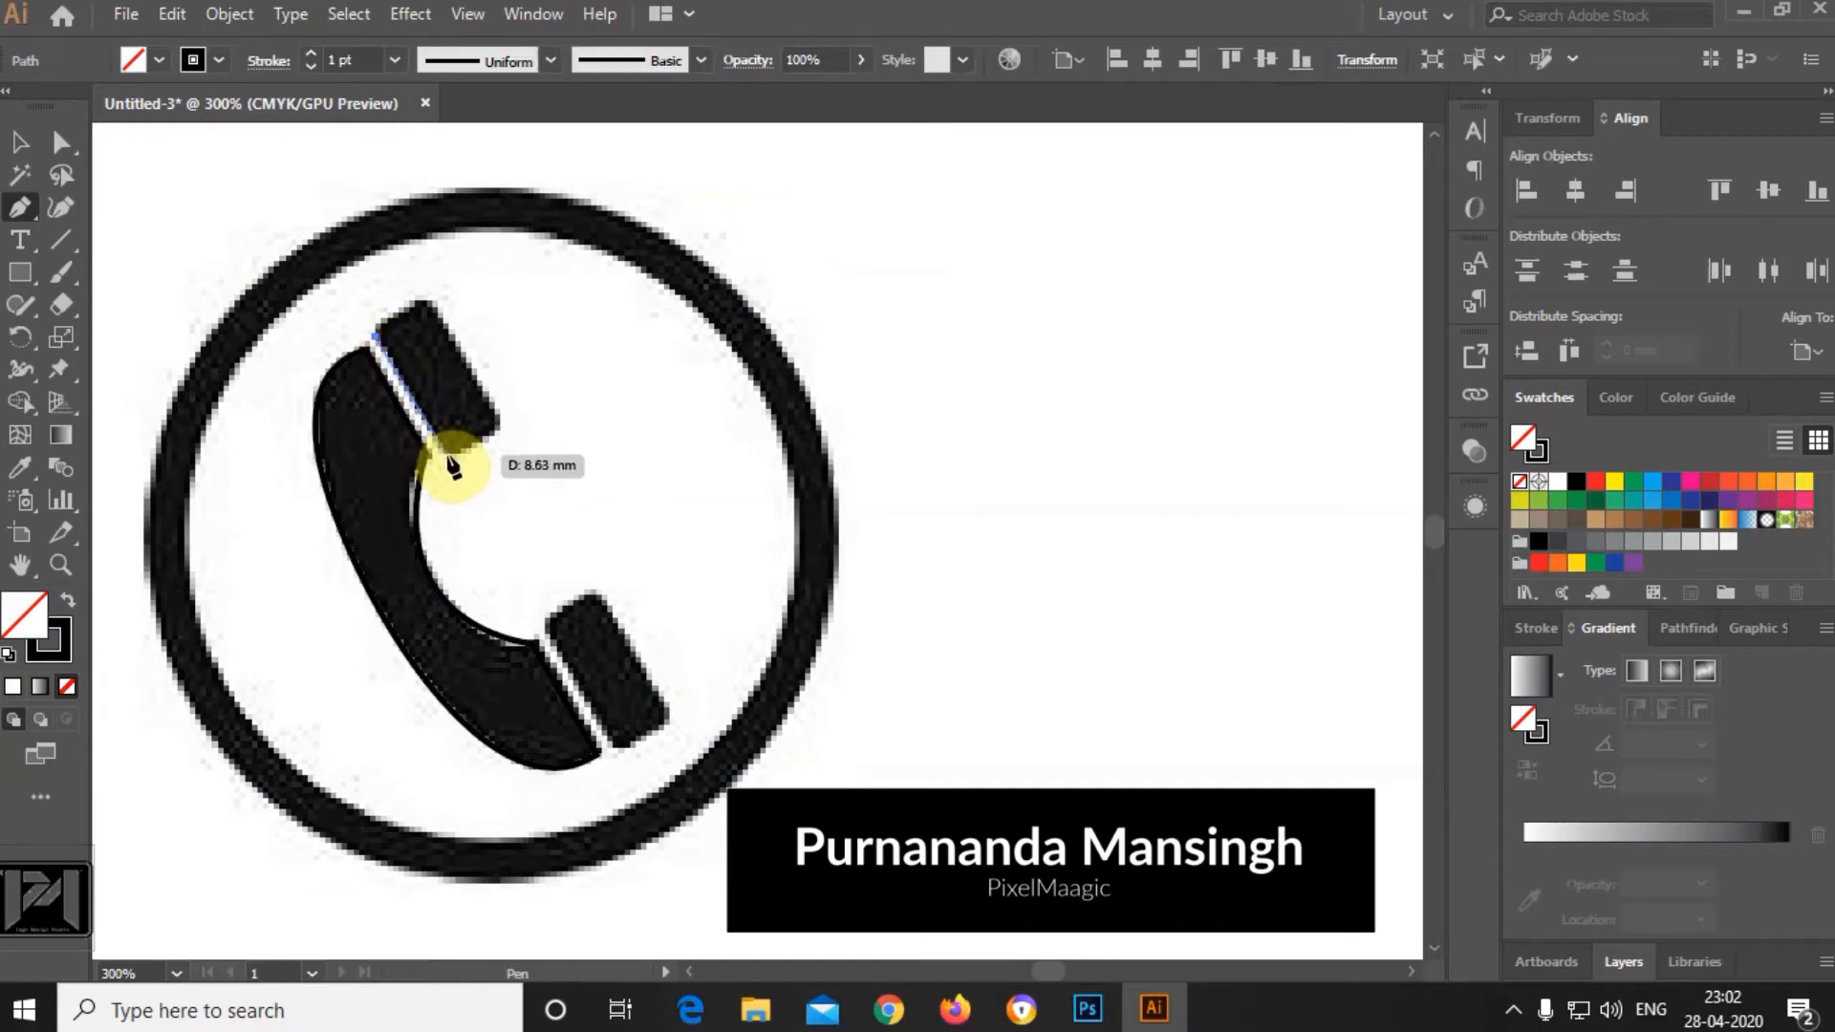
left_click(448, 455)
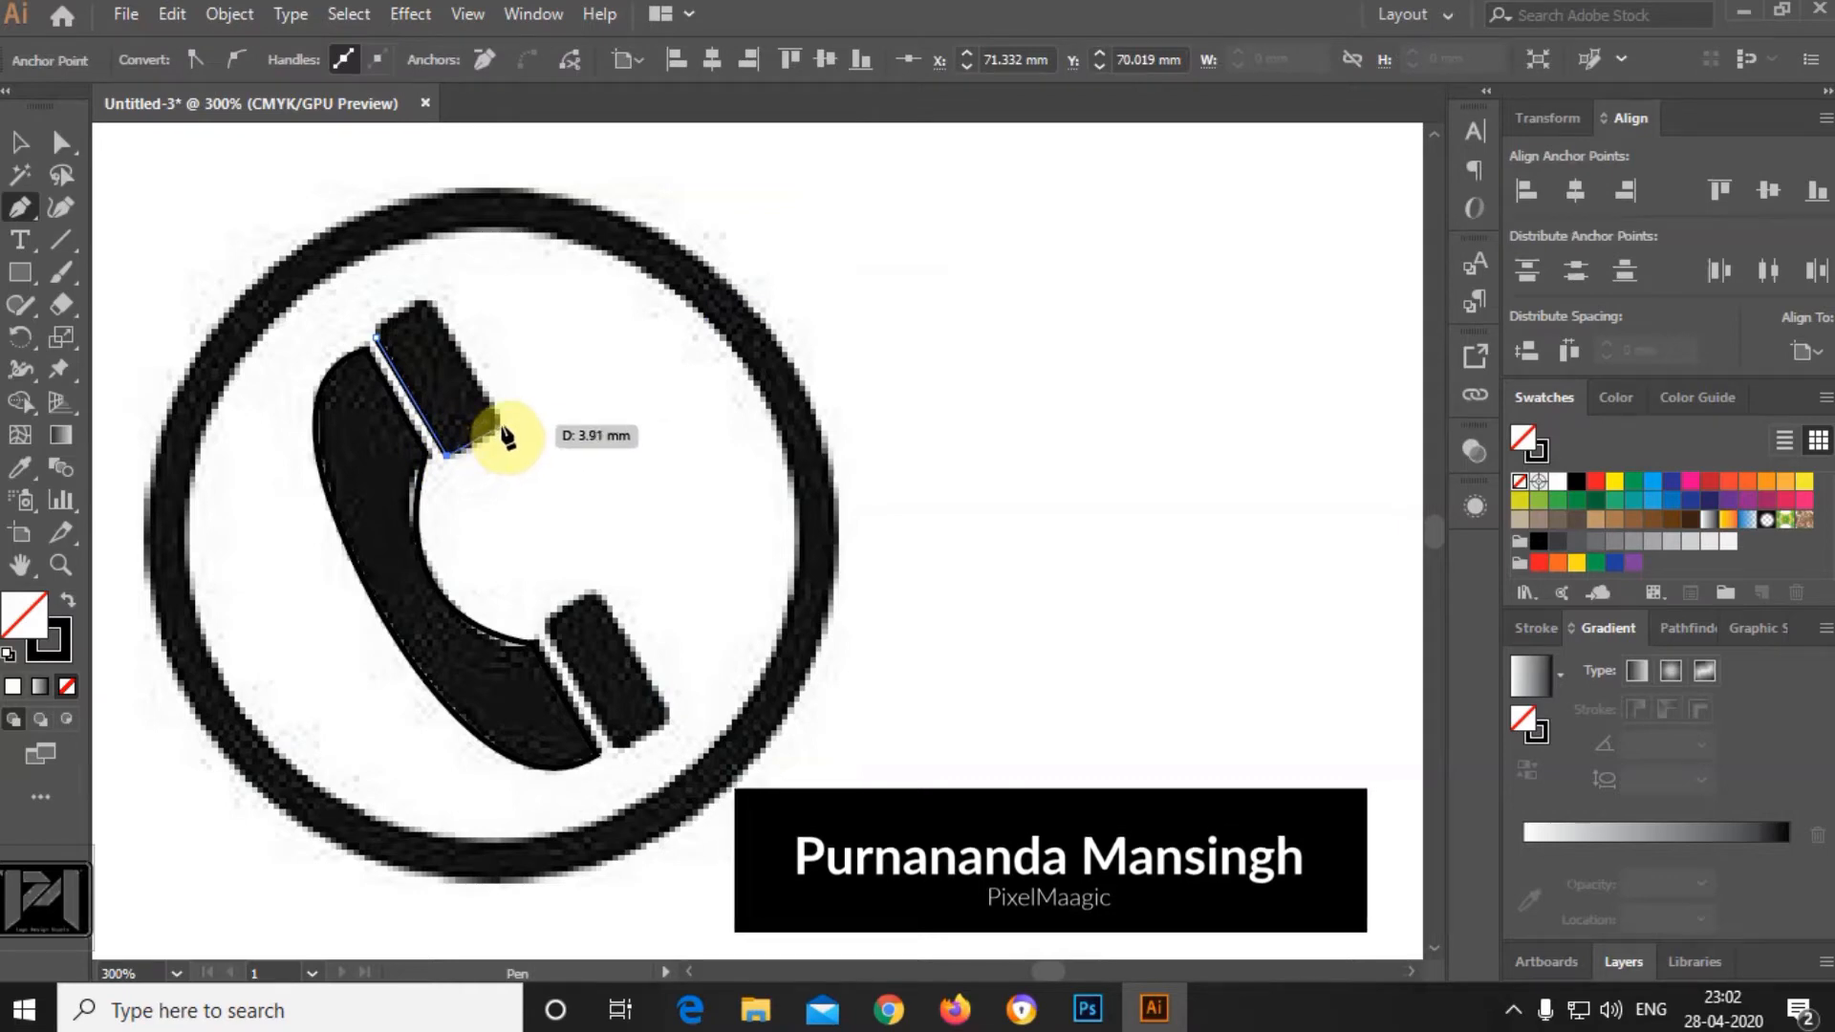
left_click(499, 424)
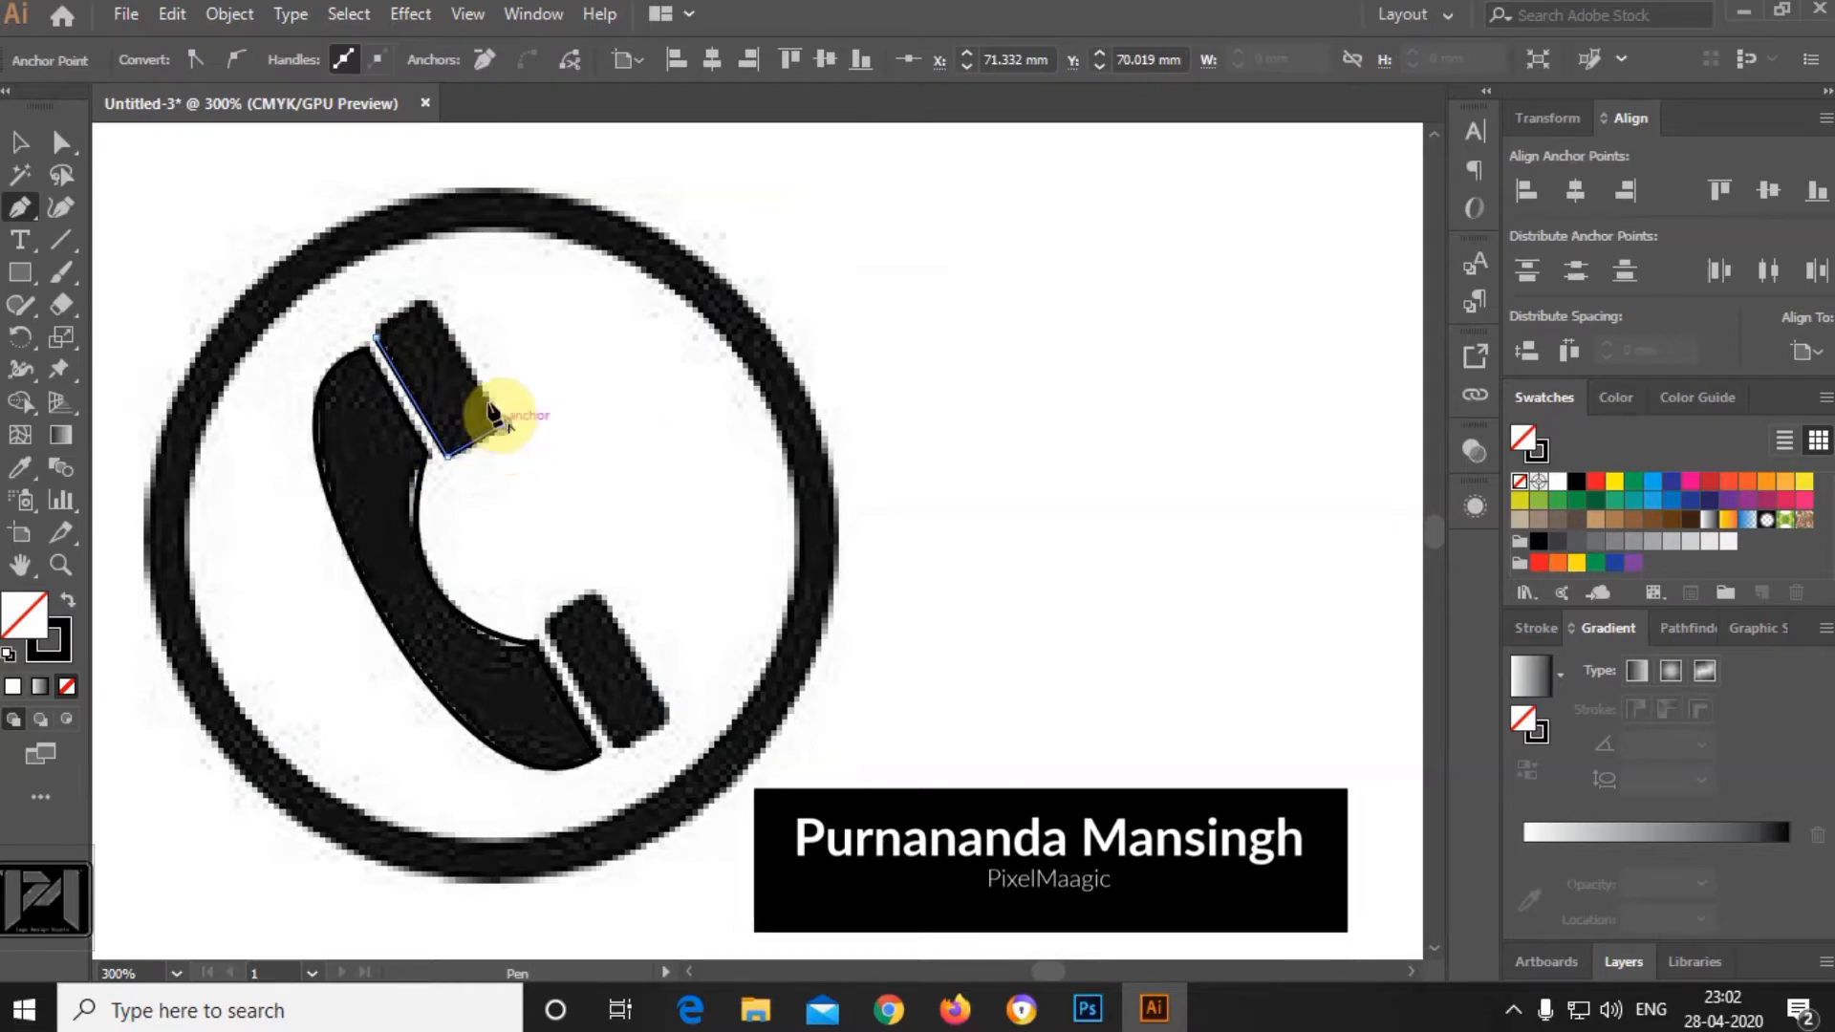
left_click(424, 303)
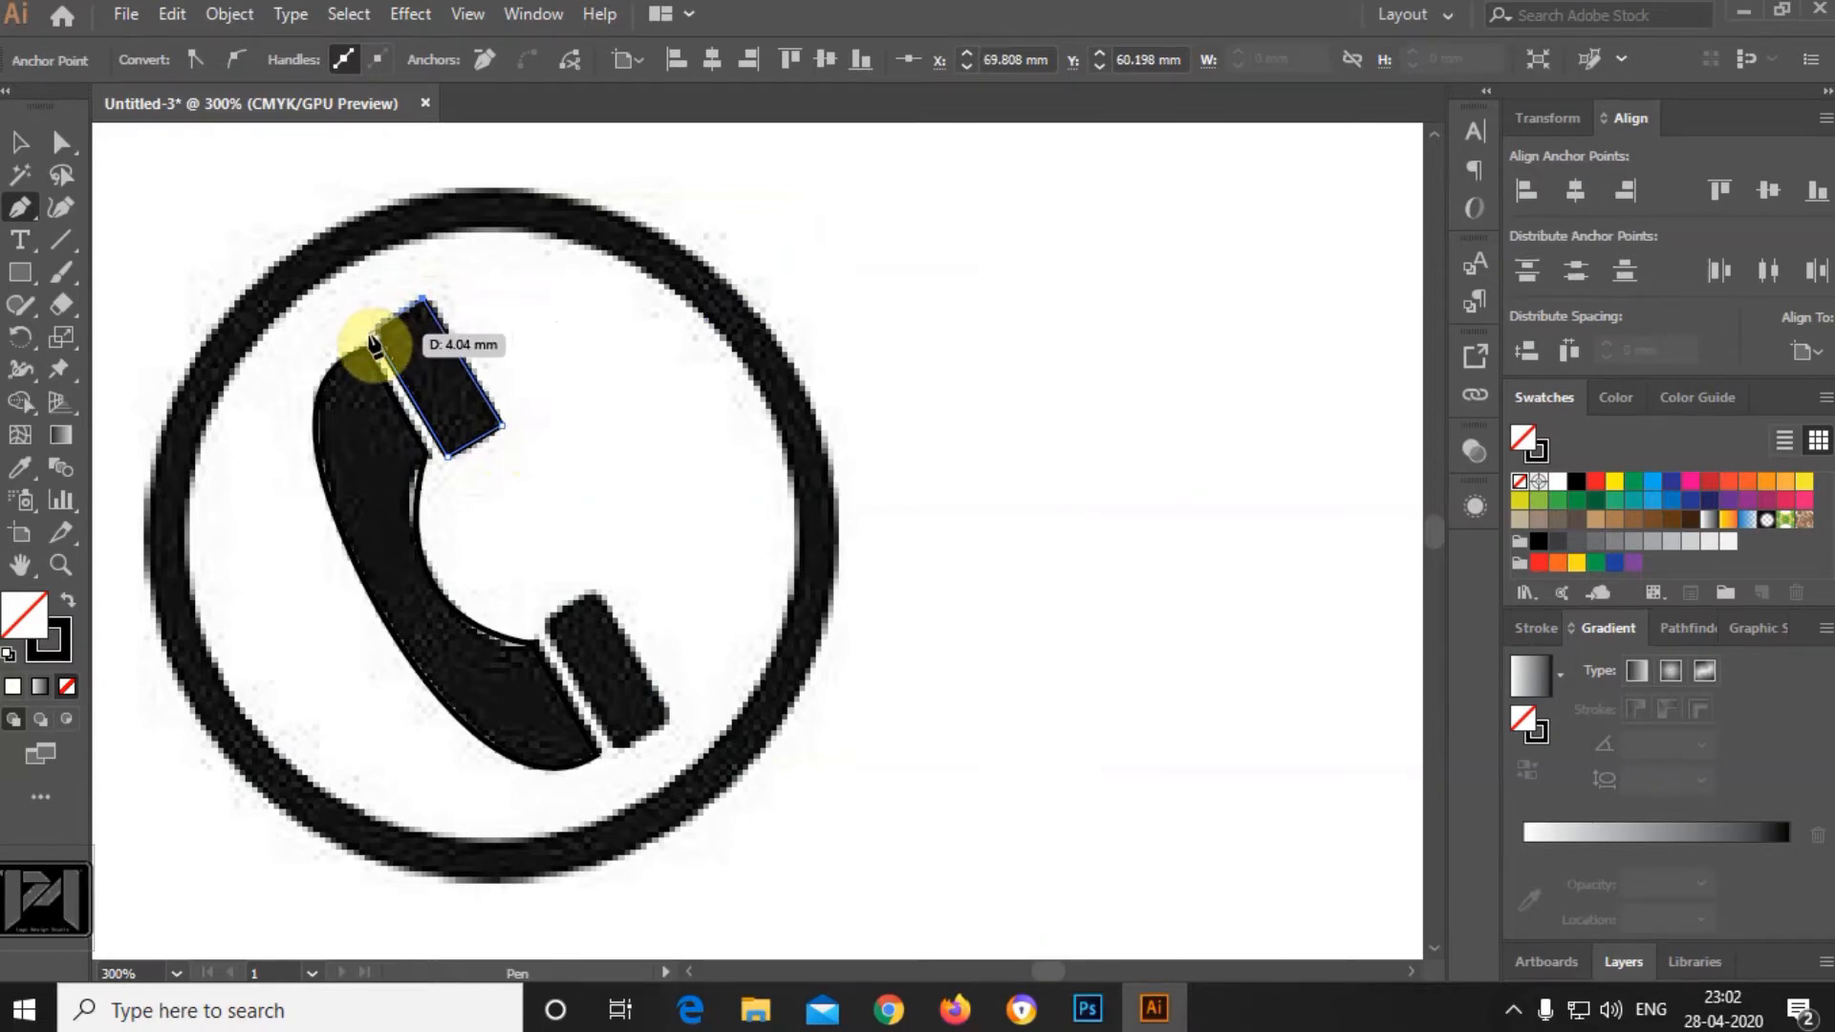
left_click(375, 345)
key("ctrl+minus")
left_click(20, 141)
left_click(615, 401)
left_click(571, 435)
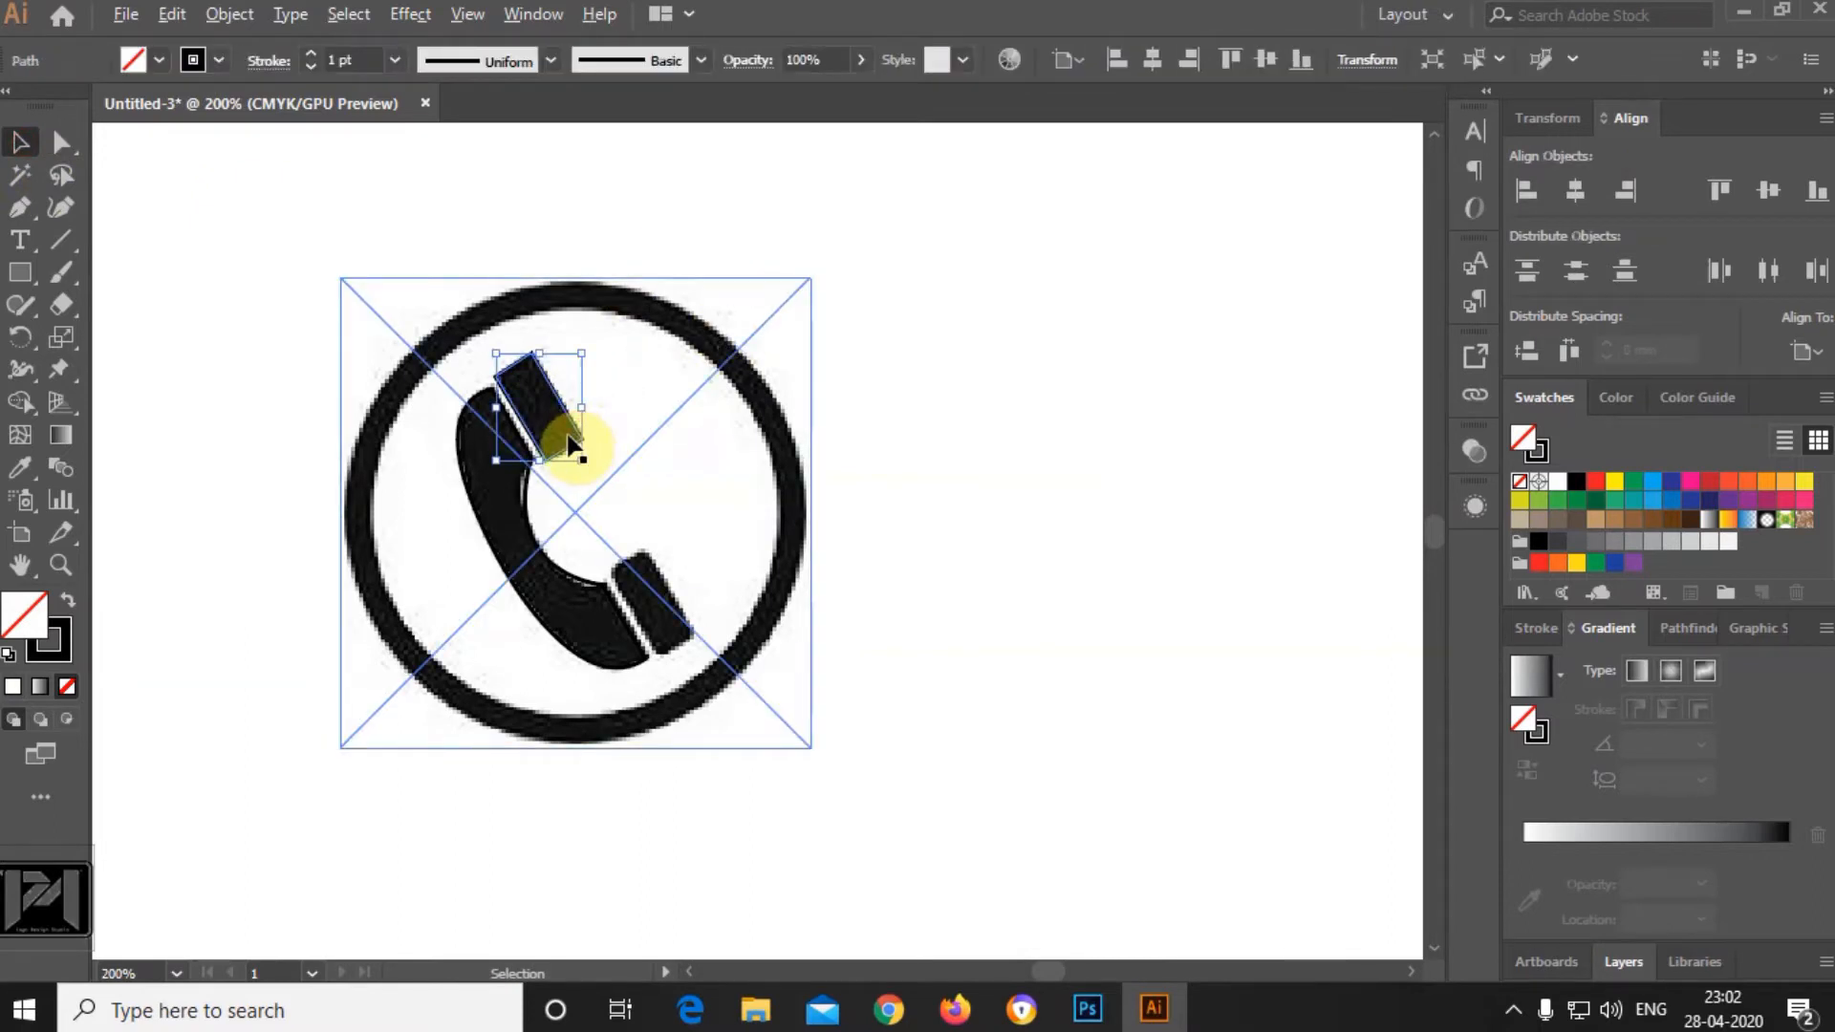
left_click_drag(570, 442, 983, 410)
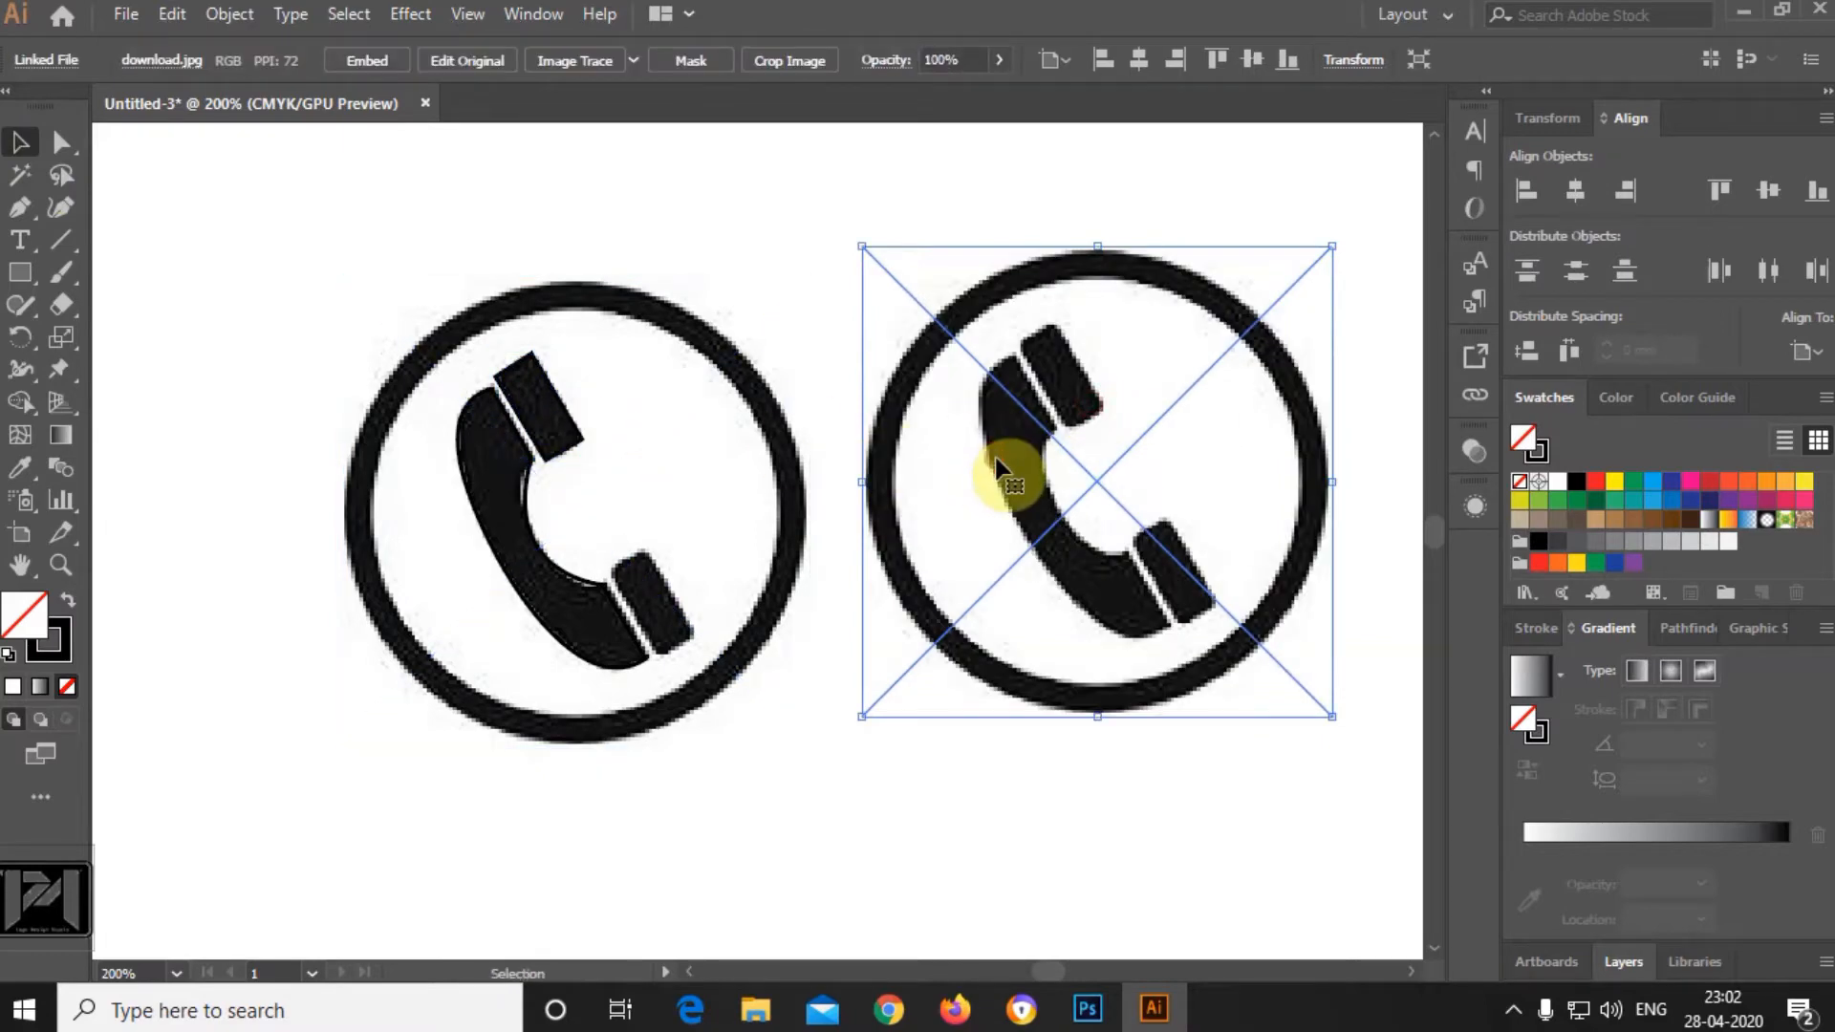
key("Delete")
Move the call icon image off the traced paths and duplicate the earpiece rectangle onto the handset's lower end.
left_click_drag(723, 384, 1312, 325)
left_click(564, 438)
left_click(566, 446)
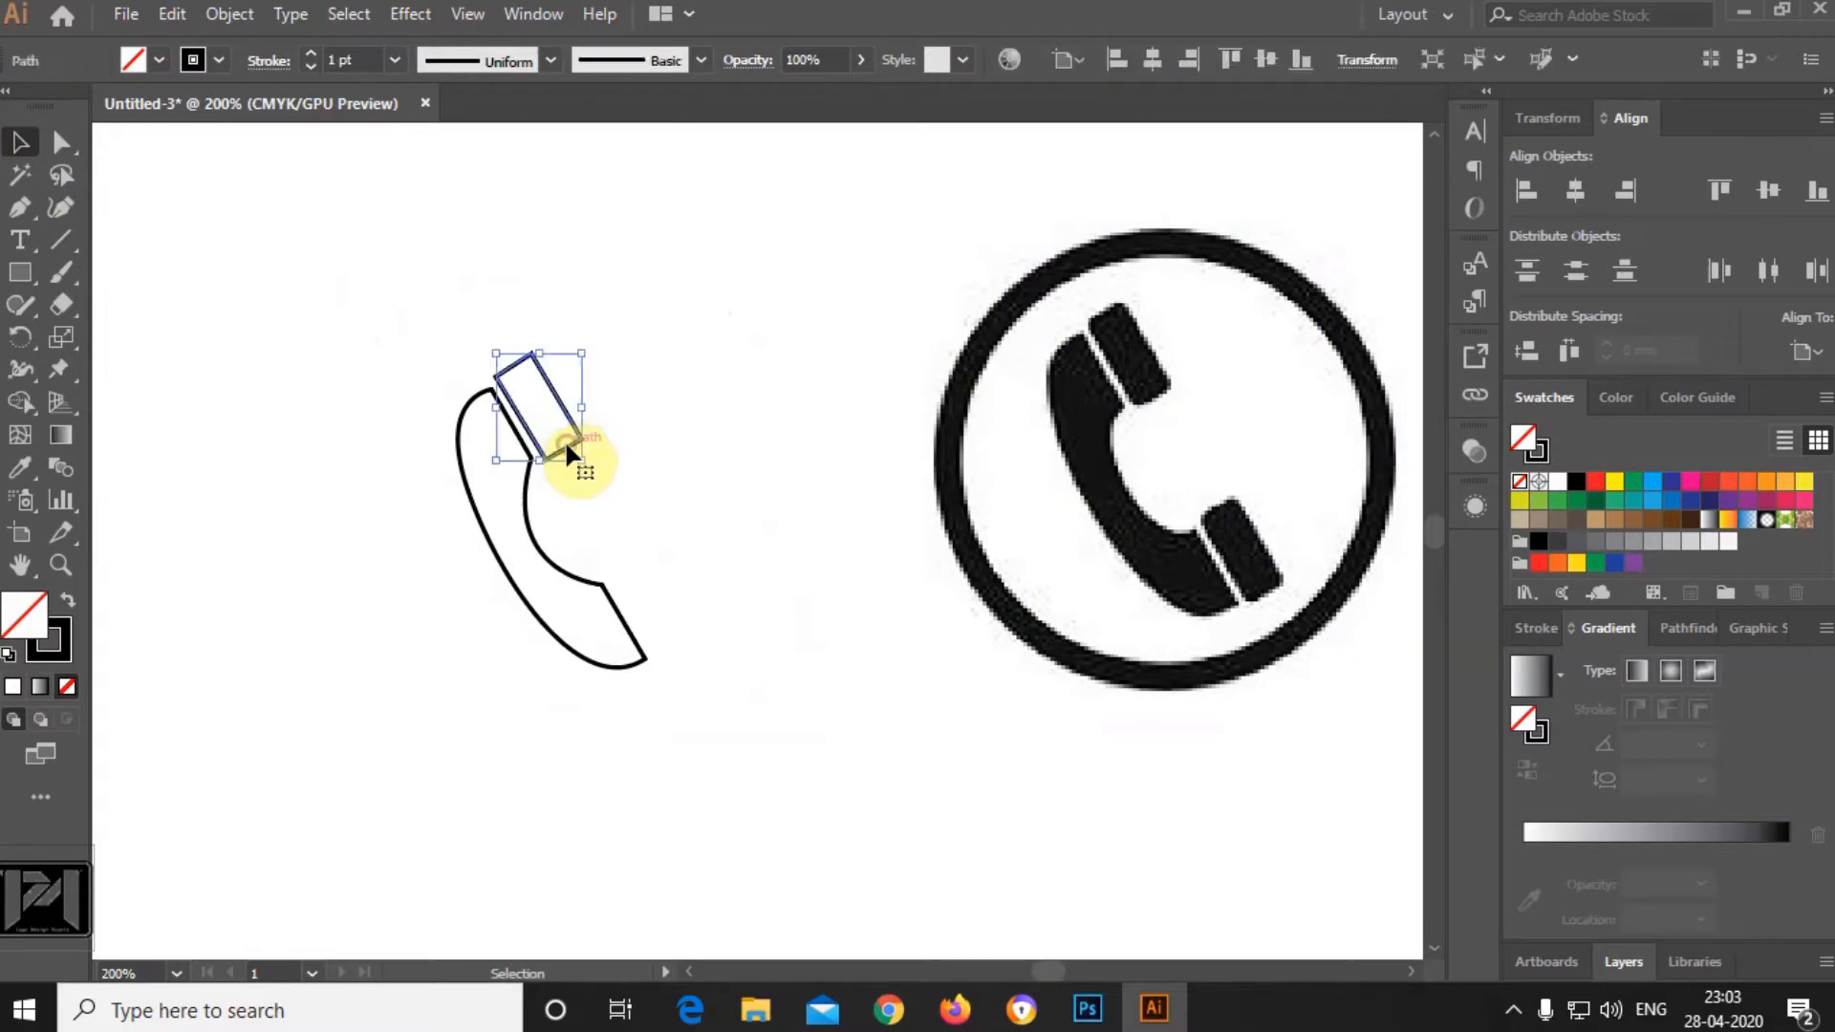
left_click_drag(565, 445, 686, 648)
left_click(663, 602)
Add two anchor points on the handset's inner curve, one near its upper end and one near its lower end.
scroll(562, 559, "up", 2)
left_click(568, 596)
left_click(59, 145)
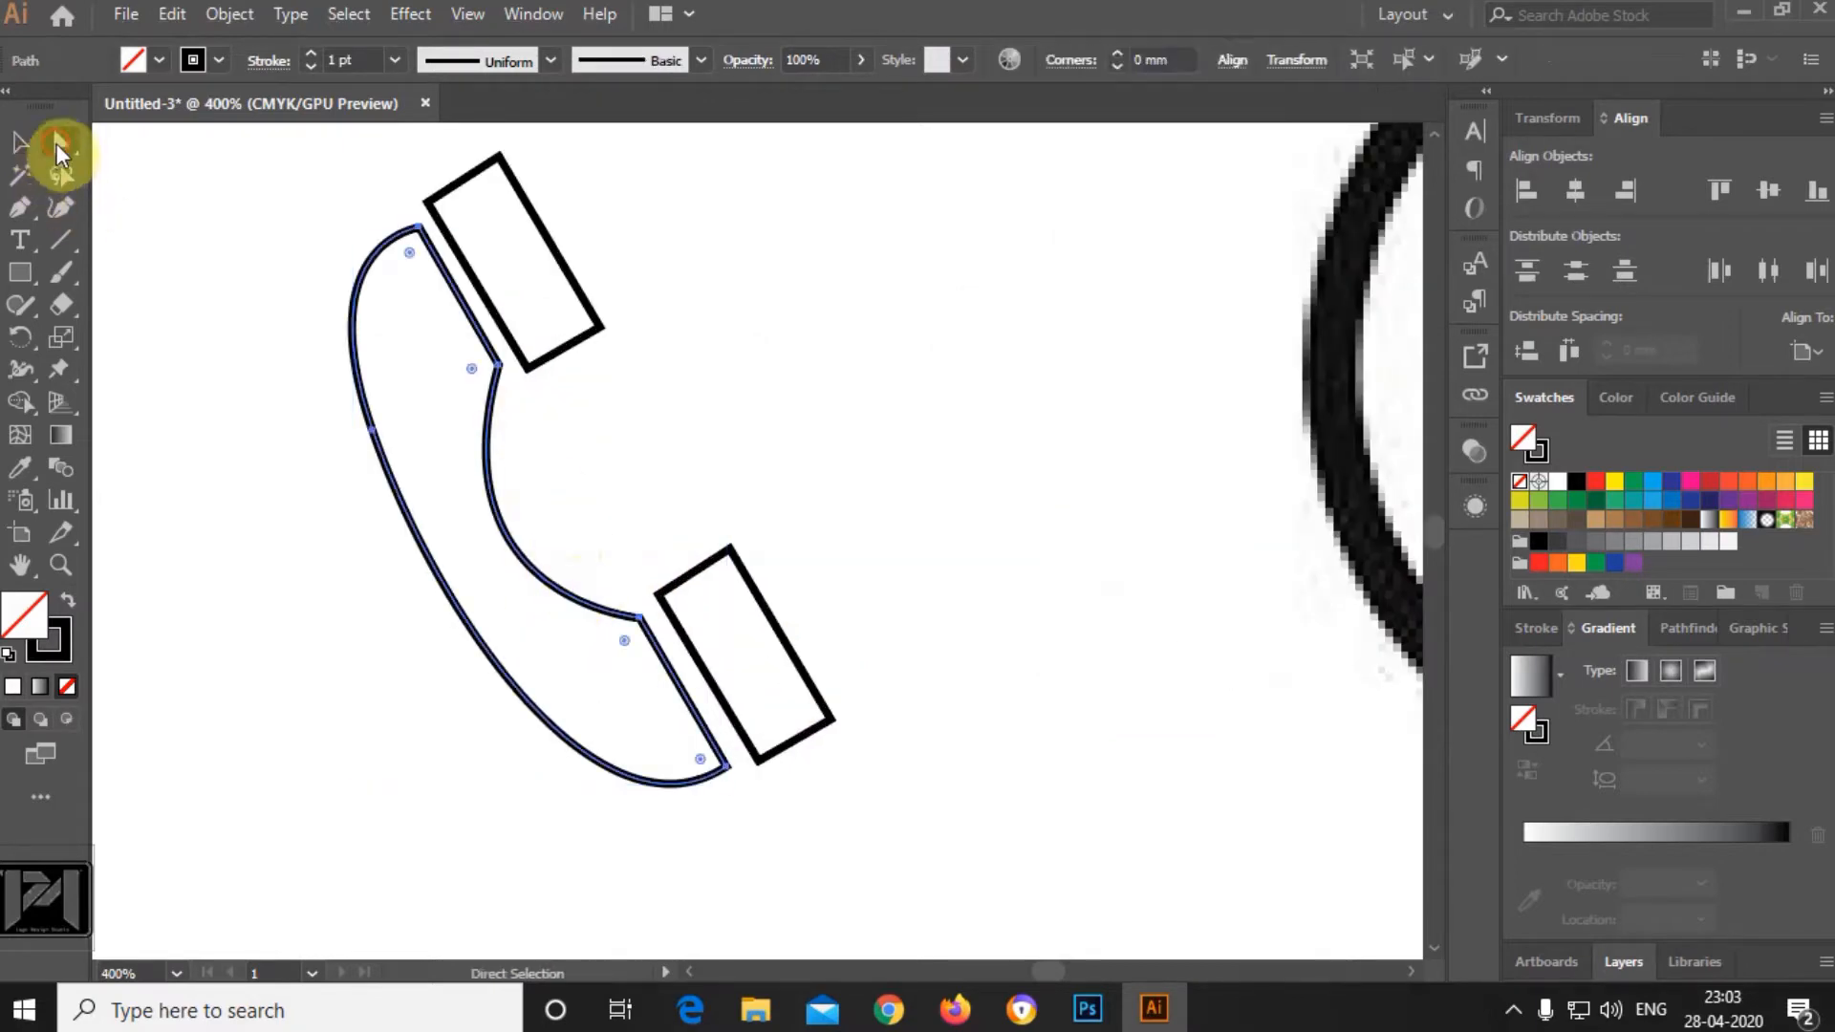
left_click(27, 214)
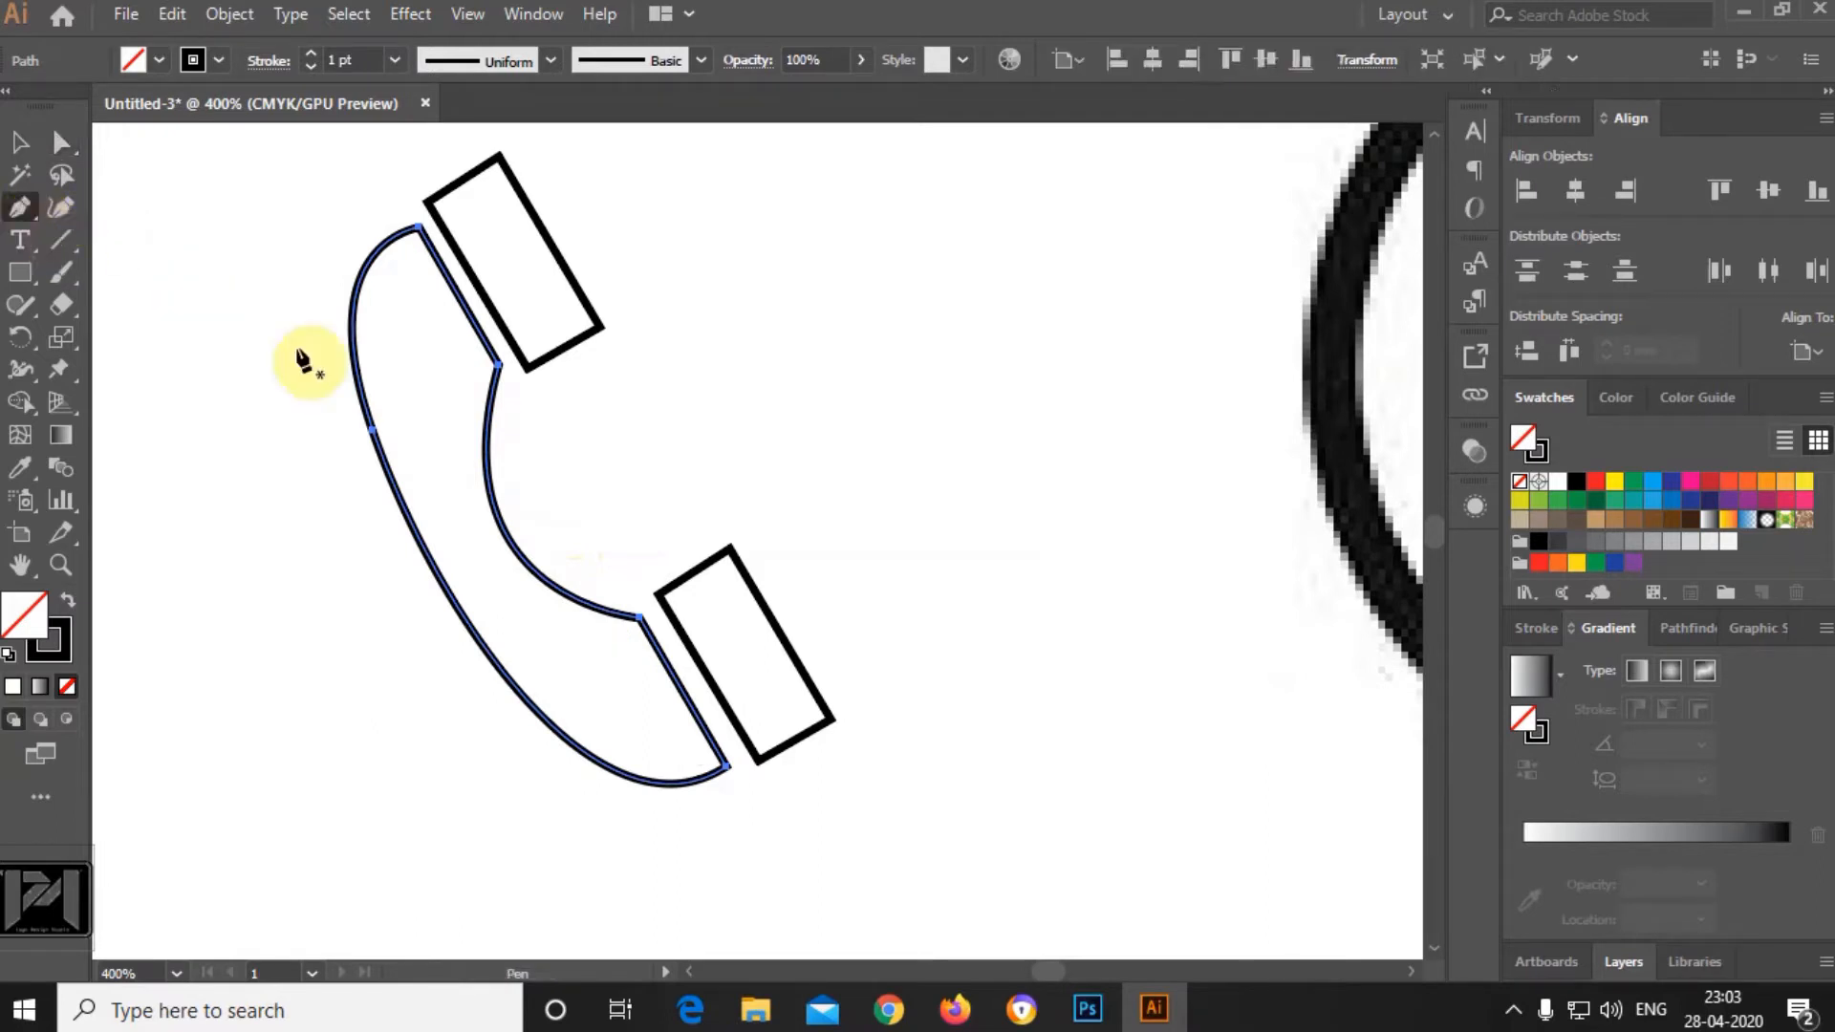
left_click(489, 429)
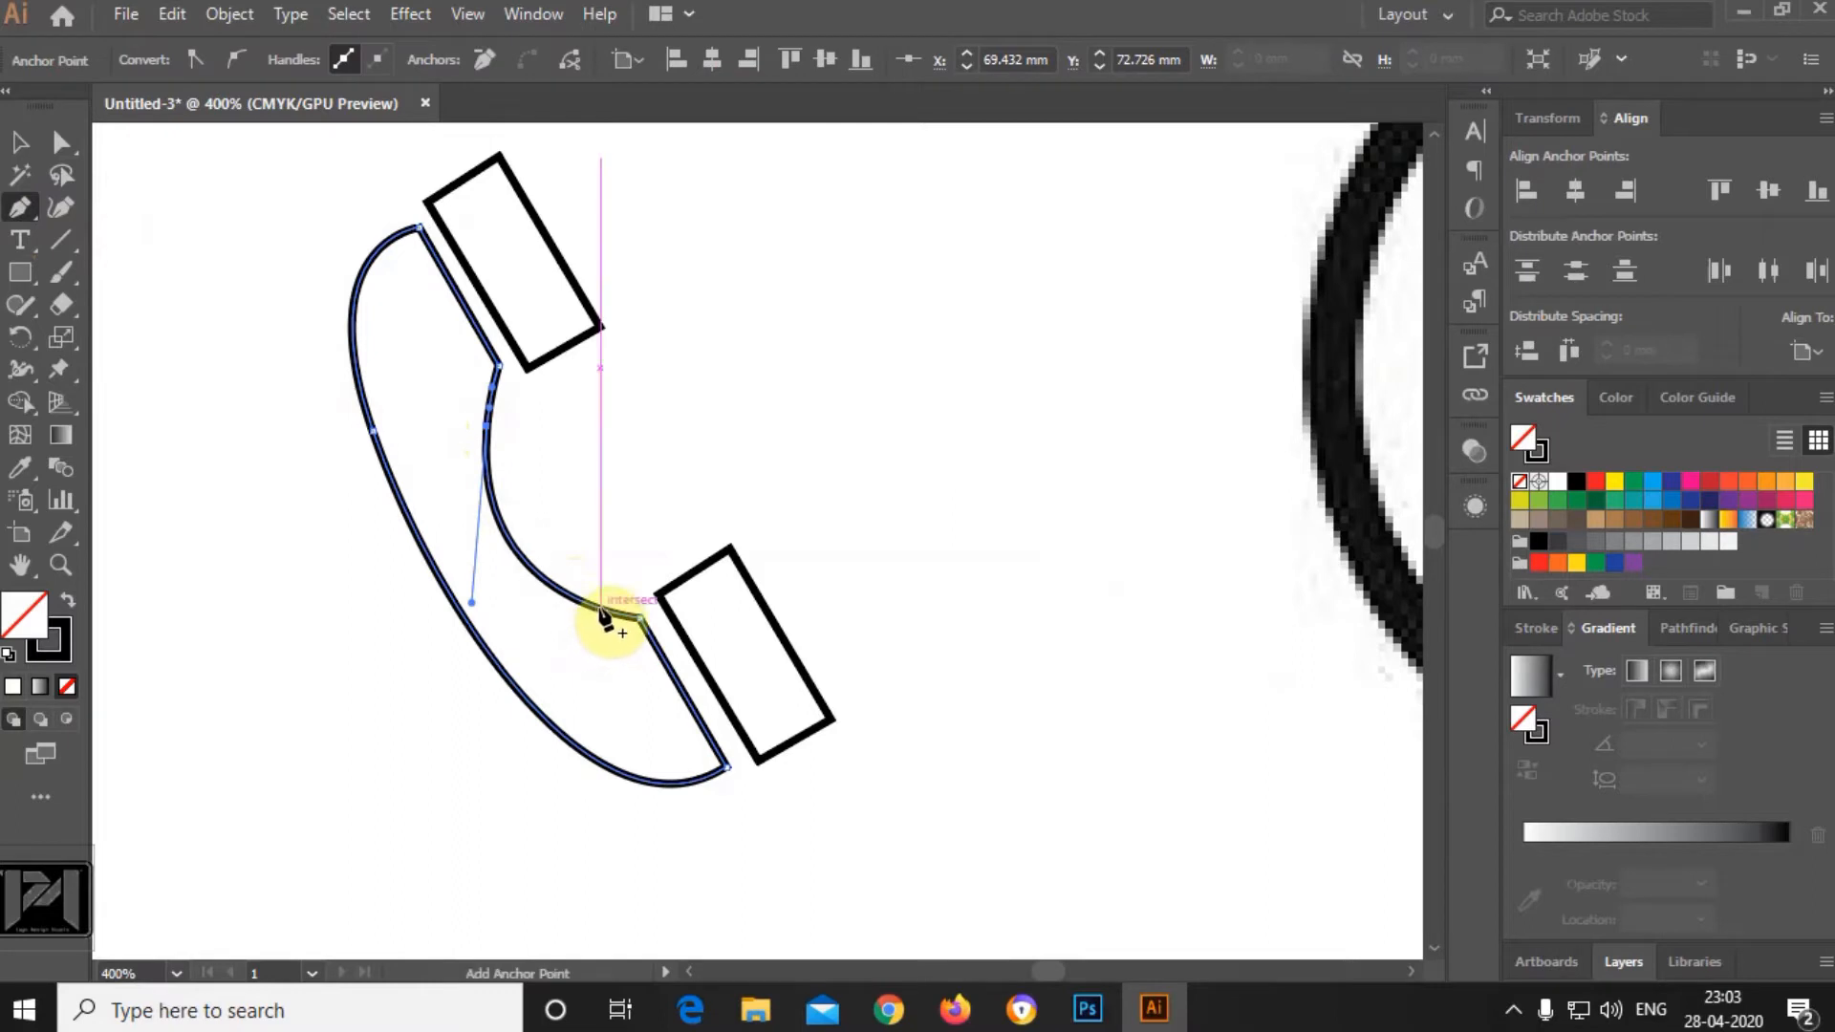
left_click(595, 607)
Reshape the handset's inner curve by adjusting the direction handles of its two added anchor points into rounded shoulders.
left_click(59, 144)
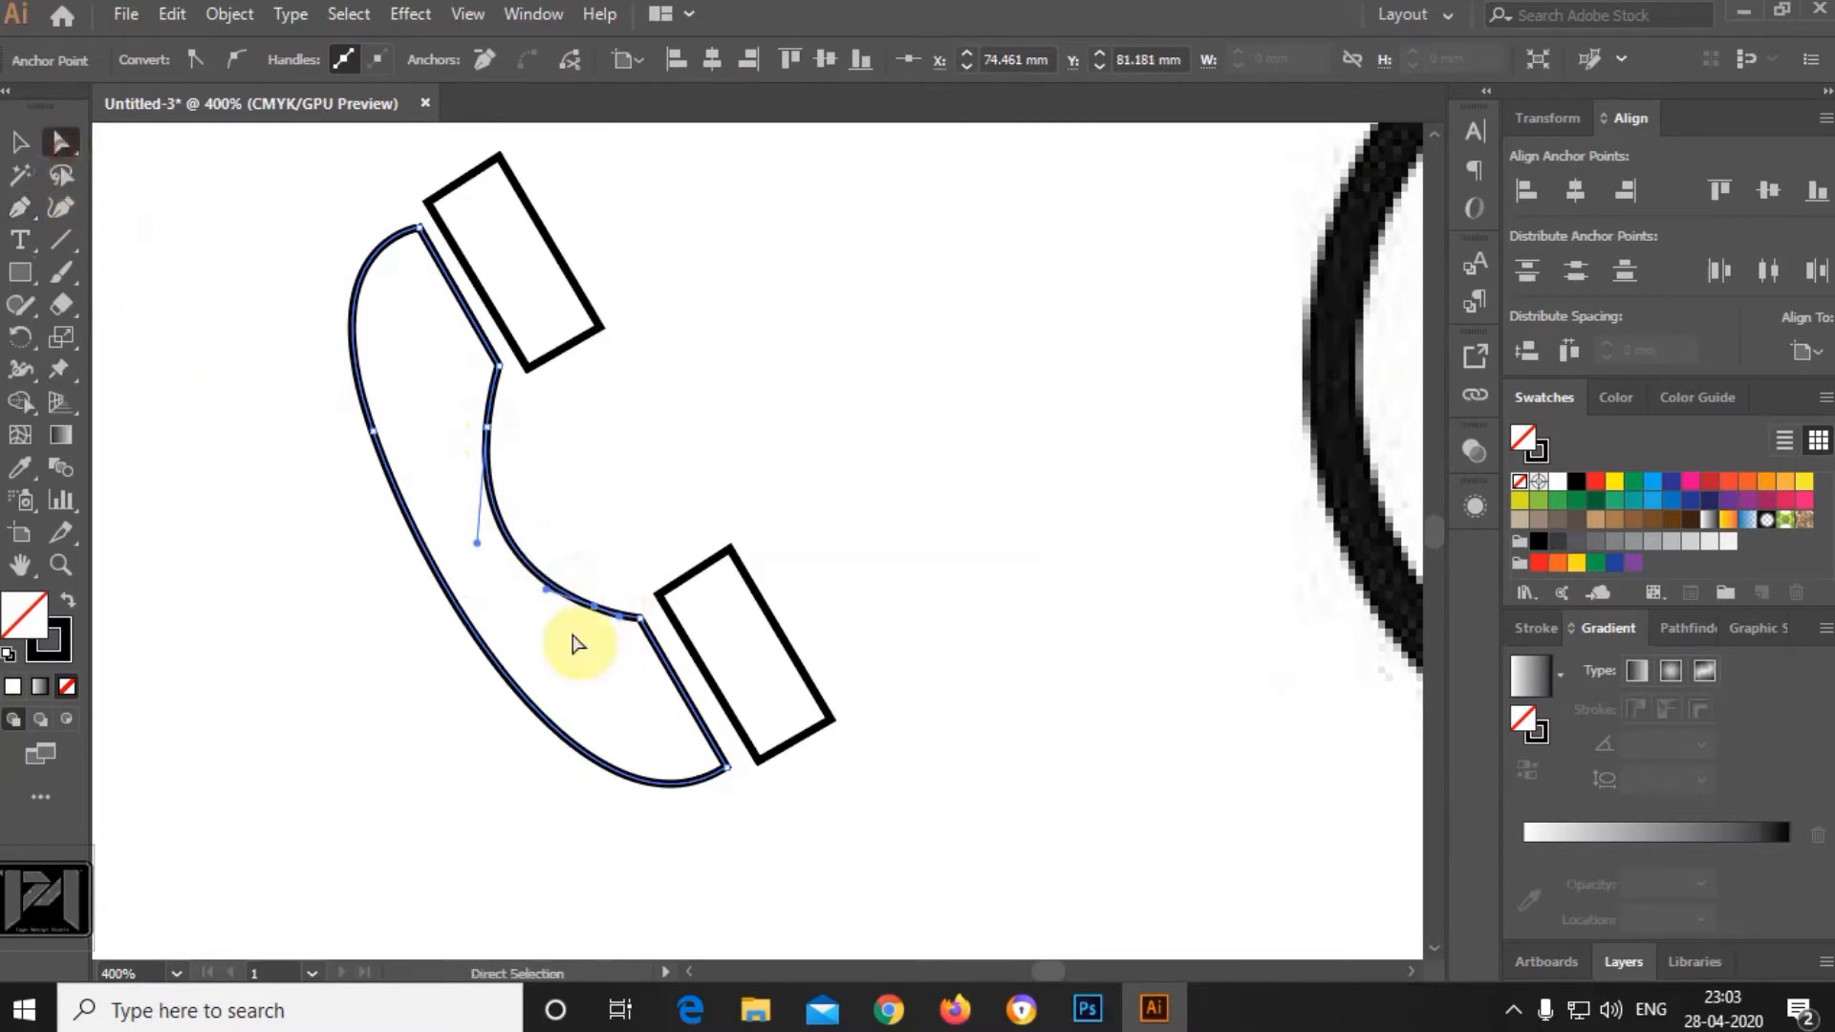
left_click_drag(544, 589, 549, 628)
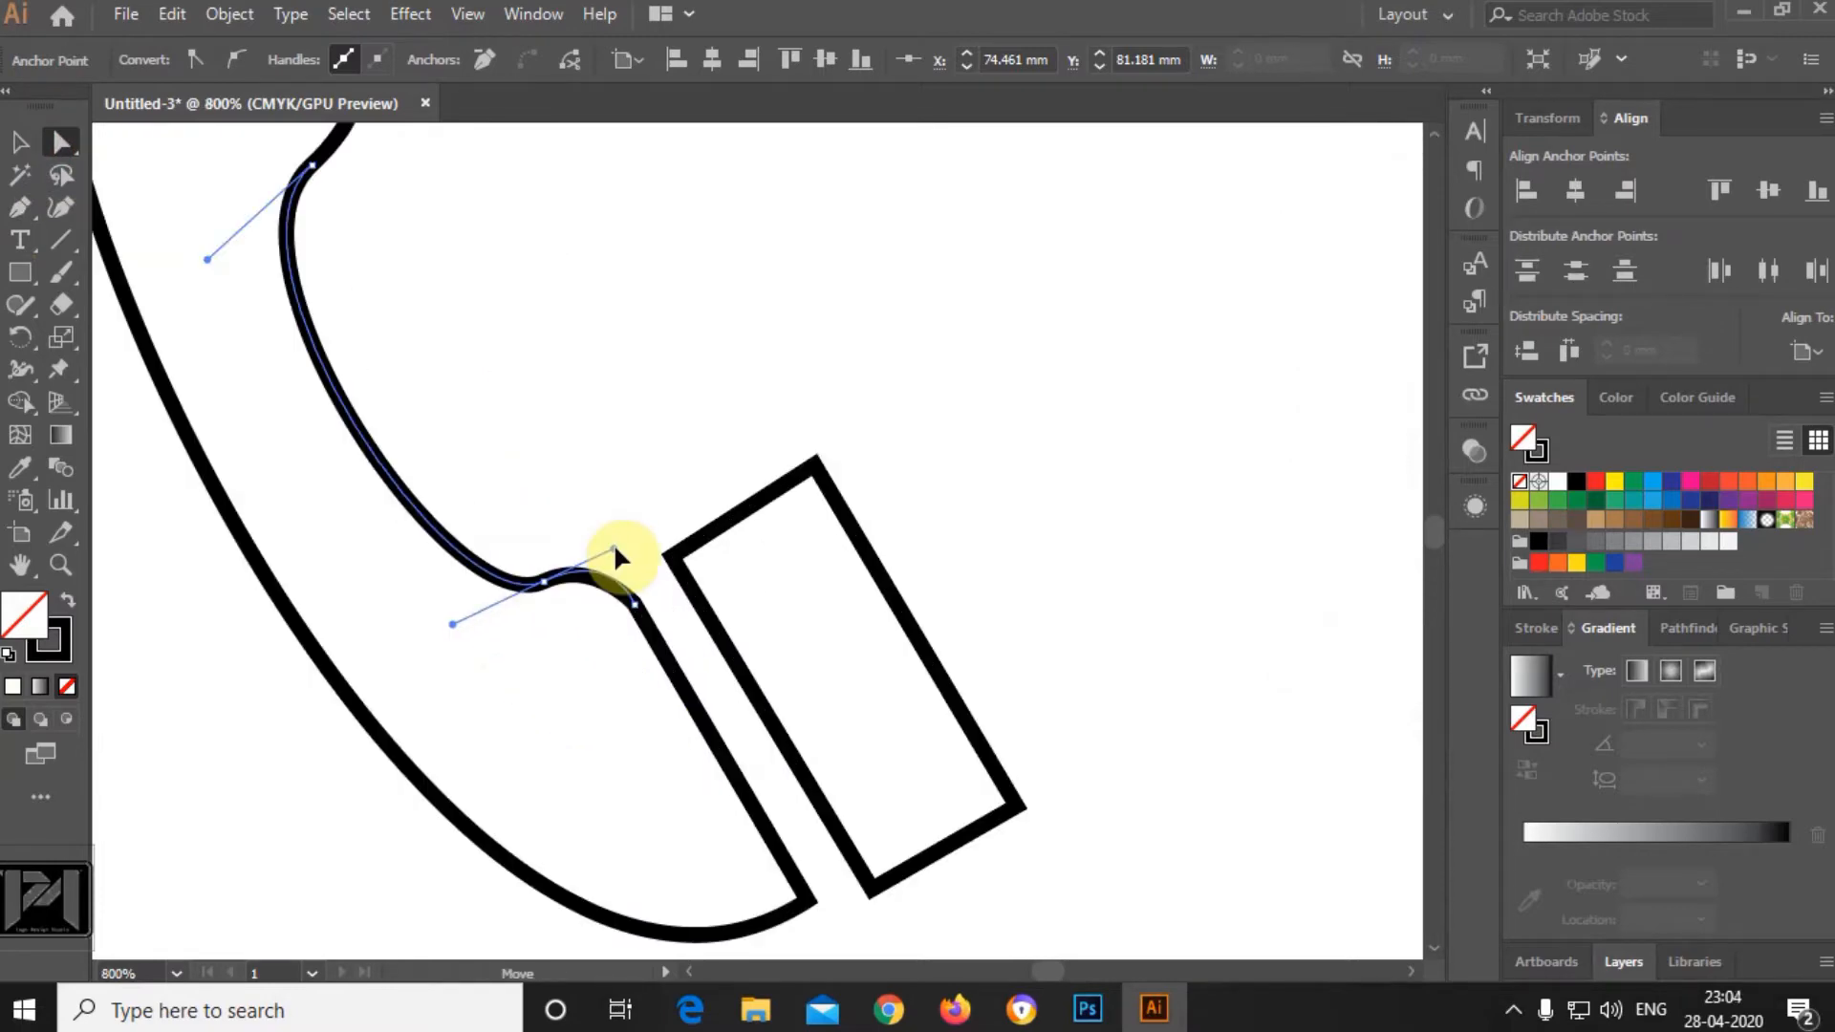
left_click_drag(615, 547, 611, 545)
left_click(720, 646)
Select the handset and both earpiece blocks and rotate them together until the handset lies roughly horizontal with its blocks on top.
left_click_drag(356, 270, 736, 728)
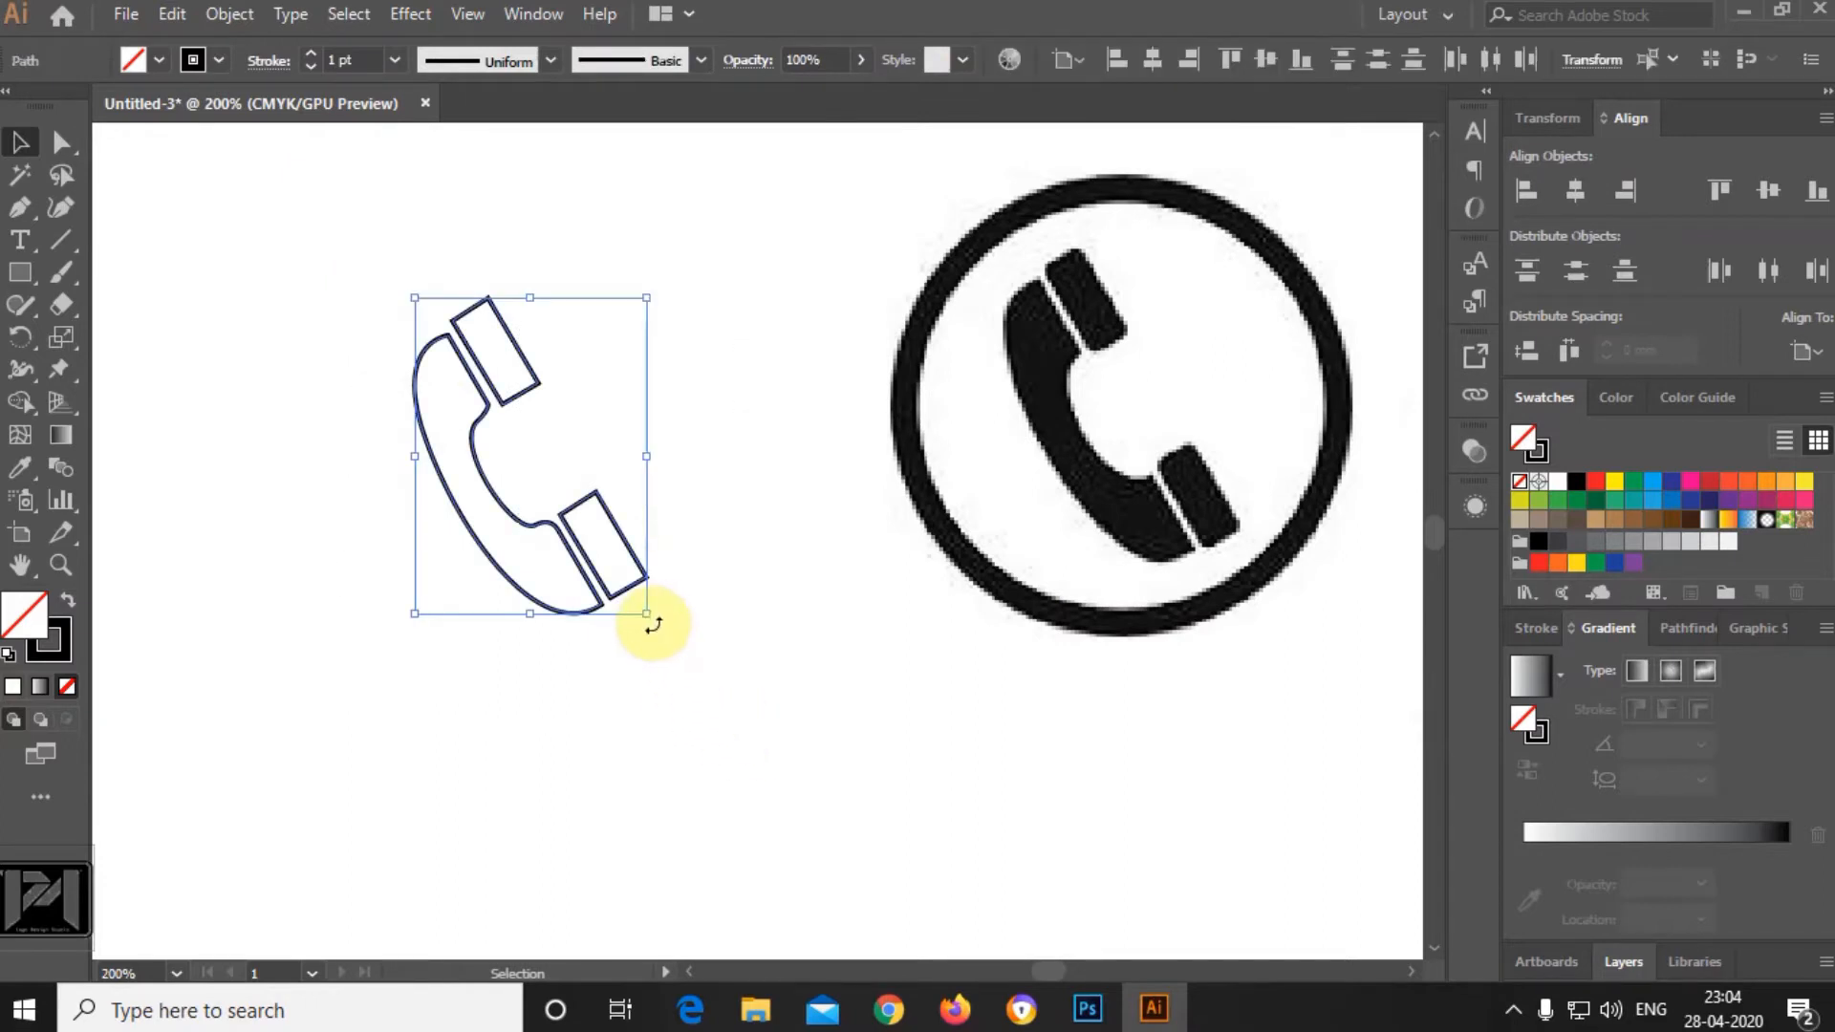
left_click_drag(653, 625, 758, 484)
left_click(755, 490)
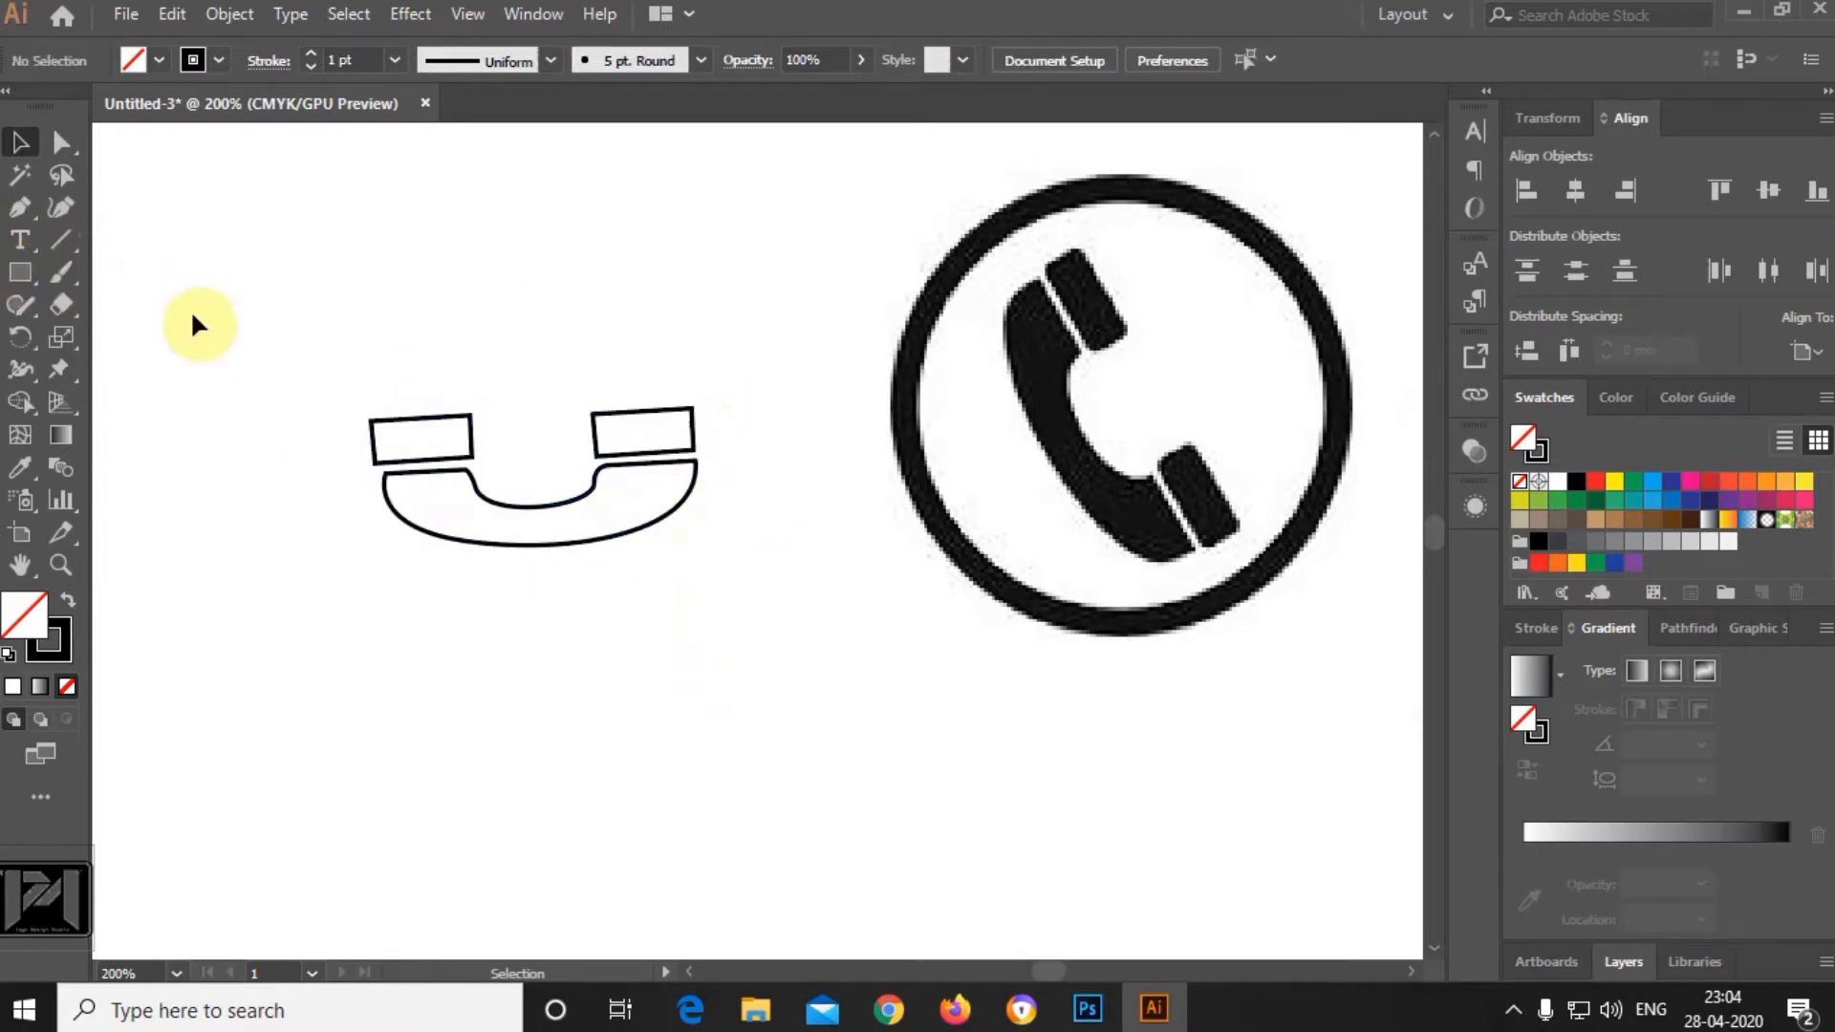
Group the handset outline with its two earpiece blocks and apply the Pathfinder Unite operation.
left_click_drag(199, 325, 799, 691)
key("ctrl+g")
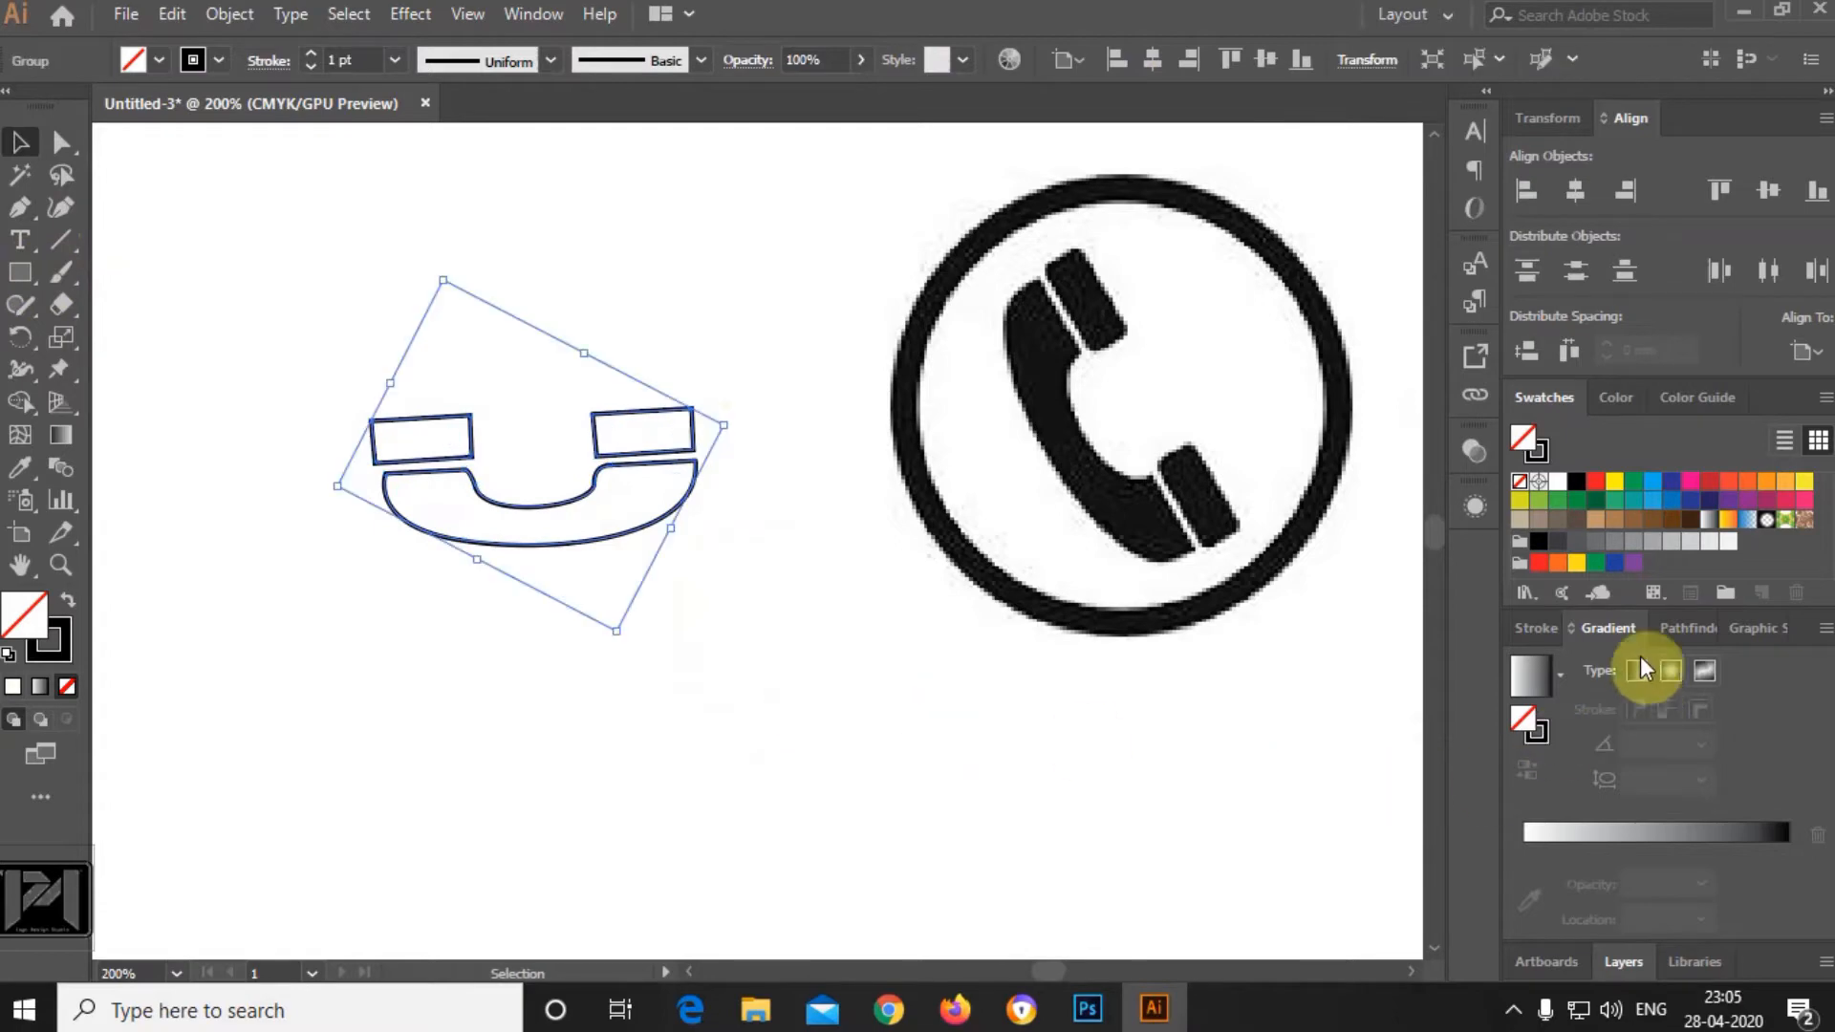
left_click(1672, 631)
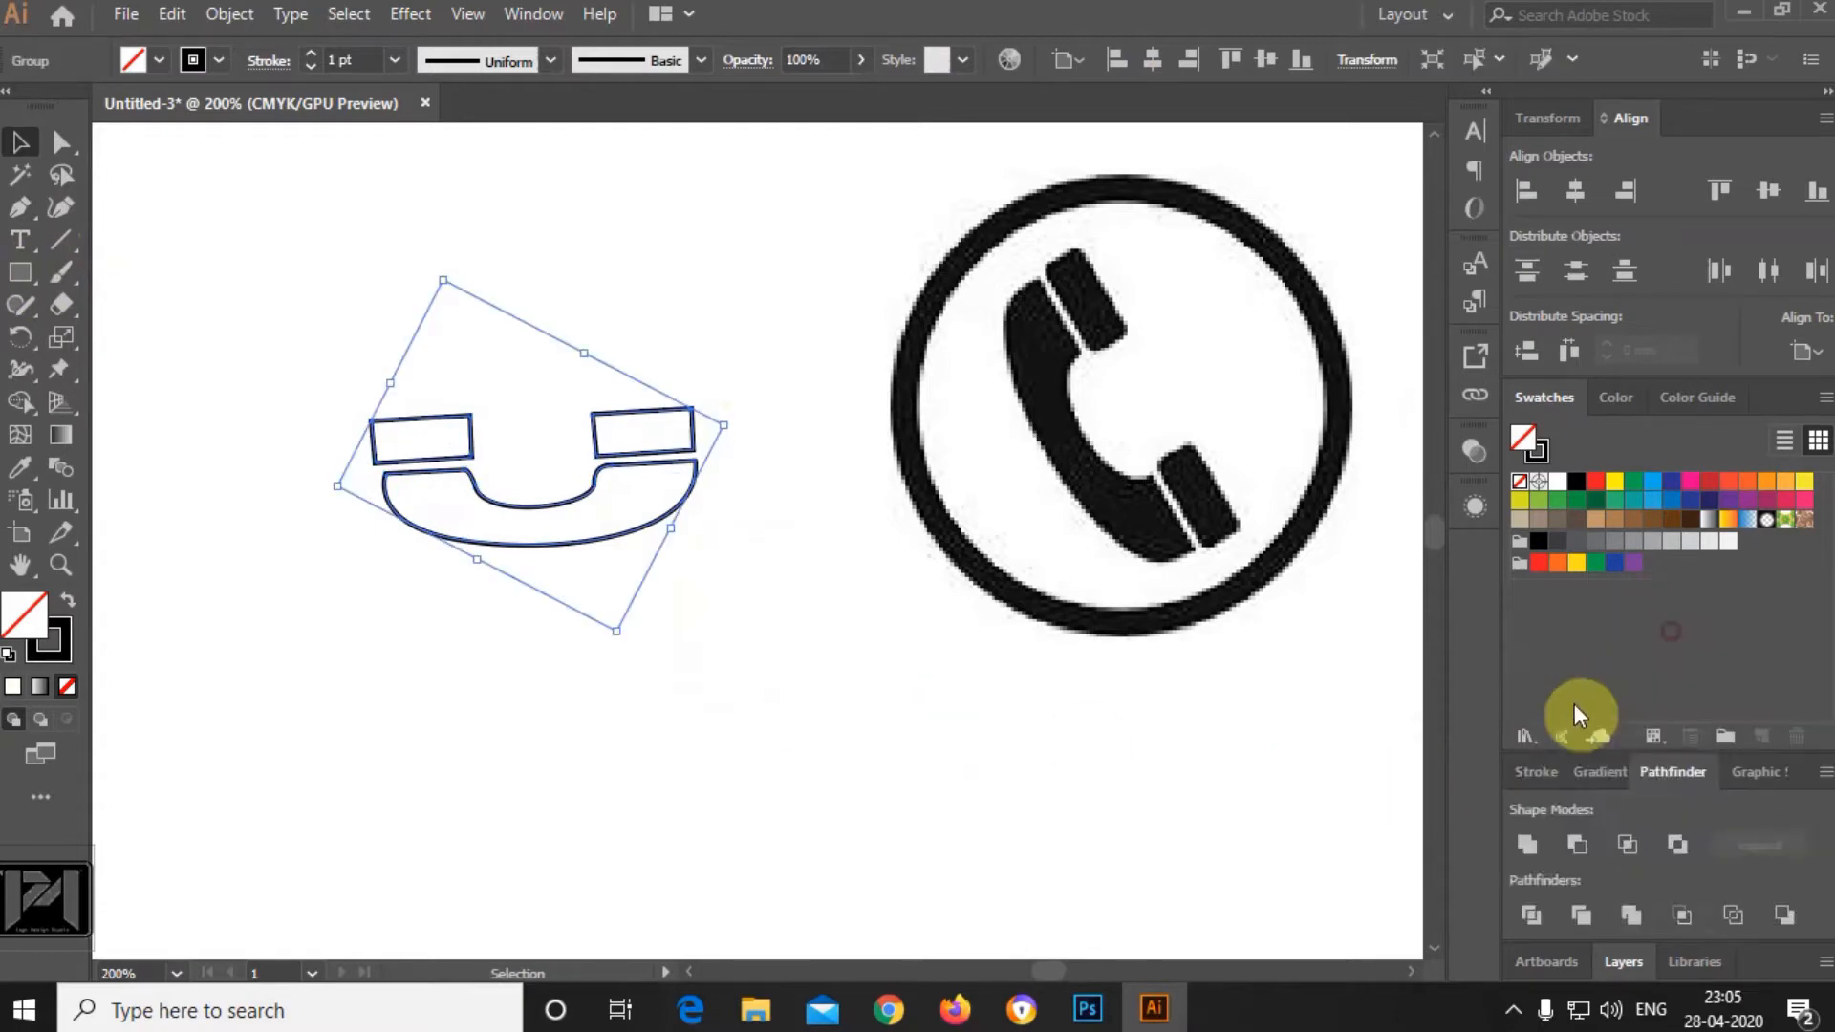
left_click(1530, 845)
left_click(452, 483)
Draw a rectangle over the left half of the handset and cut that half from the handset body with Minus Front.
left_click(19, 278)
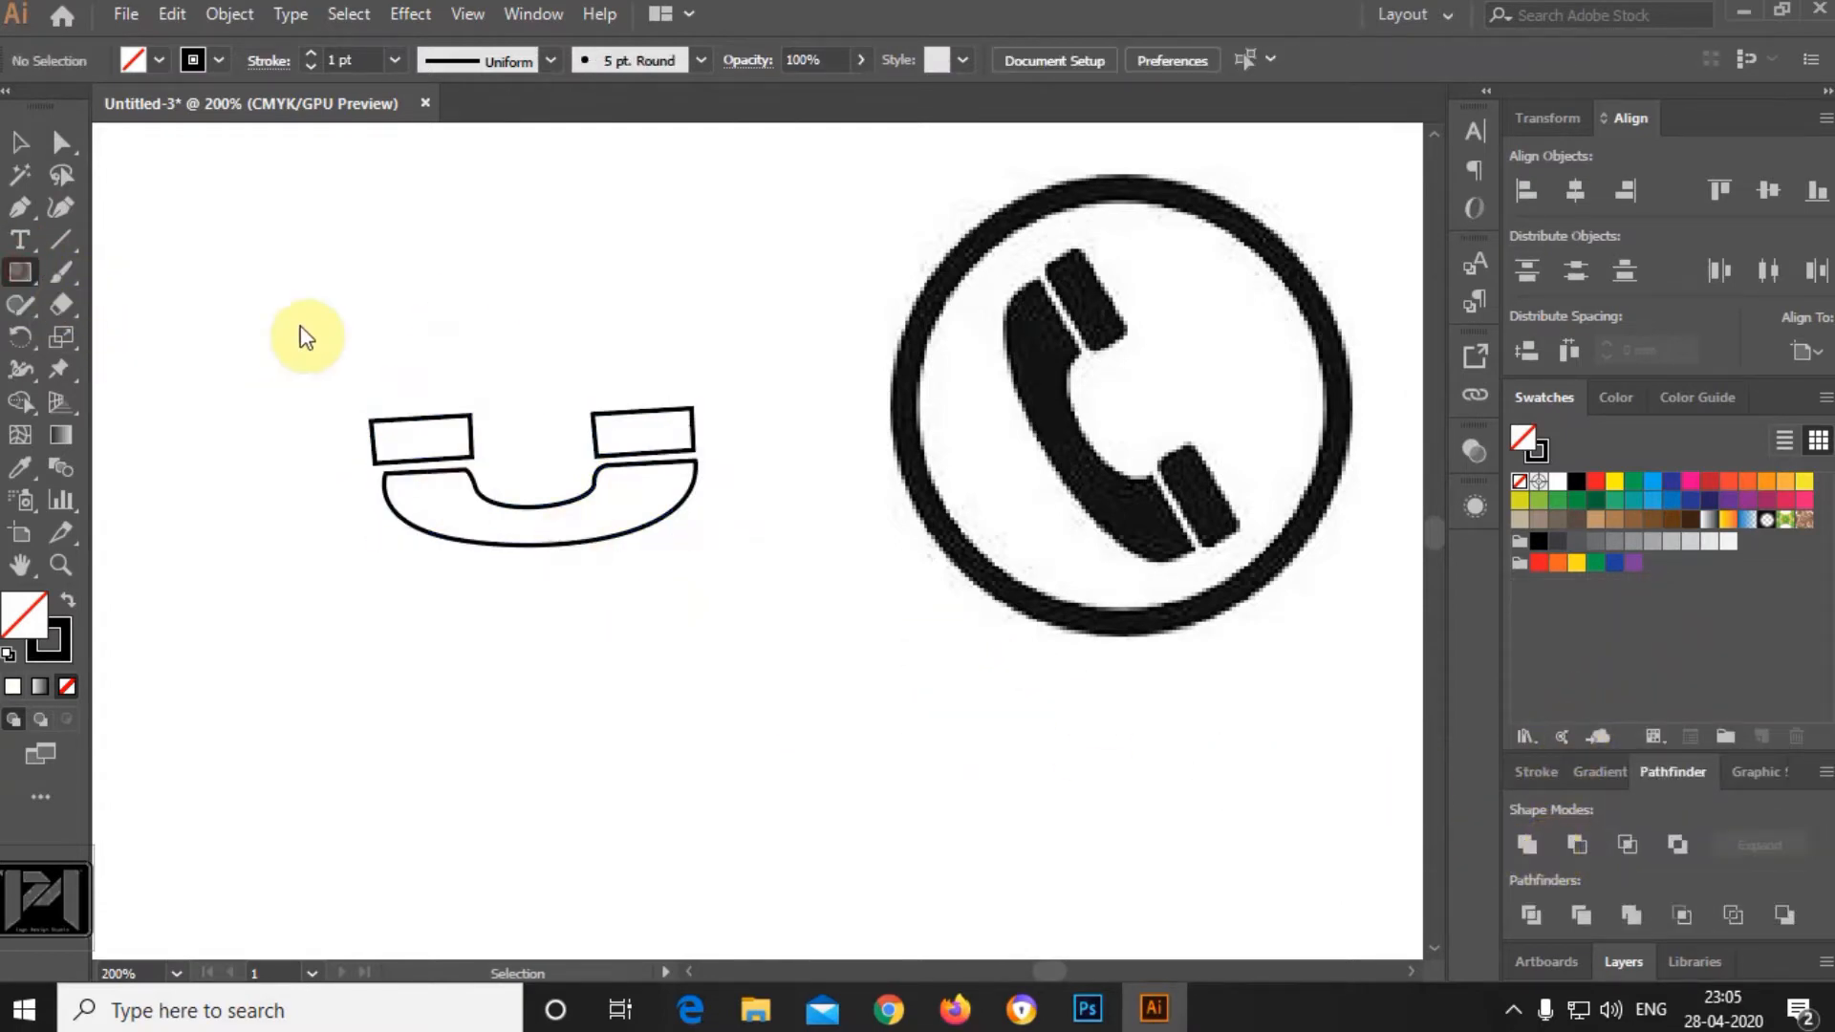
left_click_drag(328, 359, 541, 601)
left_click(60, 142)
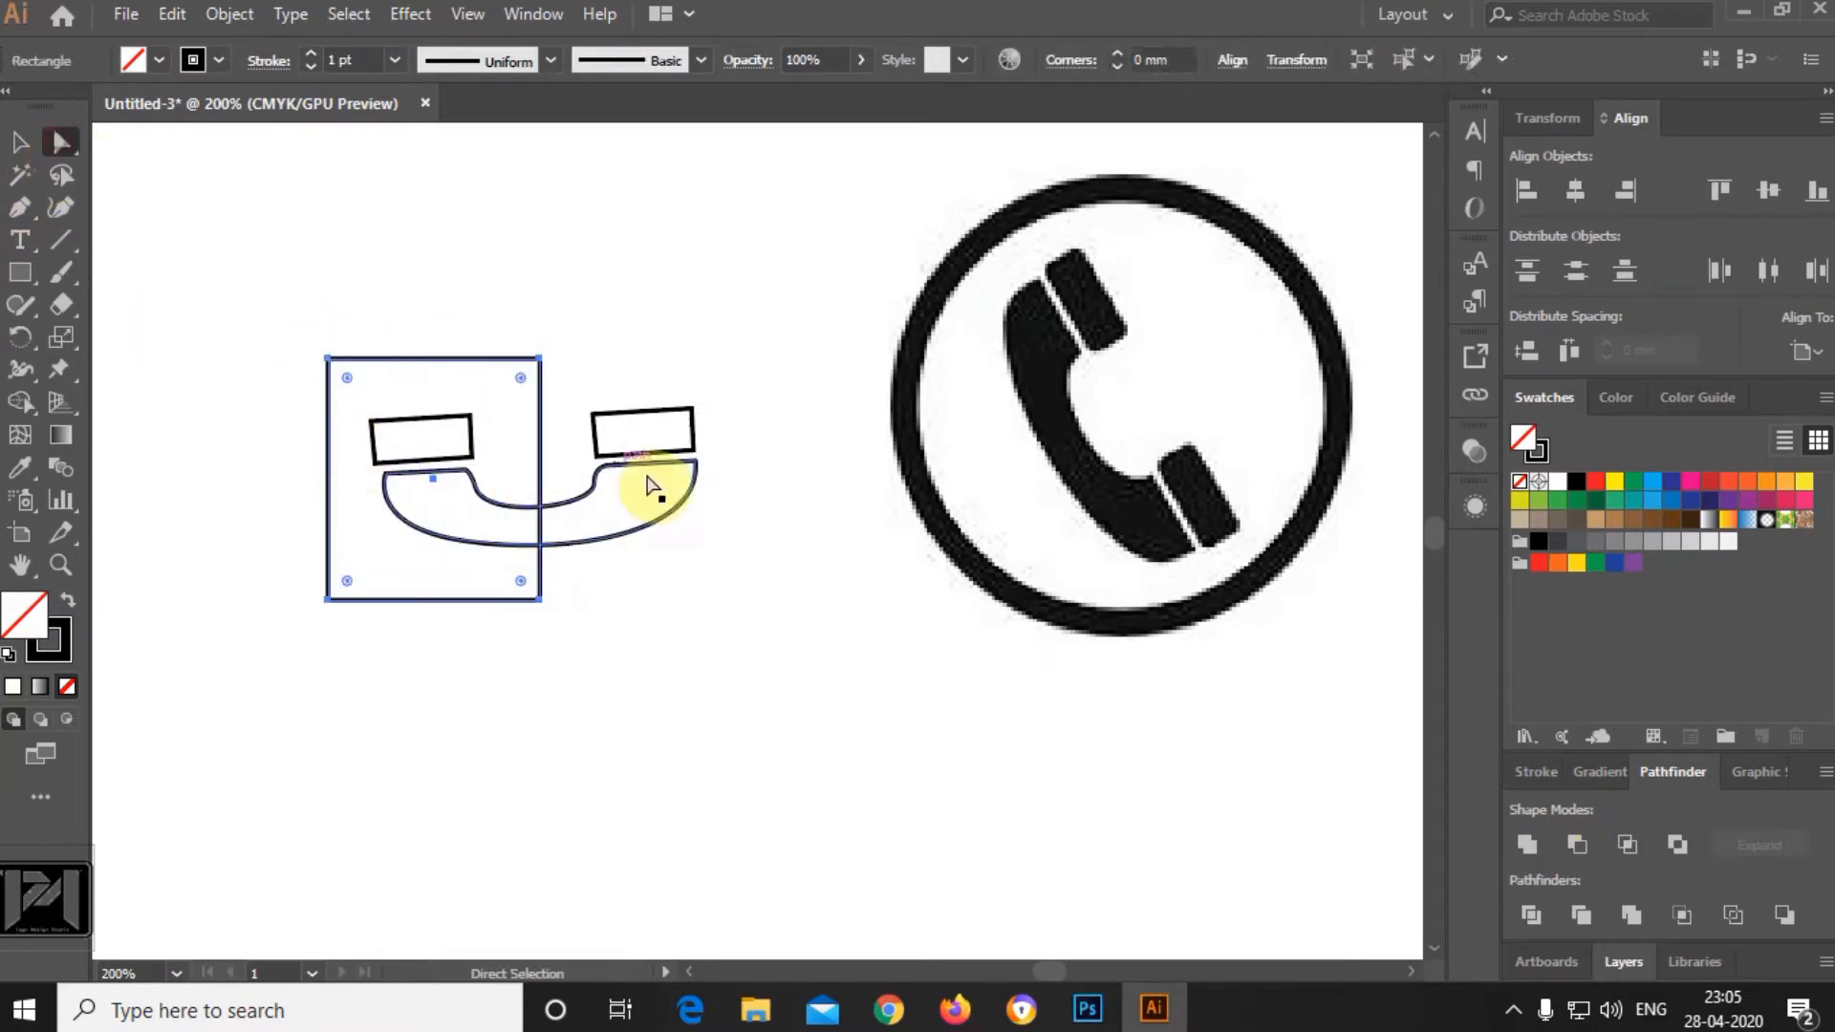
left_click(663, 516)
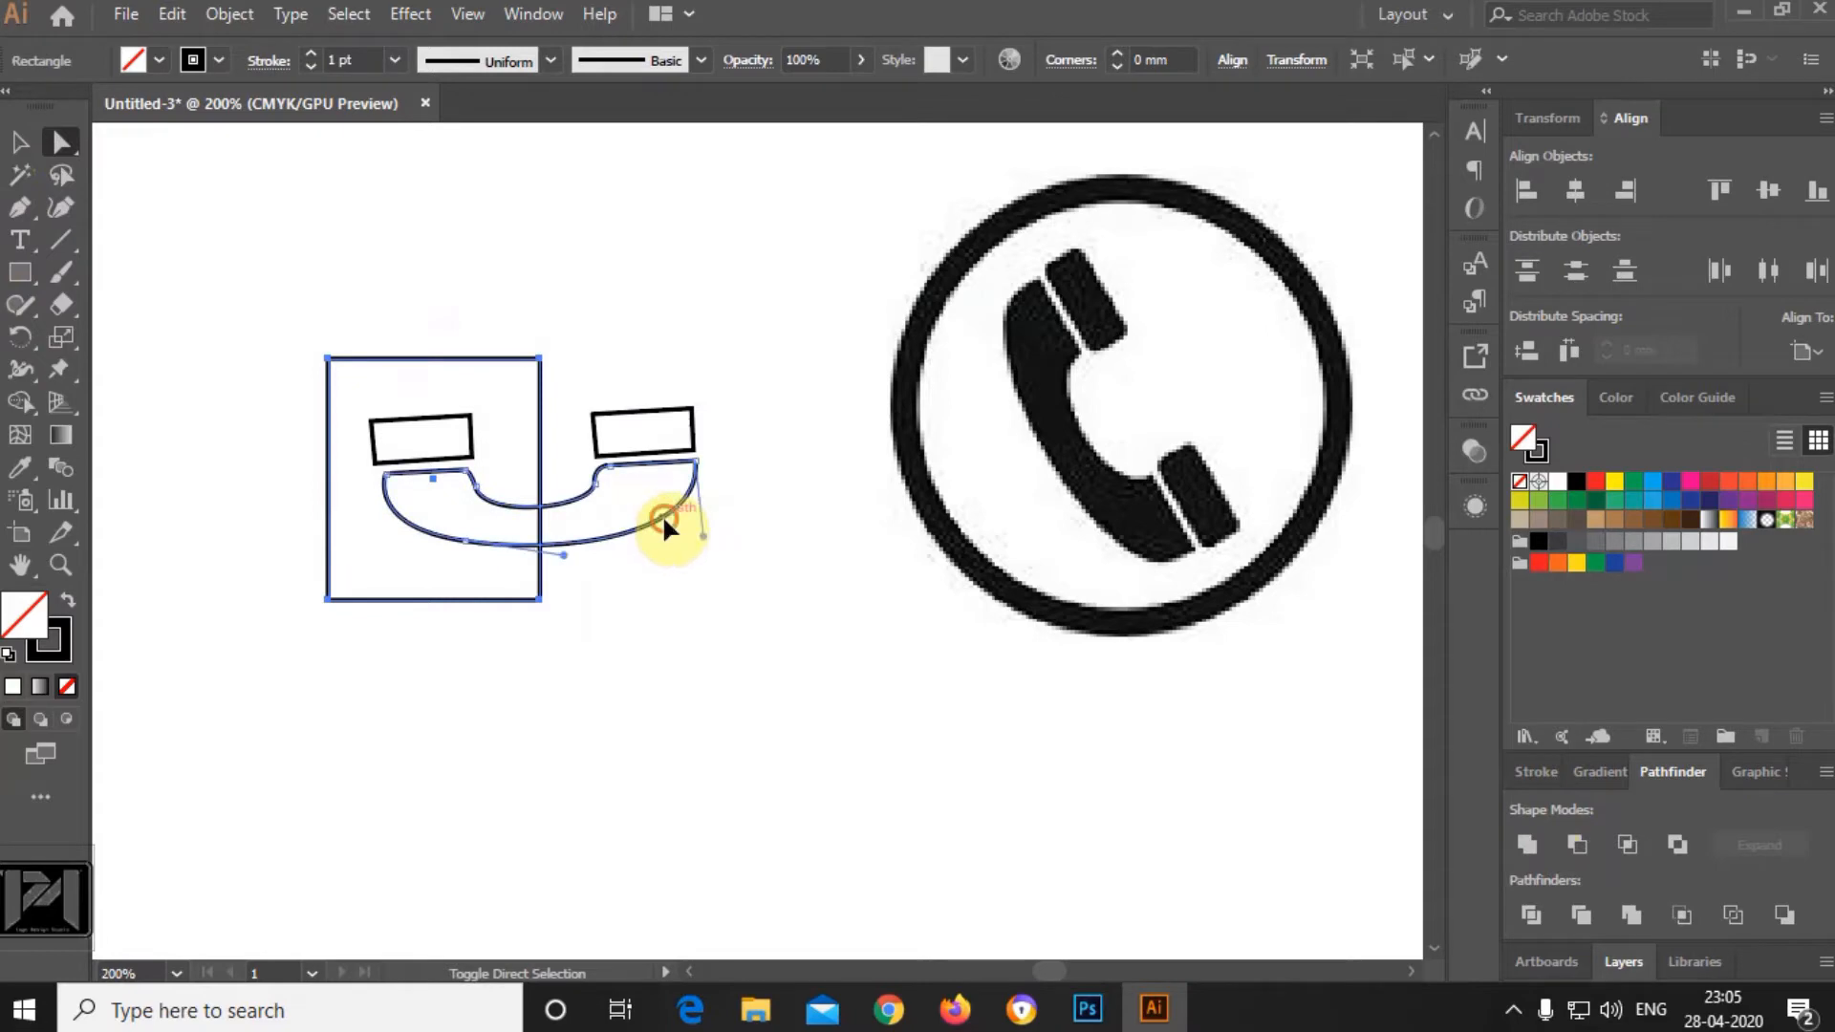
left_click(20, 143)
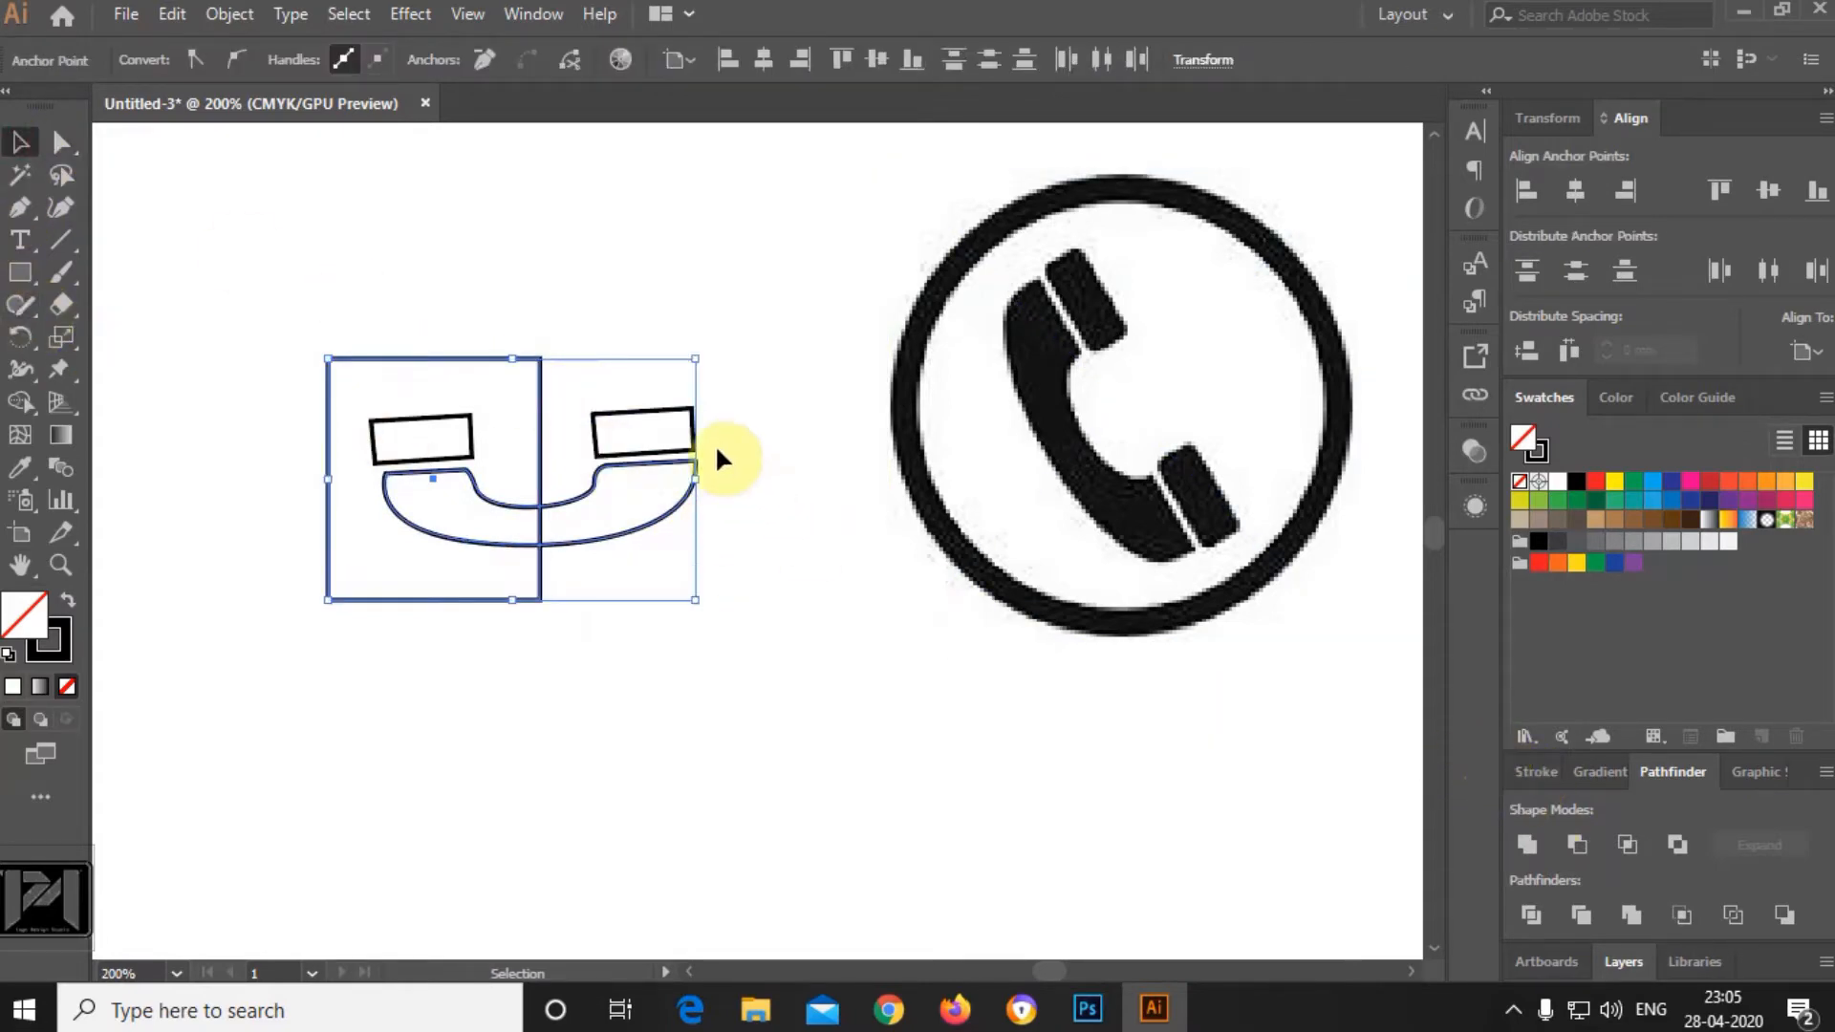
left_click(1571, 850)
left_click(858, 669)
Duplicate the remaining handset half to the left, reflect the copy across the vertical axis and place it against the original half.
left_click(638, 531)
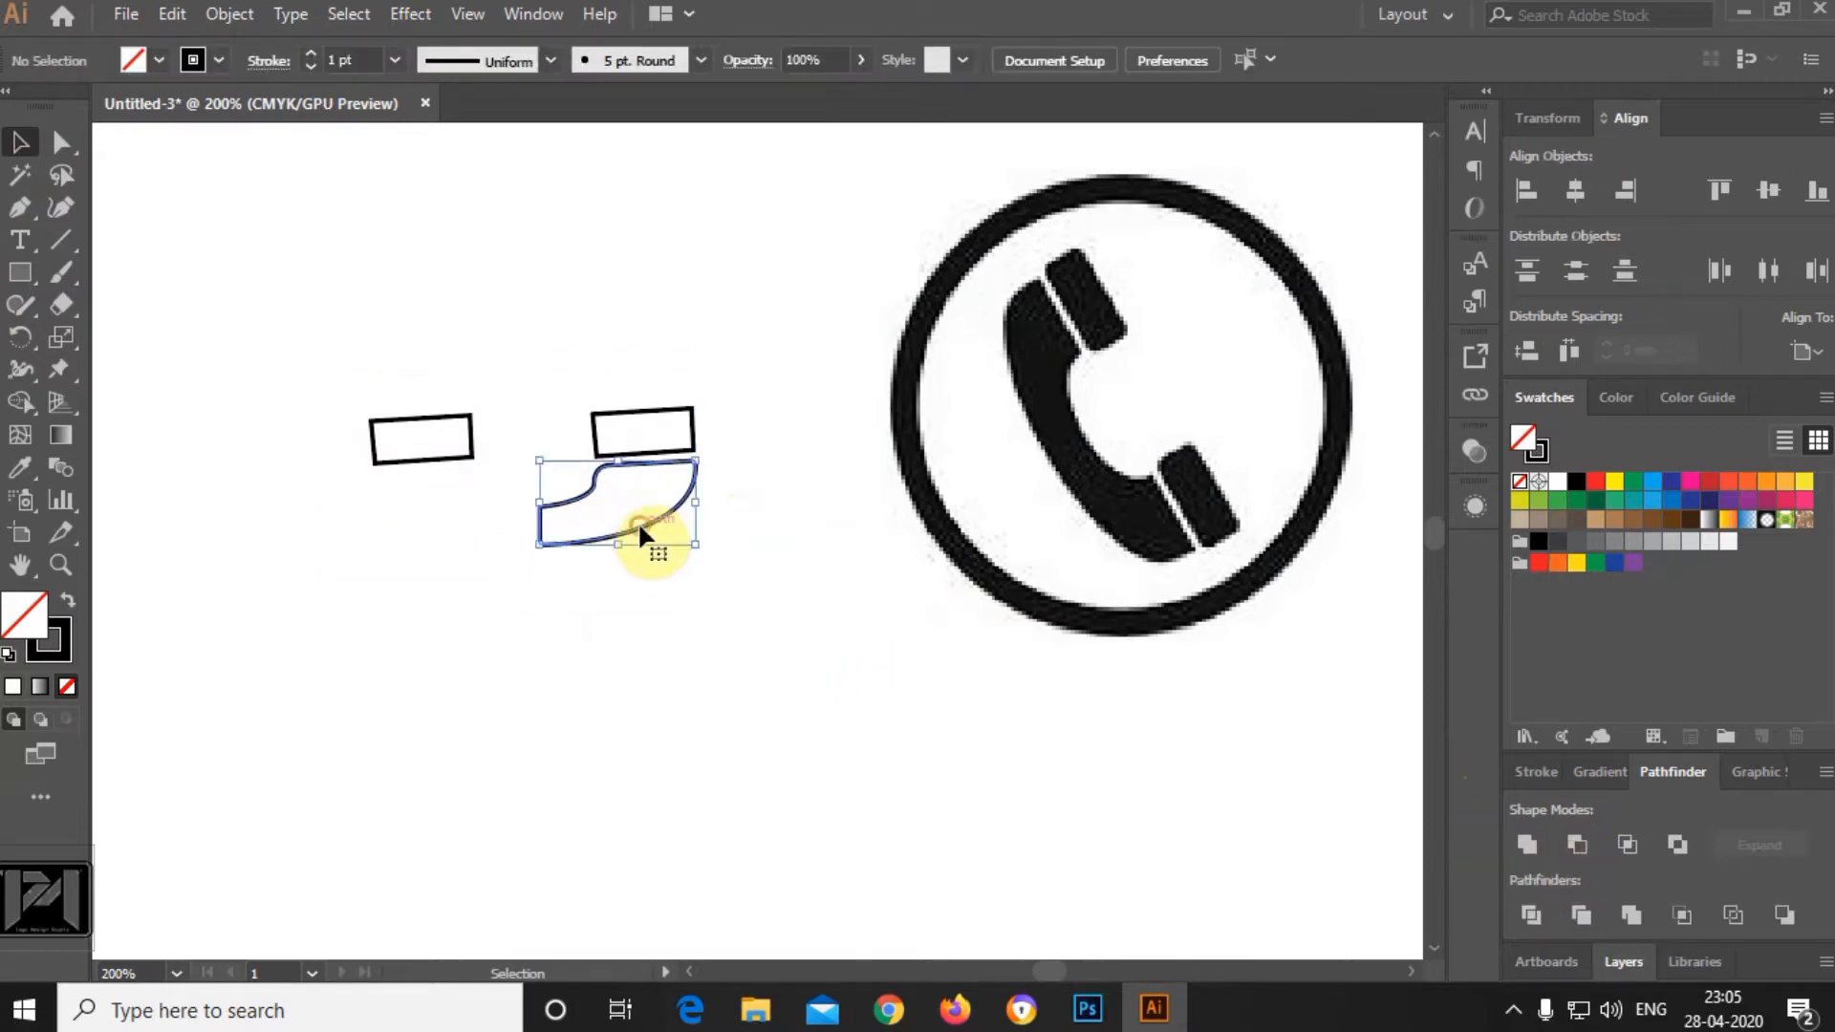
left_click_drag(638, 531, 380, 540)
right_click(375, 531)
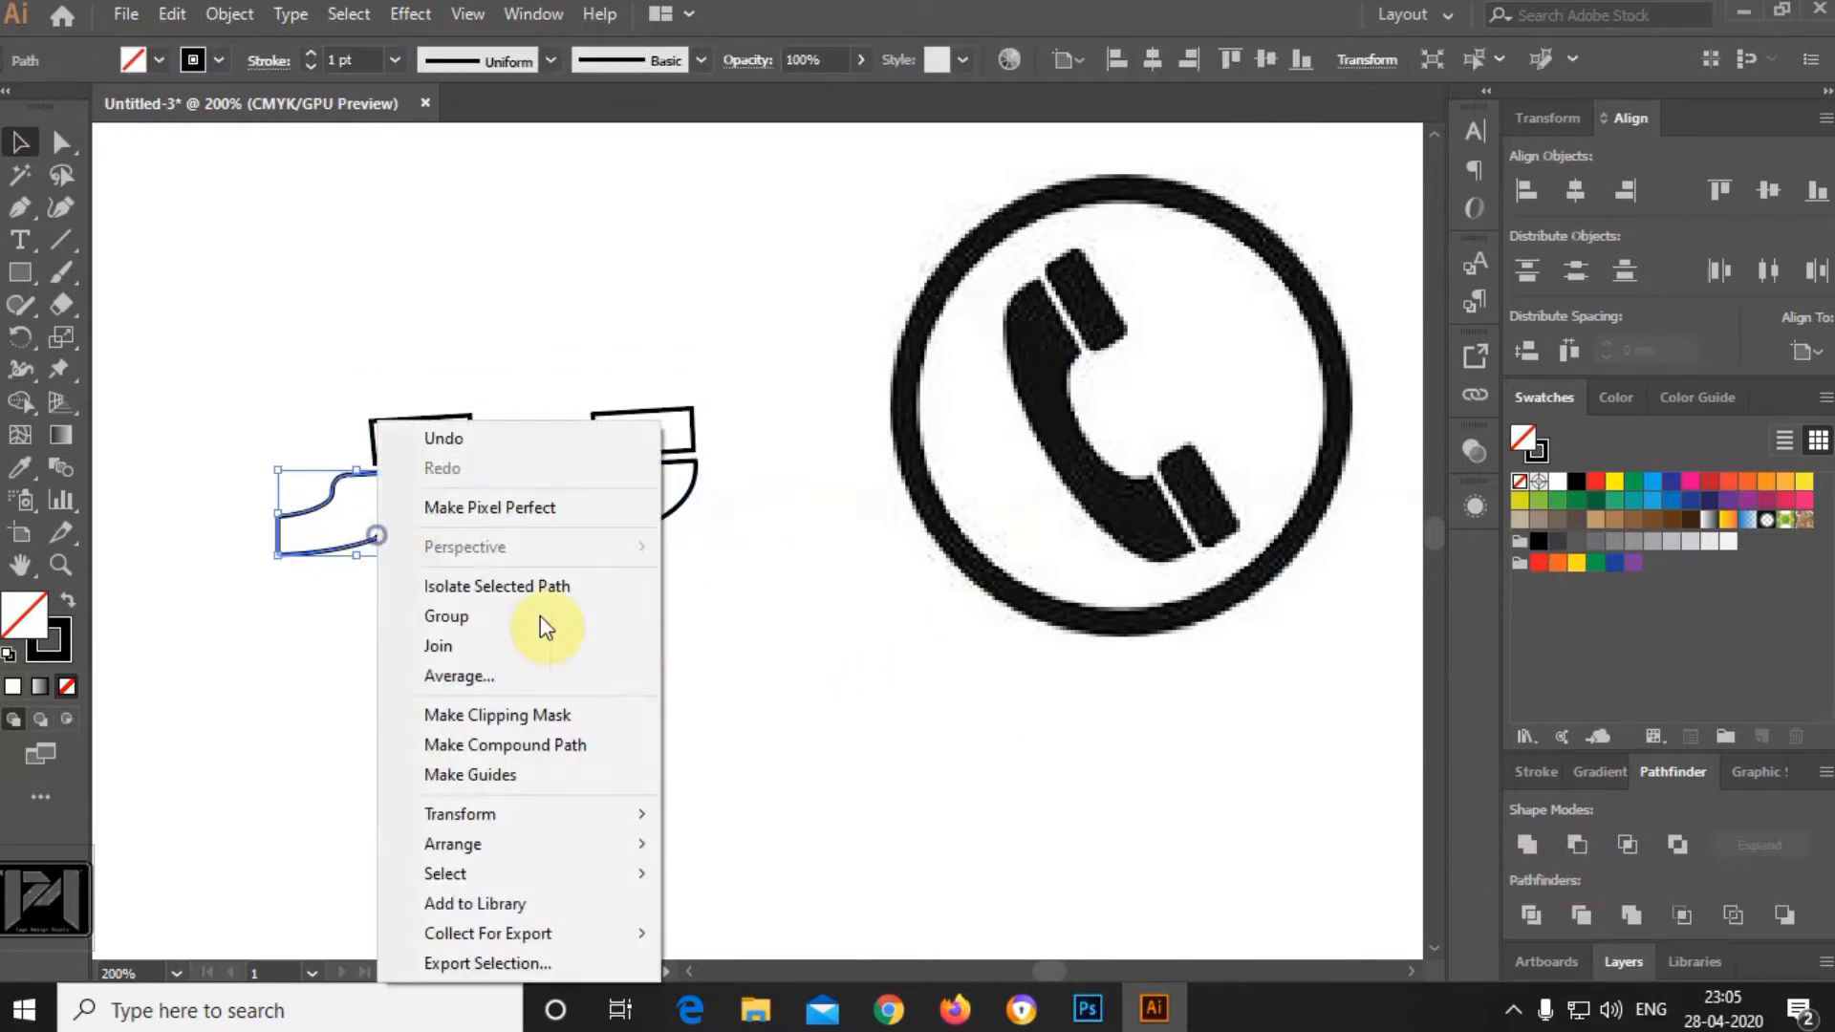
mouse_move(622, 817)
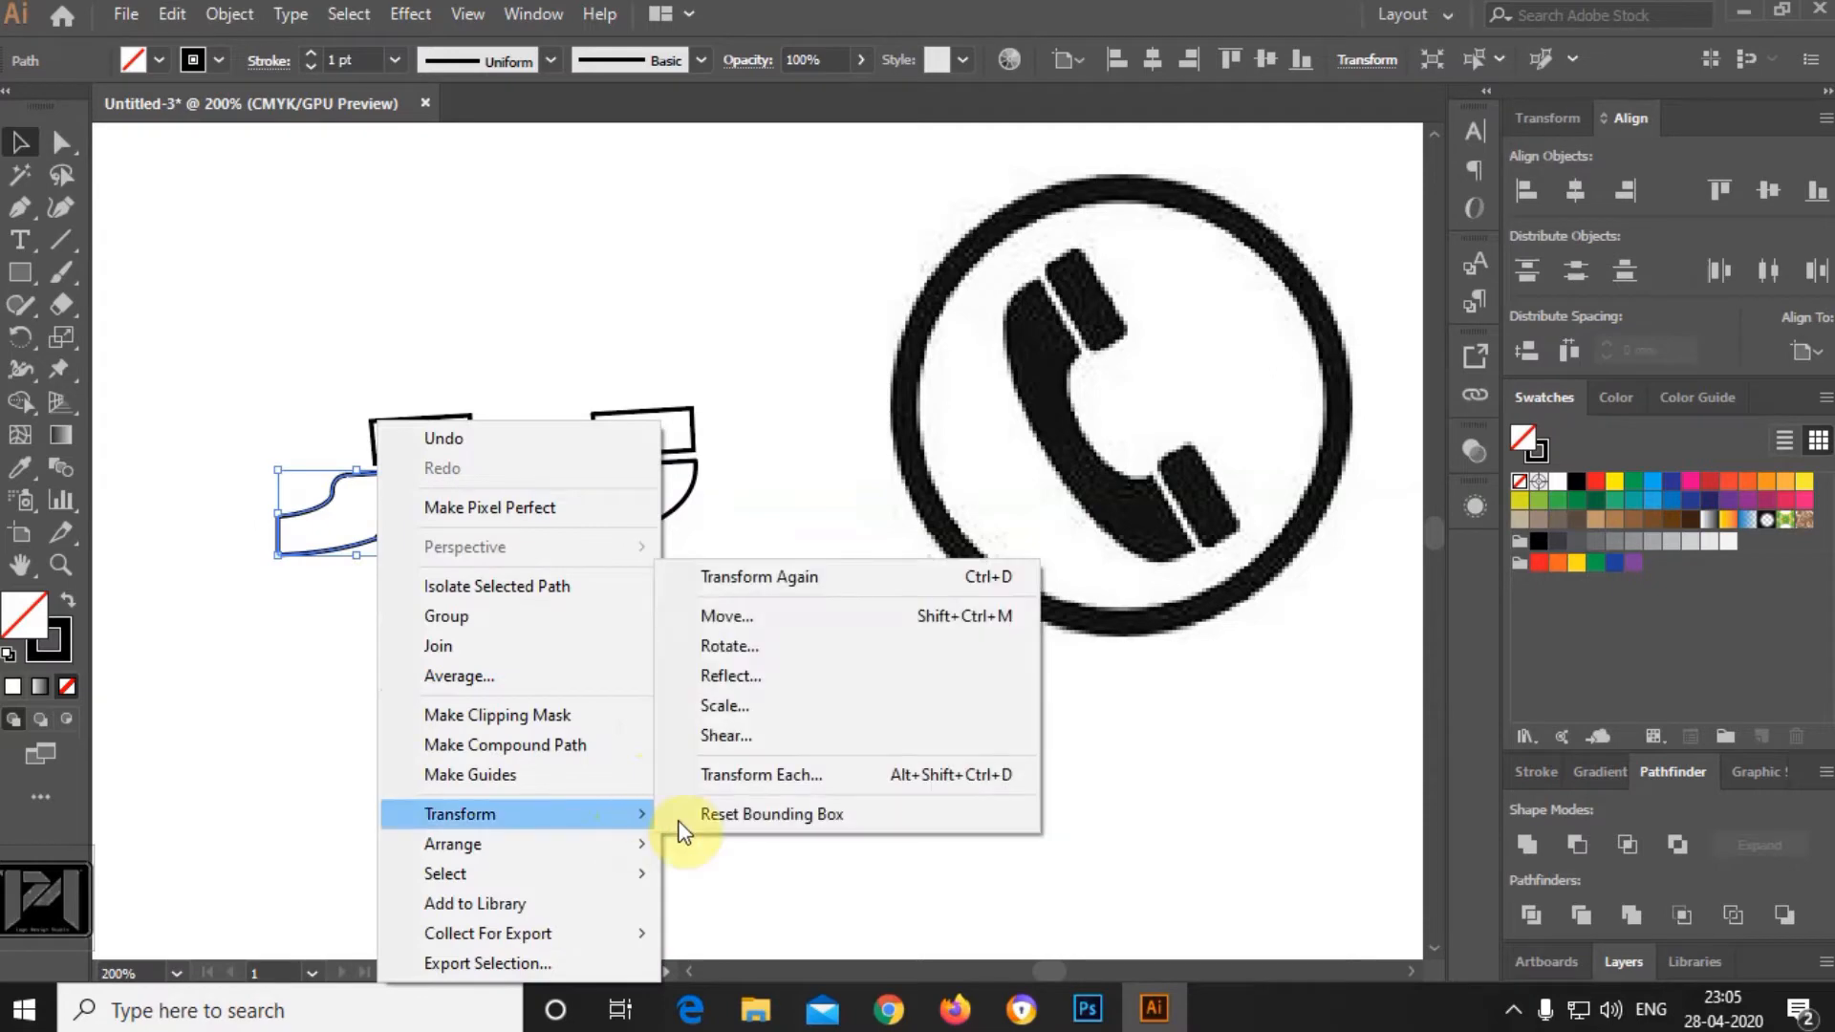
left_click(731, 676)
left_click(1514, 648)
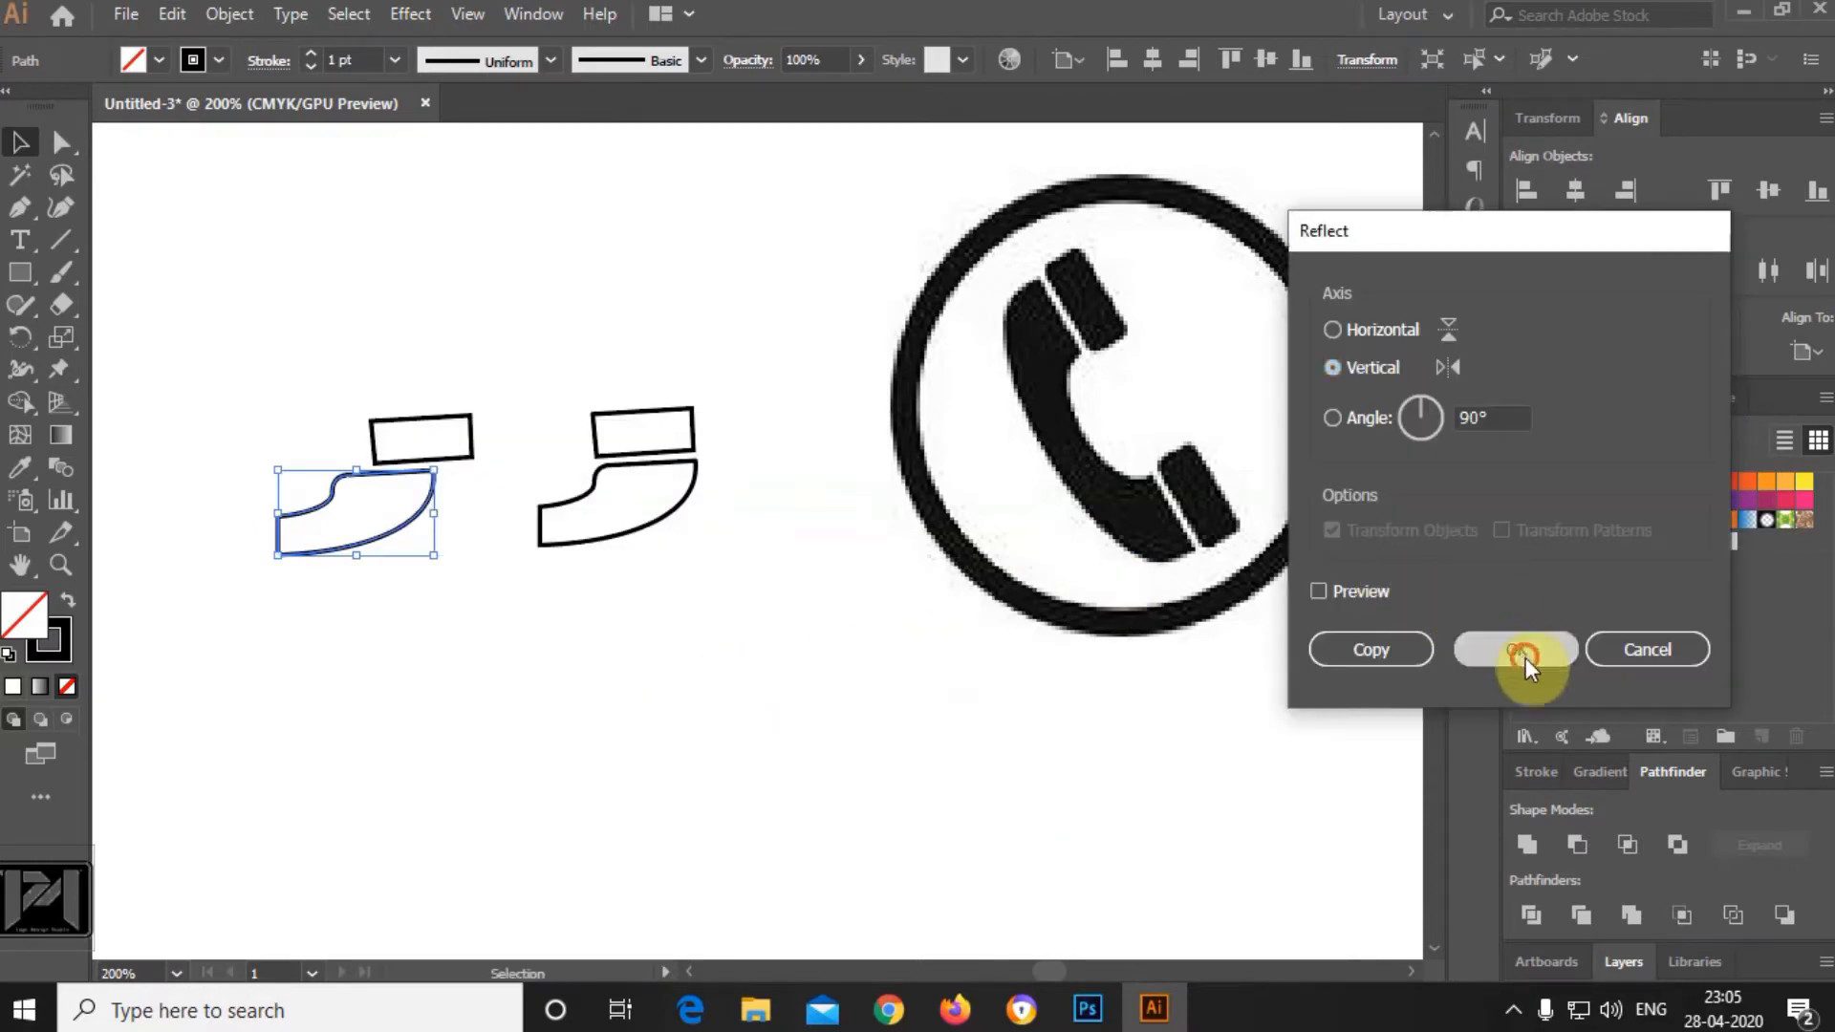
left_click(728, 650)
left_click_drag(458, 551, 479, 536)
left_click(704, 600)
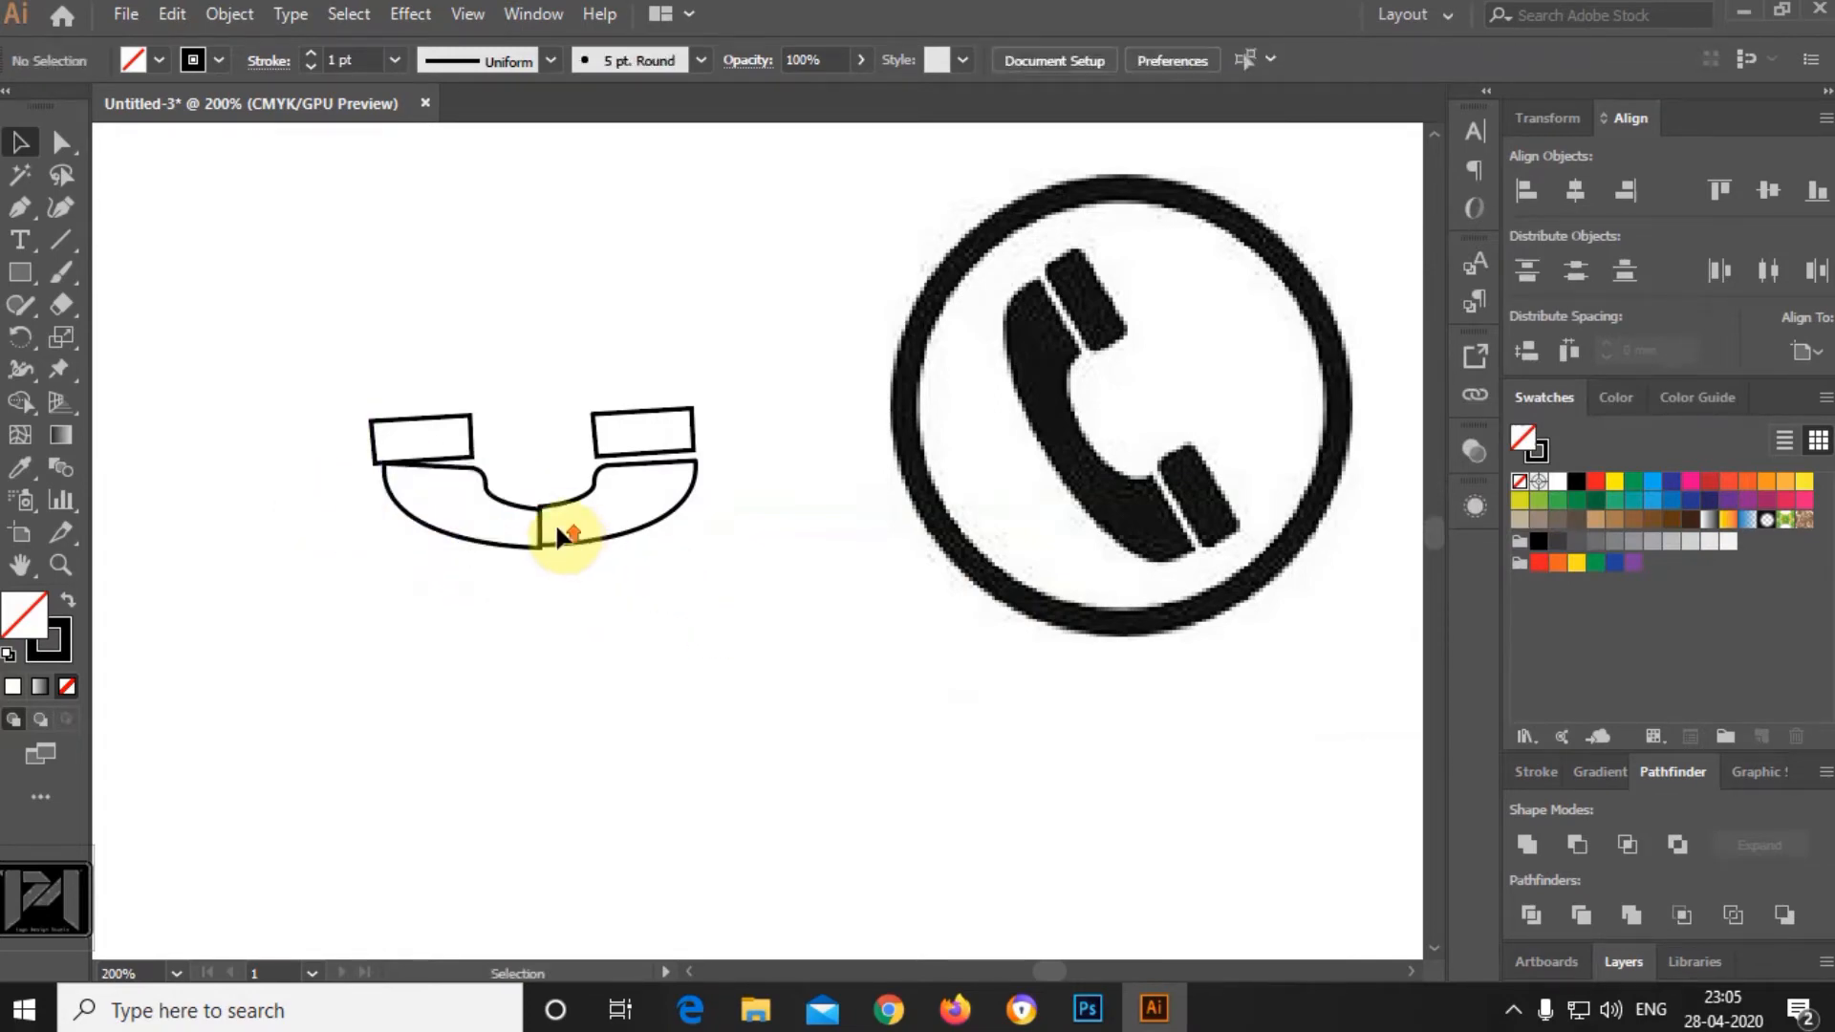
Align the mirrored handset half precisely with the right half and remove the two outlined earpiece blocks.
scroll(554, 524, "up", 3)
left_click_drag(477, 472, 479, 479)
left_click(676, 668)
scroll(565, 632, "down", 2)
Fill both handset halves with black and no stroke, and unite them into one shape.
left_click_drag(278, 443, 812, 681)
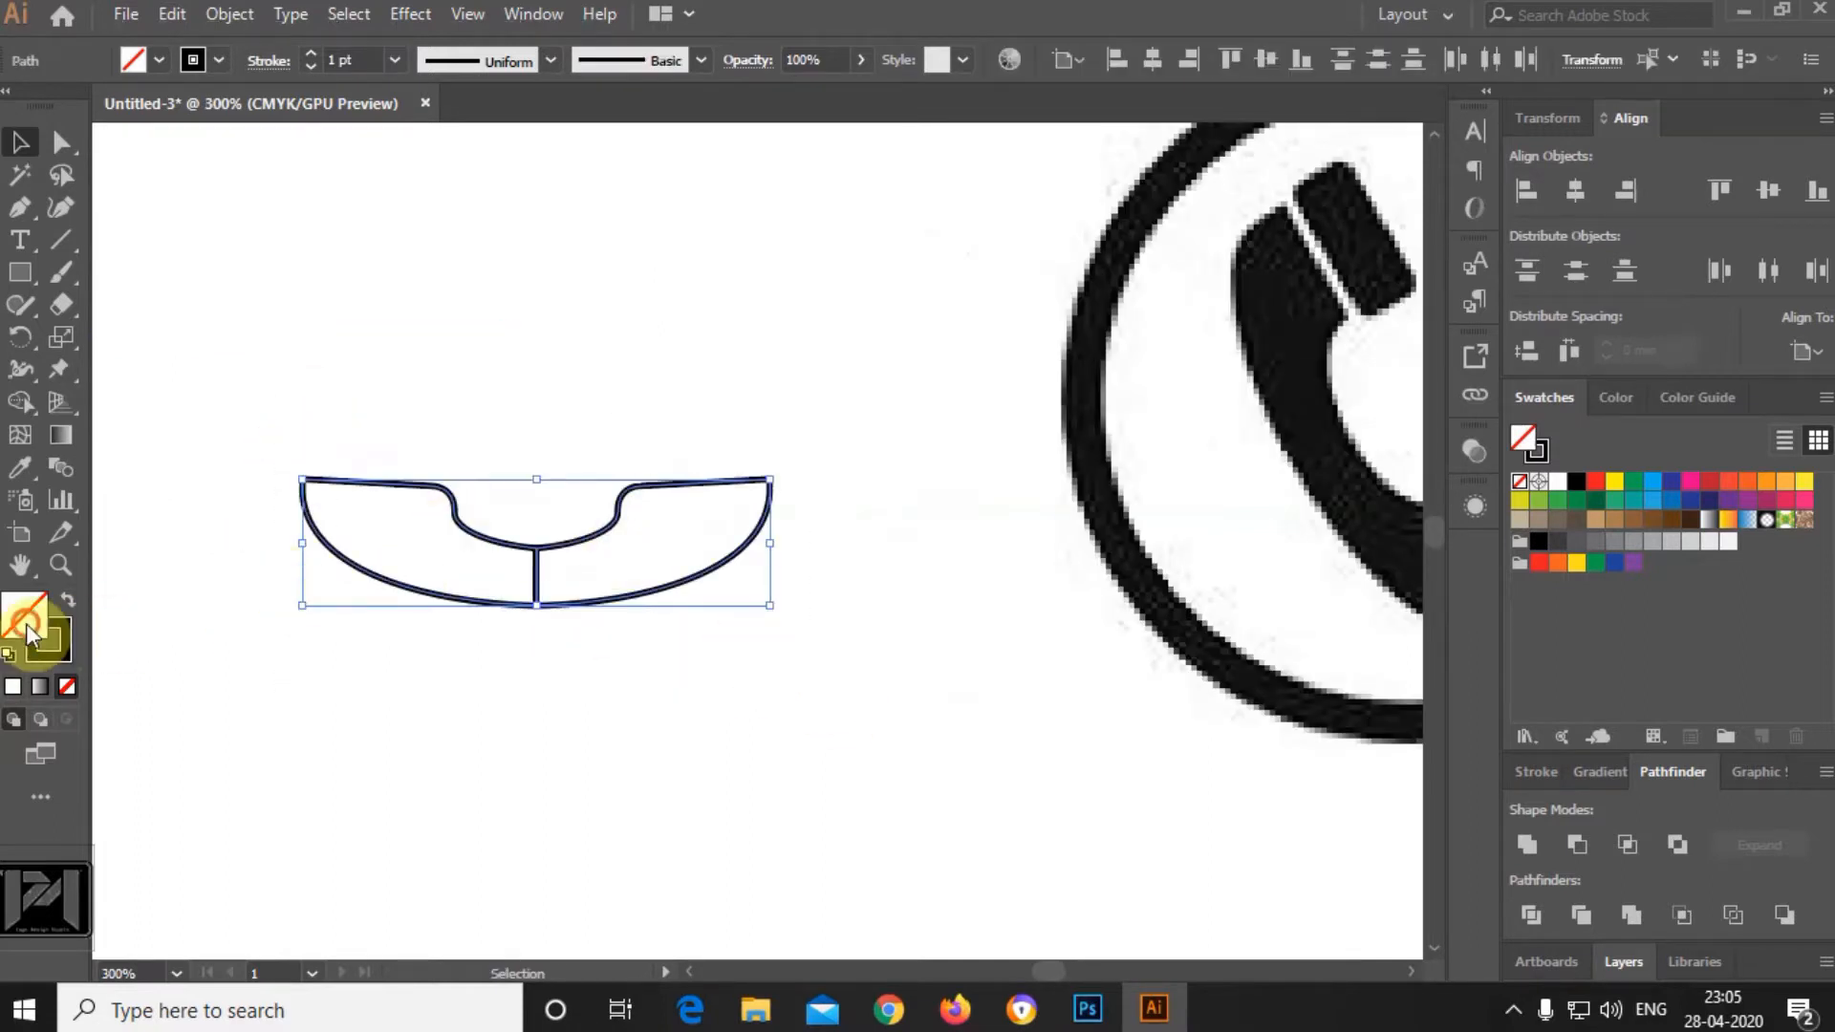
left_click(1538, 542)
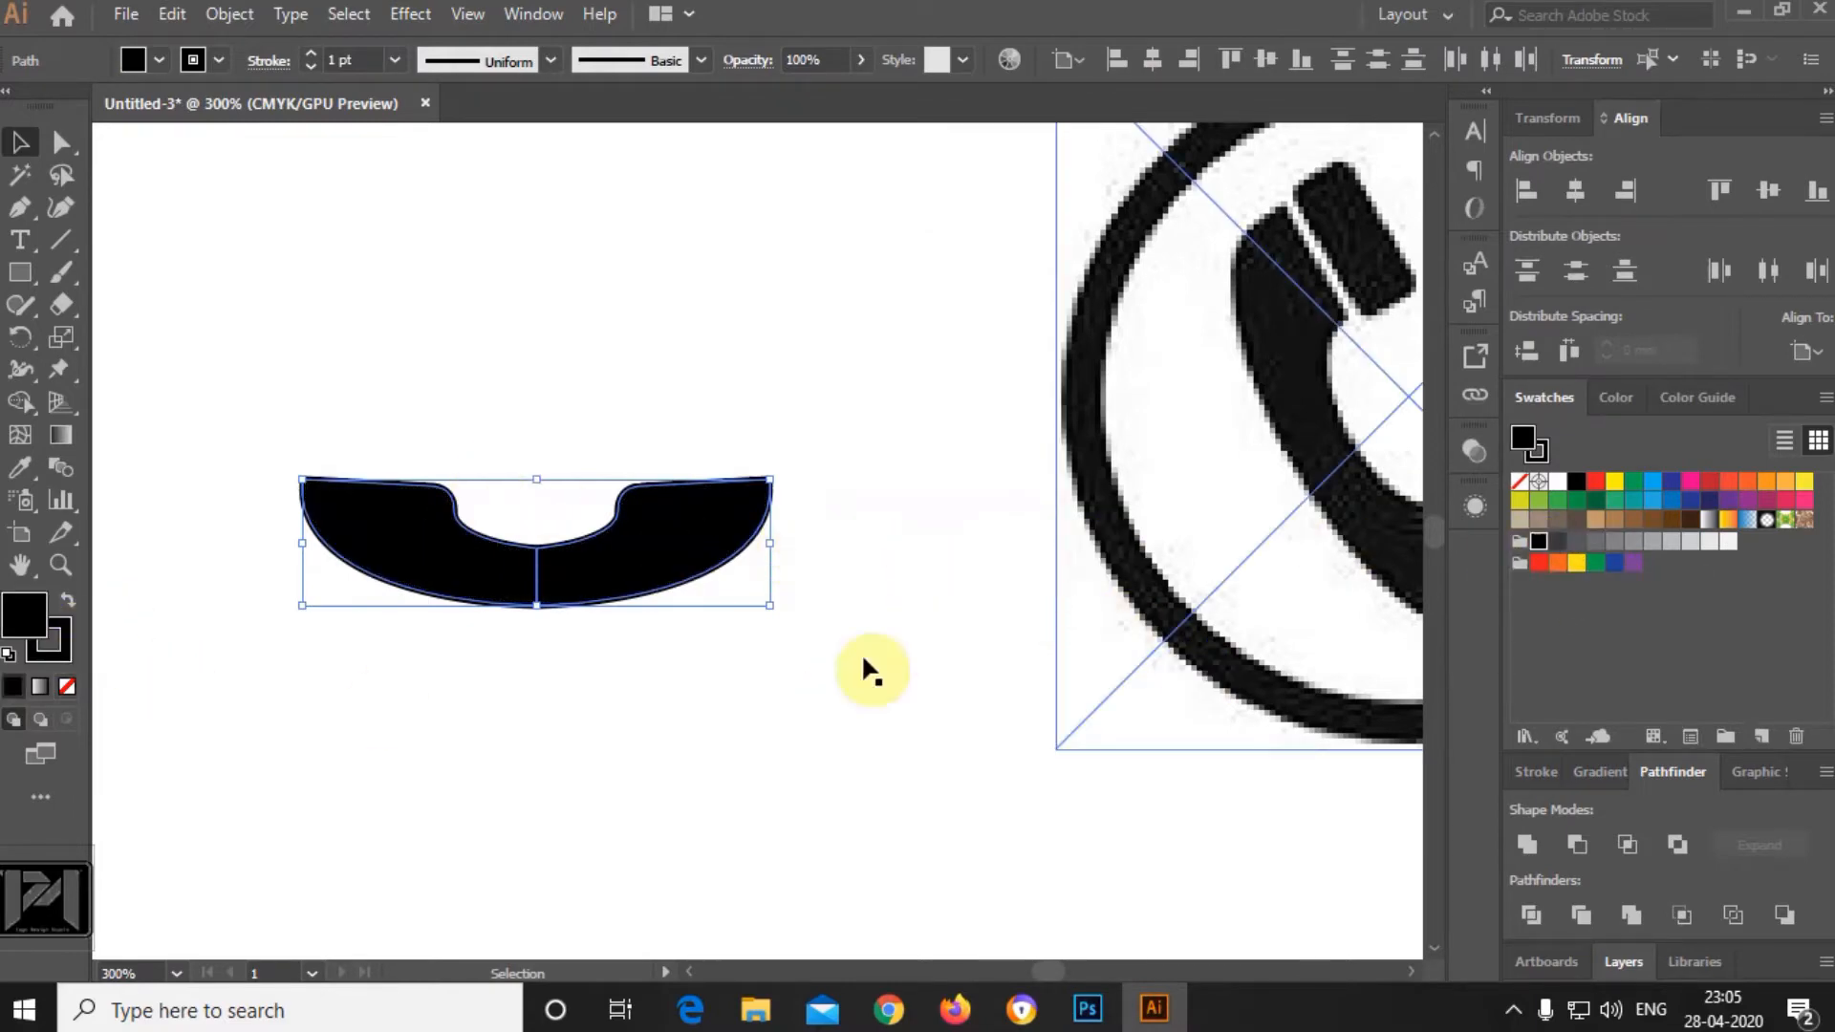
left_click(68, 687)
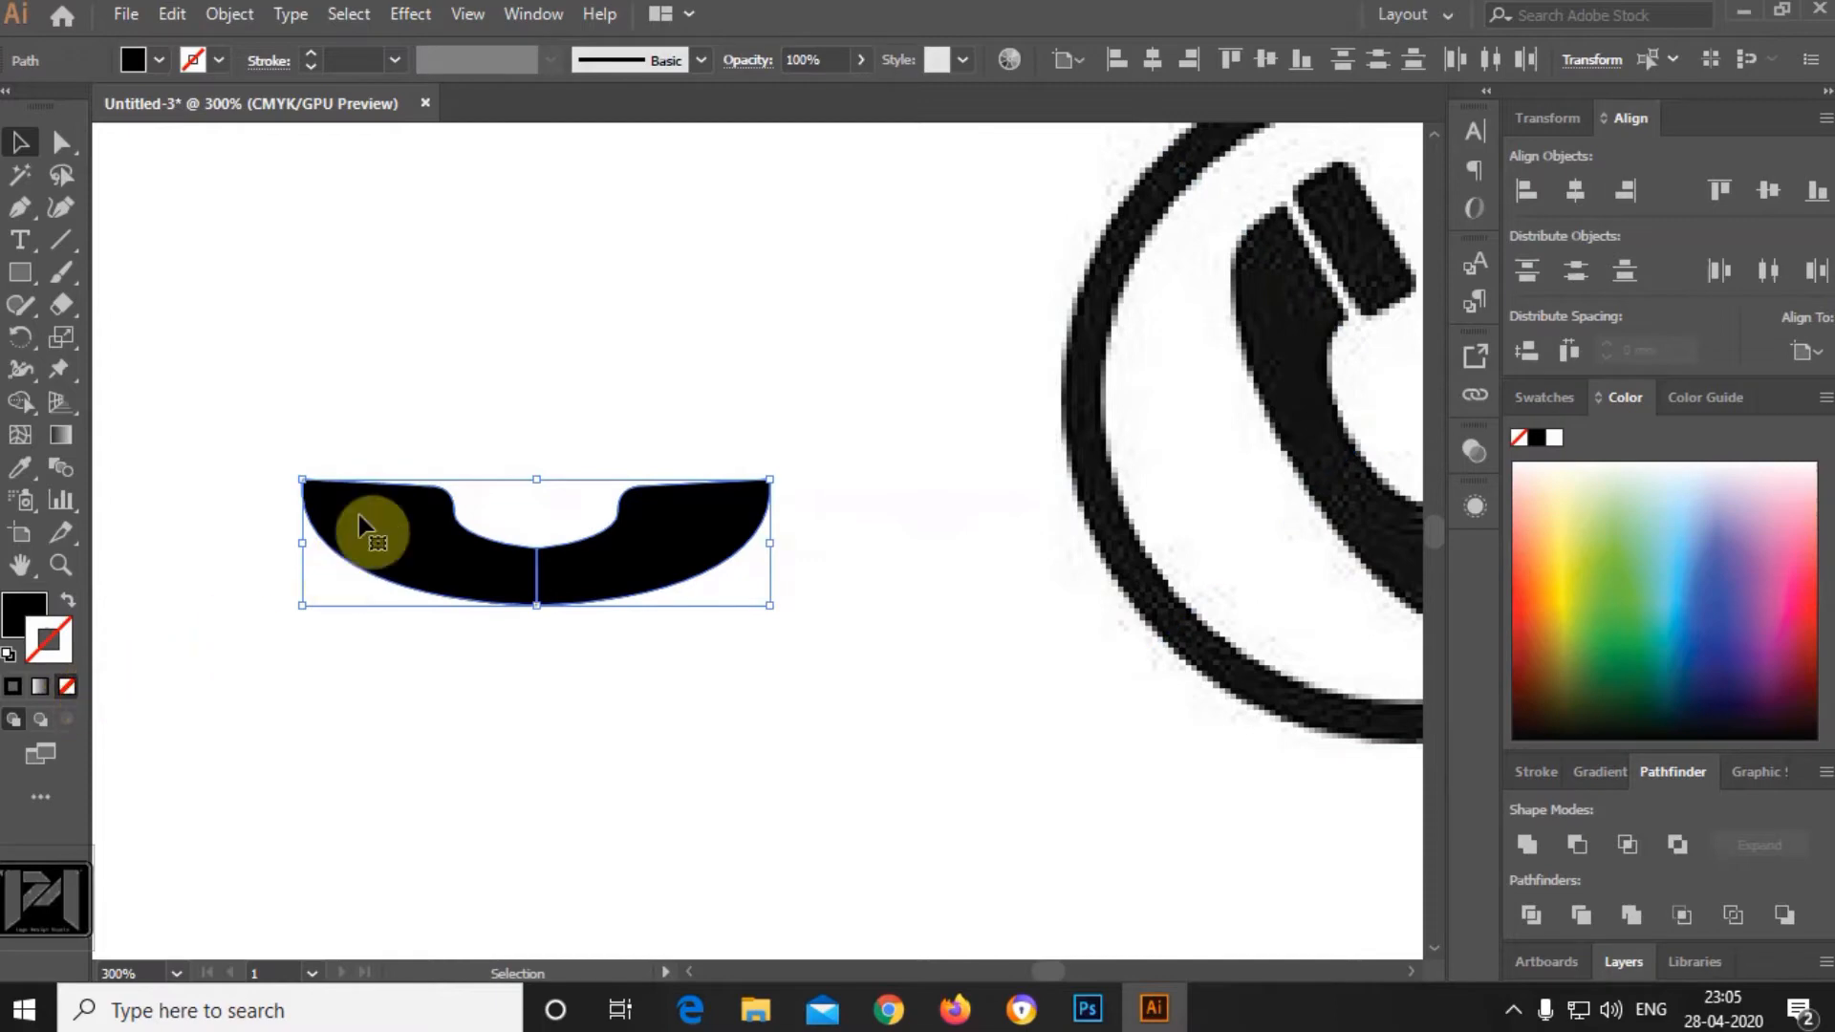
left_click(1527, 845)
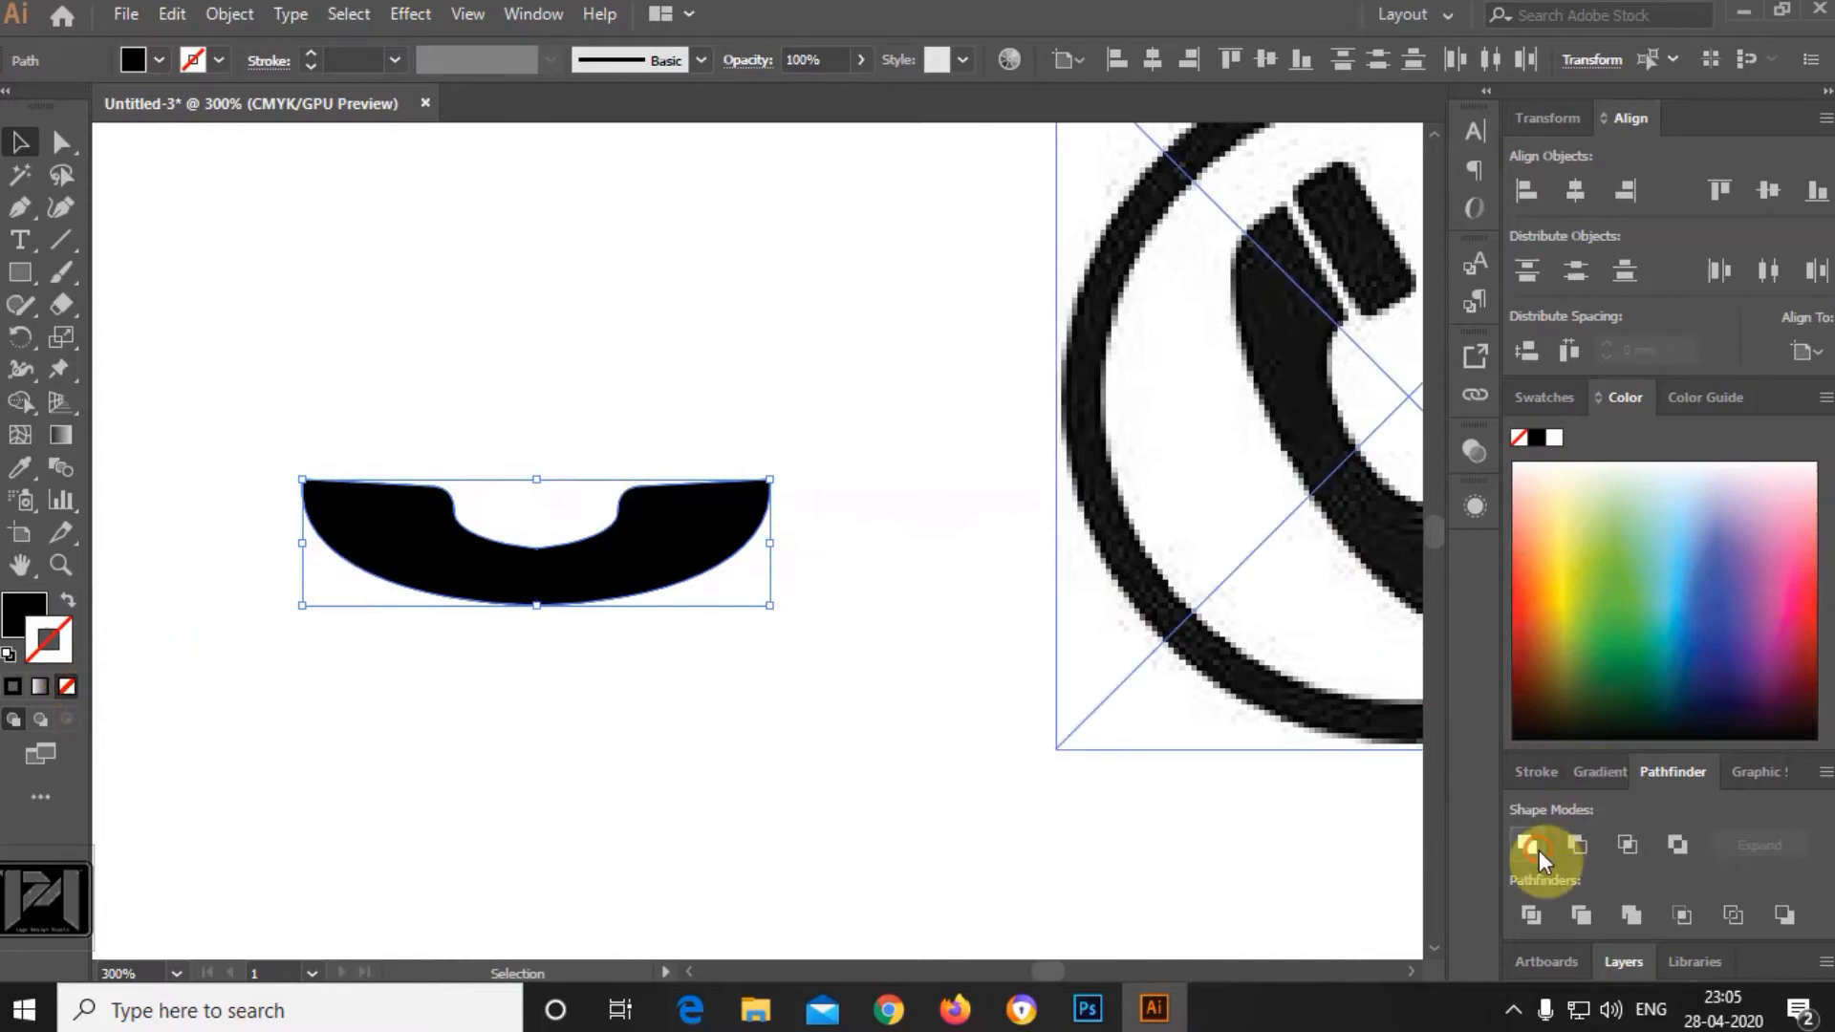
Draw a black rectangle above the handset's right end and rotate it slightly to follow the sloping edge.
left_click(21, 270)
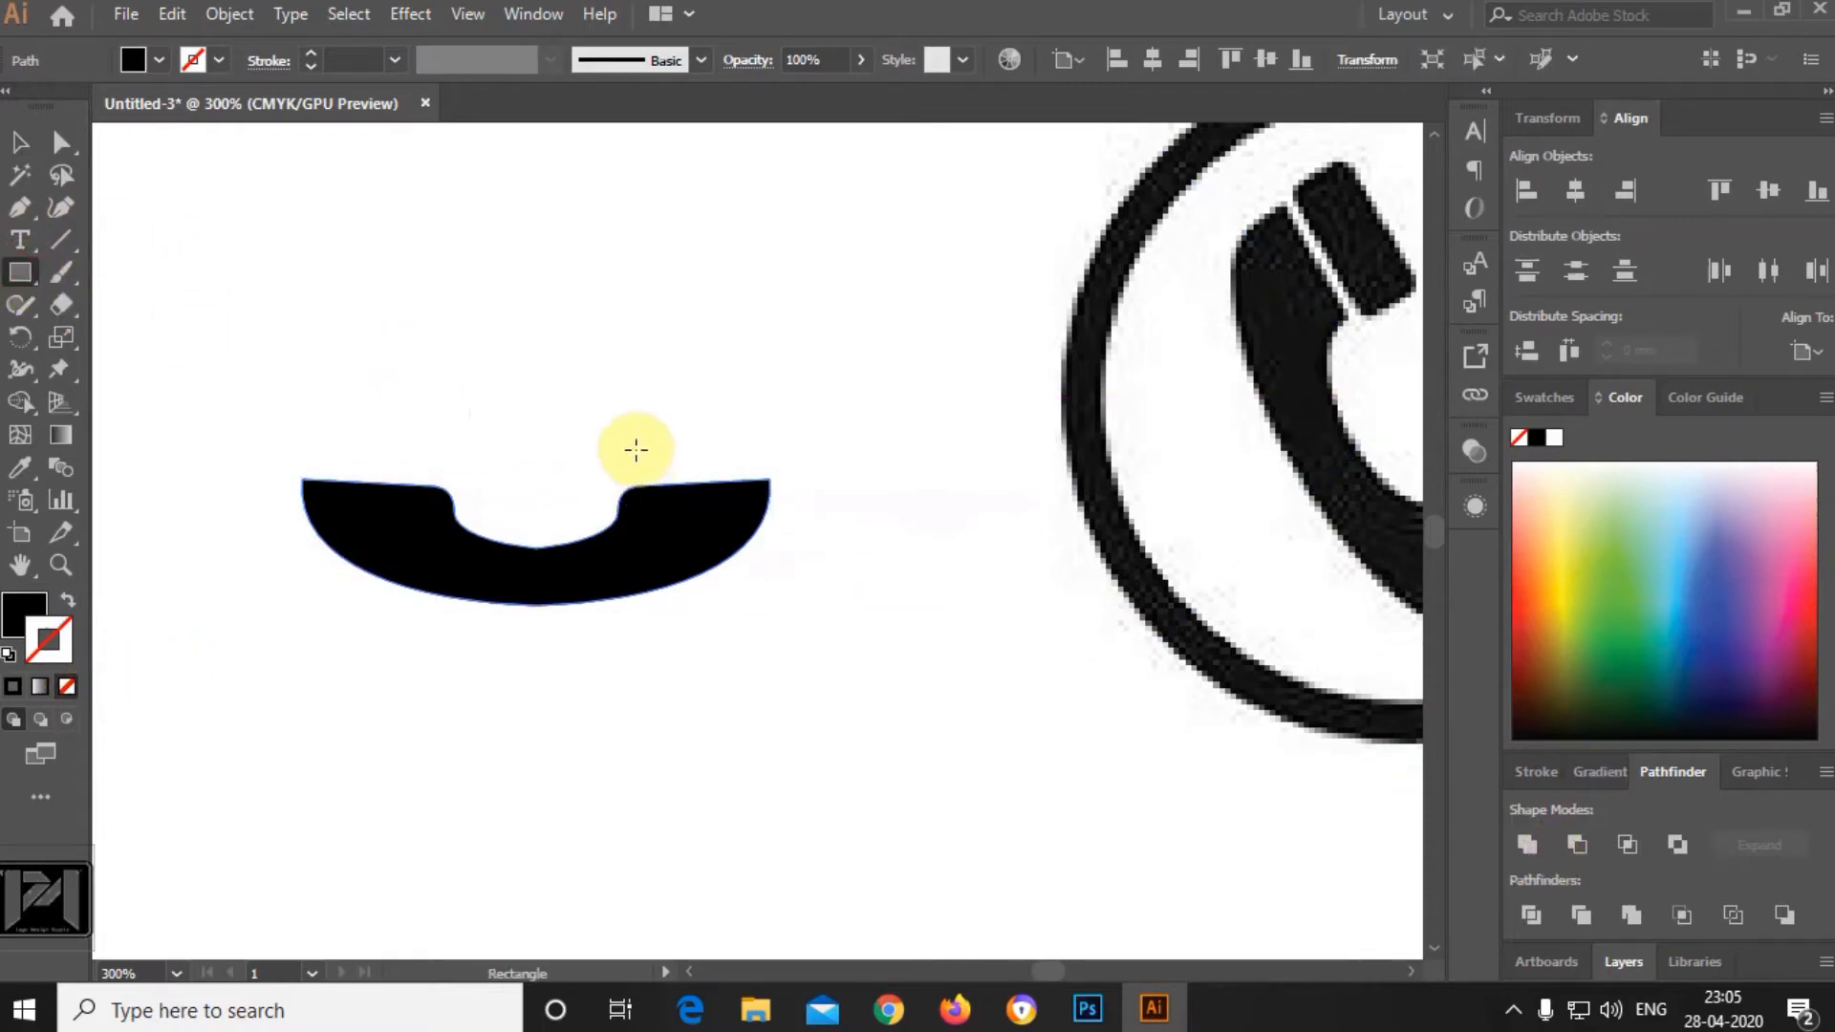
left_click_drag(629, 442, 770, 472)
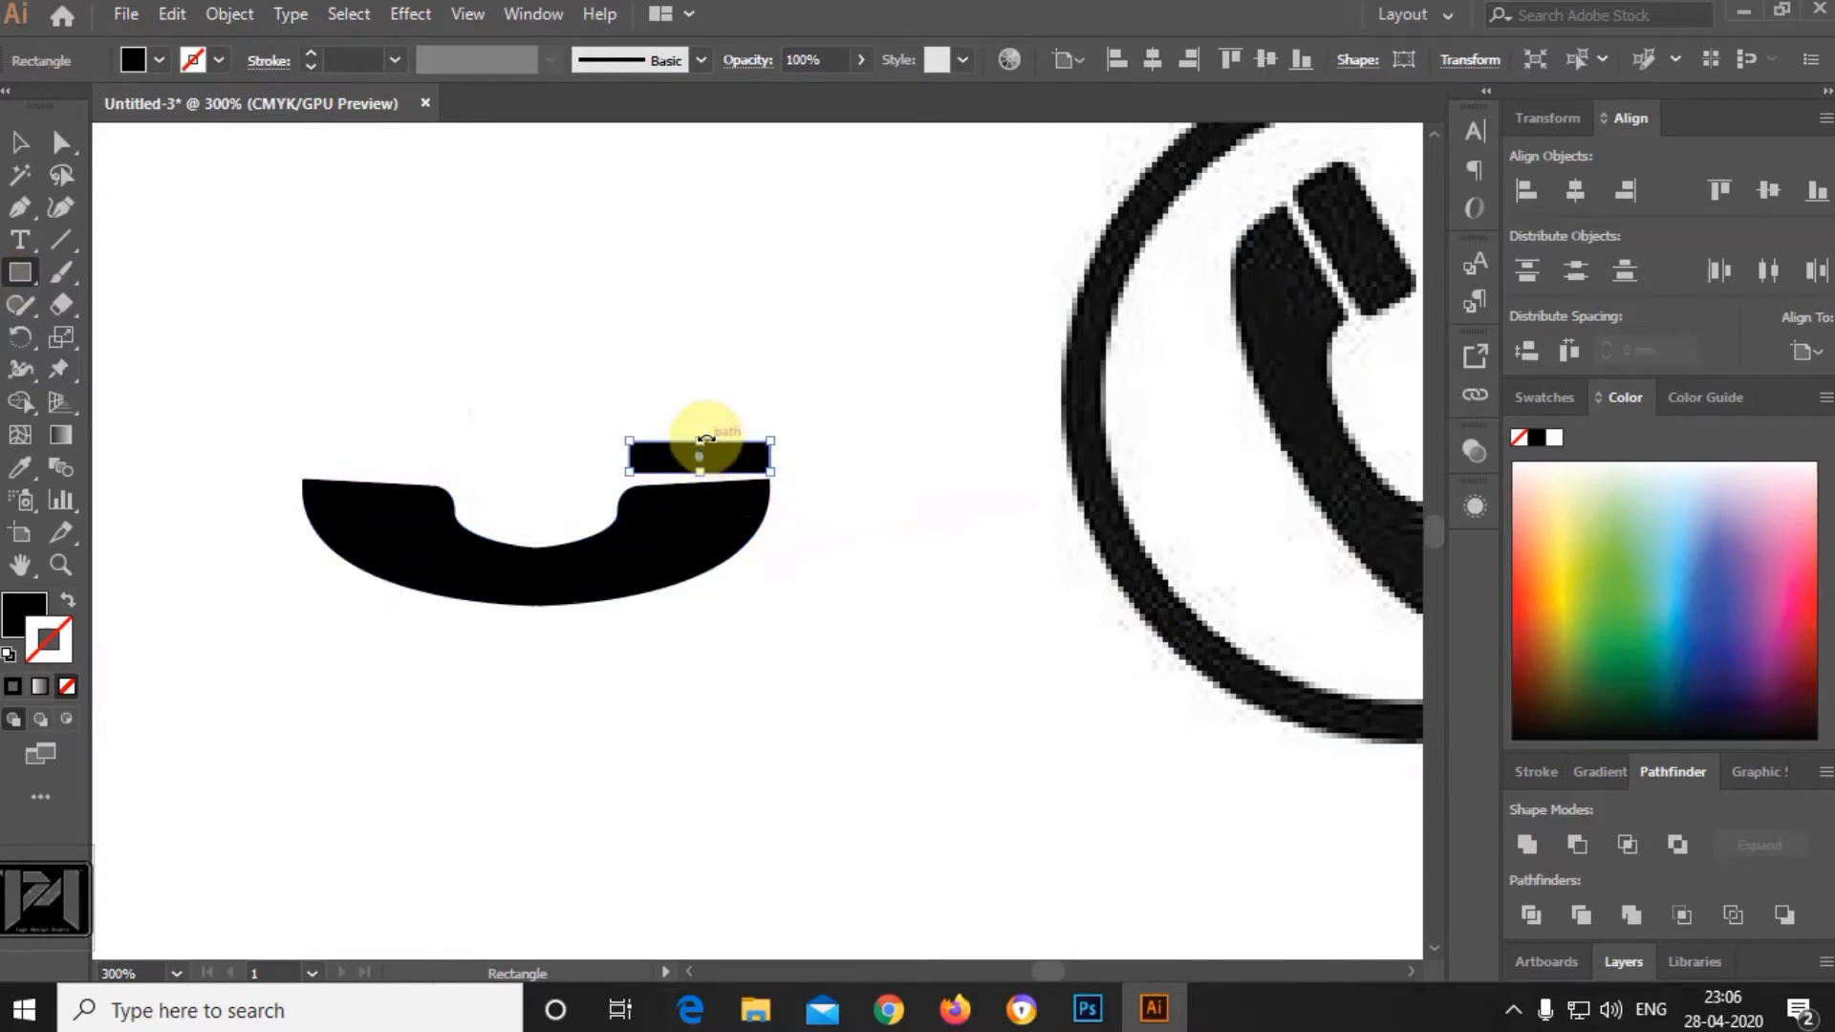
left_click_drag(704, 437, 803, 425)
left_click(61, 141)
left_click(187, 189)
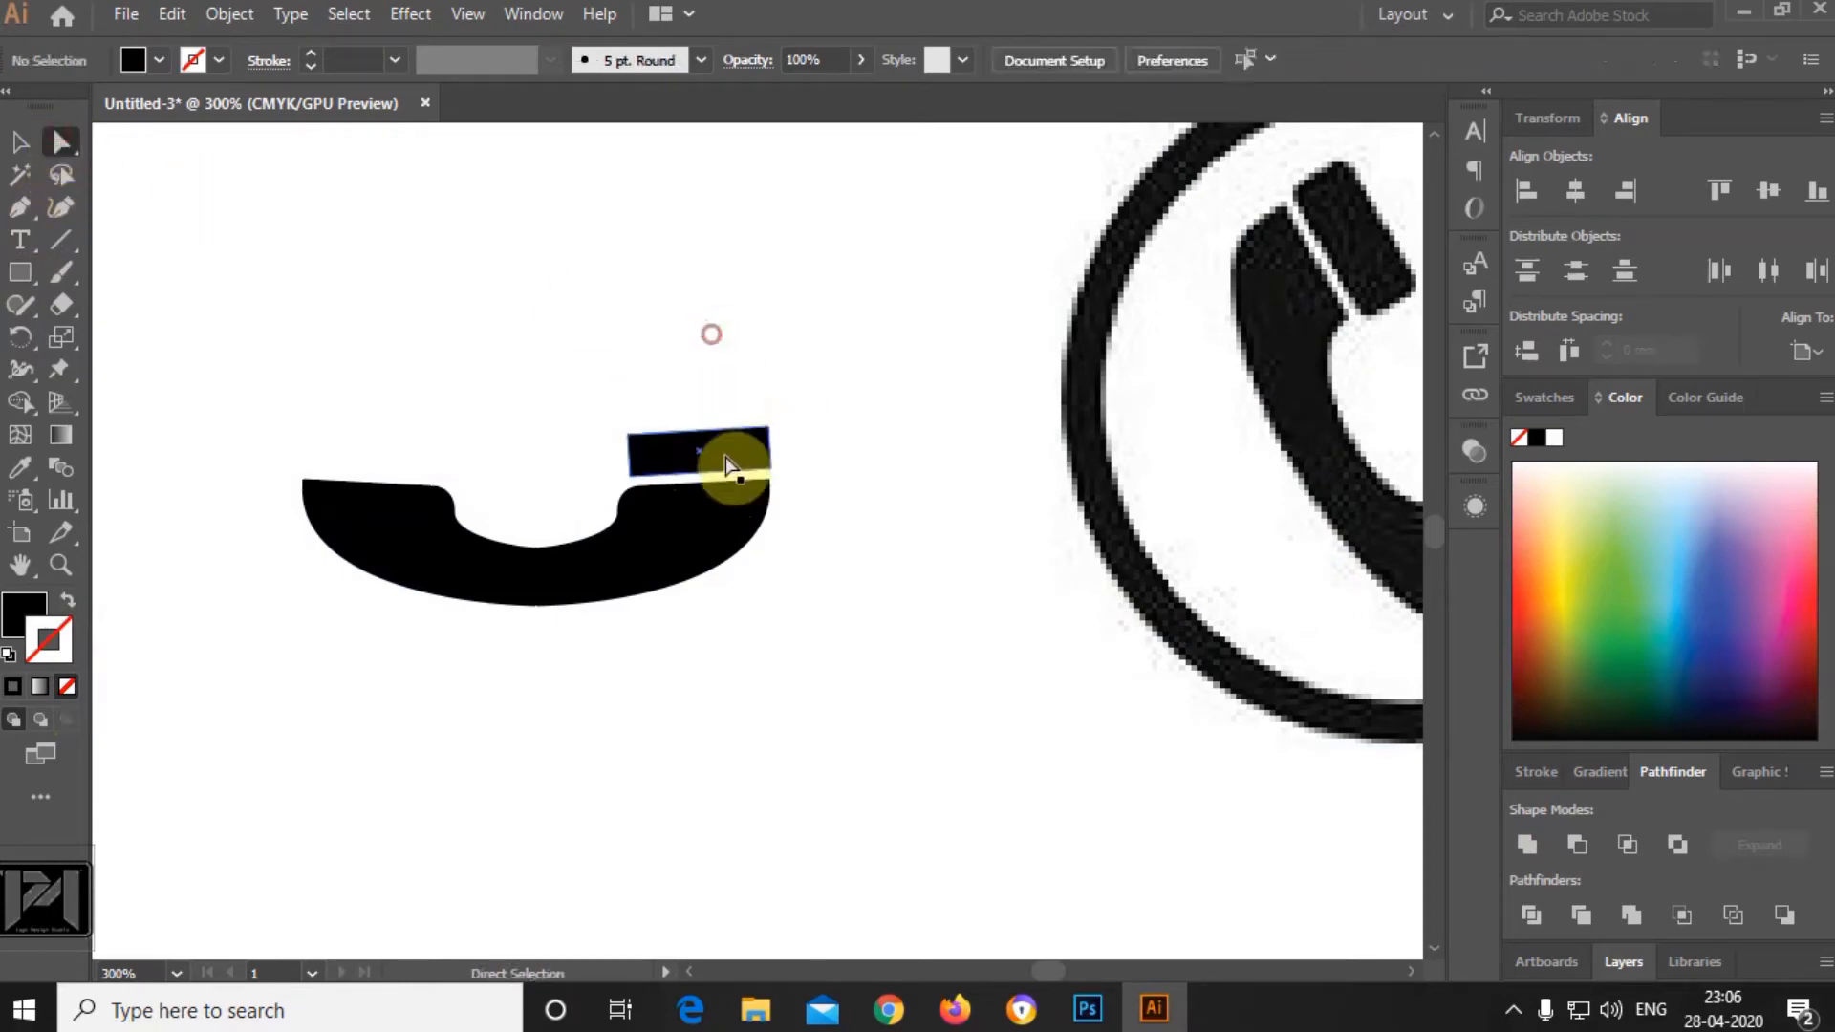
Duplicate the earpiece block over the handset's left end, reflect the copy across the vertical axis and align it with the edge below.
left_click_drag(716, 461, 401, 463)
right_click(402, 463)
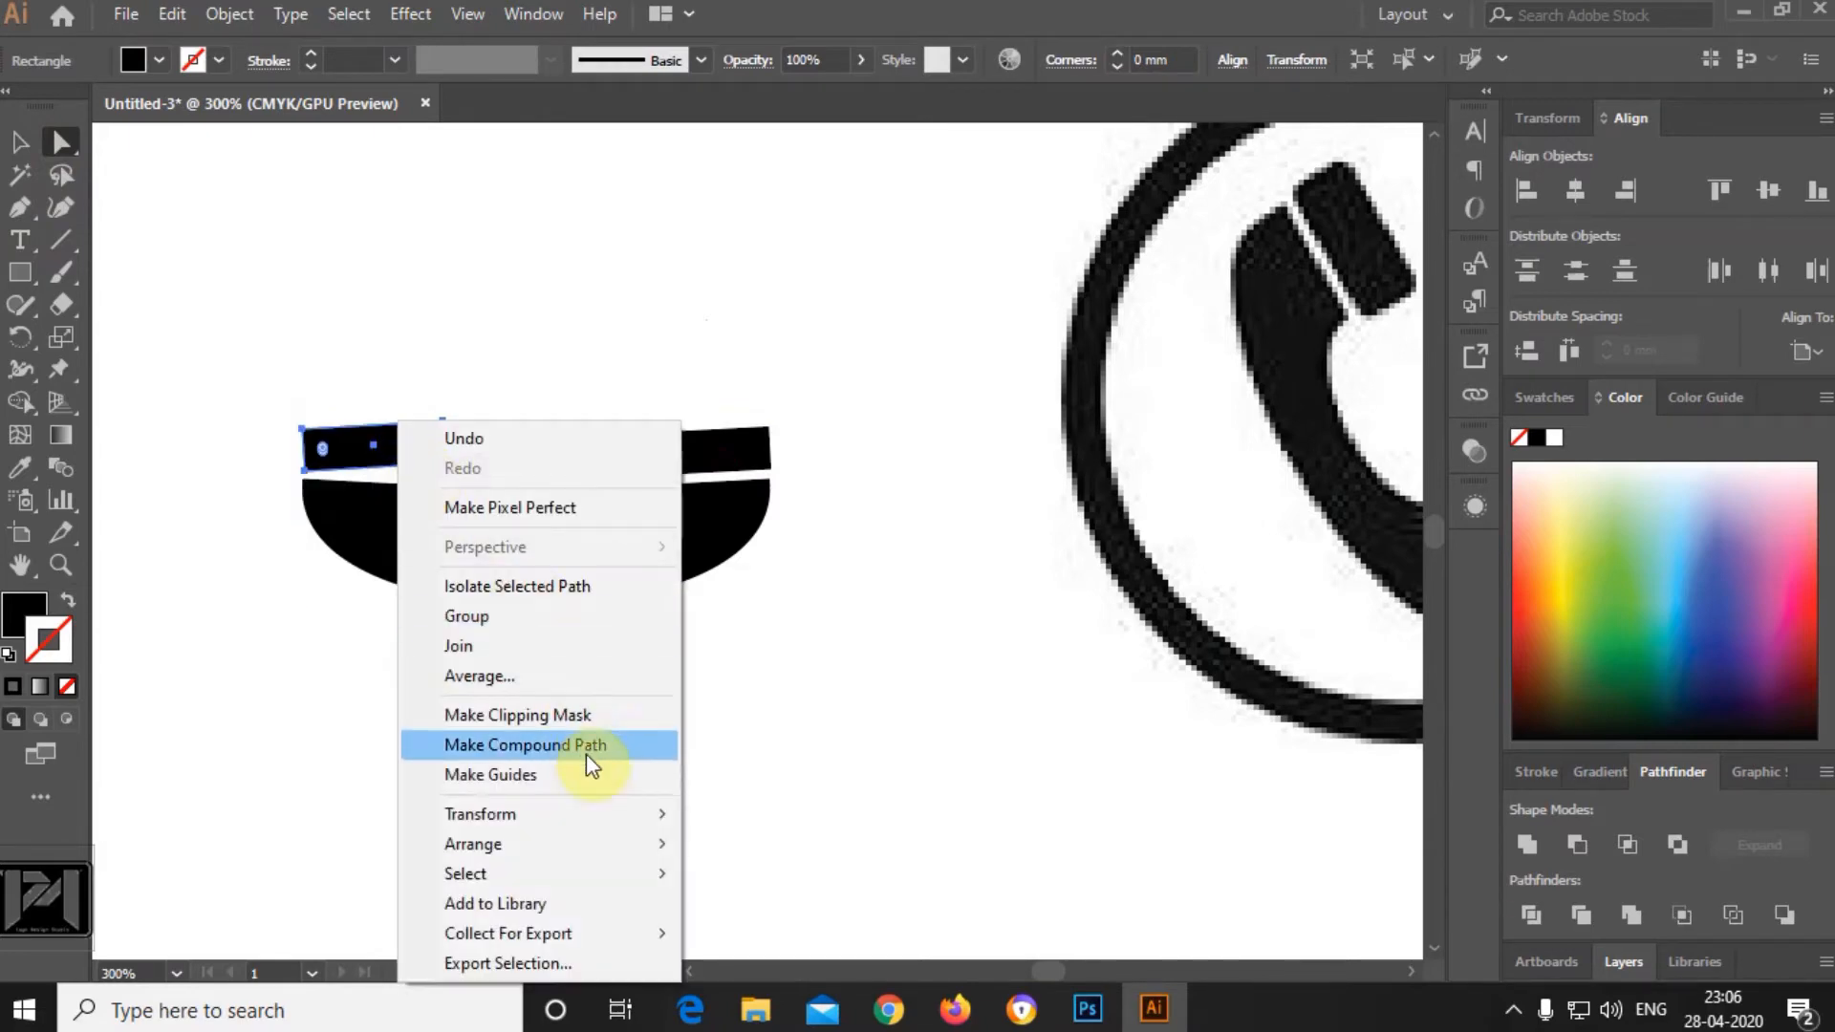
mouse_move(626, 813)
left_click(796, 669)
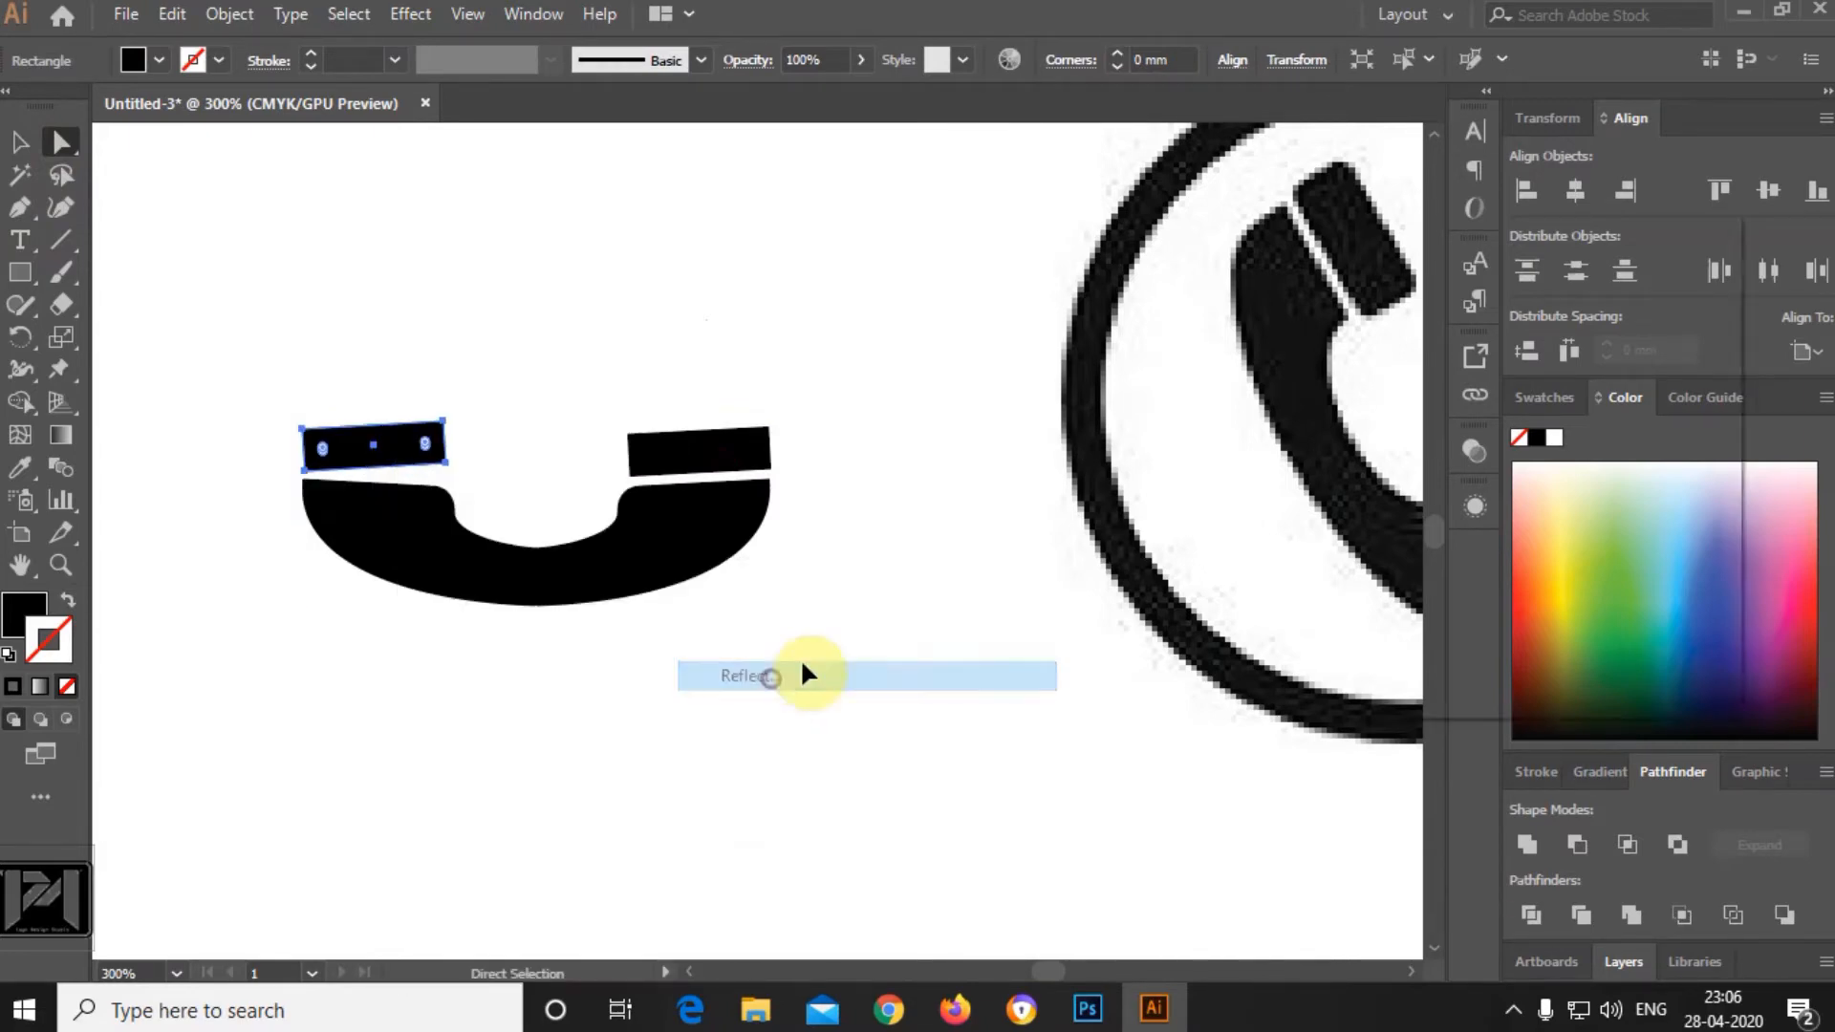
left_click(1503, 647)
left_click(514, 385)
scroll(367, 459, "up", 2)
left_click_drag(386, 457, 407, 490)
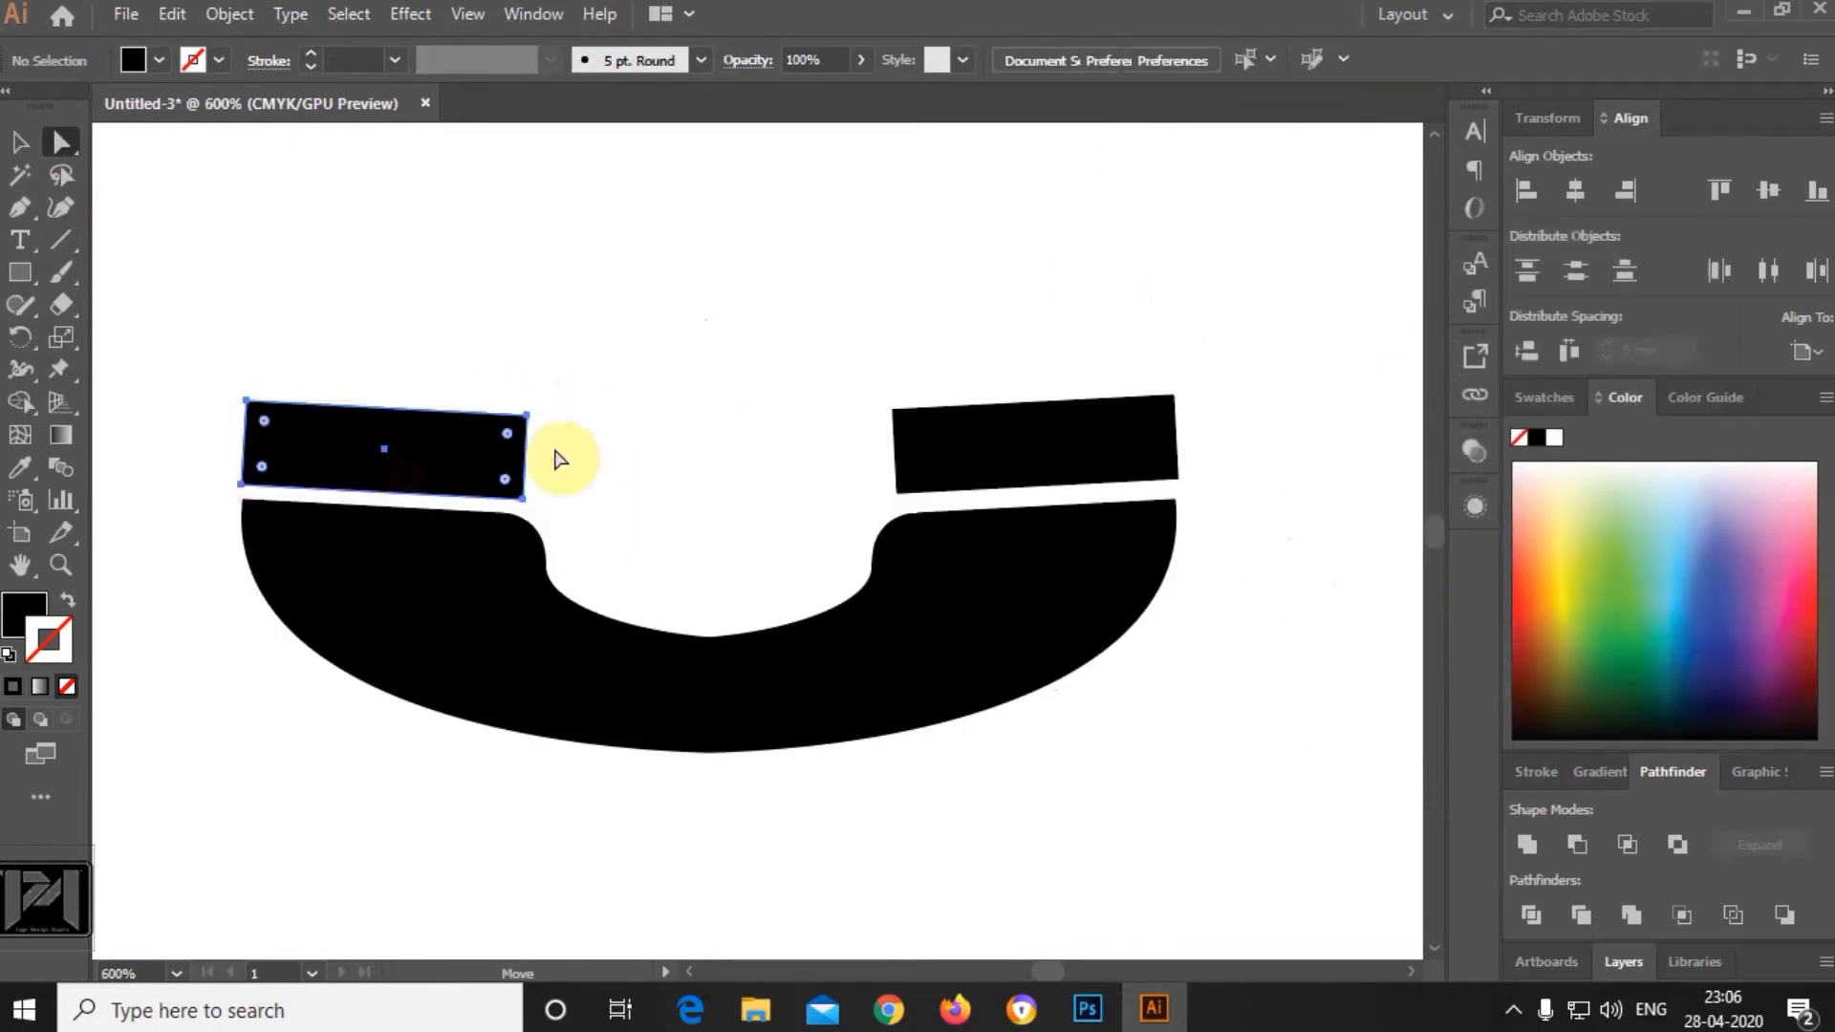
Group the handset body with both earpiece blocks and rotate the group by 45°.
scroll(561, 459, "down", 3)
left_click_drag(357, 326, 748, 533)
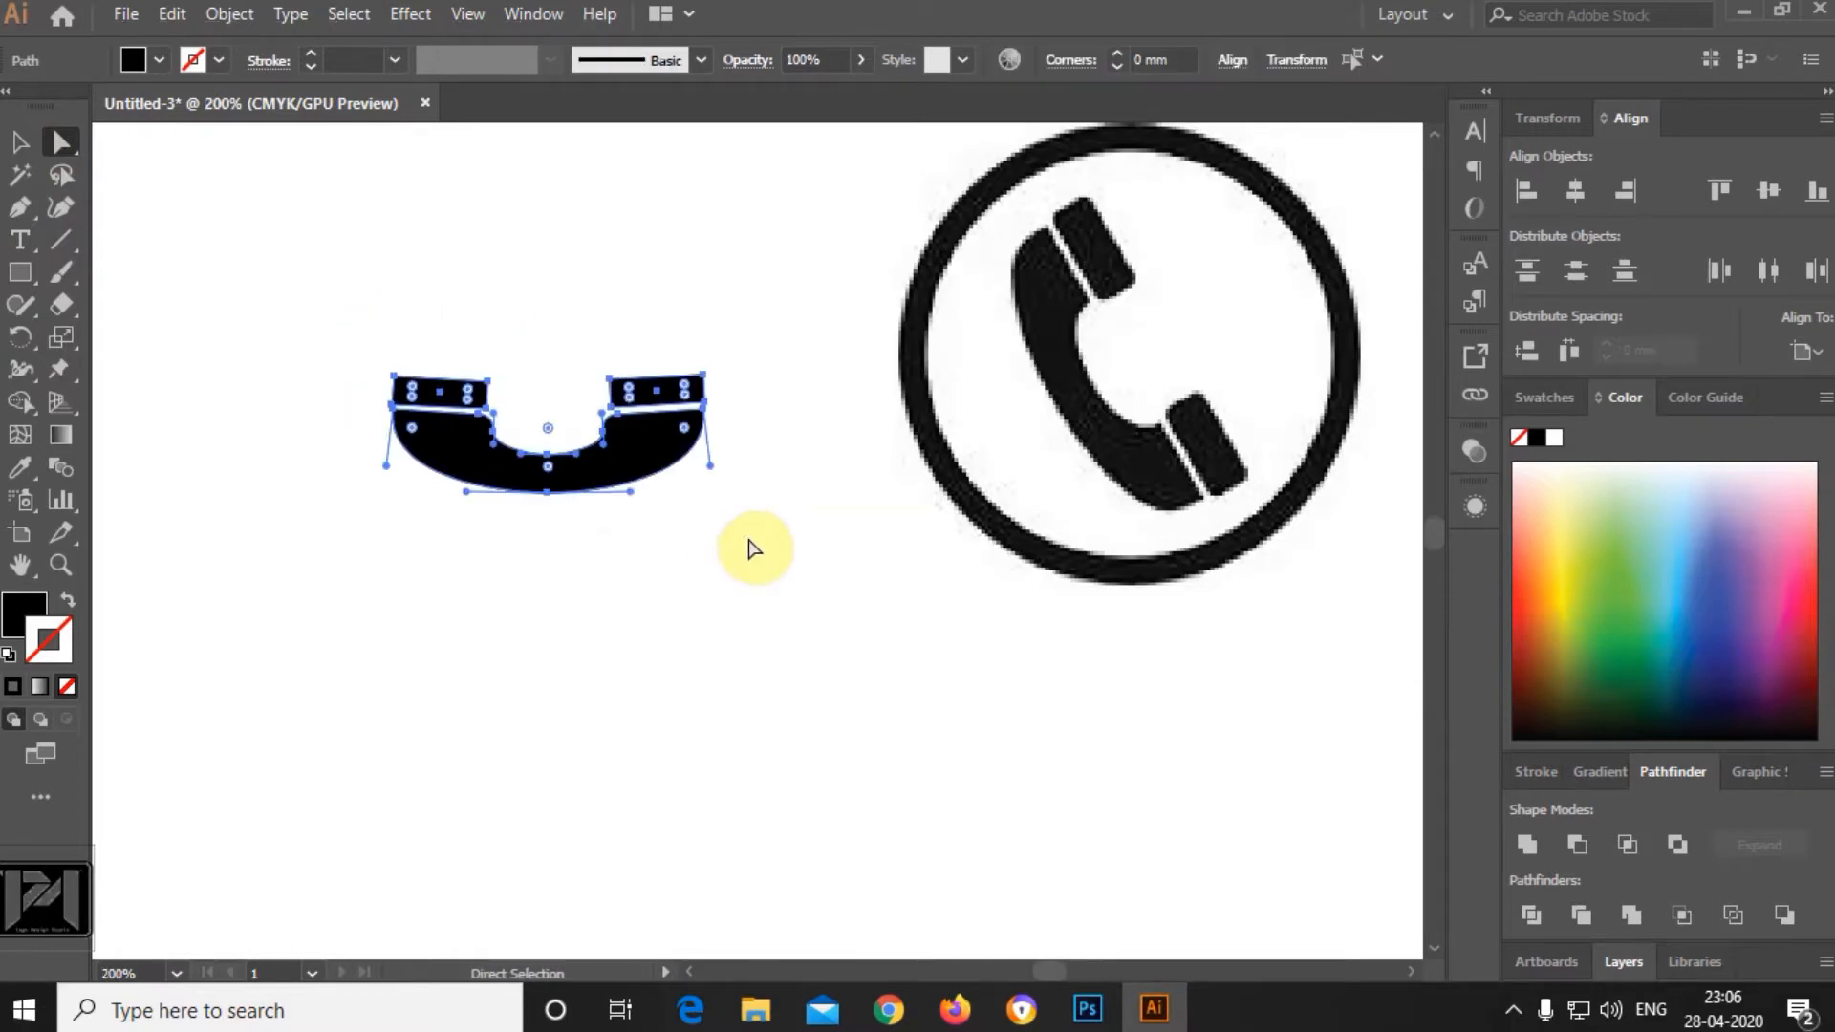
left_click(20, 142)
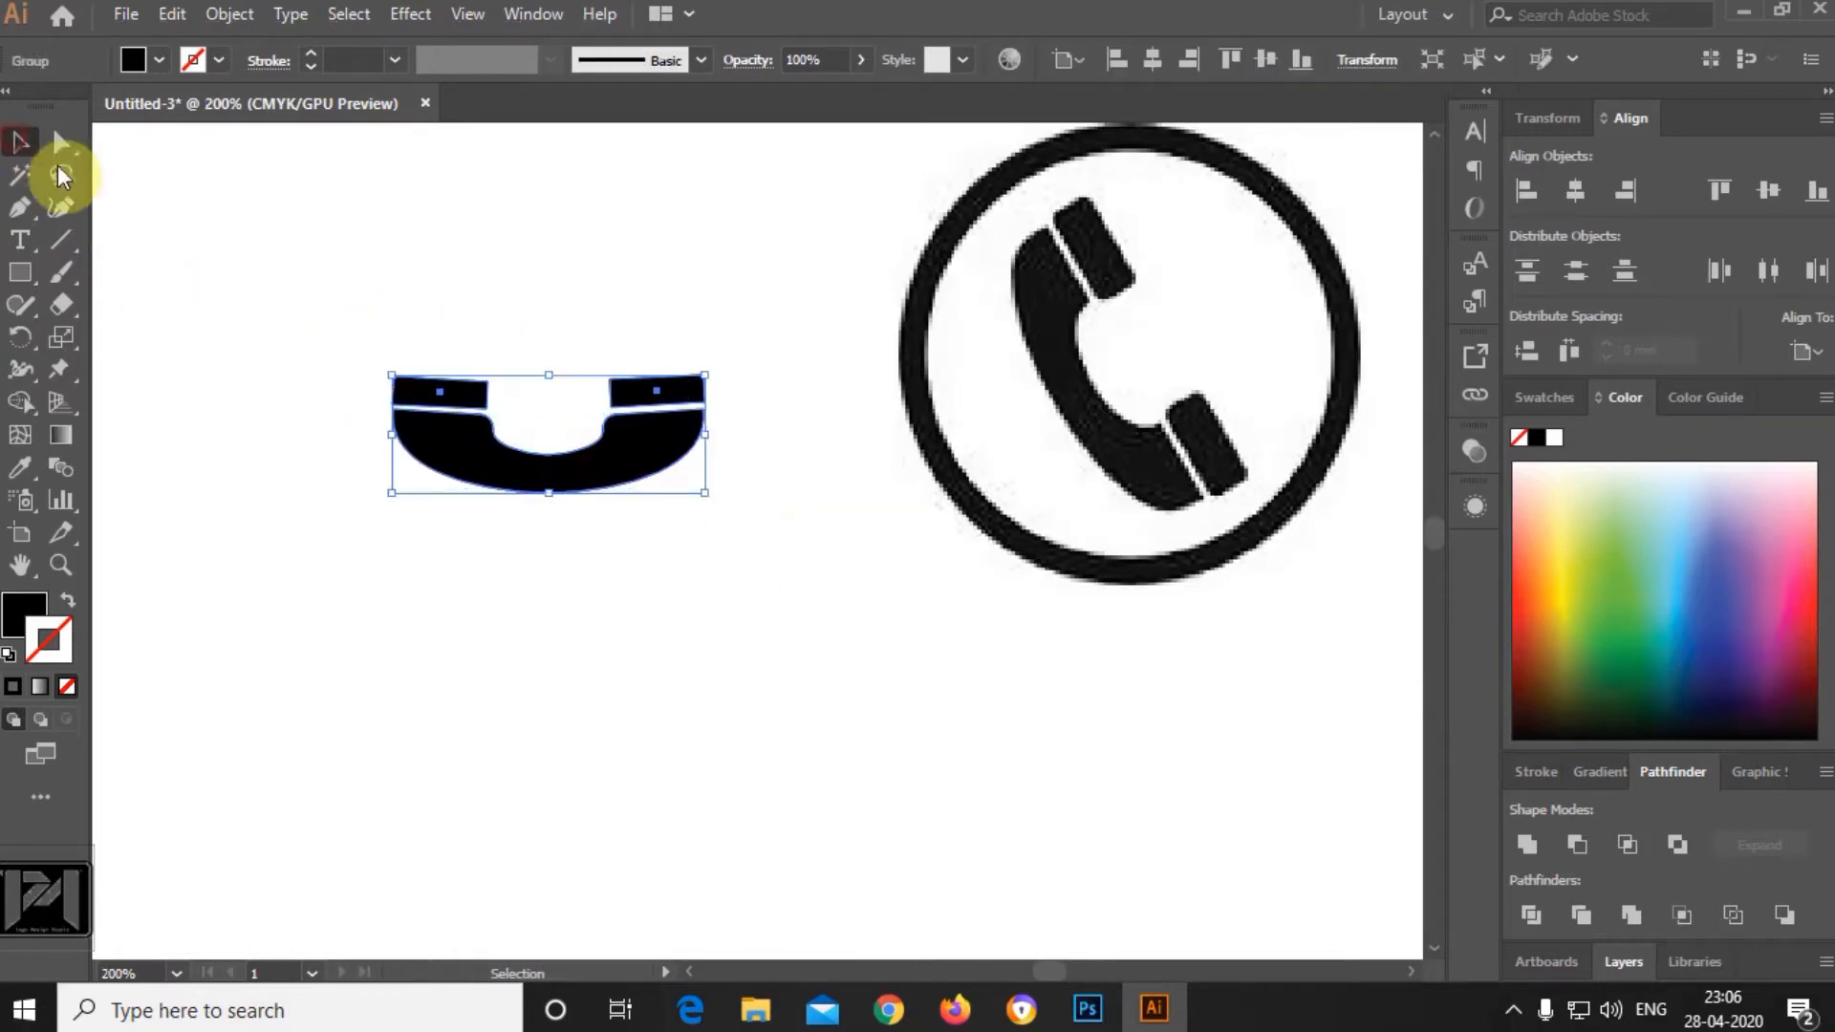
right_click(676, 438)
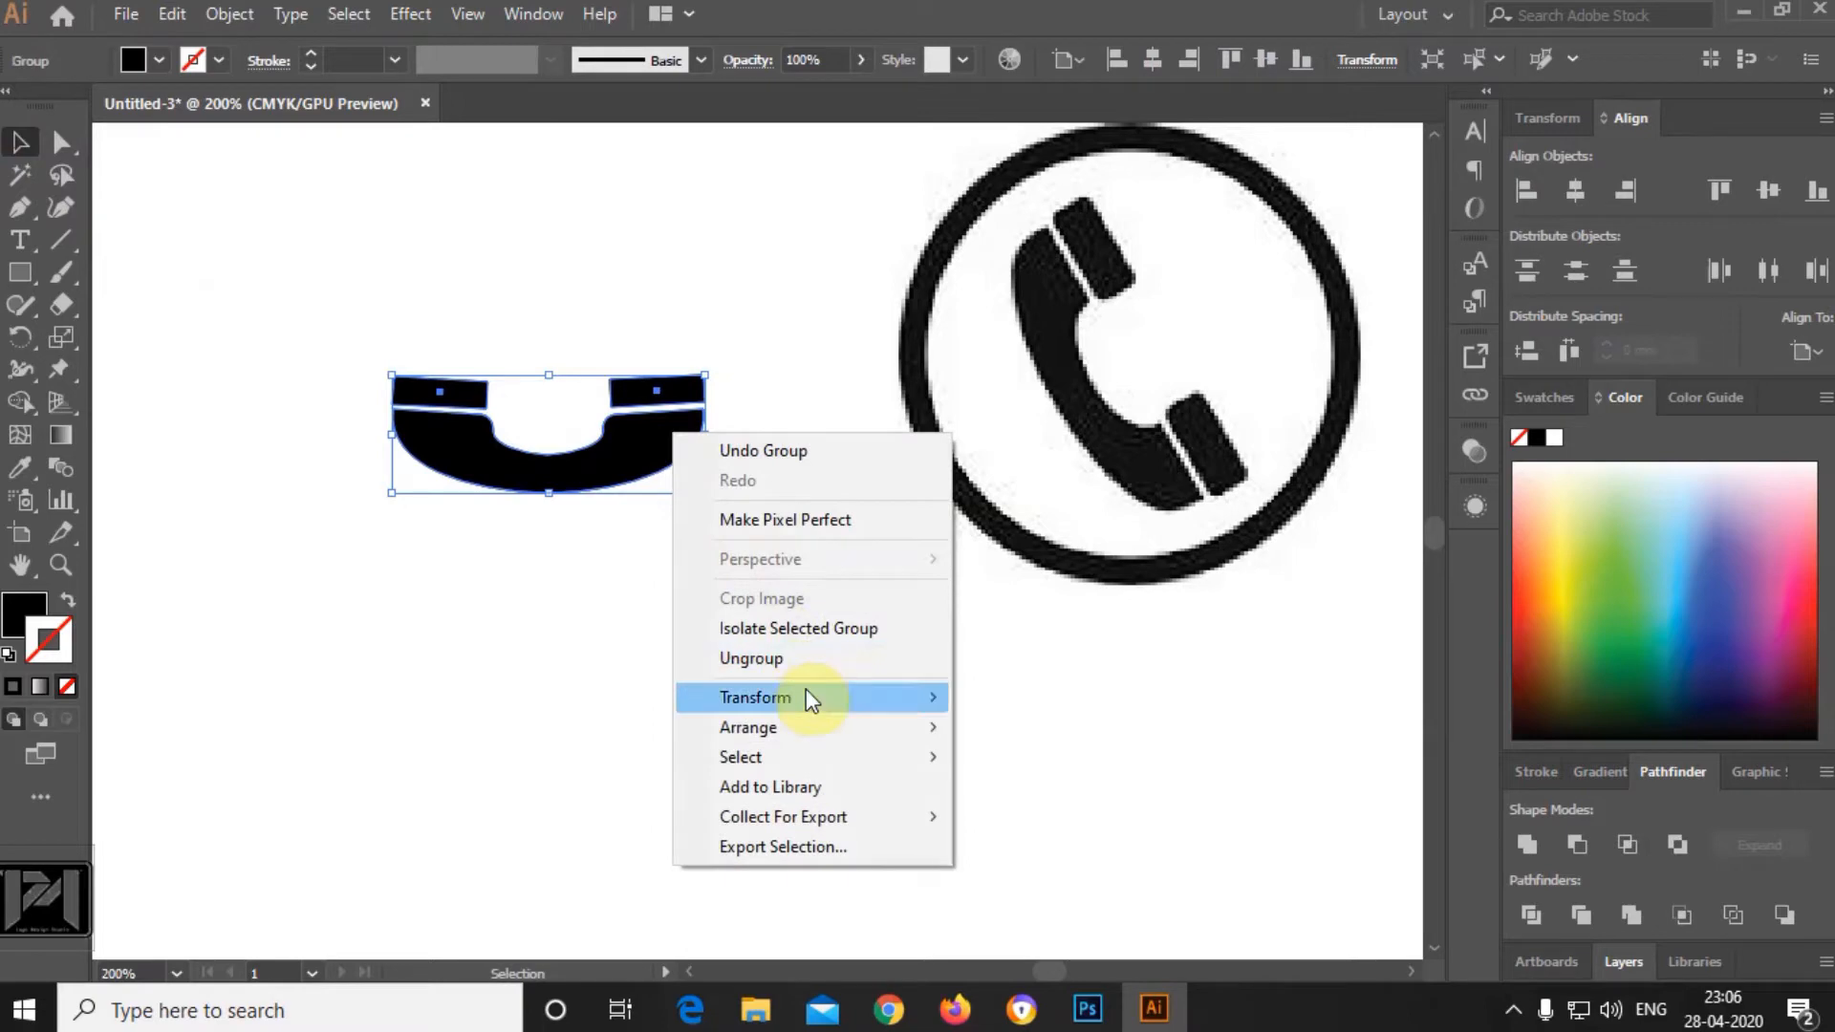
mouse_move(806, 690)
left_click(1001, 765)
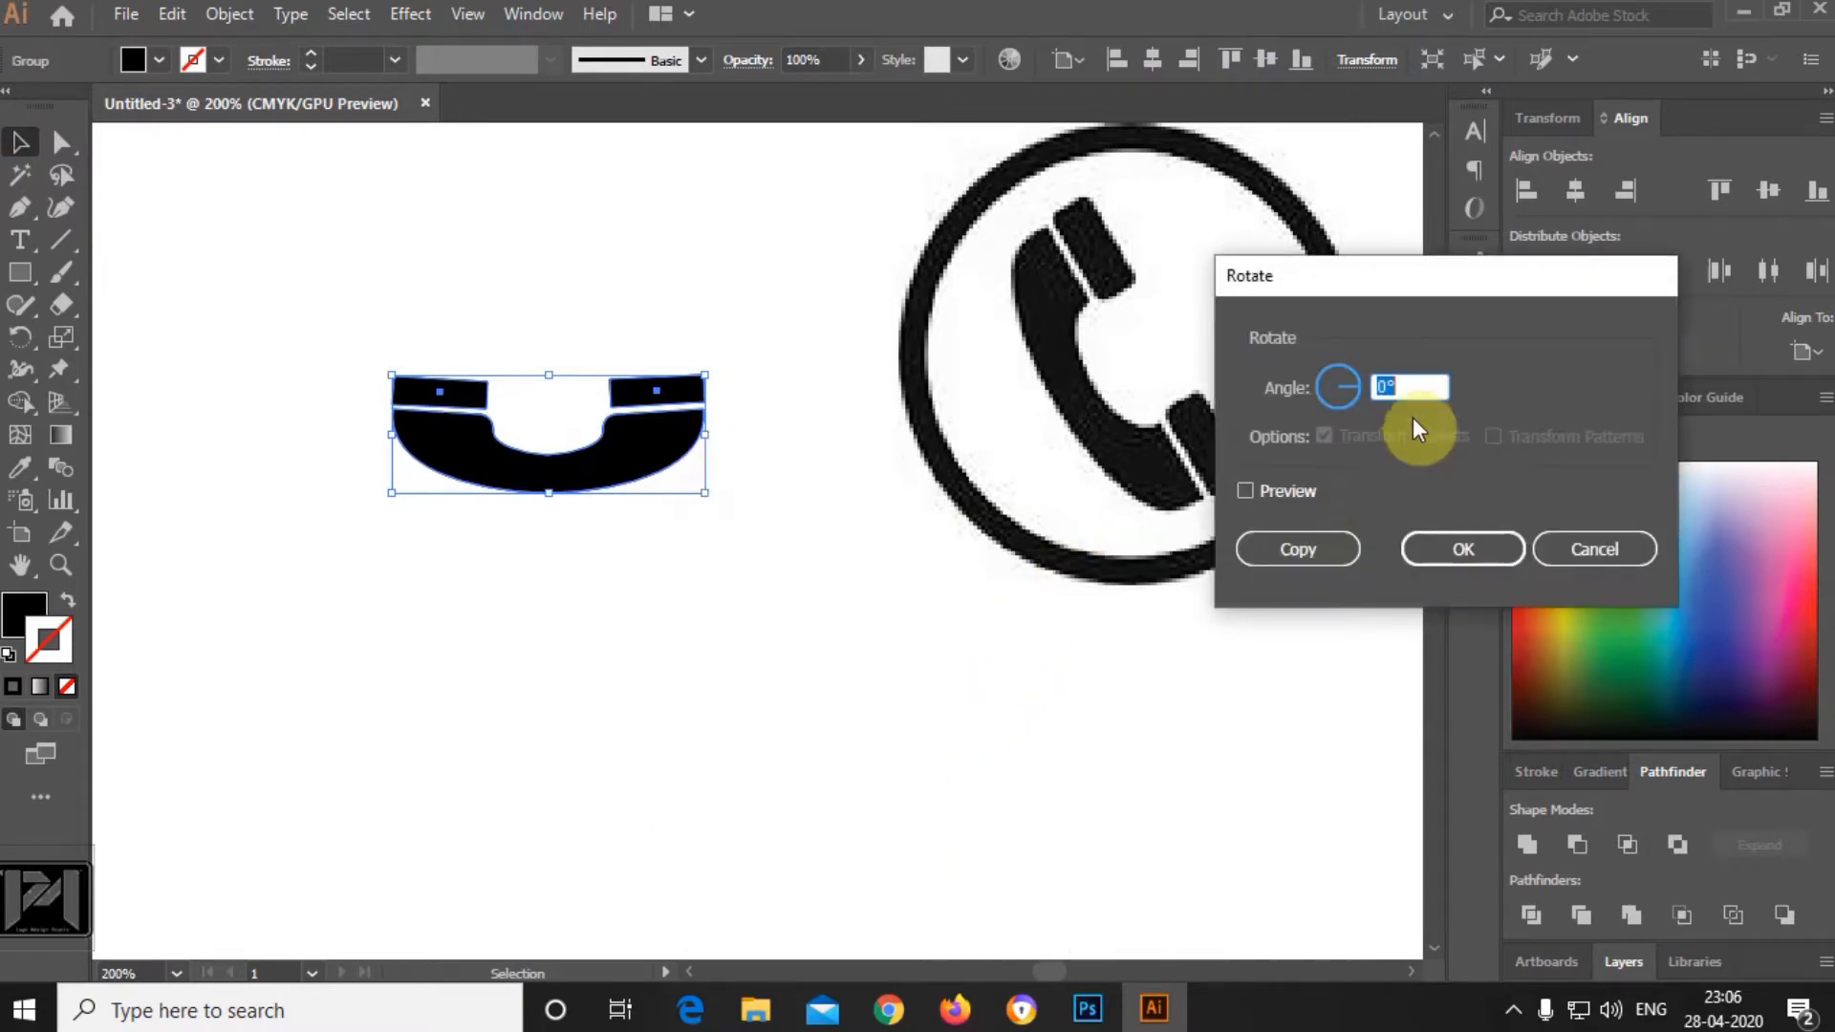
type("45")
key("Return")
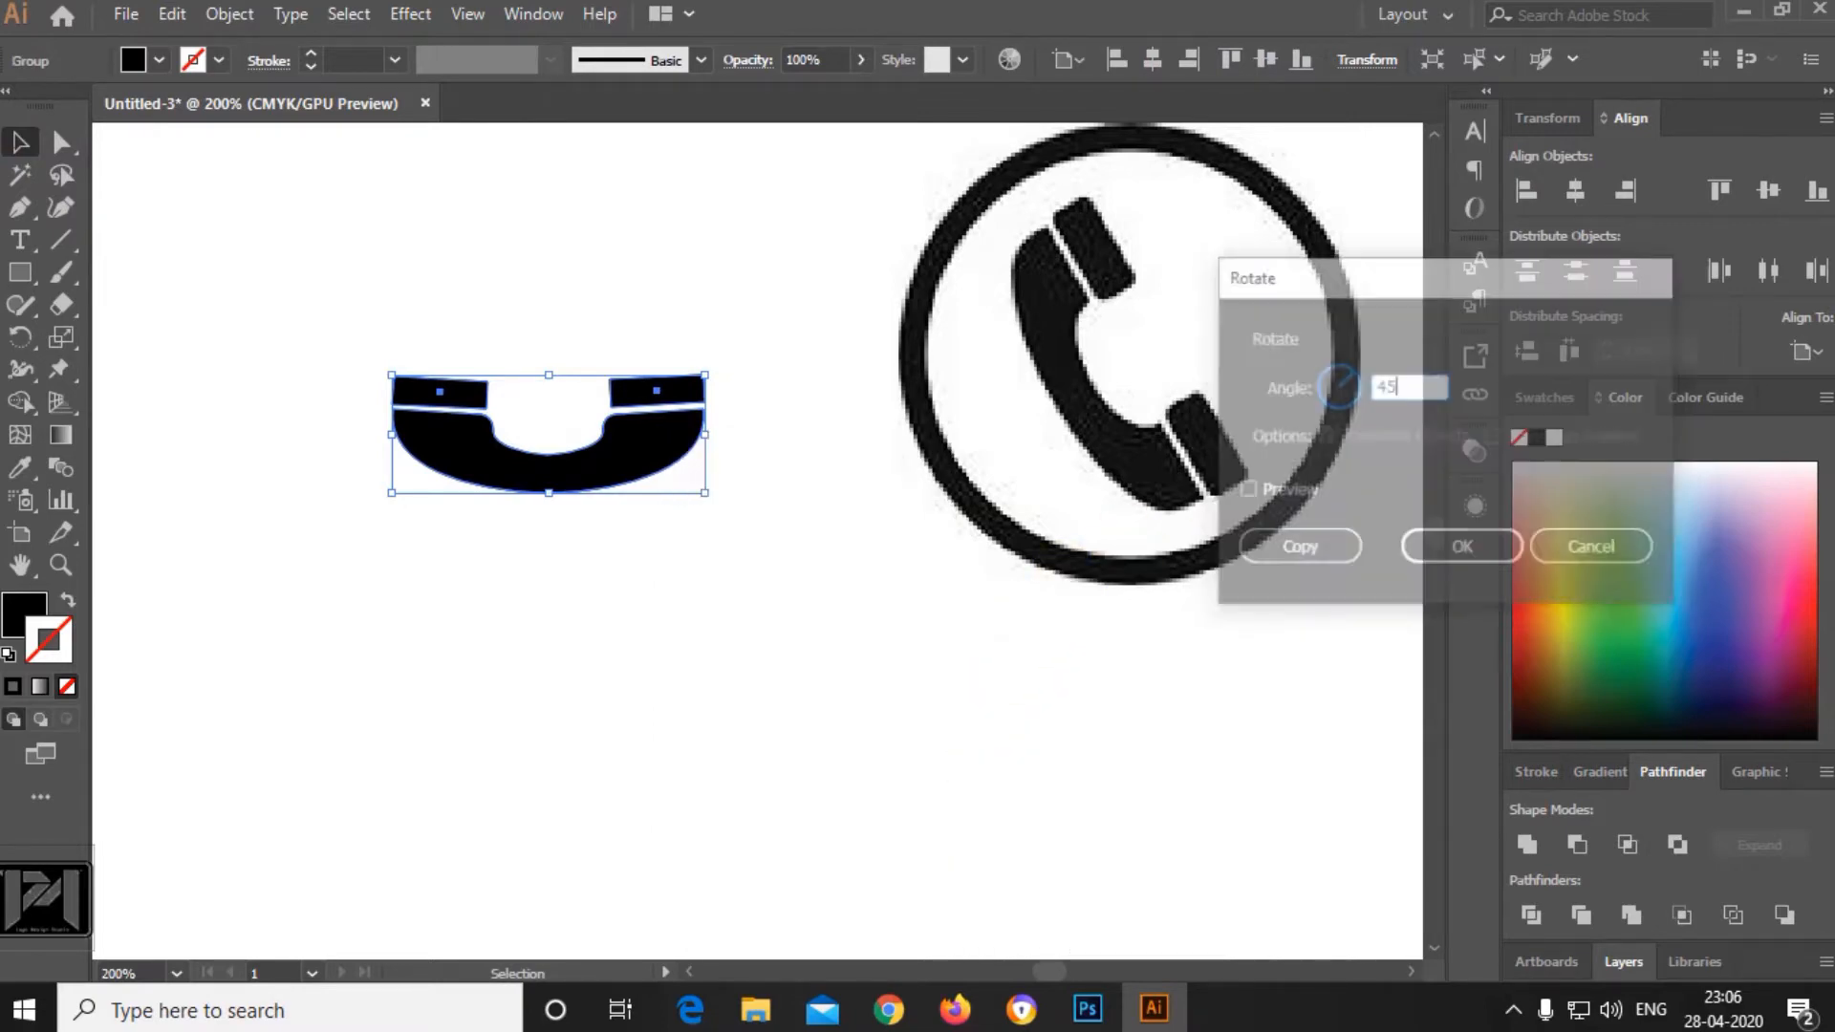
left_click(735, 442)
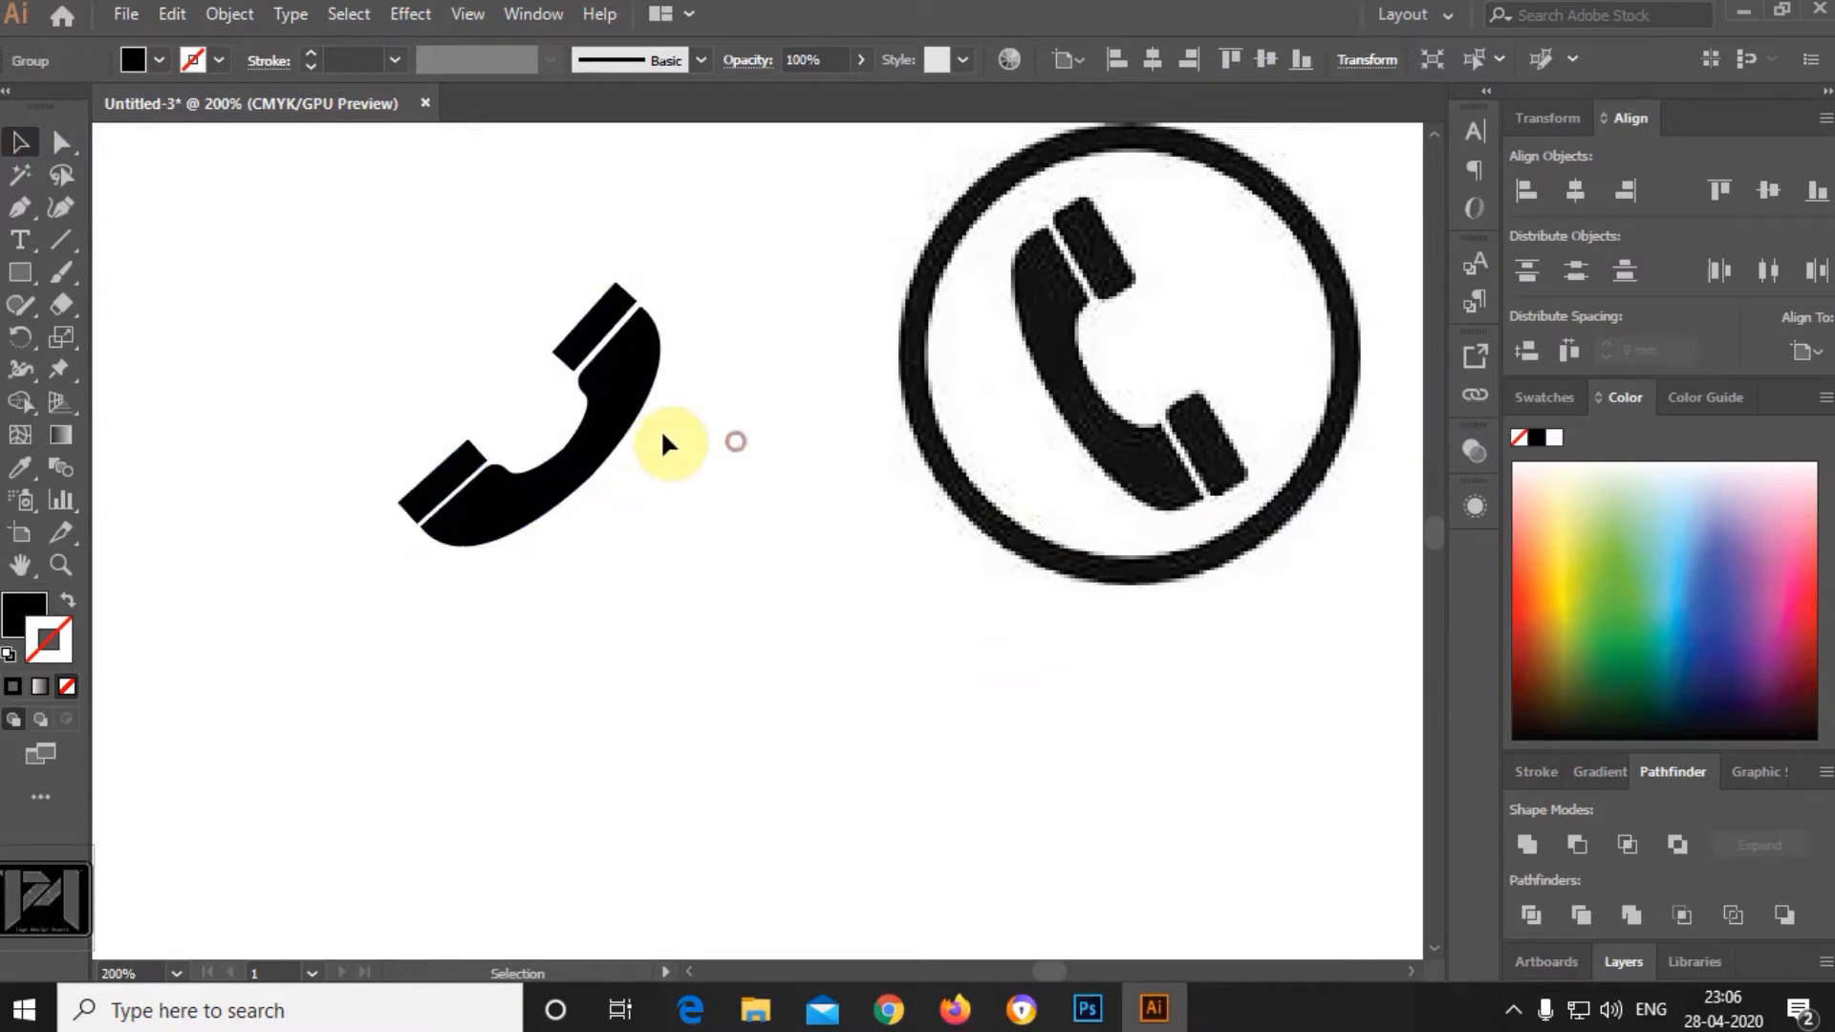
Reflect the handset group across the vertical axis so it leans the same way as the reference call icon.
left_click(634, 418)
right_click(579, 433)
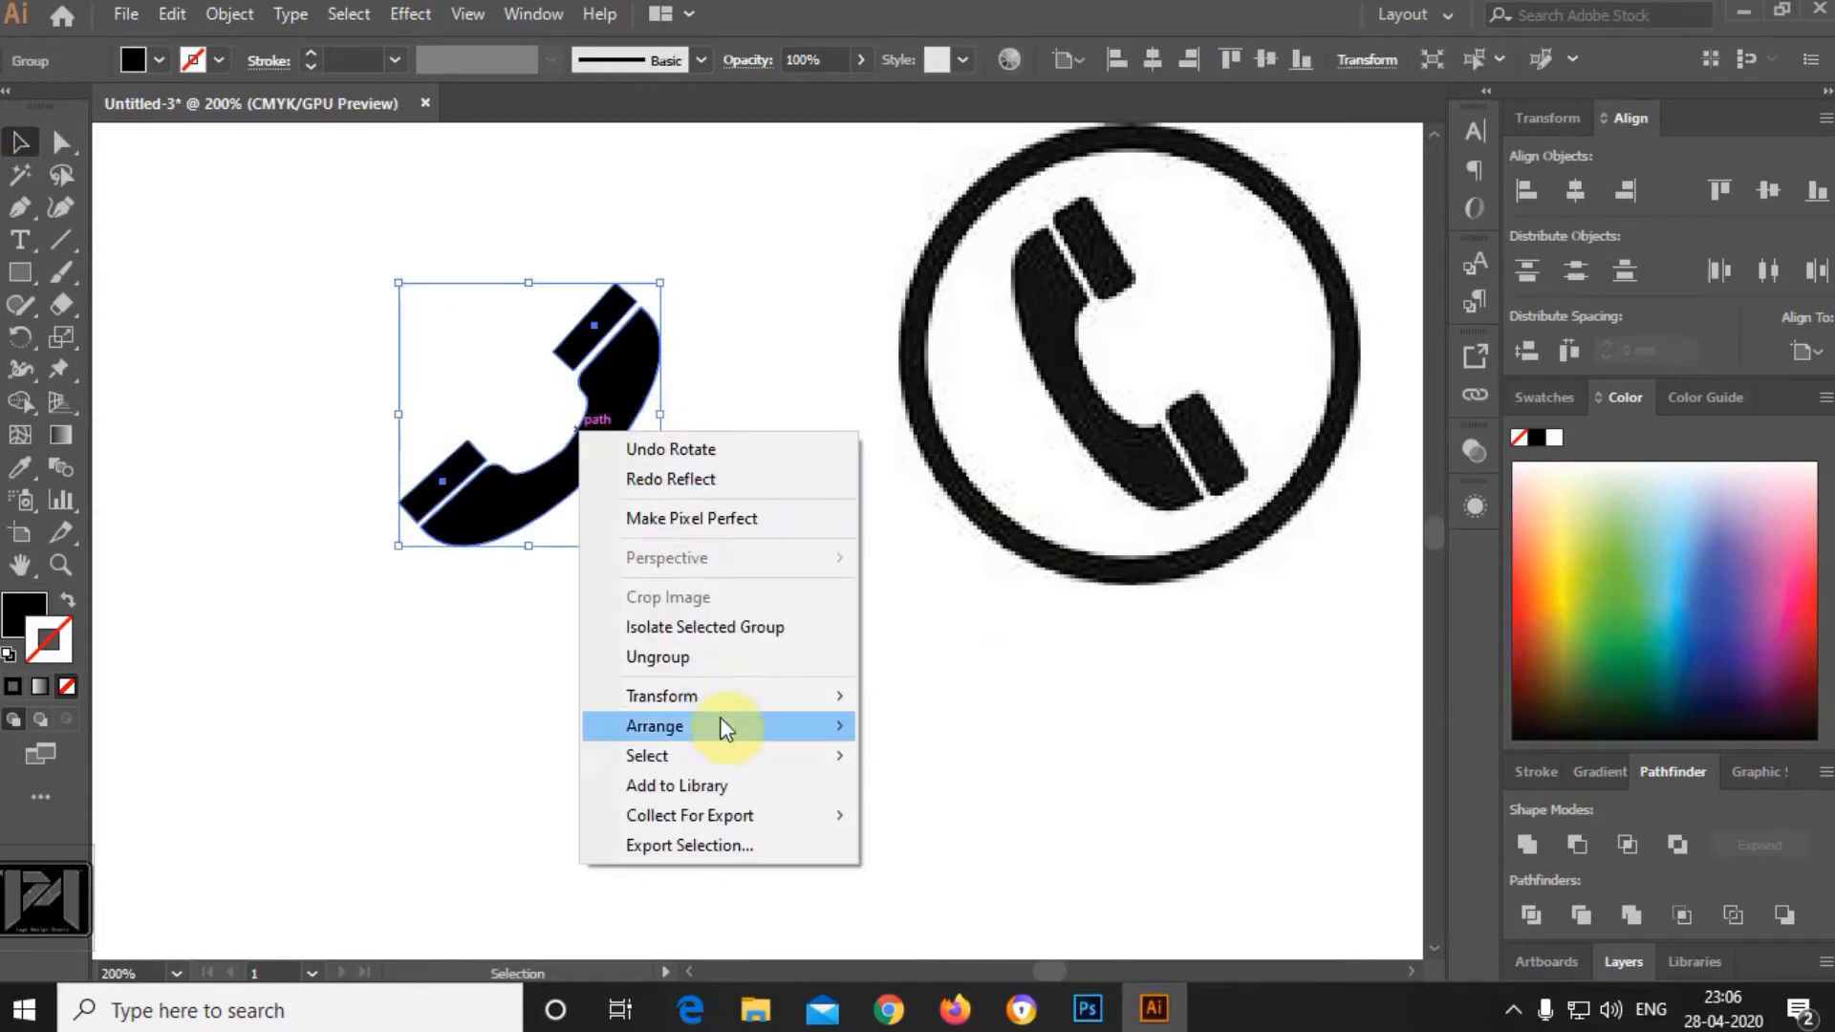
mouse_move(738, 702)
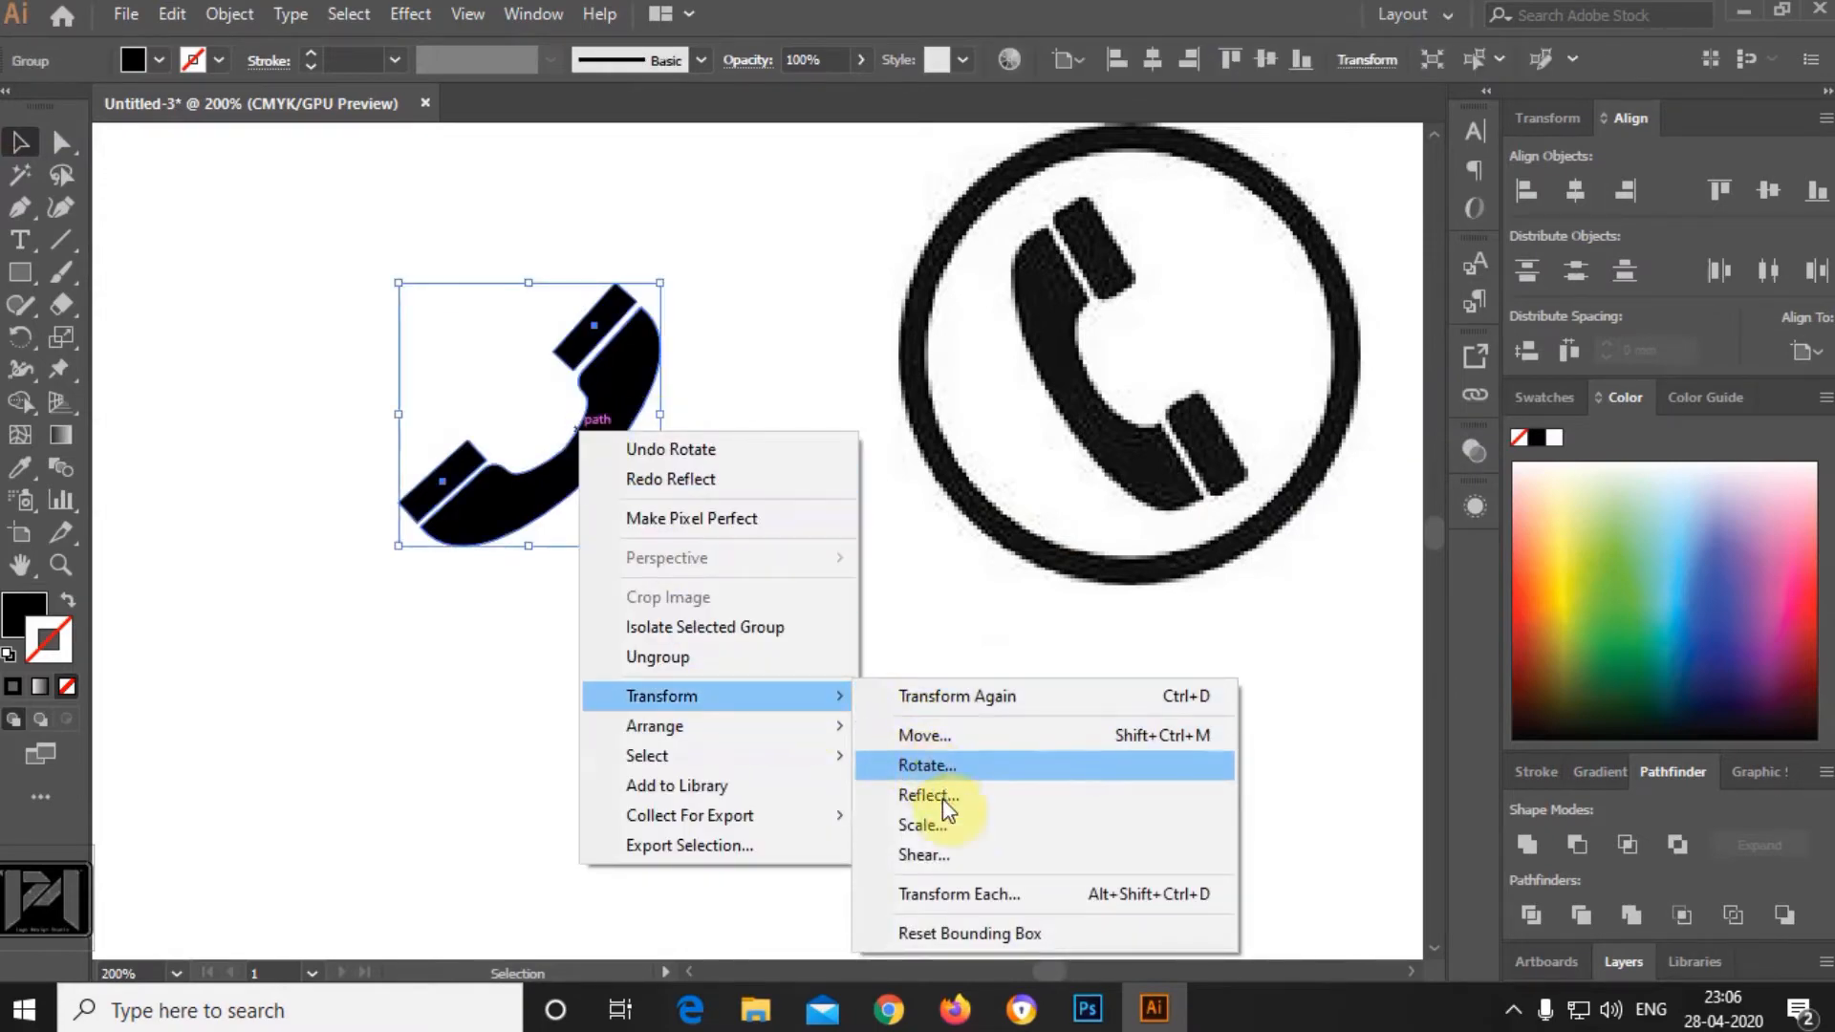
left_click(943, 796)
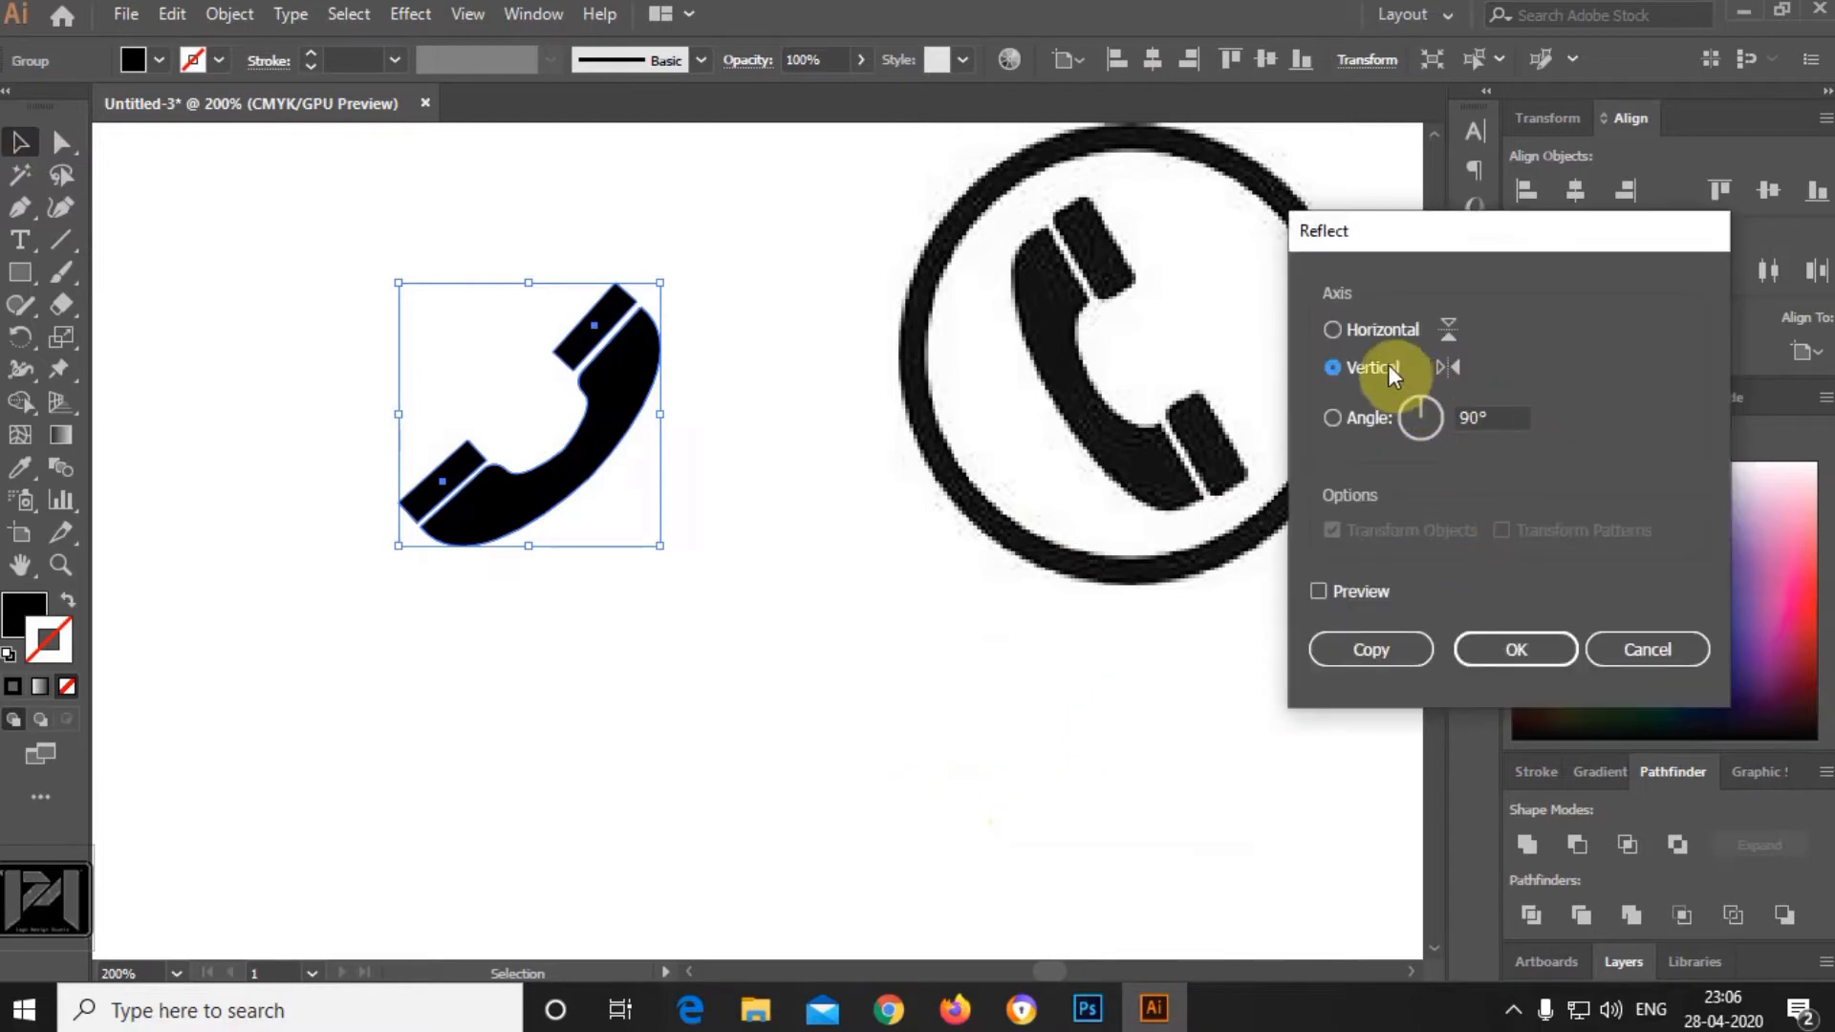
left_click(1521, 645)
left_click(1009, 620)
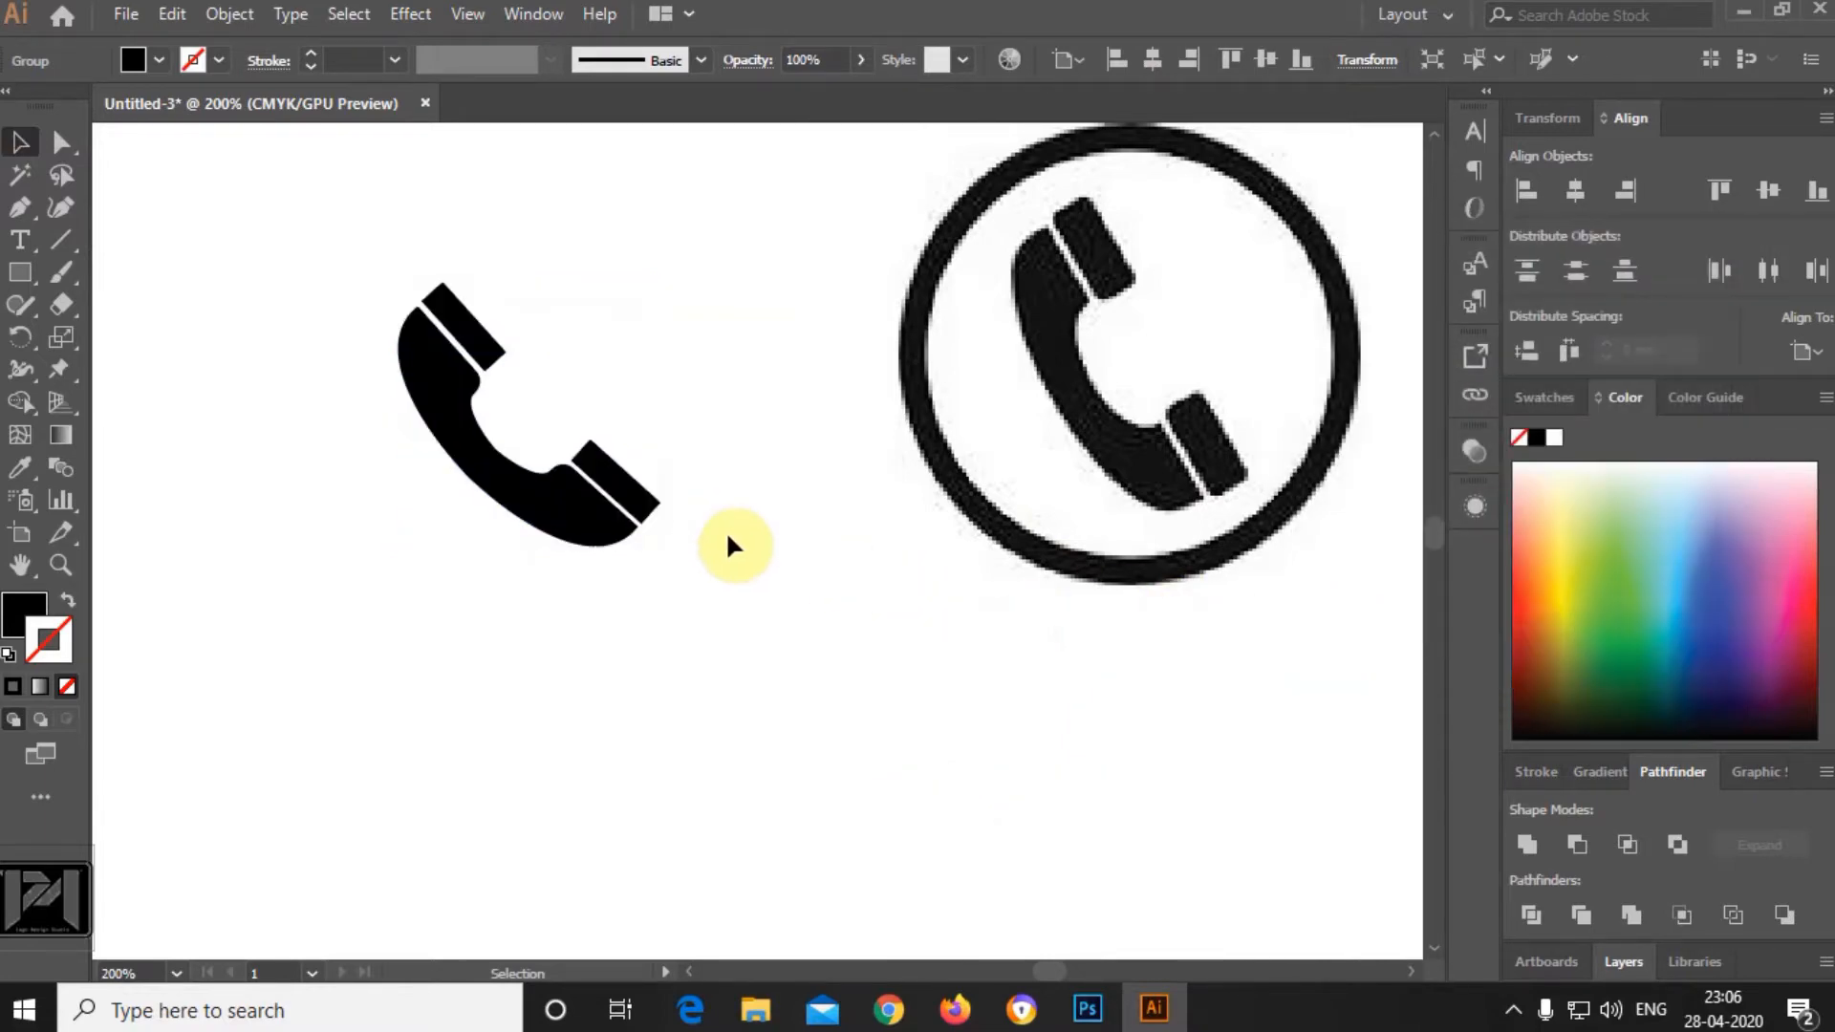
Delete the circled call icon reference image beside the handset.
scroll(729, 541, "down", 2)
left_click_drag(832, 297, 1021, 585)
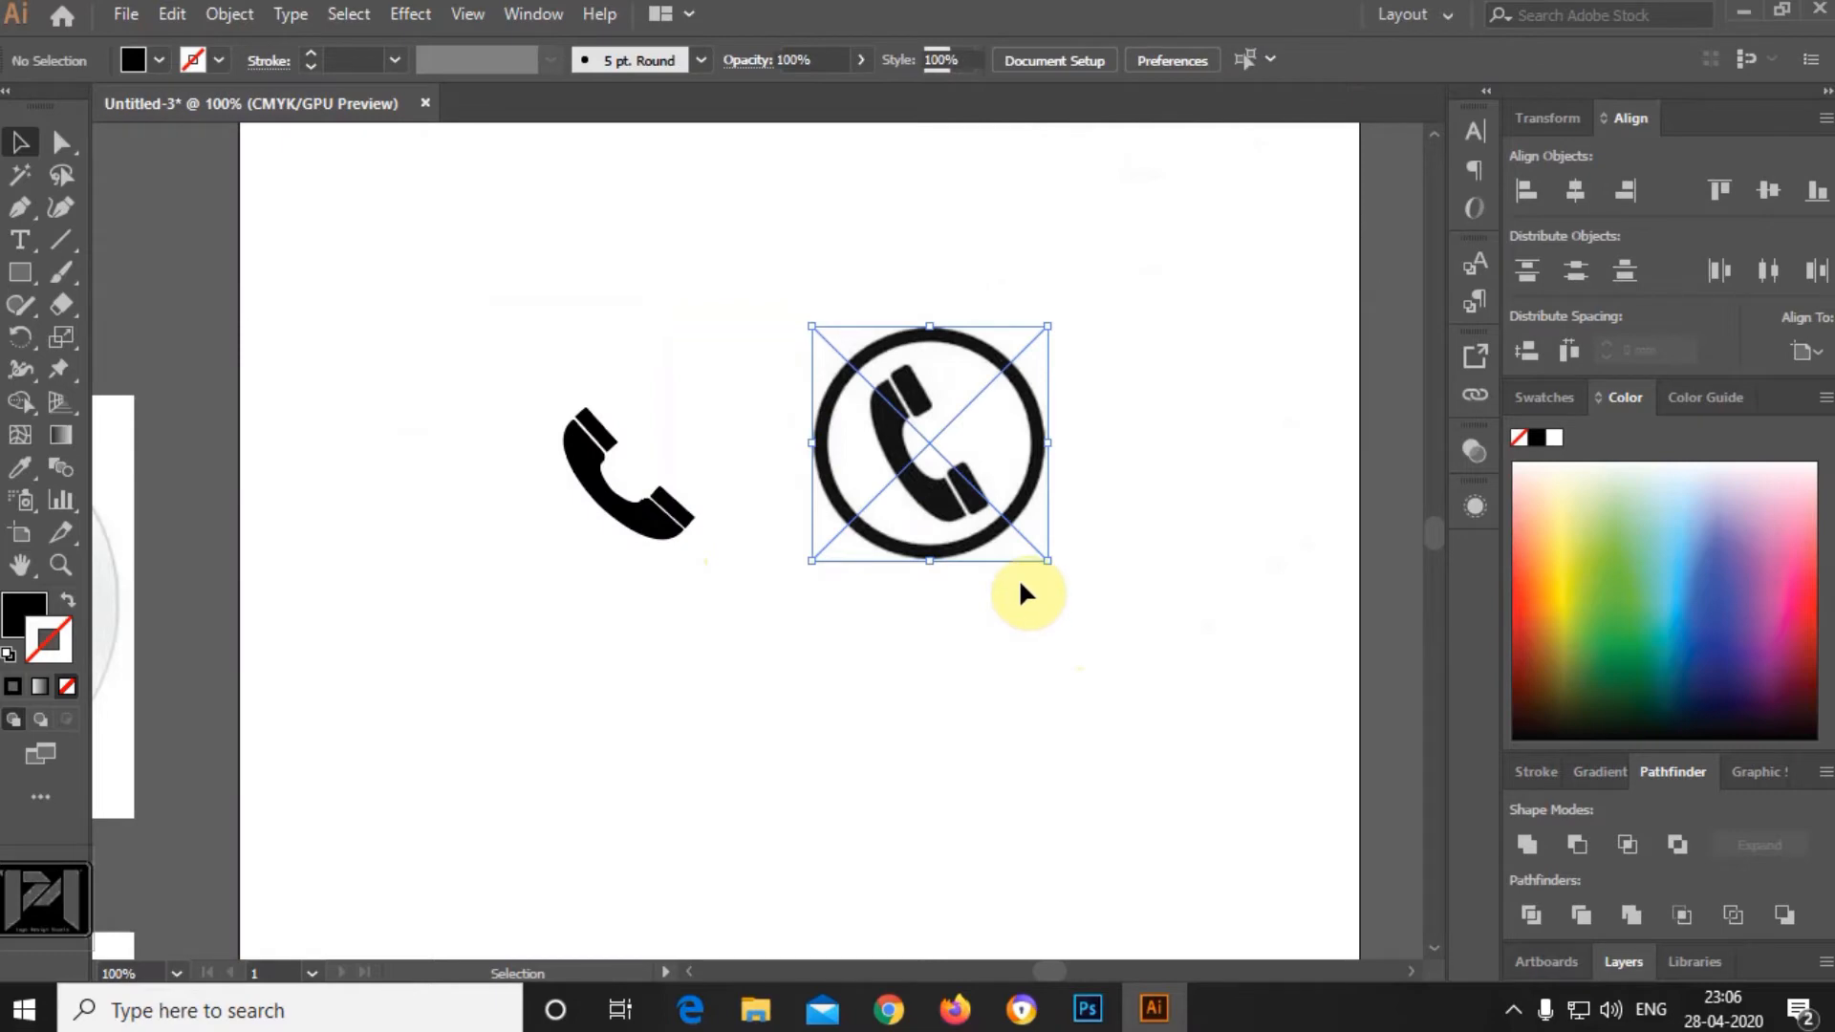
key("Delete")
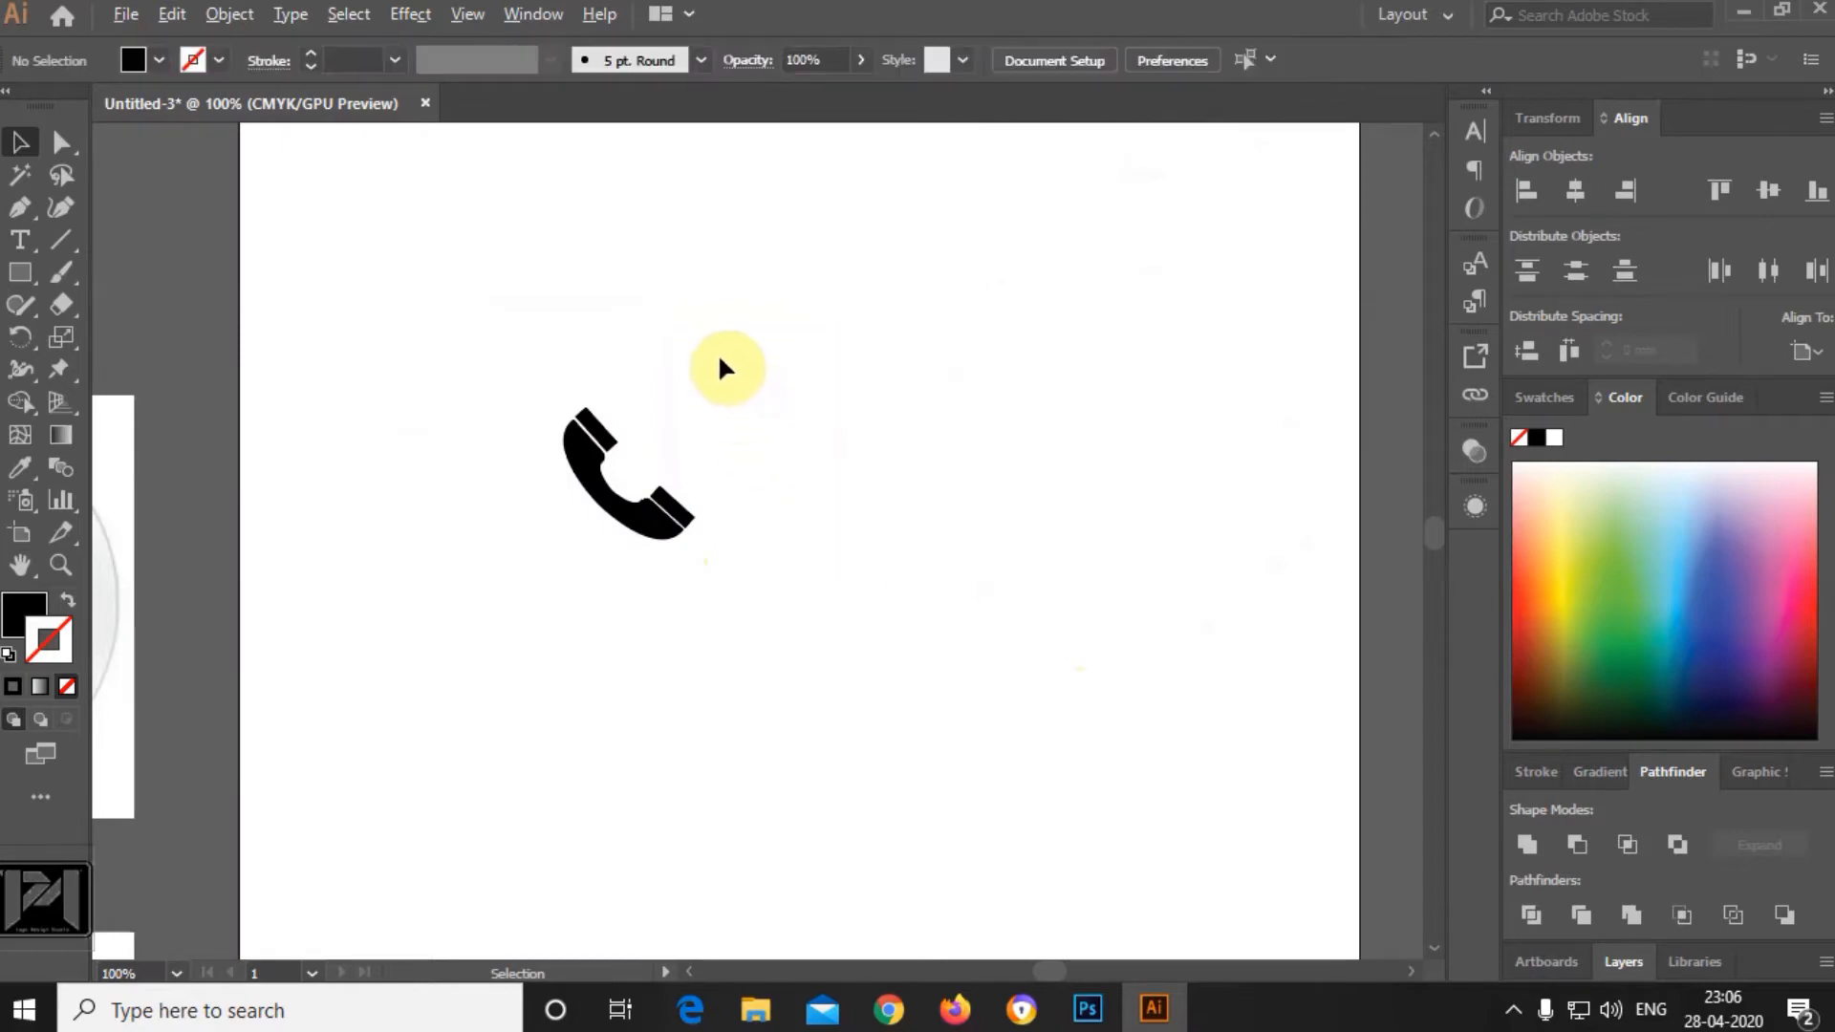
Rotate the handset group slightly clockwise so it stands more upright.
left_click_drag(507, 381, 731, 556)
left_click_drag(709, 401, 723, 416)
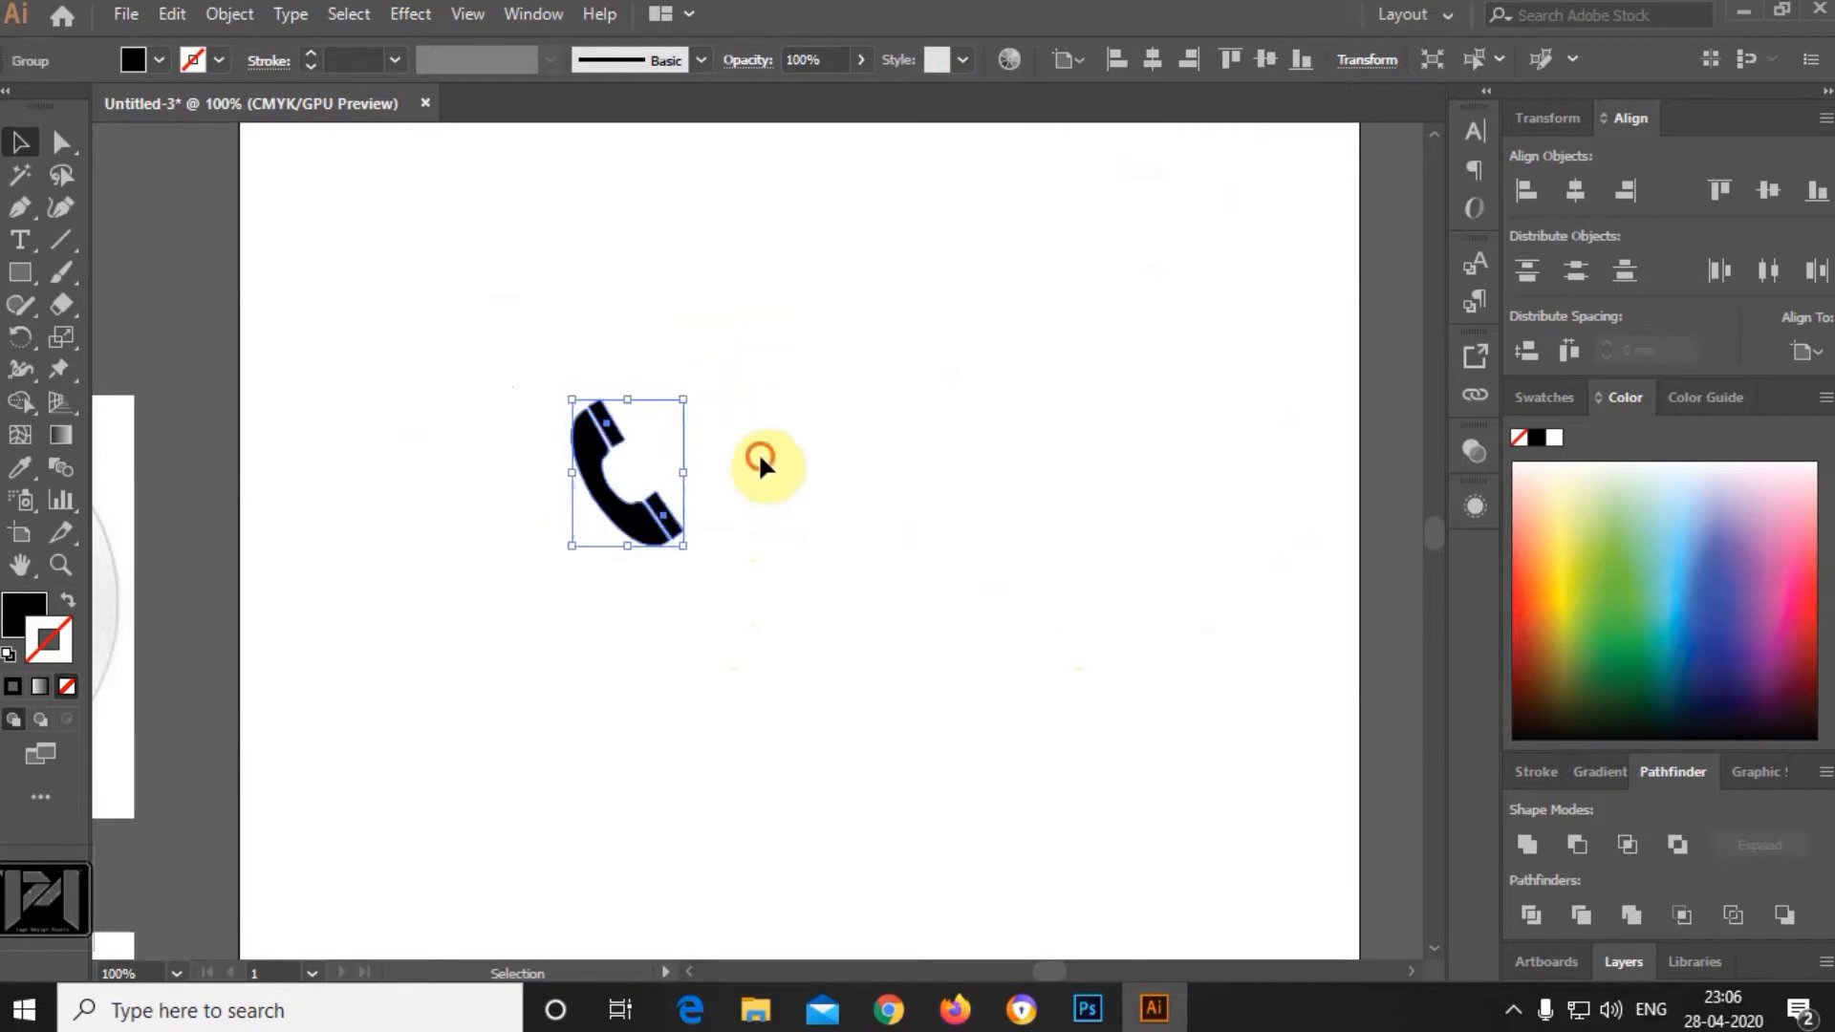
left_click(760, 457)
scroll(661, 419, "up", 1)
scroll(761, 472, "down", 1)
scroll(760, 473, "down", 2)
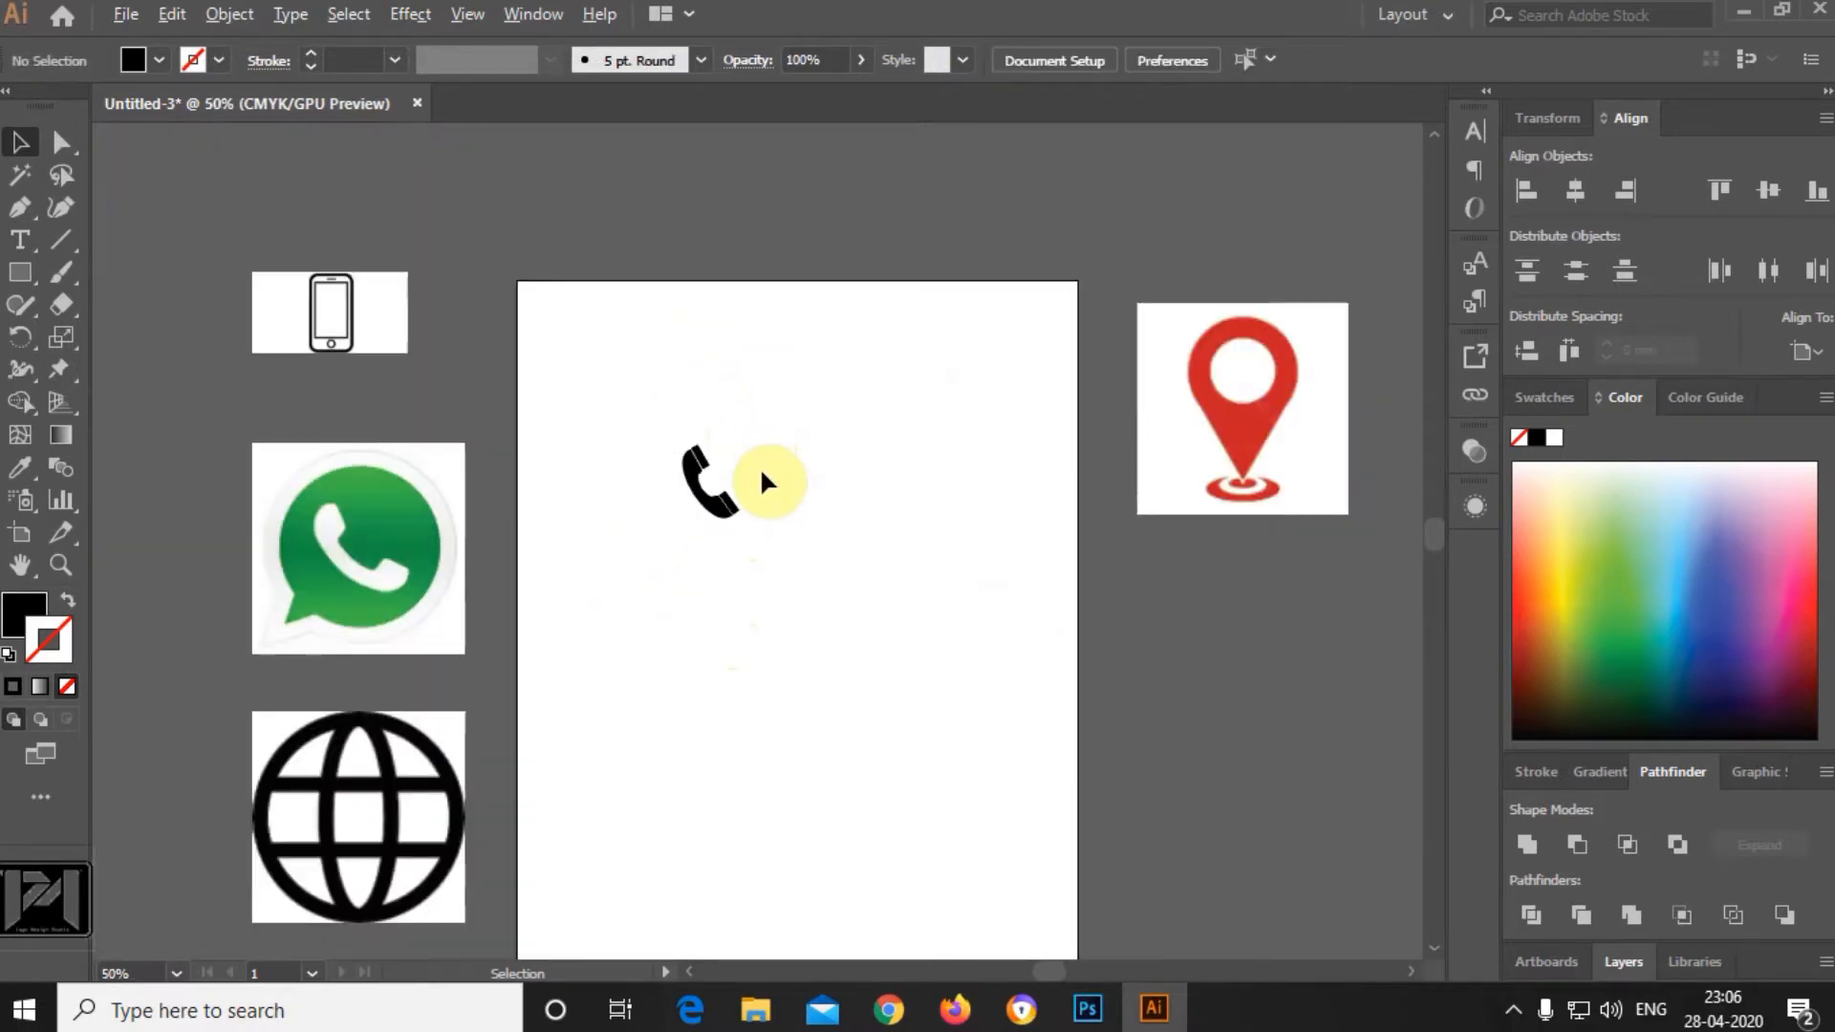
scroll(761, 424, "up", 3)
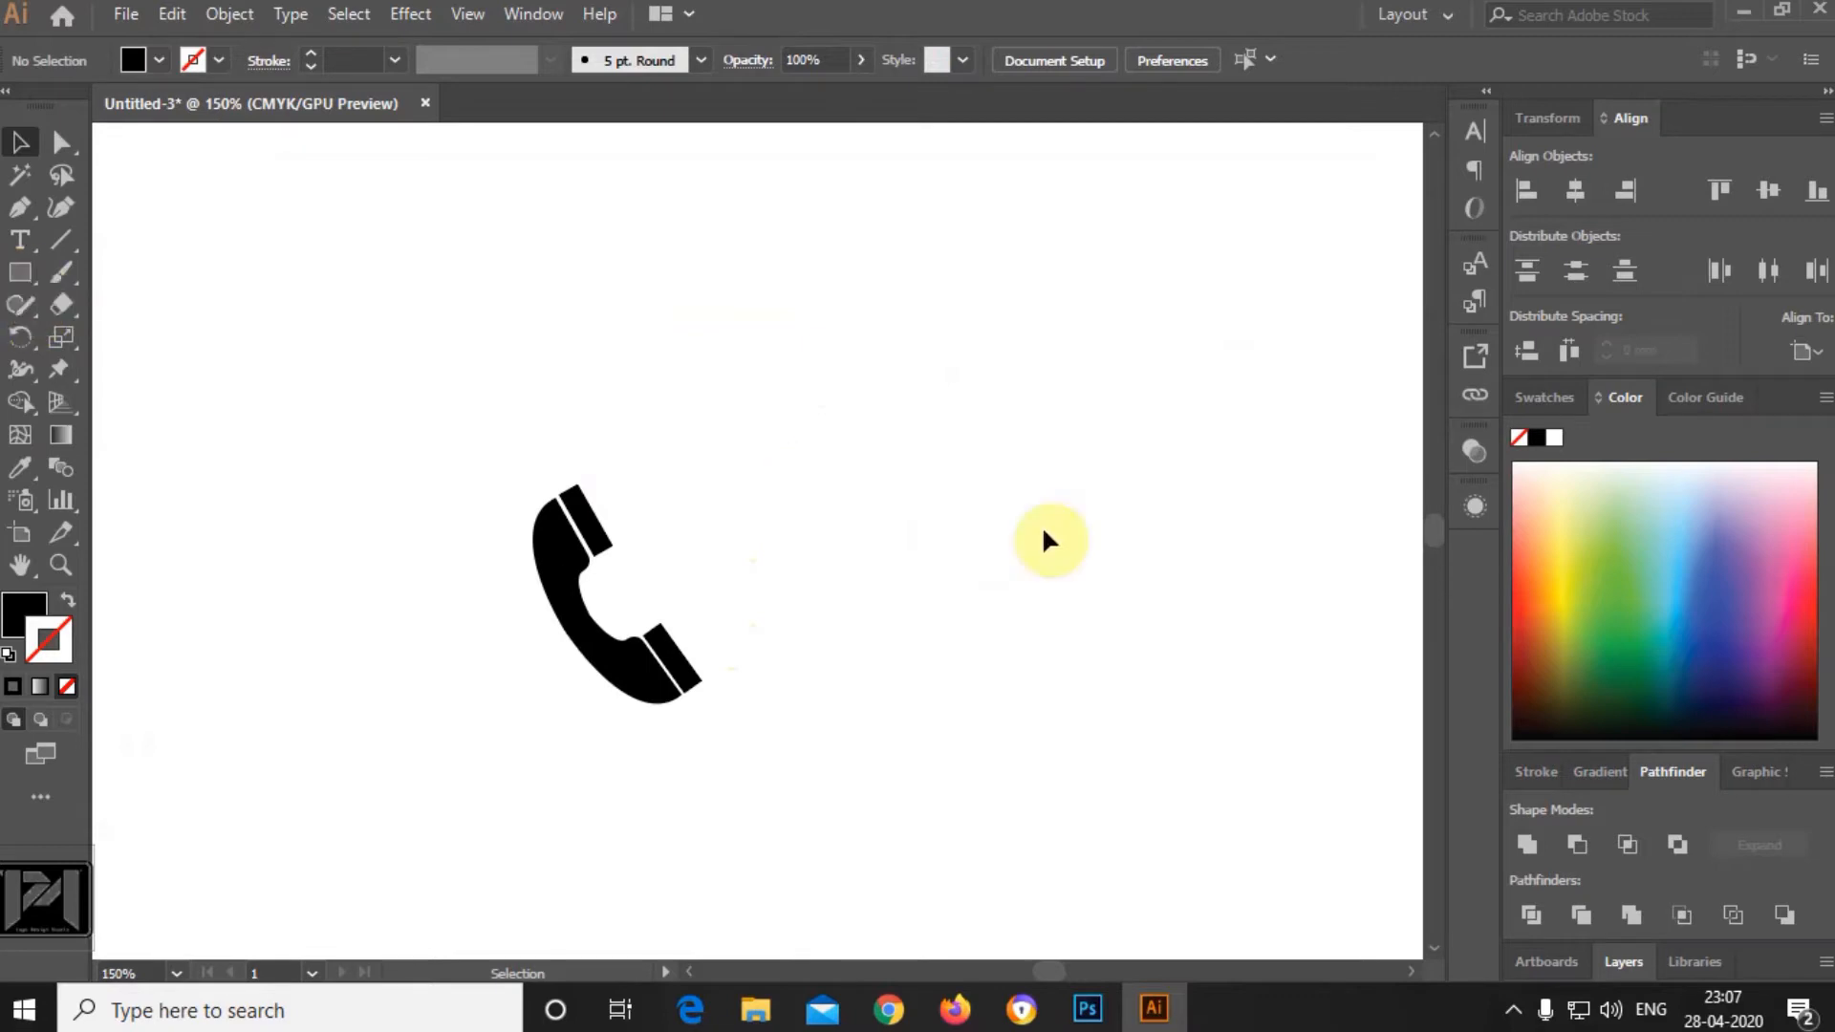
Create a black 60.6778 mm circle beside the handset and scale it proportionally to about half its size.
left_click_drag(23, 280, 122, 336)
left_click(833, 387)
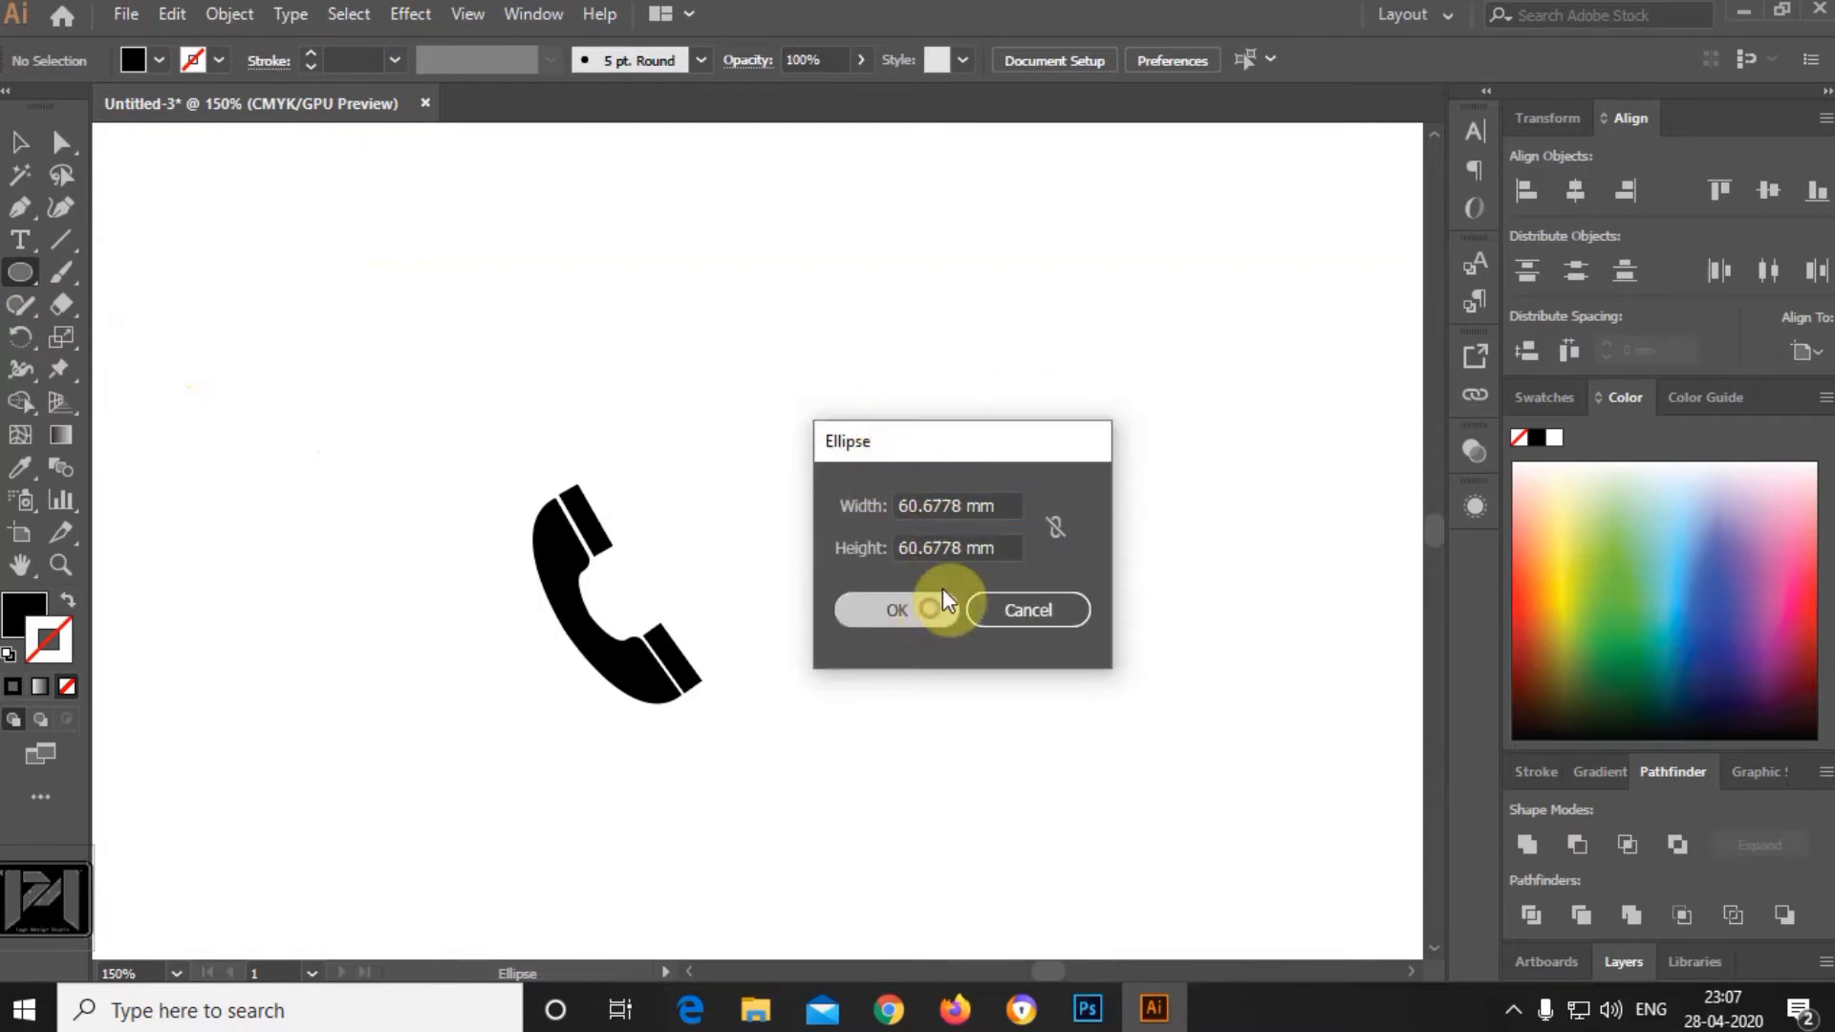
left_click(942, 593)
left_click_drag(1317, 387, 1063, 641)
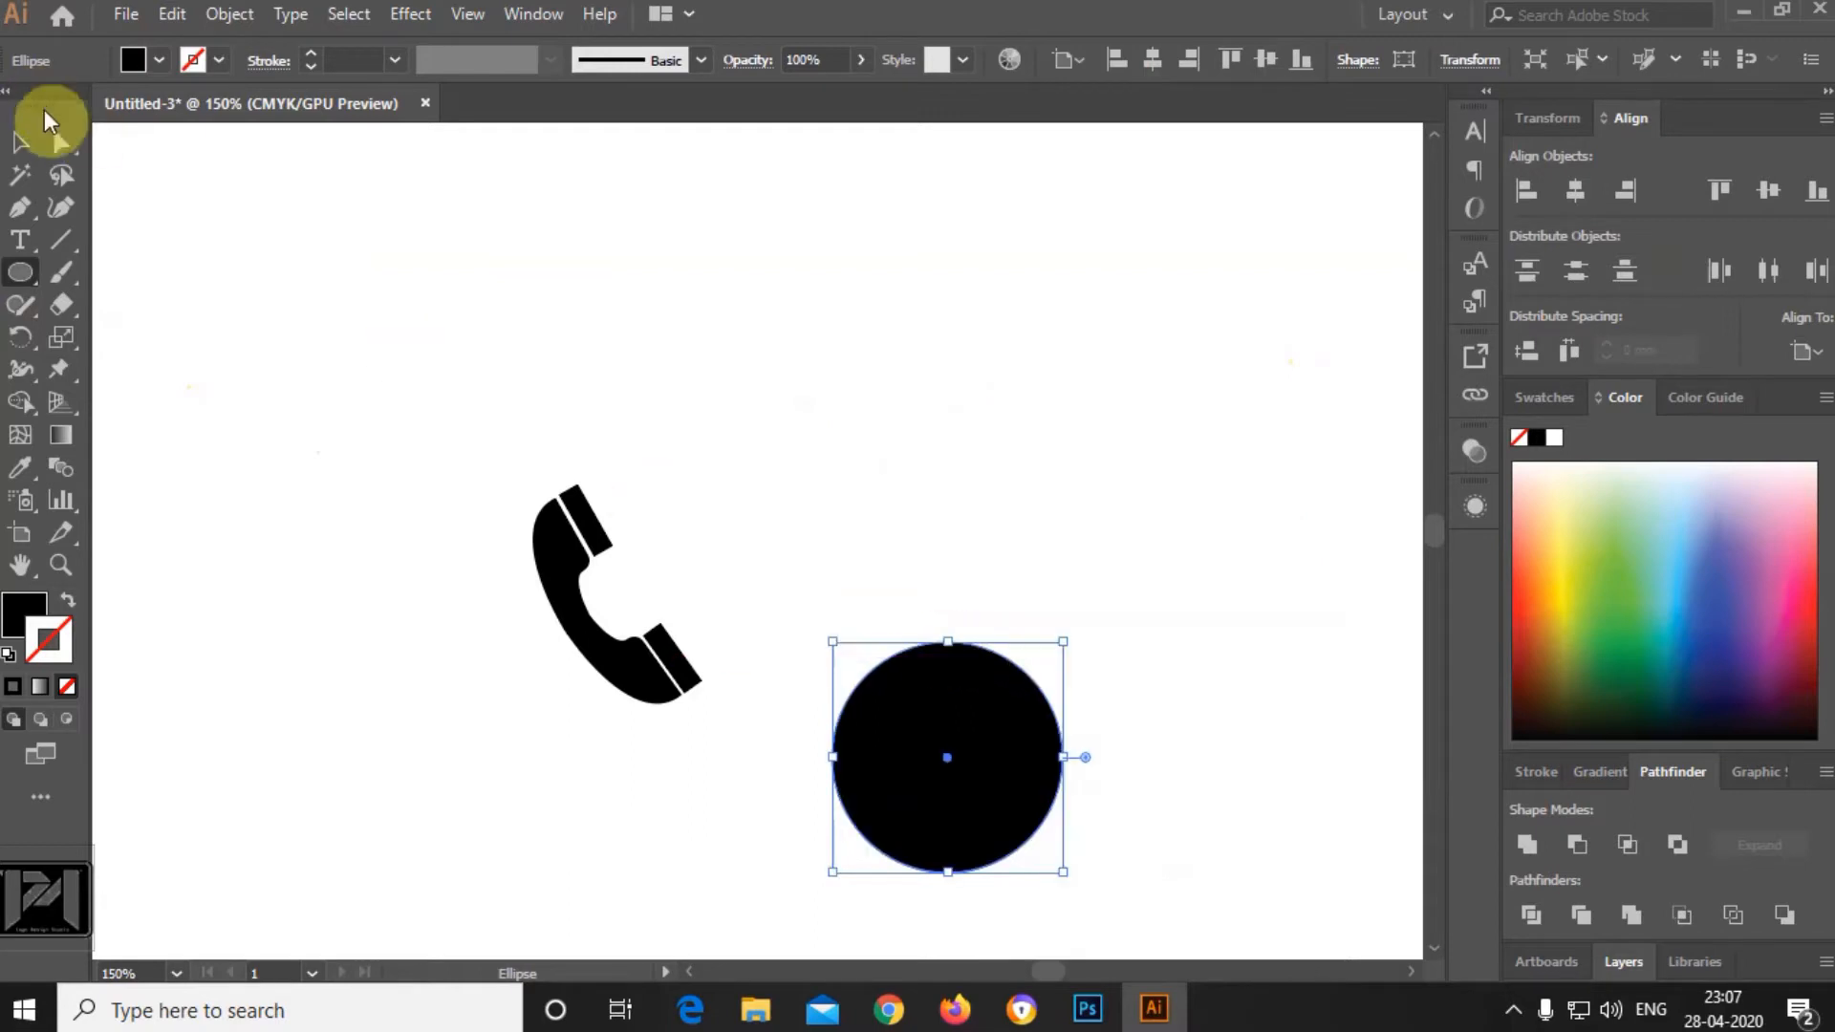
Duplicate the black circle, enlarge the two circles and overlap them so only a thin crescent shows at the upper right.
left_click(55, 132)
left_click_drag(934, 653, 990, 292)
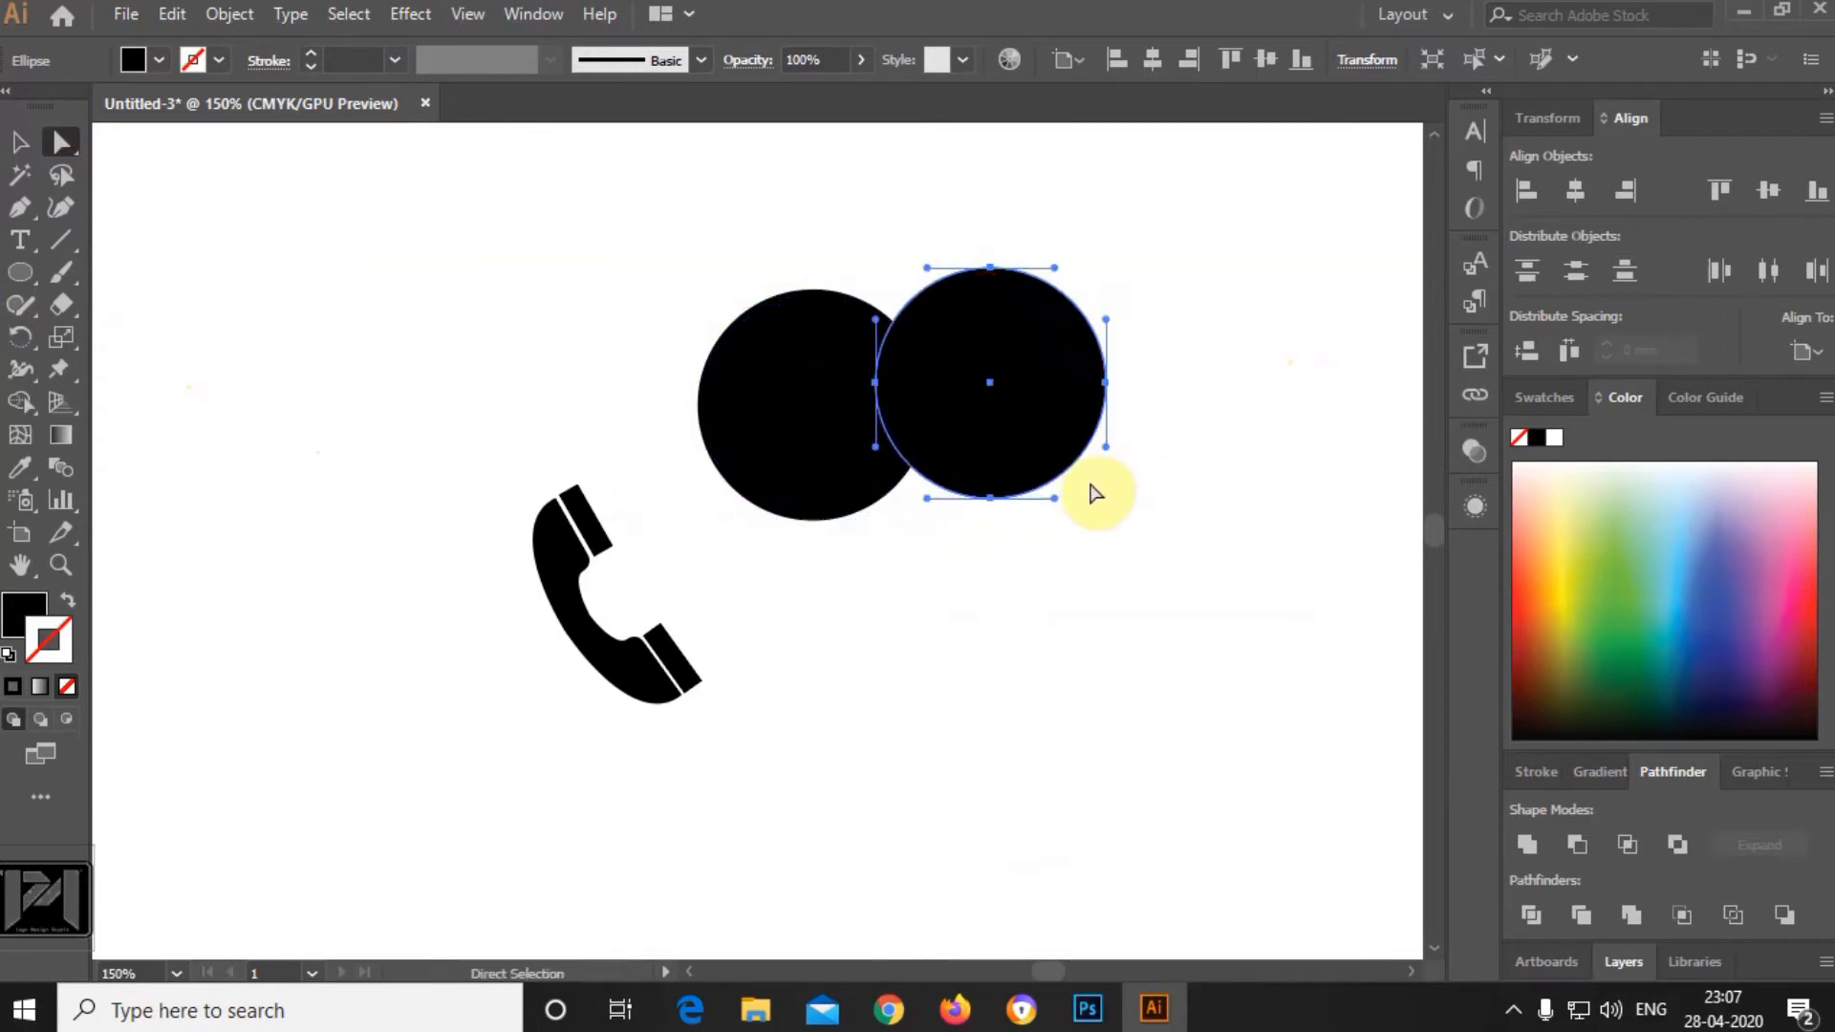
left_click(26, 147)
left_click_drag(1106, 494, 1135, 528)
left_click_drag(996, 341, 765, 383)
left_click_drag(922, 383, 915, 369)
left_click(1003, 395)
Give the front circle a green fill and no stroke.
left_click(894, 354)
left_click(1609, 553)
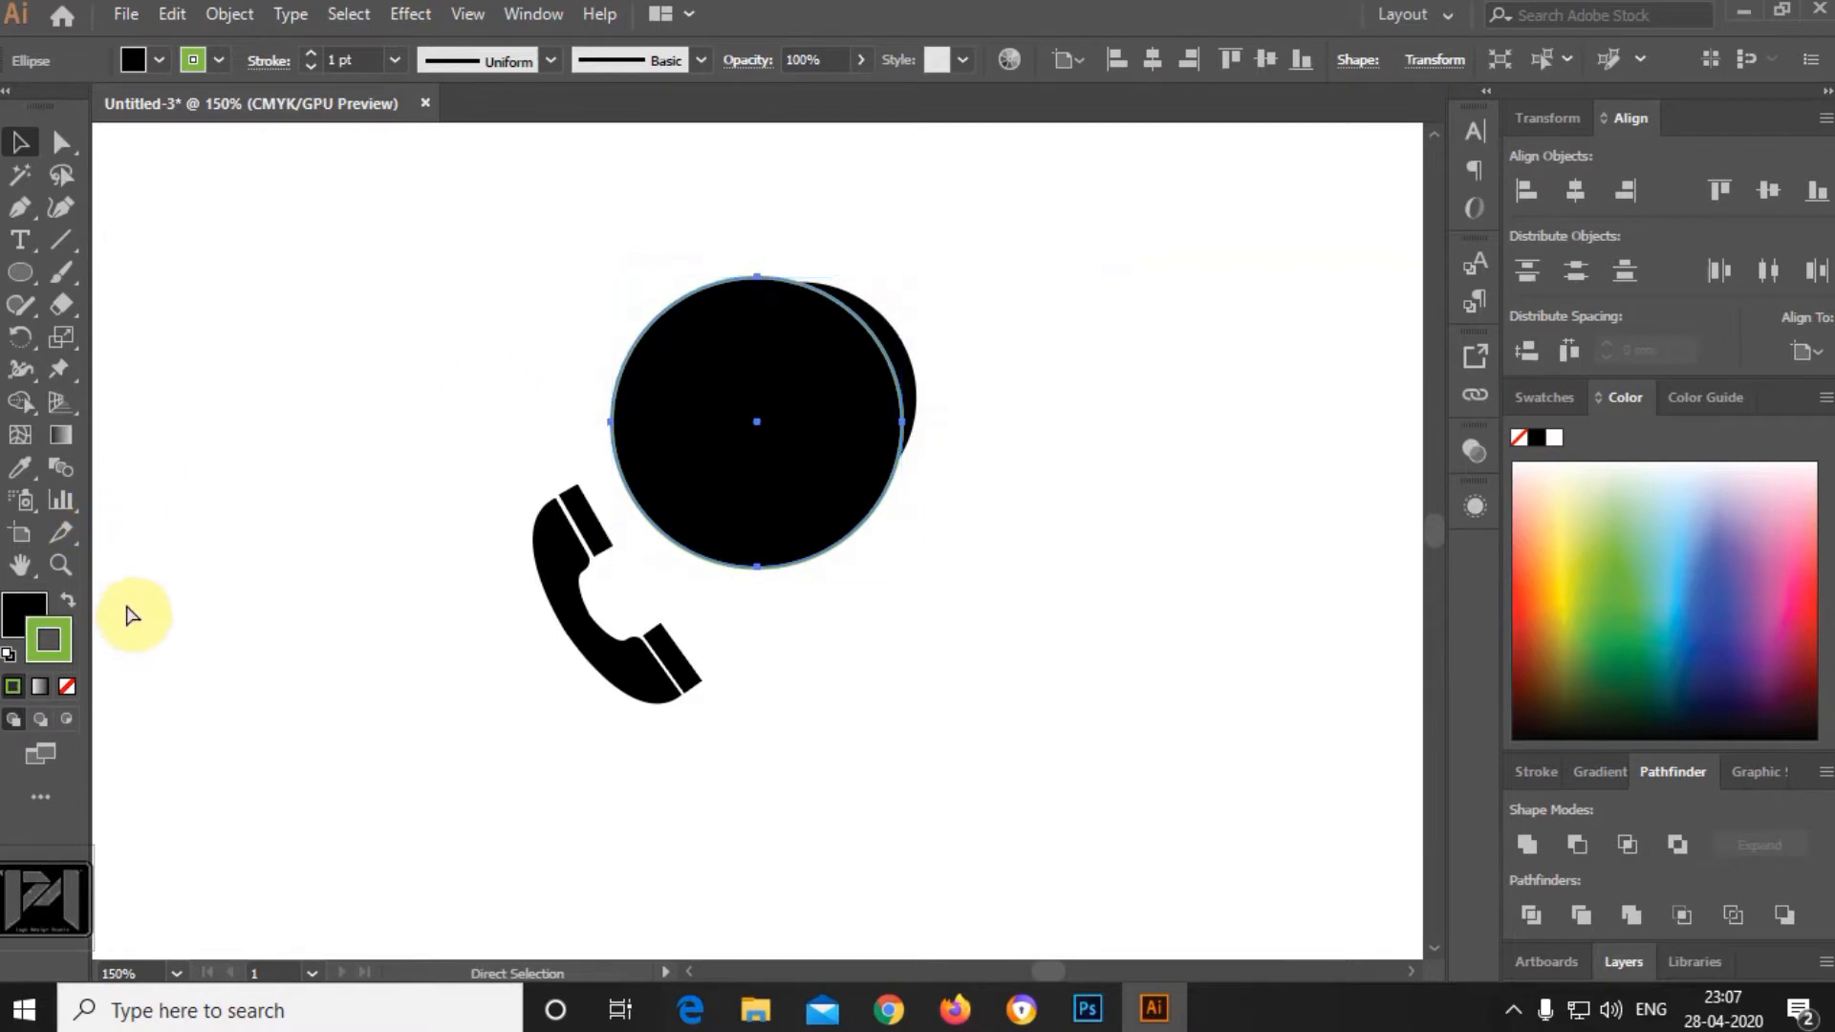
key("slash")
left_click(1597, 612)
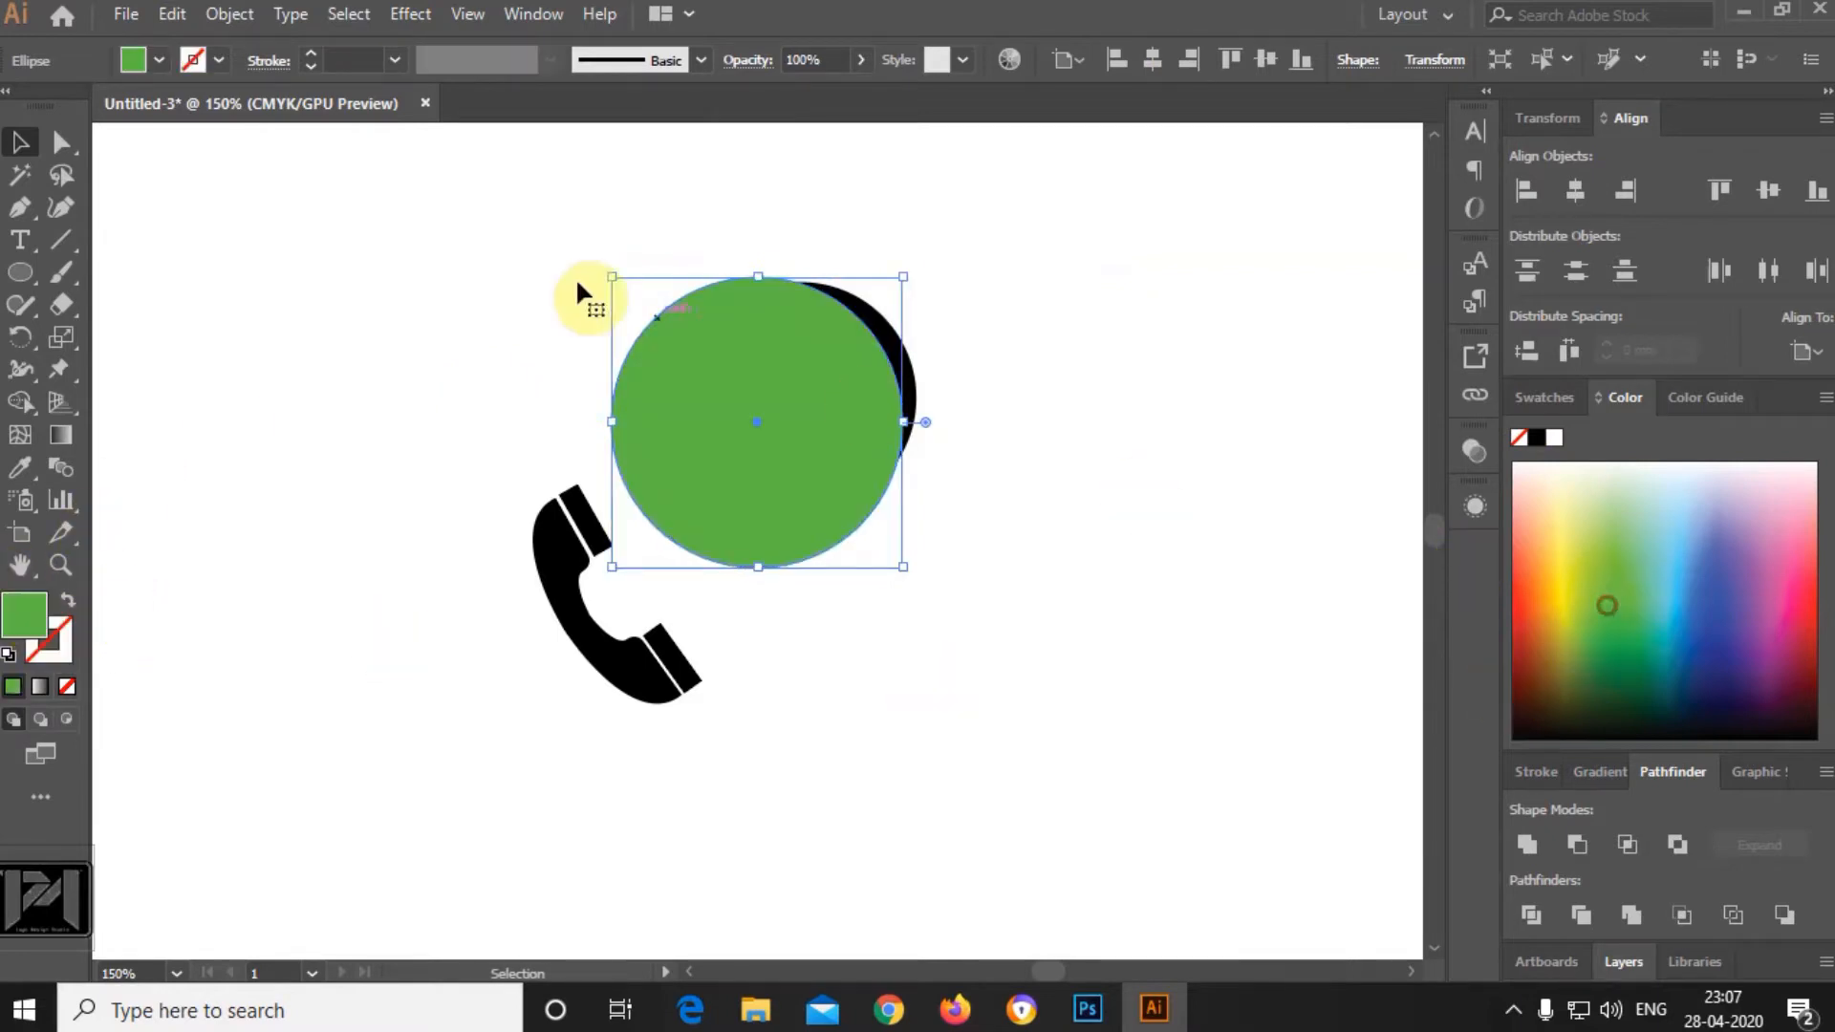
Subtract the green circle from the black one with Minus Front, leaving a thin crescent.
left_click(60, 143)
left_click(1006, 409)
scroll(877, 336, "up", 3)
left_click_drag(868, 420, 921, 441)
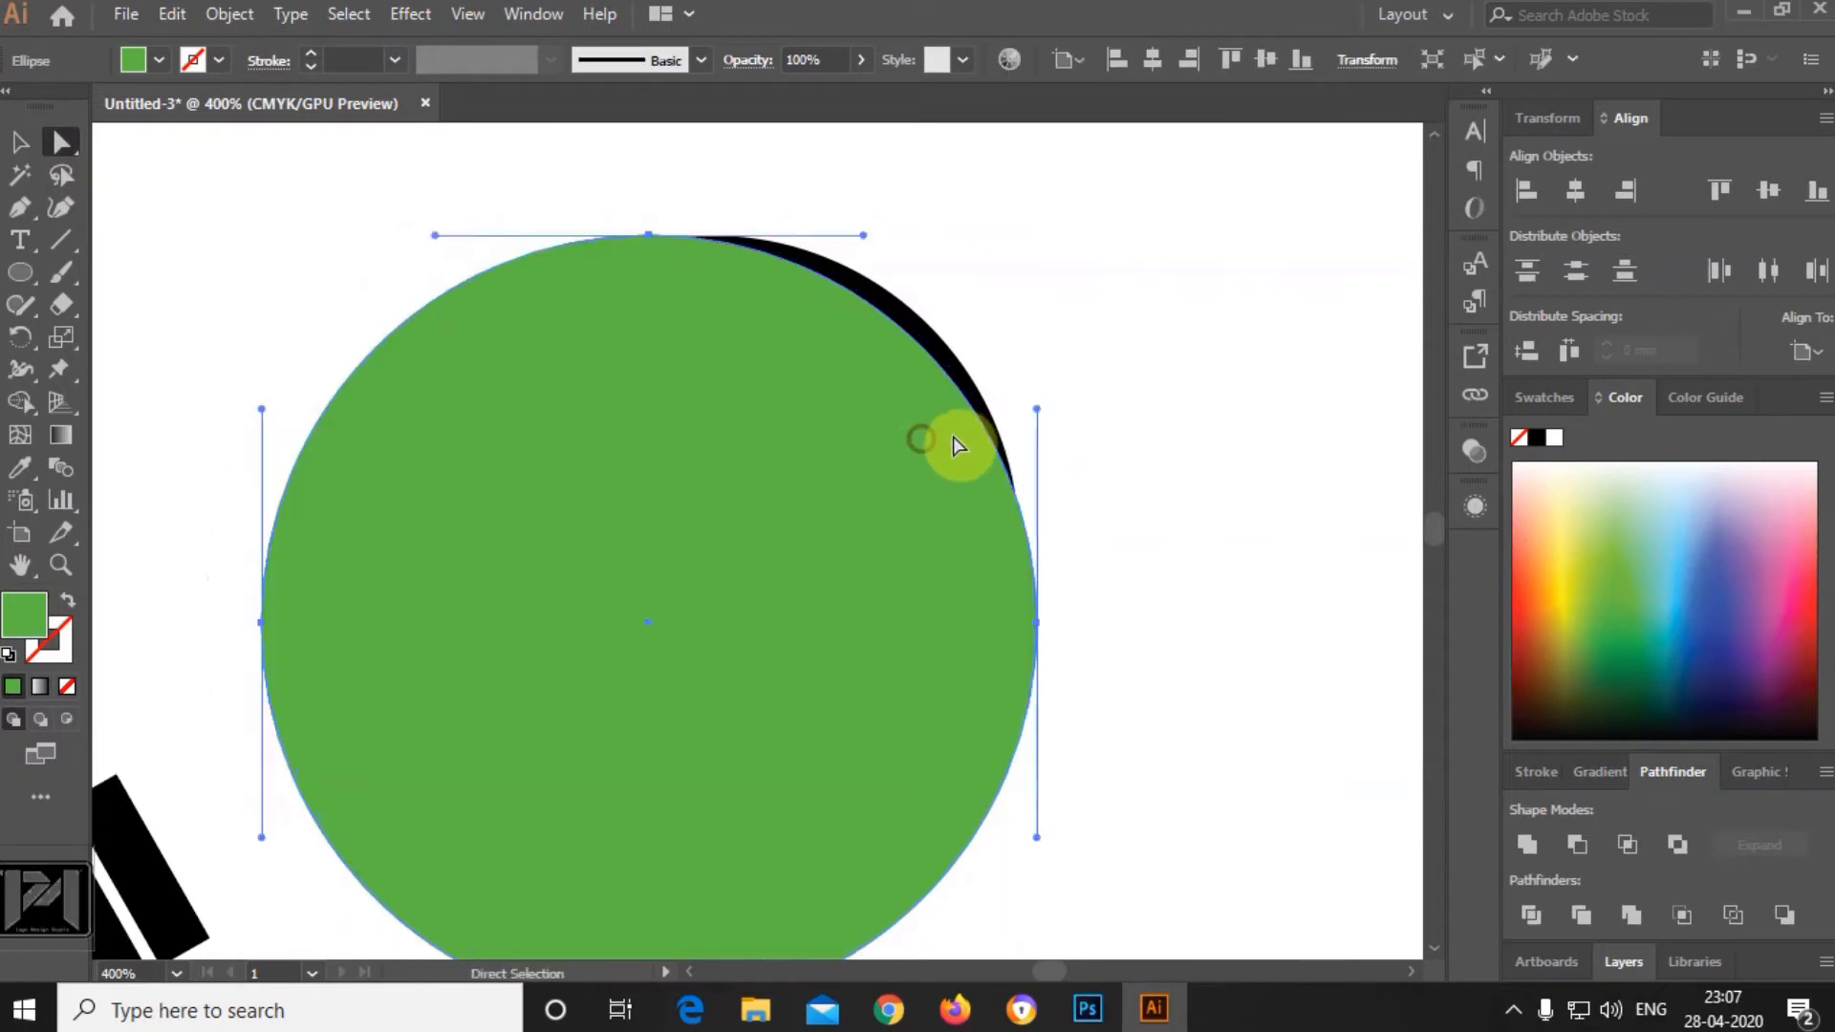
left_click(942, 355, "shift")
left_click(1575, 845)
left_click(1196, 520)
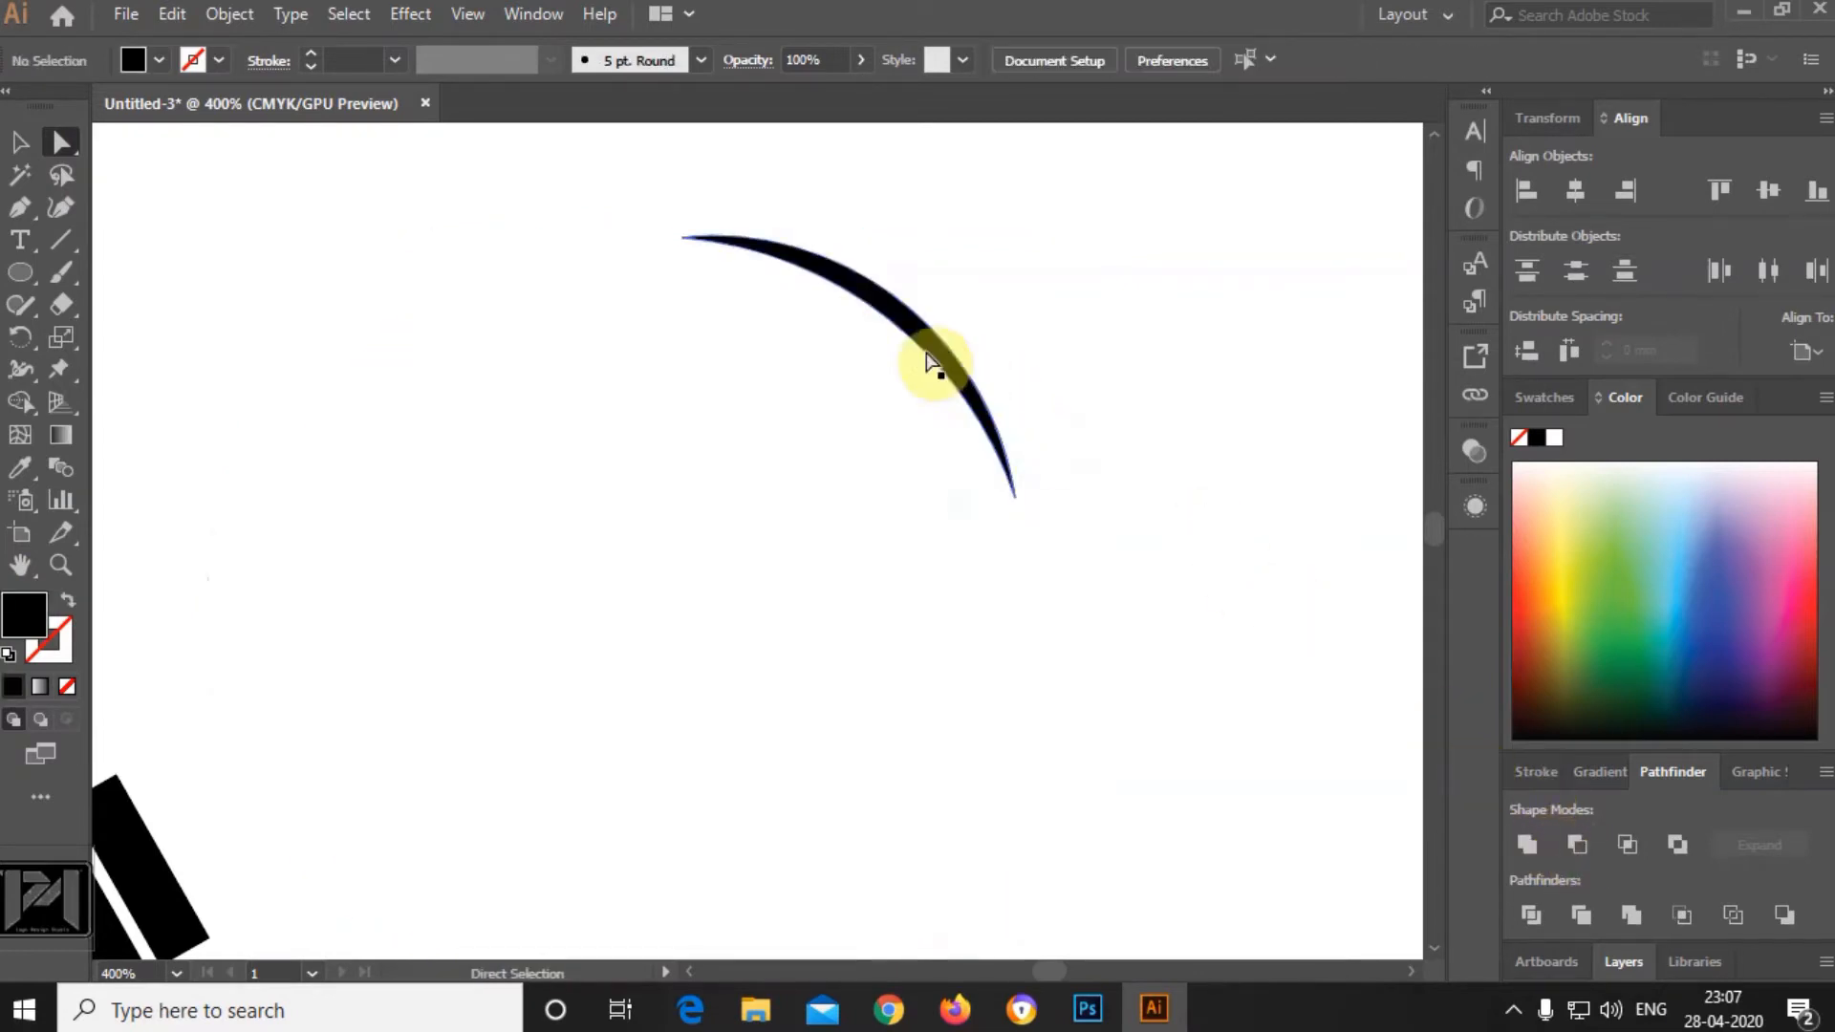
Scale down the crescent and arrange three nested copies as sound waves beside the handset's upper earpiece.
left_click(19, 143)
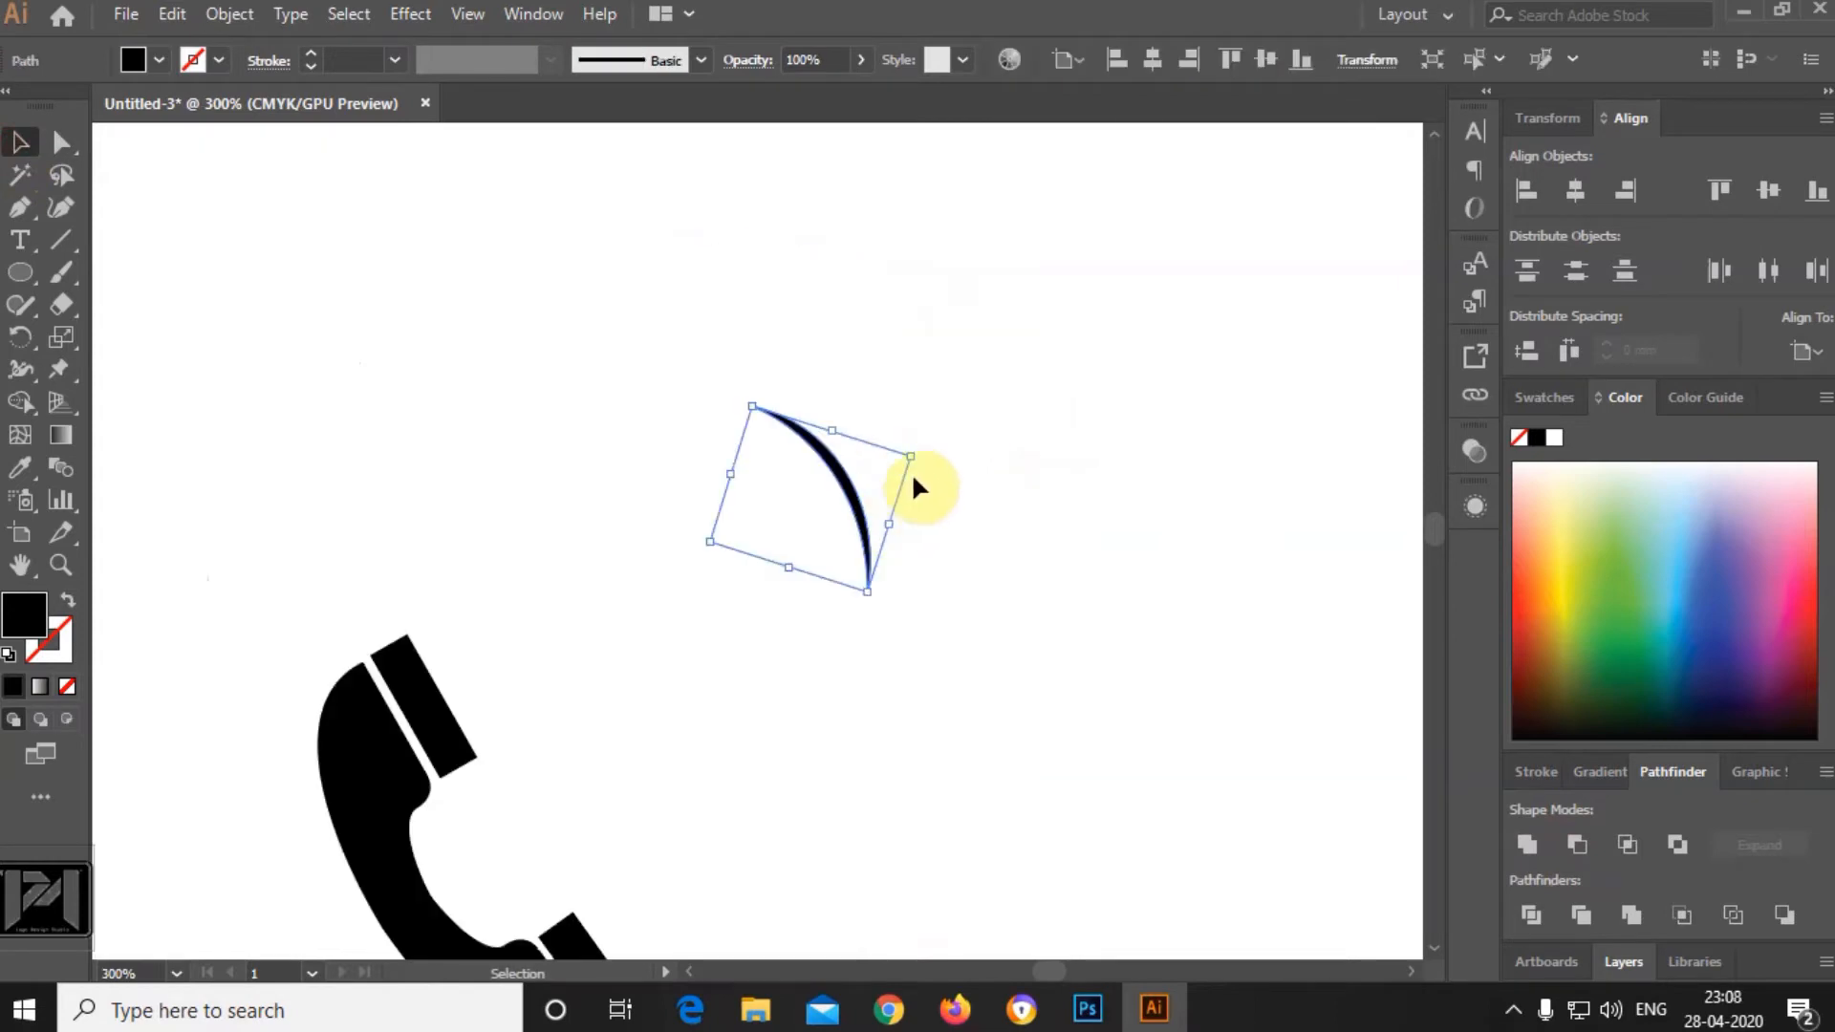
left_click_drag(913, 453, 718, 669)
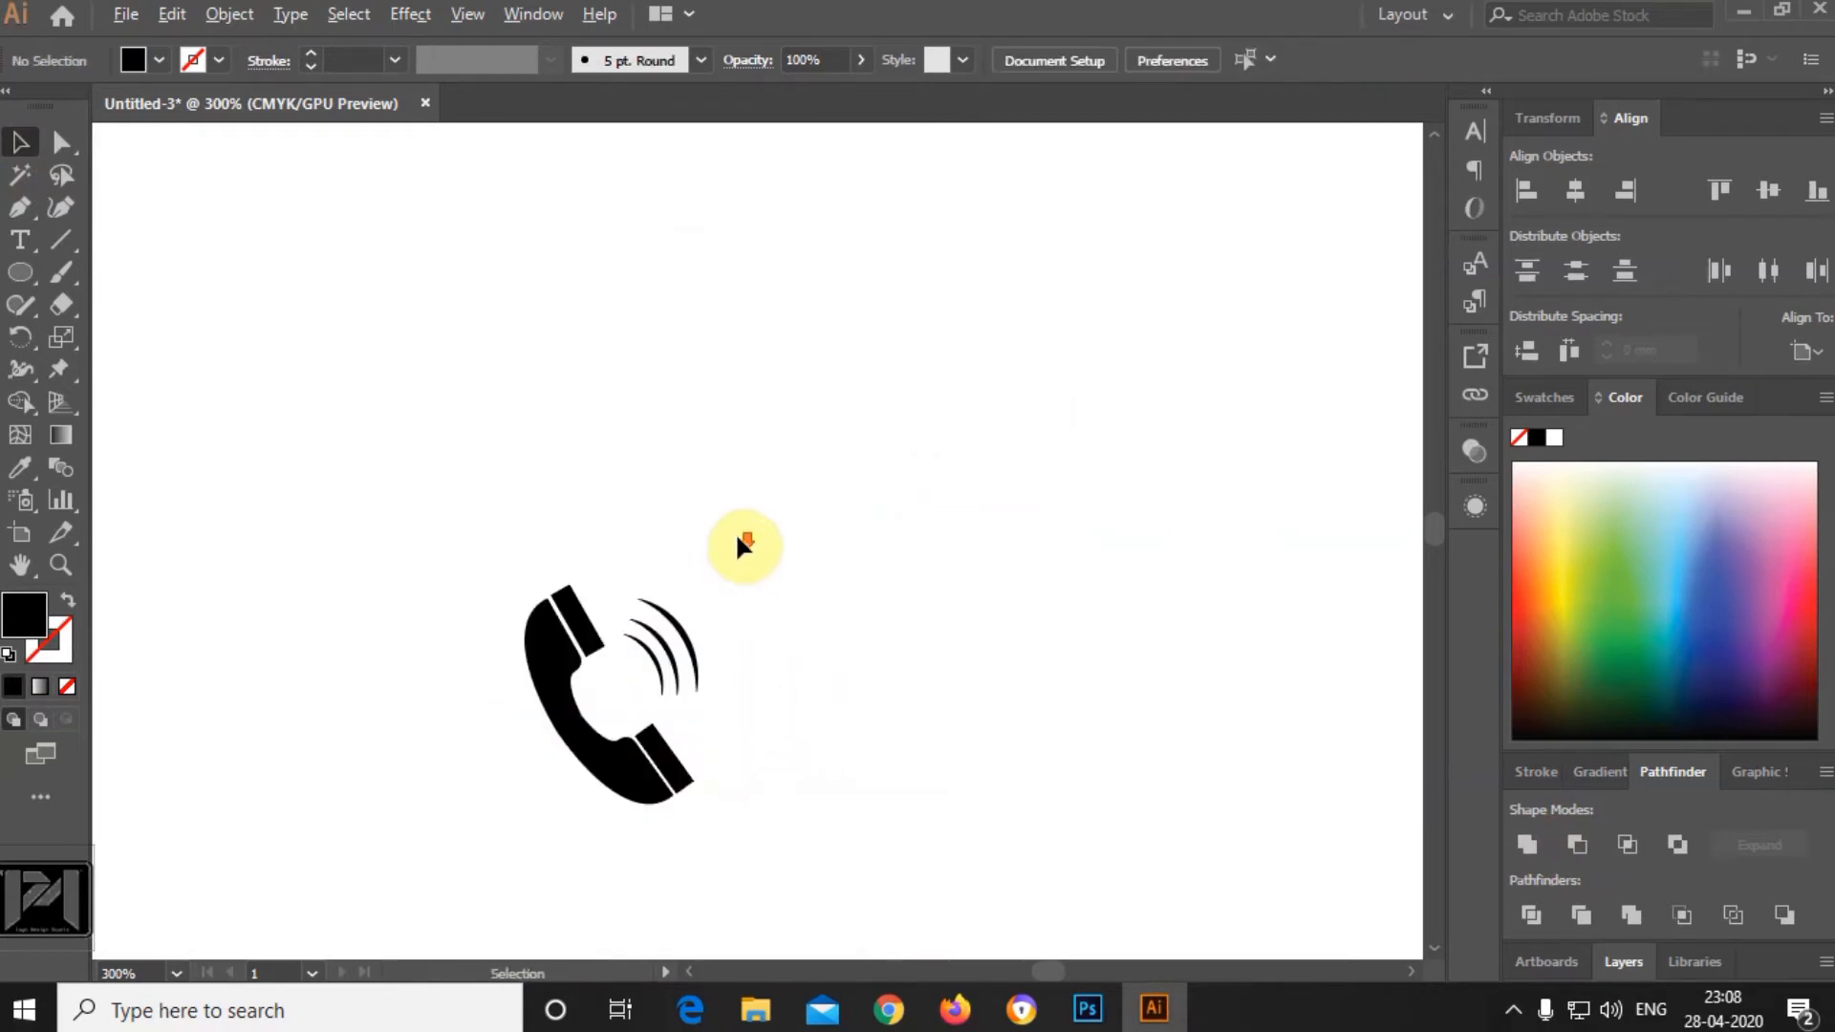
Move the handset together with its three wave arcs nearer the artboard's upper edge.
key("ctrl+1")
left_click_drag(541, 545, 731, 779)
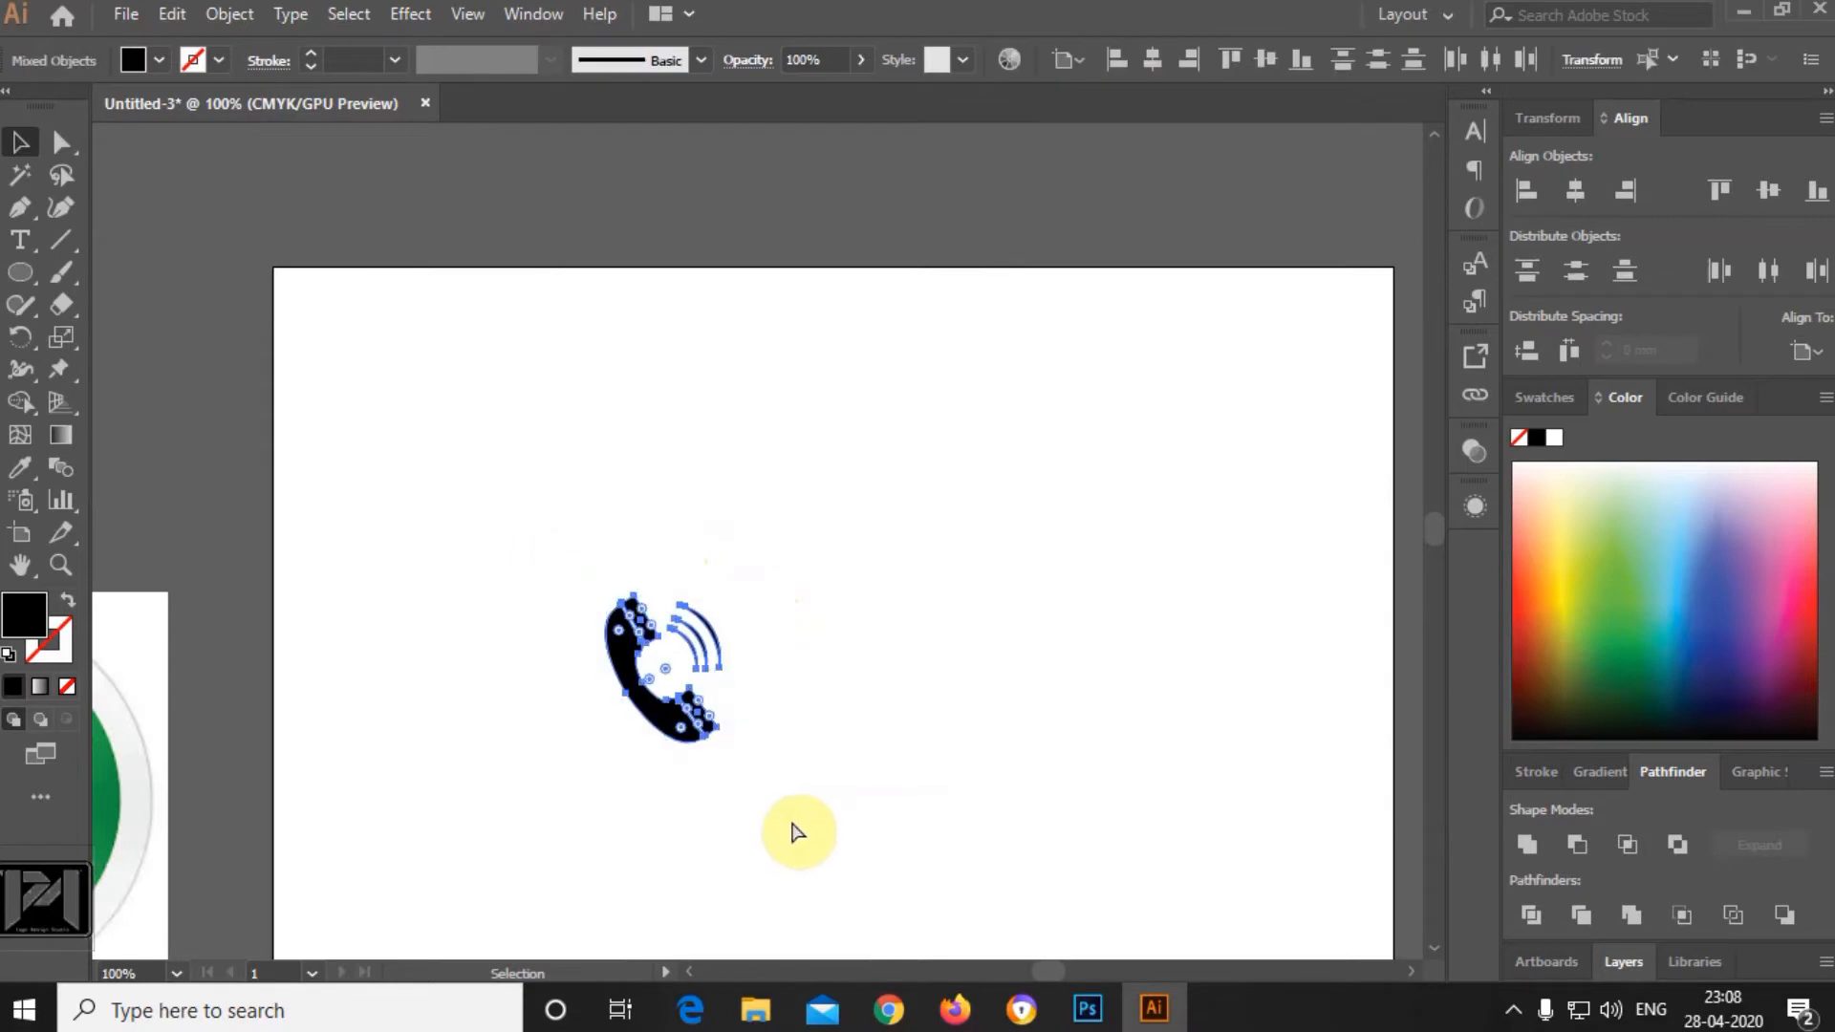
key("ctrl+g")
left_click_drag(694, 718, 640, 462)
left_click(962, 599)
Thicken the outermost wave arc by pulling both direction handles of its outer curve outward.
left_click(698, 392)
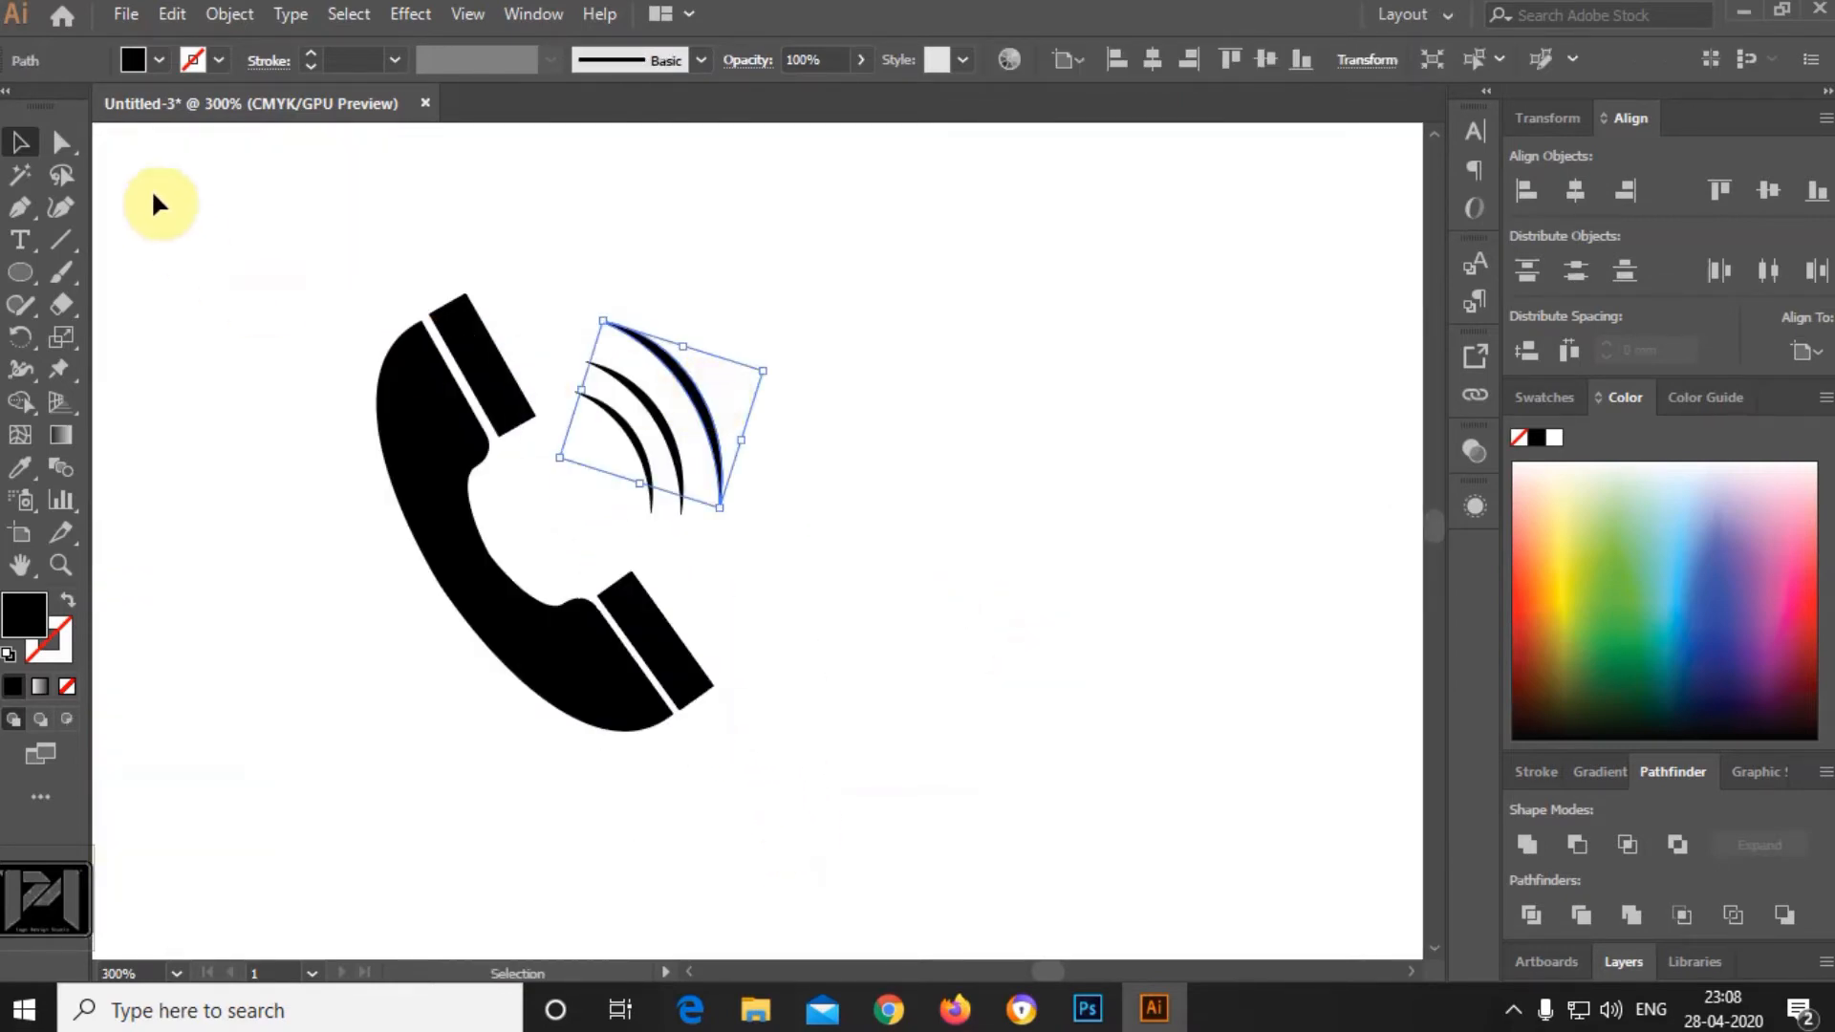
left_click(61, 142)
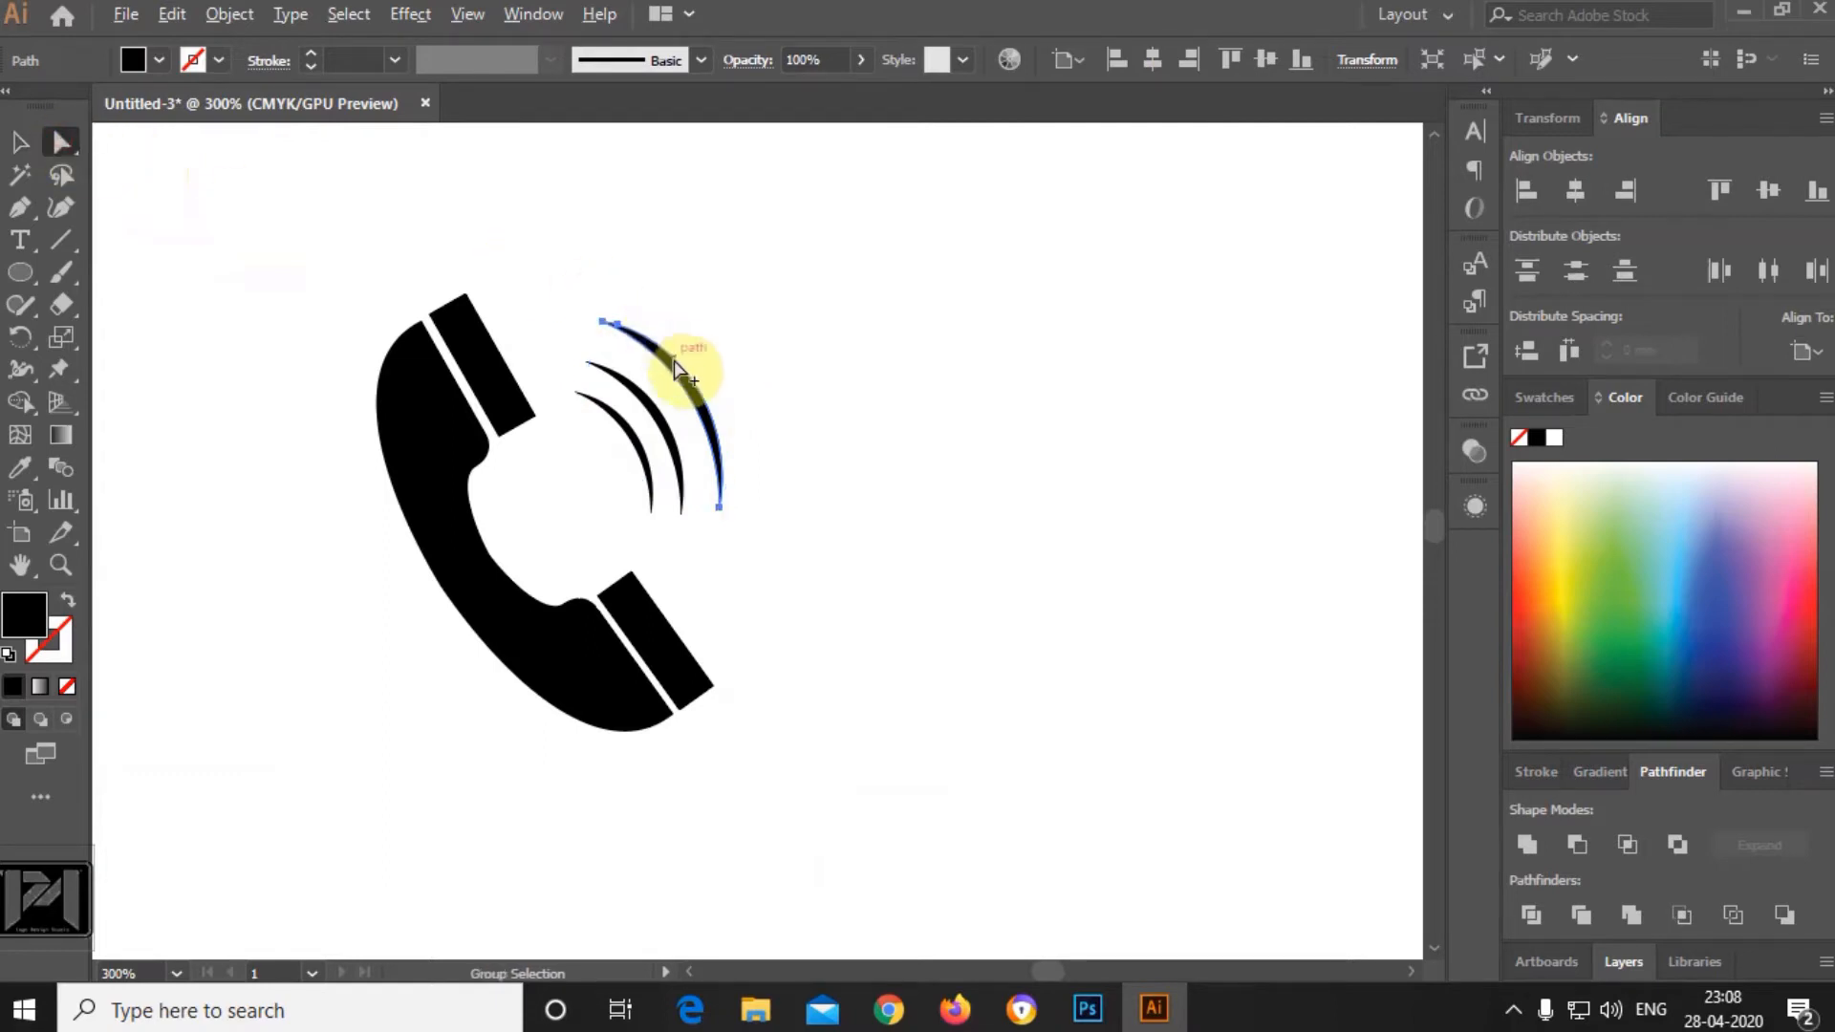
scroll(674, 360, "up", 2)
left_click(559, 302)
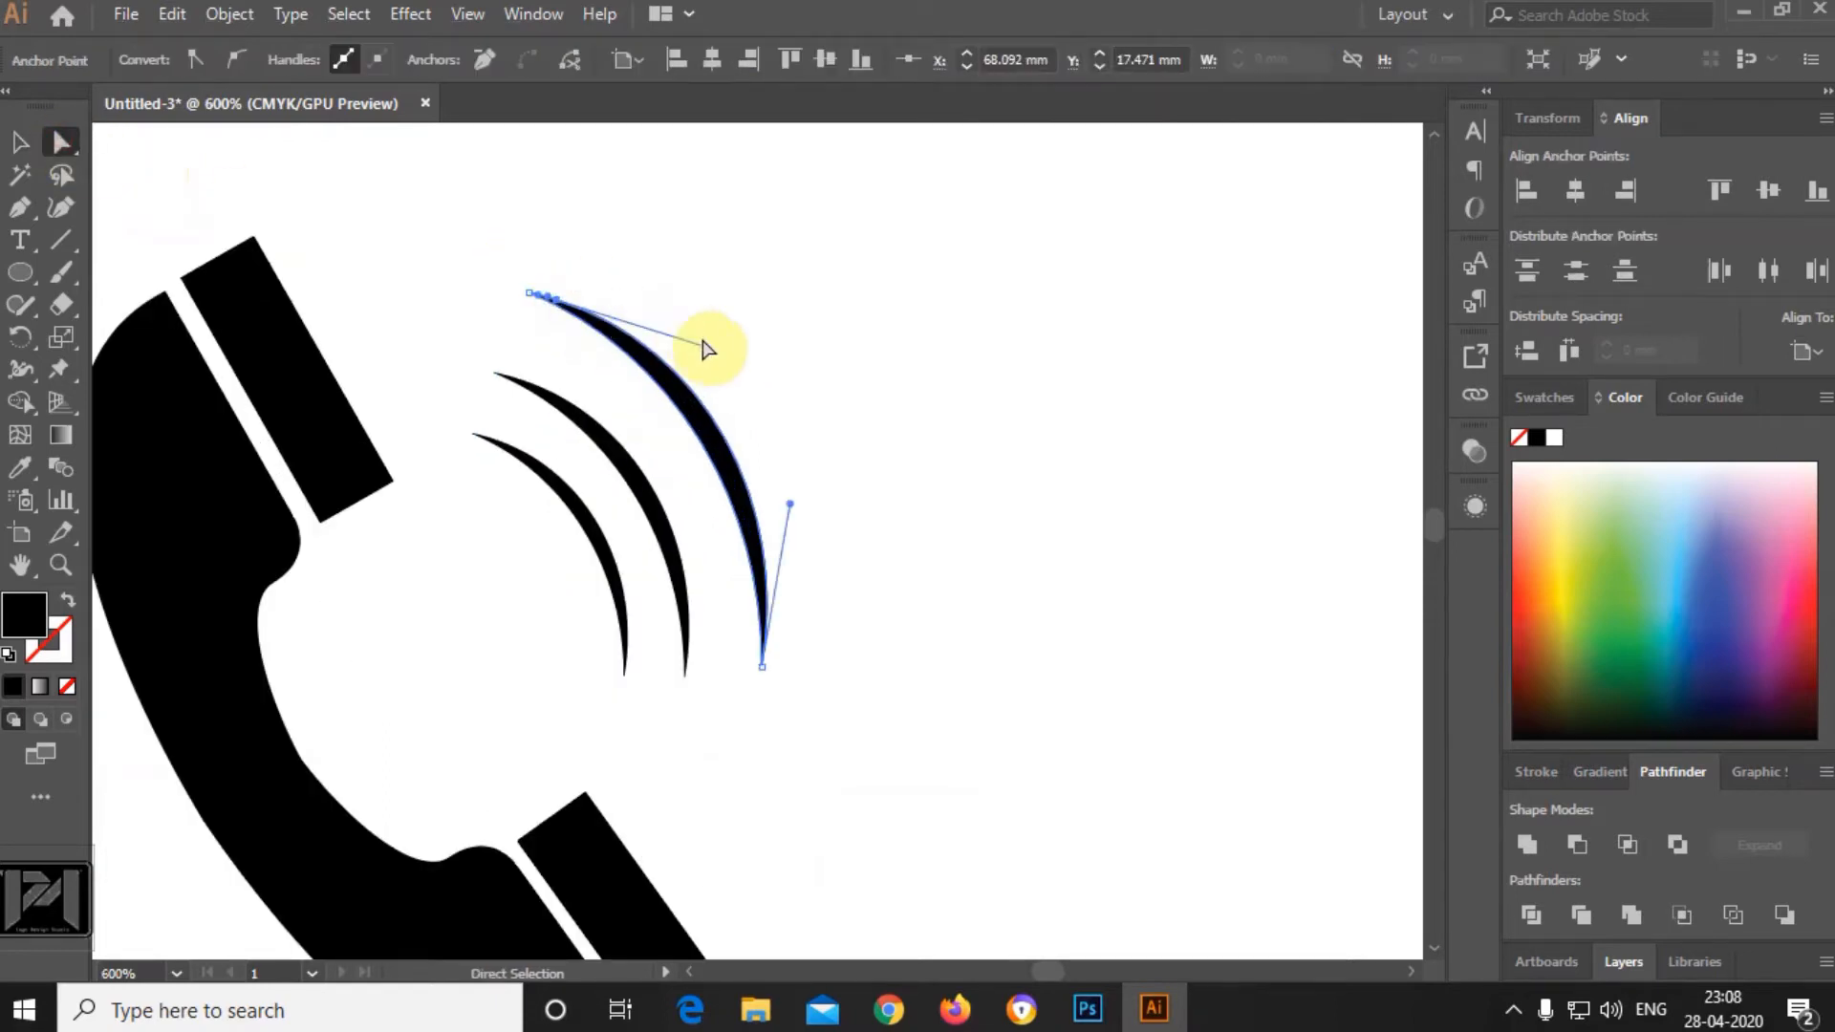
left_click_drag(705, 346, 747, 303)
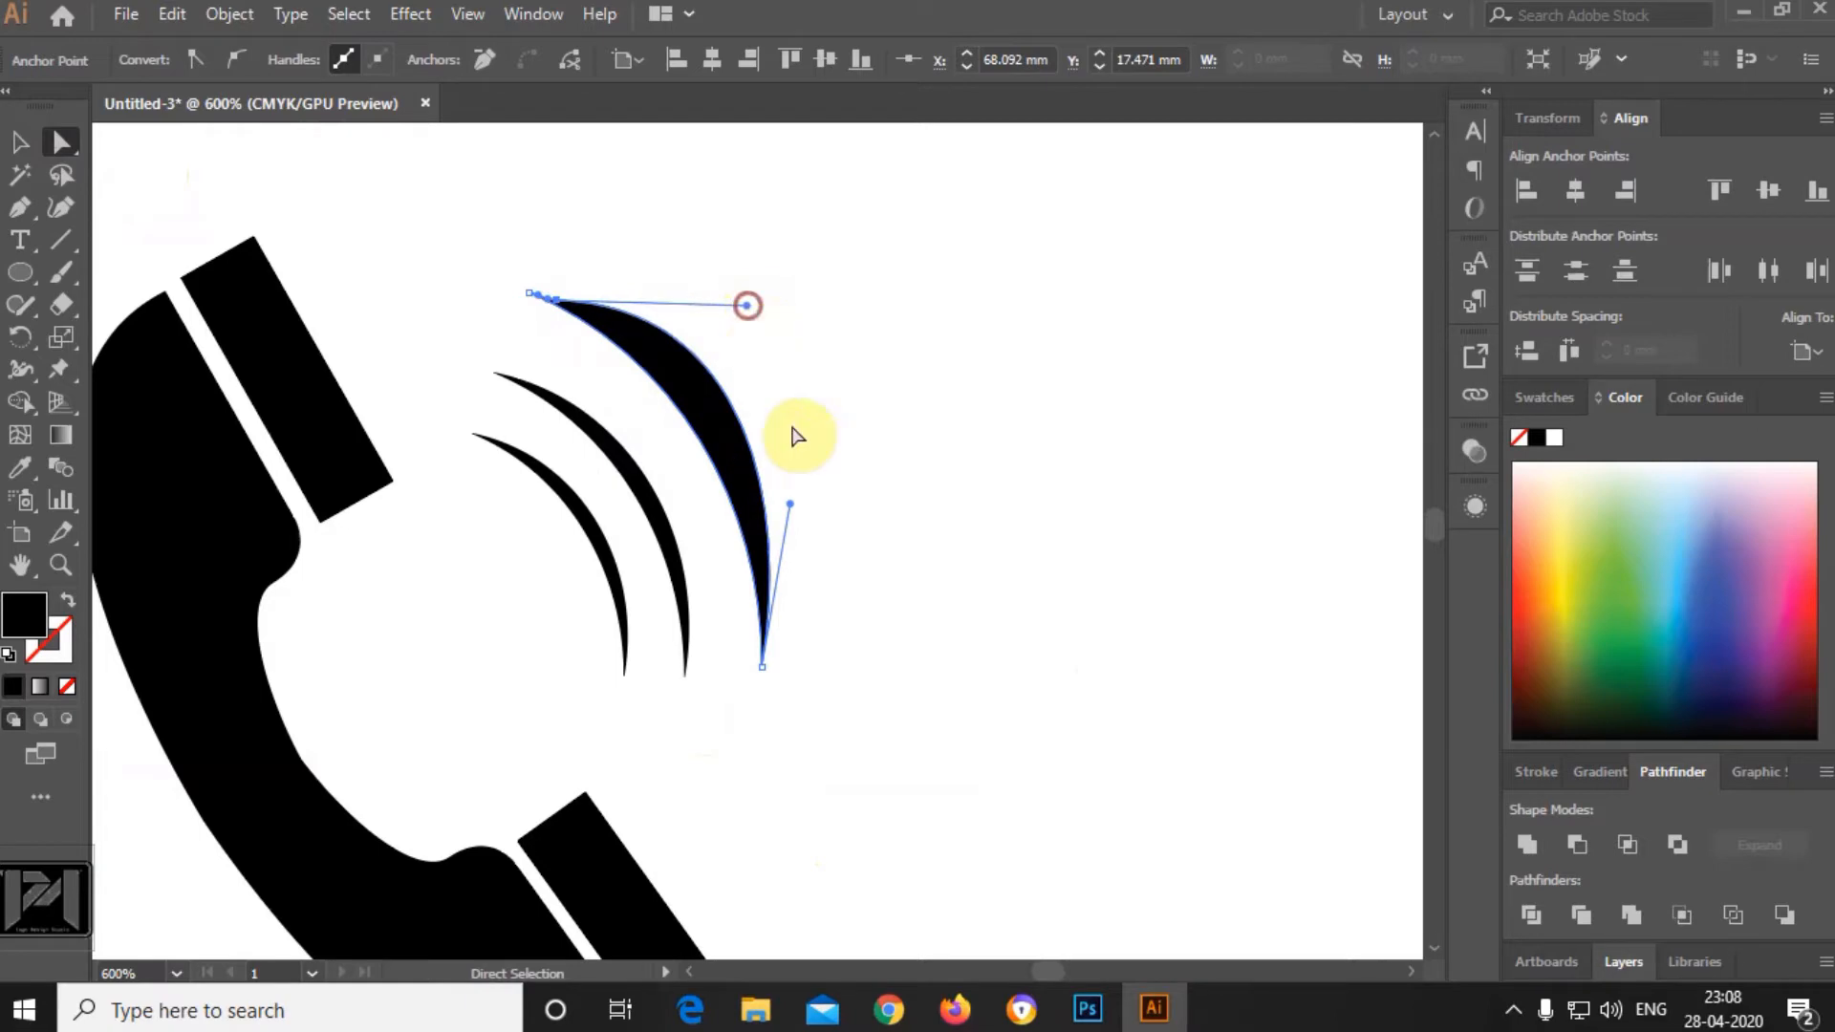
left_click_drag(789, 498, 829, 500)
left_click(889, 508)
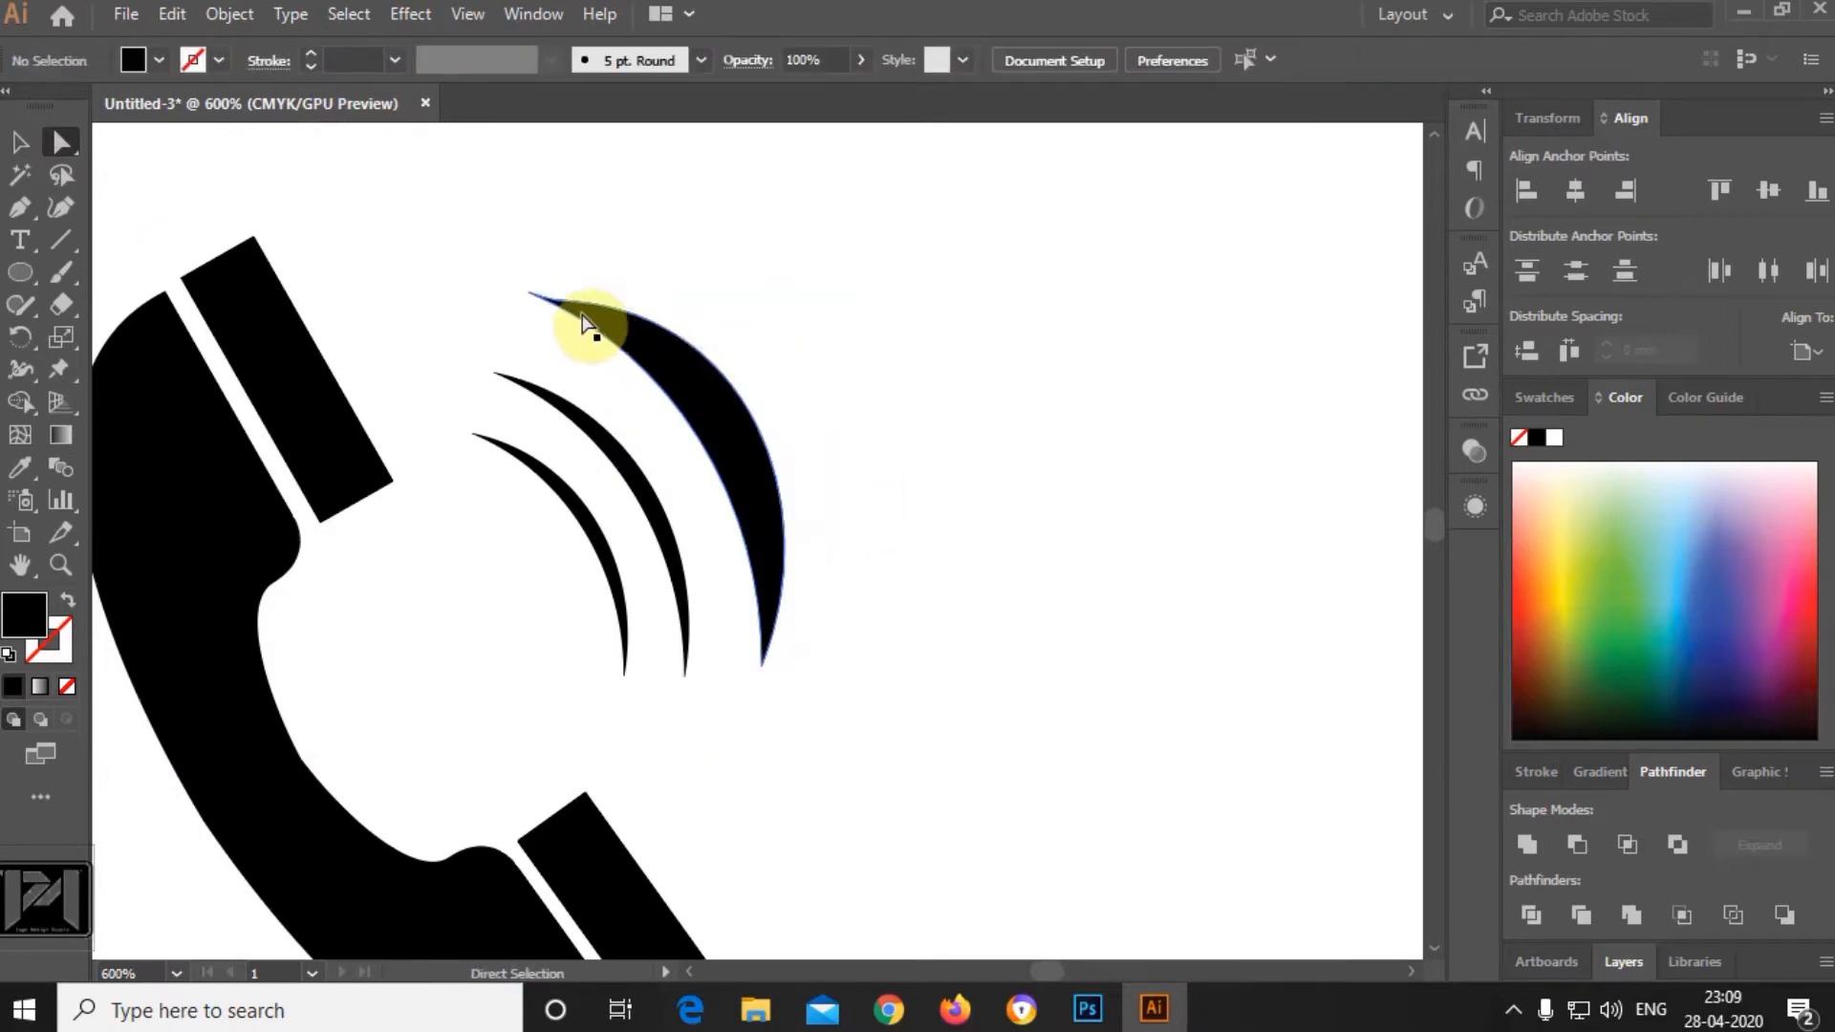
Raise the anchor at the outermost arc's upper tip and bulge its outer curve slightly further near the lower tip.
left_click(553, 300)
scroll(568, 296, "up", 2)
left_click(545, 303)
left_click_drag(544, 303, 545, 288)
scroll(776, 393, "down", 2)
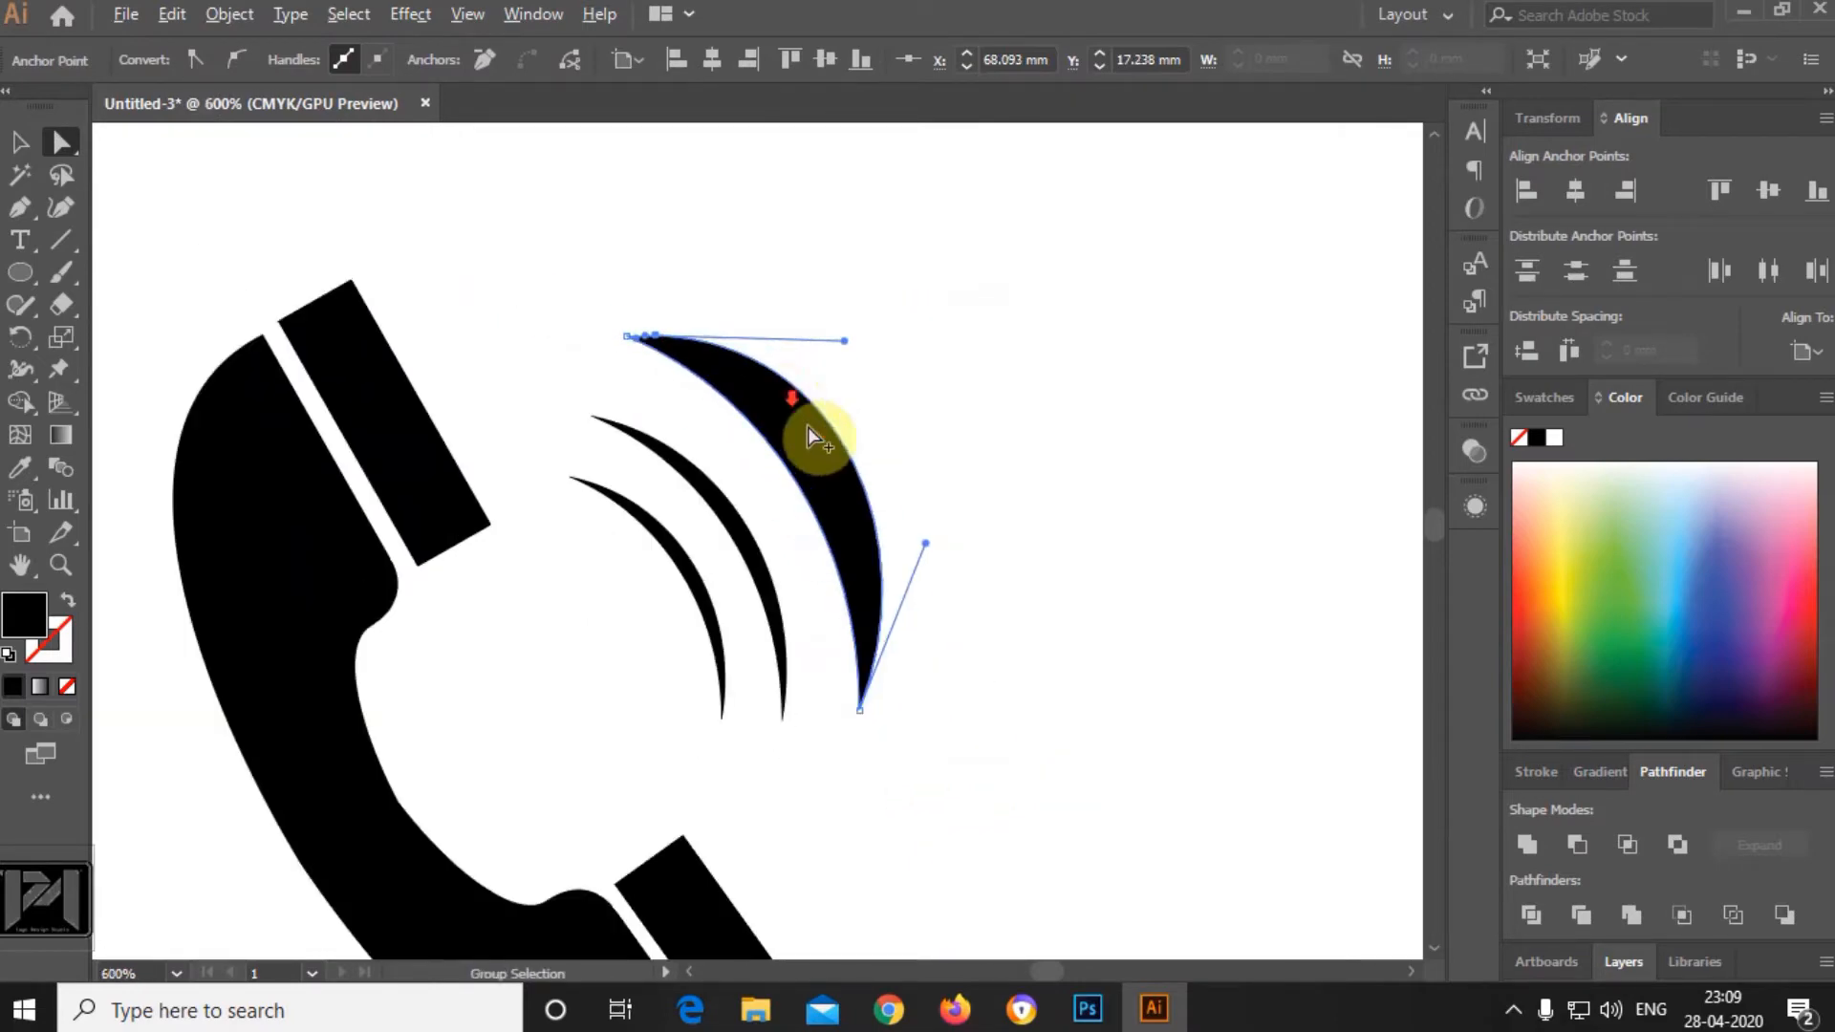
left_click_drag(926, 543, 950, 547)
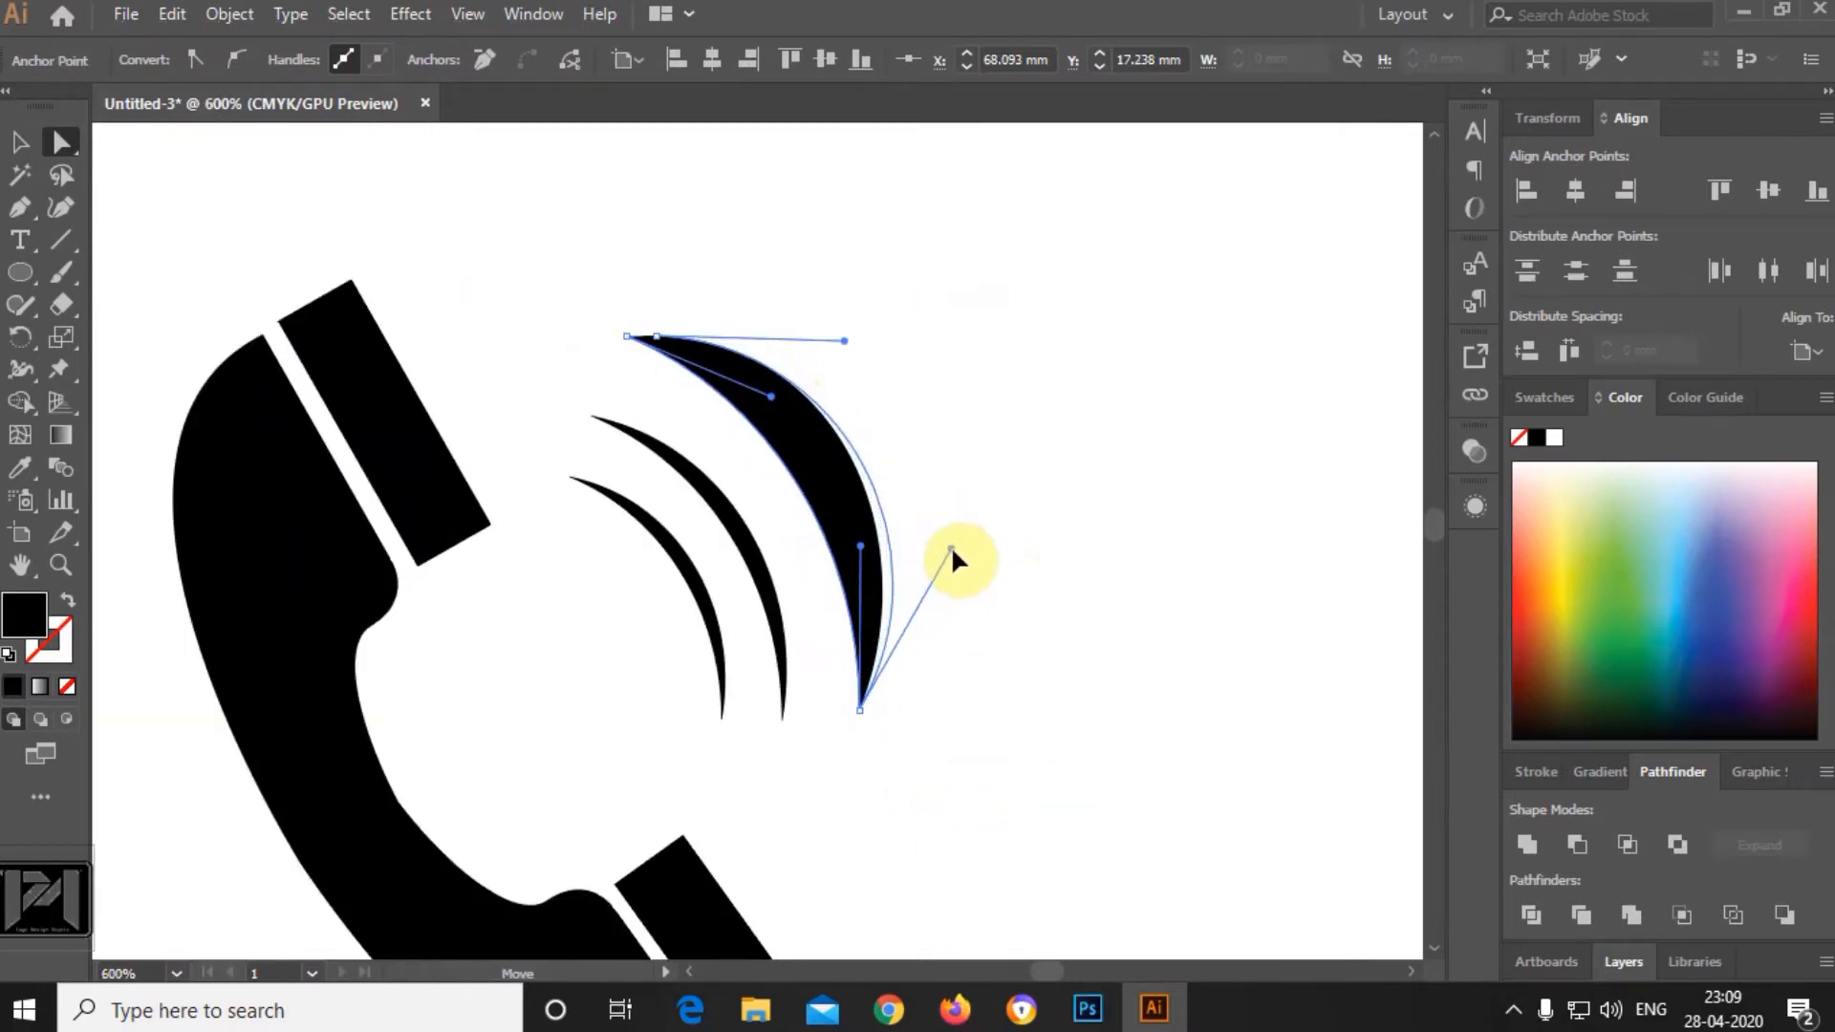
Shift the outermost arc slightly and adjust its inner curve's handles for a rounder inner edge.
left_click(852, 604)
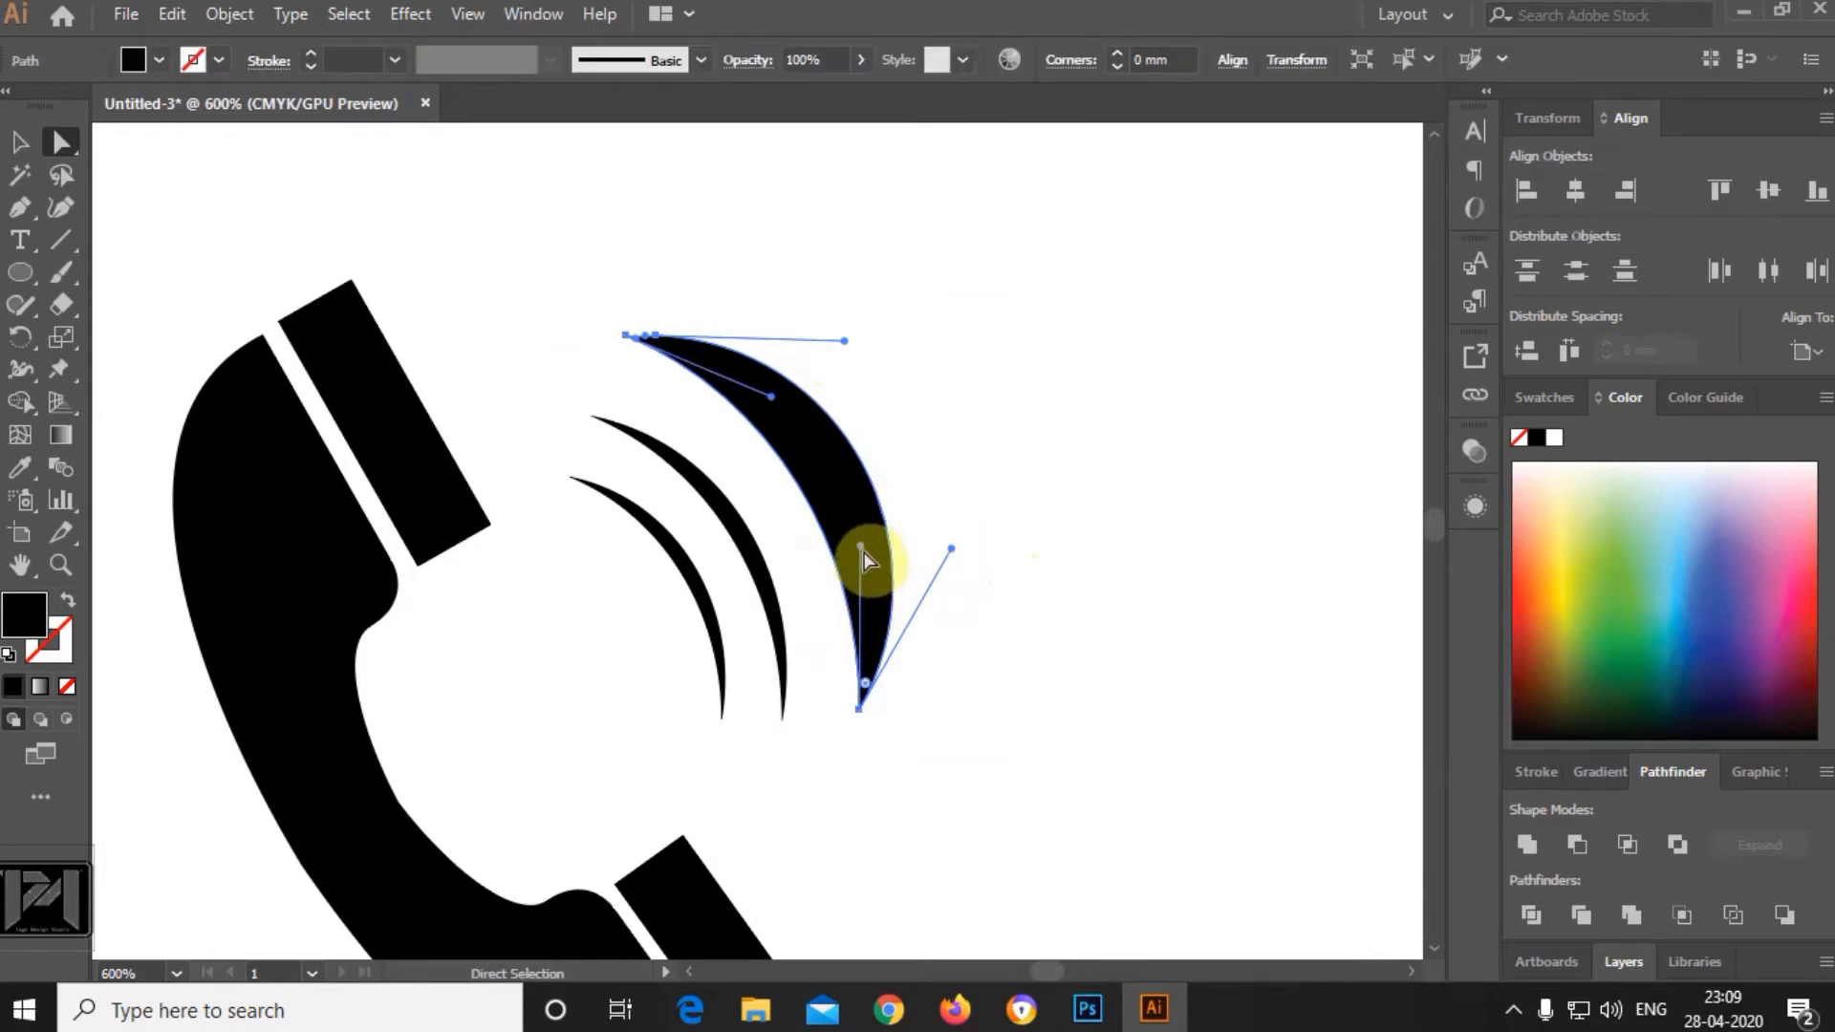
left_click_drag(864, 562, 877, 532)
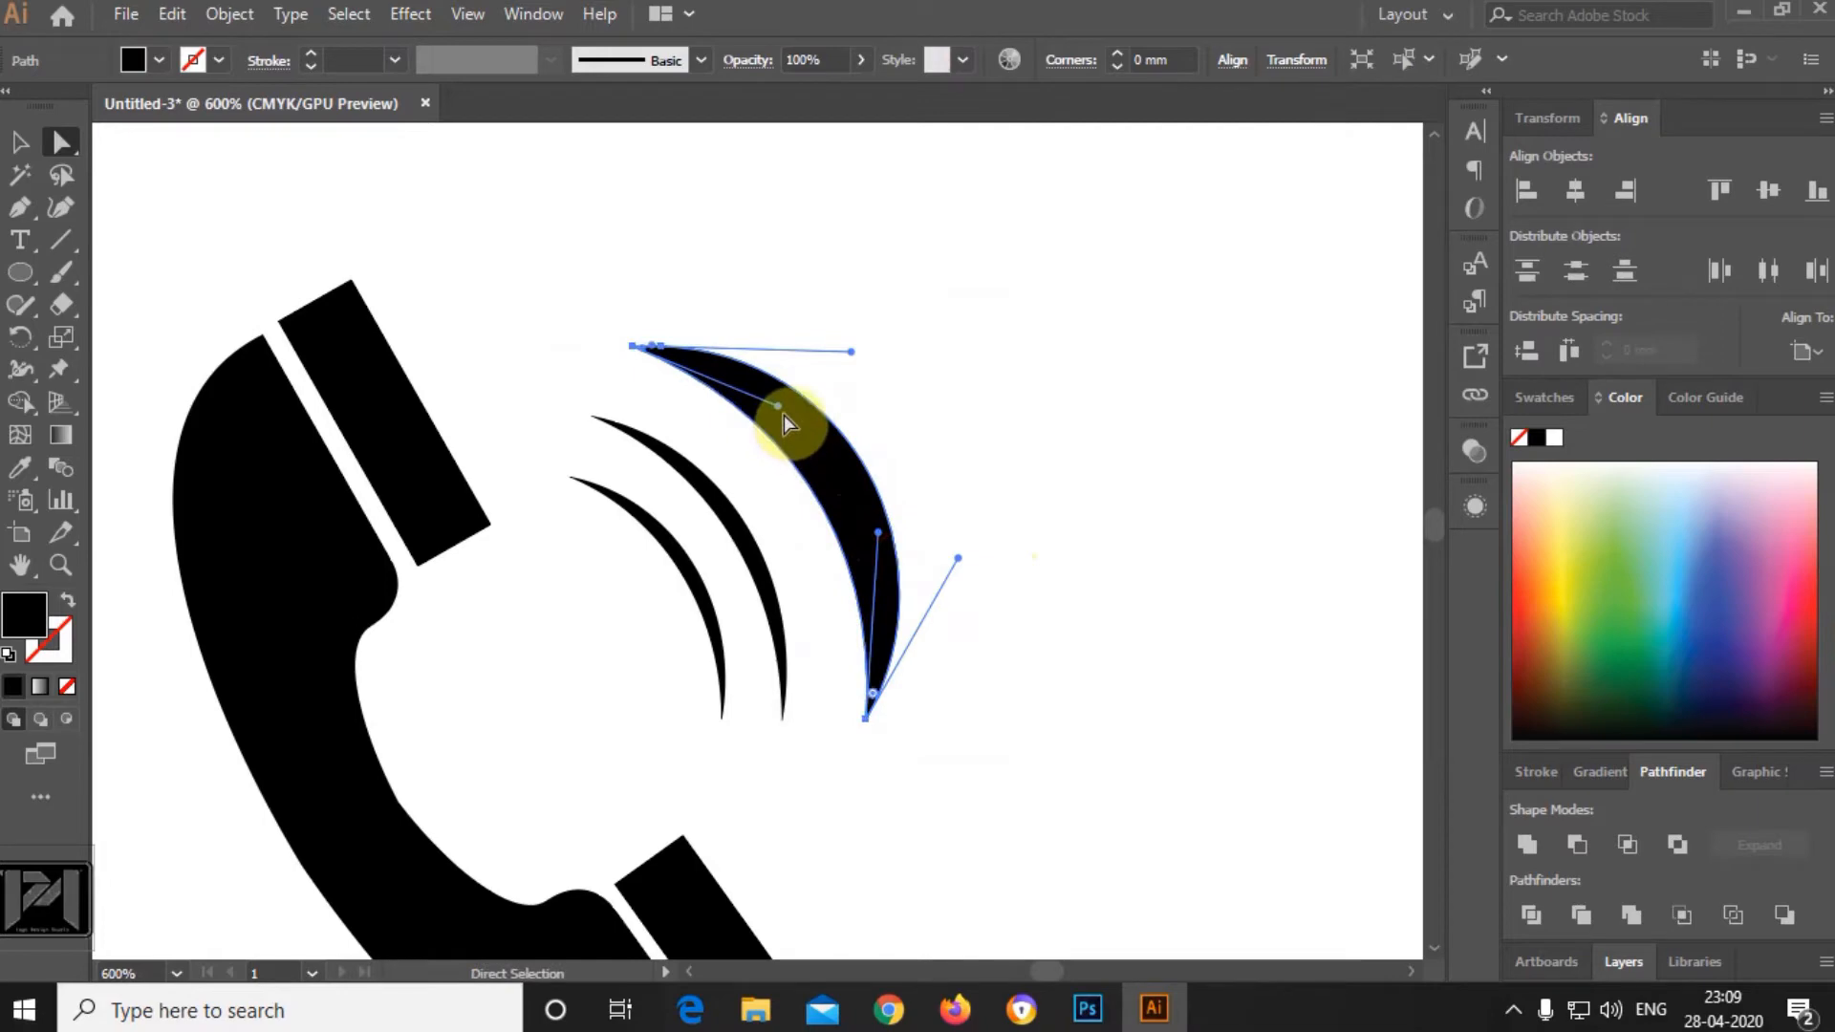
left_click_drag(782, 411, 794, 391)
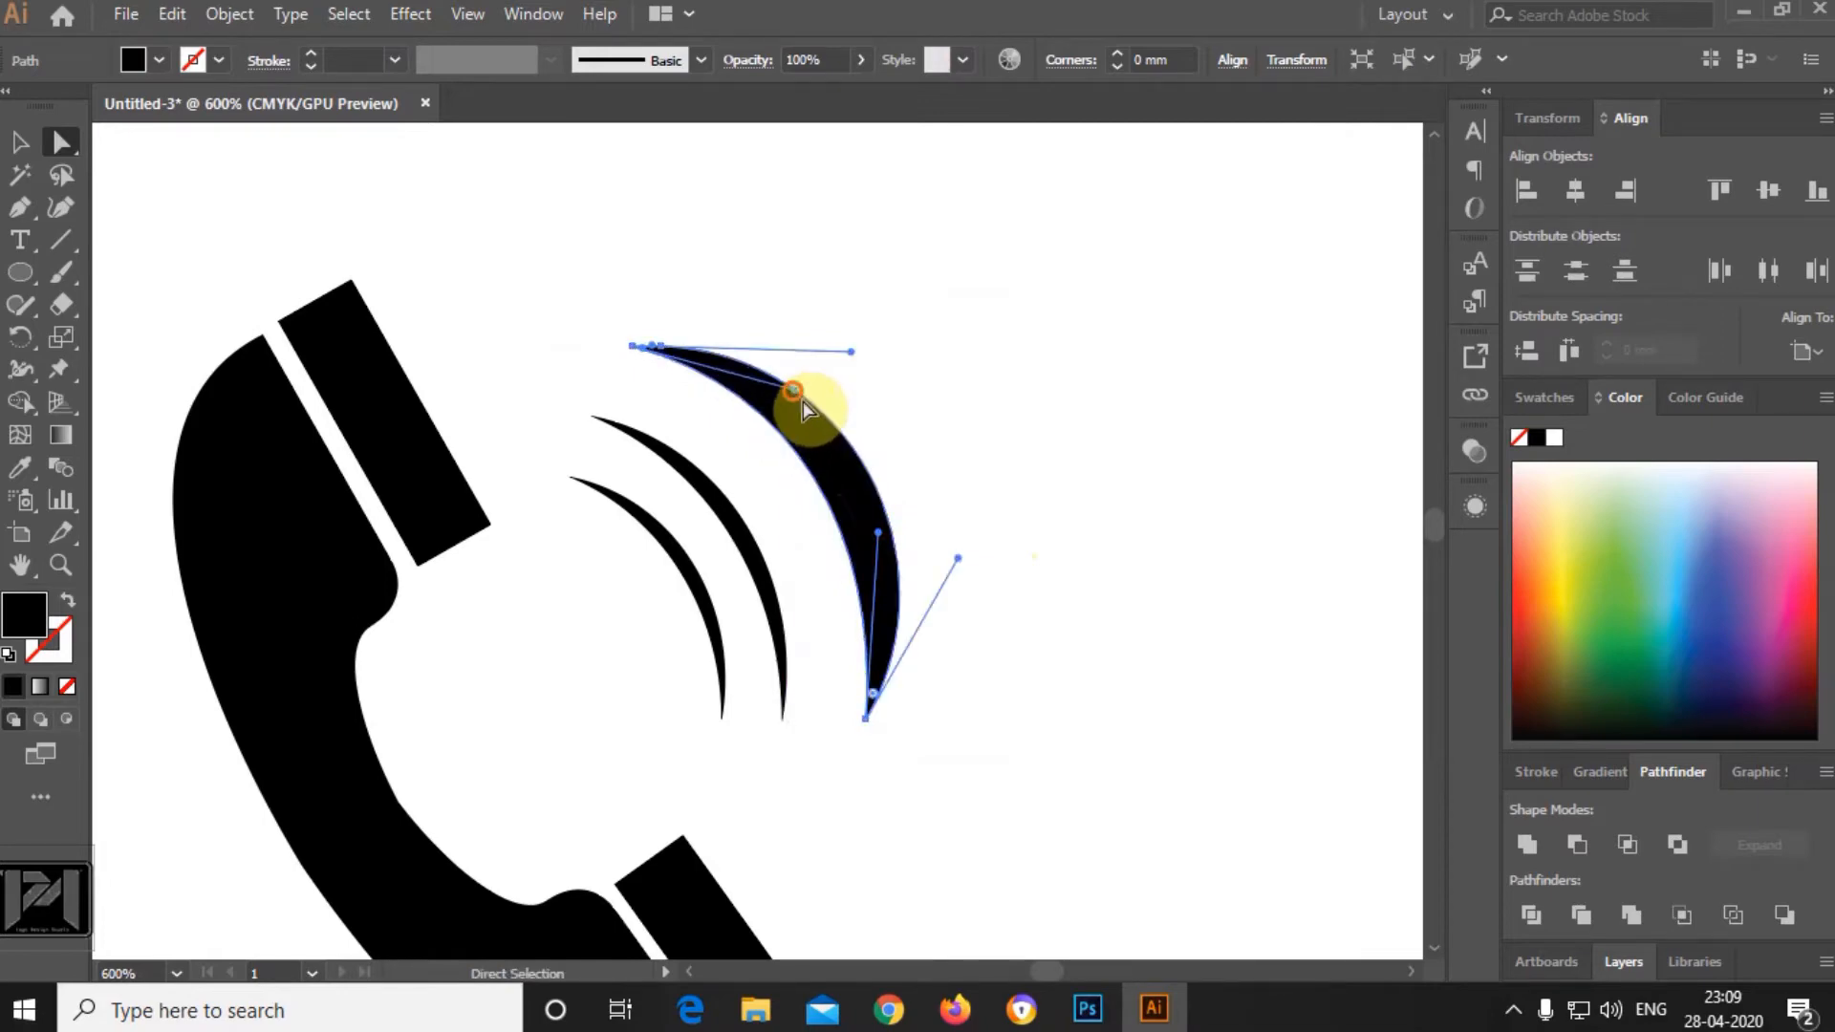
left_click(1051, 483)
Delete the two thinner inner wave arcs.
left_click_drag(540, 405, 772, 662)
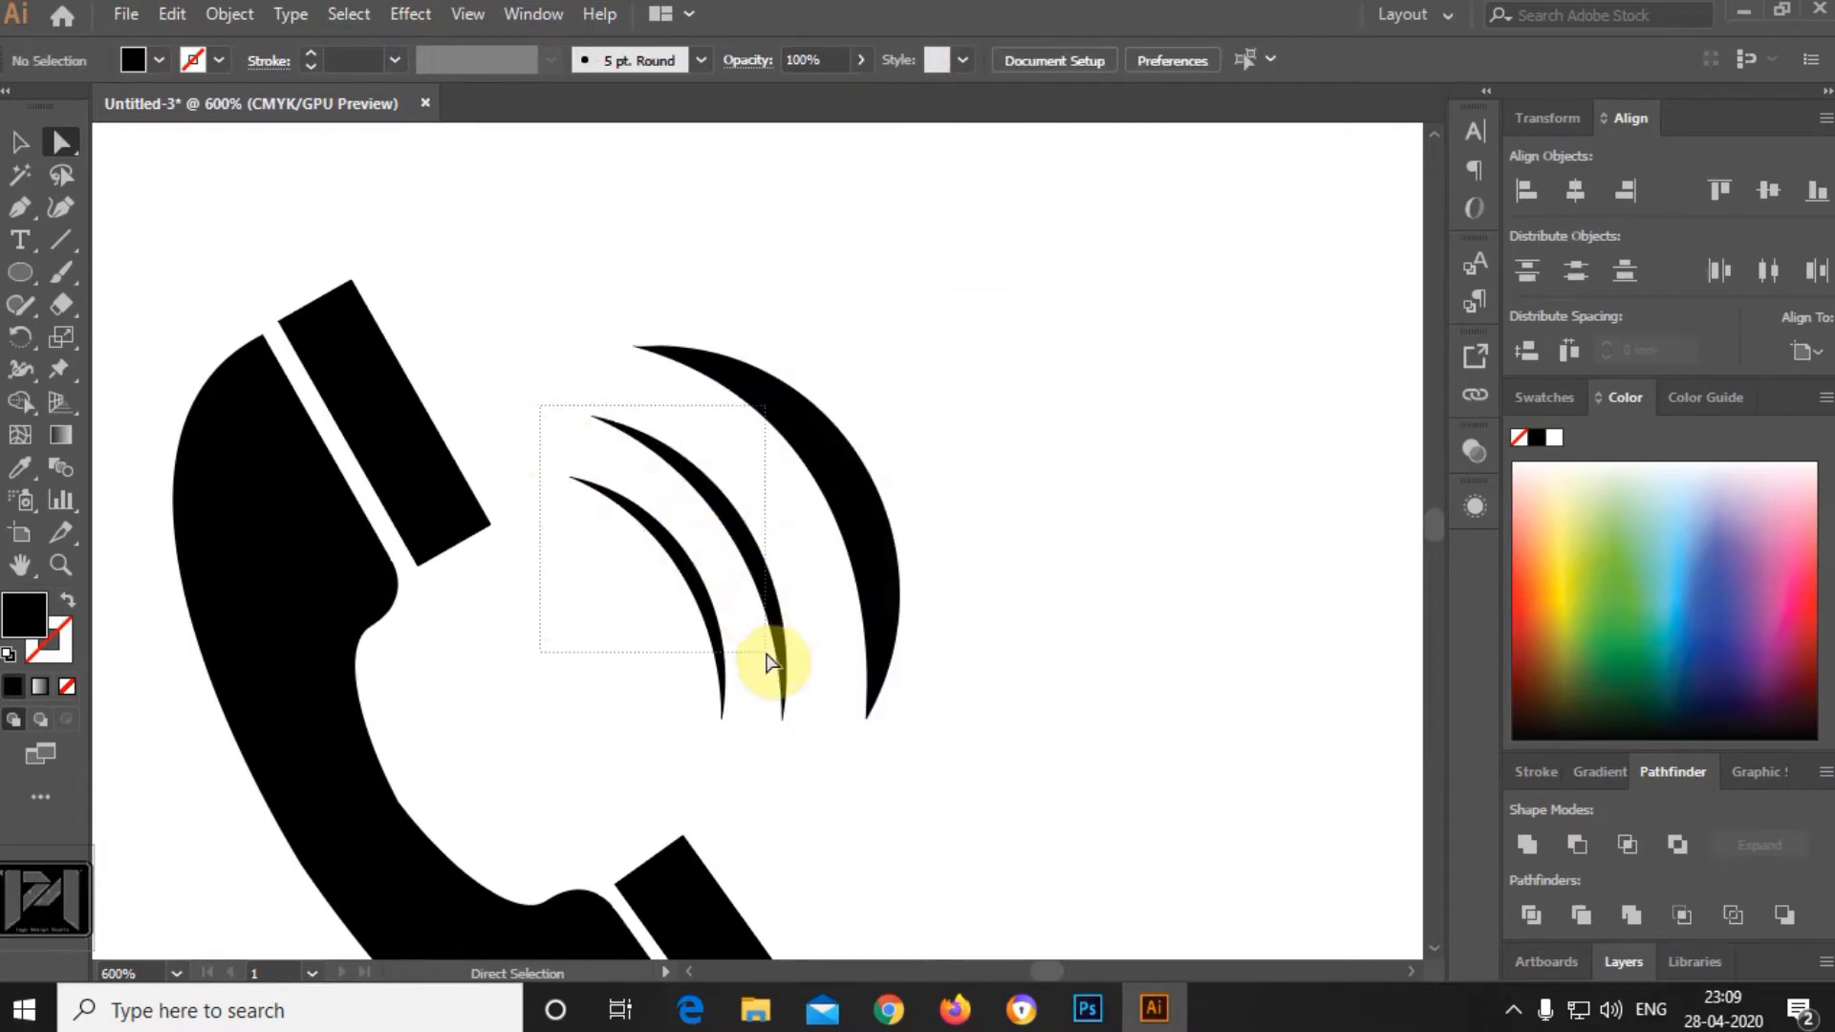
left_click_drag(700, 599, 828, 752)
key("Delete")
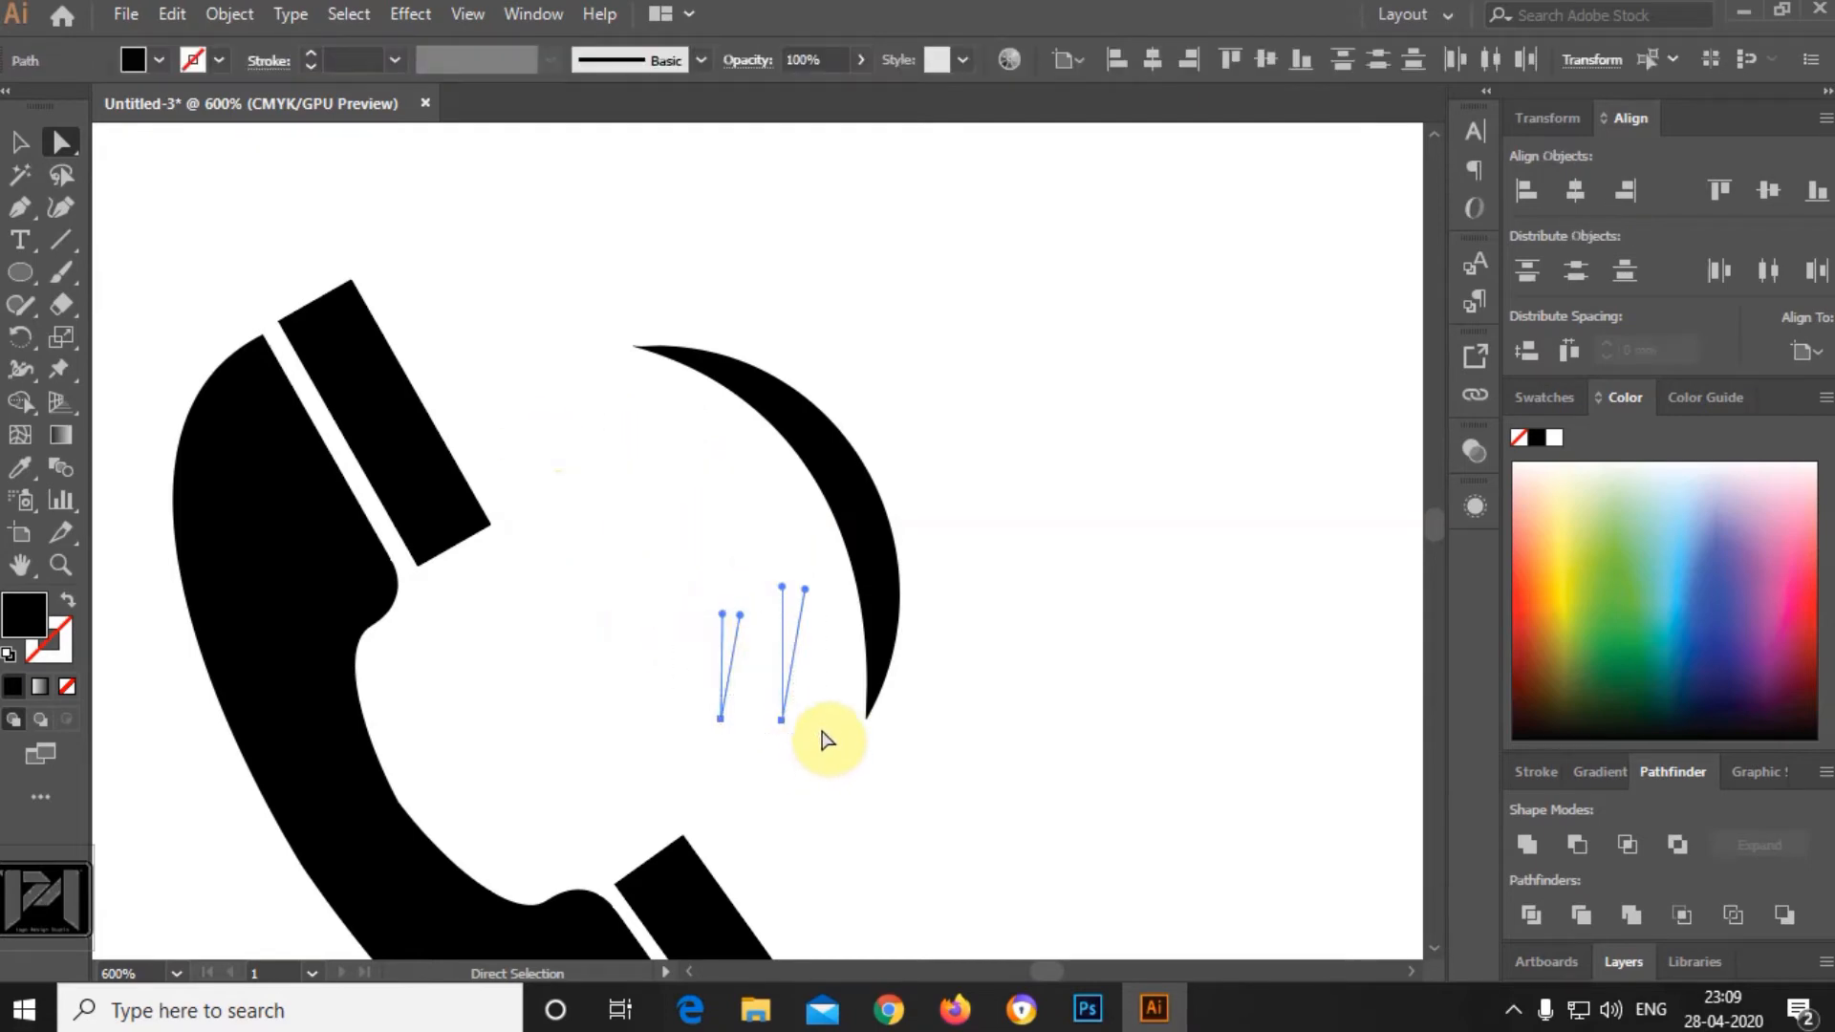
key("Delete")
Duplicate the thick arc twice toward the handset, scaling each copy smaller than the previous one.
left_click(862, 528)
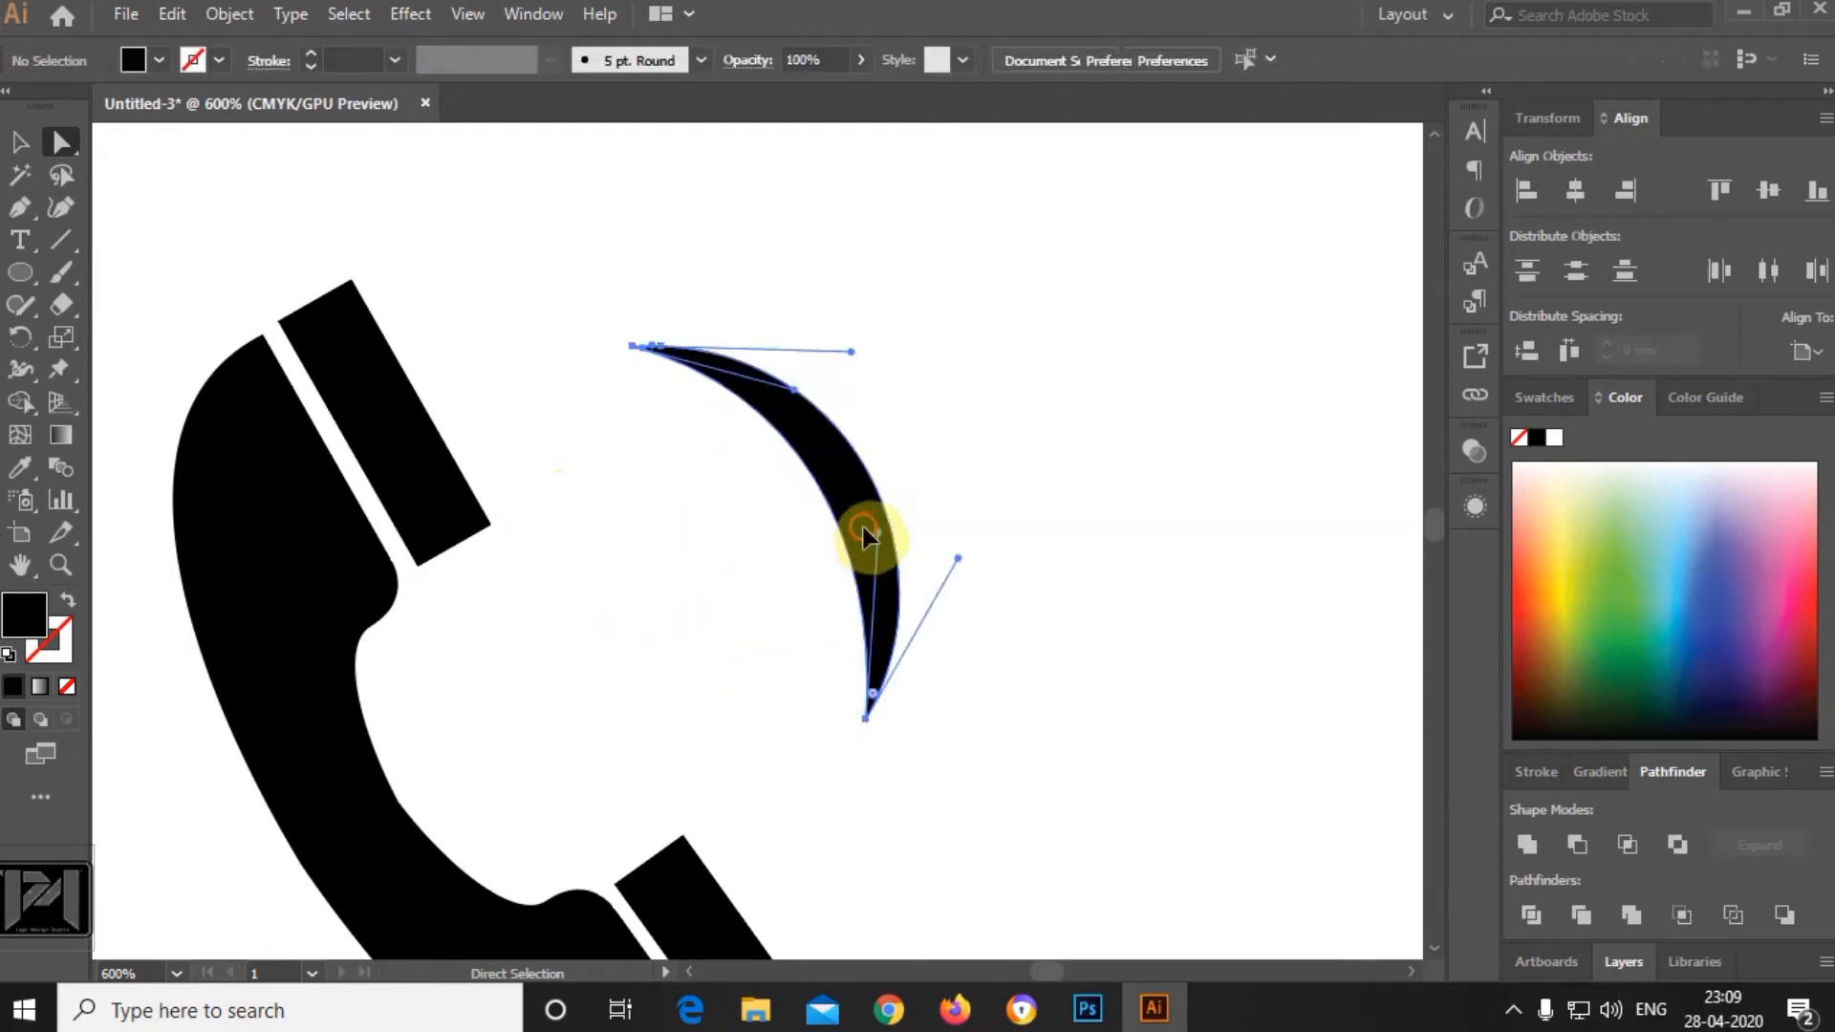
left_click(21, 146)
left_click_drag(822, 487, 749, 538)
mouse_move(869, 491)
left_mouse_down()
mouse_move(820, 523)
mouse_move(850, 500)
left_mouse_up()
left_click_drag(749, 542, 691, 588)
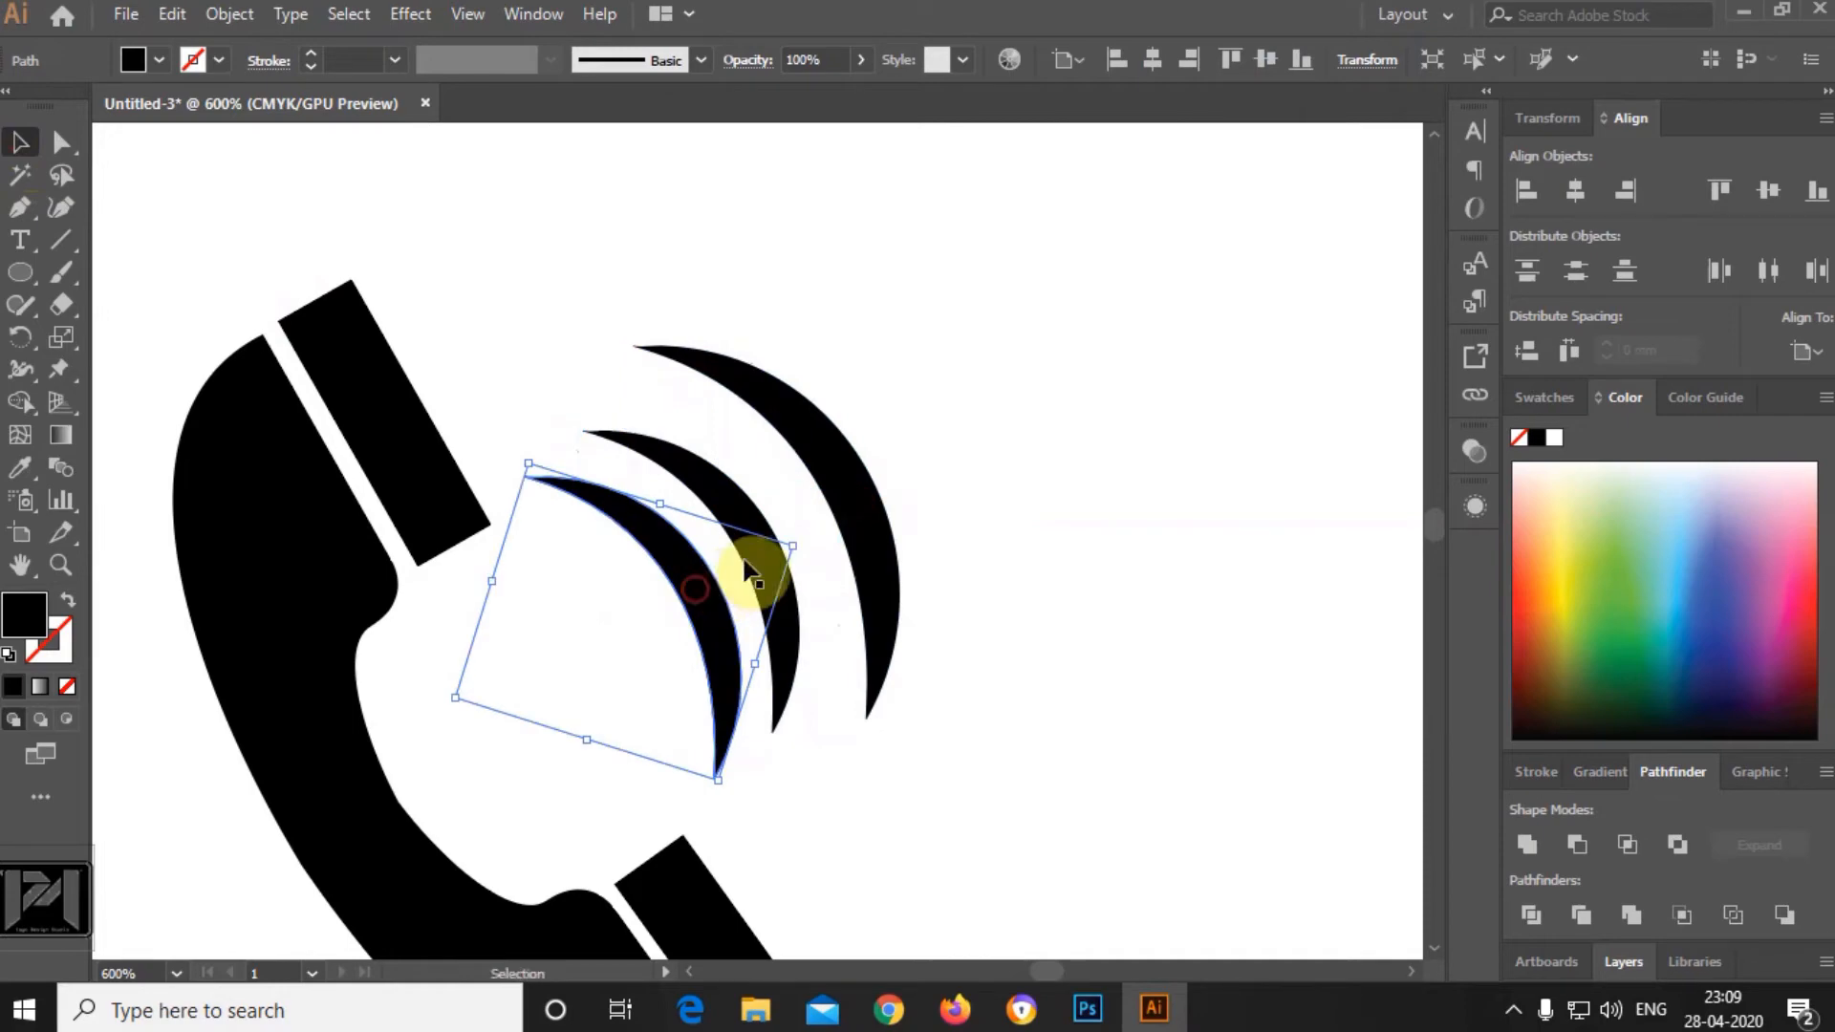
left_click_drag(791, 542, 761, 569)
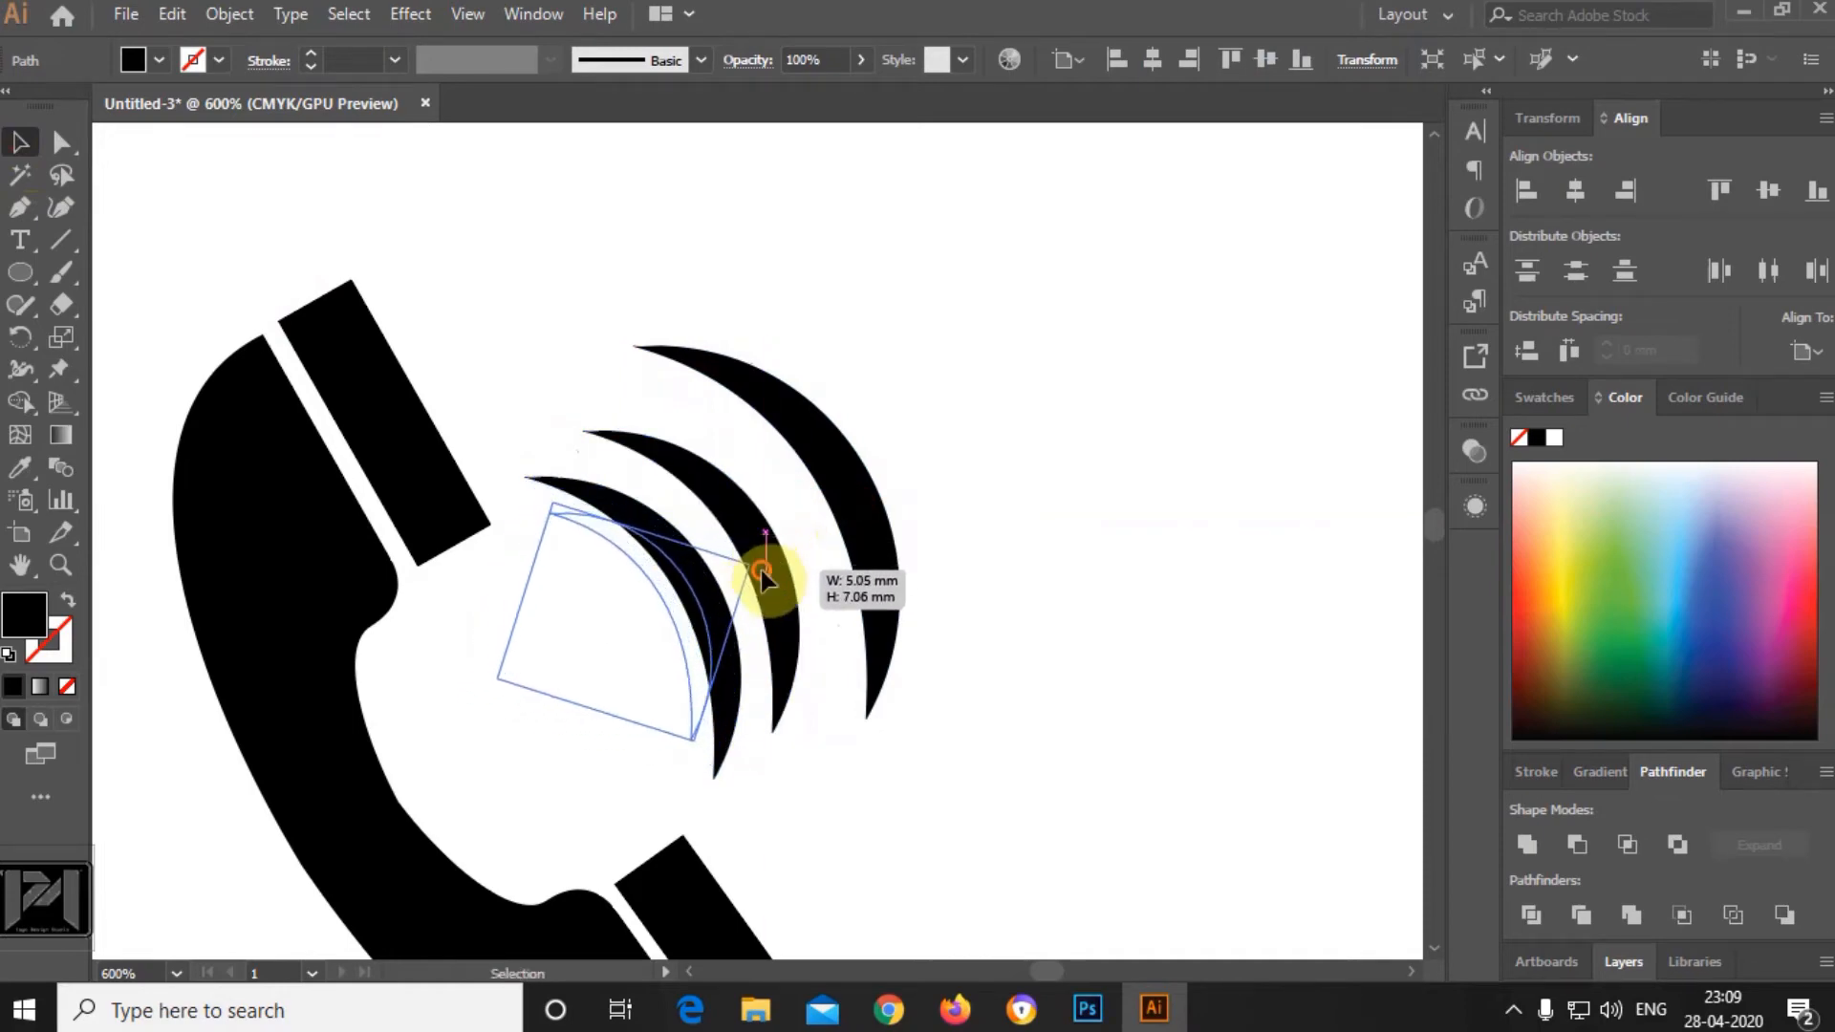
Nudge the three wave arcs into evenly spaced positions between the handset's earpieces.
left_click_drag(682, 621, 677, 627)
left_click_drag(776, 601, 763, 623)
left_click_drag(869, 597, 868, 622)
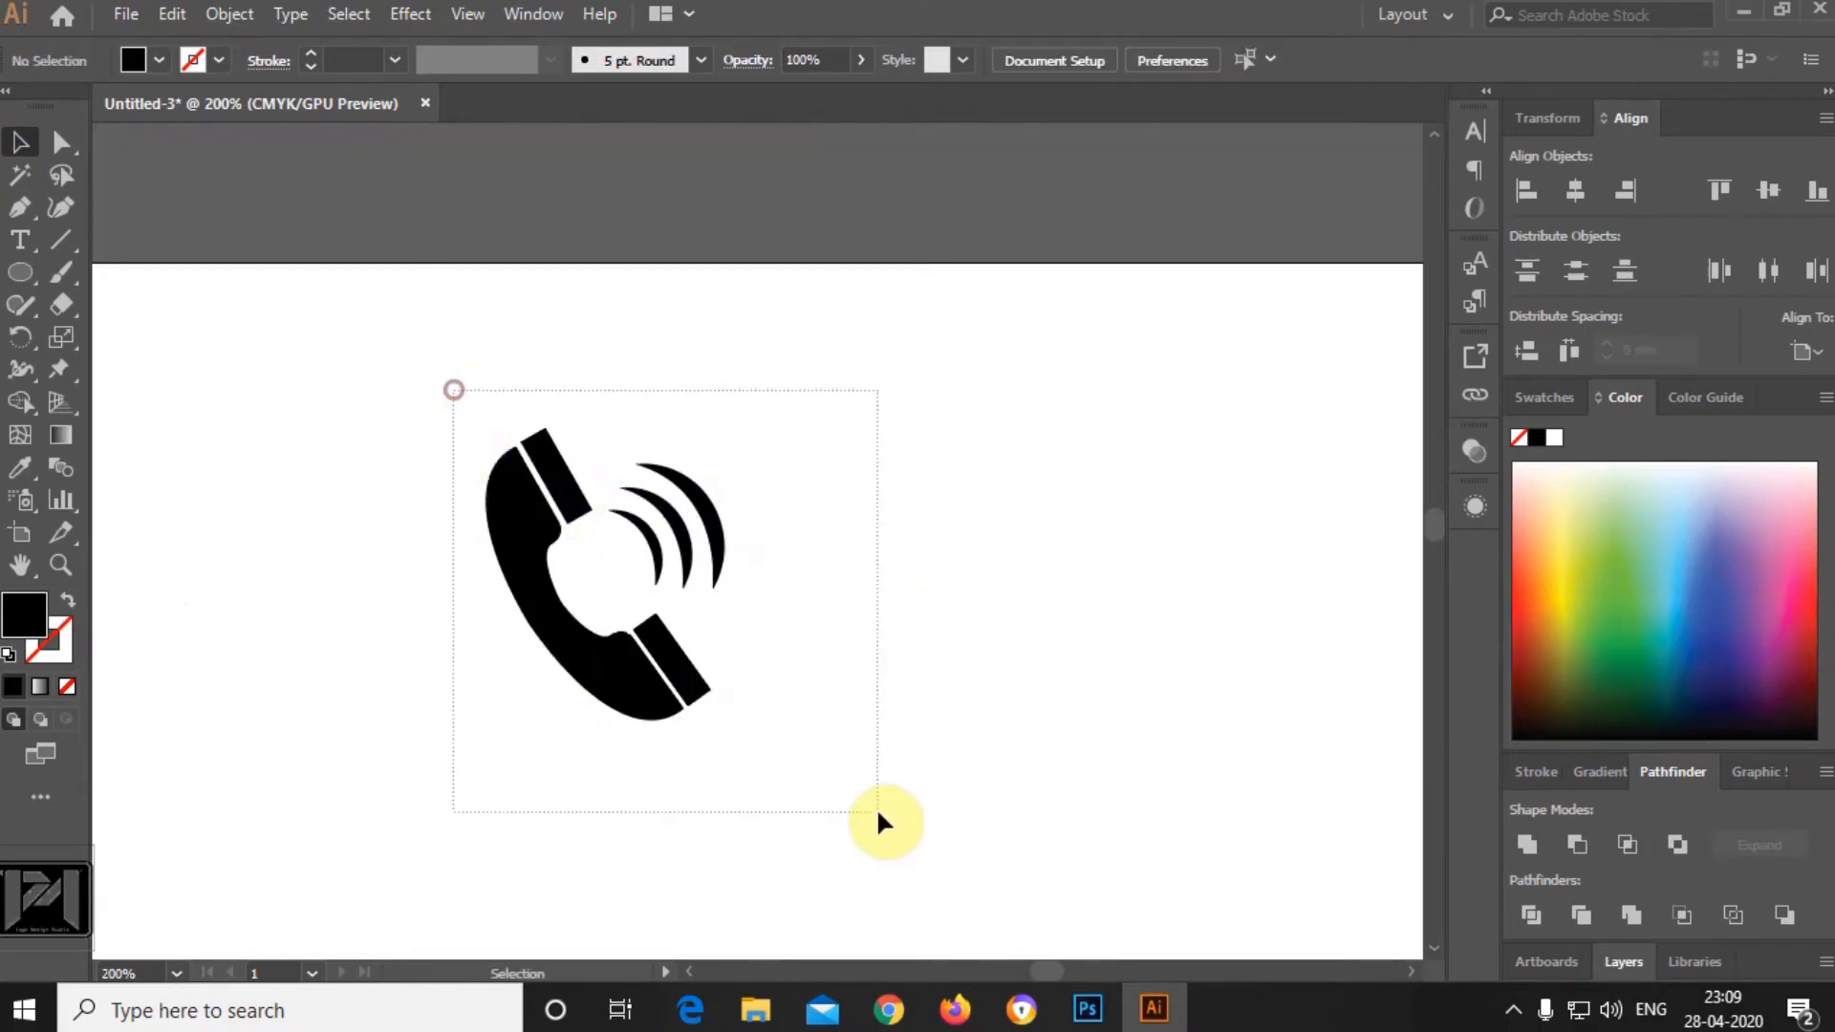
Group the handset with its three wave arcs and move the finished call icon toward the artboard's right side.
left_click_drag(875, 807, 856, 760)
key("ctrl+g")
key("ctrl+minus")
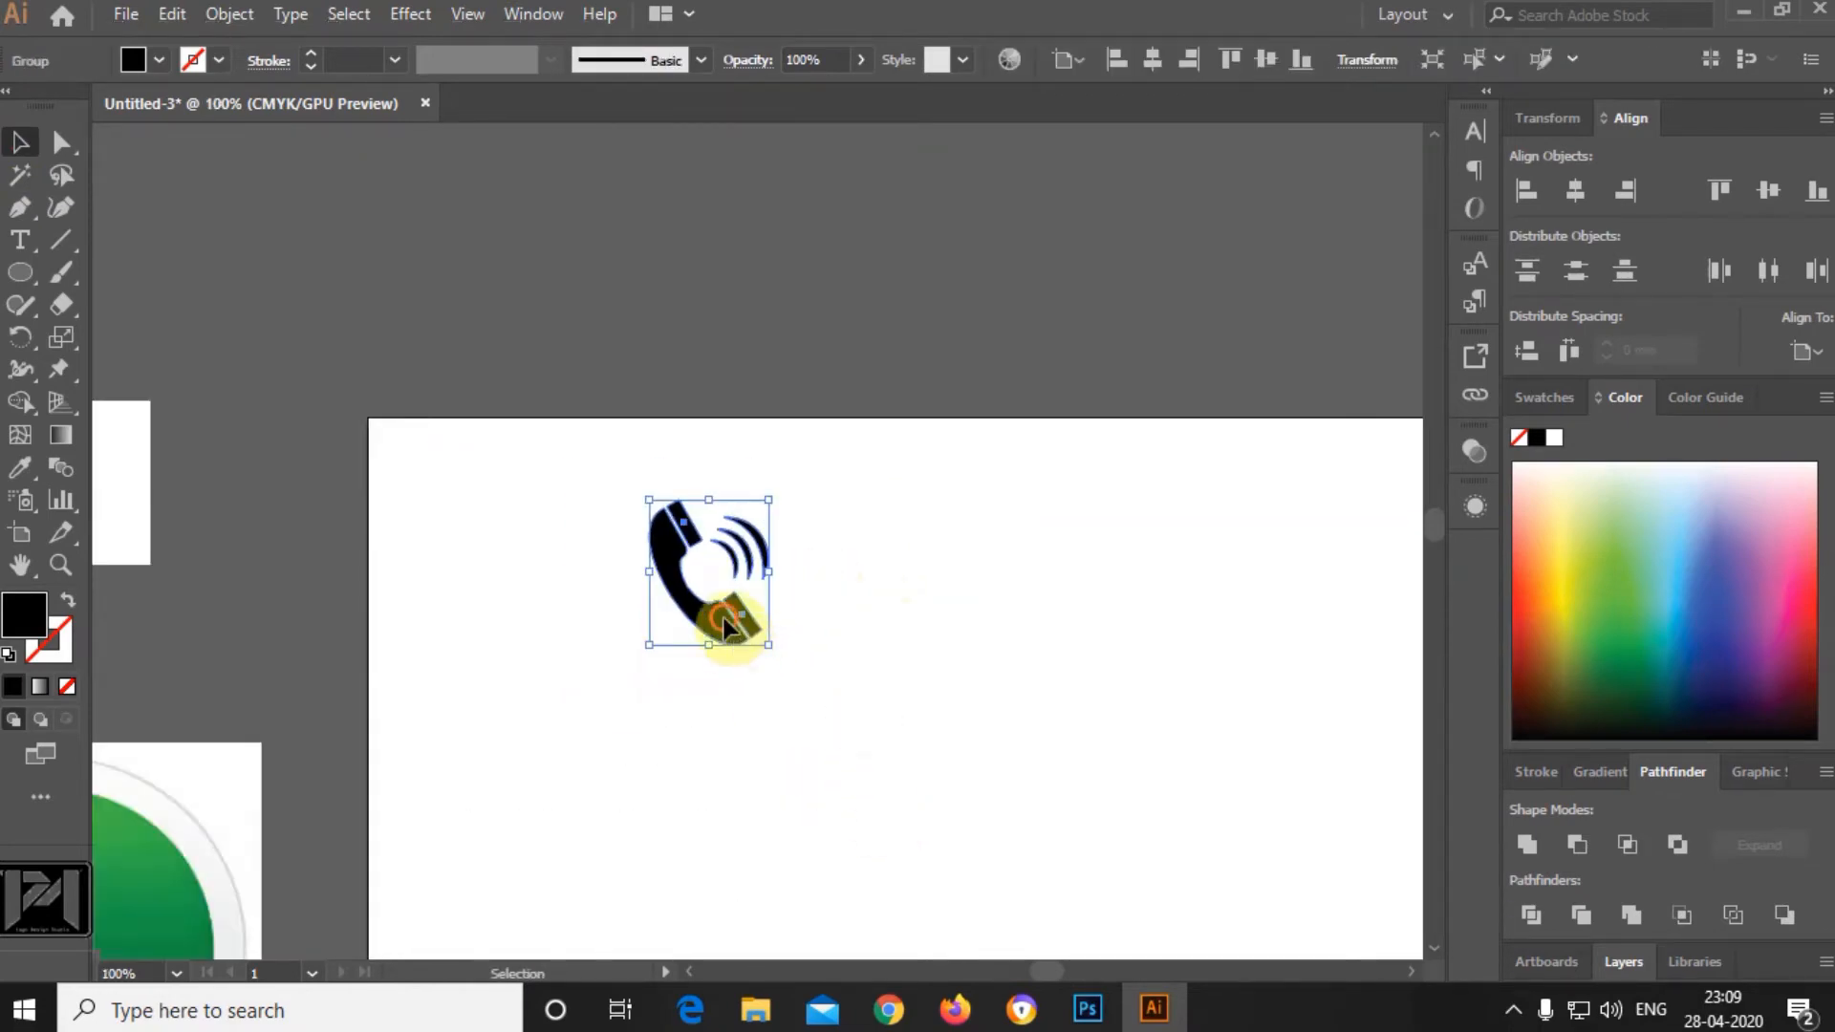
left_click_drag(725, 620, 1166, 635)
left_click(834, 352)
Move the red location pin reference image onto the artboard, placing it to the left of the call icon.
scroll(361, 350, "down", 2)
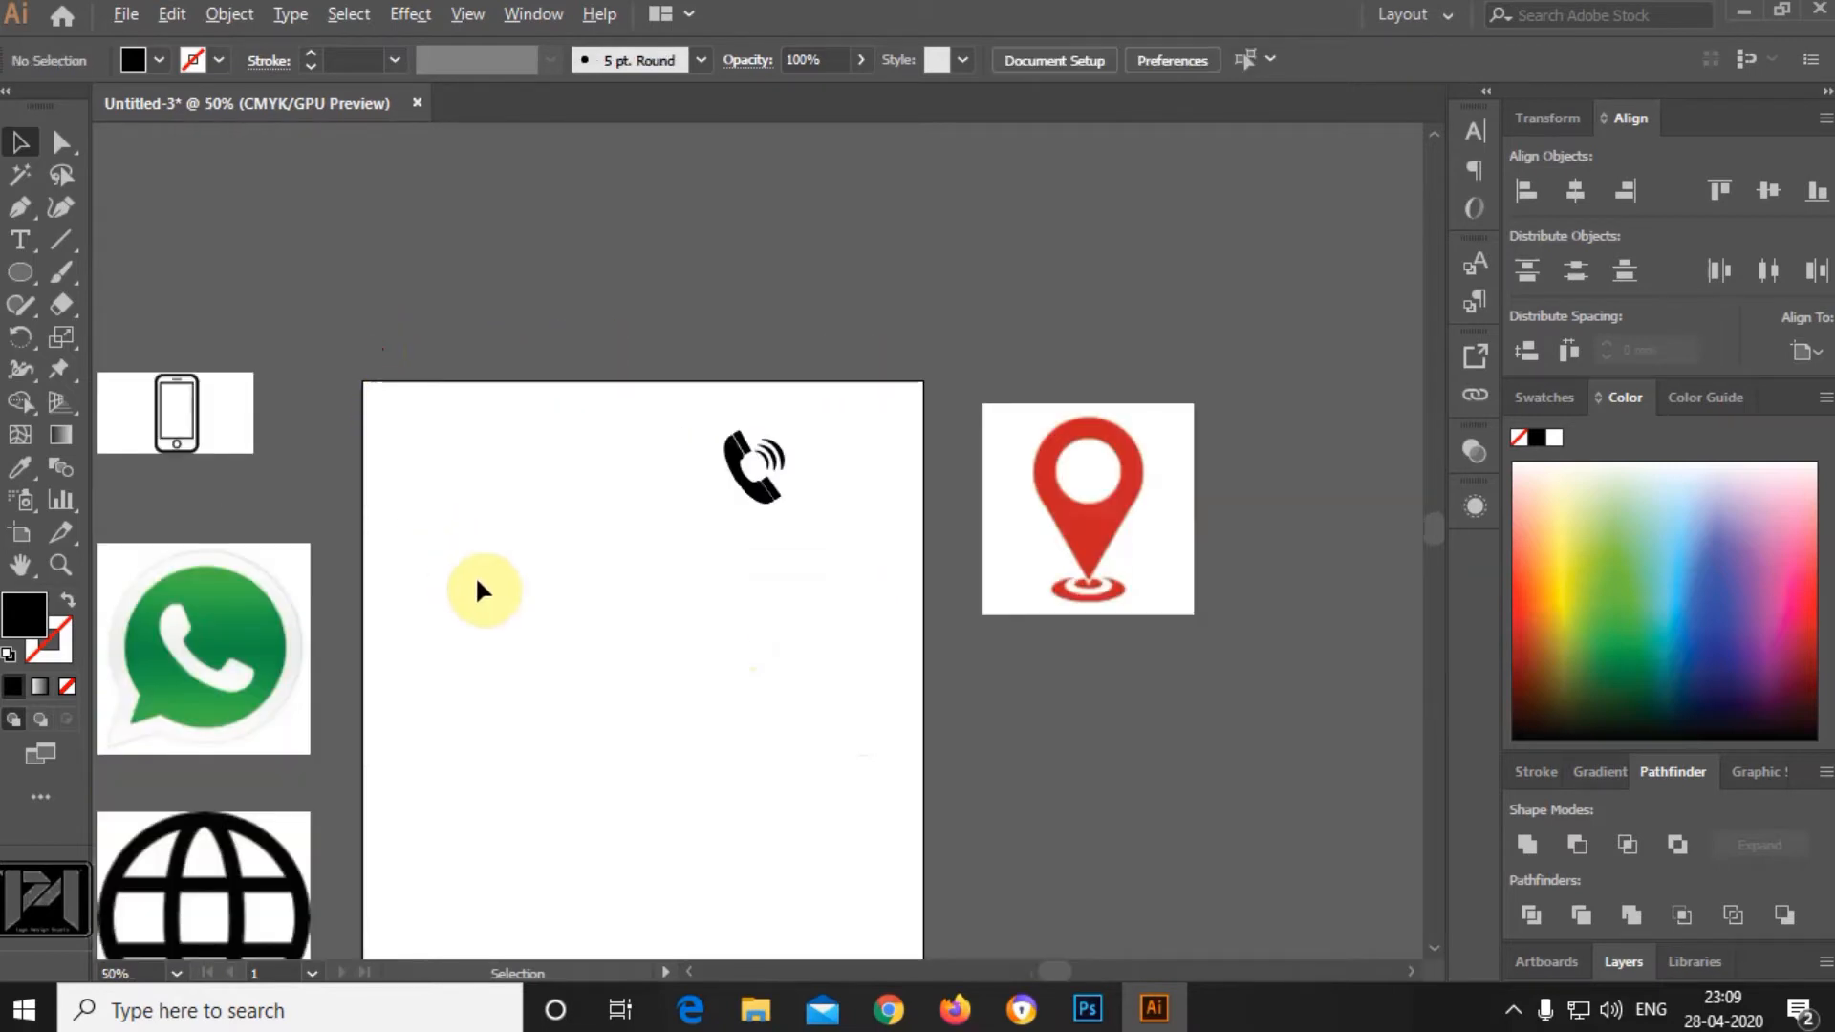
scroll(483, 581, "down", 1)
scroll(829, 487, "up", 3)
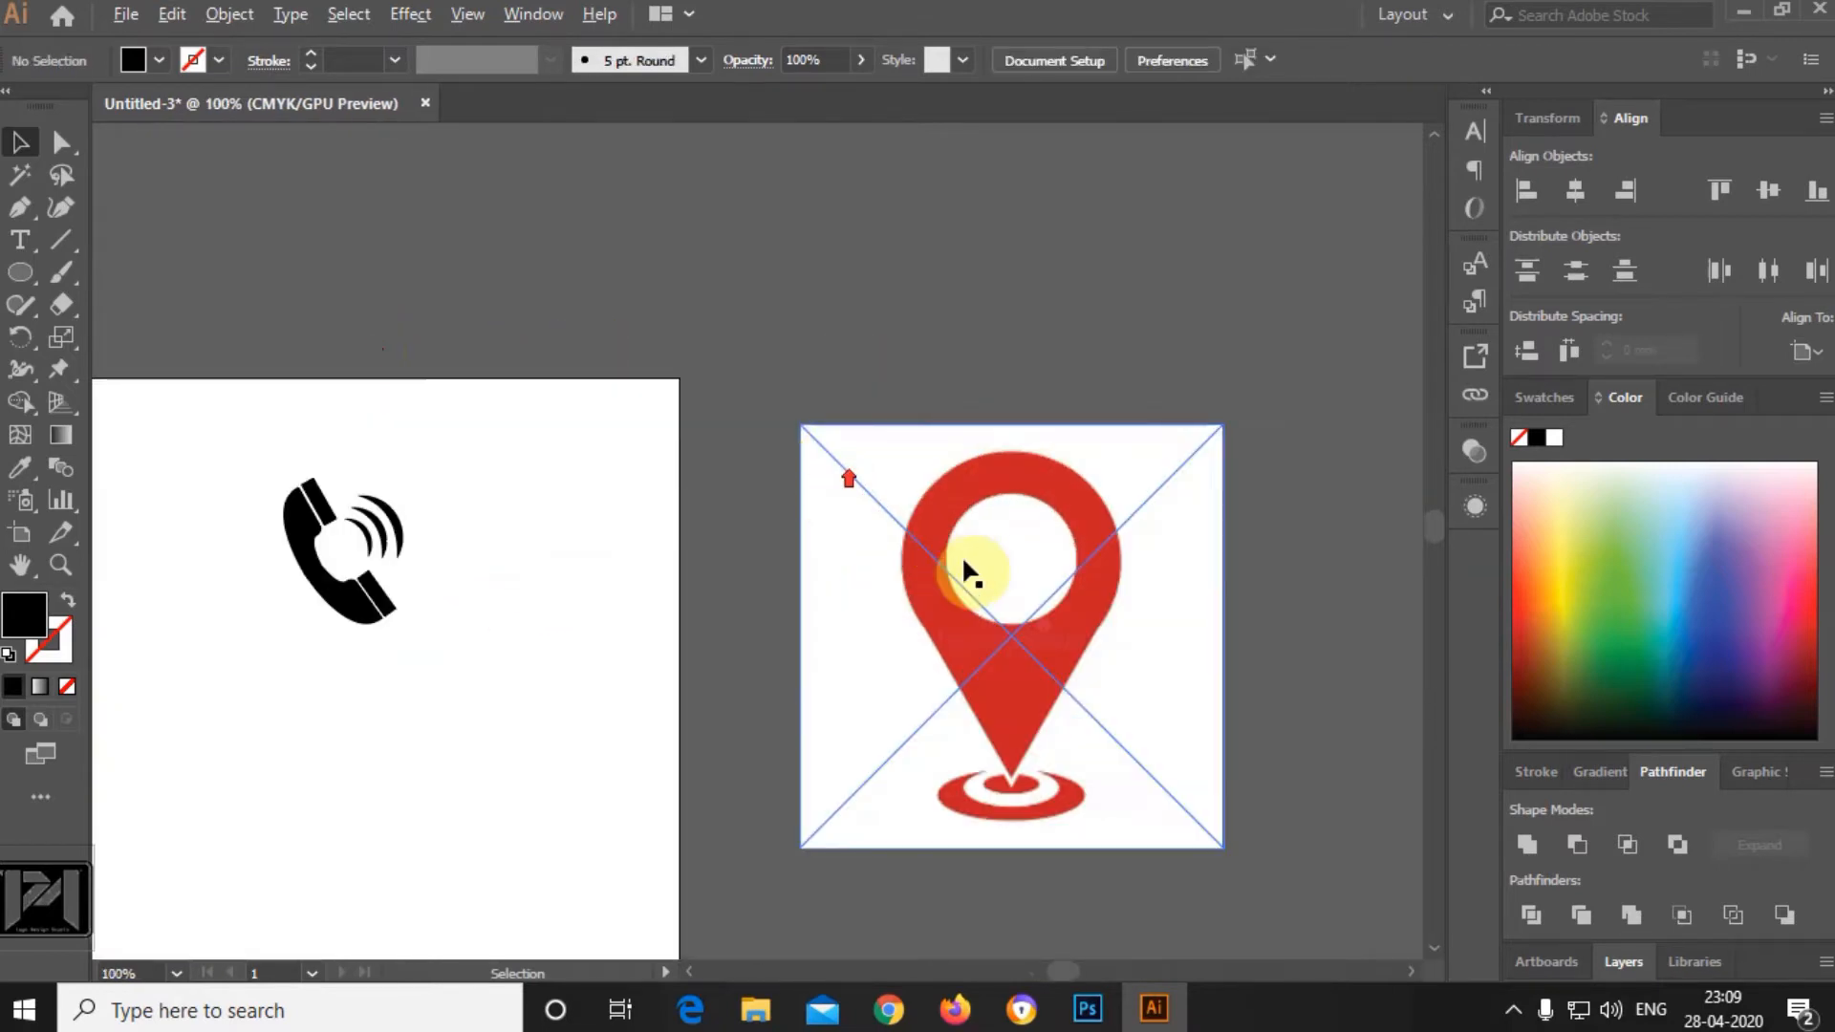
scroll(994, 569, "down", 1)
left_click_drag(984, 612, 350, 738)
left_click(1010, 672)
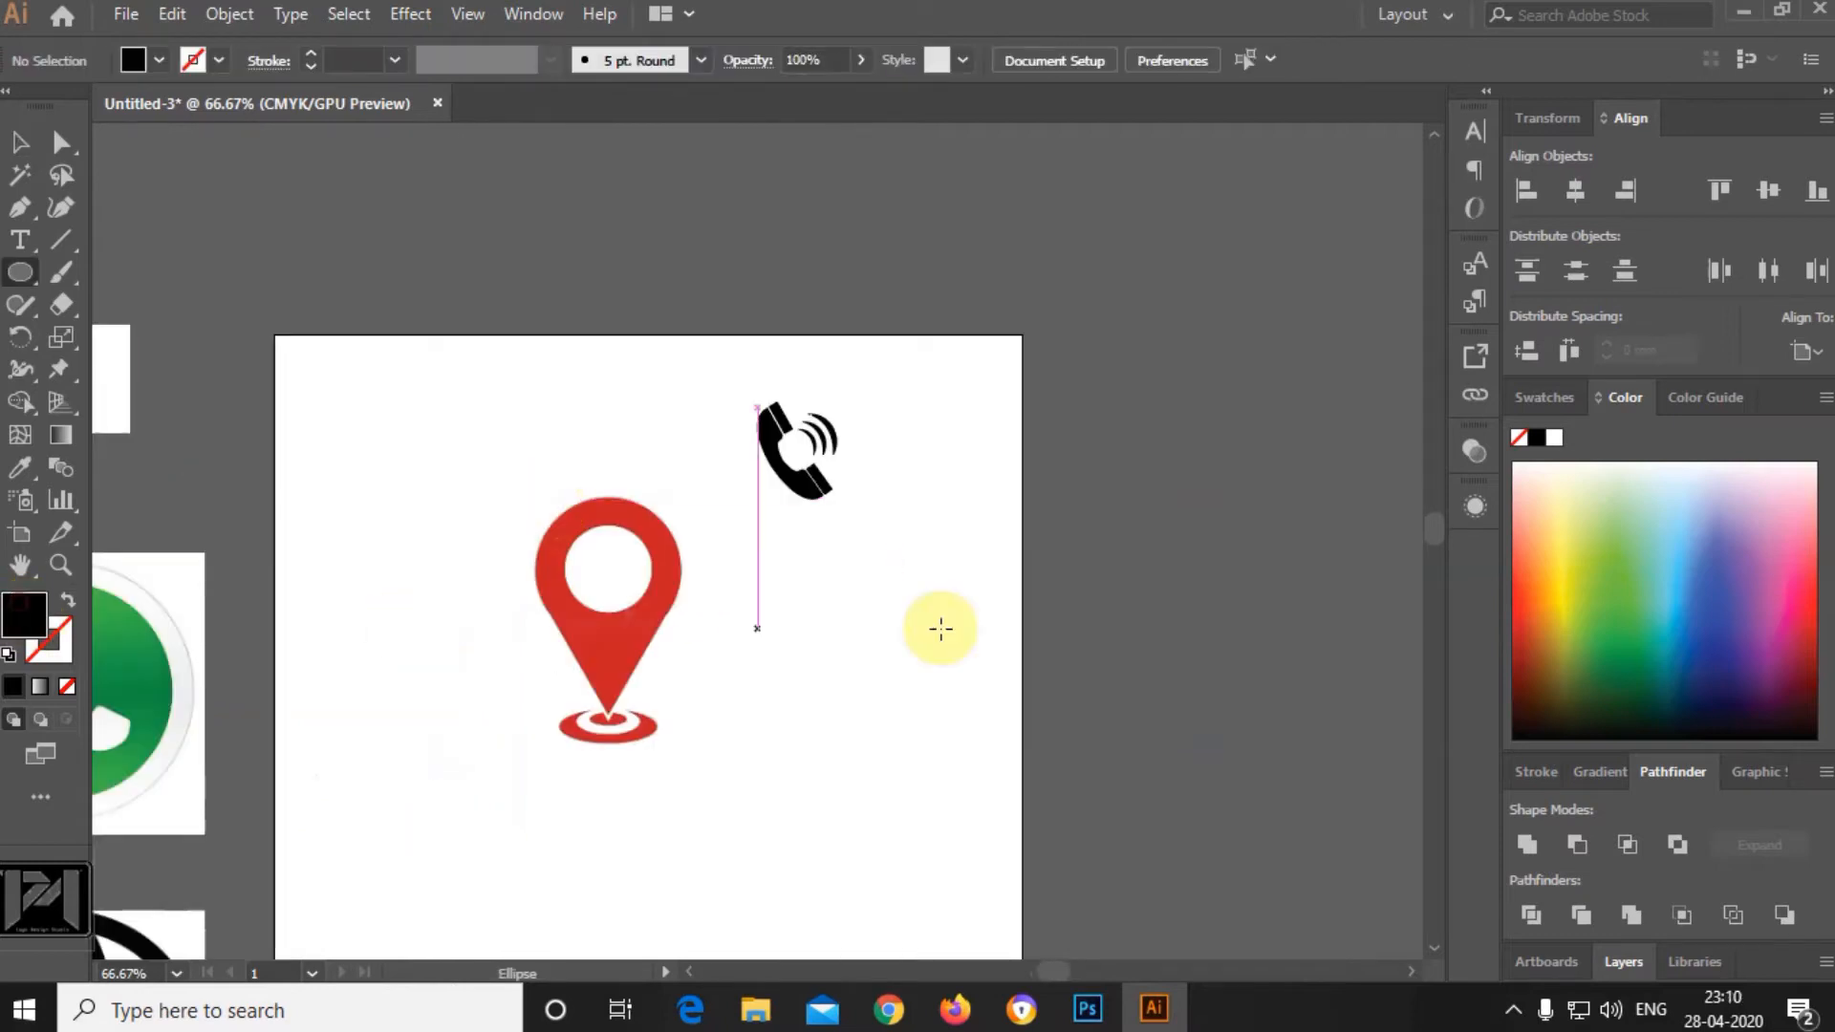
Draw an unfilled ellipse with a 1 pt black stroke over the red location pin's body.
left_click(69, 633)
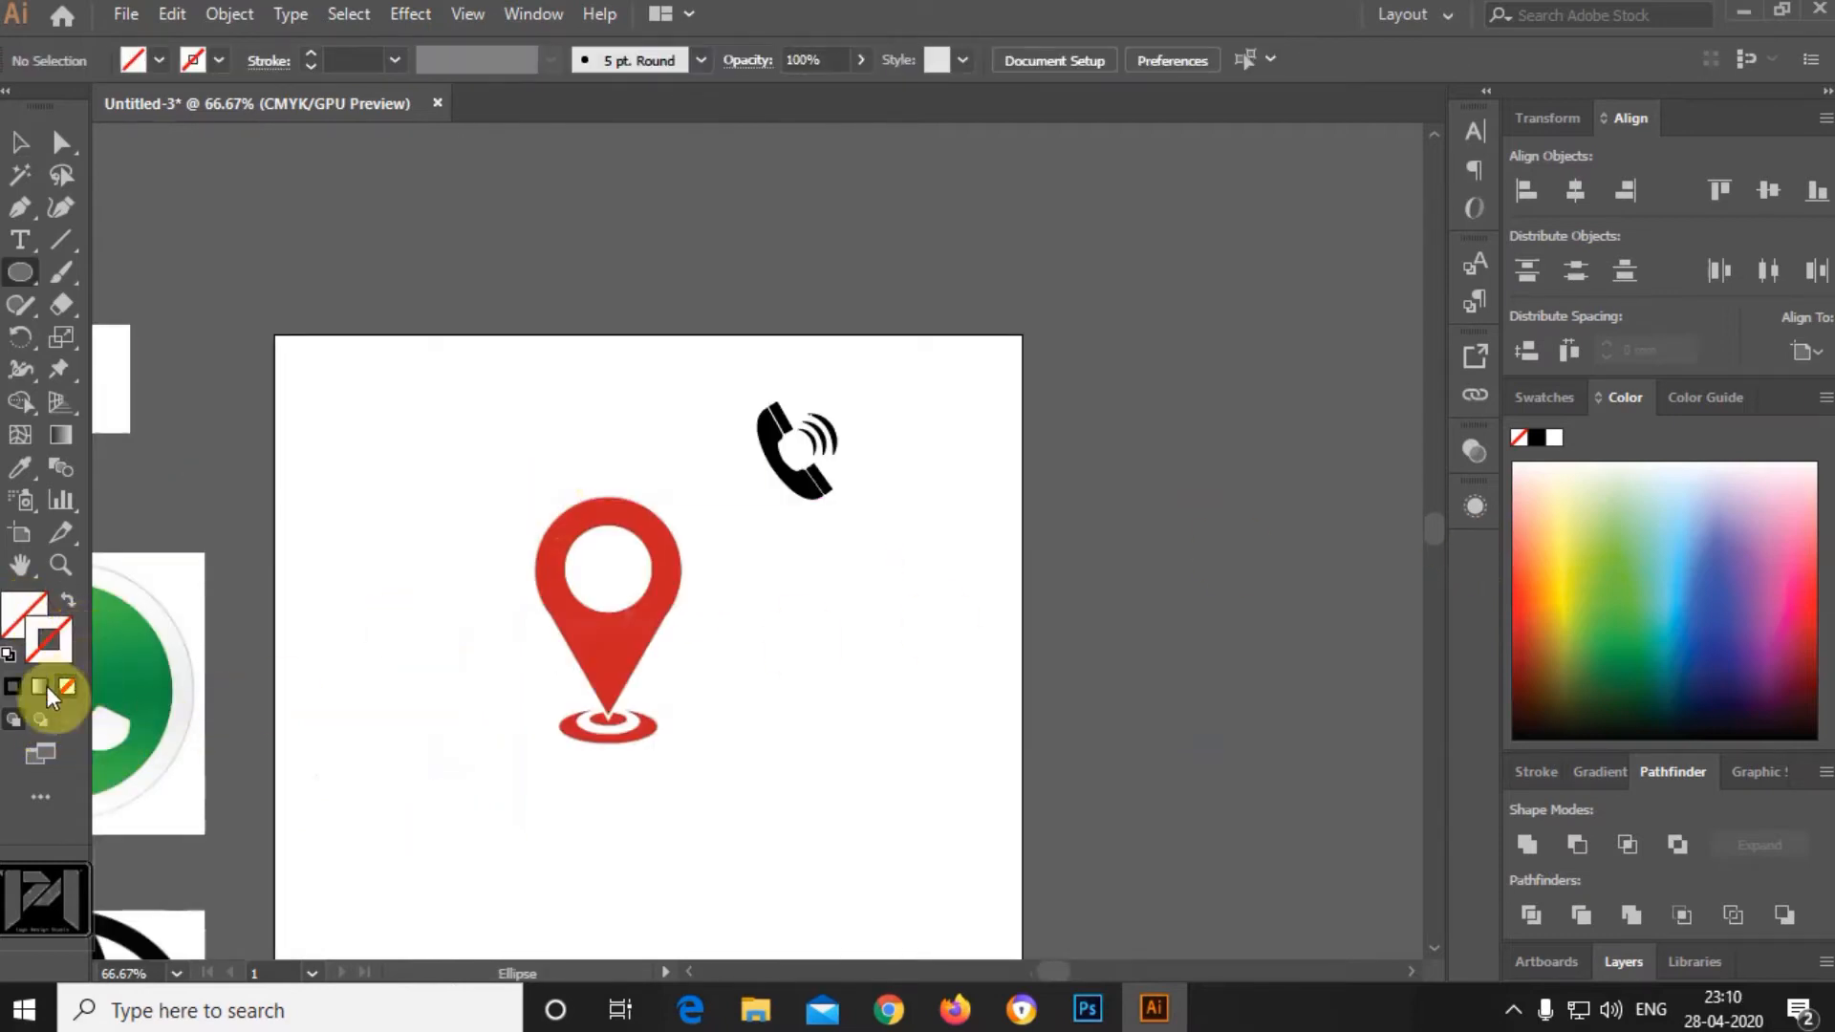
left_click(1535, 443)
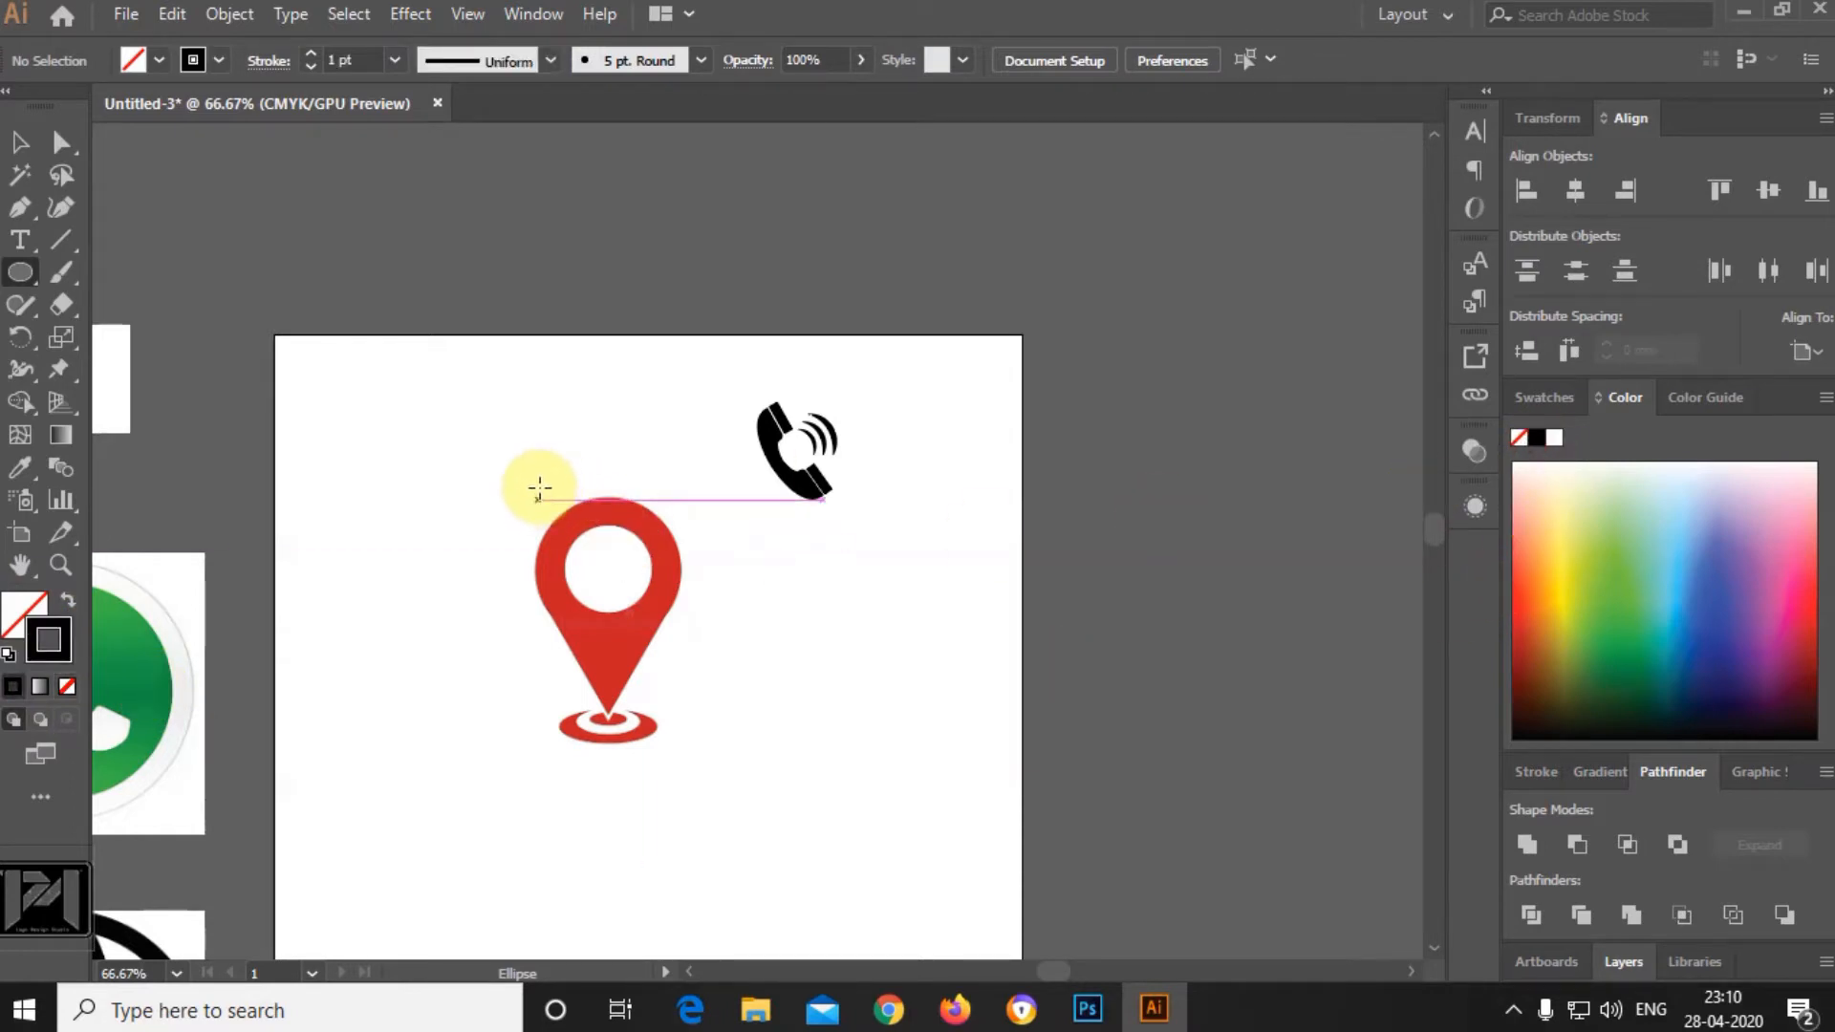
left_click_drag(541, 494, 701, 716)
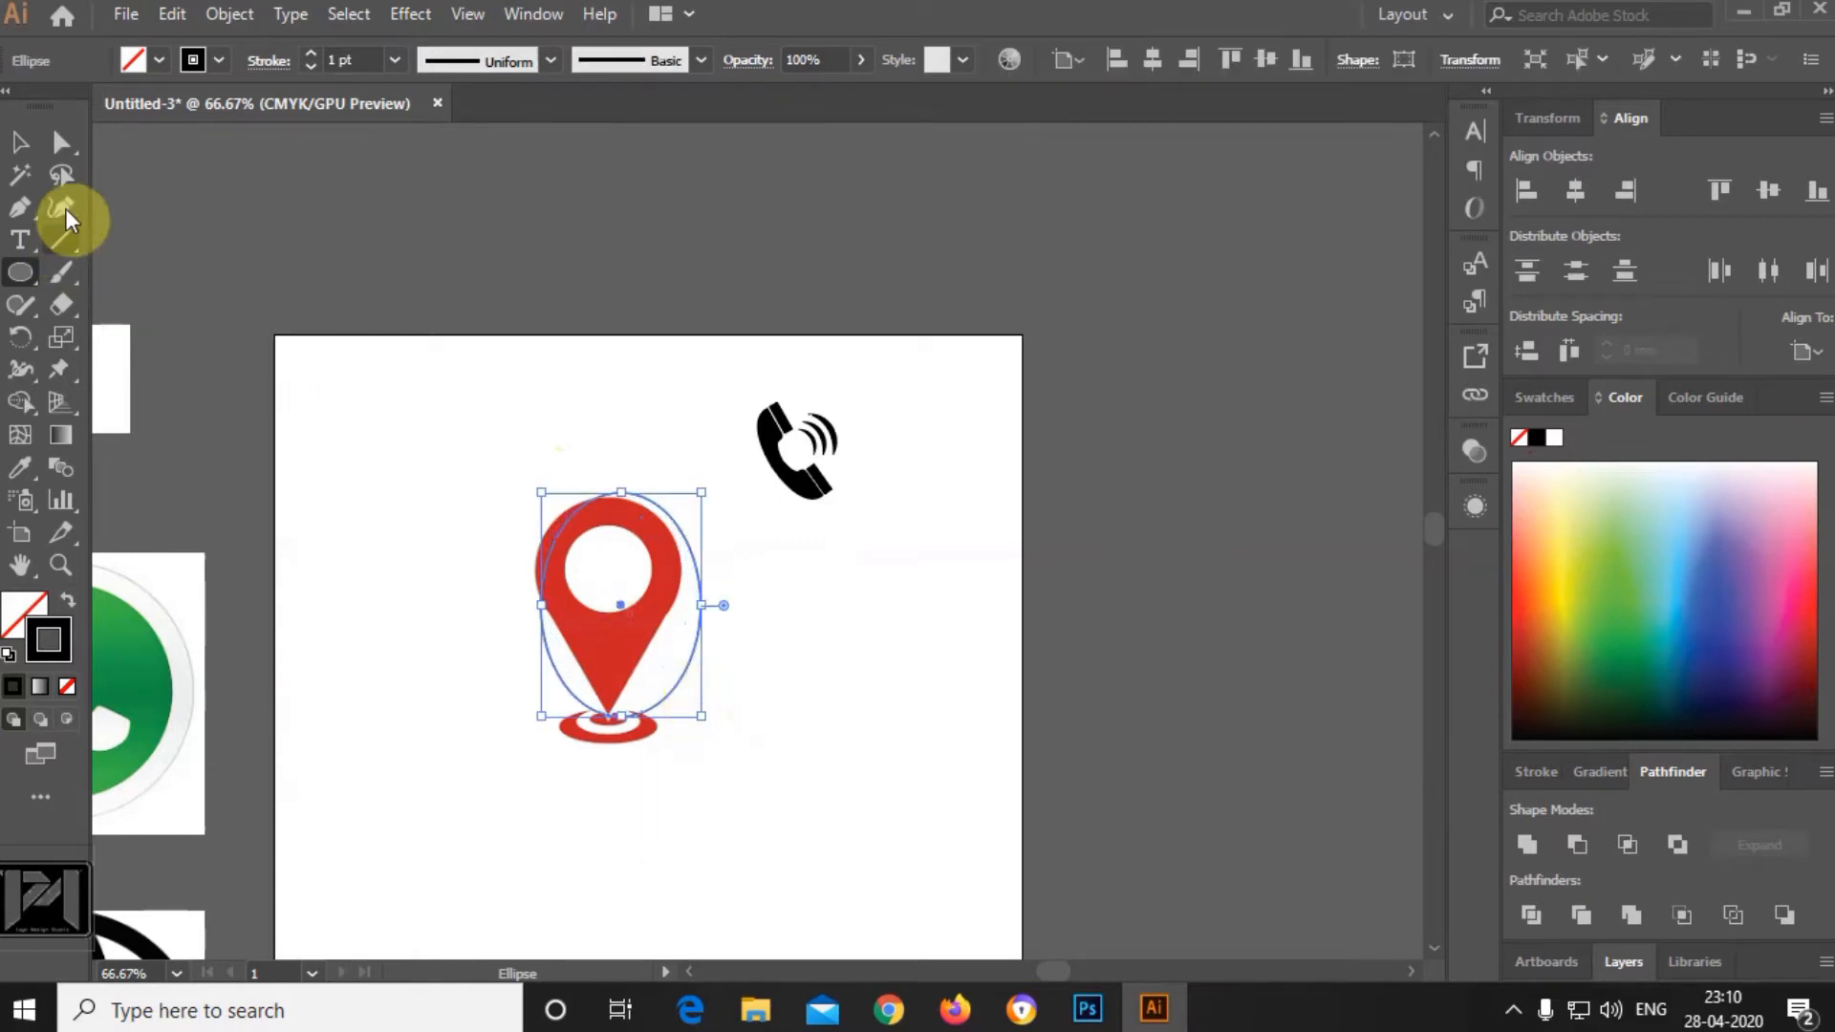
Align the ellipse's top and bottom anchors with the pin's top and tip, and convert the bottom anchor to a corner.
left_click(61, 142)
scroll(526, 664, "up", 2)
left_click_drag(746, 275, 716, 287)
left_click(719, 775)
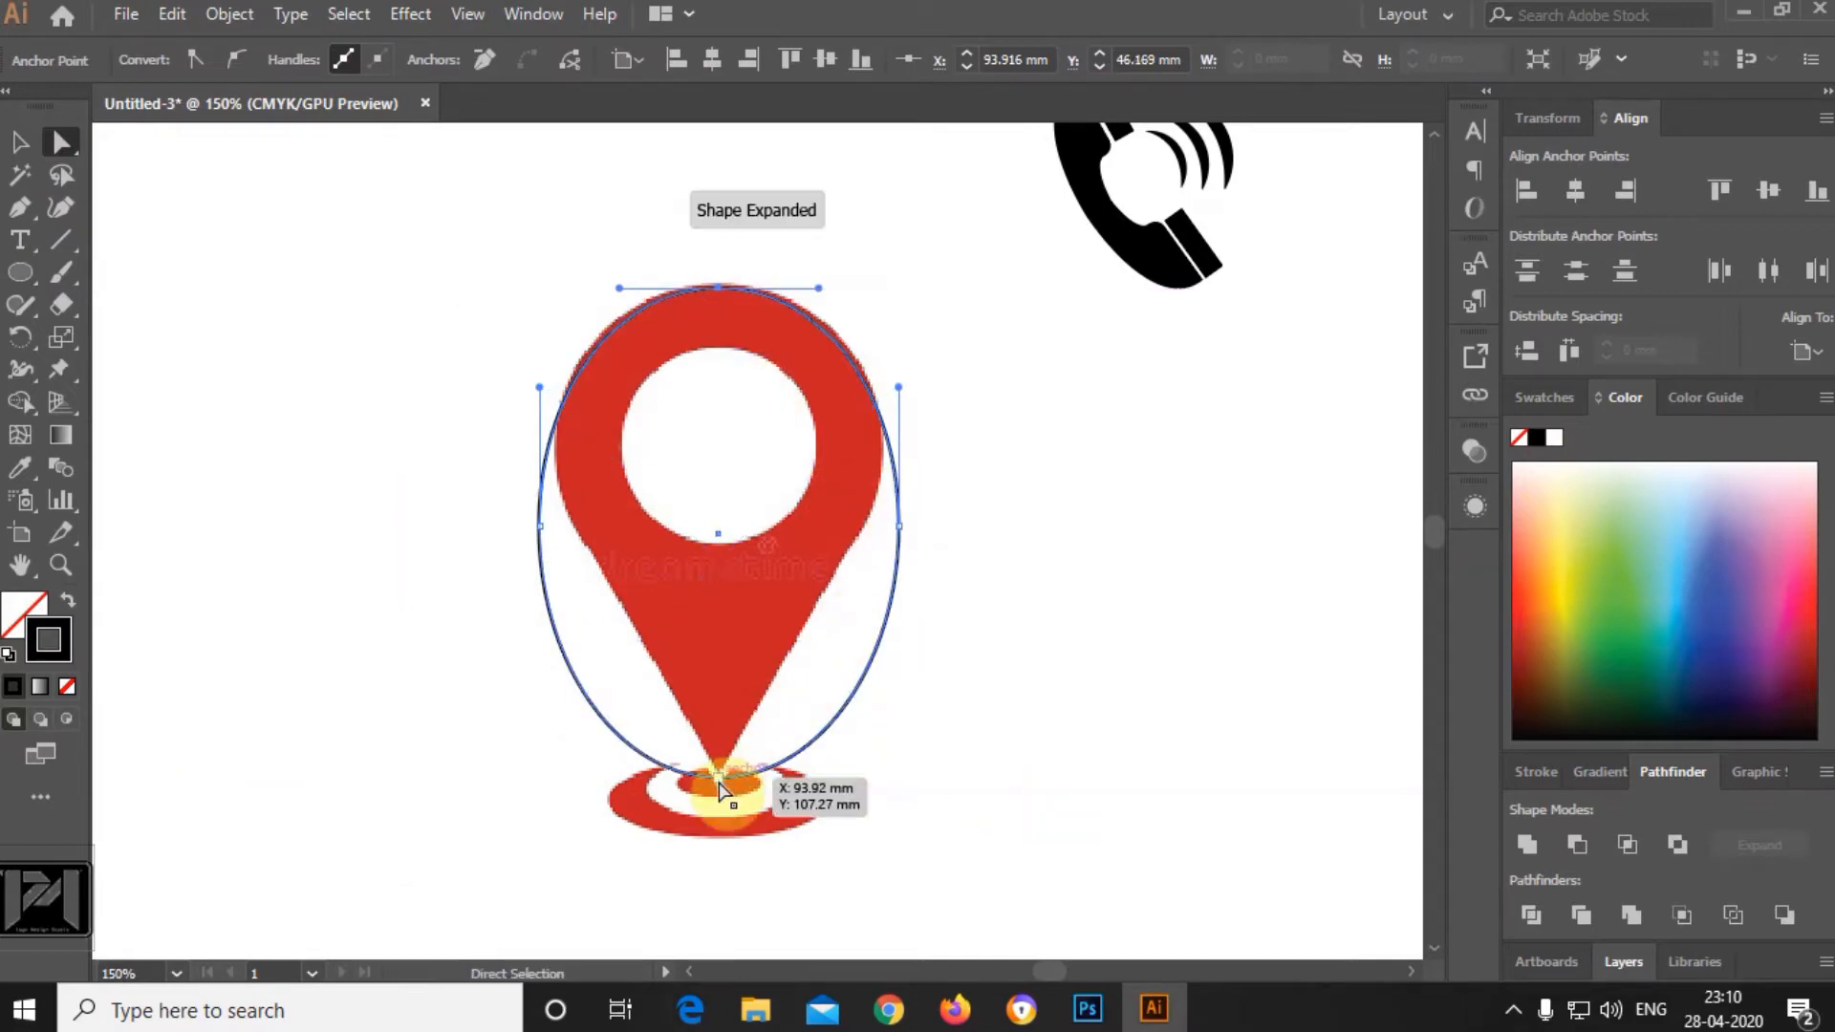
left_click_drag(719, 780, 719, 789)
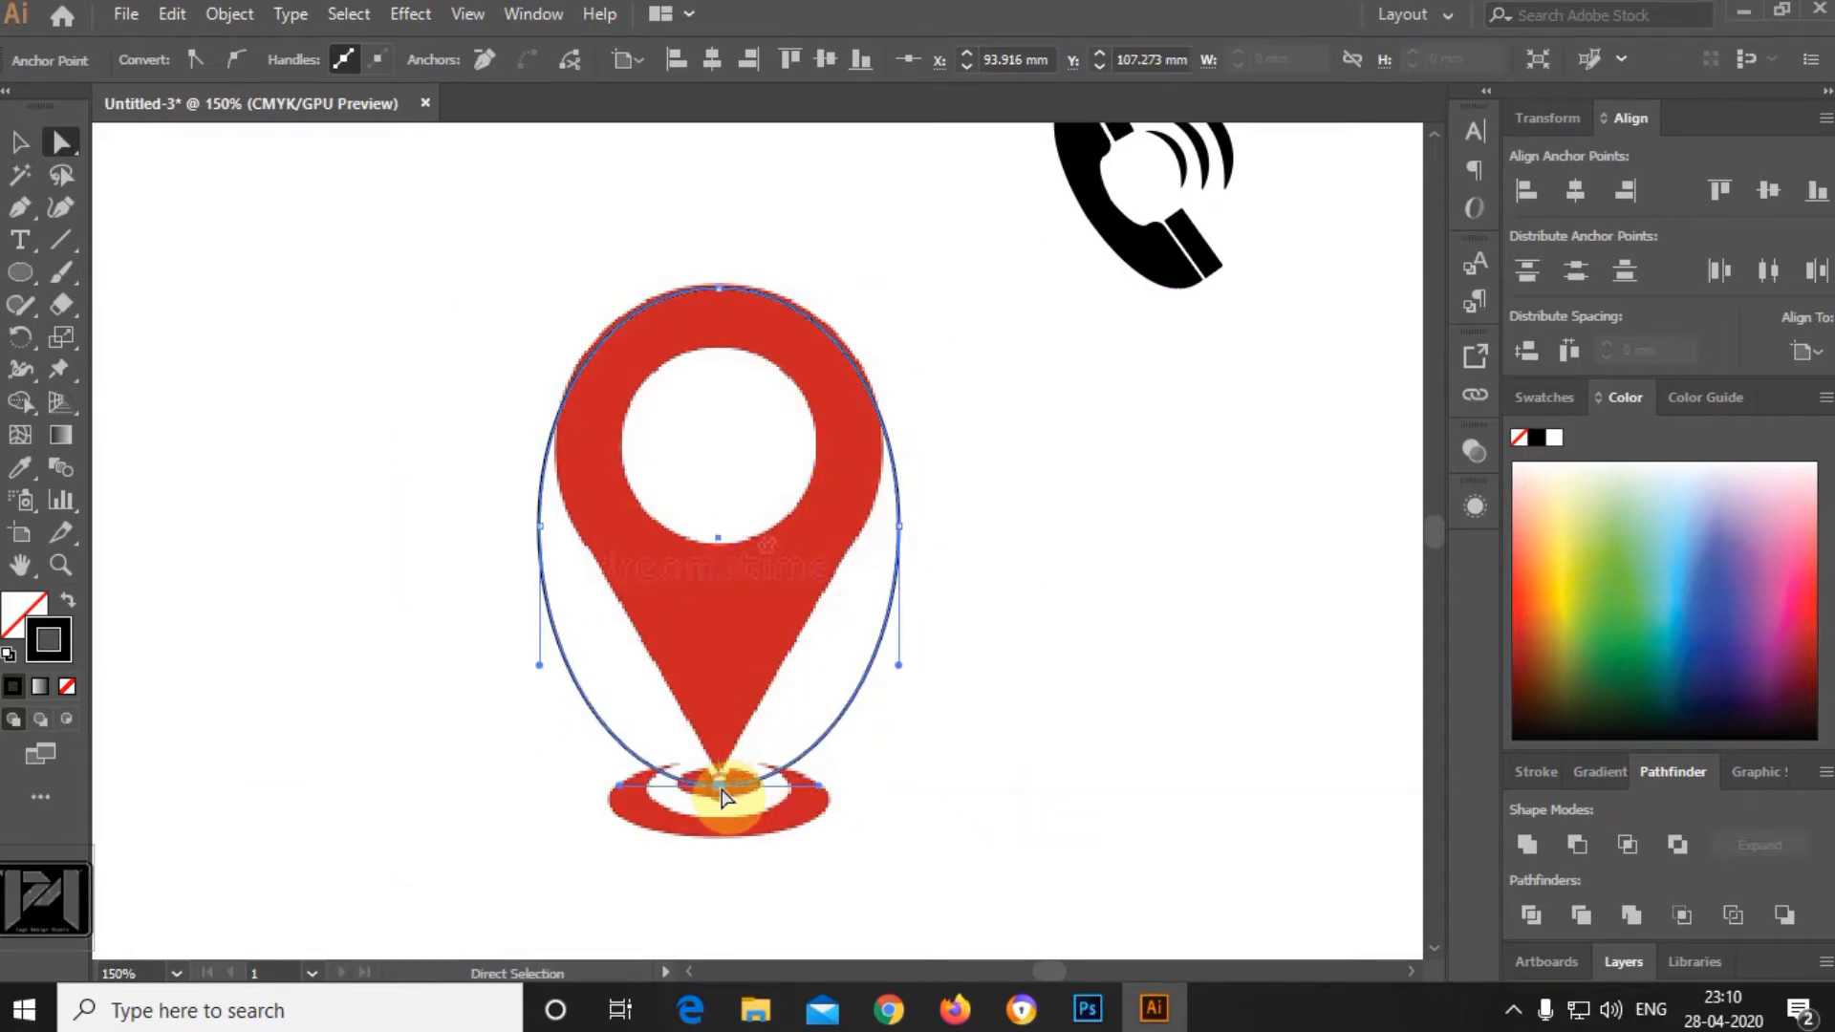
left_click(196, 60)
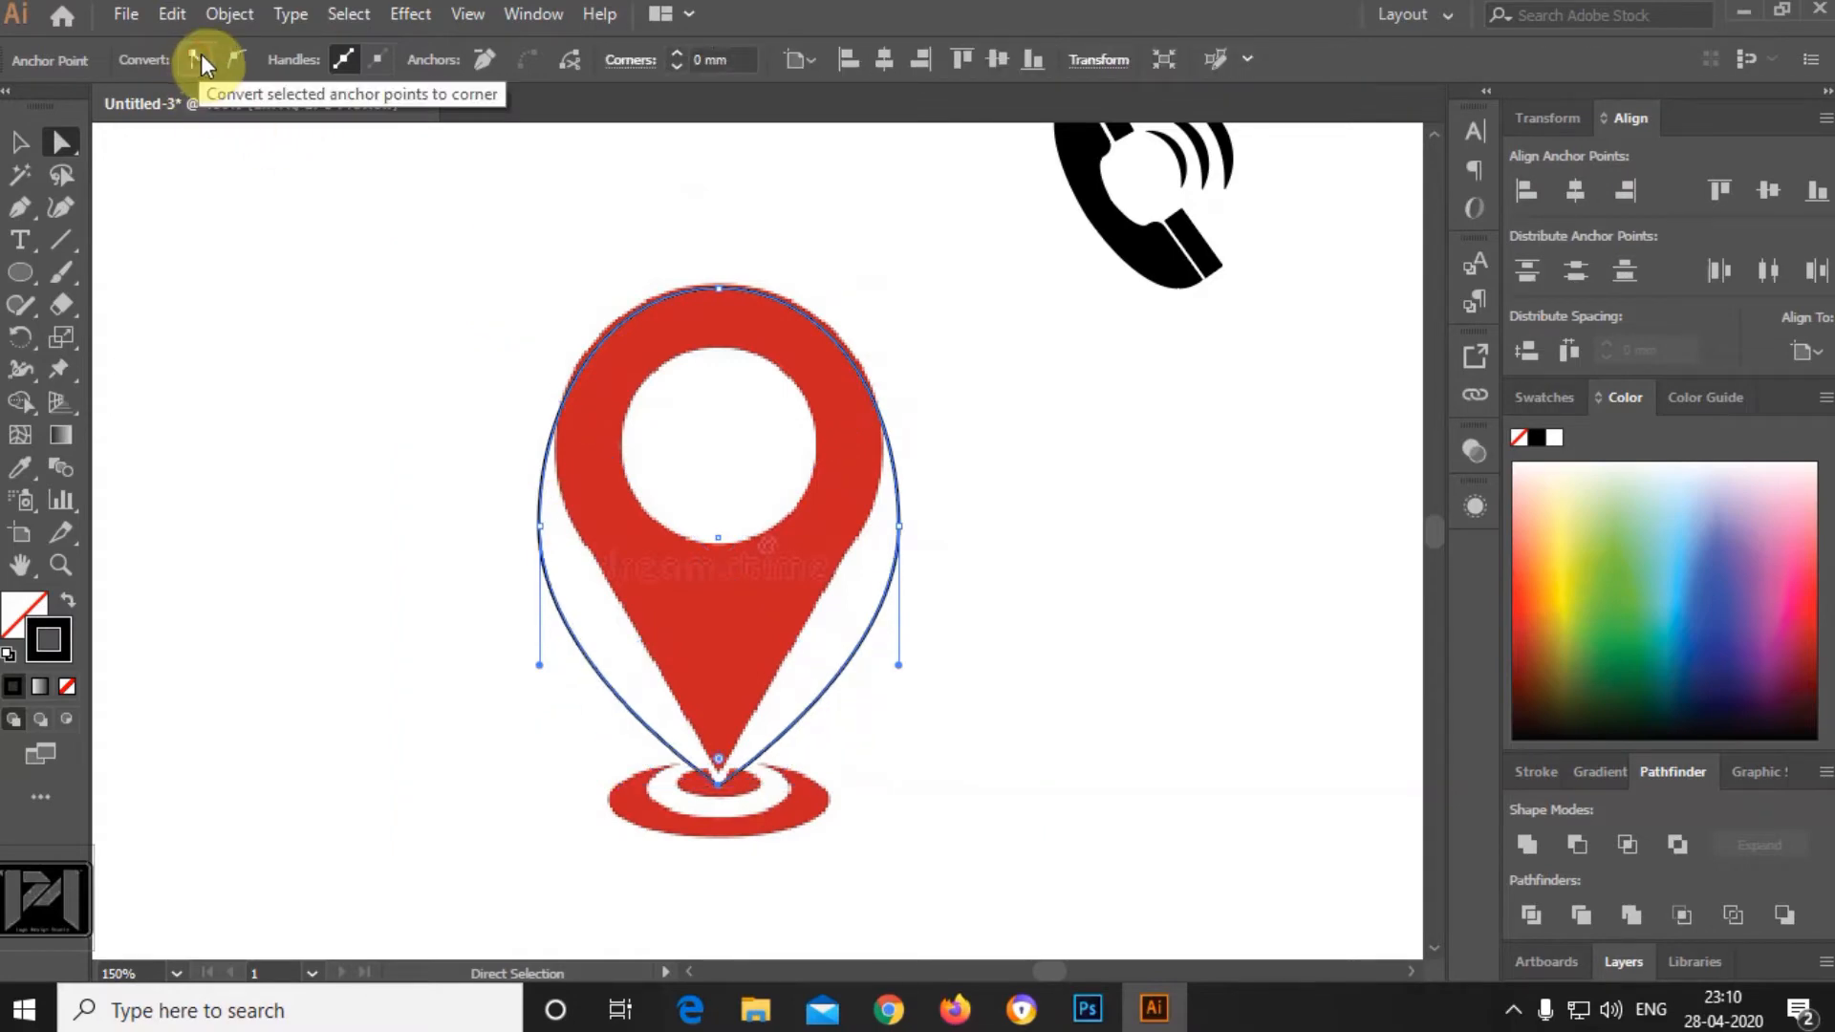
Move both side anchors of the outline slightly upward together toward the pin's widest part.
left_click(899, 525)
left_click(541, 525, "shift")
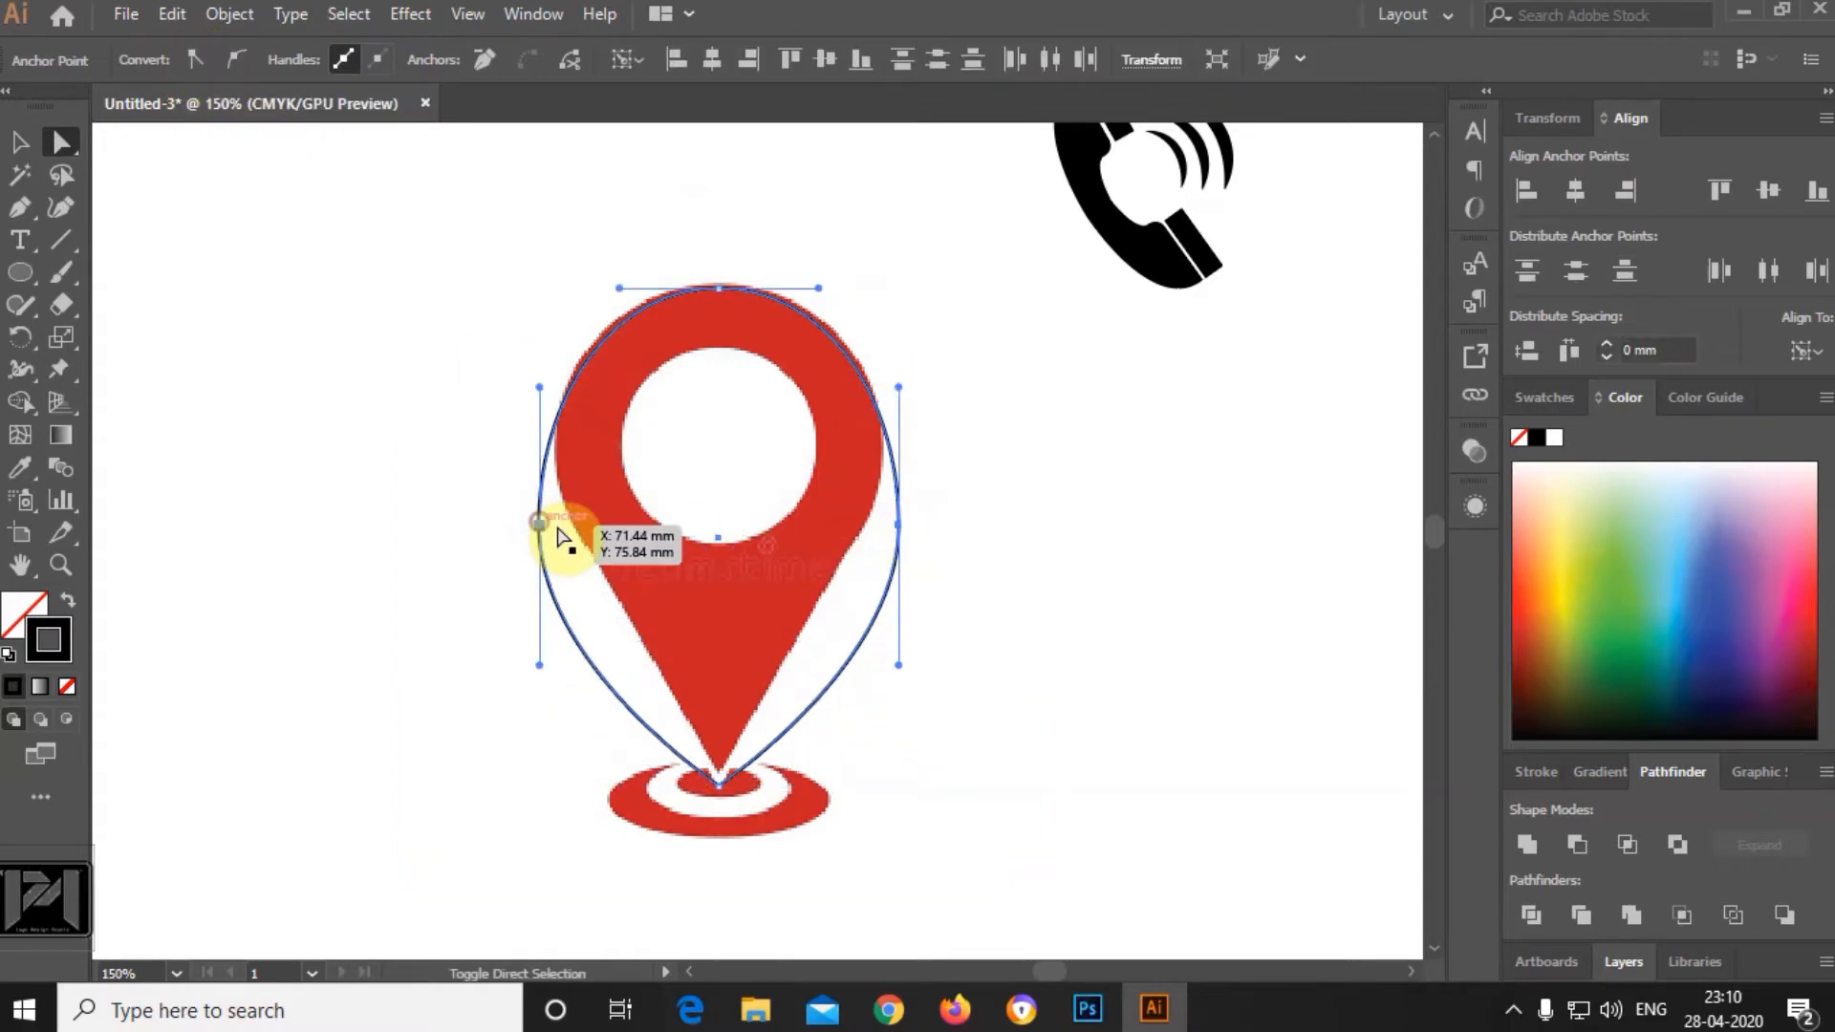
left_click_drag(896, 525, 895, 496)
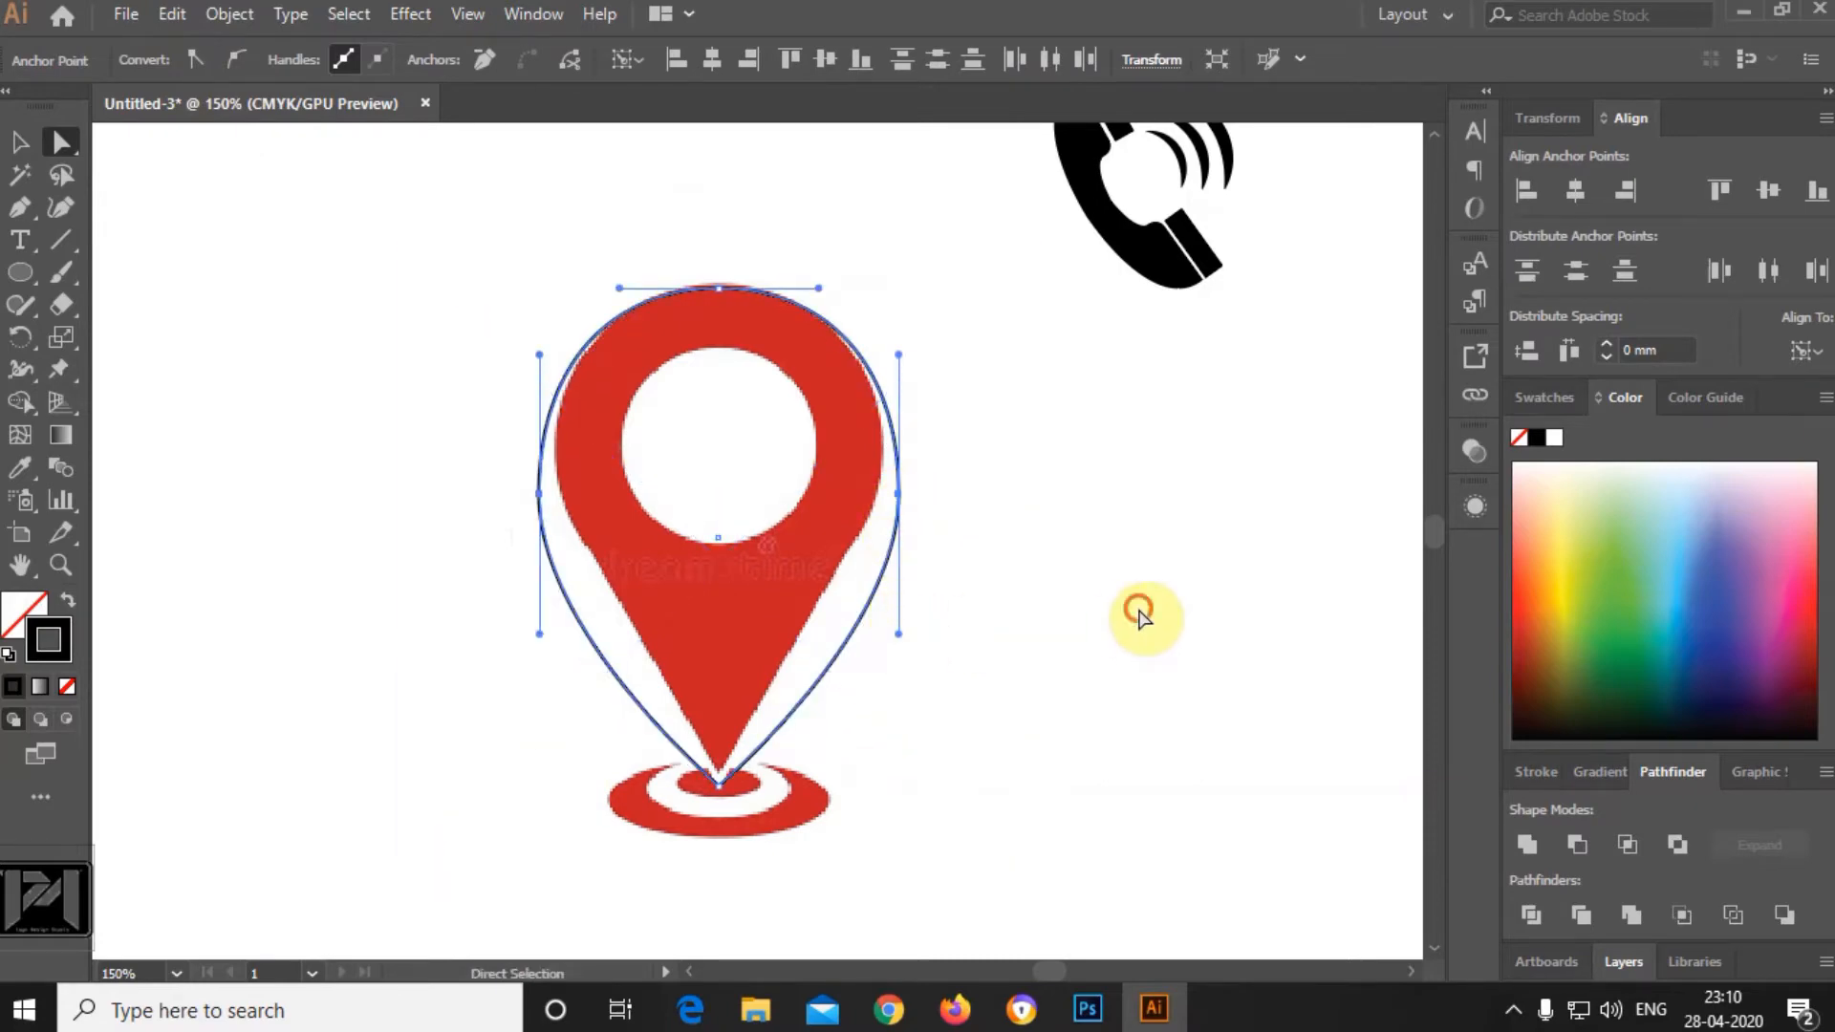
left_click(1139, 615)
Reshape the right side of the outline by moving its anchor and tilting its handles to follow the pin's edge.
left_click(898, 511)
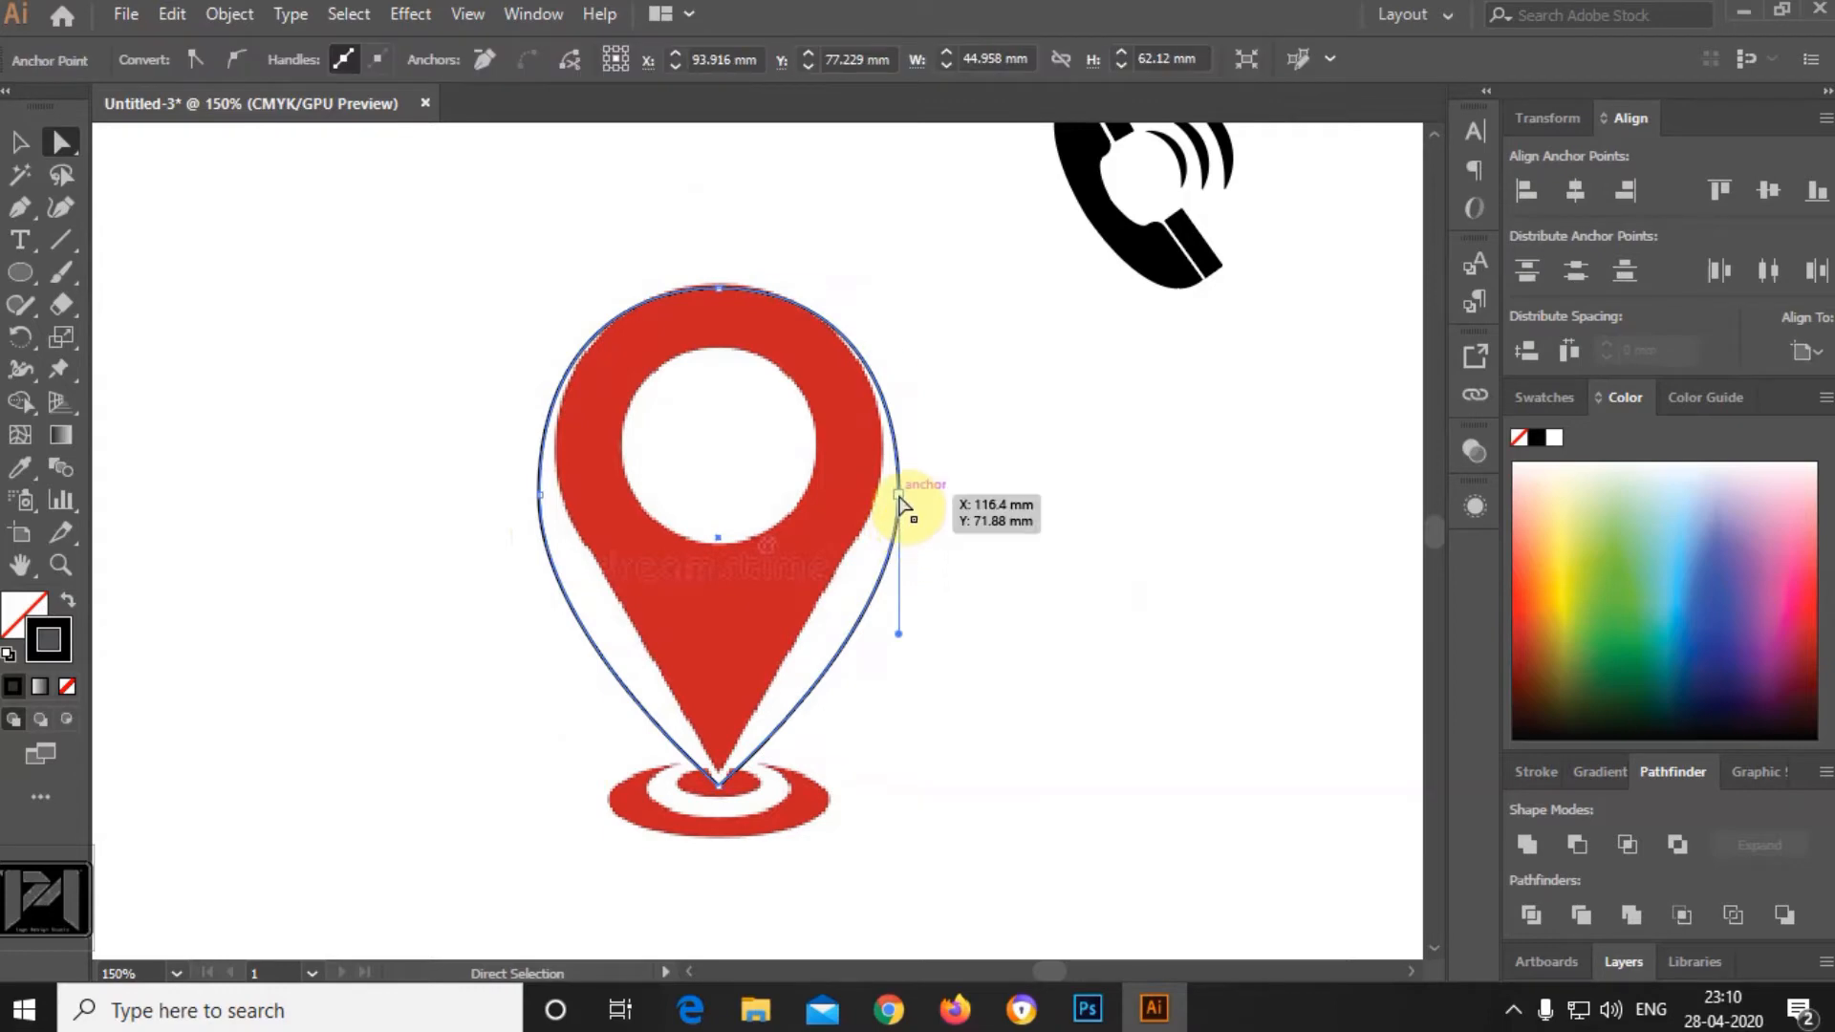
left_click_drag(901, 635, 853, 639)
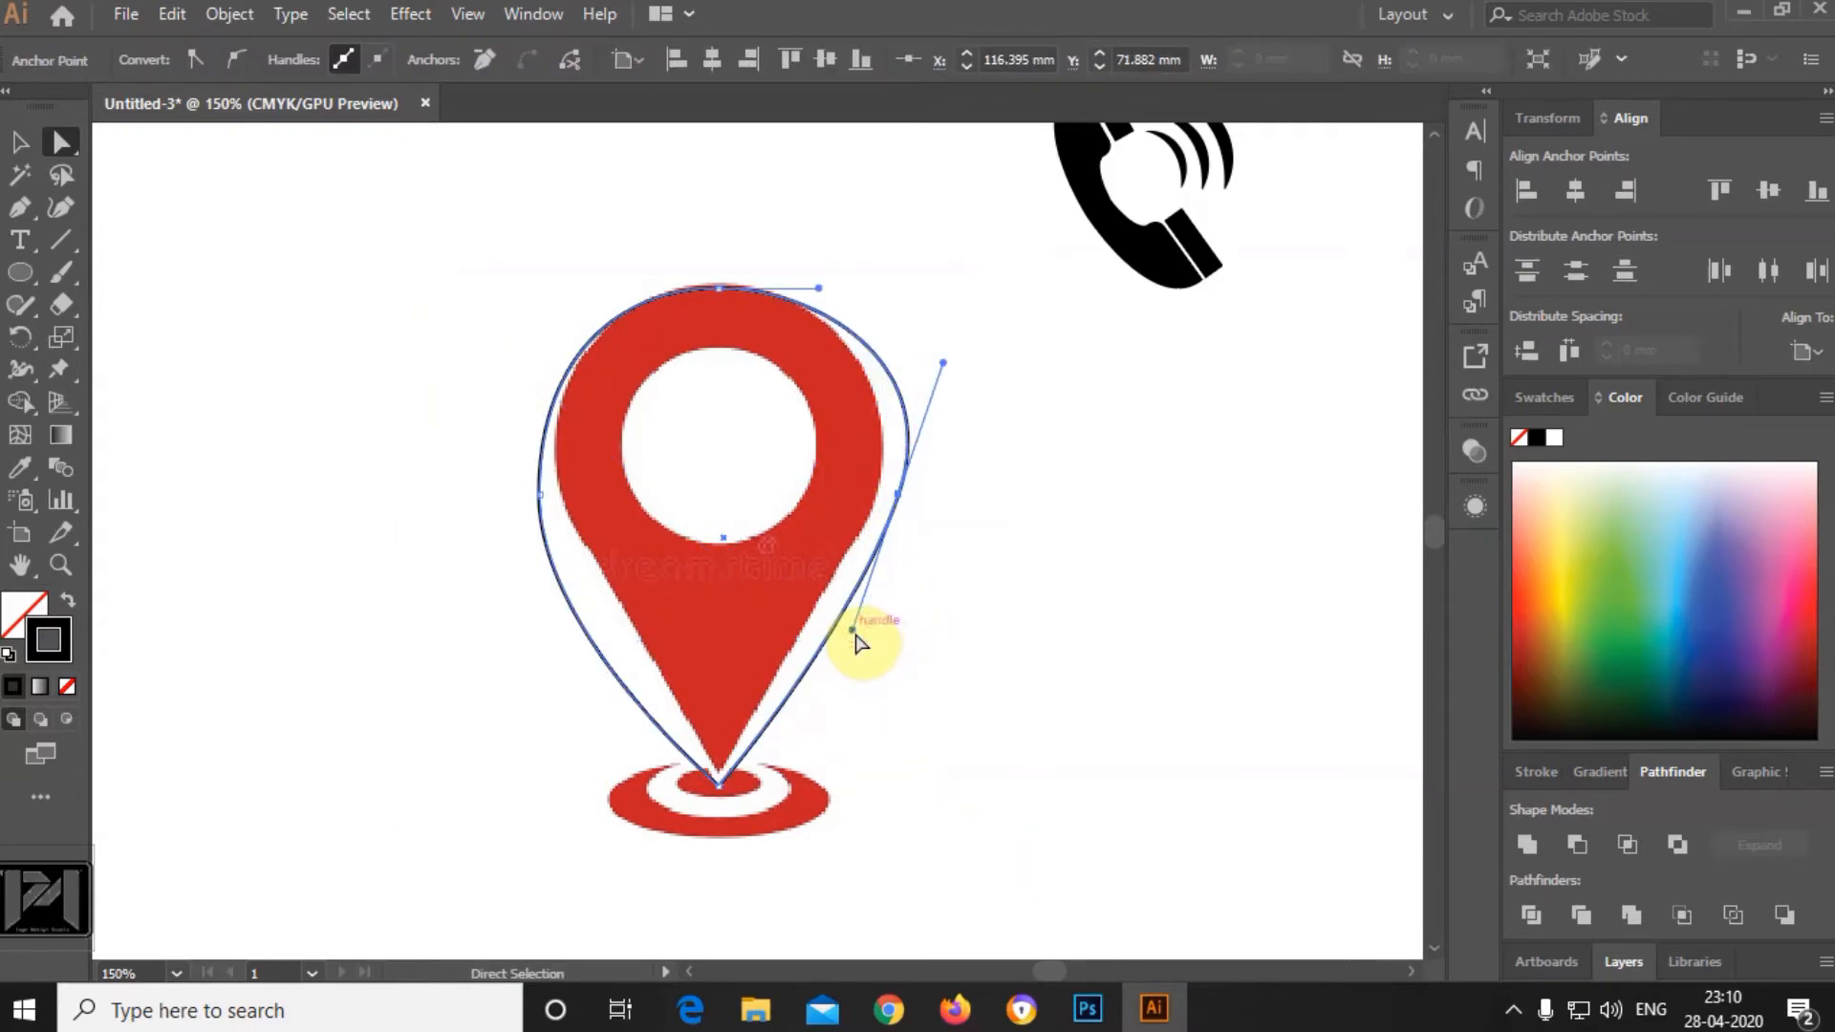
left_click_drag(898, 502, 868, 513)
left_click_drag(822, 634, 801, 630)
left_click_drag(871, 506, 834, 568)
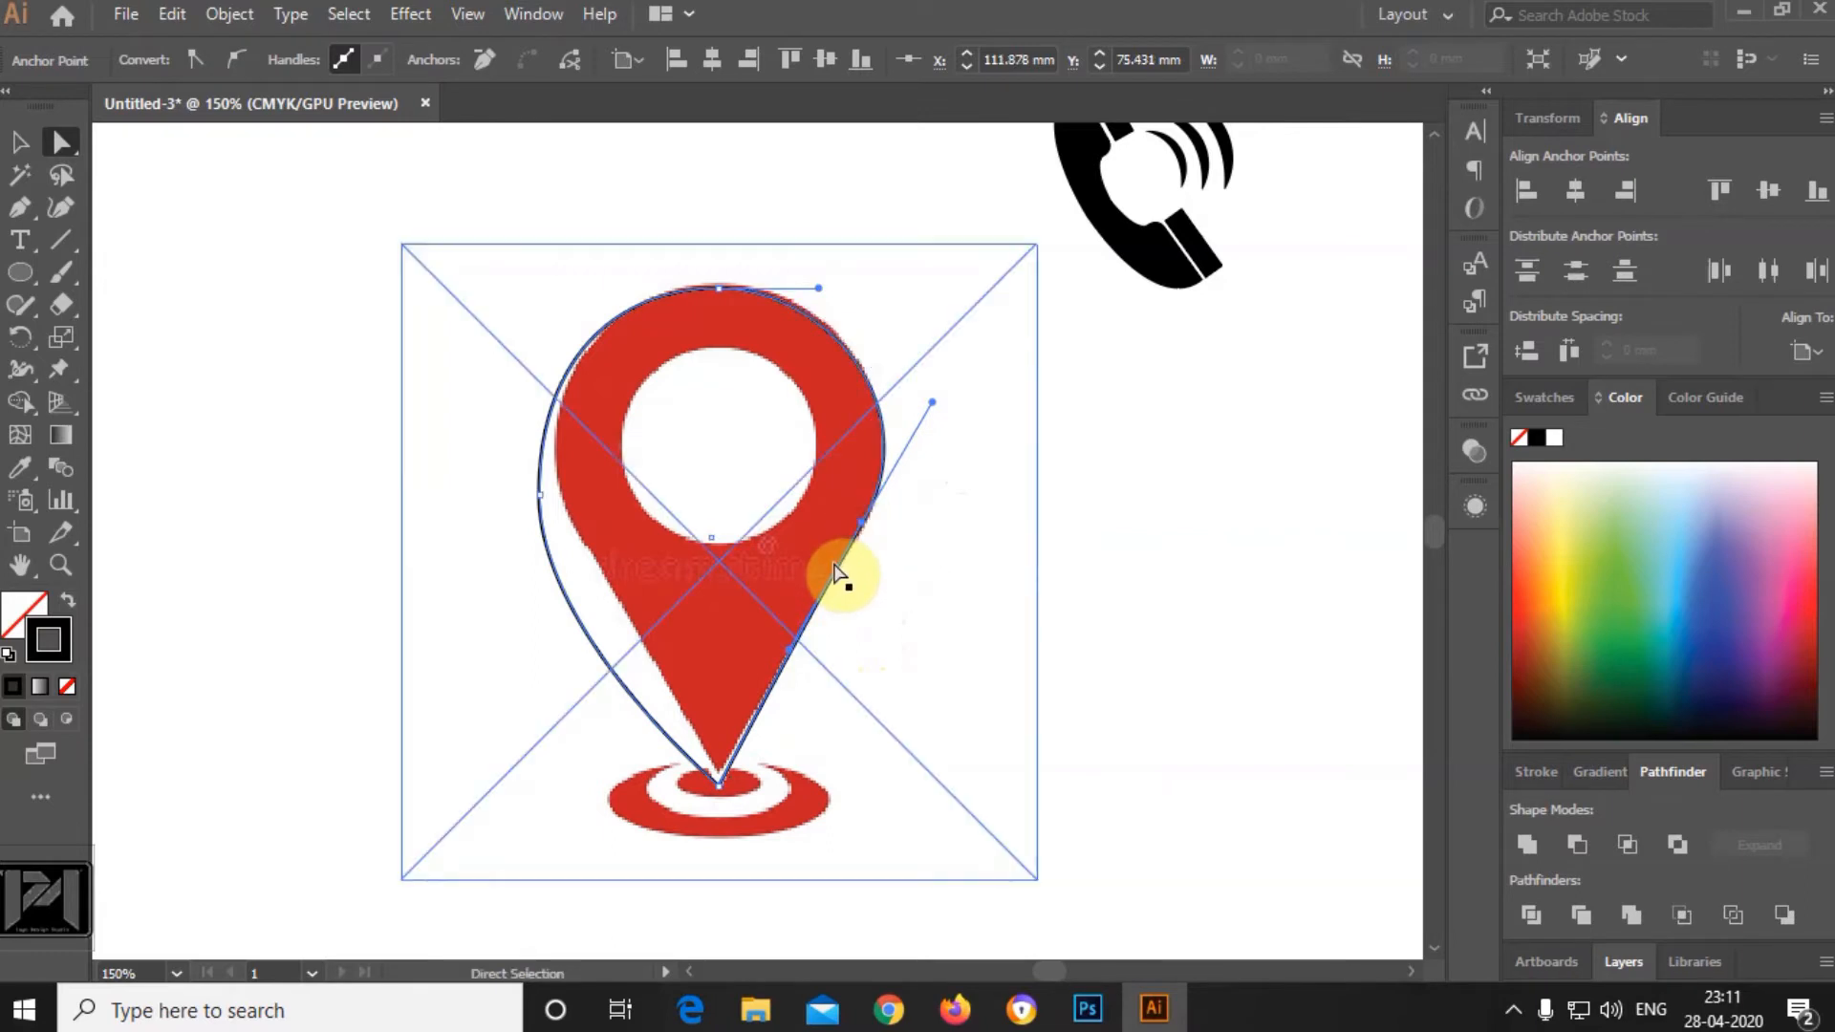
Raise the outline's bottom corner to the pin's tip and fine-tune the right side anchor against the red edge.
left_click(1080, 592)
left_click_drag(720, 782, 717, 774)
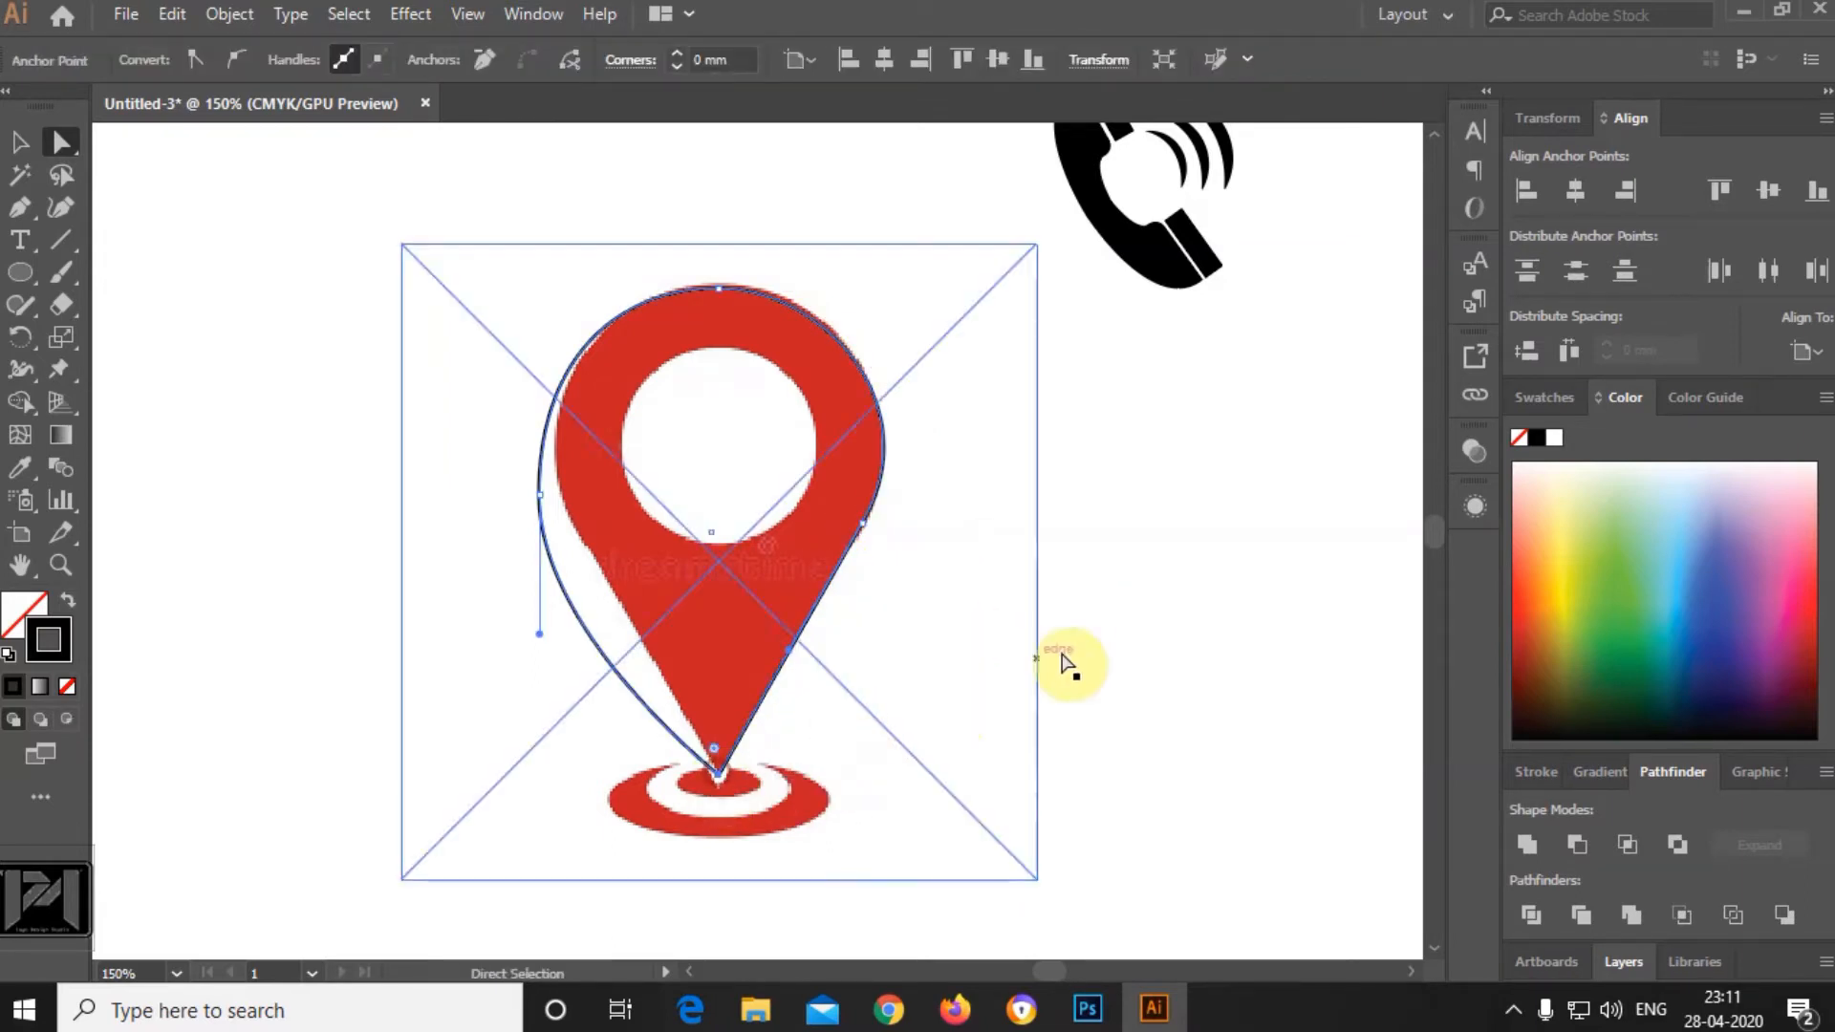
left_click(1069, 662)
left_click(859, 550)
scroll(856, 545, "up", 3)
left_click_drag(890, 491, 898, 497)
scroll(899, 497, "down", 2)
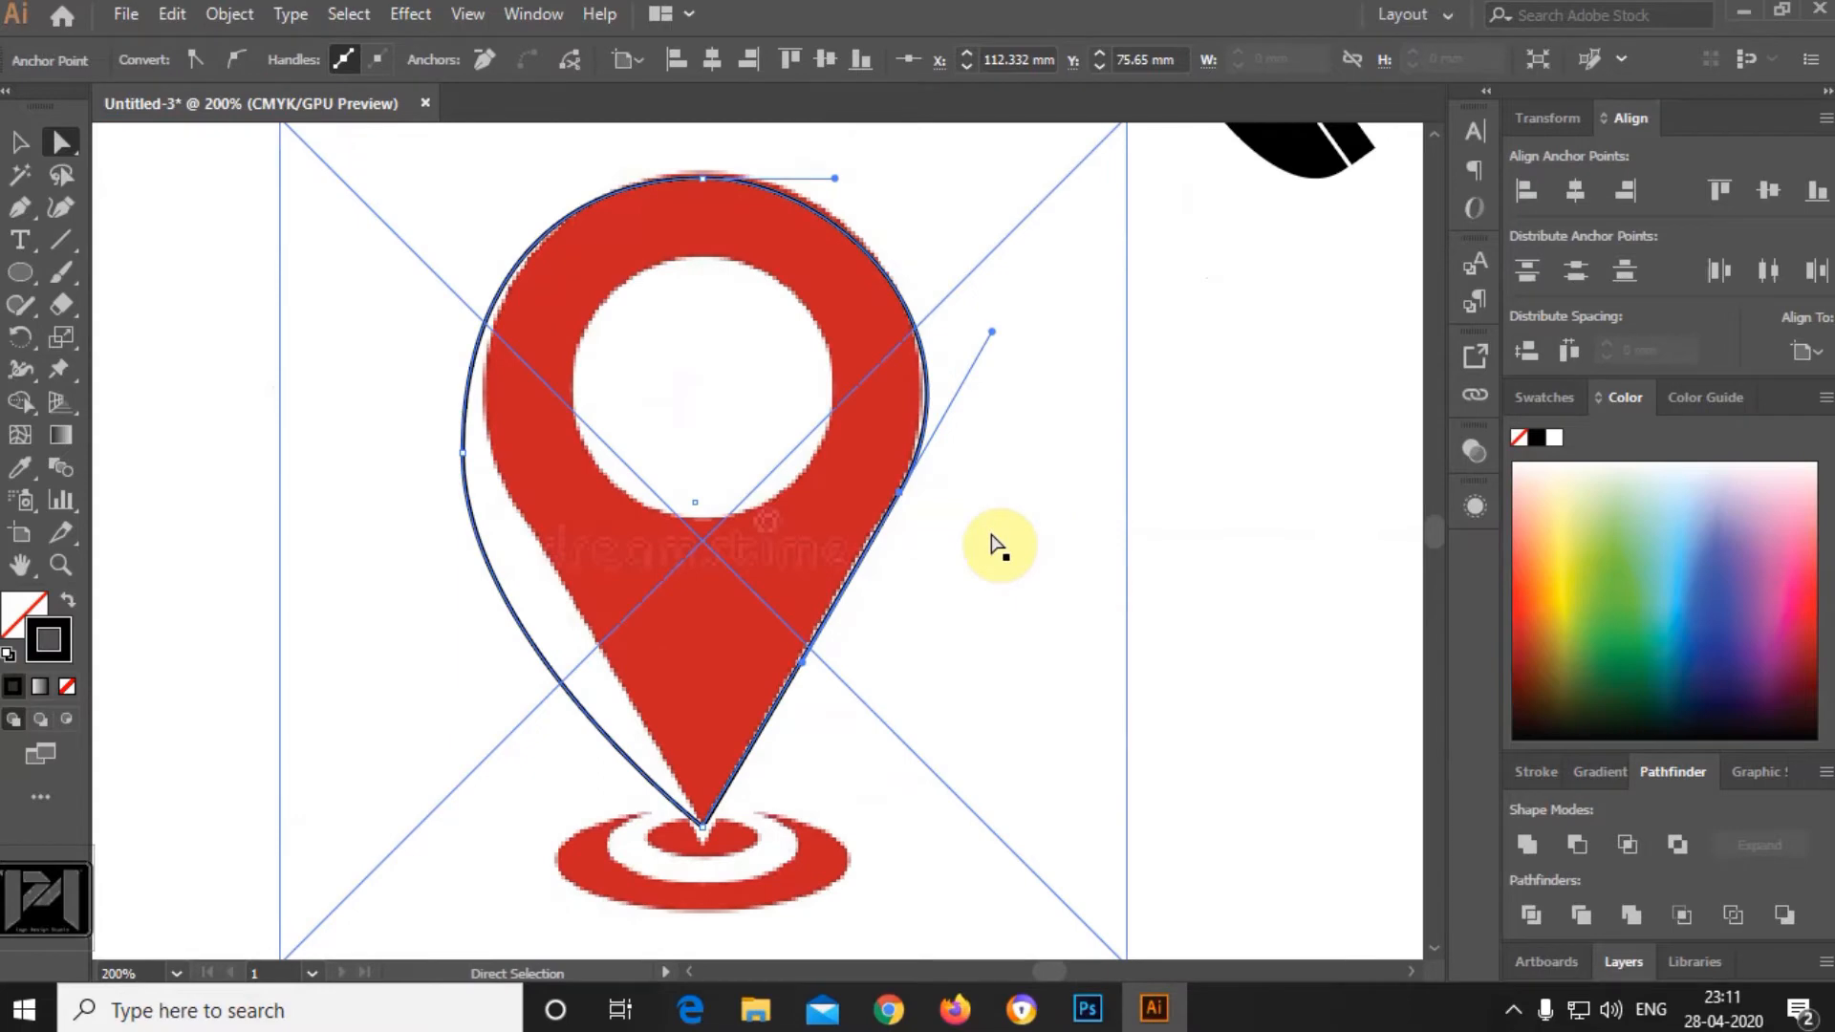
scroll(994, 544, "down", 1)
left_click(1160, 569)
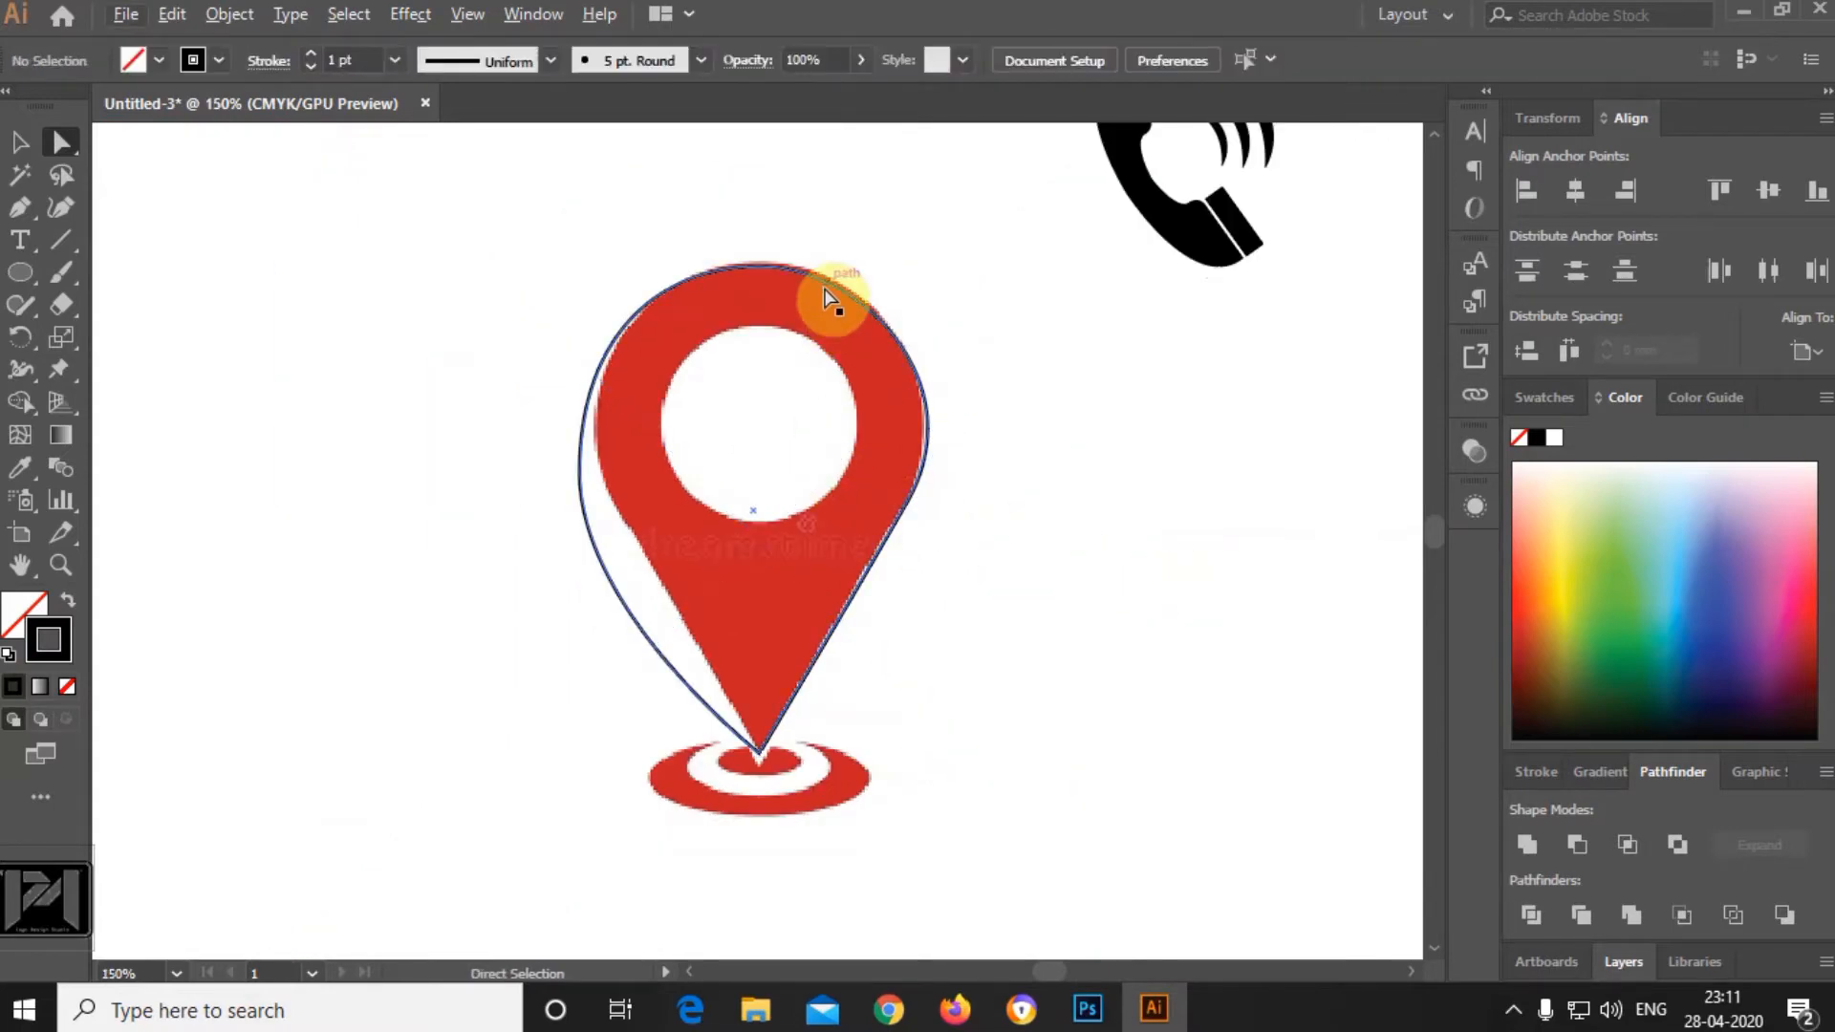
Move the outline's top anchor up slightly to match the pin's upper edge.
scroll(822, 278, "up", 2)
left_click_drag(717, 277, 719, 267)
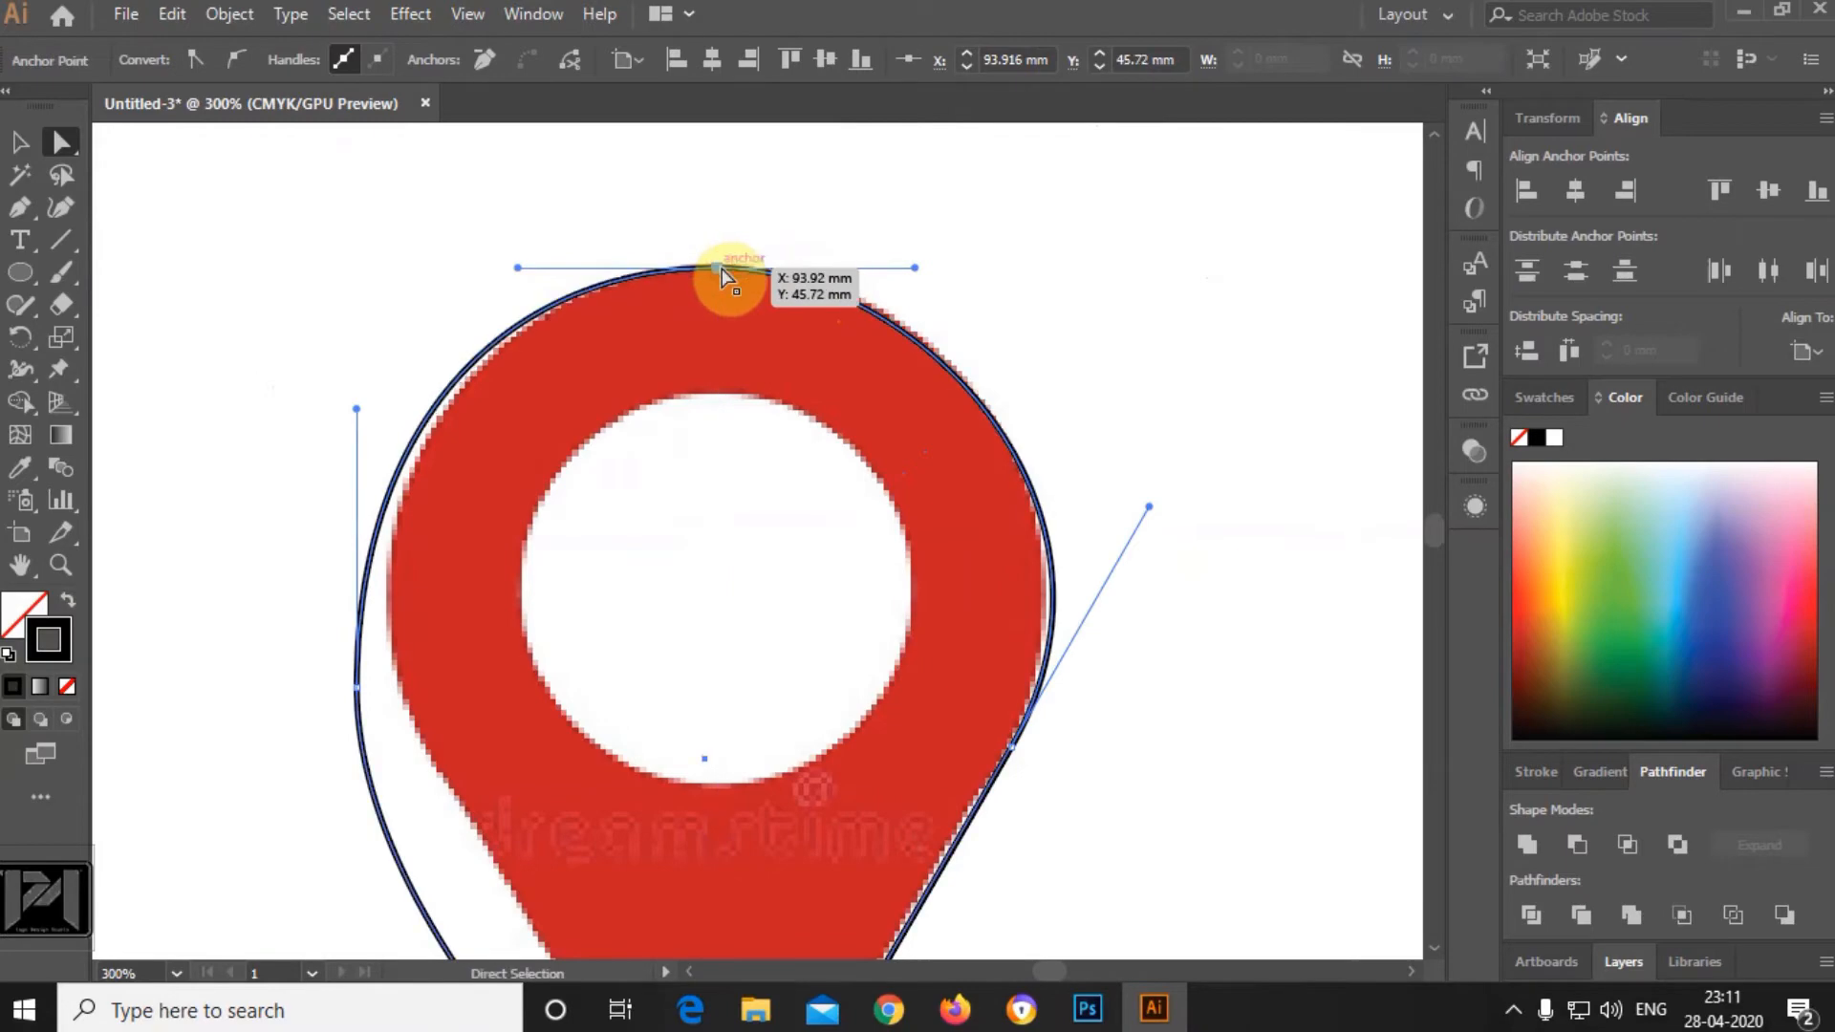
scroll(720, 267, "down", 4)
left_click(1016, 409)
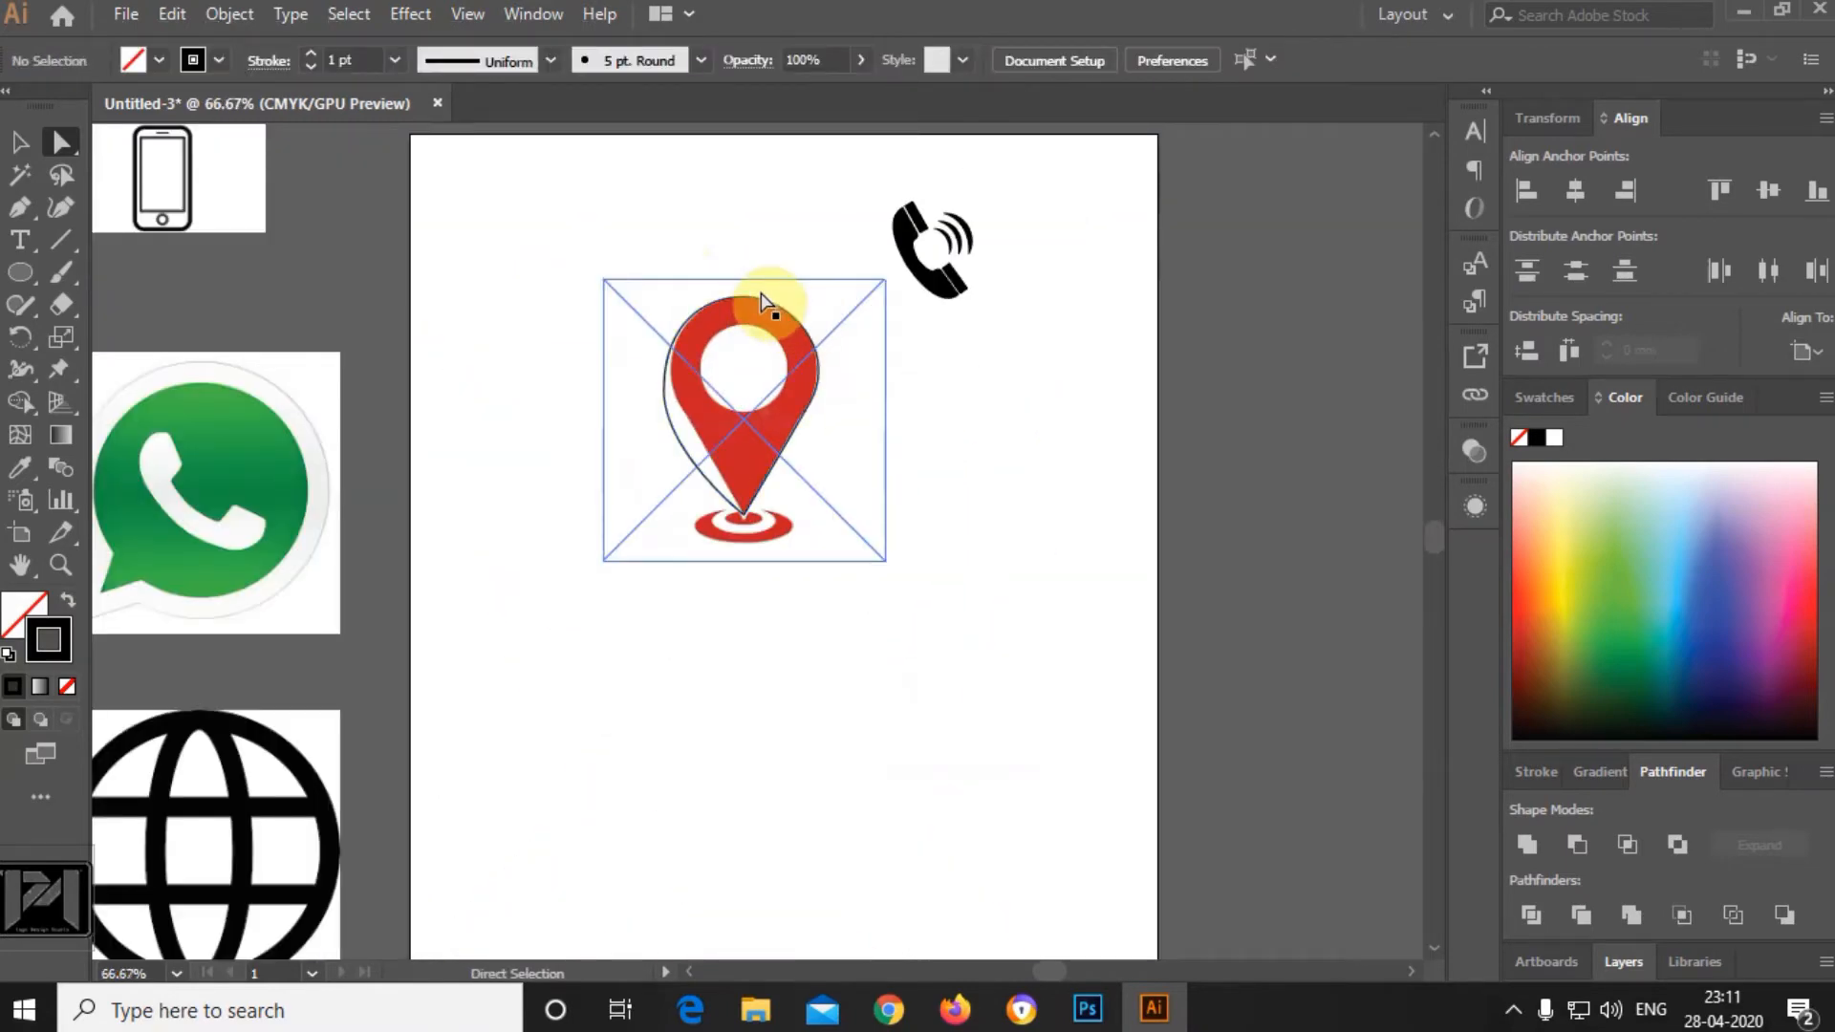
Move the pin reference image to the right, clear of the traced outline, and fill the outline with black.
left_click(878, 453)
left_click_drag(880, 457, 1268, 455)
left_click(750, 305)
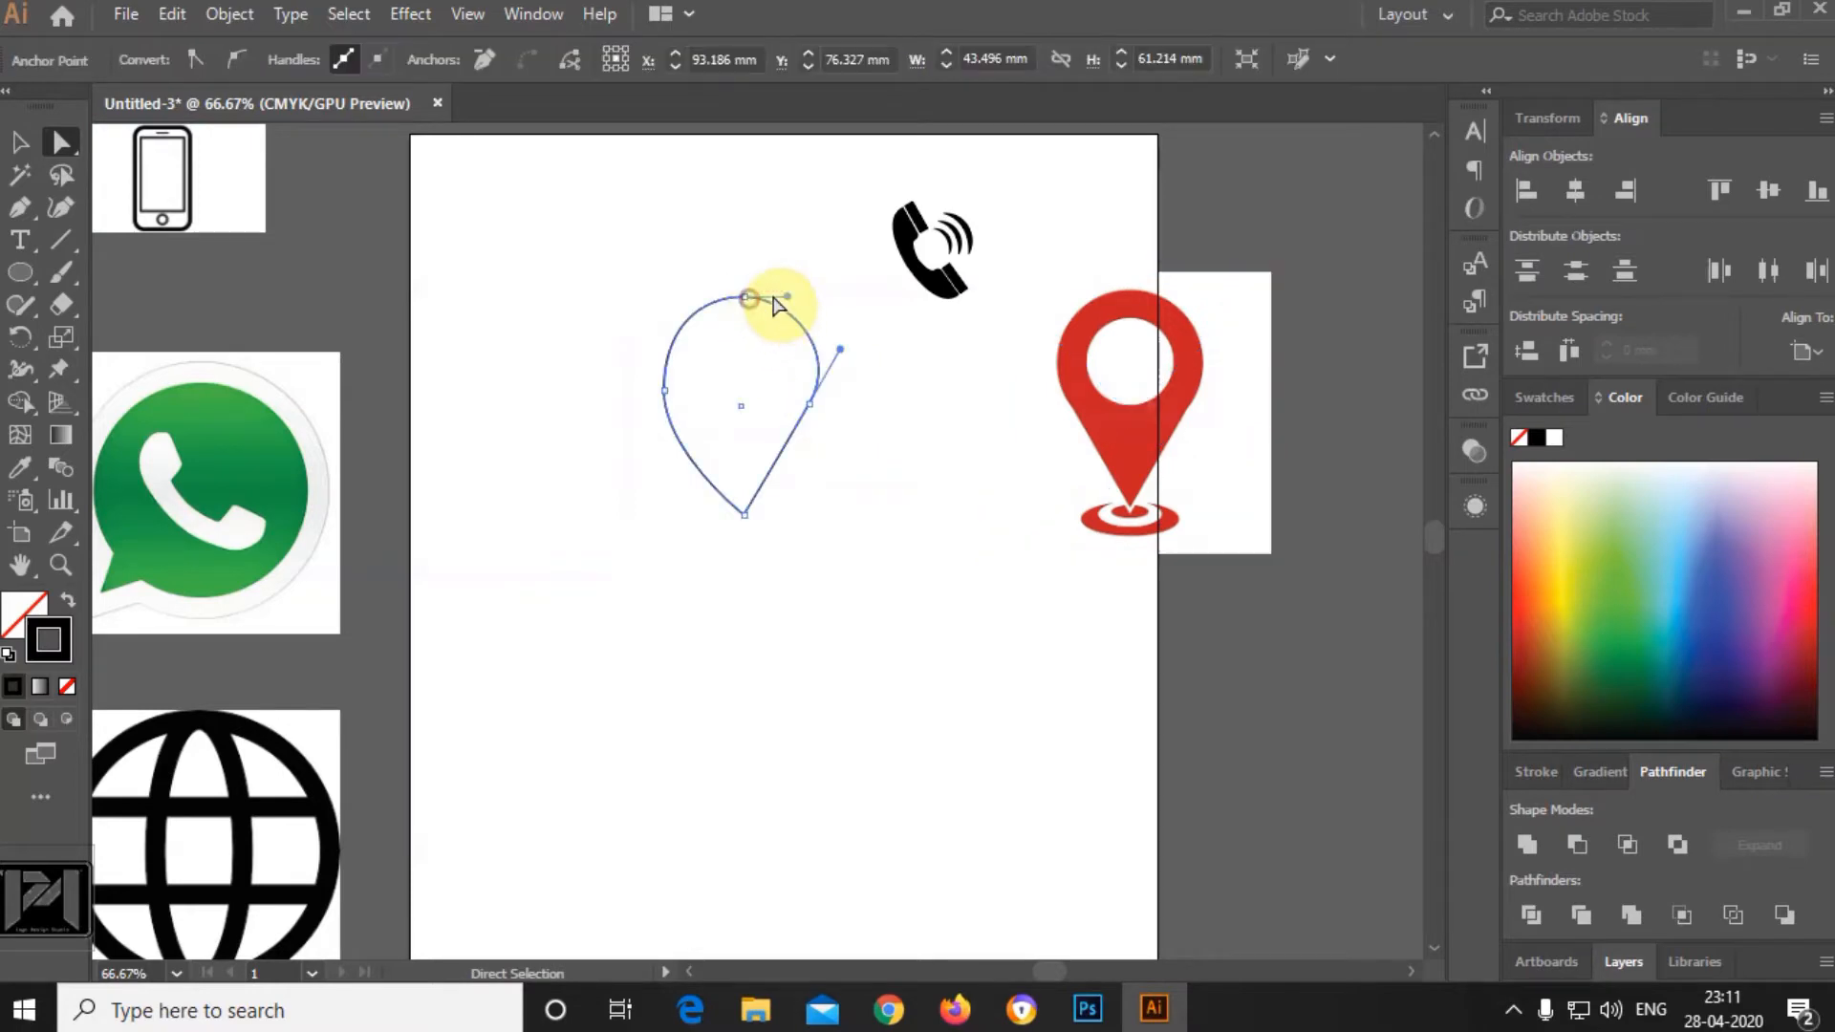
left_click(36, 604)
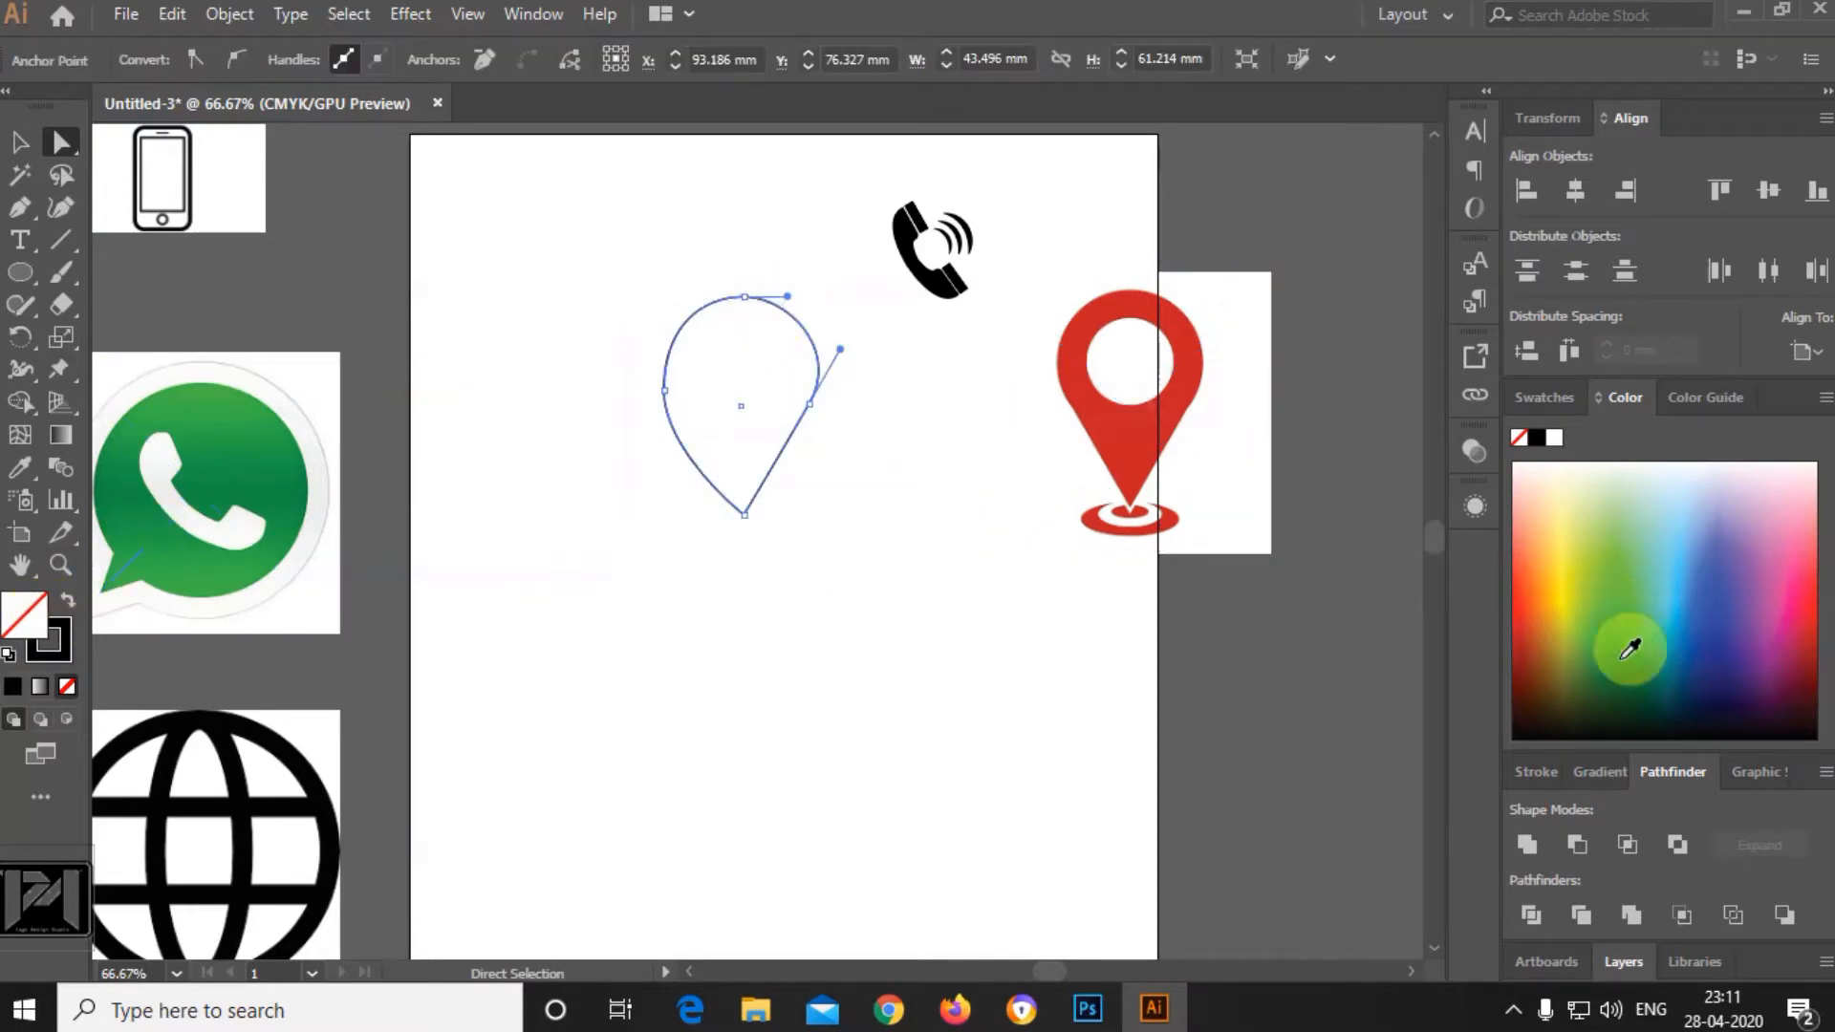
left_click(1696, 702)
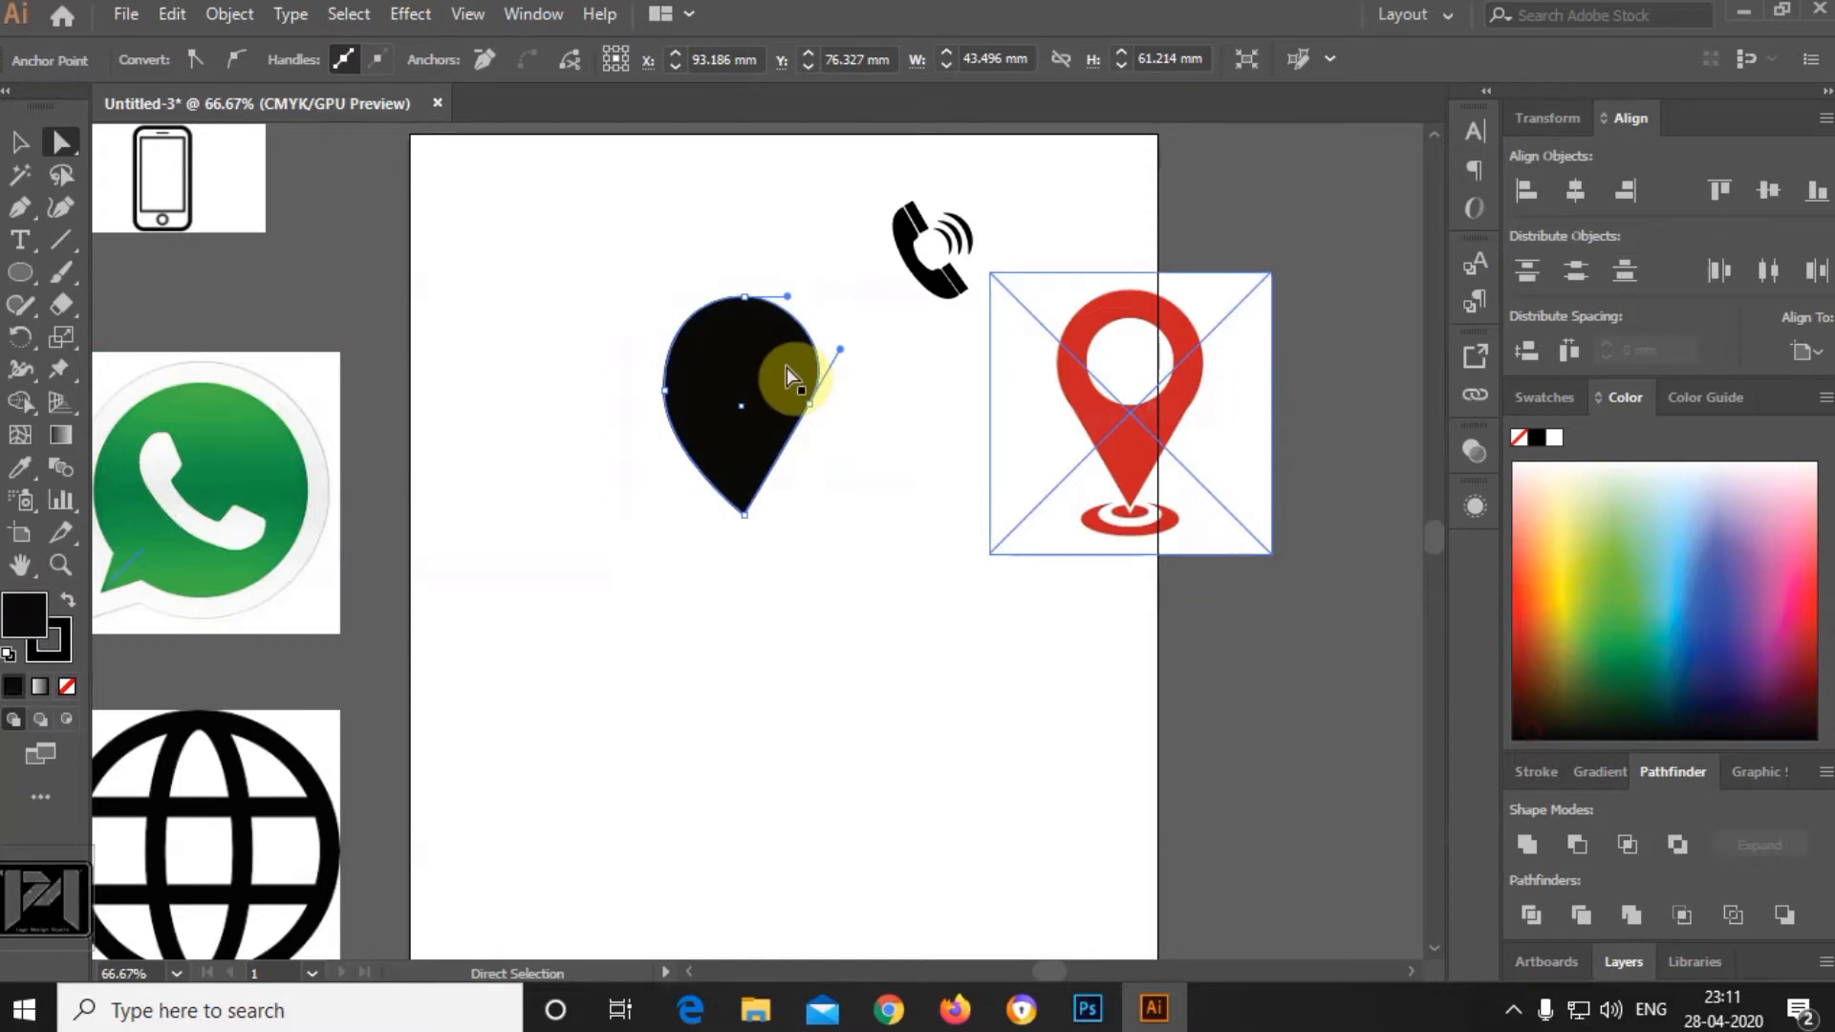
left_click(20, 143)
left_click(307, 192)
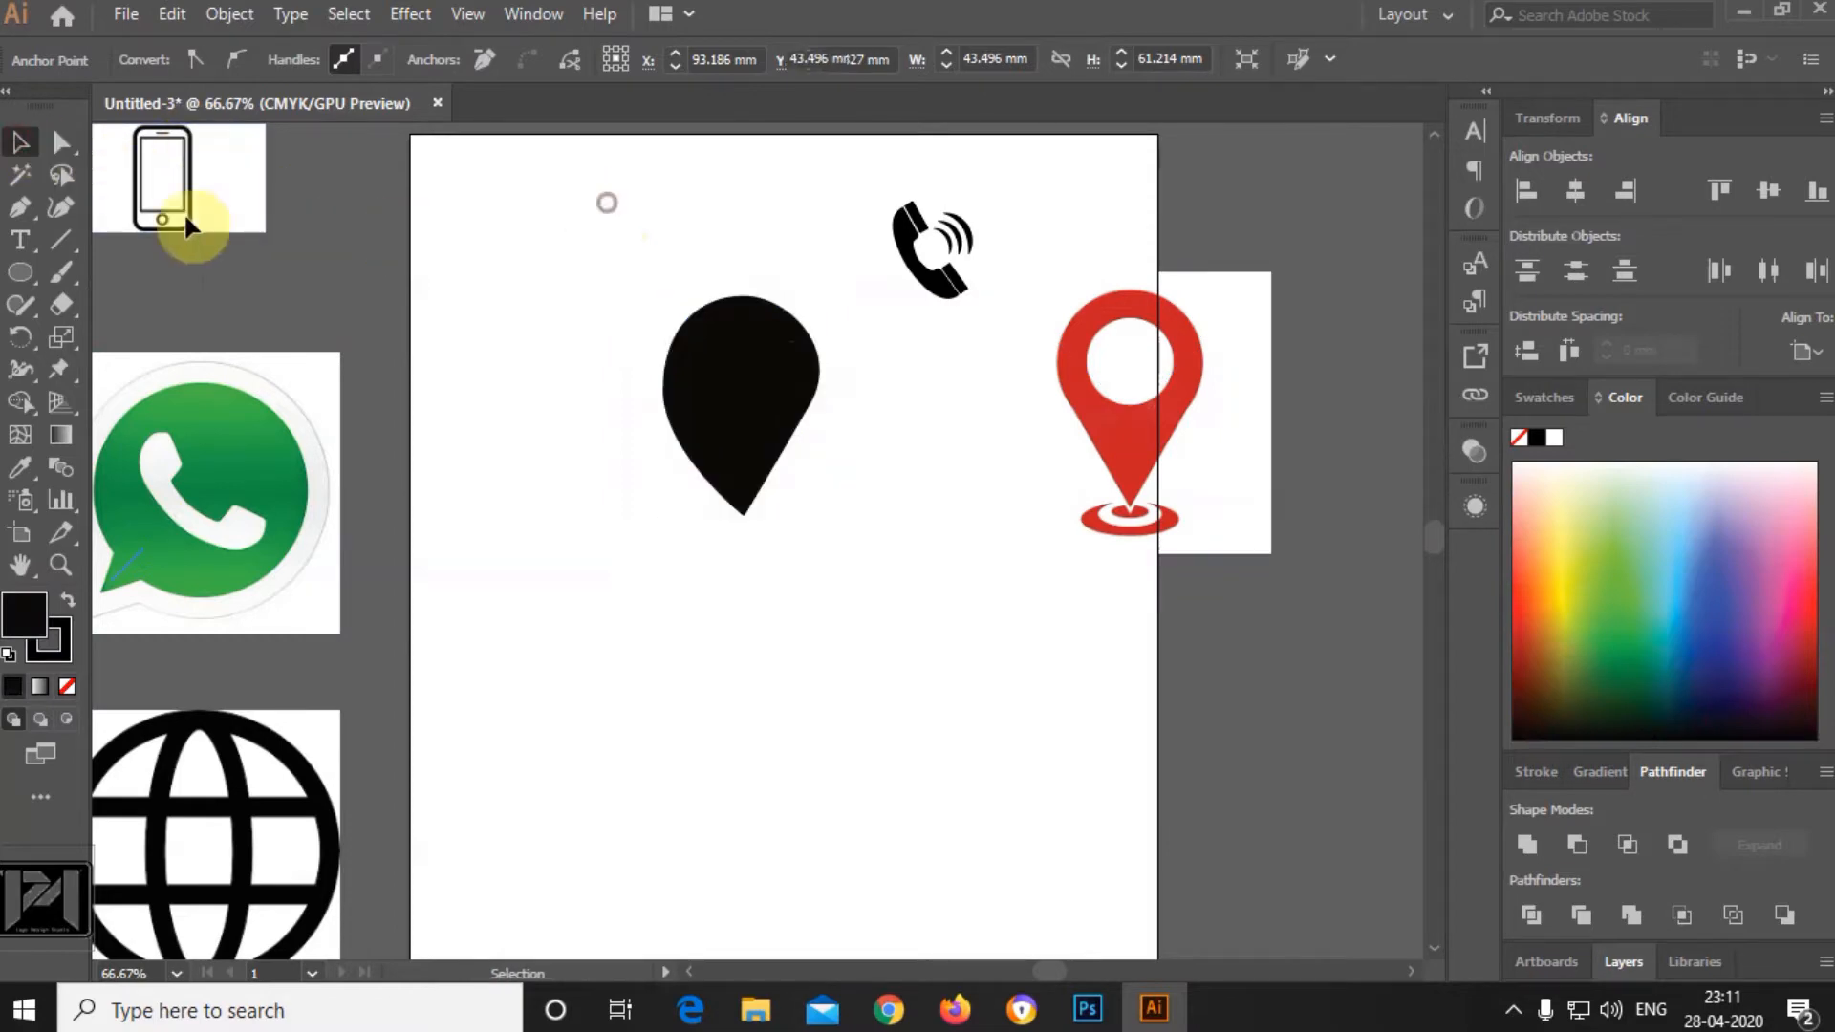
left_click(20, 273)
left_click(108, 280)
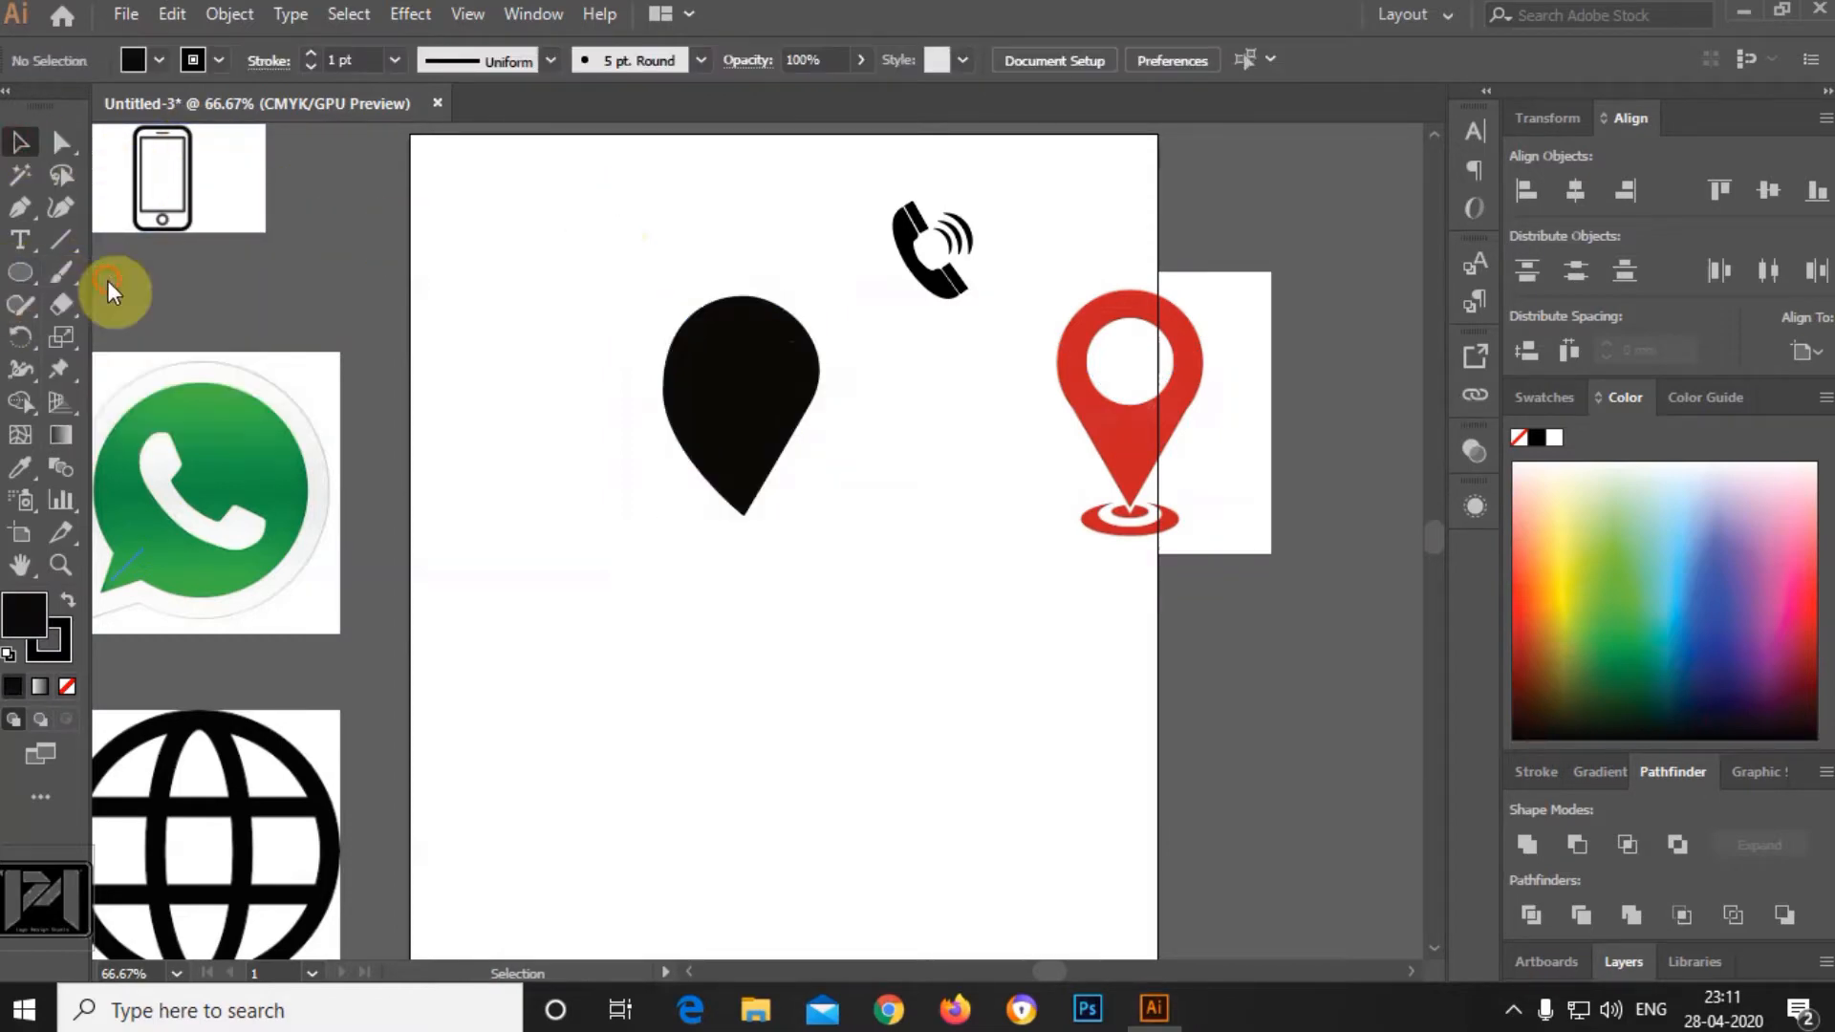
left_click(650, 266)
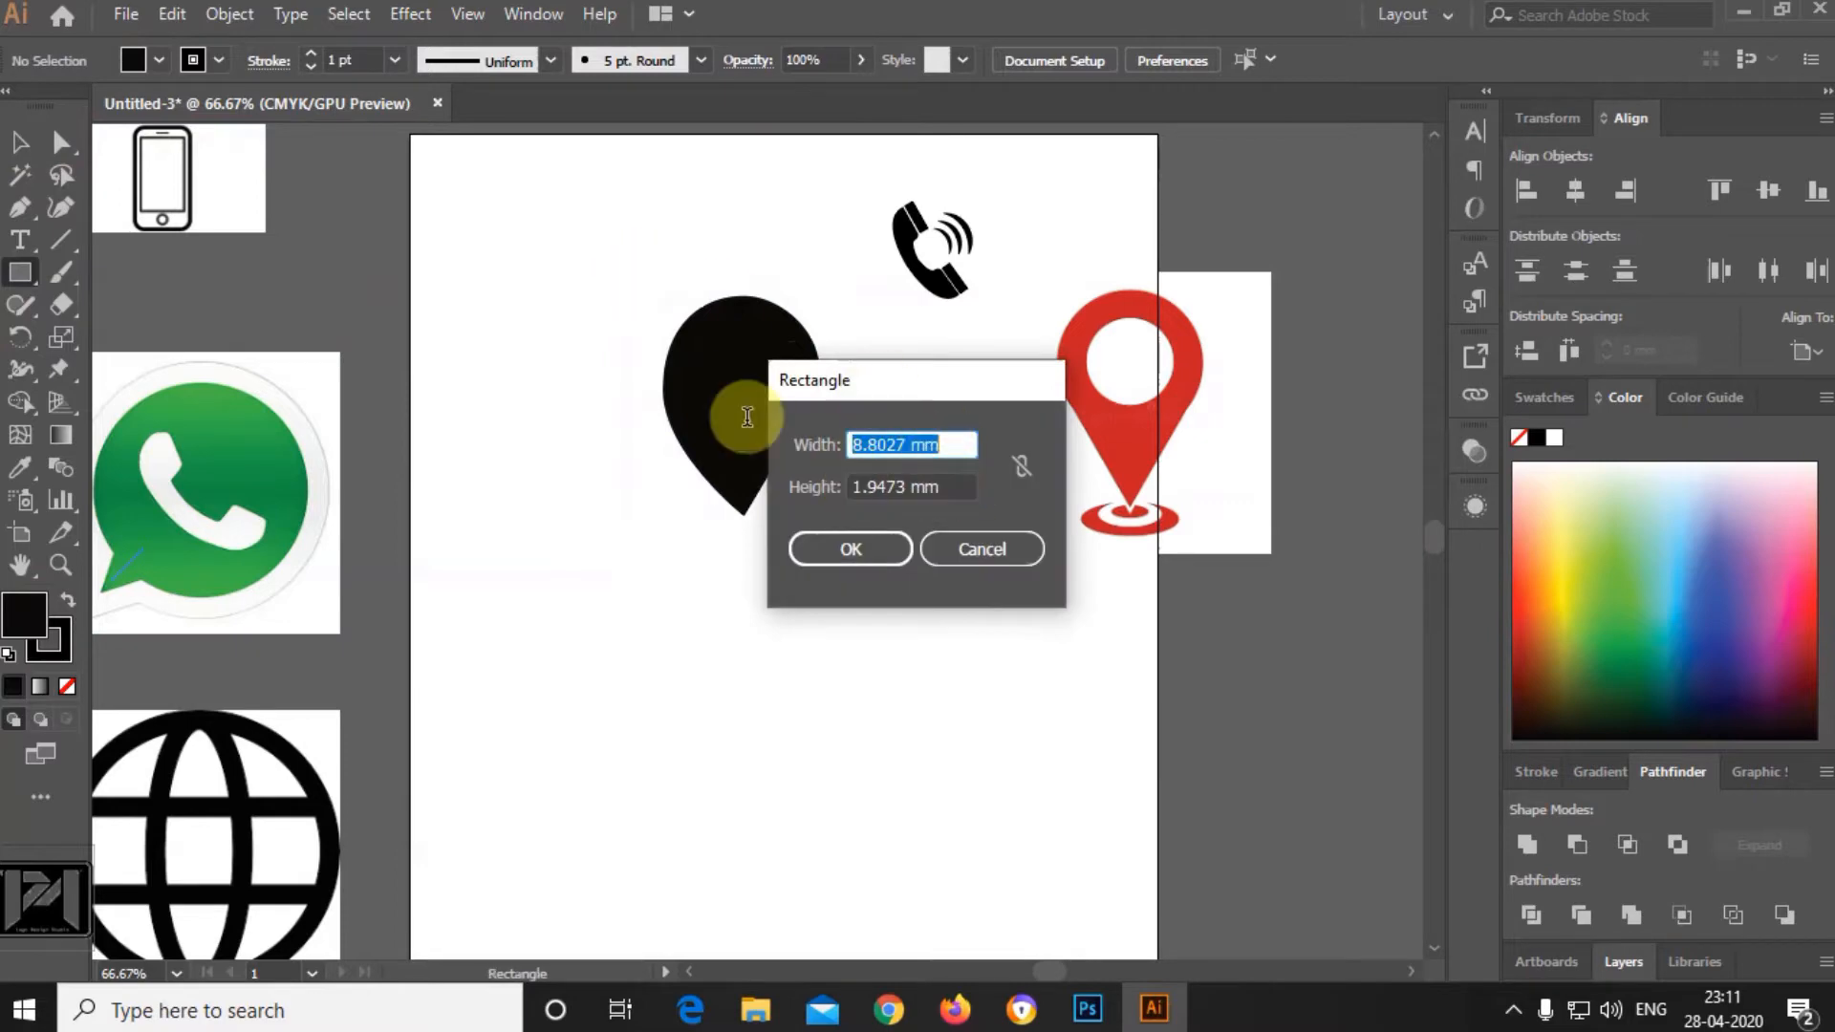
left_click(865, 551)
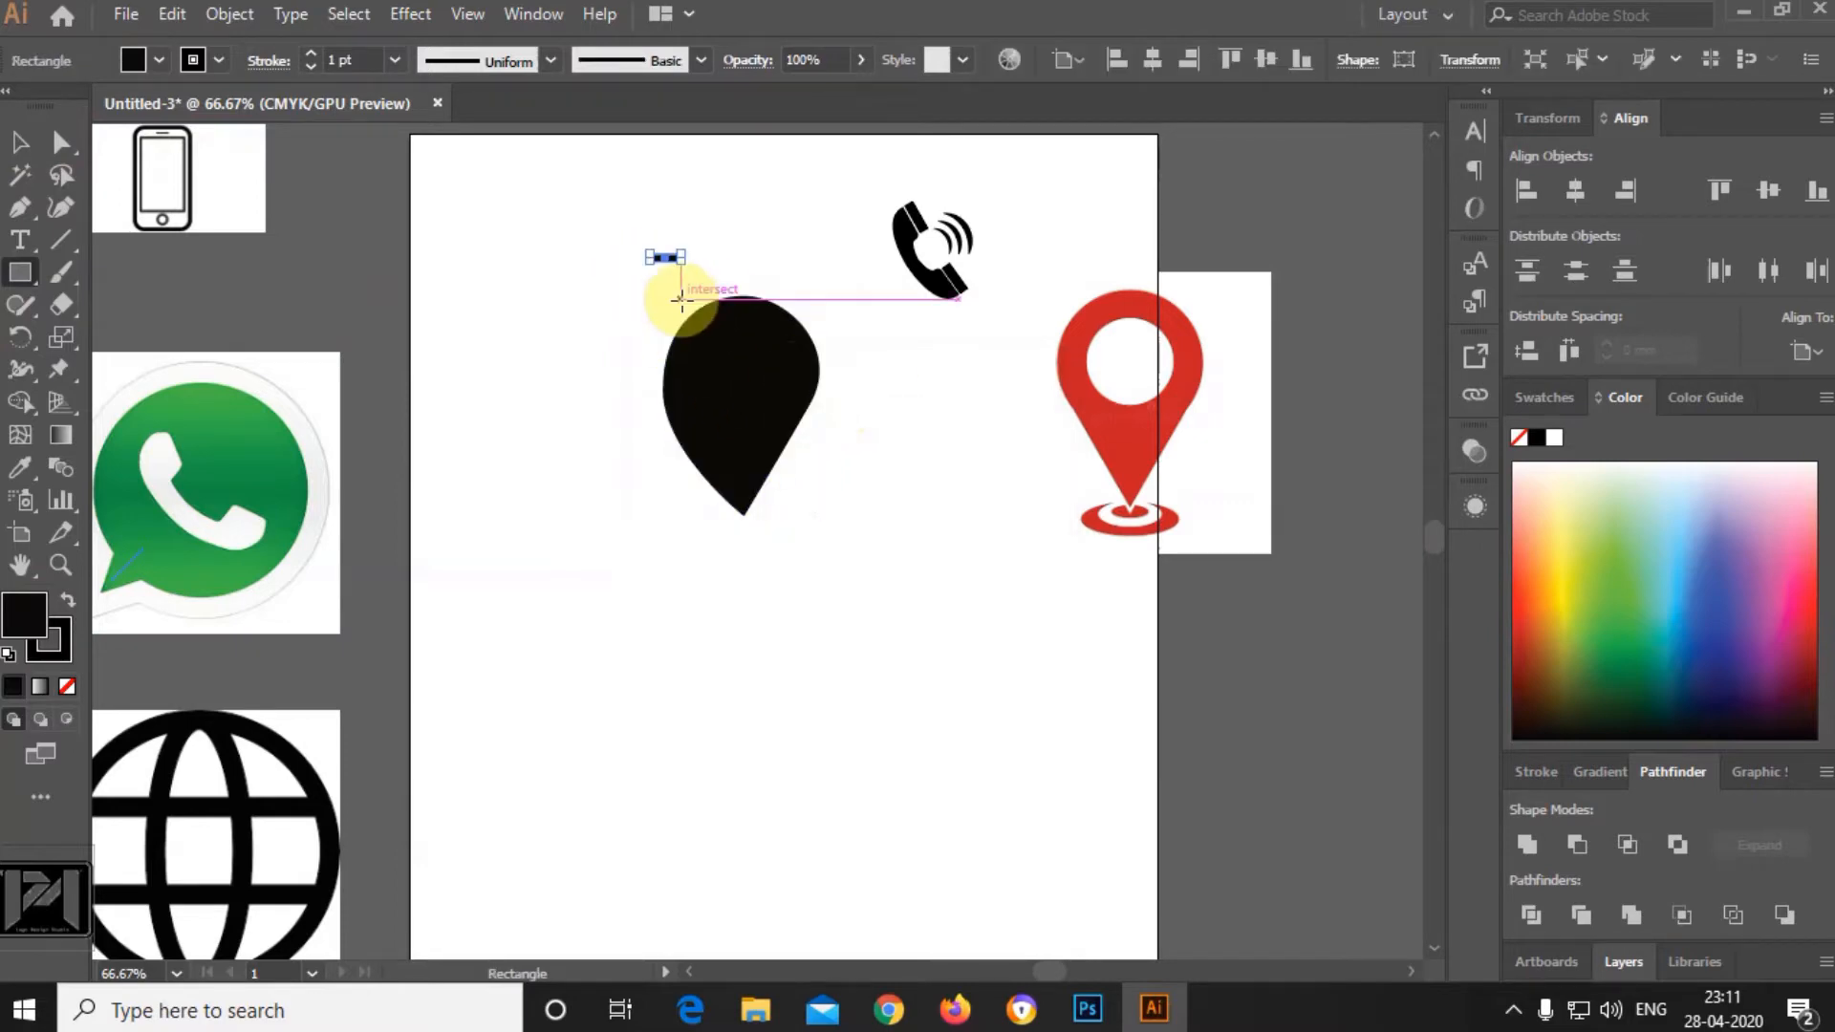
key("Delete")
Draw a tall black rectangle covering the left half of the black teardrop and remove its stroke.
left_click_drag(505, 242, 746, 618)
left_click(52, 643)
left_click(67, 687)
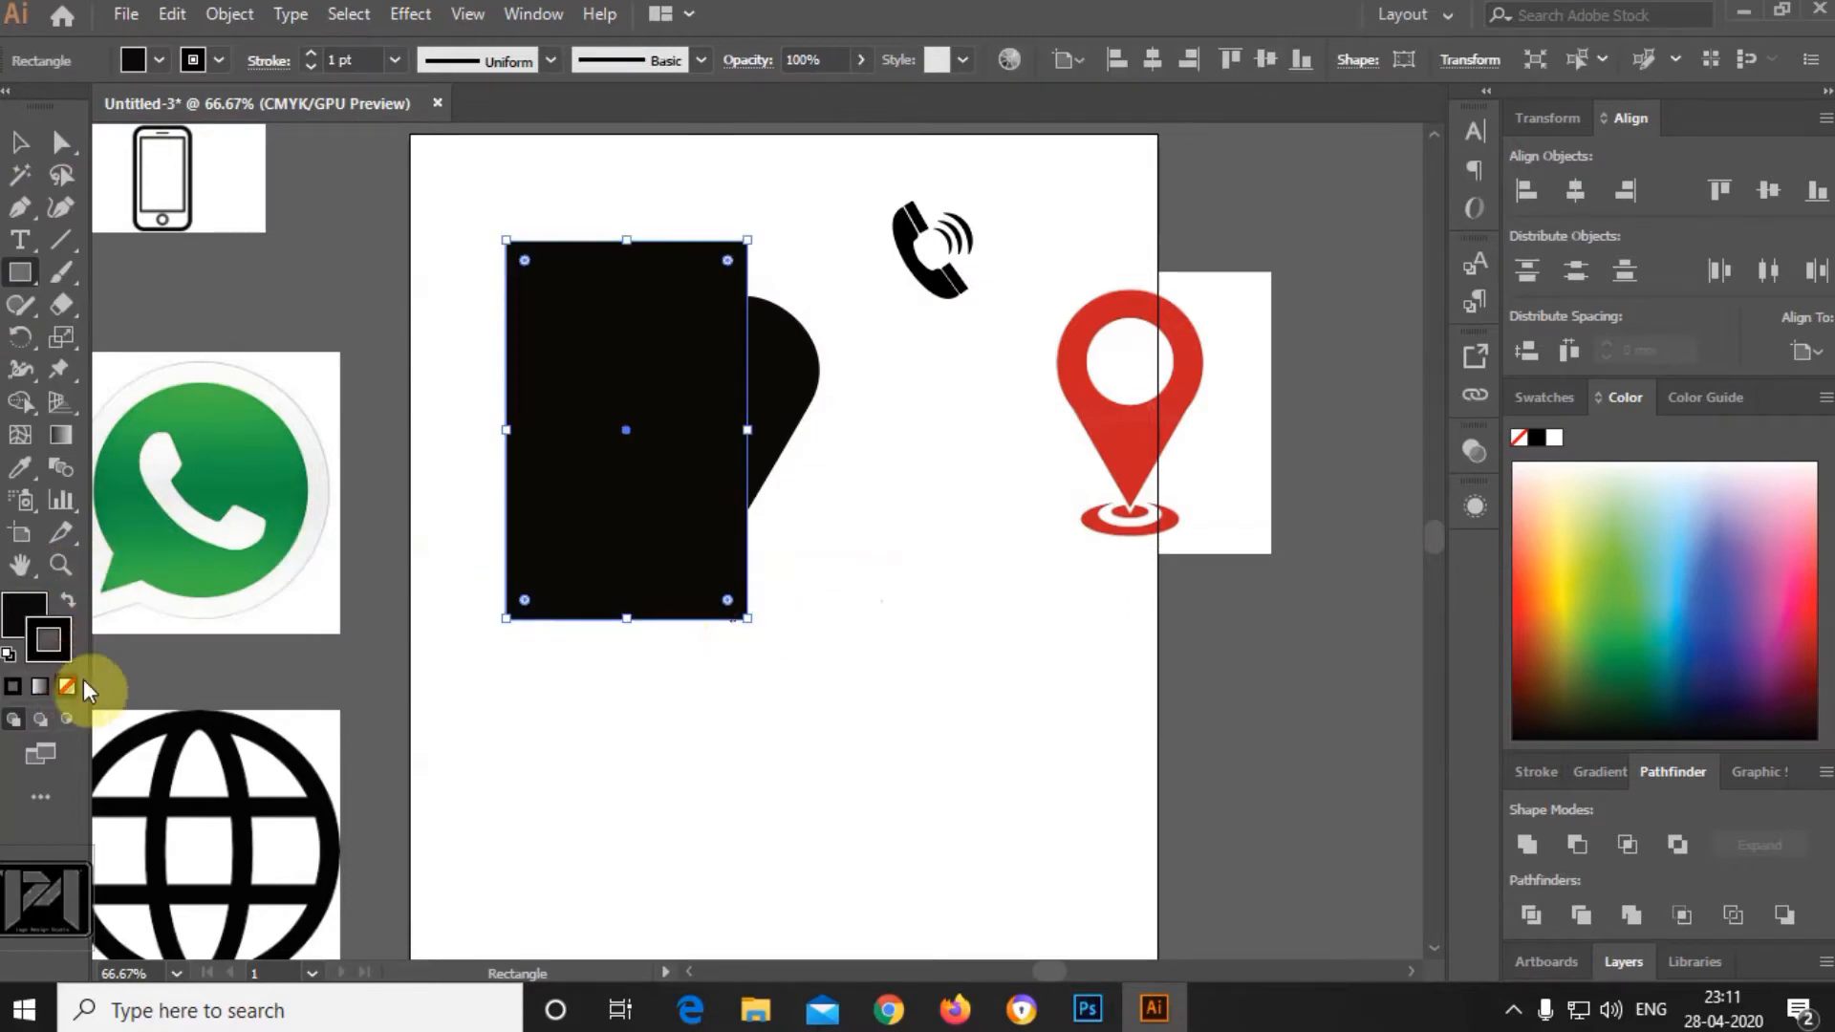
Shift the rectangle slightly so its right edge lines up with the teardrop's bottom tip.
left_click(61, 143)
left_click(907, 523)
scroll(712, 475, "up", 5, "alt")
left_click_drag(752, 521, 747, 515)
scroll(747, 515, "down", 4, "alt")
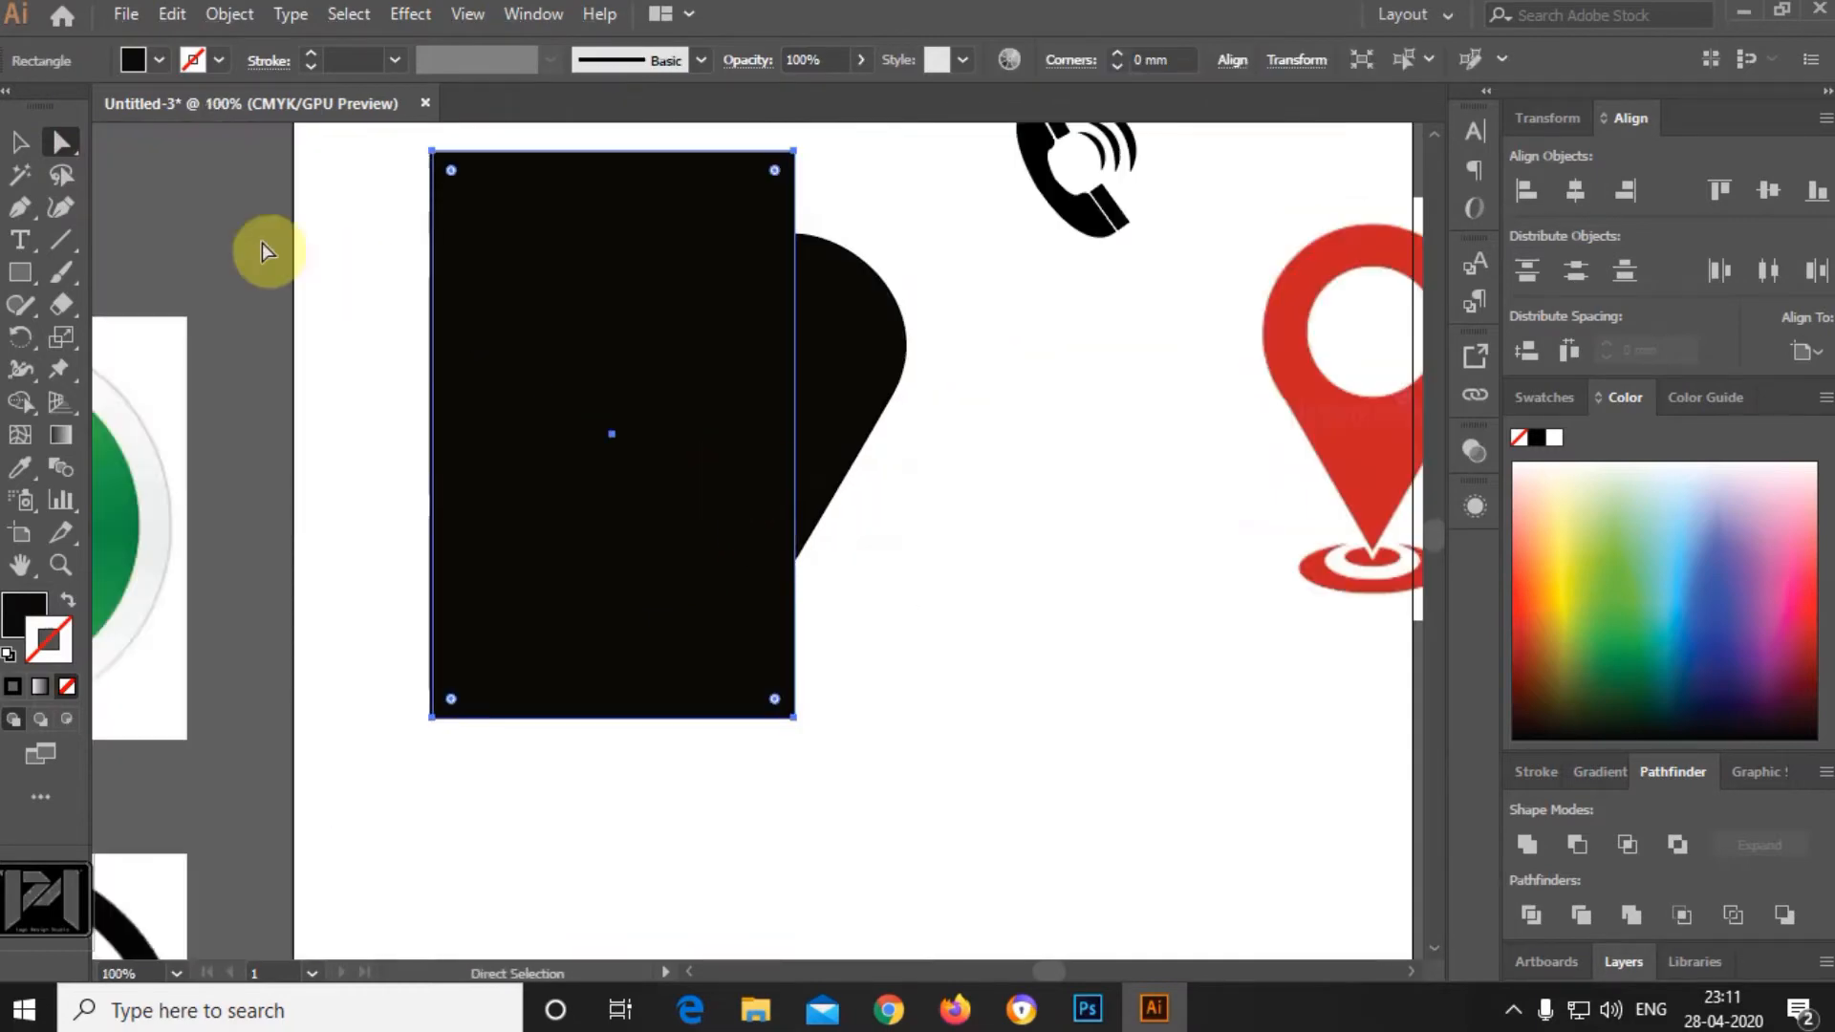
Select the teardrop and the rectangle and cut away the teardrop's left half with Minus Front.
left_click(20, 142)
left_click(865, 377)
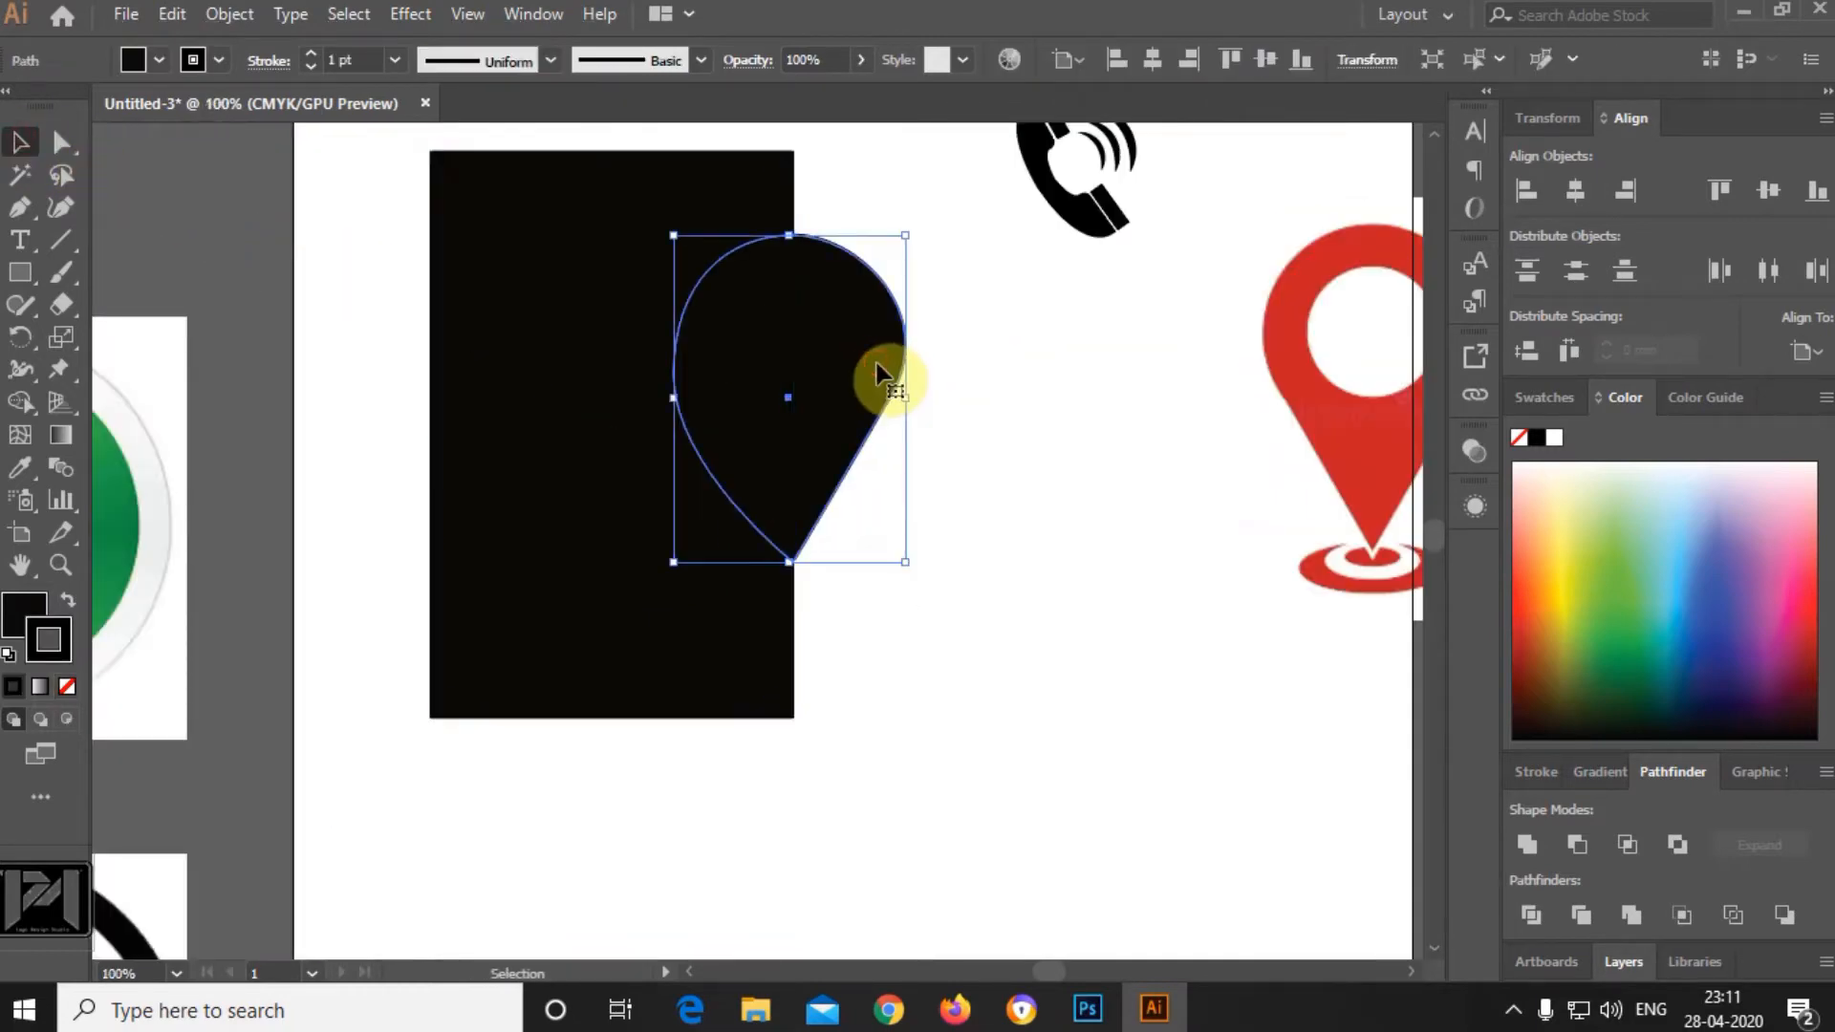
left_click(673, 304, "shift")
left_click(1577, 844)
left_click(1040, 606)
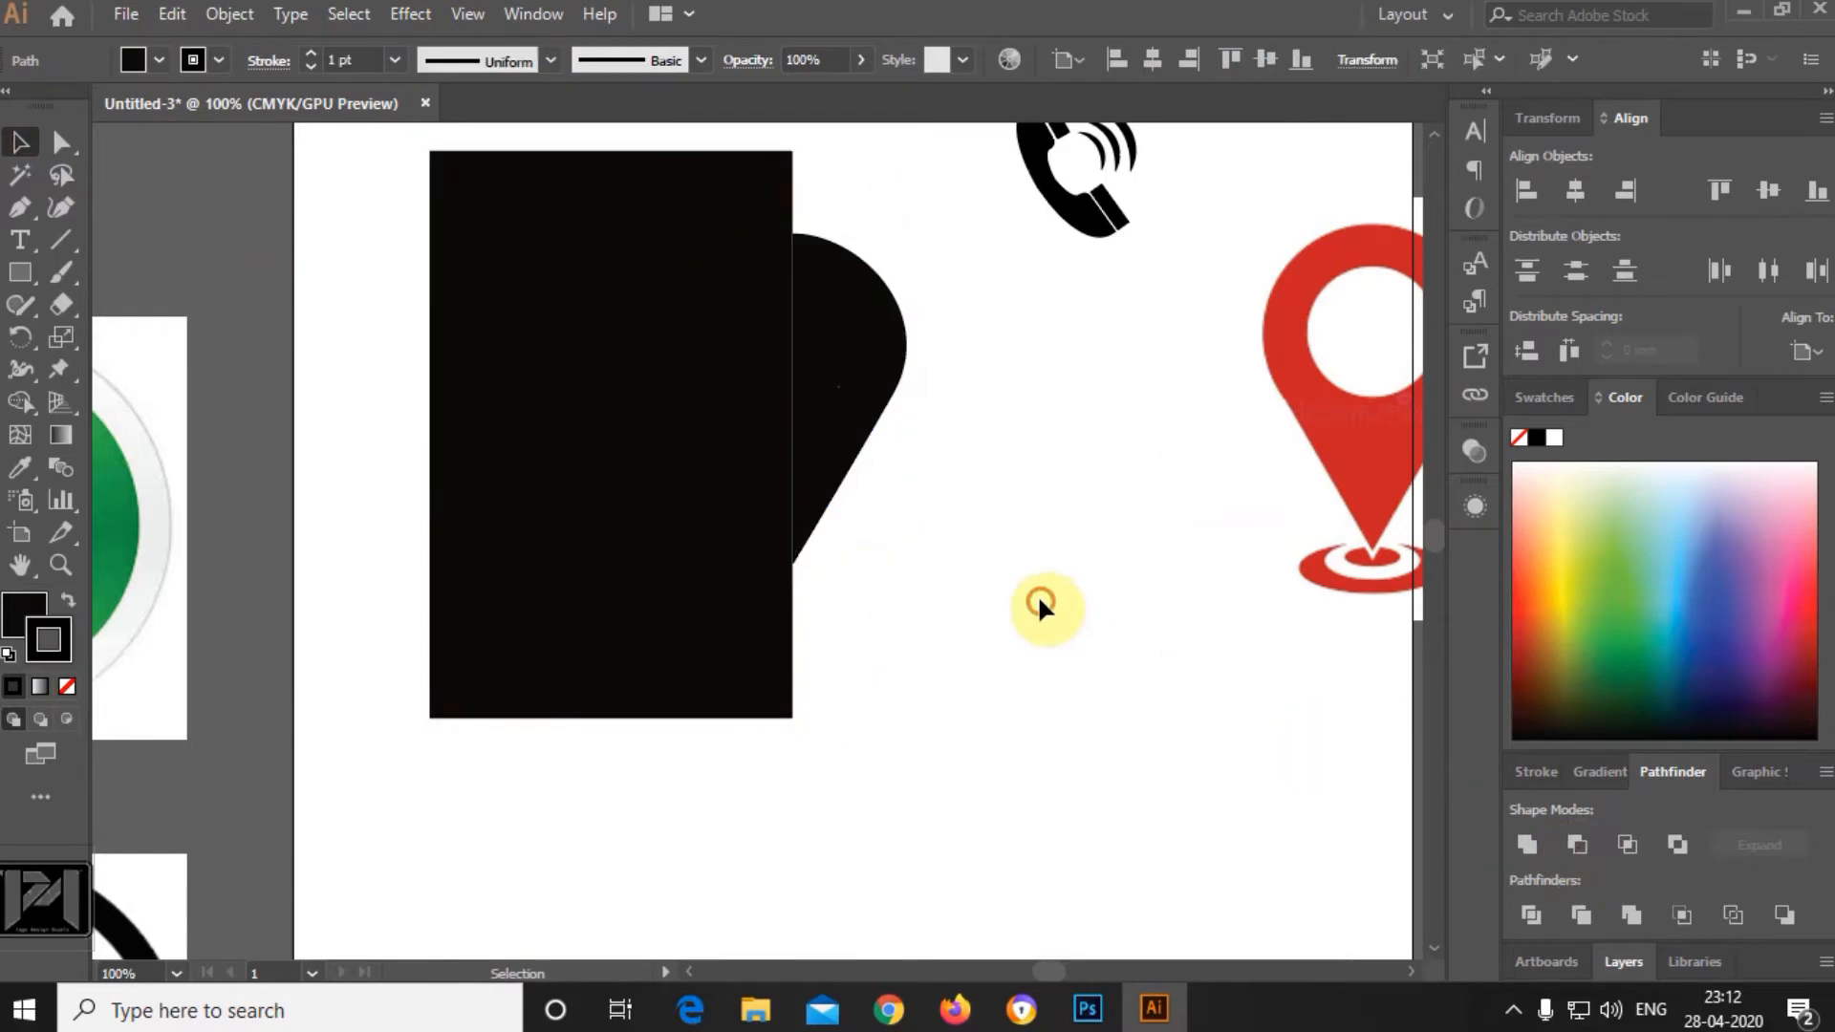
Delete the leftover rectangle and duplicate the right half of the pin so two copies stand side by side.
mouse_move(847, 427)
left_mouse_down()
mouse_move(1040, 493)
mouse_move(840, 459)
left_mouse_up()
left_click(752, 426)
key("Delete")
Reflect the left copy of the half pin across the vertical axis and move it flush against the other half.
right_click(840, 458)
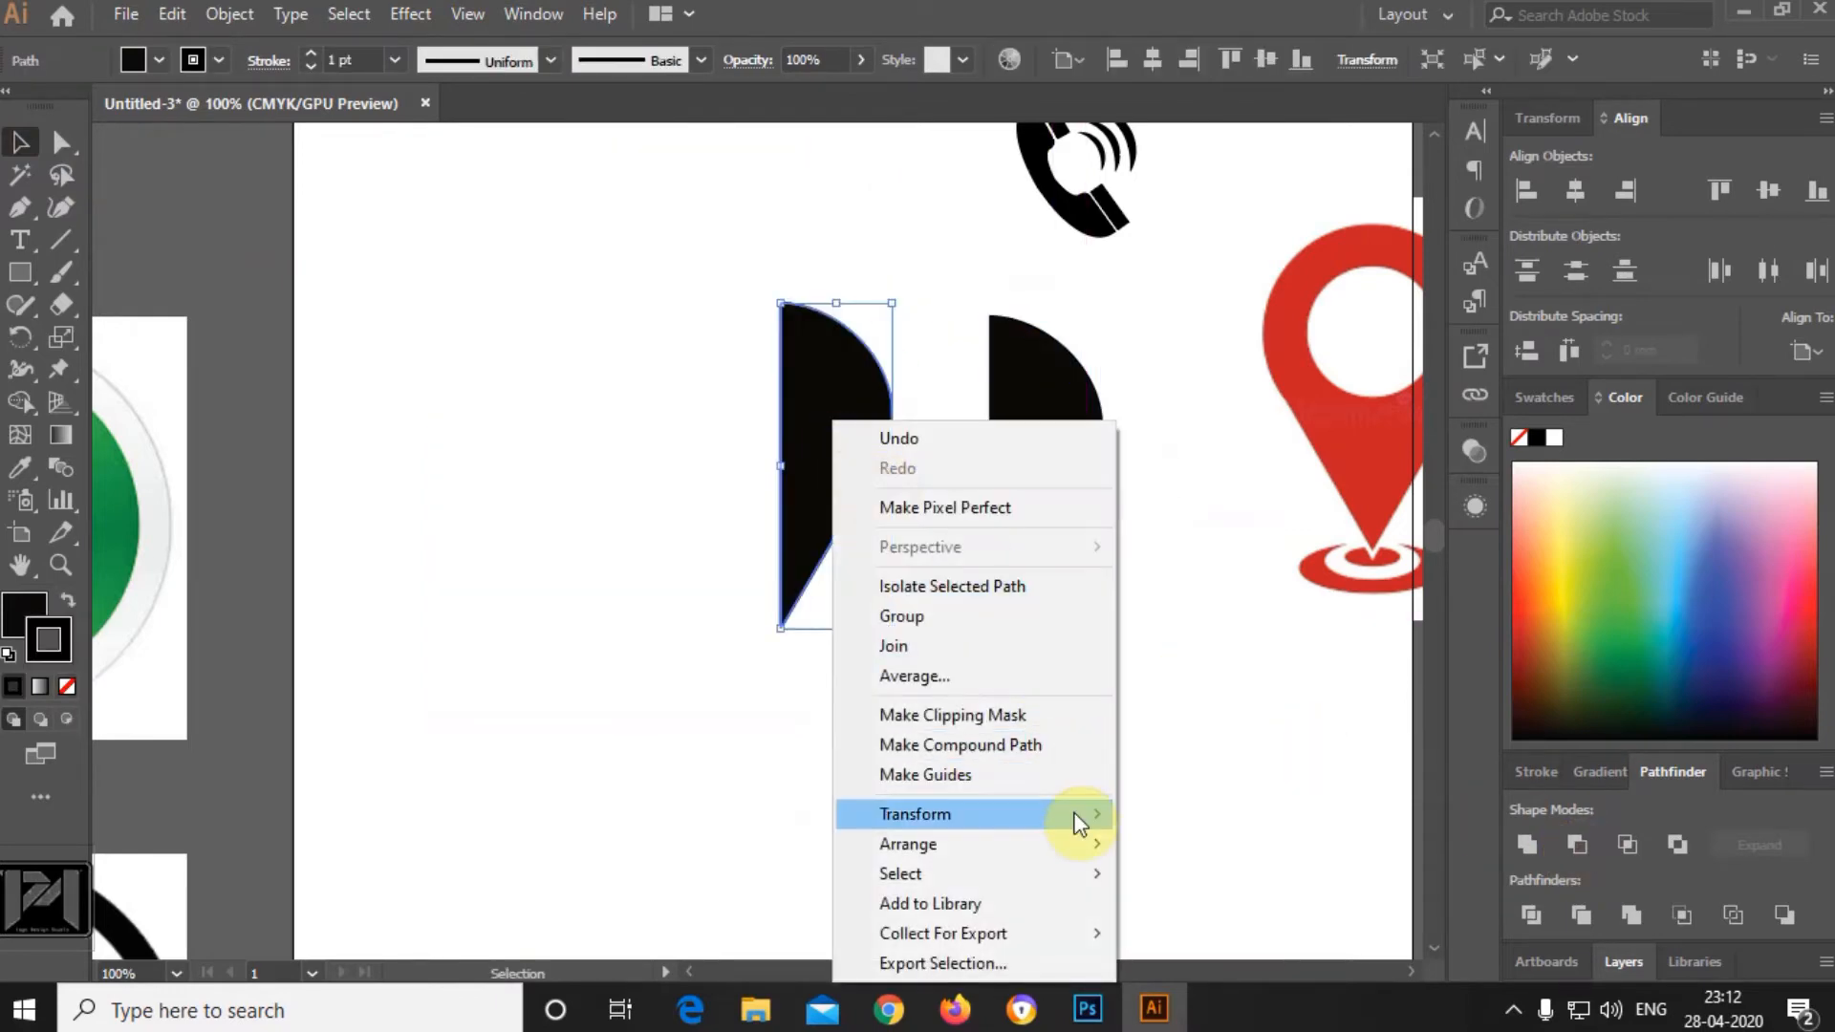
mouse_move(1094, 823)
left_click(1209, 676)
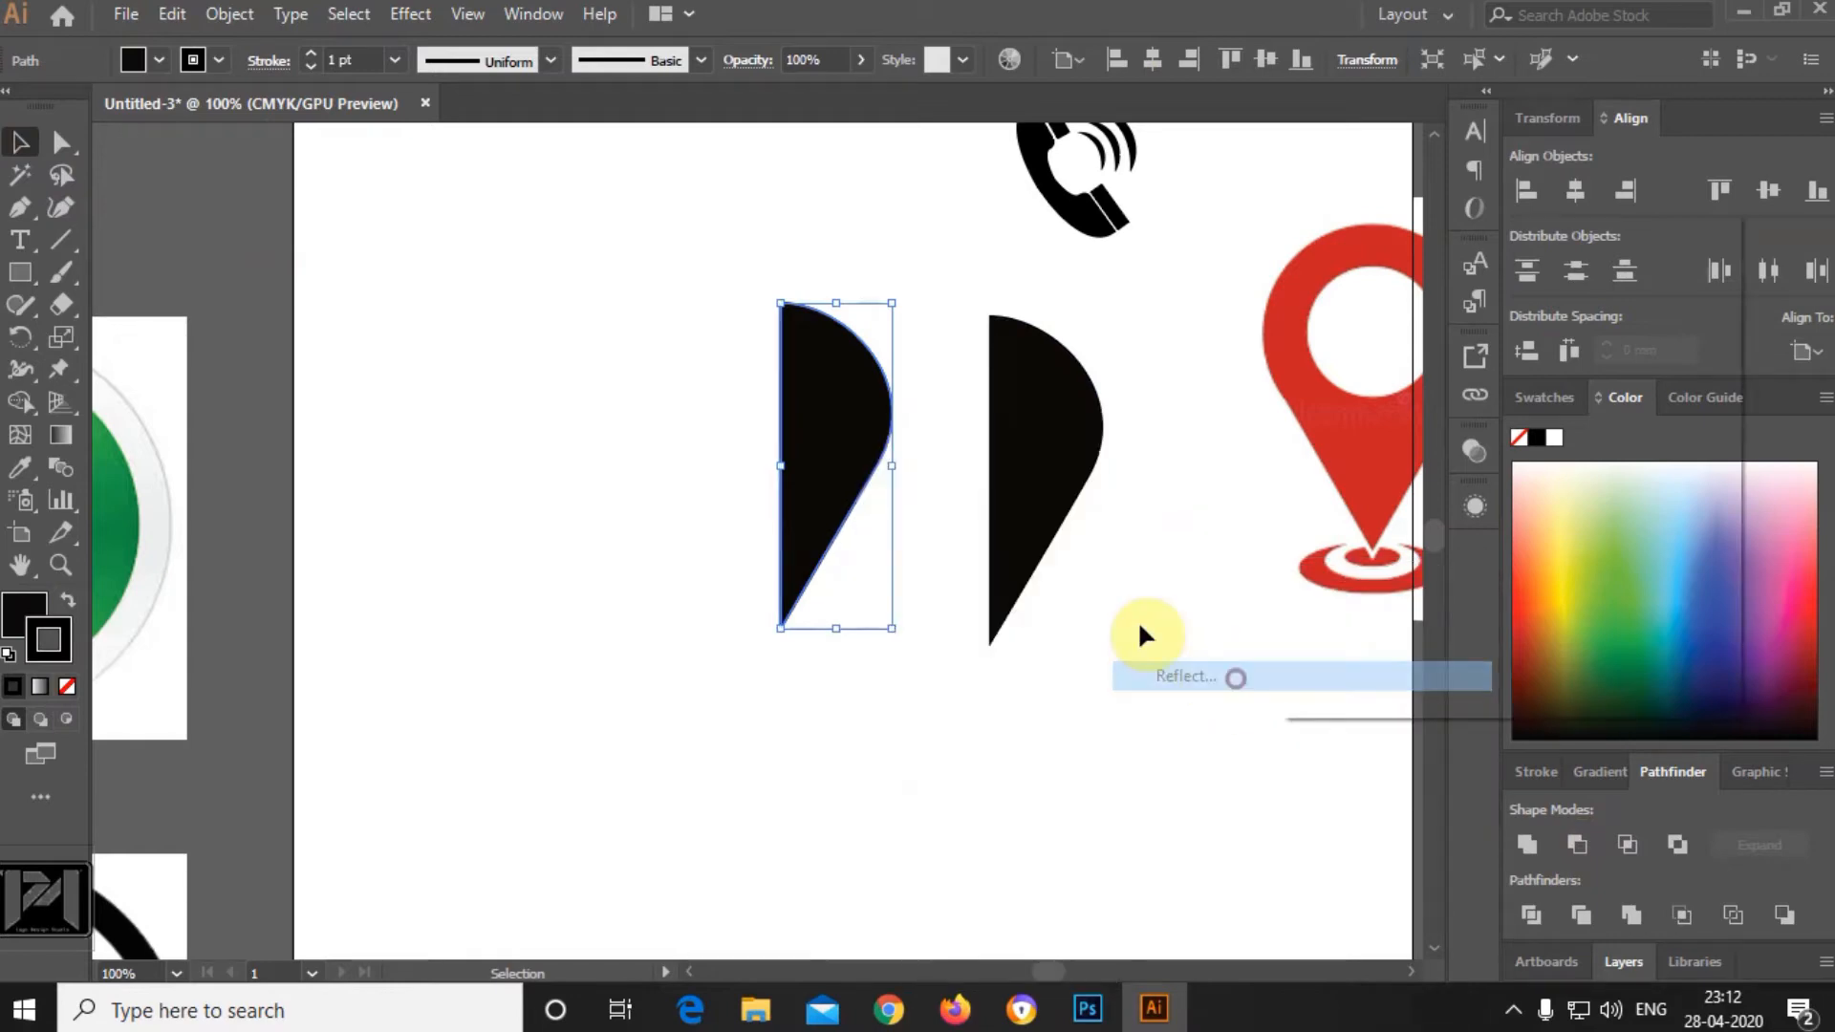
left_click(1535, 649)
left_click_drag(841, 461, 940, 460)
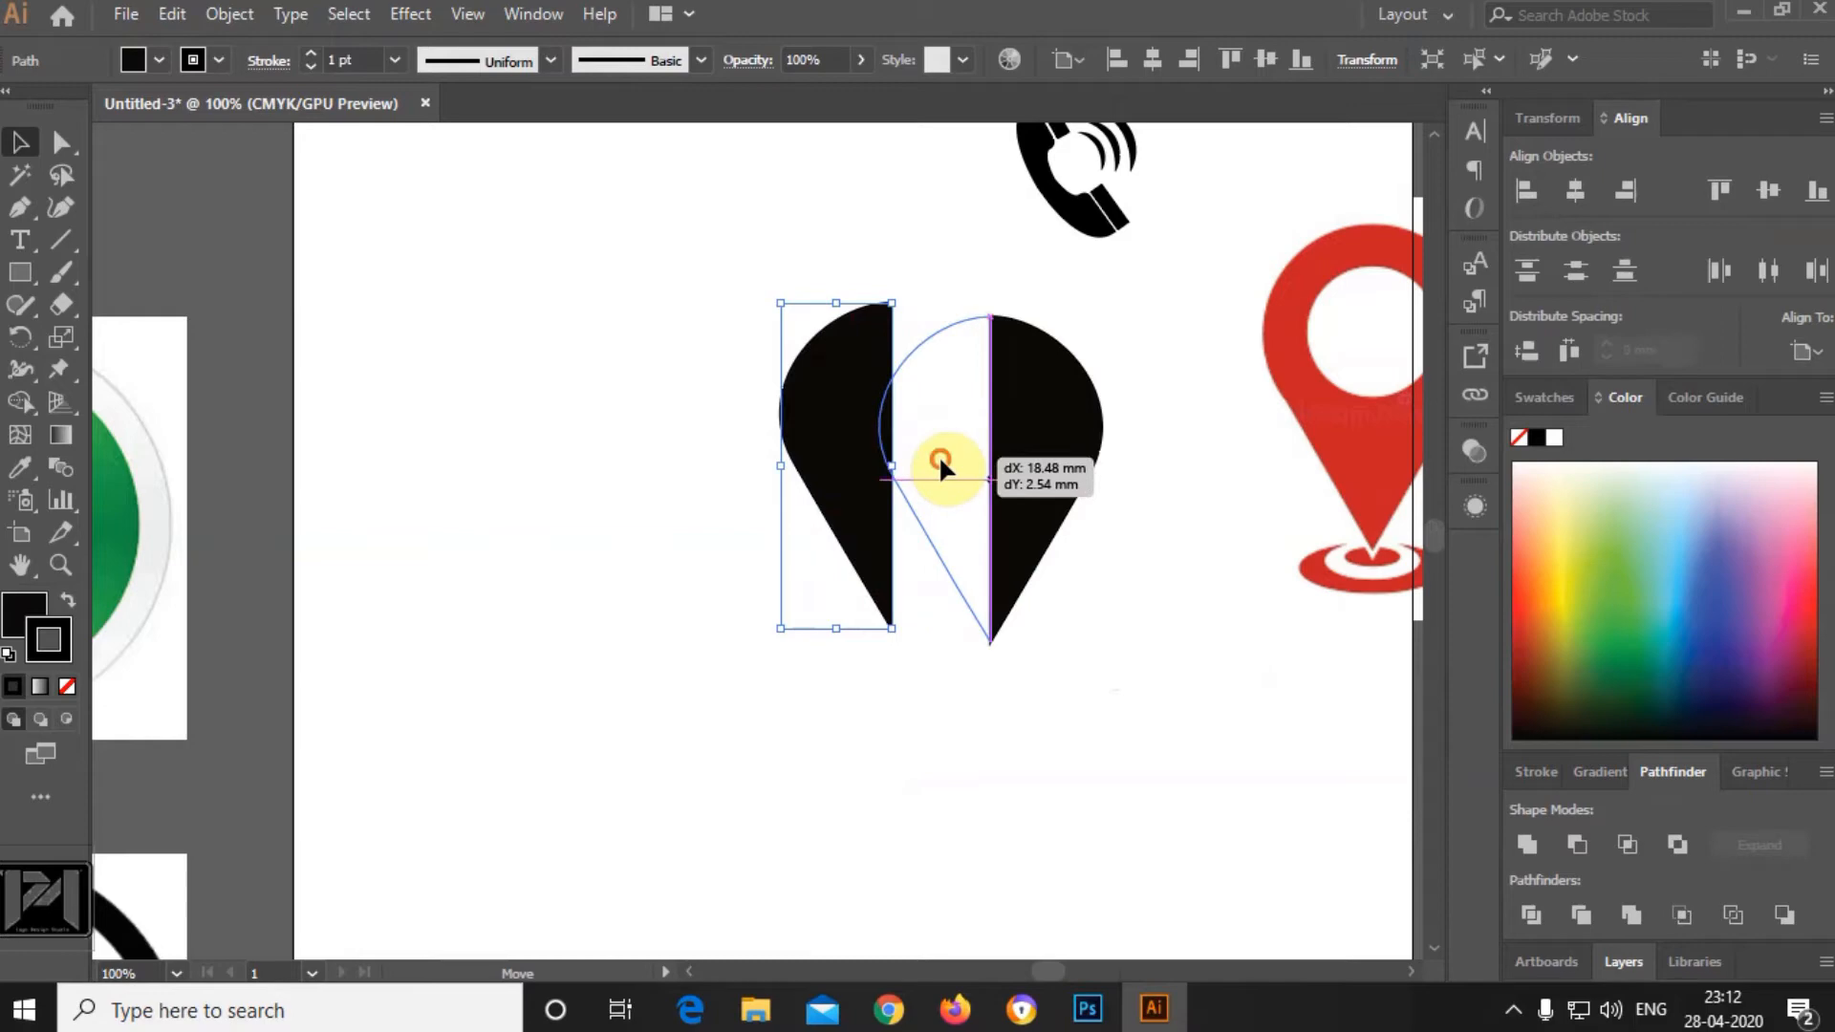
left_click(1131, 619)
Select both halves of the pin and unite them into a single shape.
left_click_drag(521, 377, 778, 601)
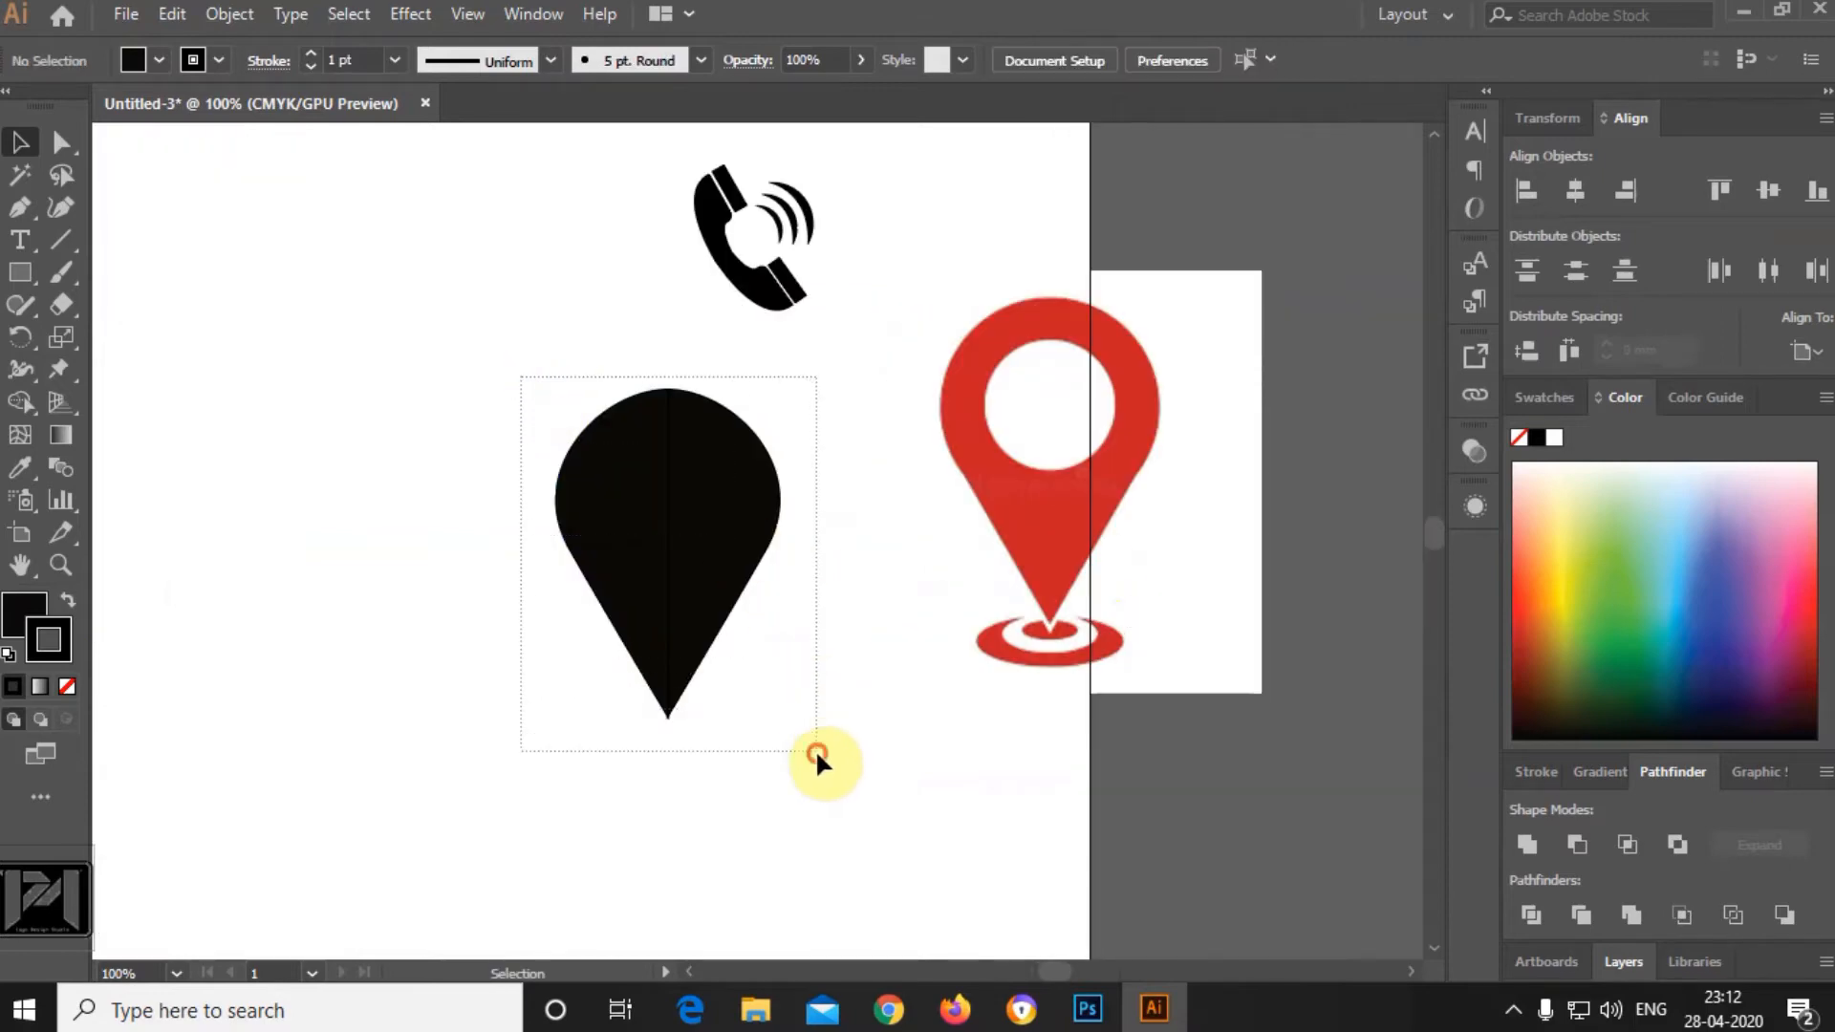
left_click_drag(817, 753, 818, 753)
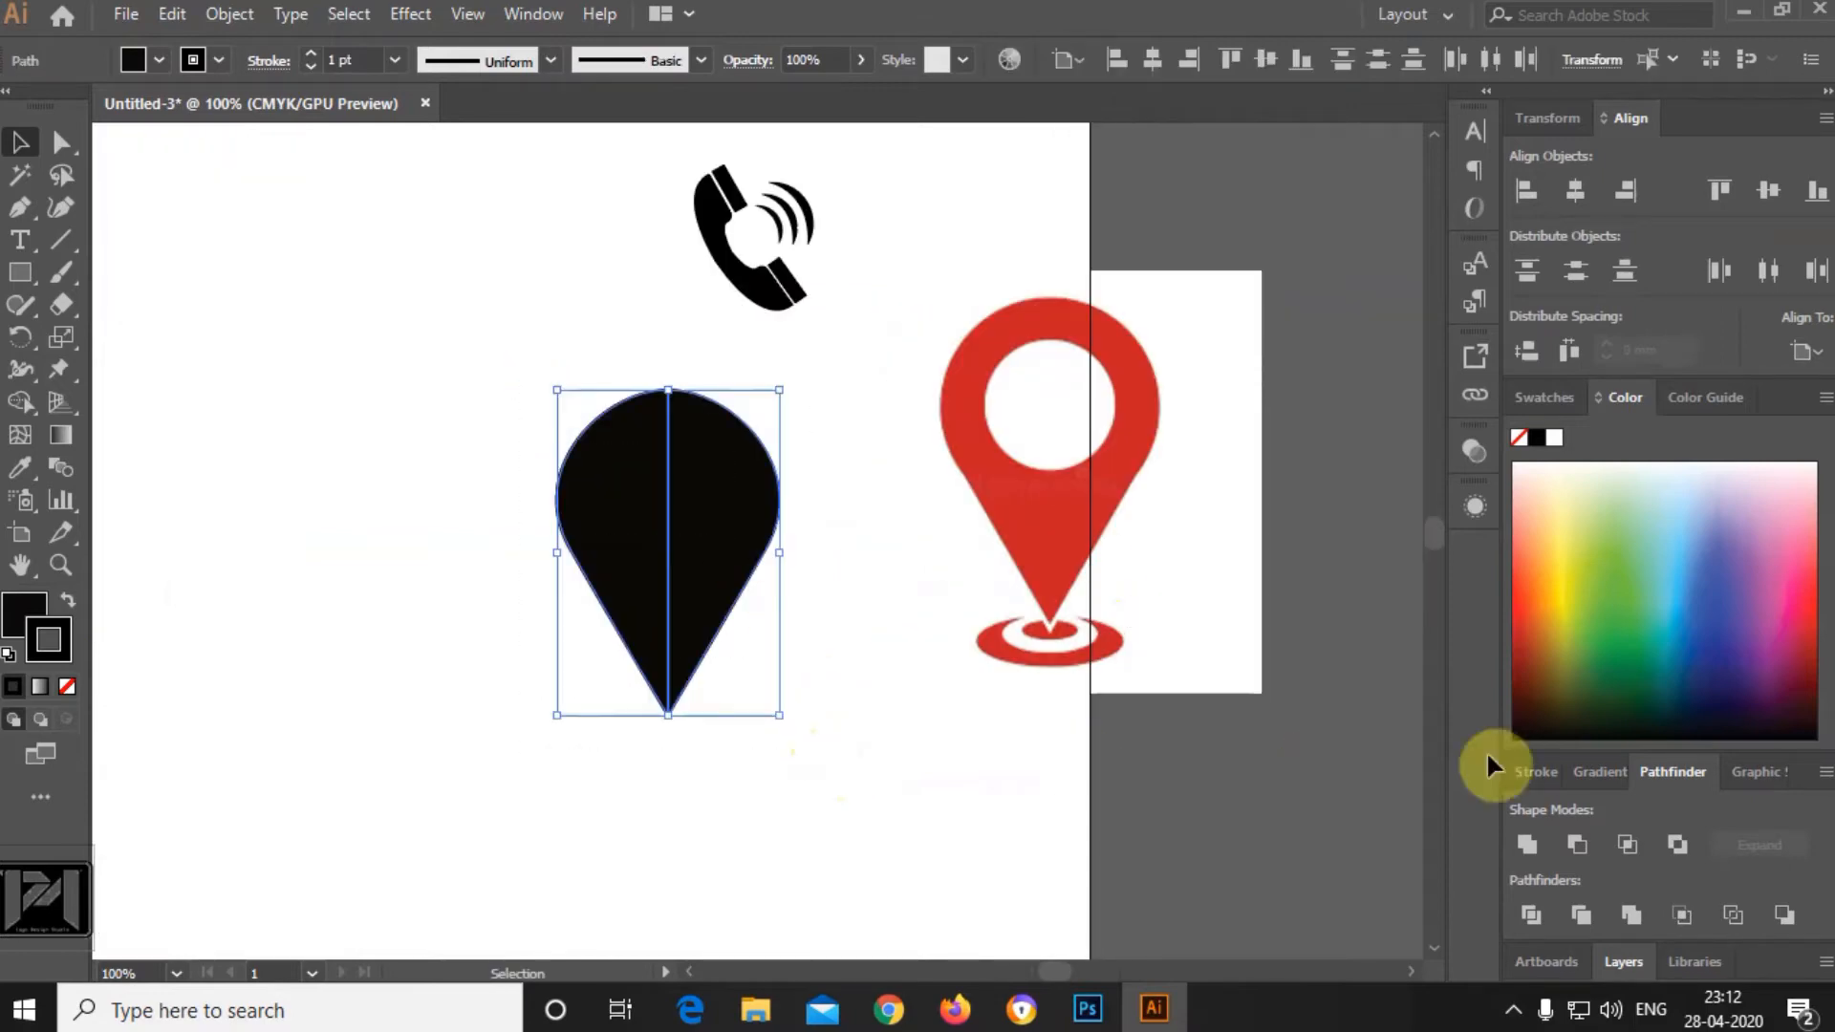
left_click(1533, 841)
left_click(872, 715)
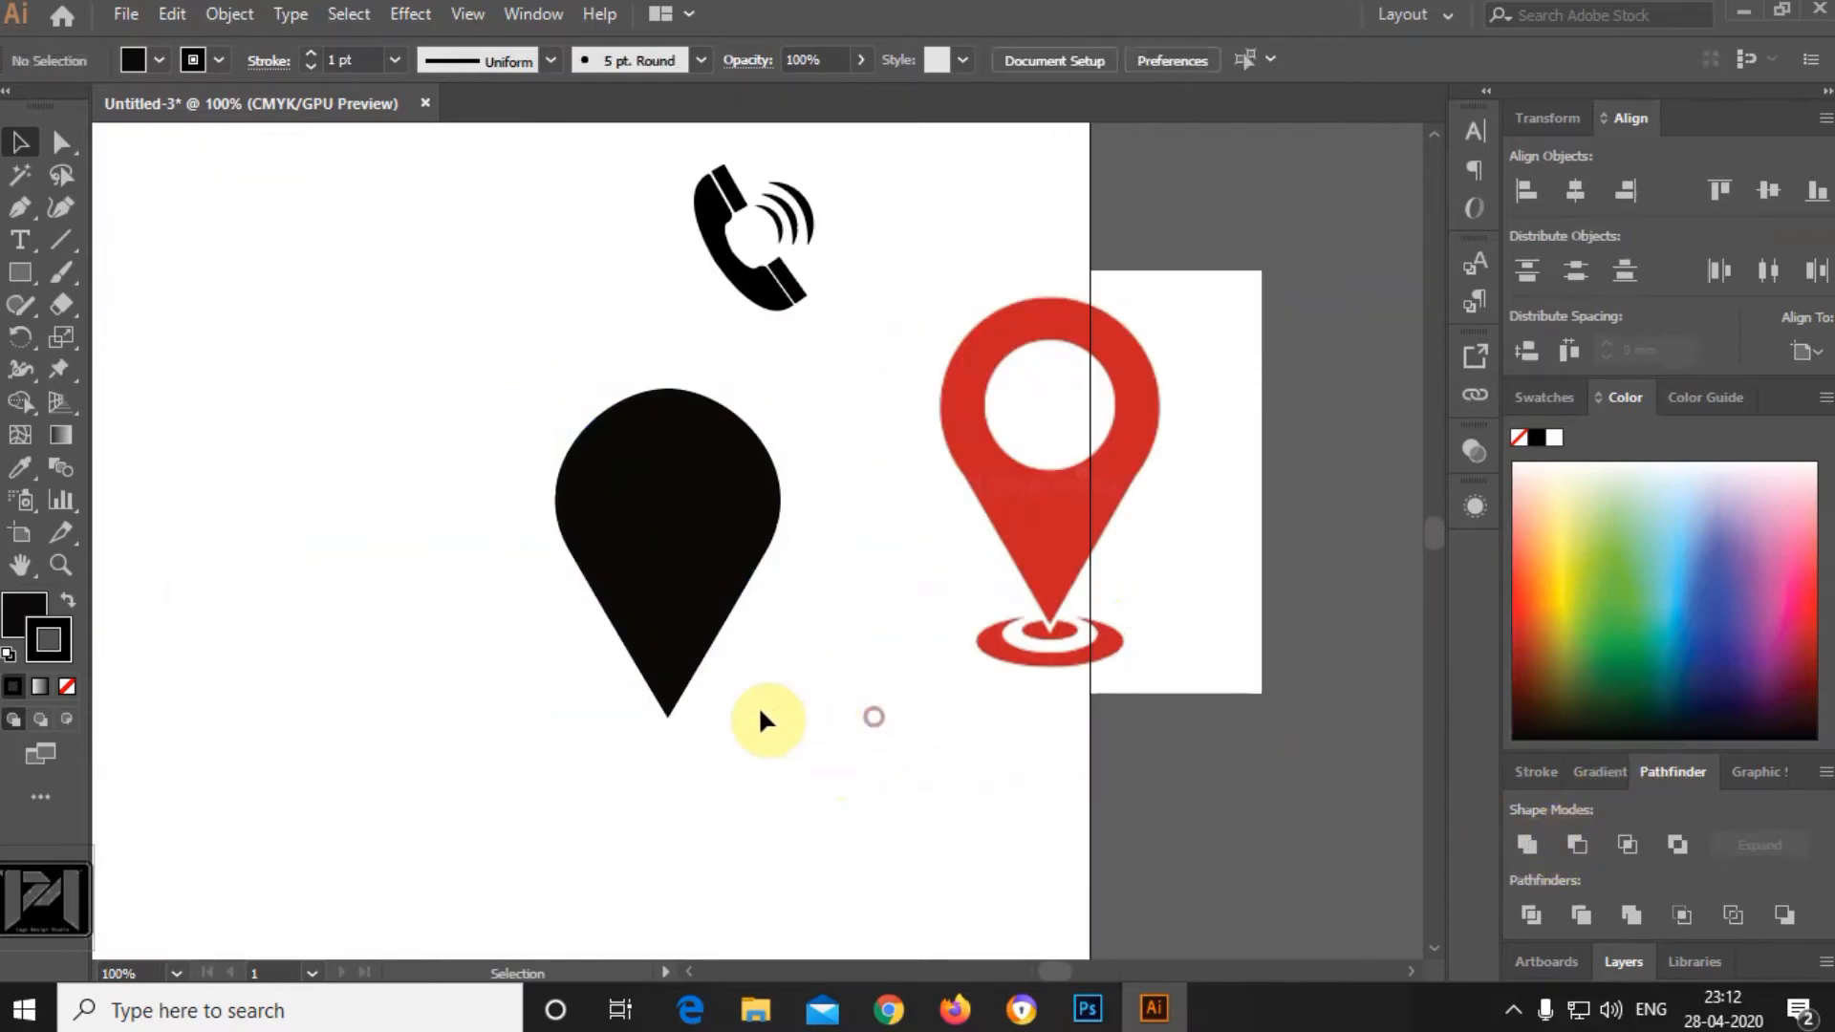
Draw a circle for the pin's hole in the empty space beside the black pin's head.
left_click(690, 616)
left_click(838, 544)
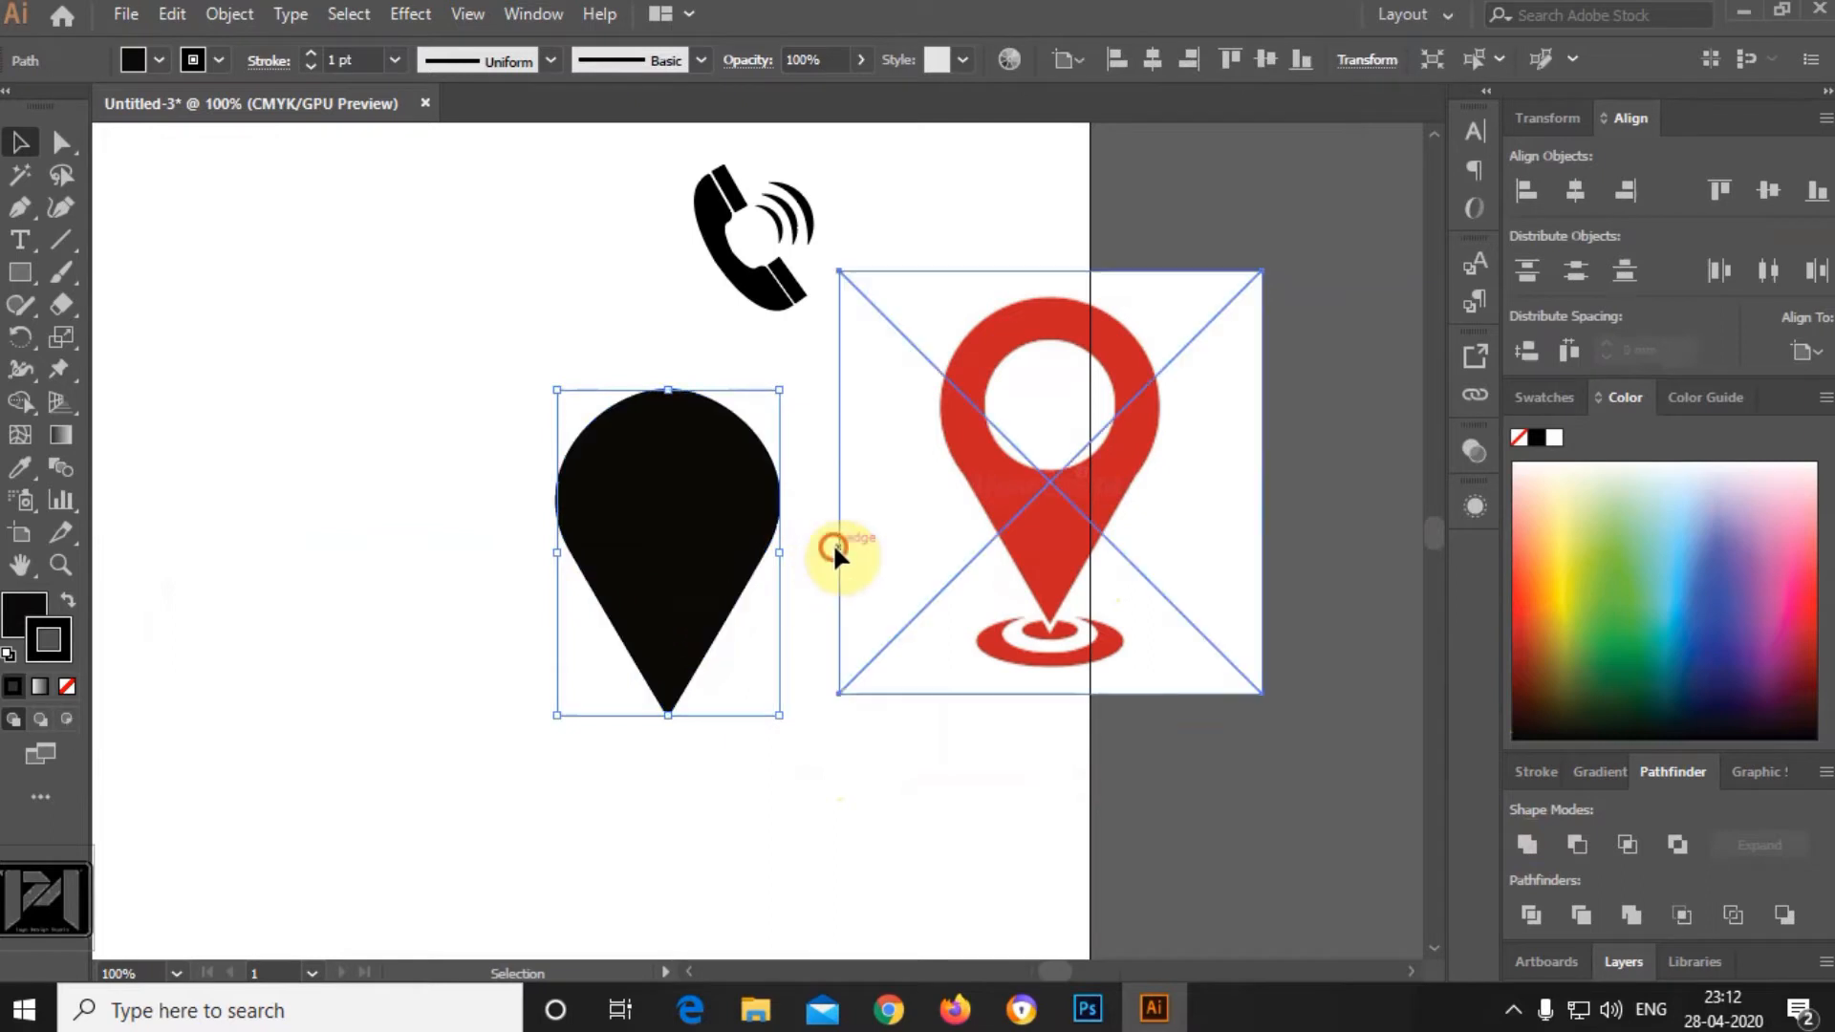
left_click(158, 332)
left_click_drag(24, 277, 100, 336)
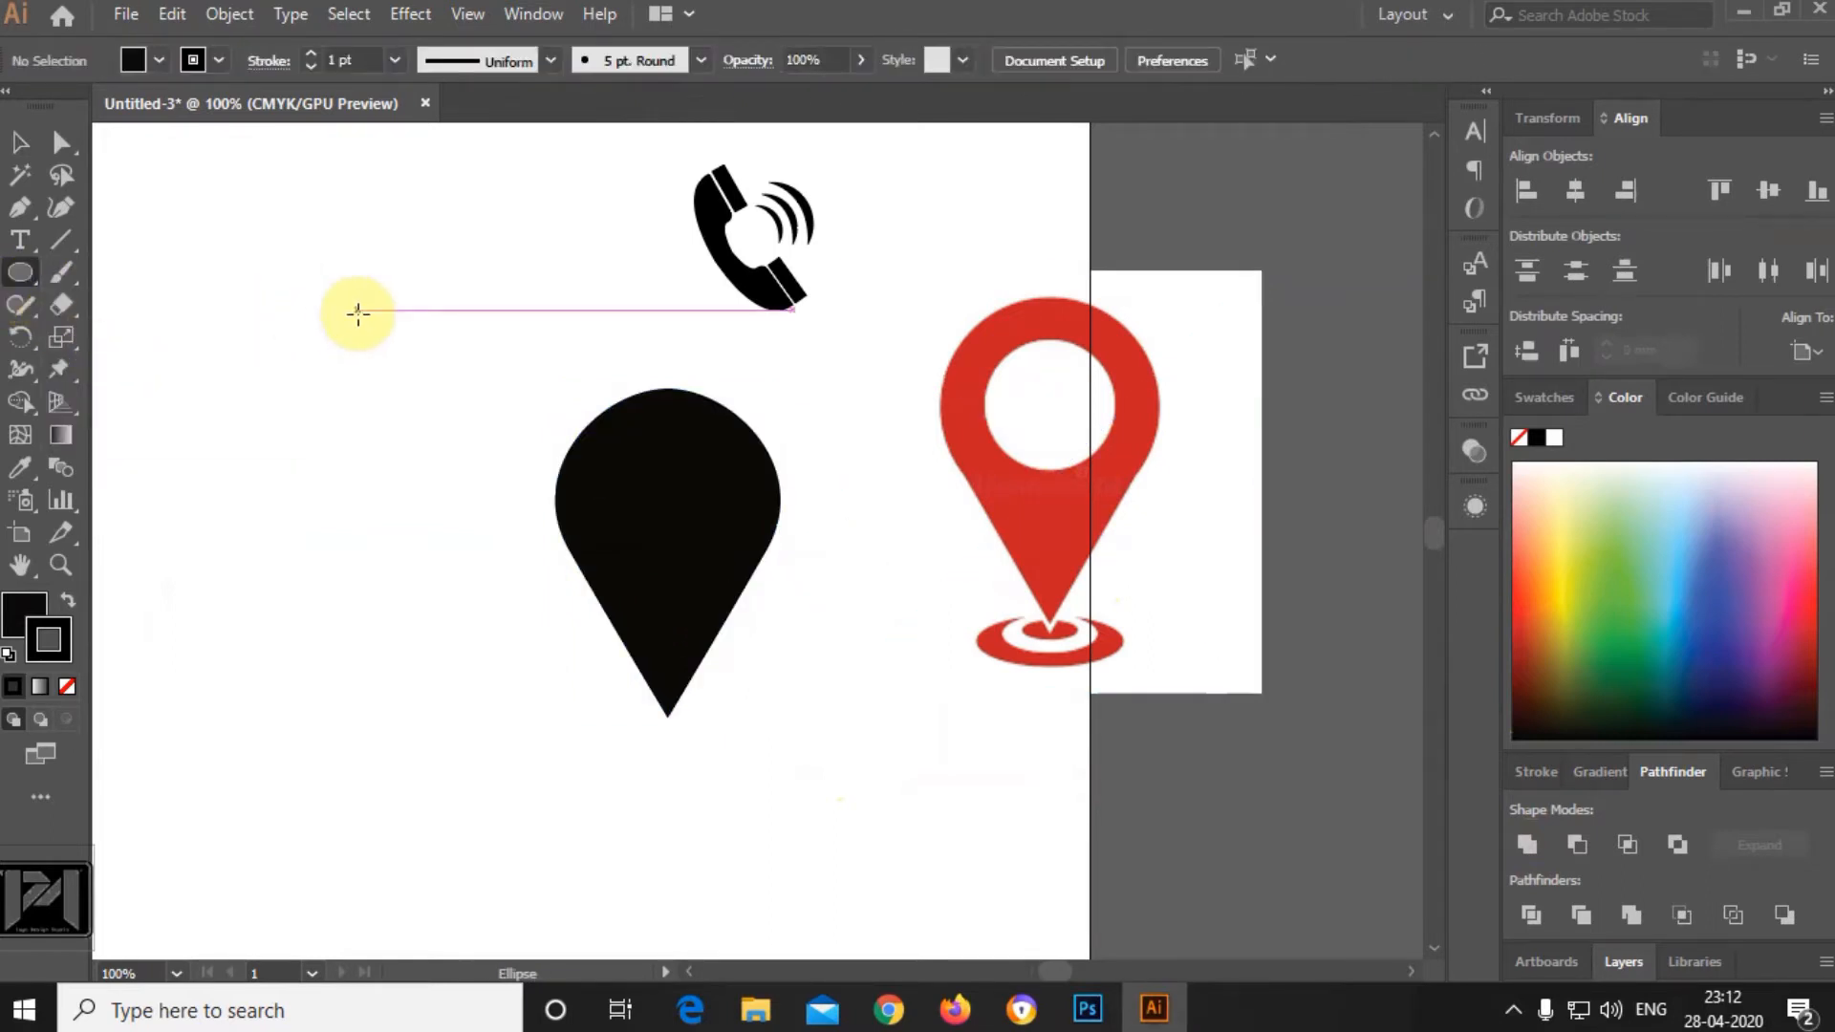
left_click_drag(360, 312, 441, 431)
Fill the new circle with blue and remove its stroke.
left_click(61, 143)
left_click(1617, 635)
left_click(21, 610)
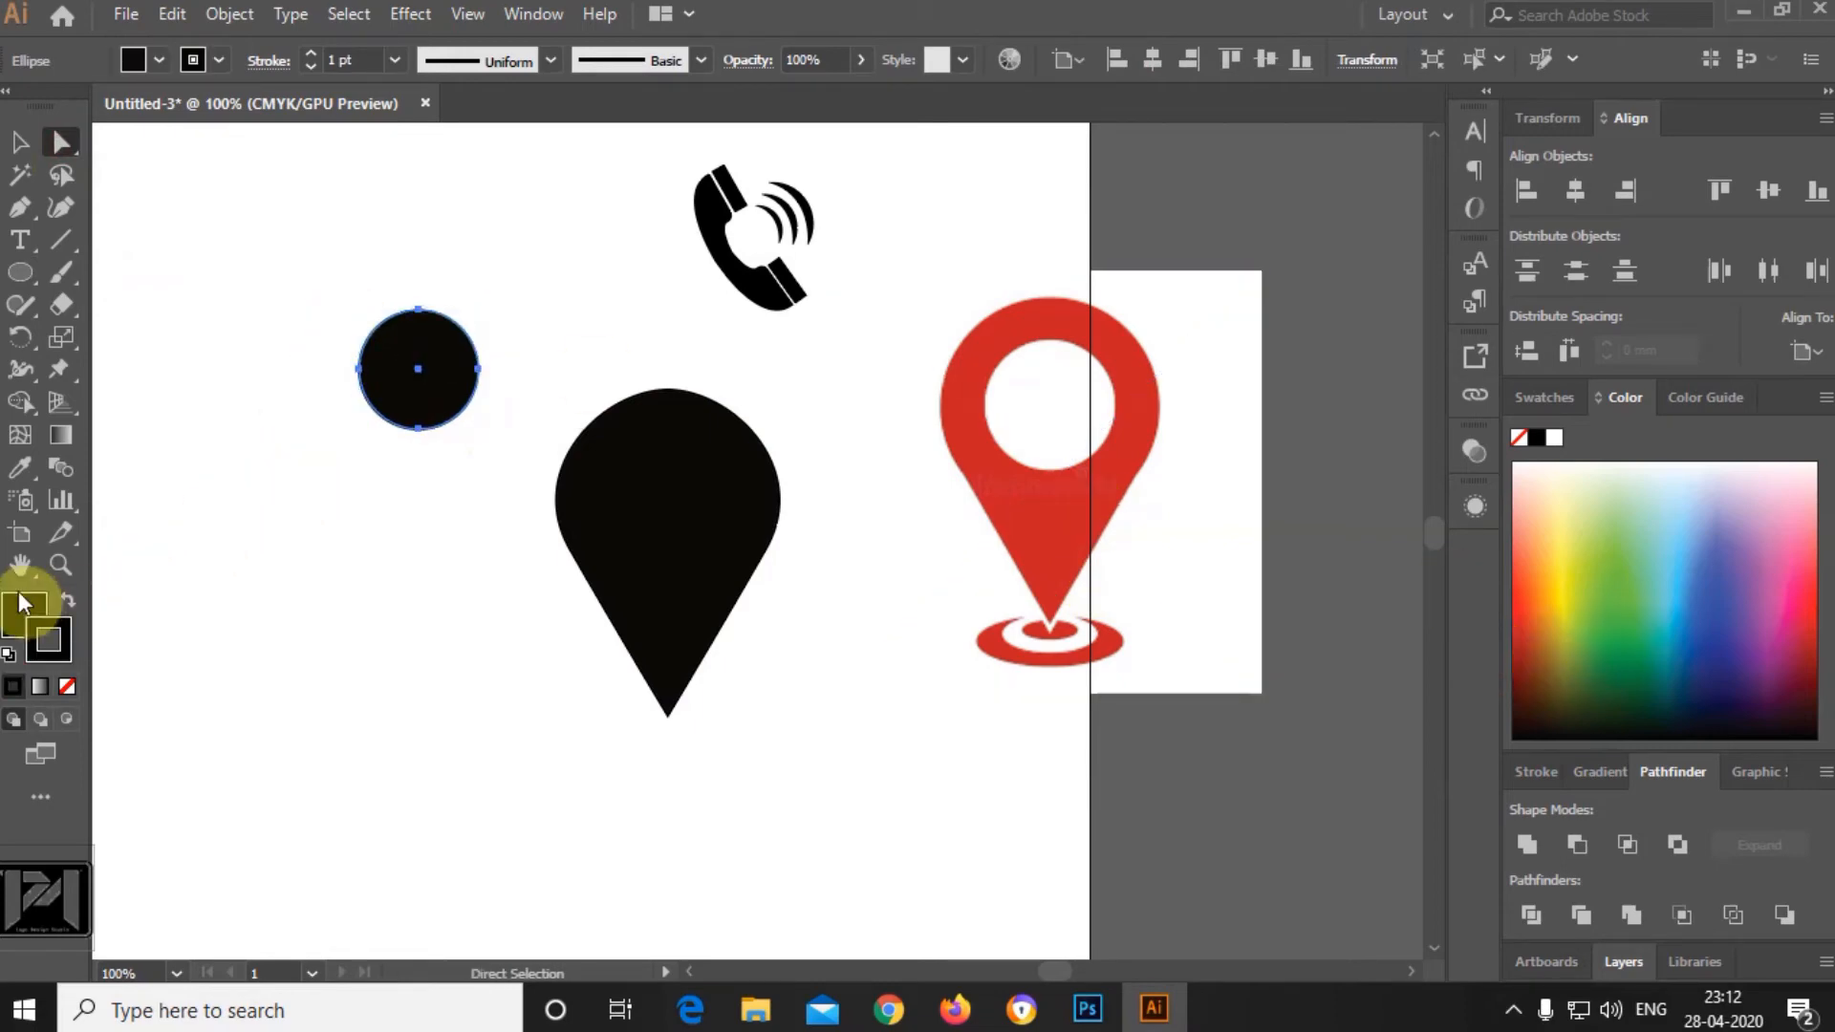
left_click(1698, 599)
left_click(62, 650)
left_click(67, 687)
left_click(327, 233)
Center the blue circle in the pin's head and cut it out of the pin with Minus Front.
left_click_drag(430, 372, 658, 484)
key("v")
left_click(759, 492)
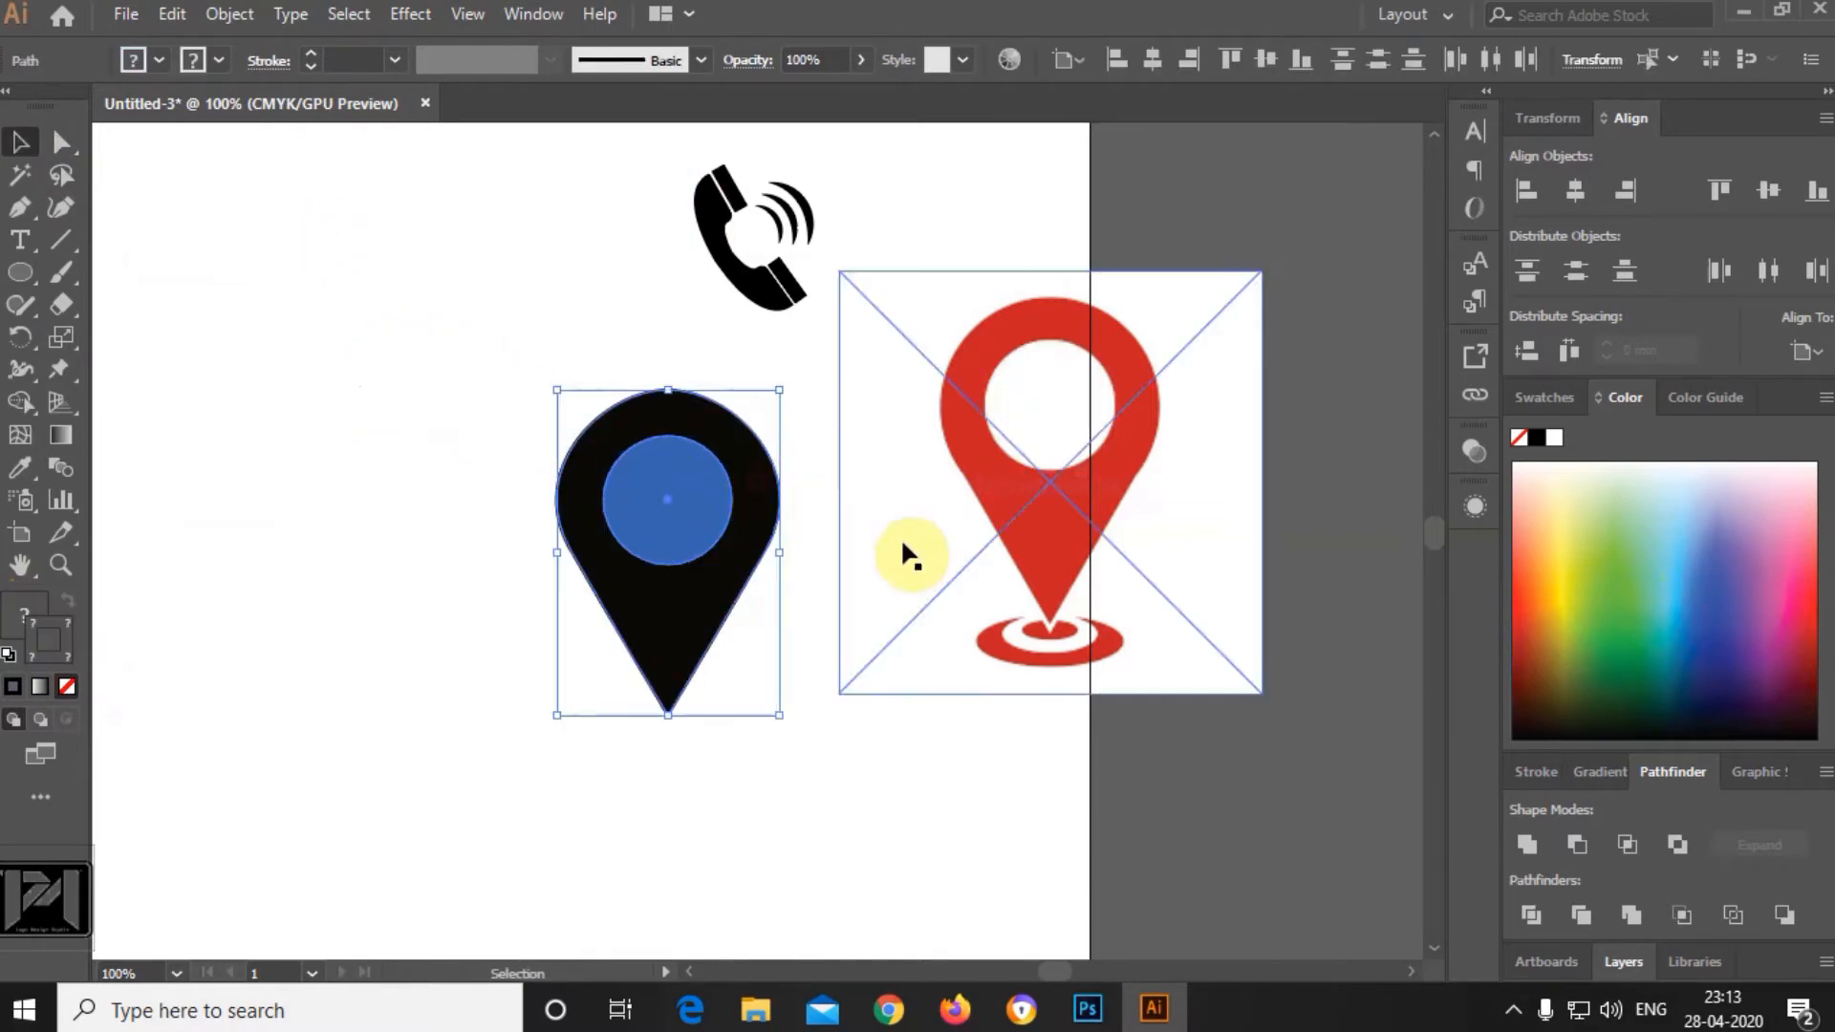
left_click(1579, 850)
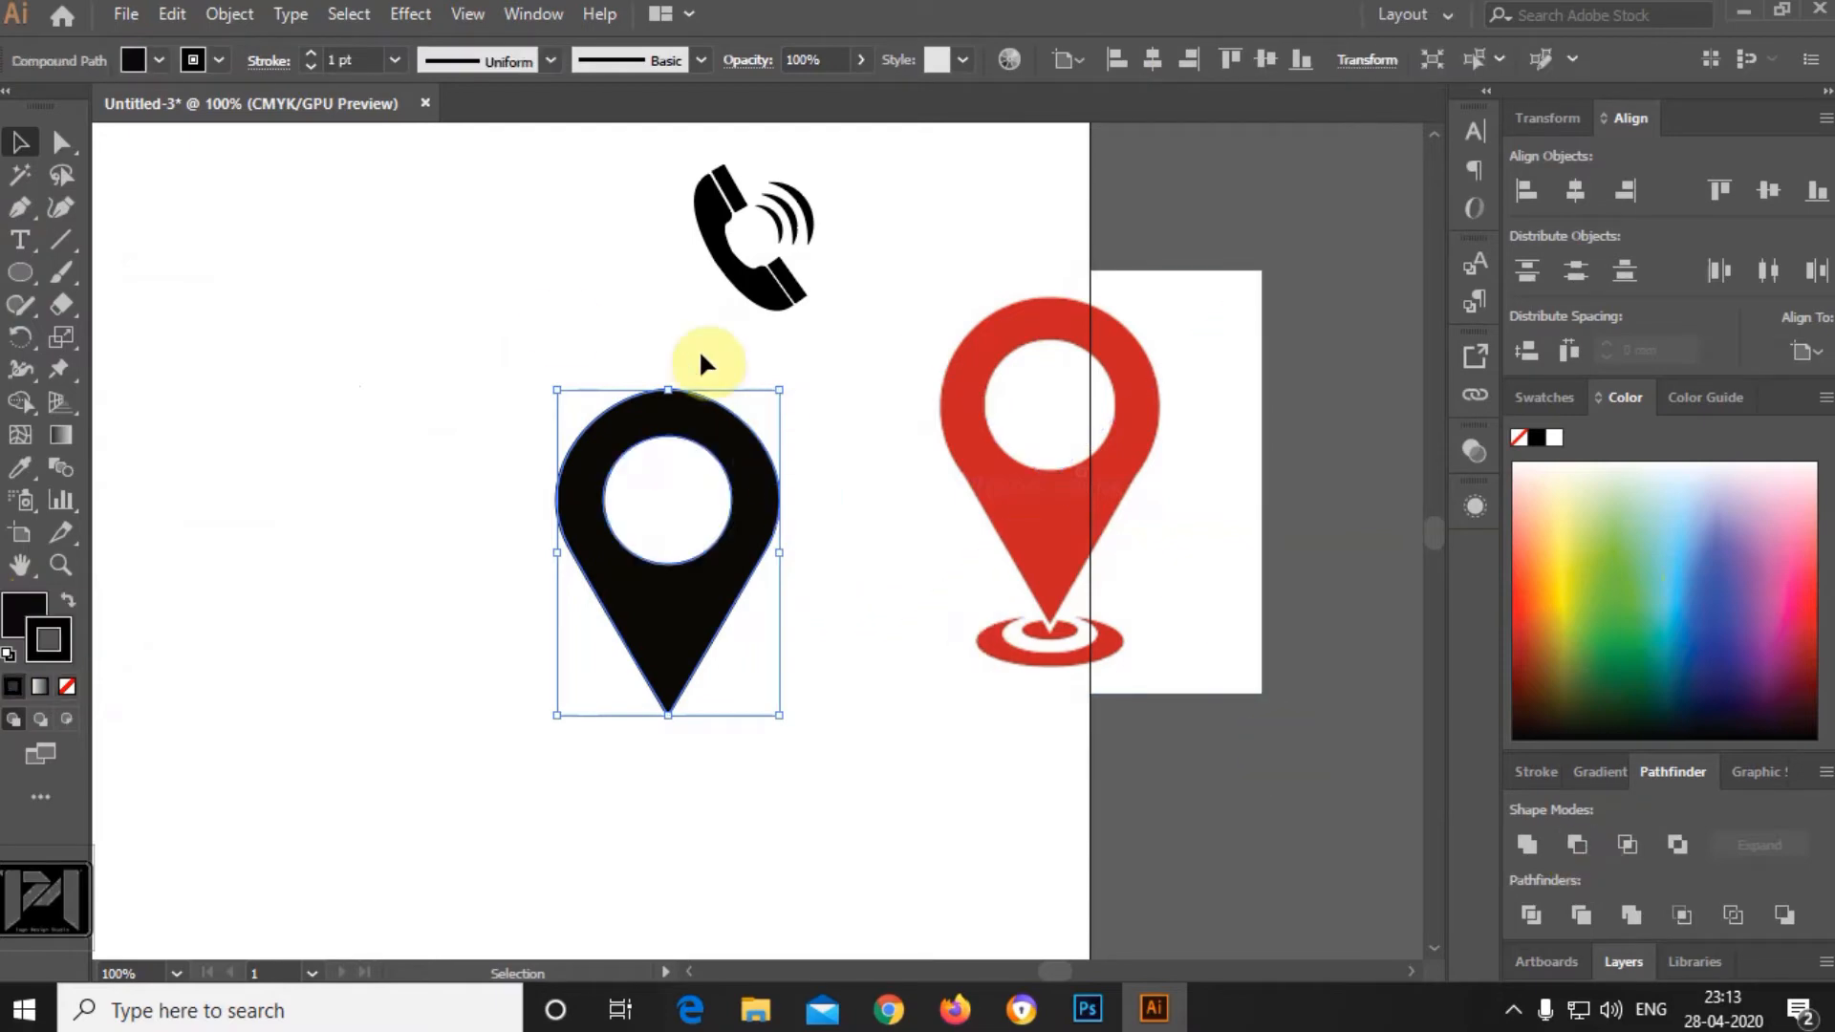
left_click(617, 335)
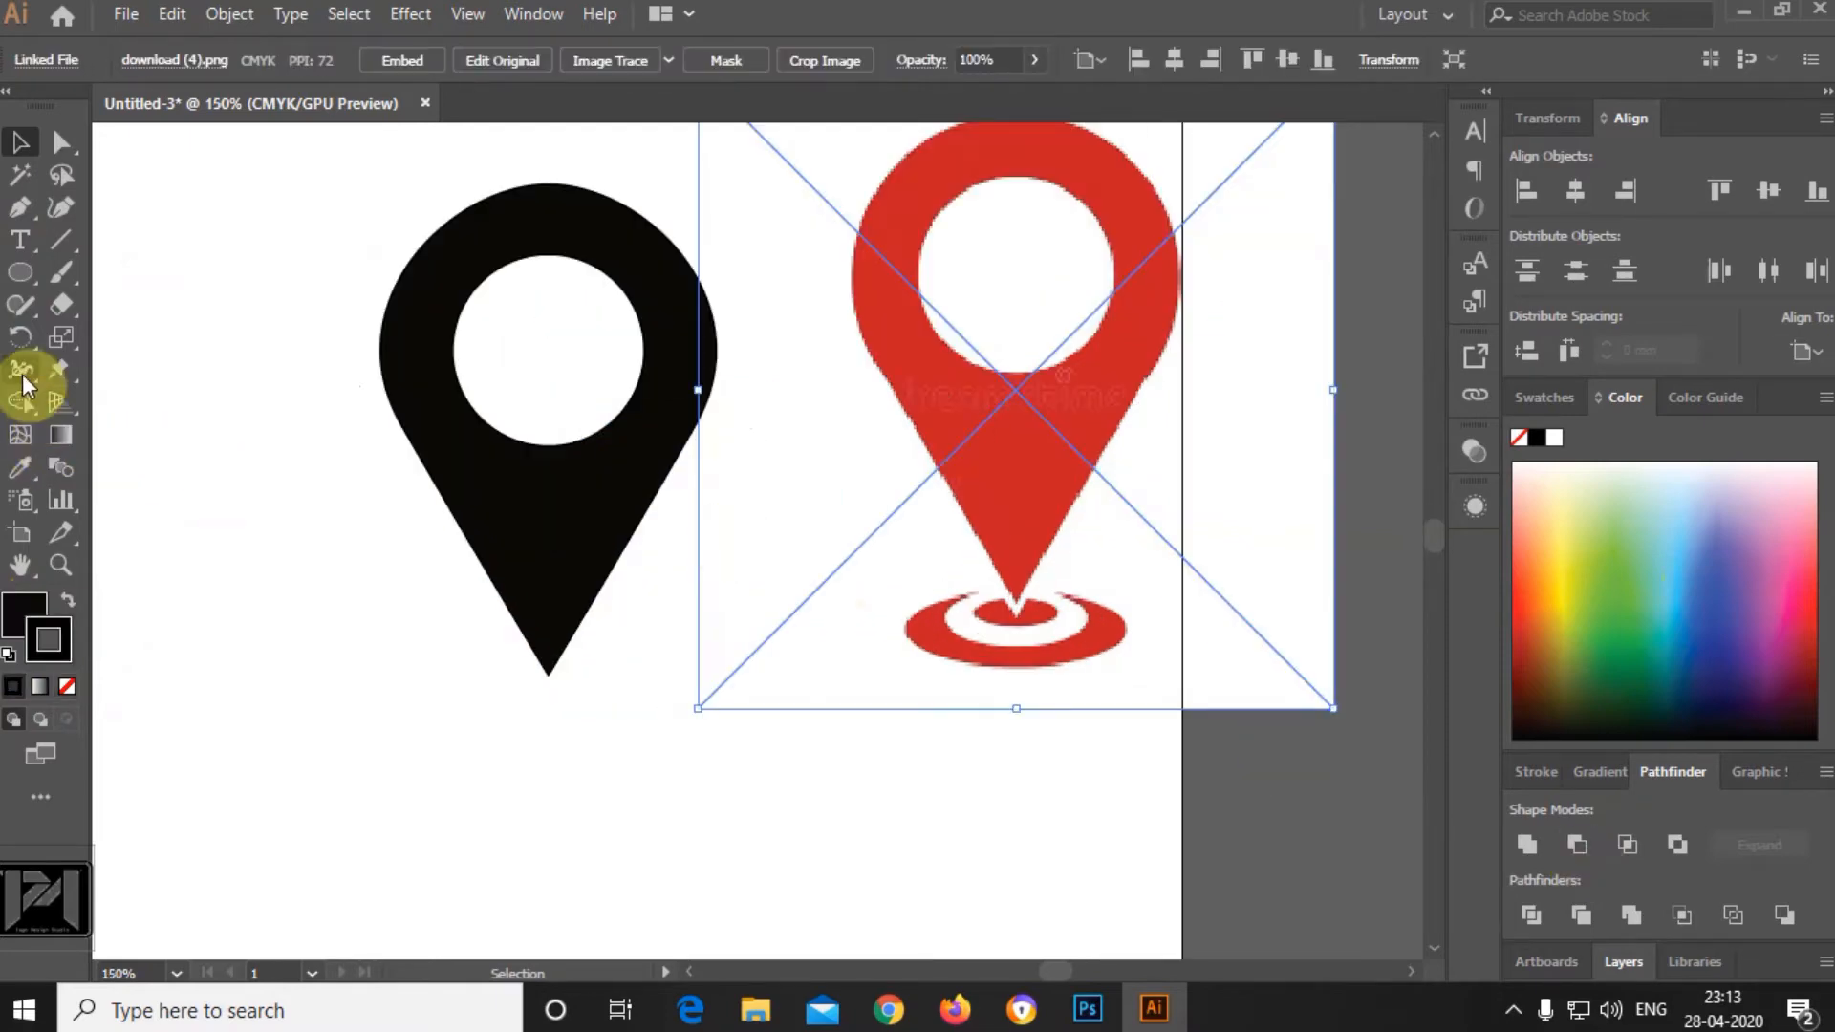
Draw a flat ellipse about 18.5 mm wide and 4.2 mm high across the pin's tip, with no stroke and 53% opacity.
left_click(18, 277)
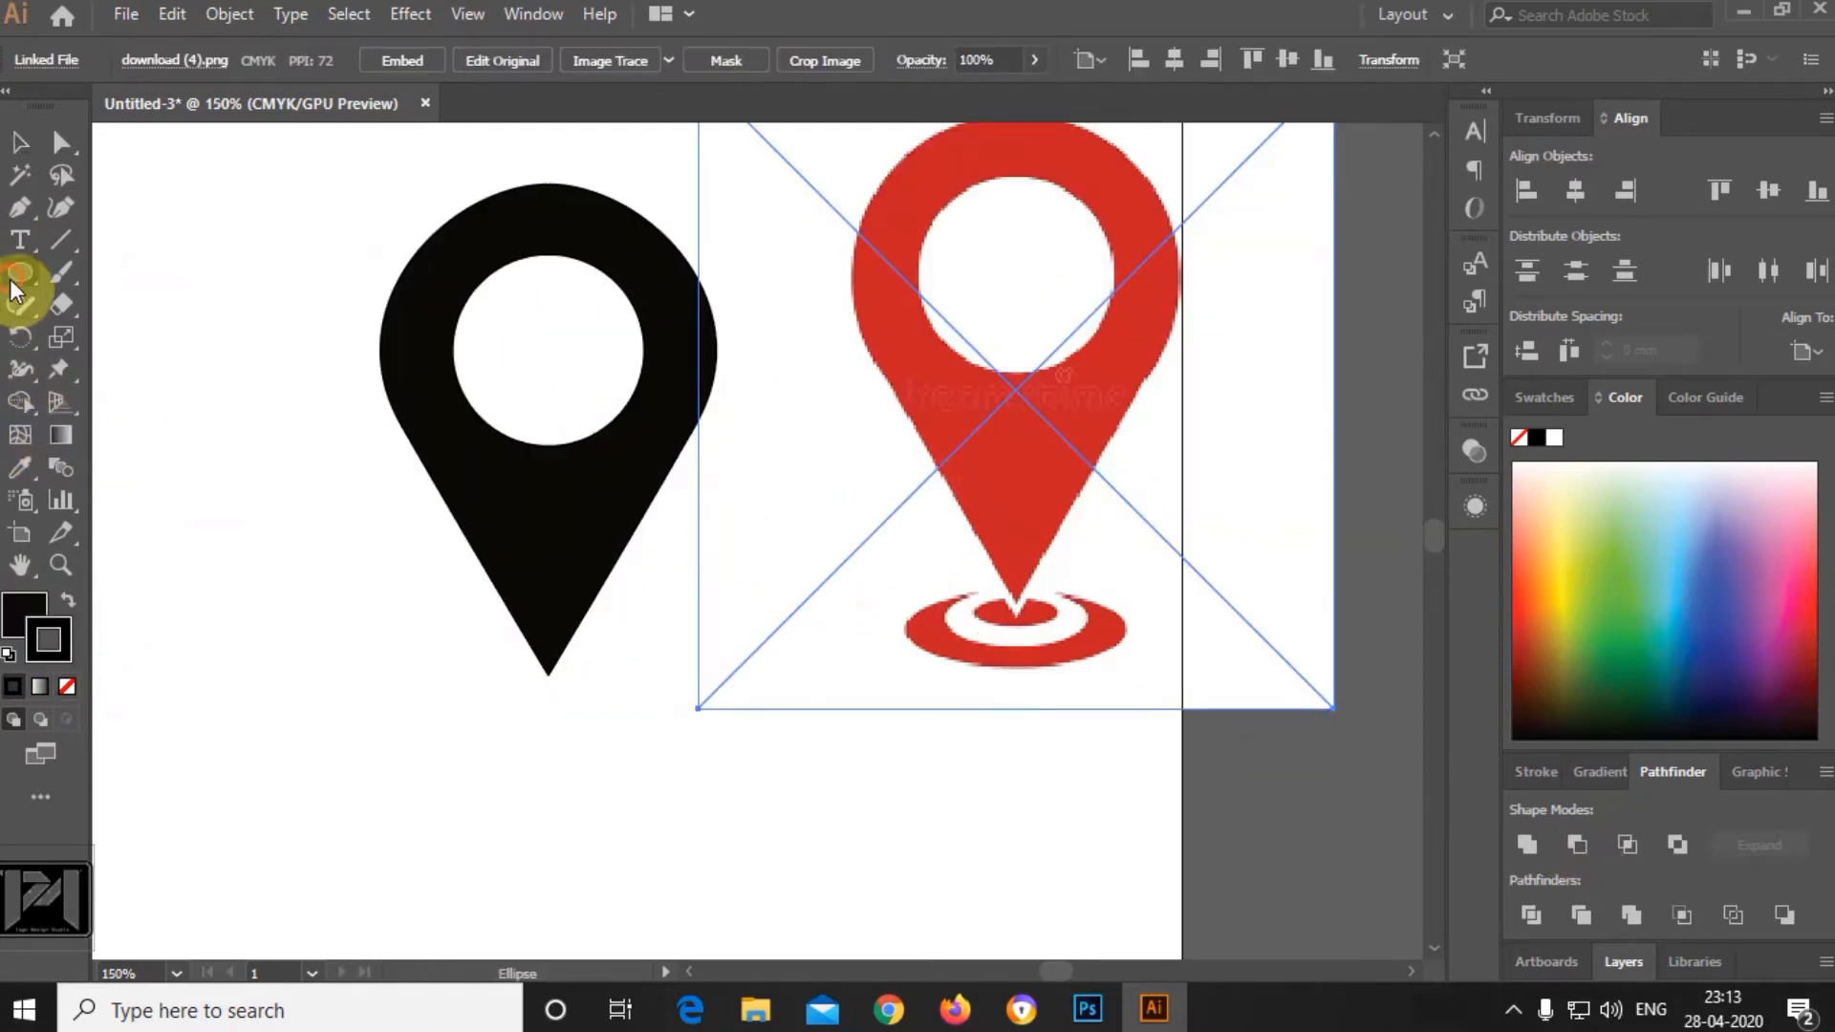
left_click_drag(475, 653, 607, 686)
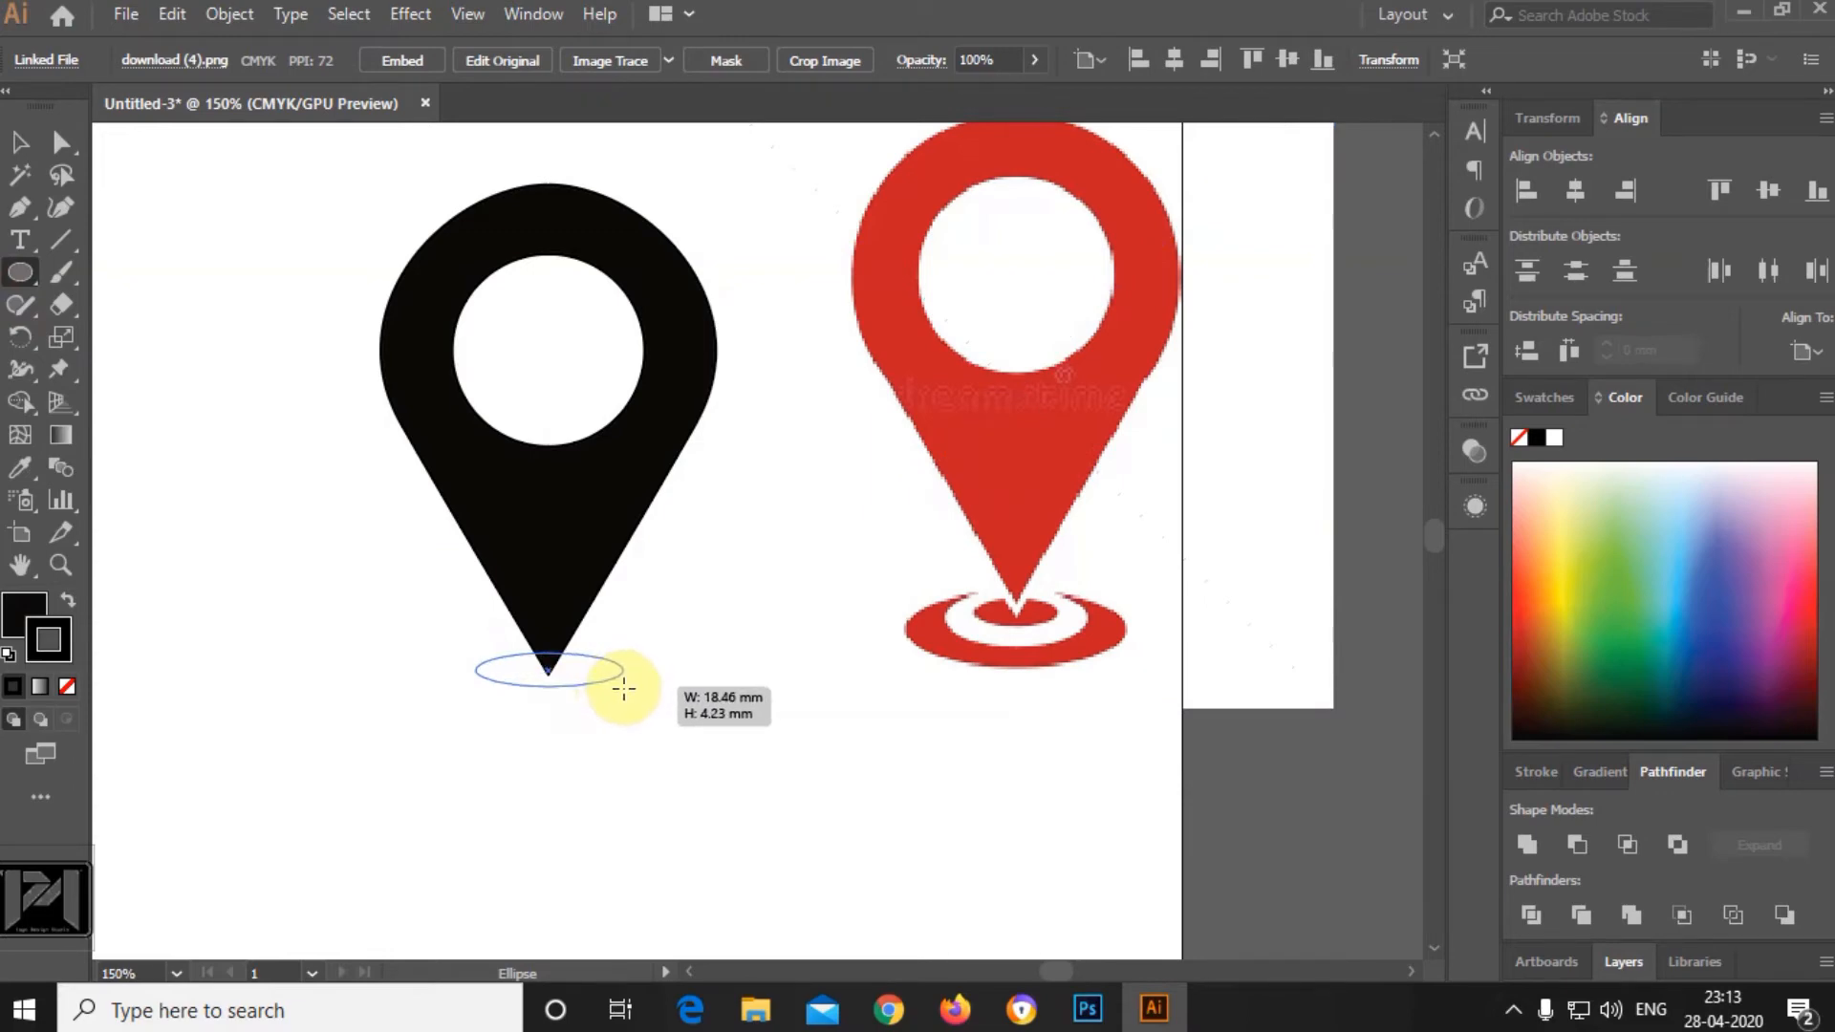
left_click_drag(623, 688, 623, 688)
left_click(61, 142)
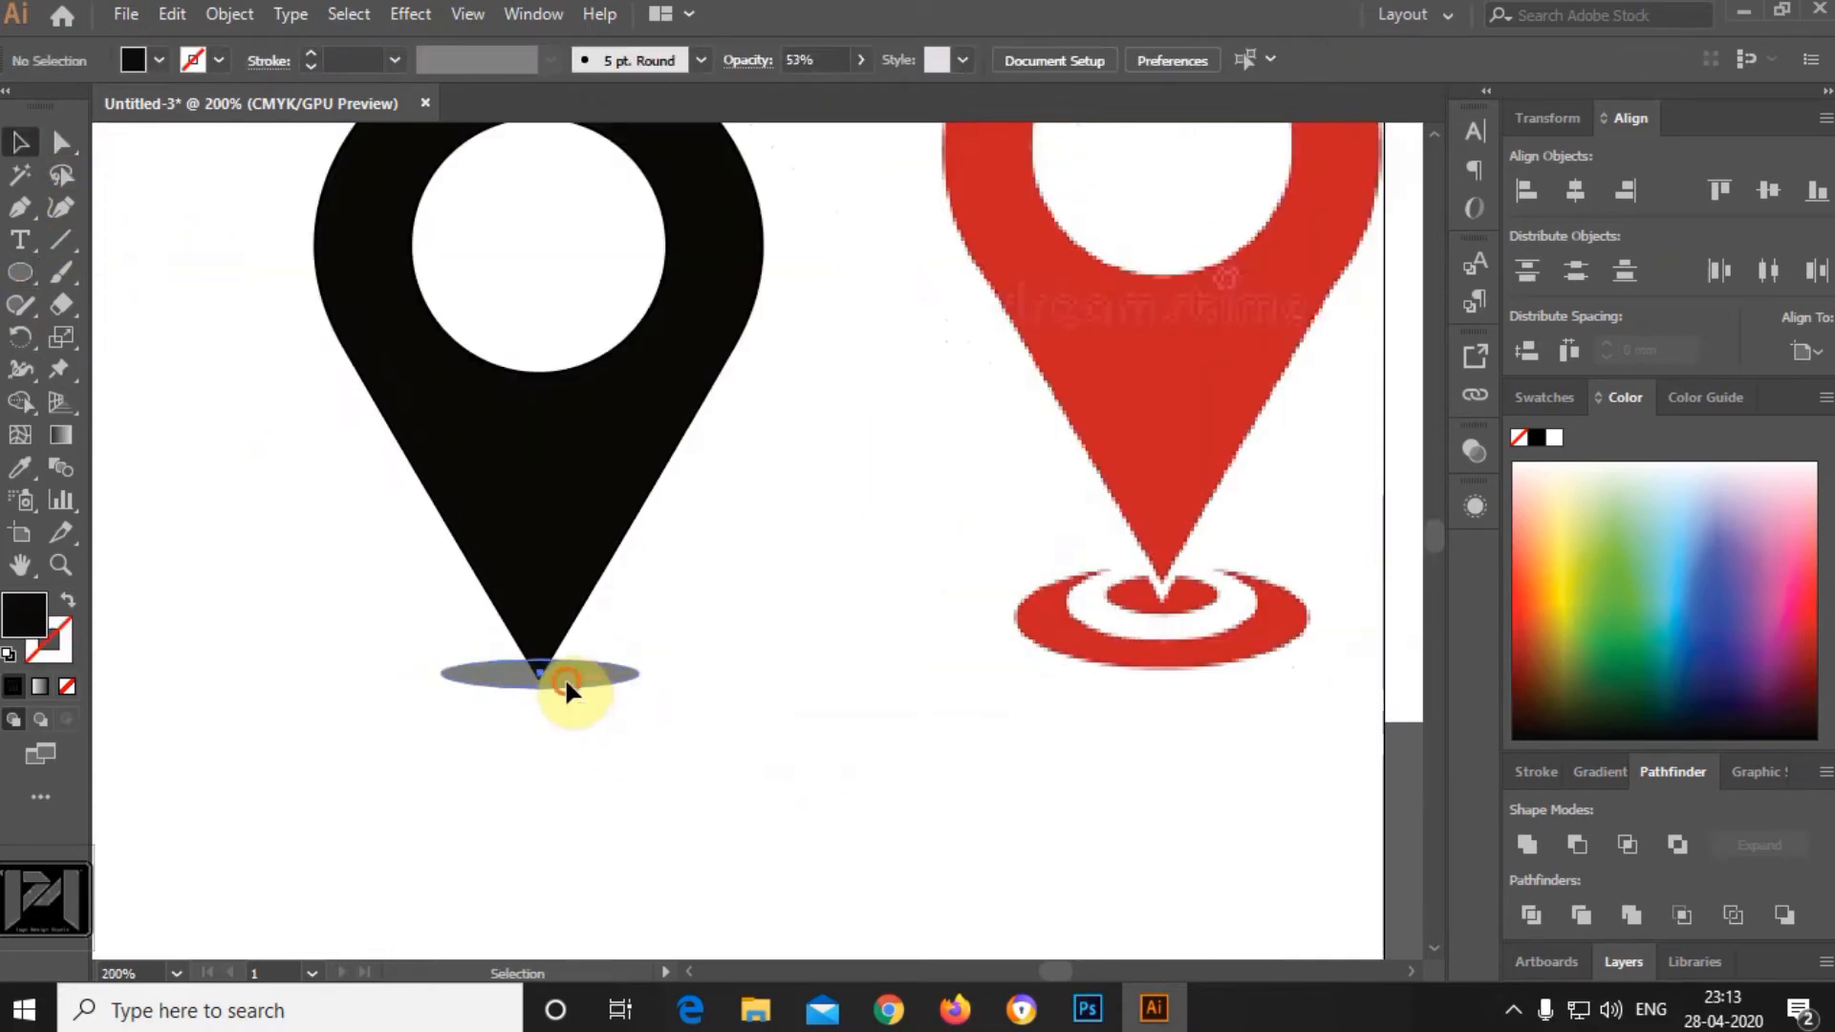
Stretch the ellipse at the pin's tip slightly taller.
left_click(565, 677)
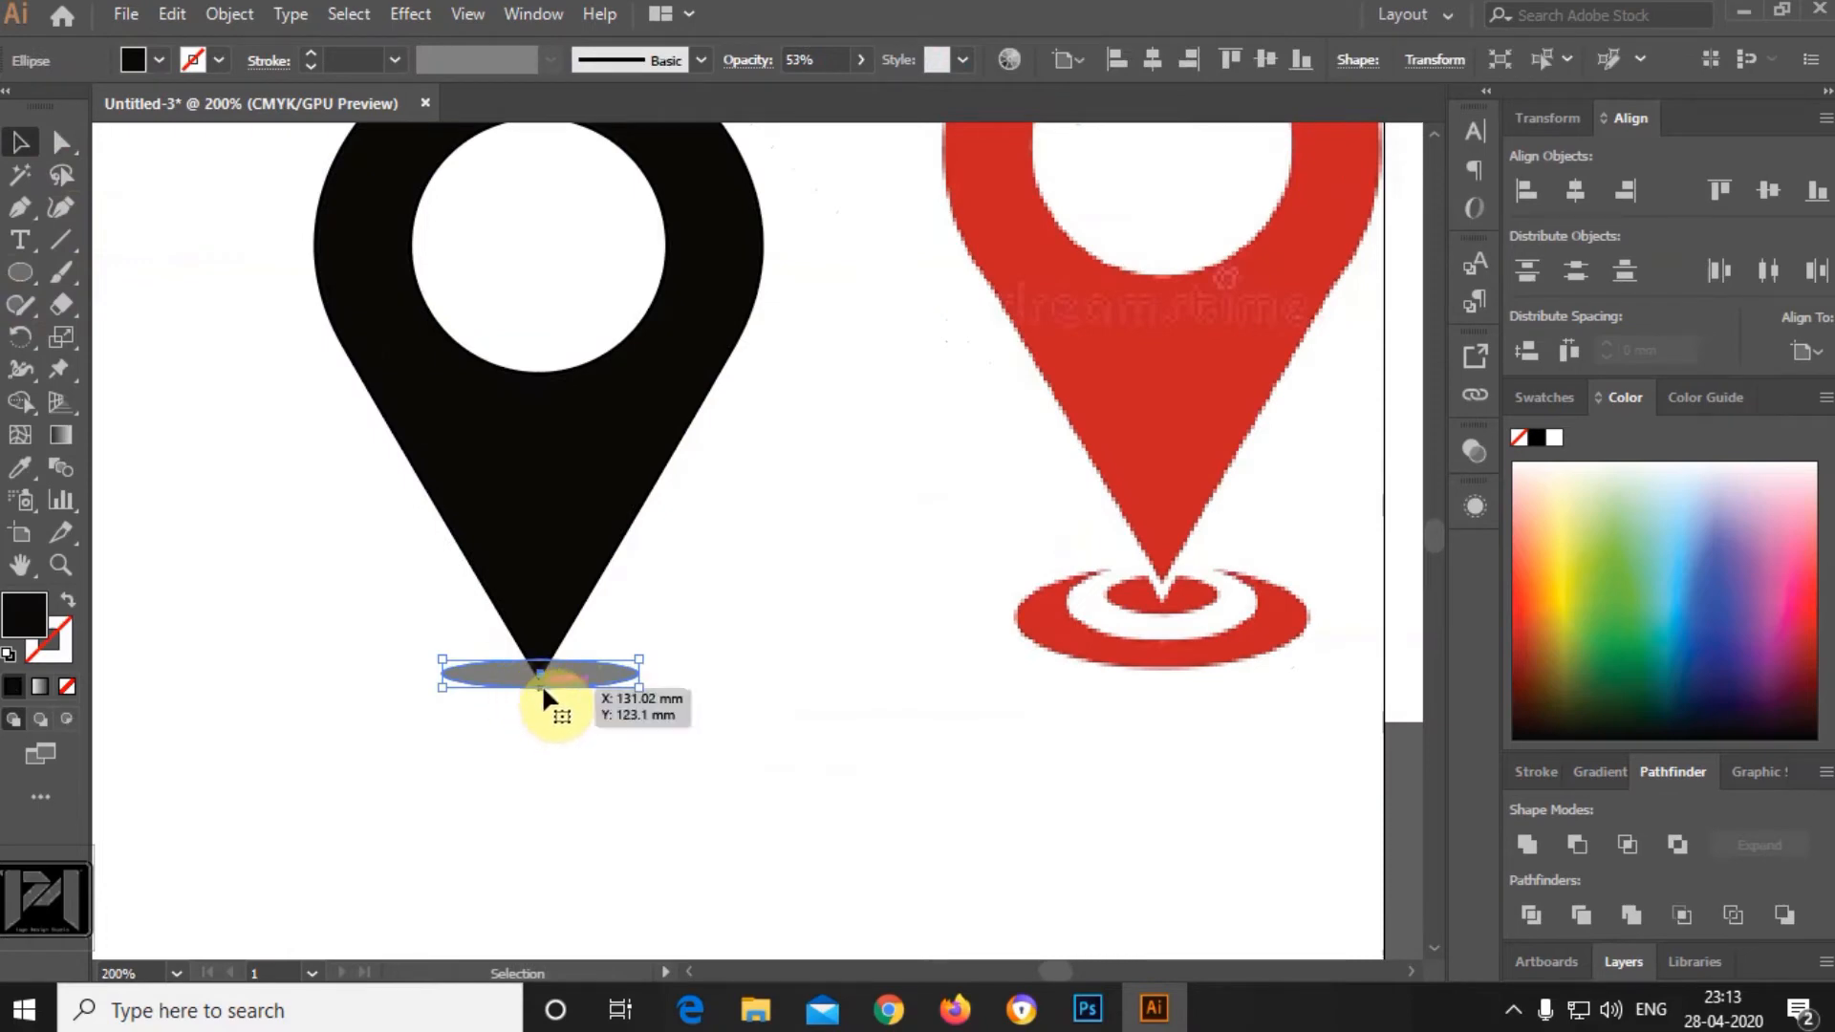
scroll(534, 684, "up", 3)
left_click_drag(533, 688, 542, 712)
left_click(633, 766)
scroll(638, 737, "down", 3)
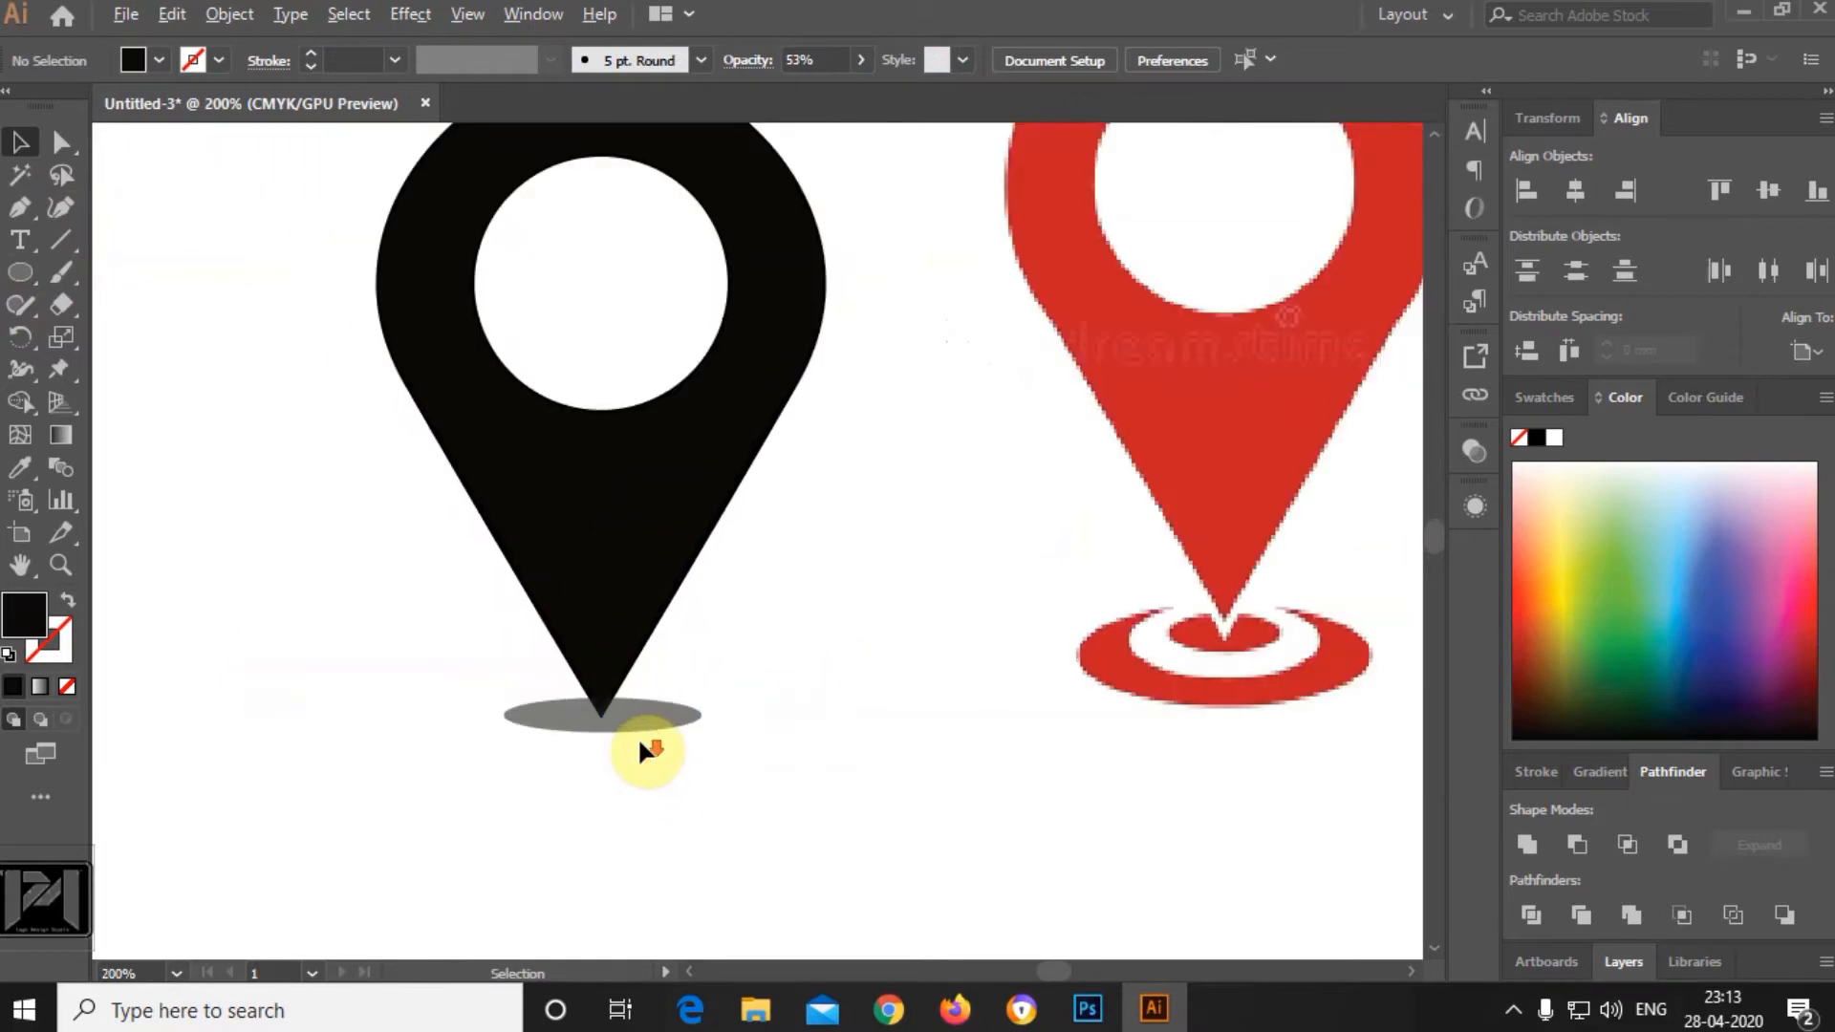
Create a larger copy of the flat ellipse and place it around the smaller one beneath the pin's tip.
scroll(639, 737, "down", 1)
scroll(627, 751, "up", 1)
left_click_drag(626, 734, 772, 706)
left_click_drag(669, 775, 674, 715)
left_click(803, 749)
Send the larger ellipse backward in the stacking order.
left_click(665, 721)
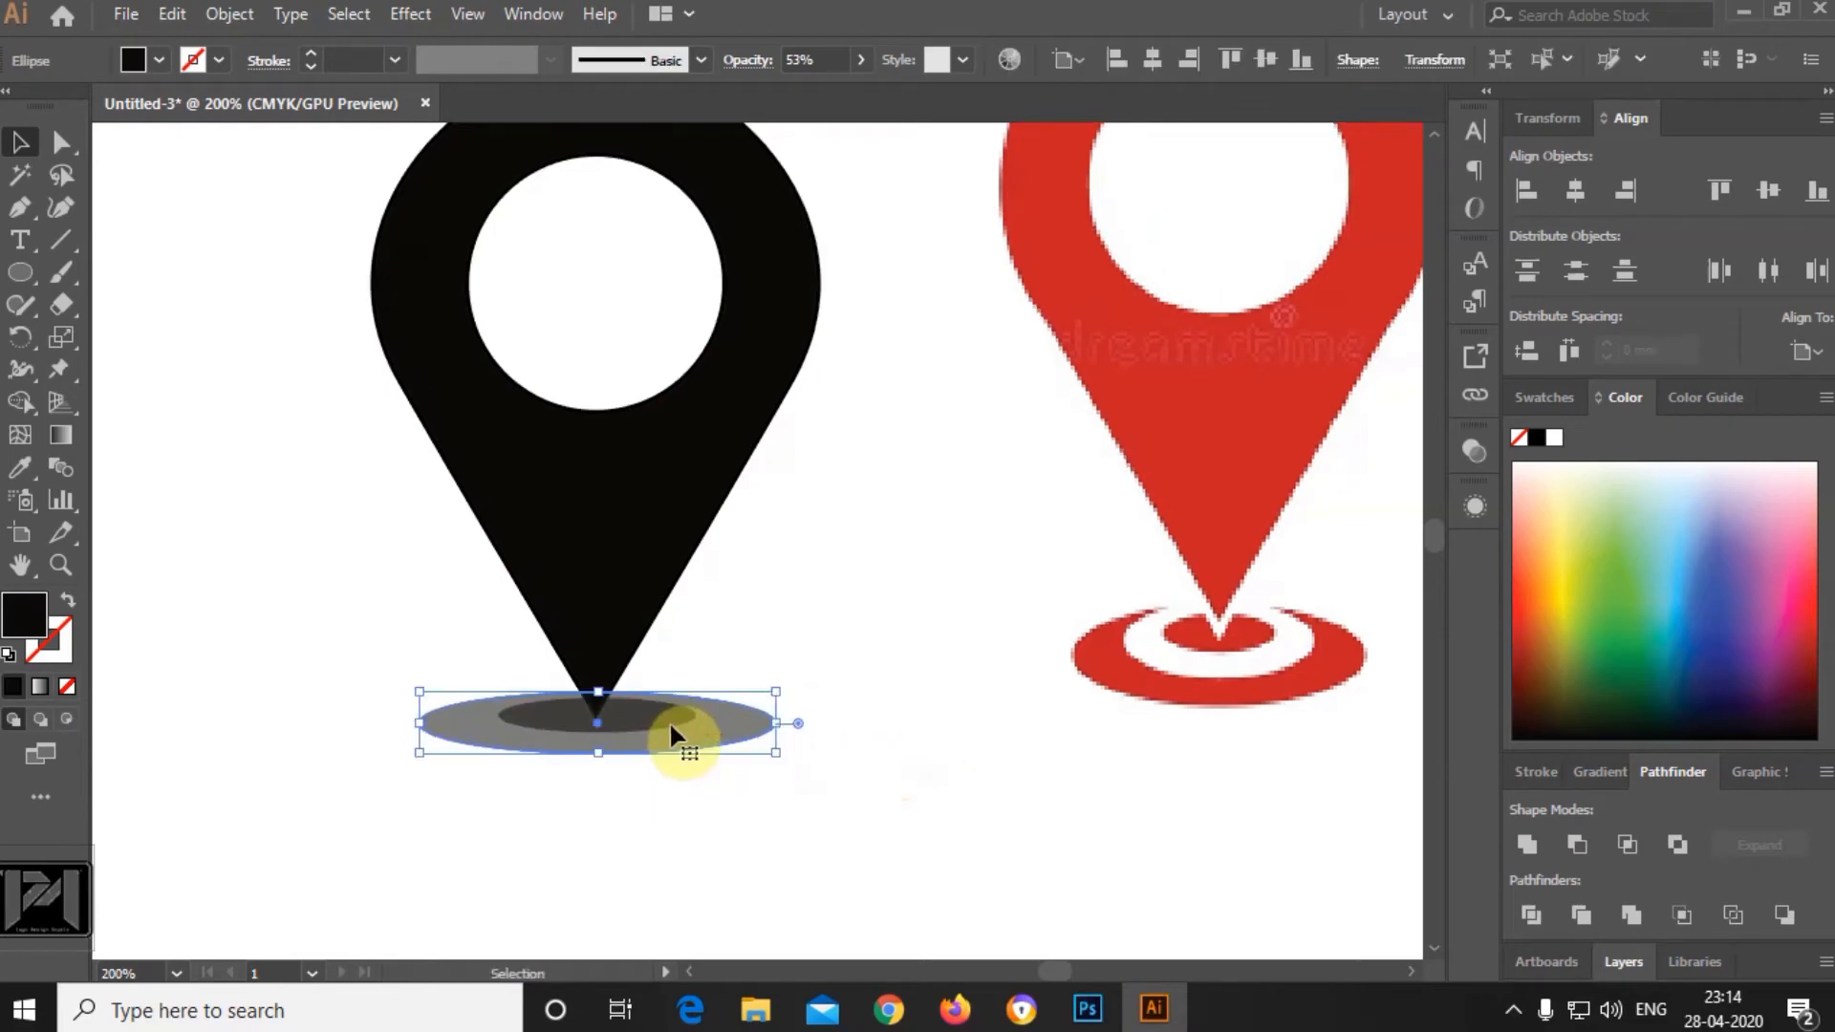
right_click(702, 729)
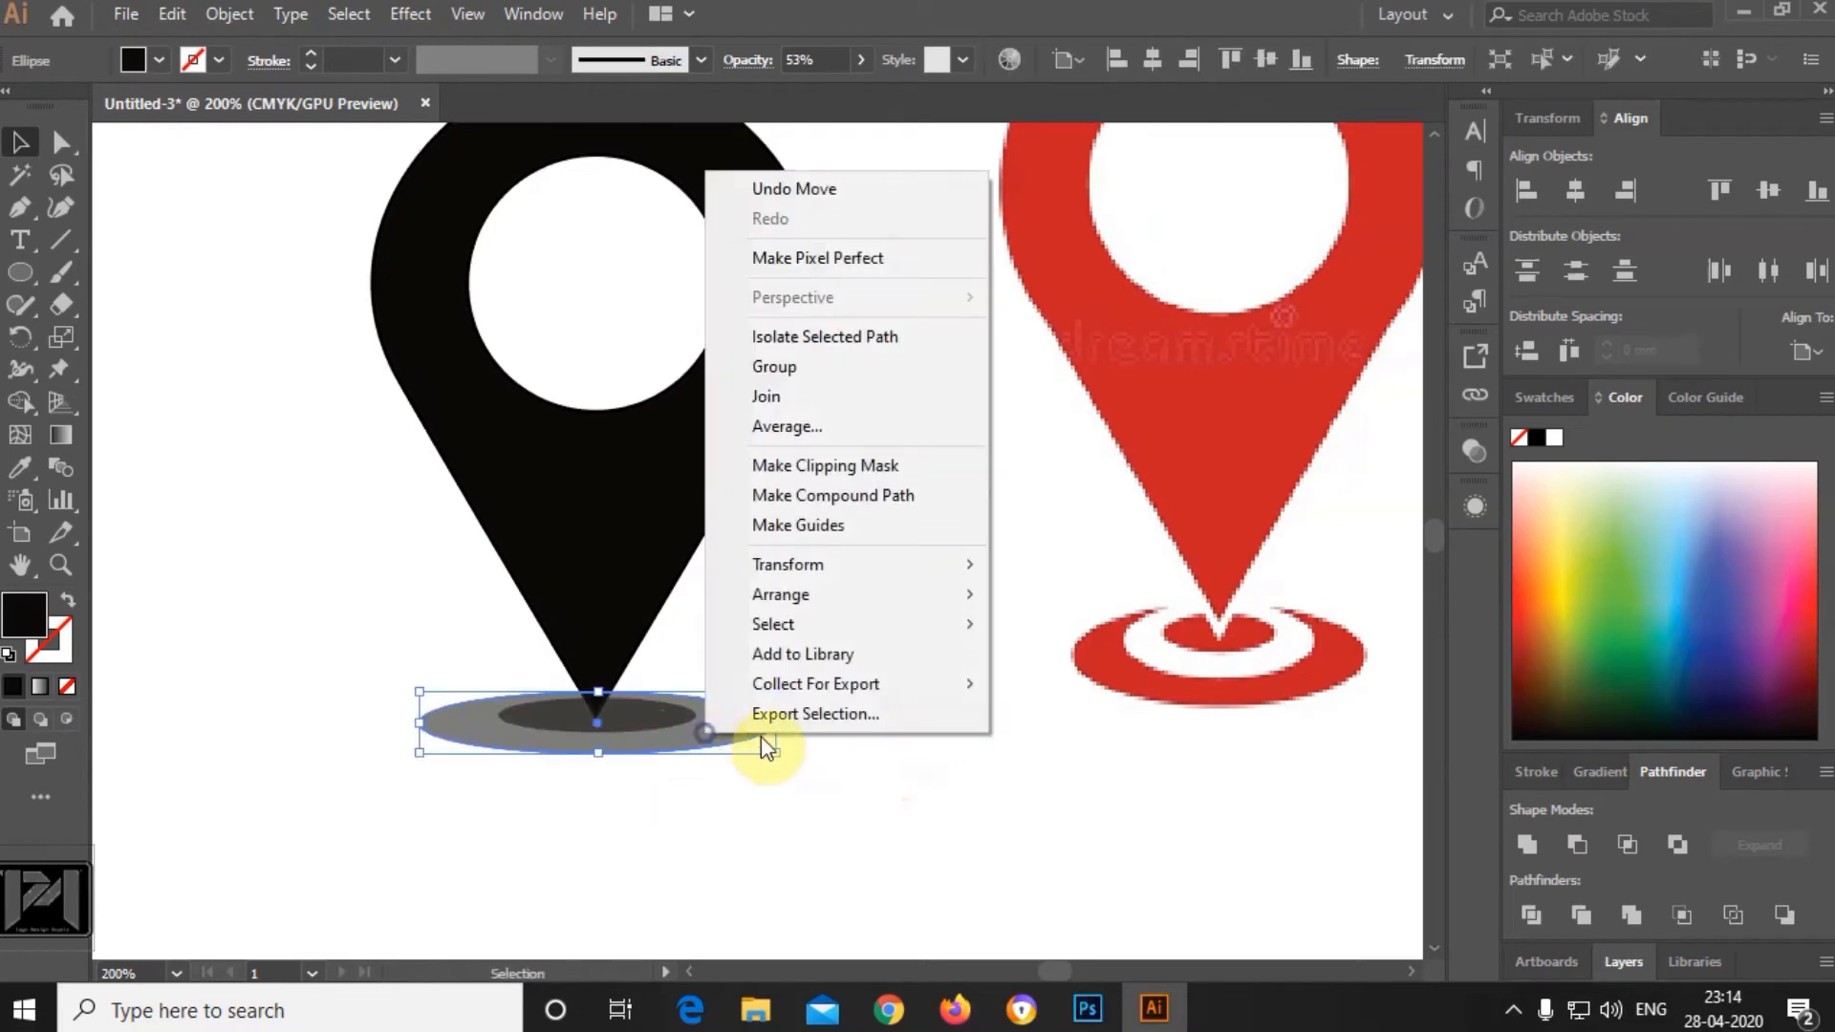
mouse_move(851, 597)
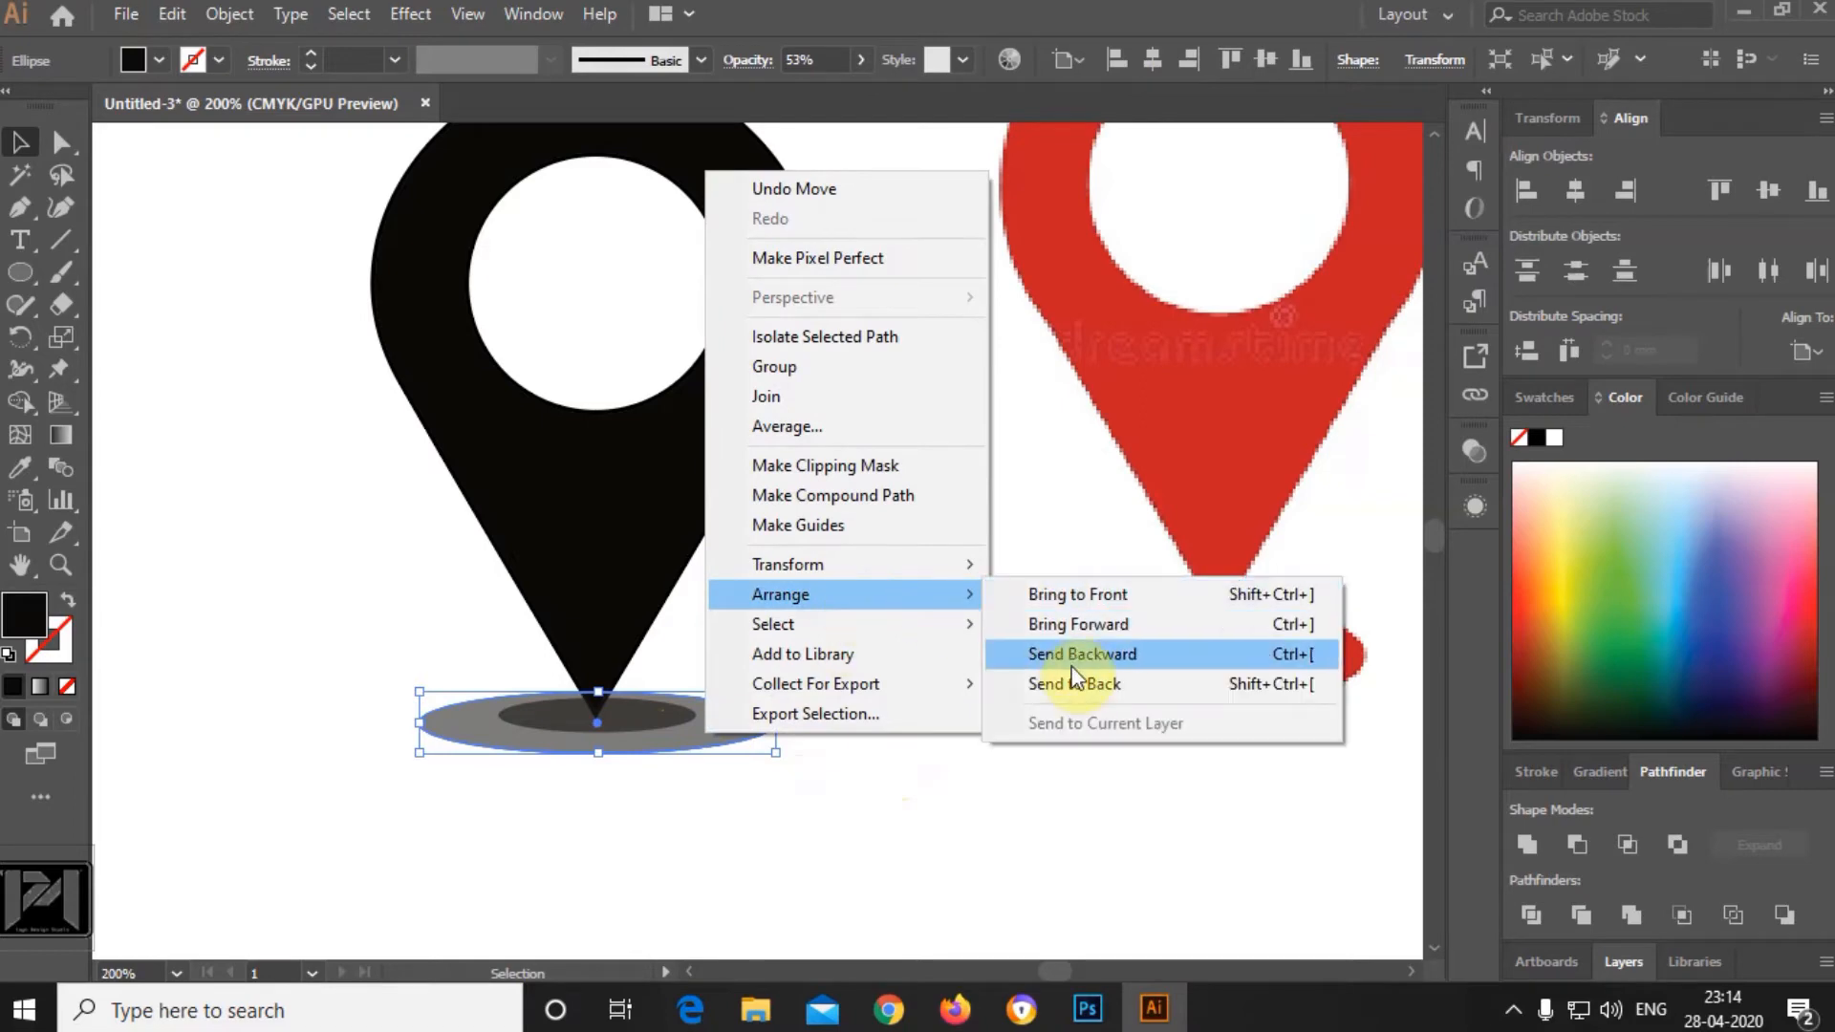
left_click(1046, 653)
left_click(890, 729)
Set the smaller ellipse's opacity to 100% and give it a white 3 pt stroke.
left_click(602, 728)
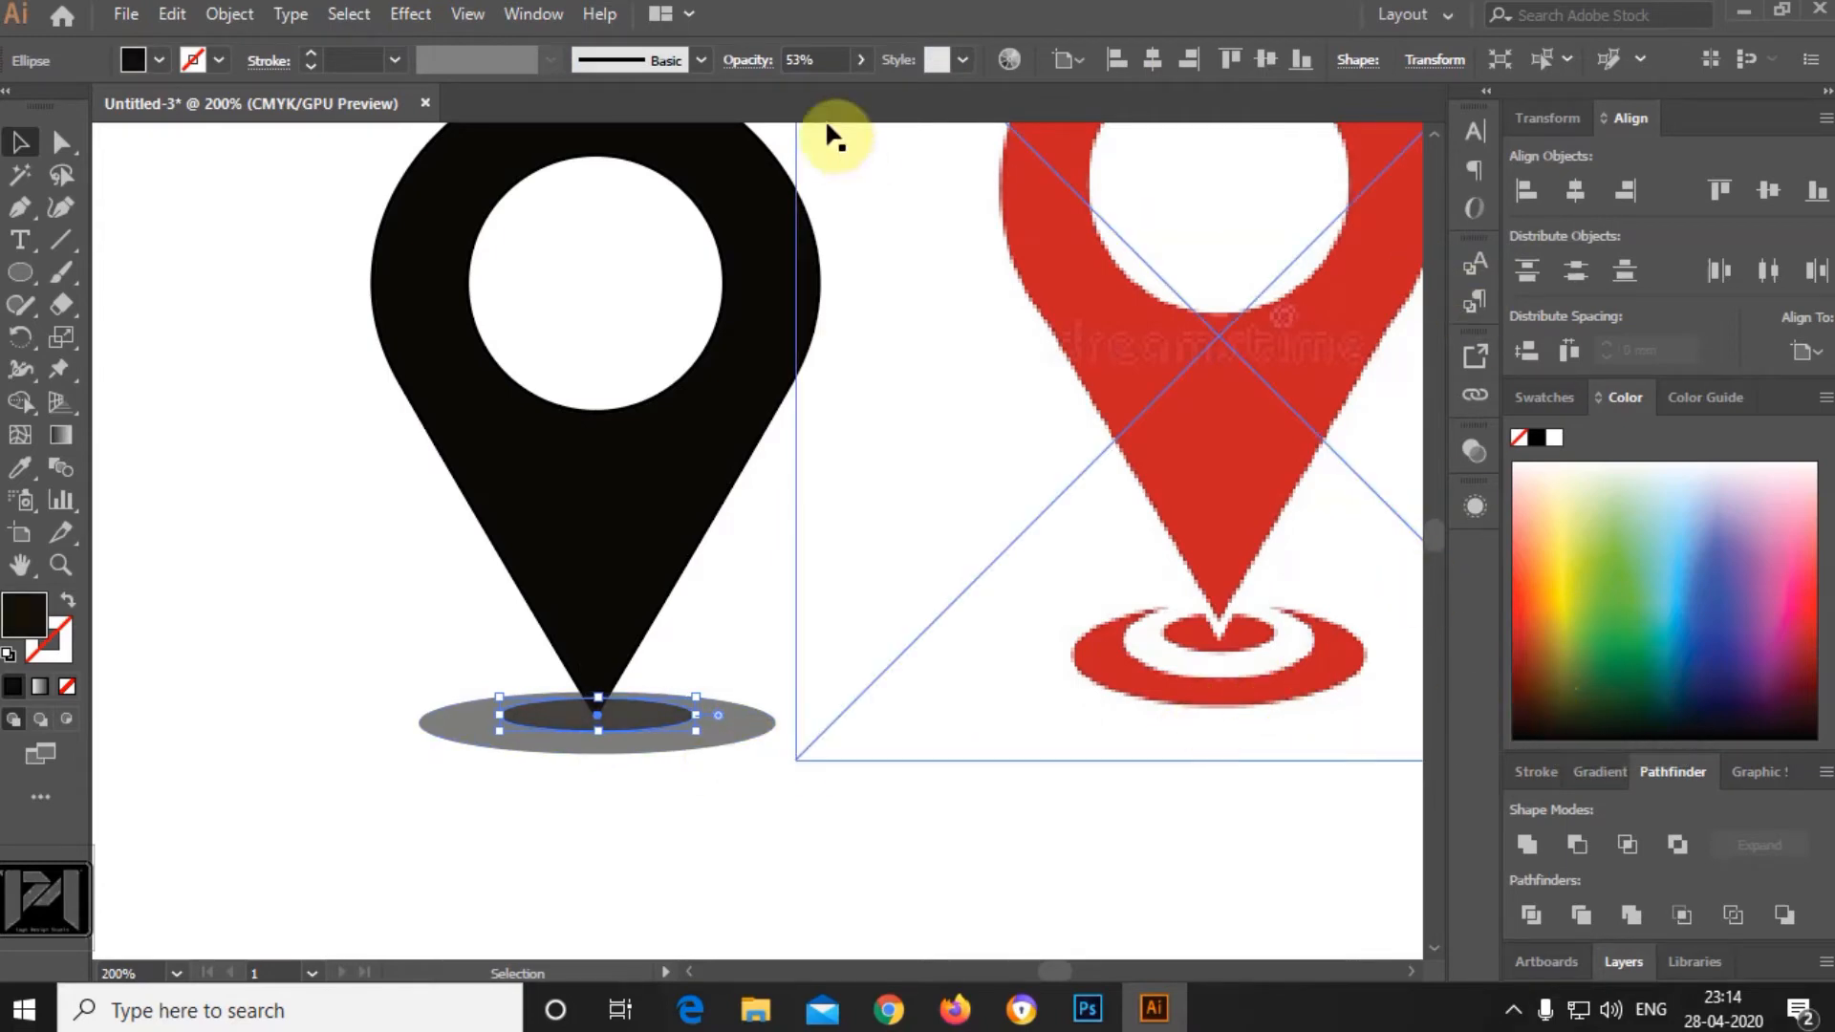
left_click(856, 61)
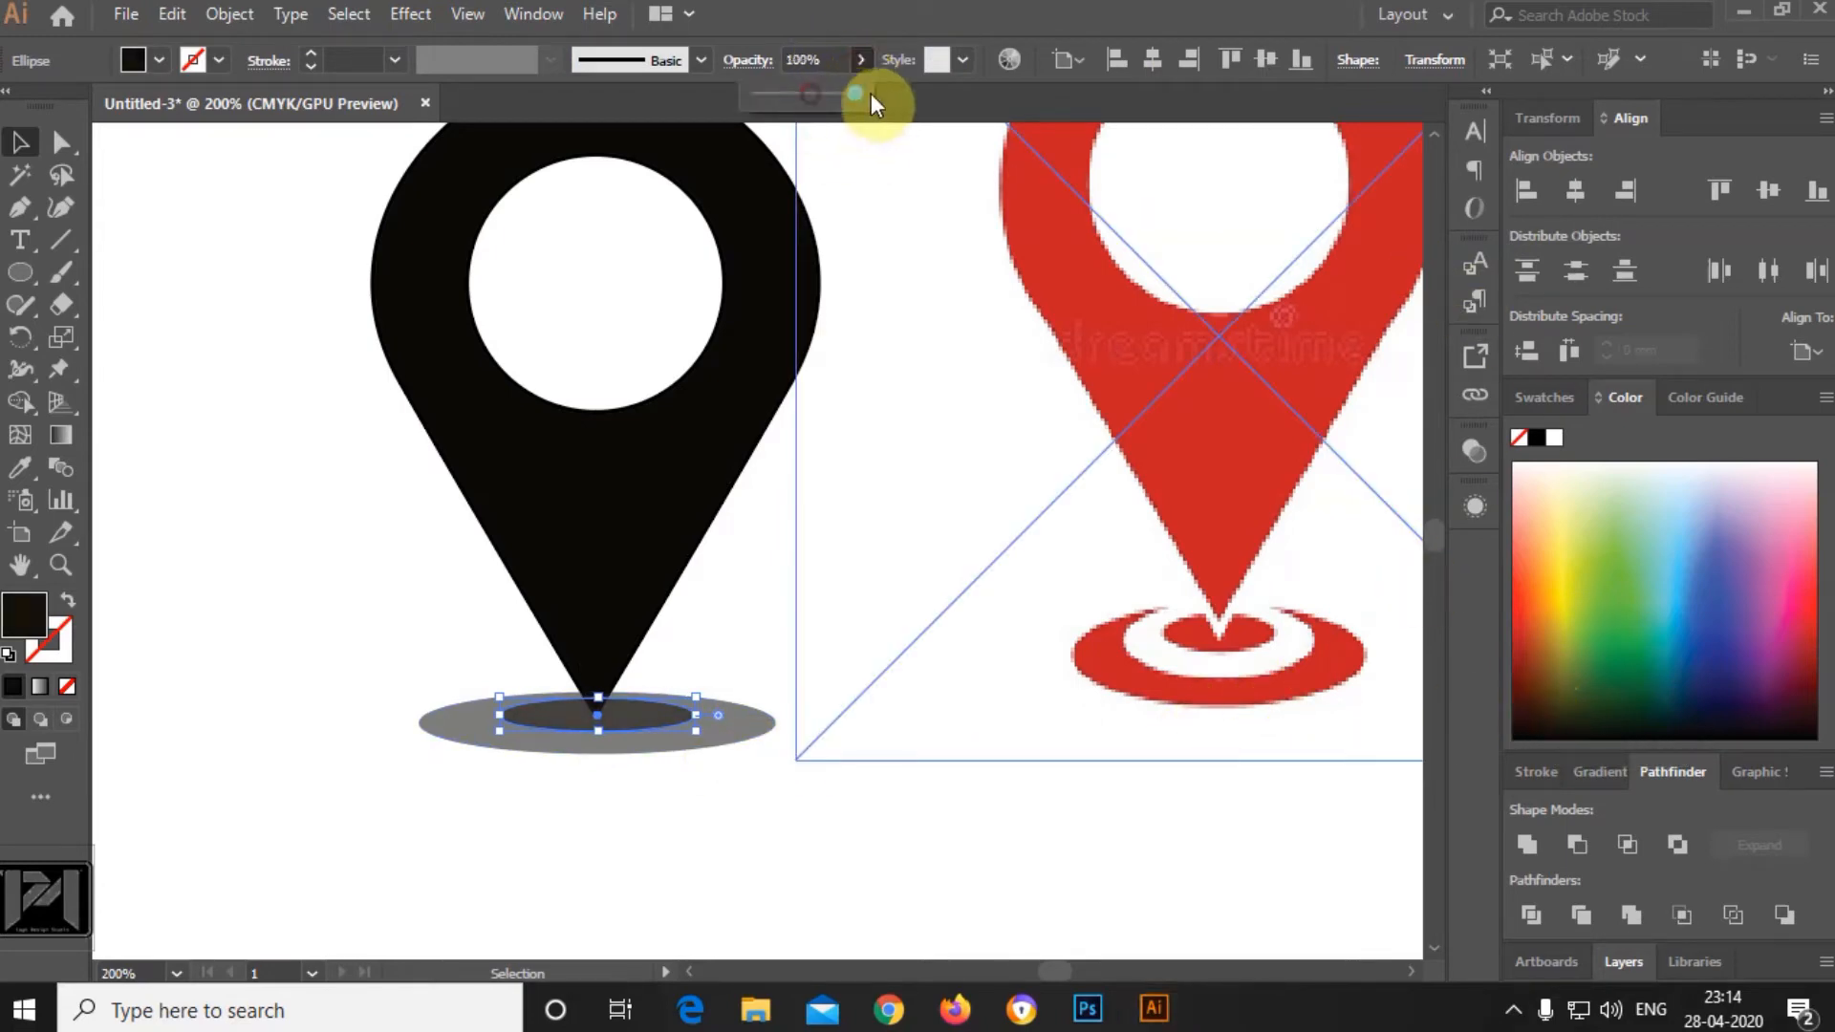
left_click(656, 784)
left_click(647, 725)
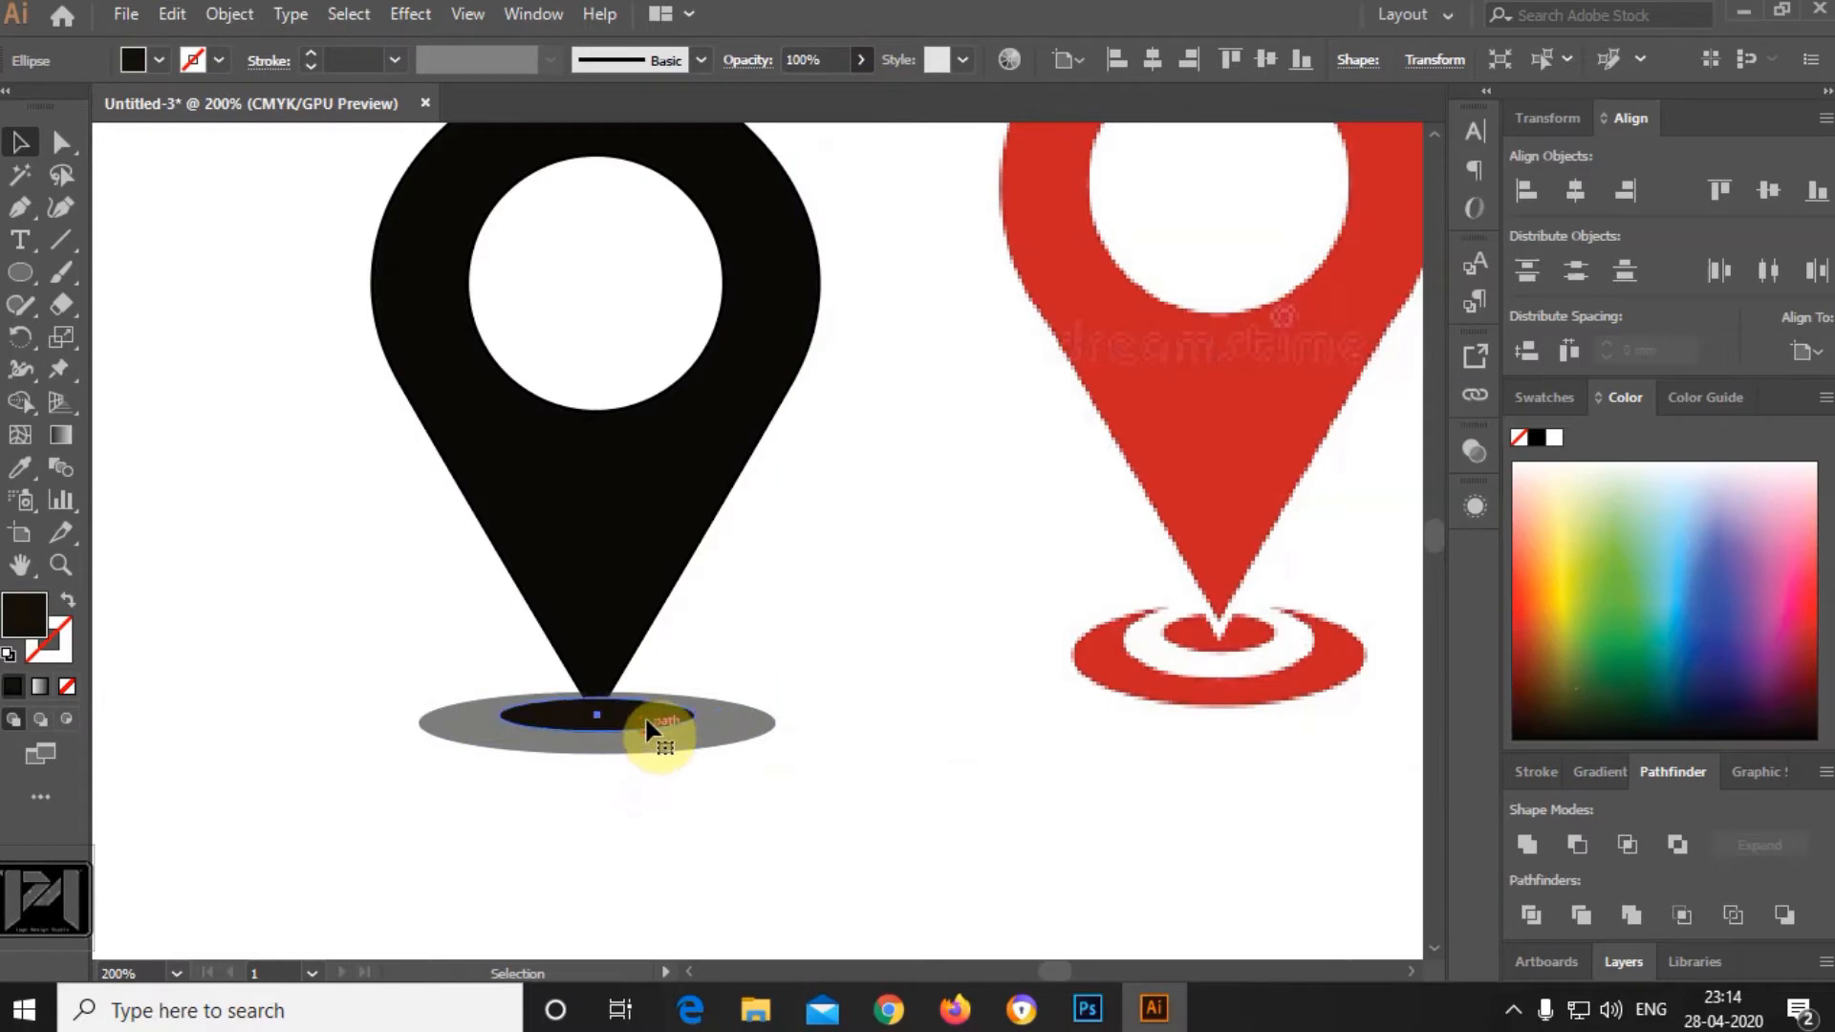
left_click(60, 646)
left_click(1554, 442)
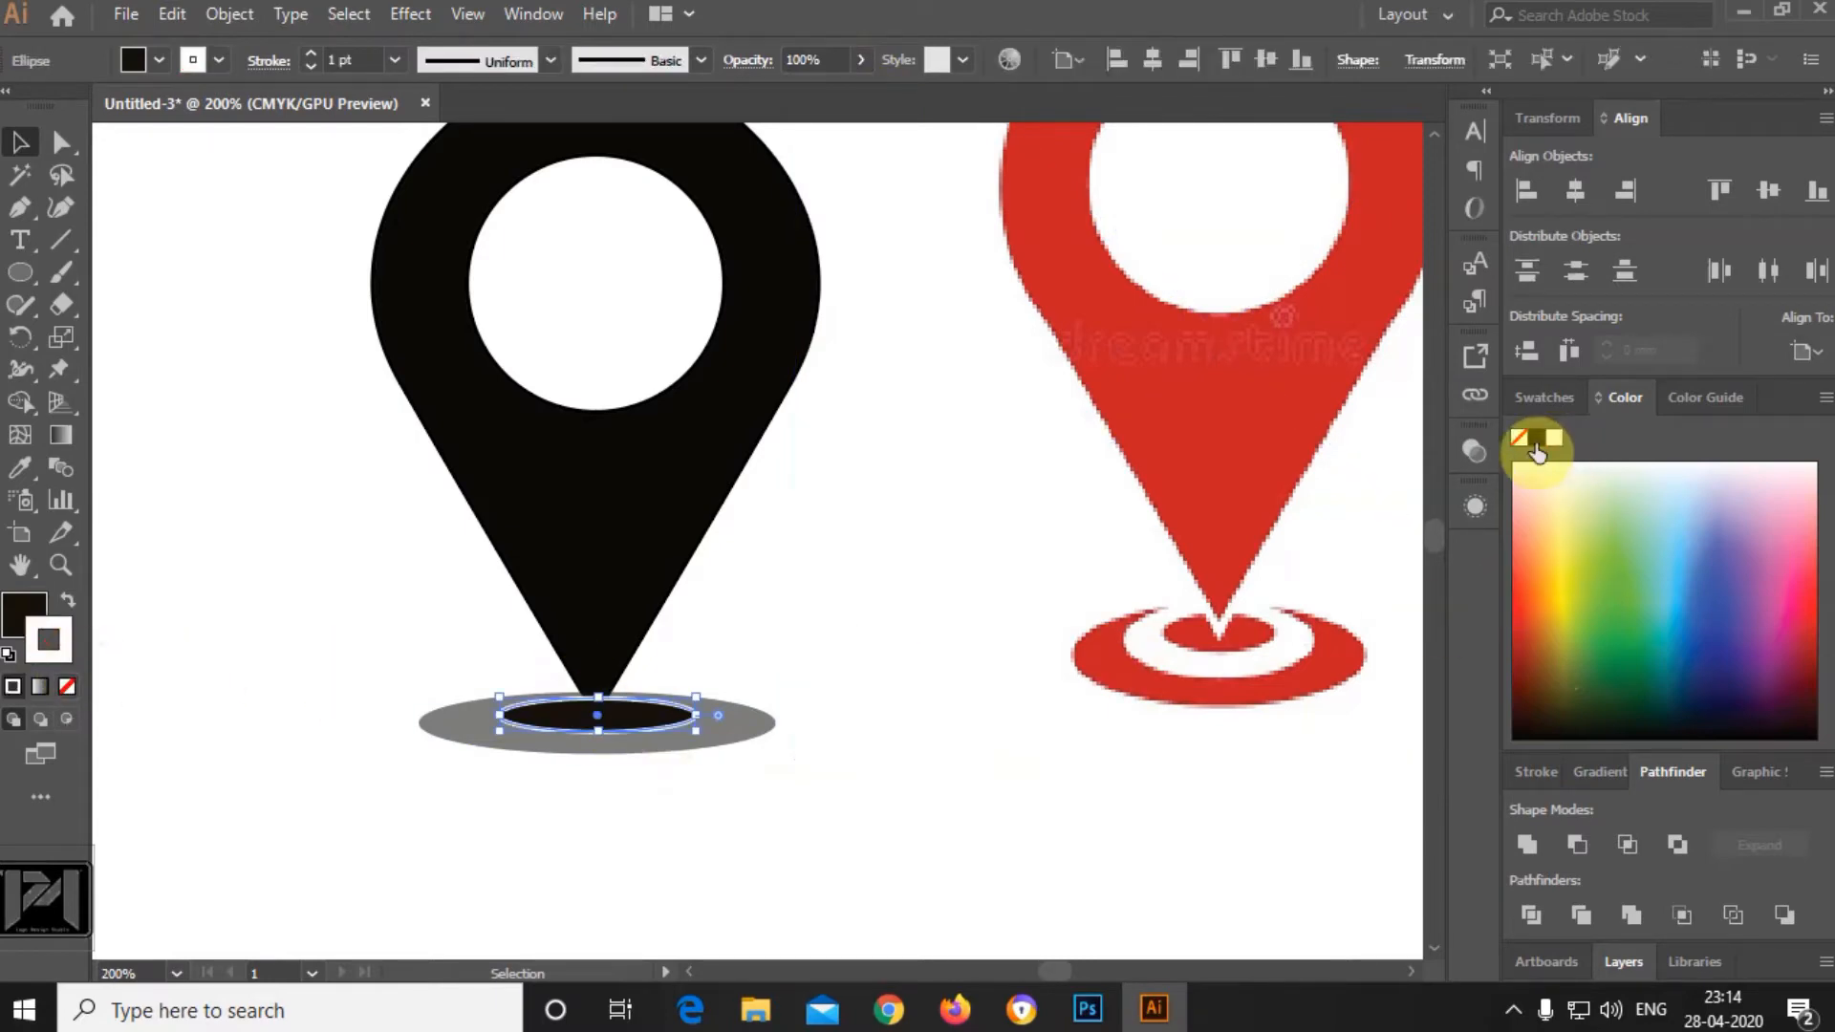
left_click(394, 59)
left_click(414, 216)
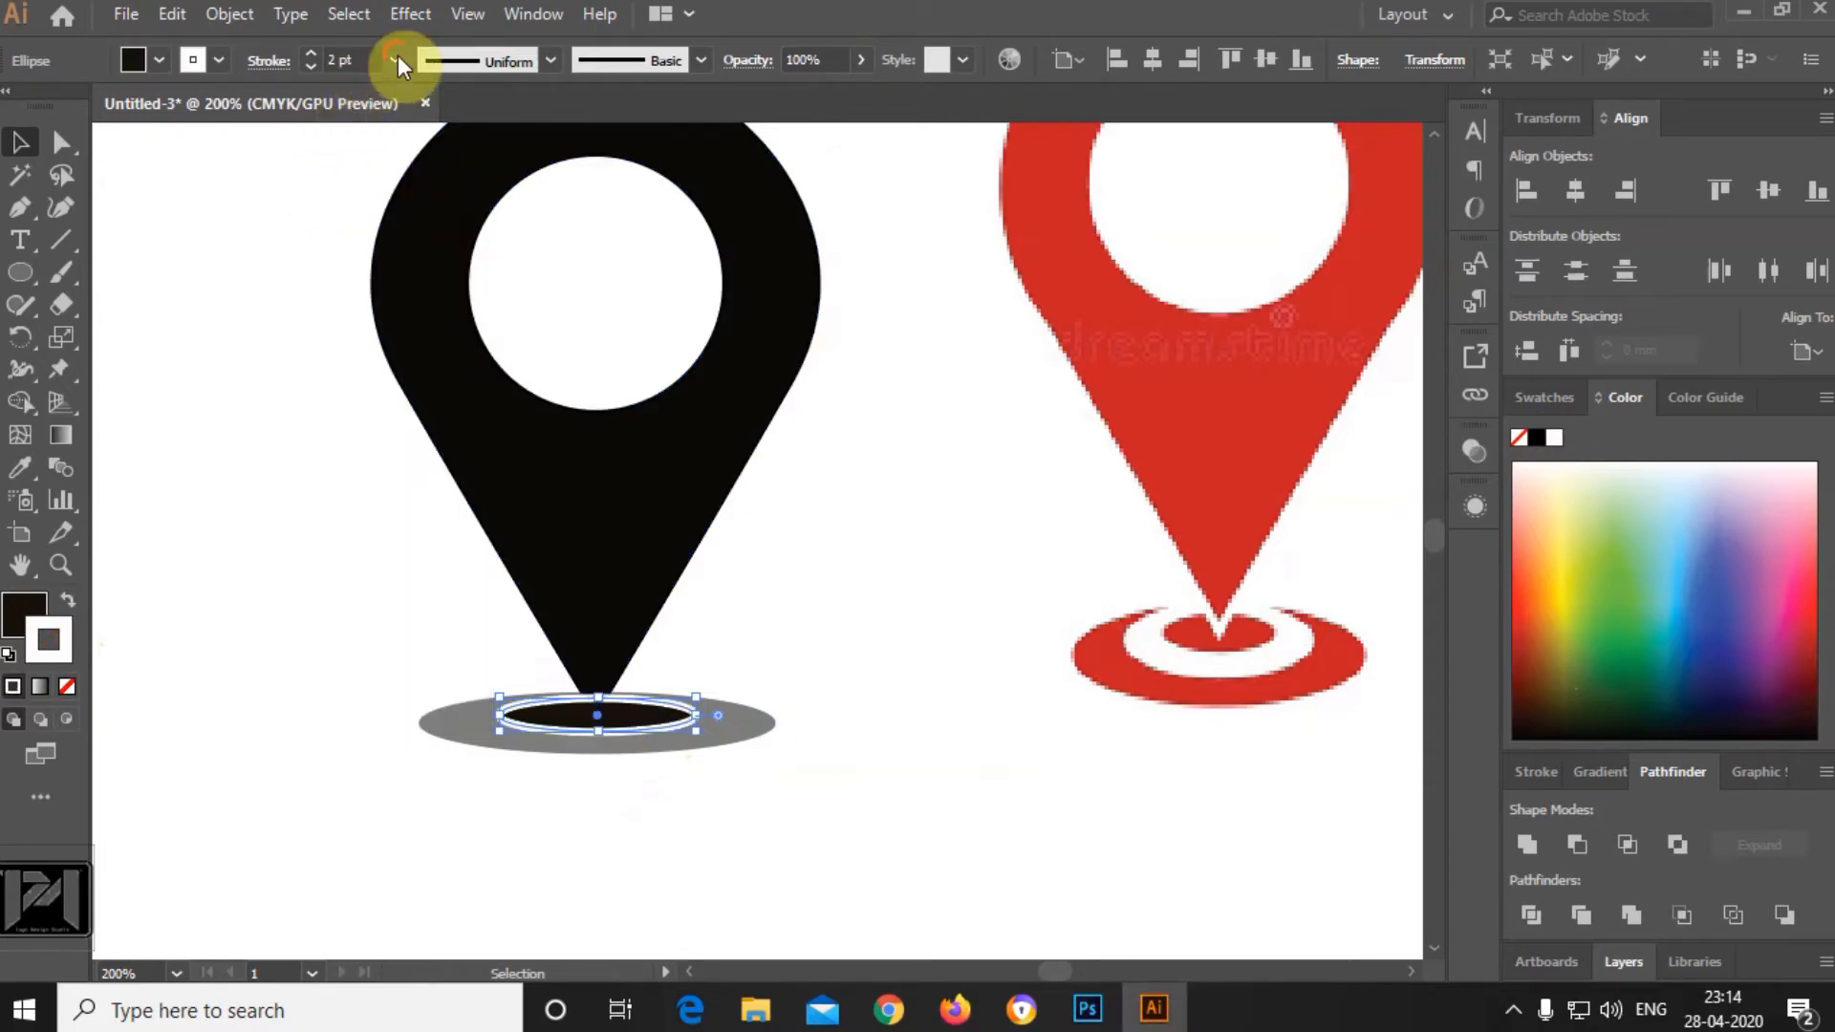
left_click(393, 59)
left_click(417, 235)
Set the larger ellipse's opacity to 100%.
left_click(61, 143)
left_click(762, 713)
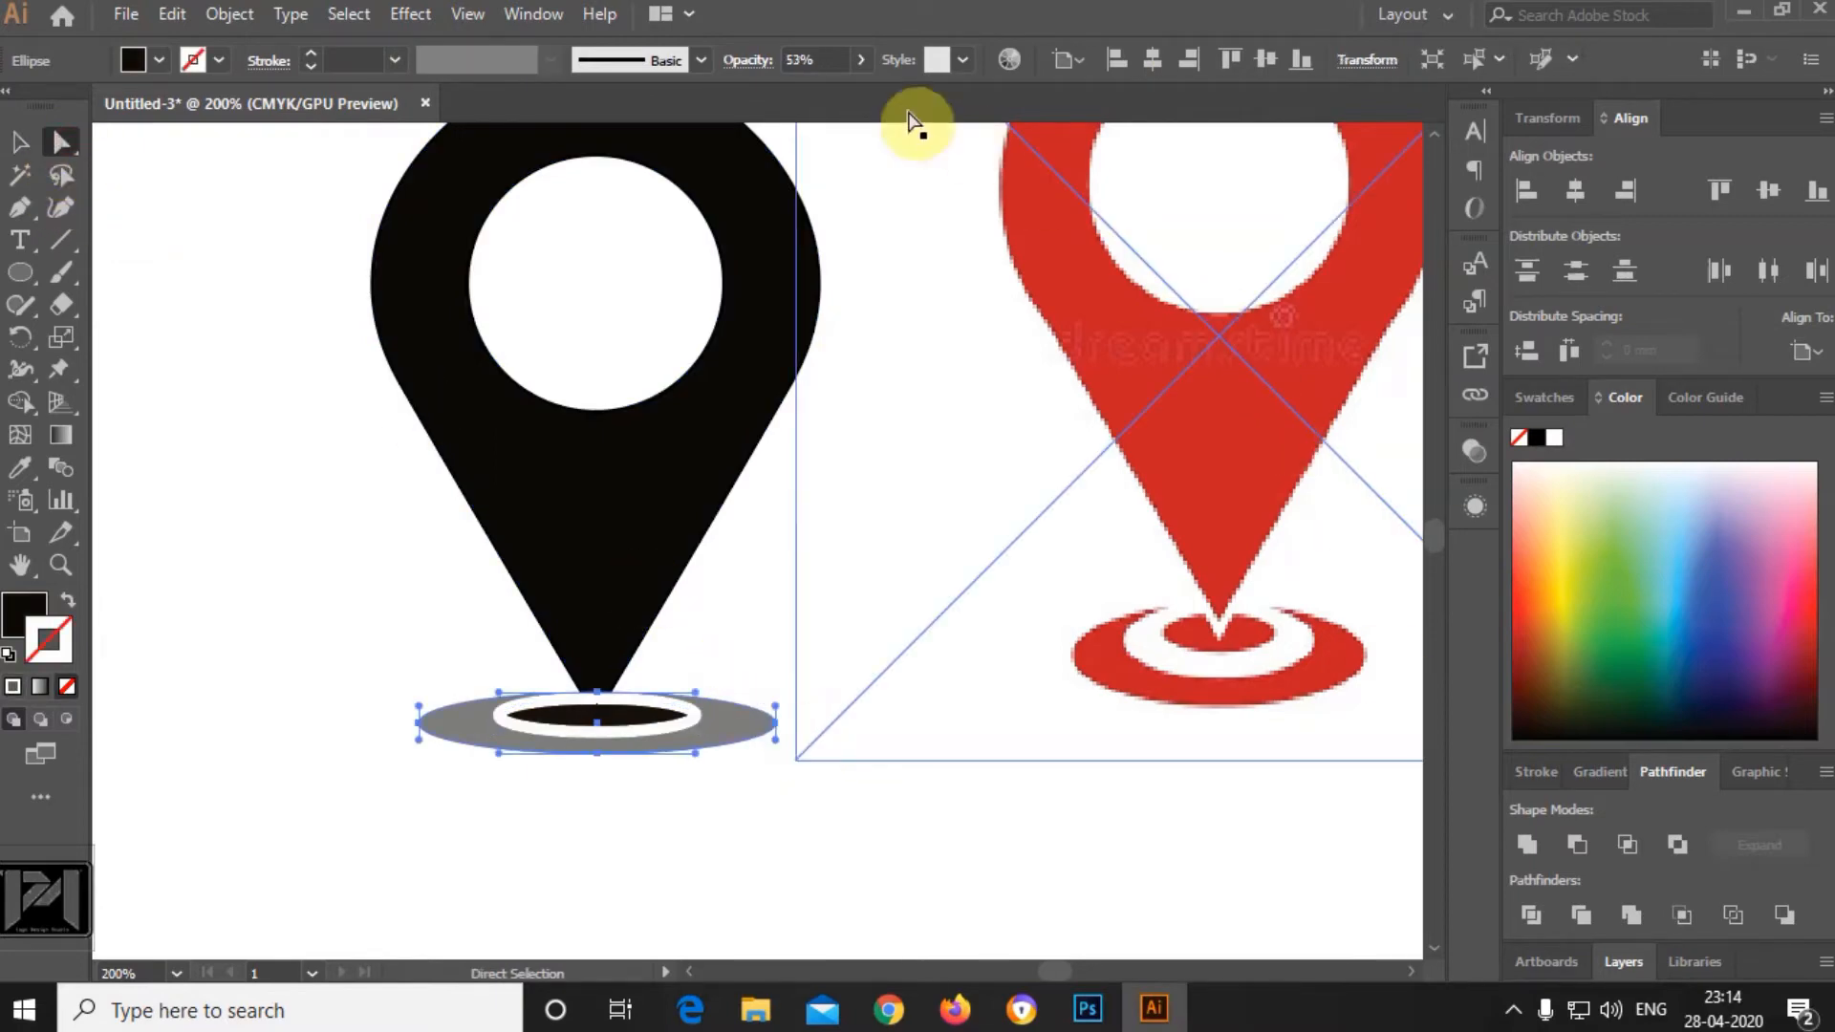
left_click(856, 94)
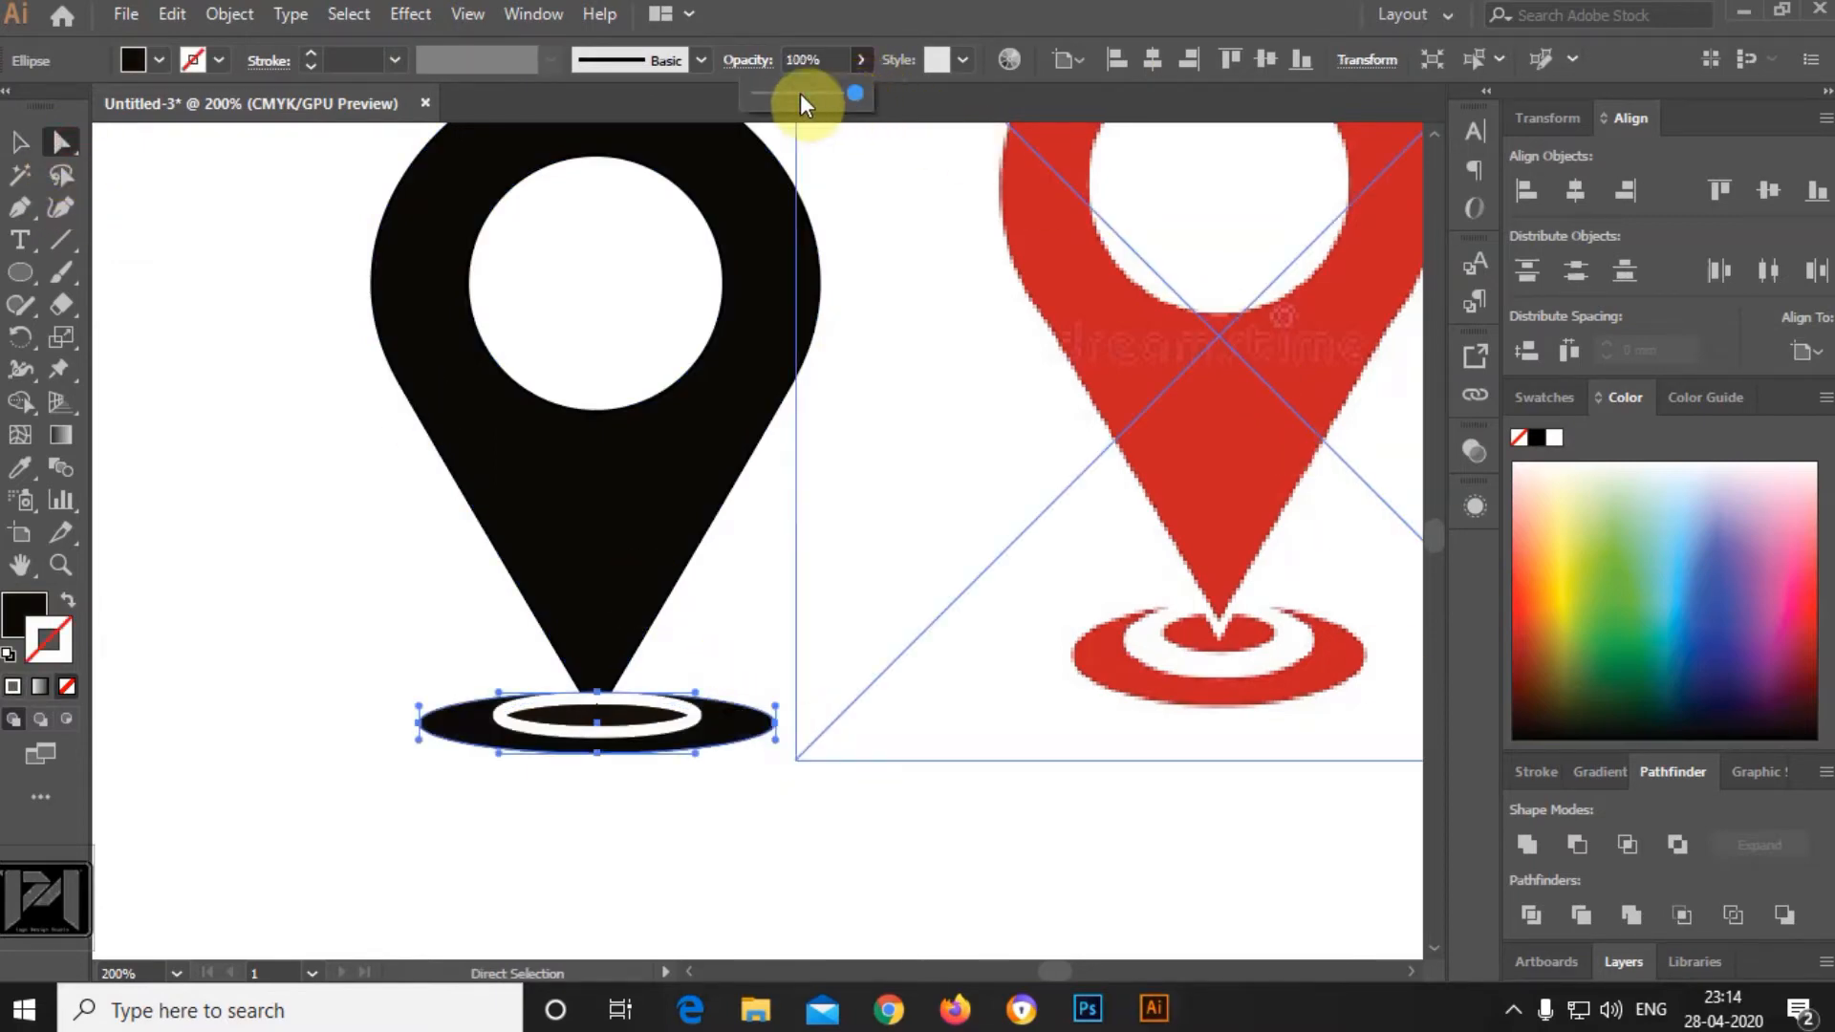
Scale the inner white-outlined ellipse slightly wider about its center.
left_click(564, 682)
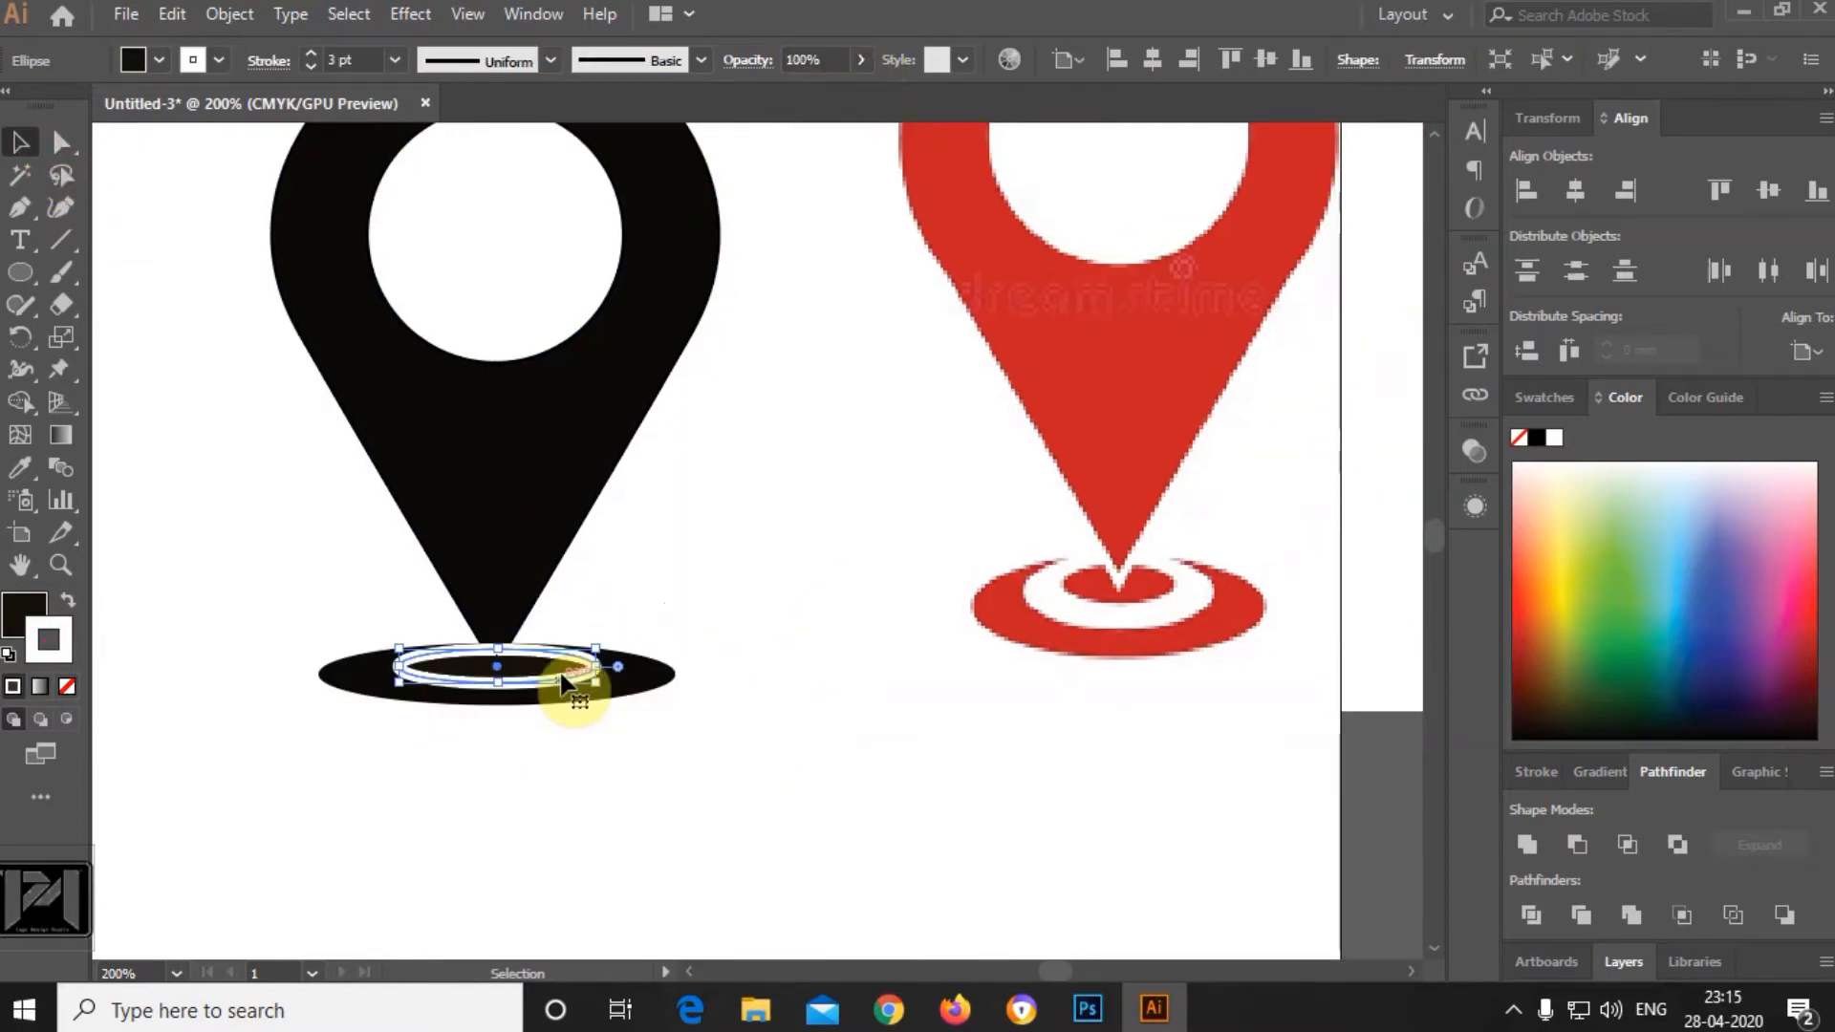
left_click_drag(595, 647, 609, 645)
left_click(721, 715)
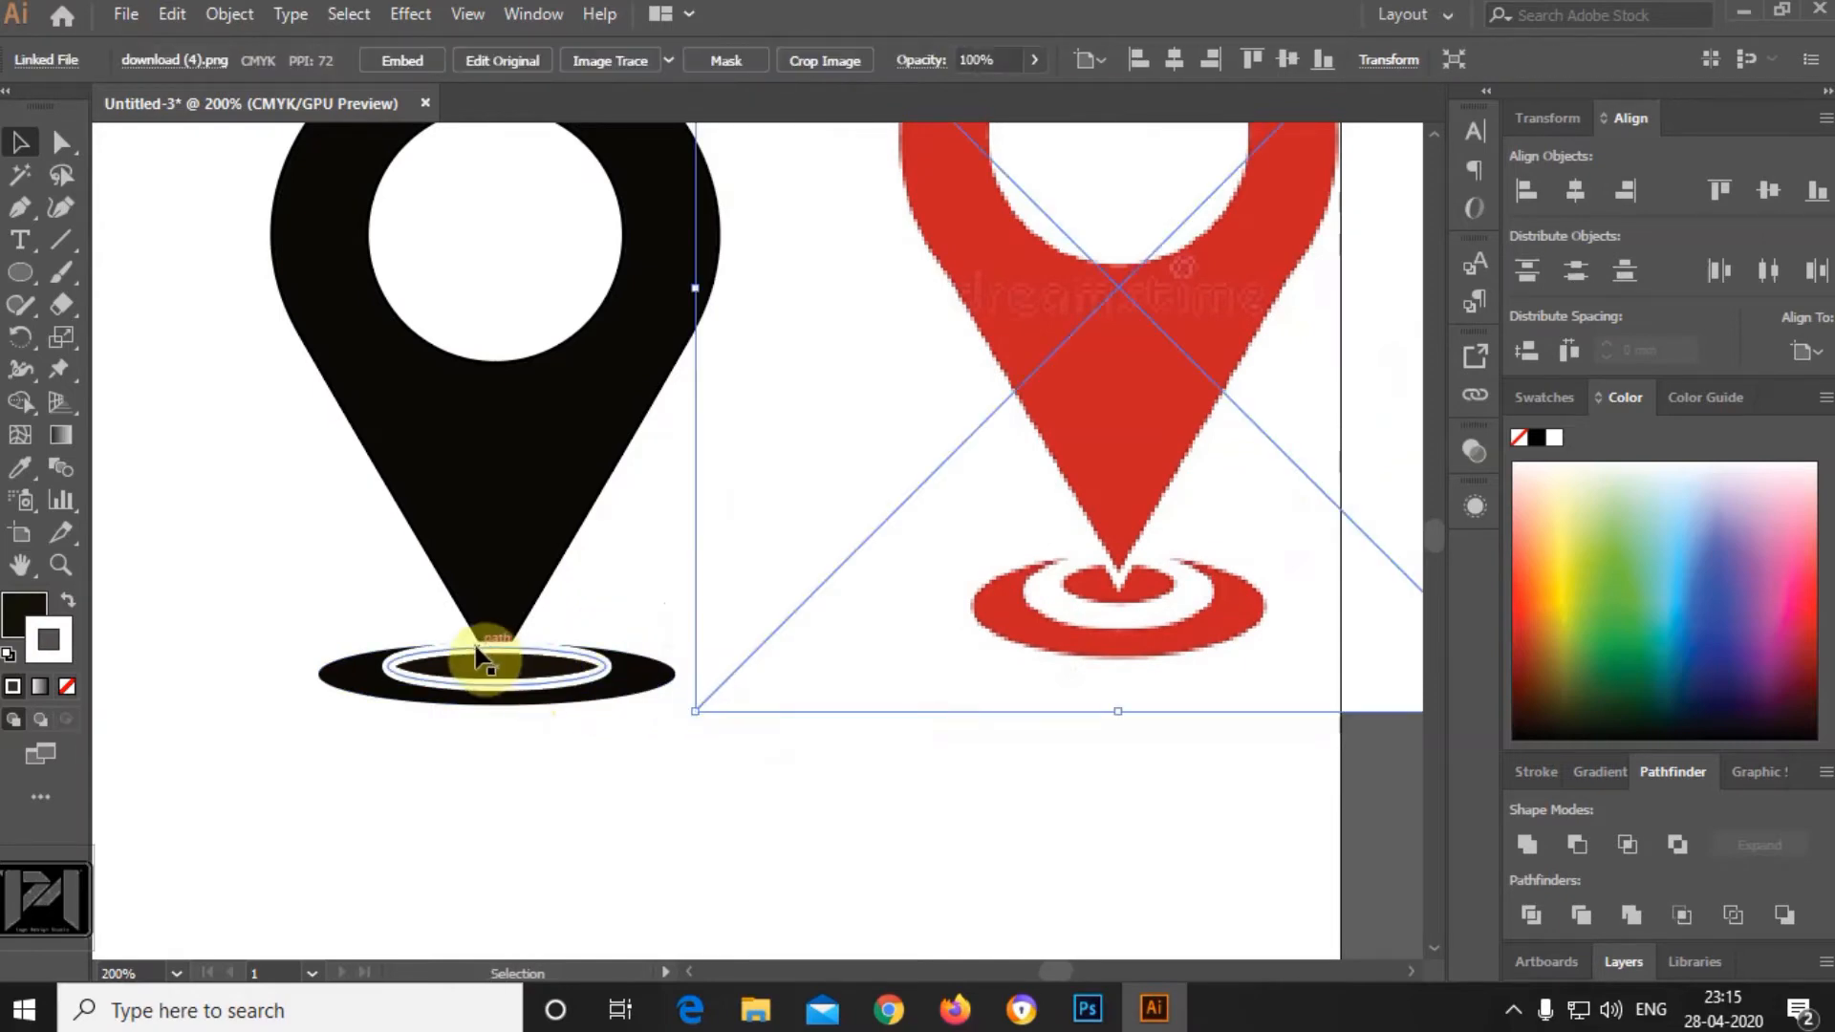
Move both ellipses away from the pin's tip and stretch each one slightly taller.
scroll(484, 656, "up", 2)
left_click(491, 680)
scroll(812, 806, "down", 3)
scroll(810, 801, "up", 2)
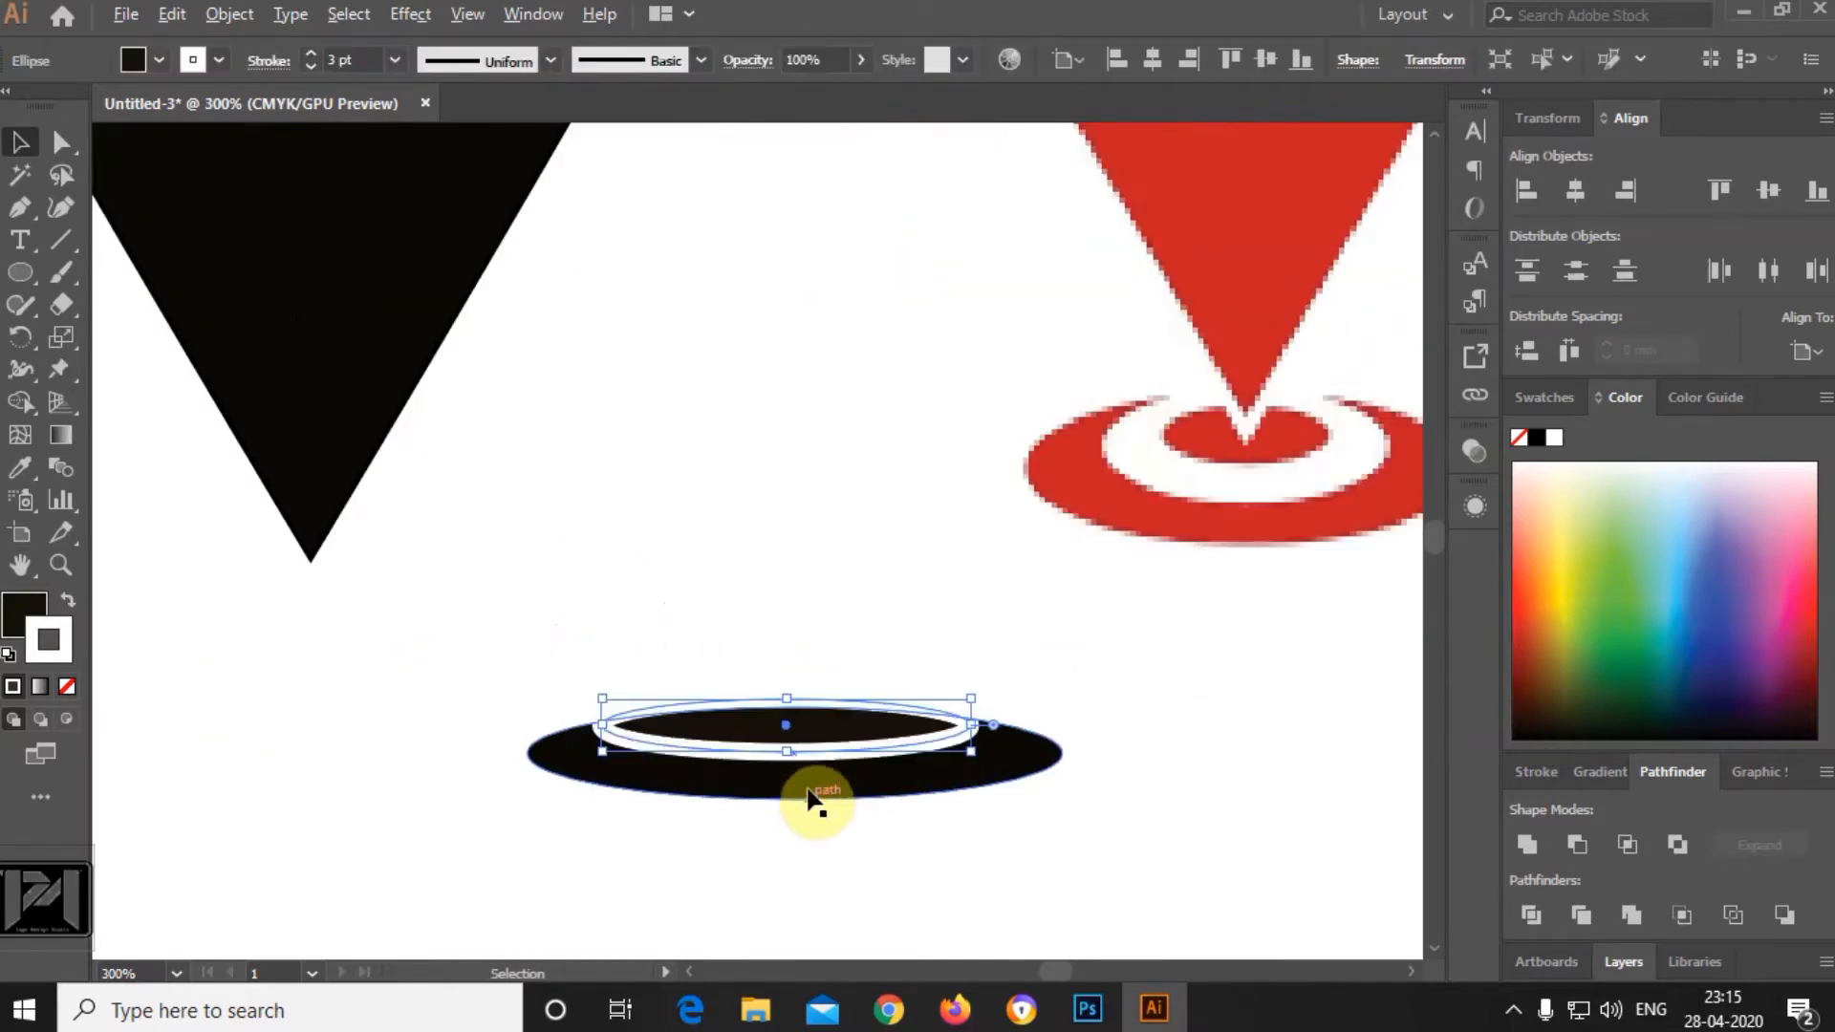
left_click_drag(792, 755, 801, 819)
left_click(839, 806)
left_click(810, 798)
left_click(870, 860)
left_click(832, 762)
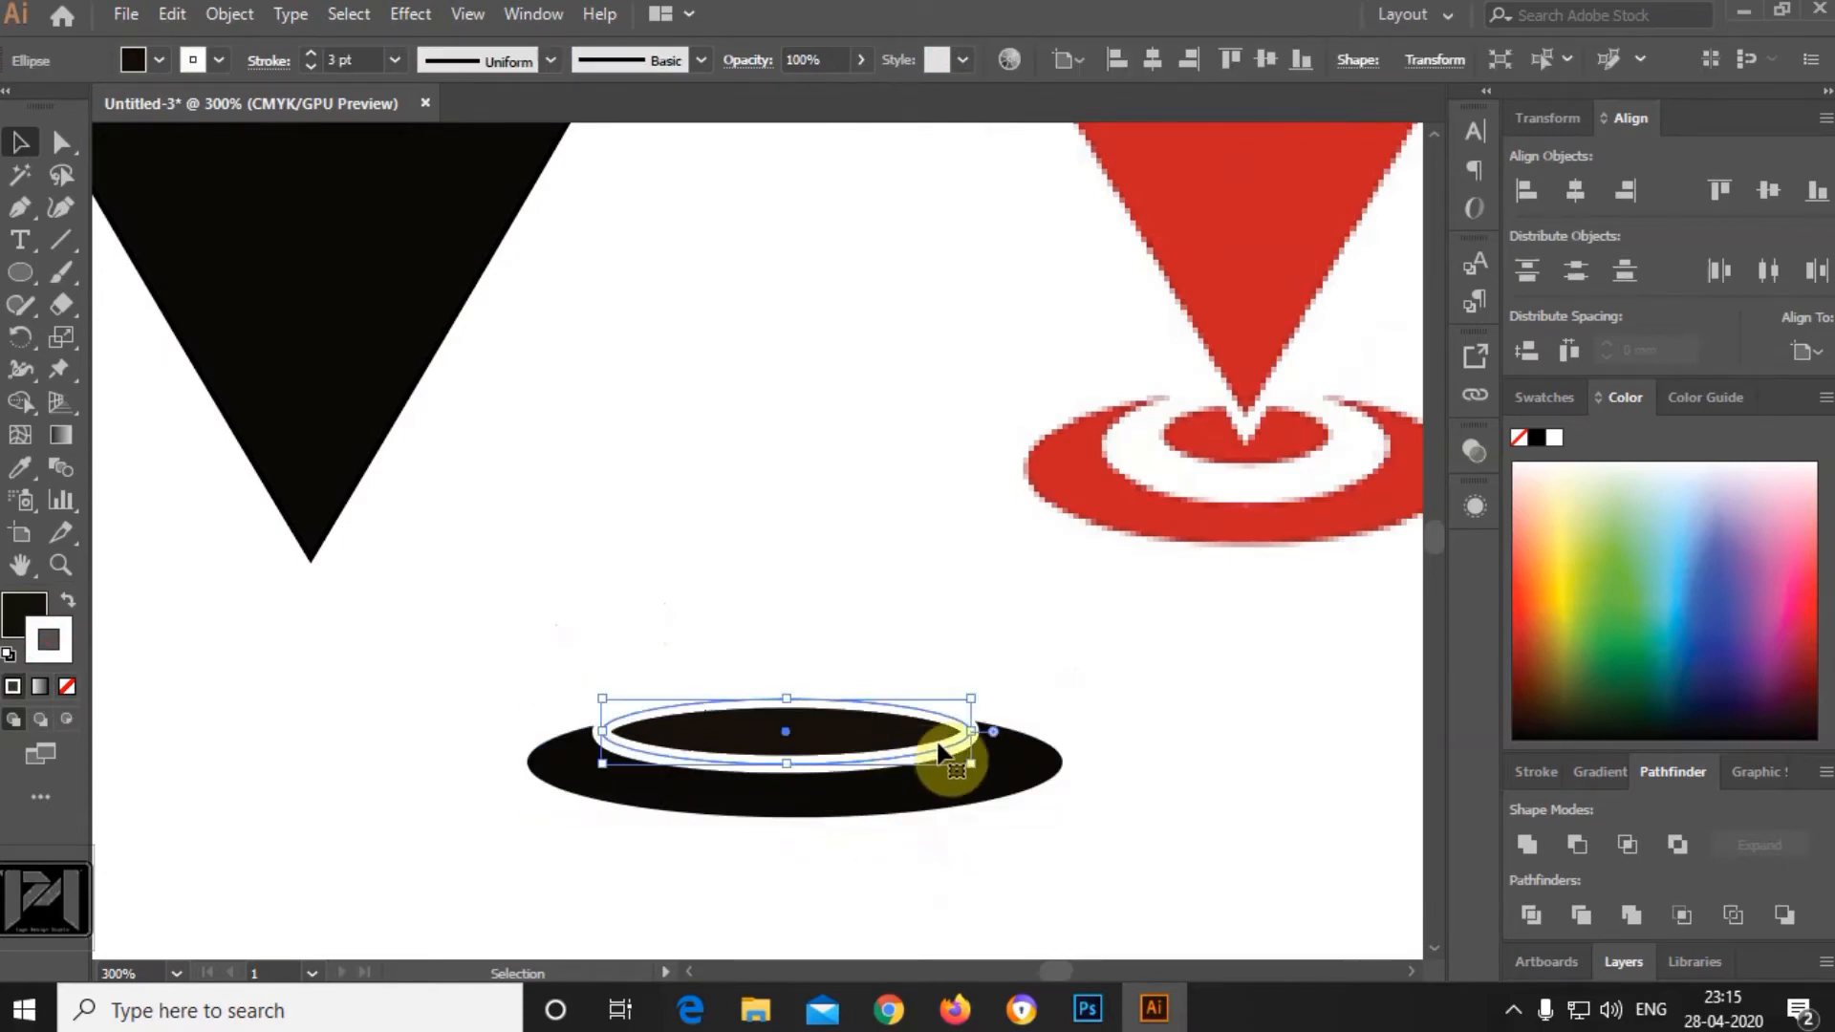
Narrow the inner ellipse and reposition it within the upper part of the outer ellipse.
left_click_drag(971, 699, 931, 709)
left_click(1152, 776)
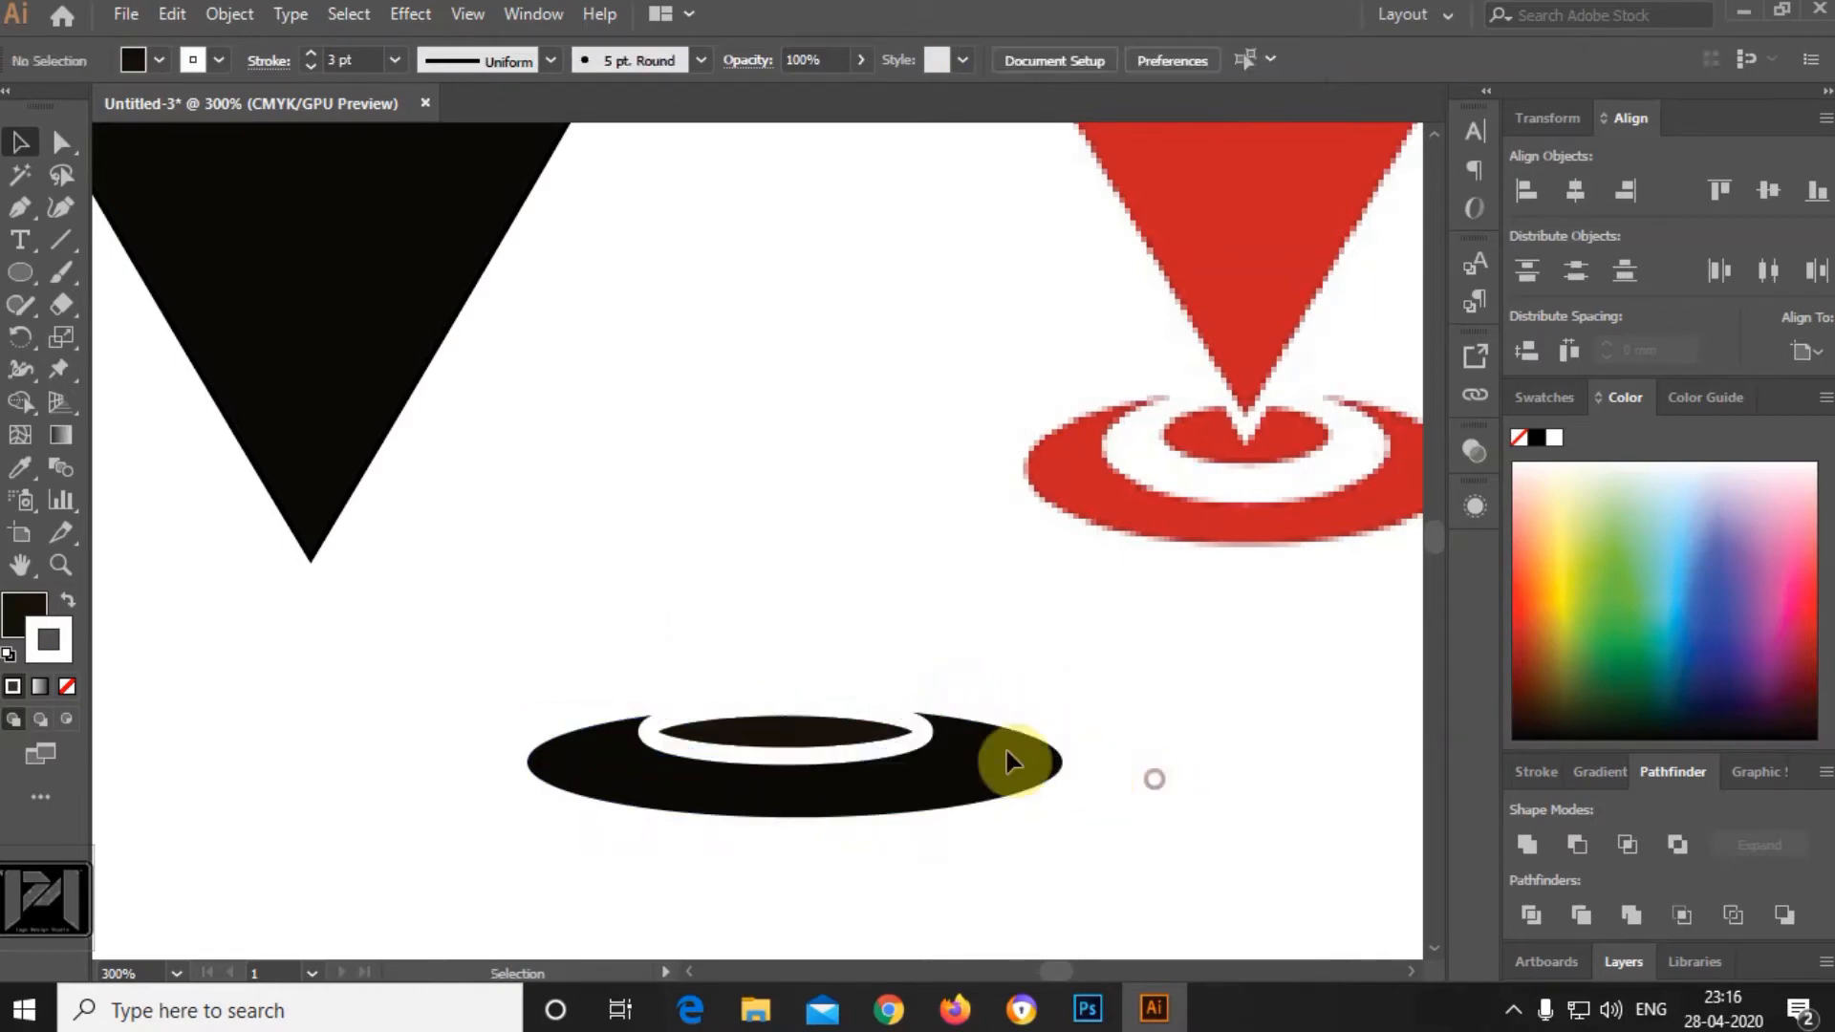
mouse_move(812, 738)
left_mouse_down()
mouse_move(770, 777)
mouse_move(807, 753)
mouse_move(780, 737)
left_mouse_up()
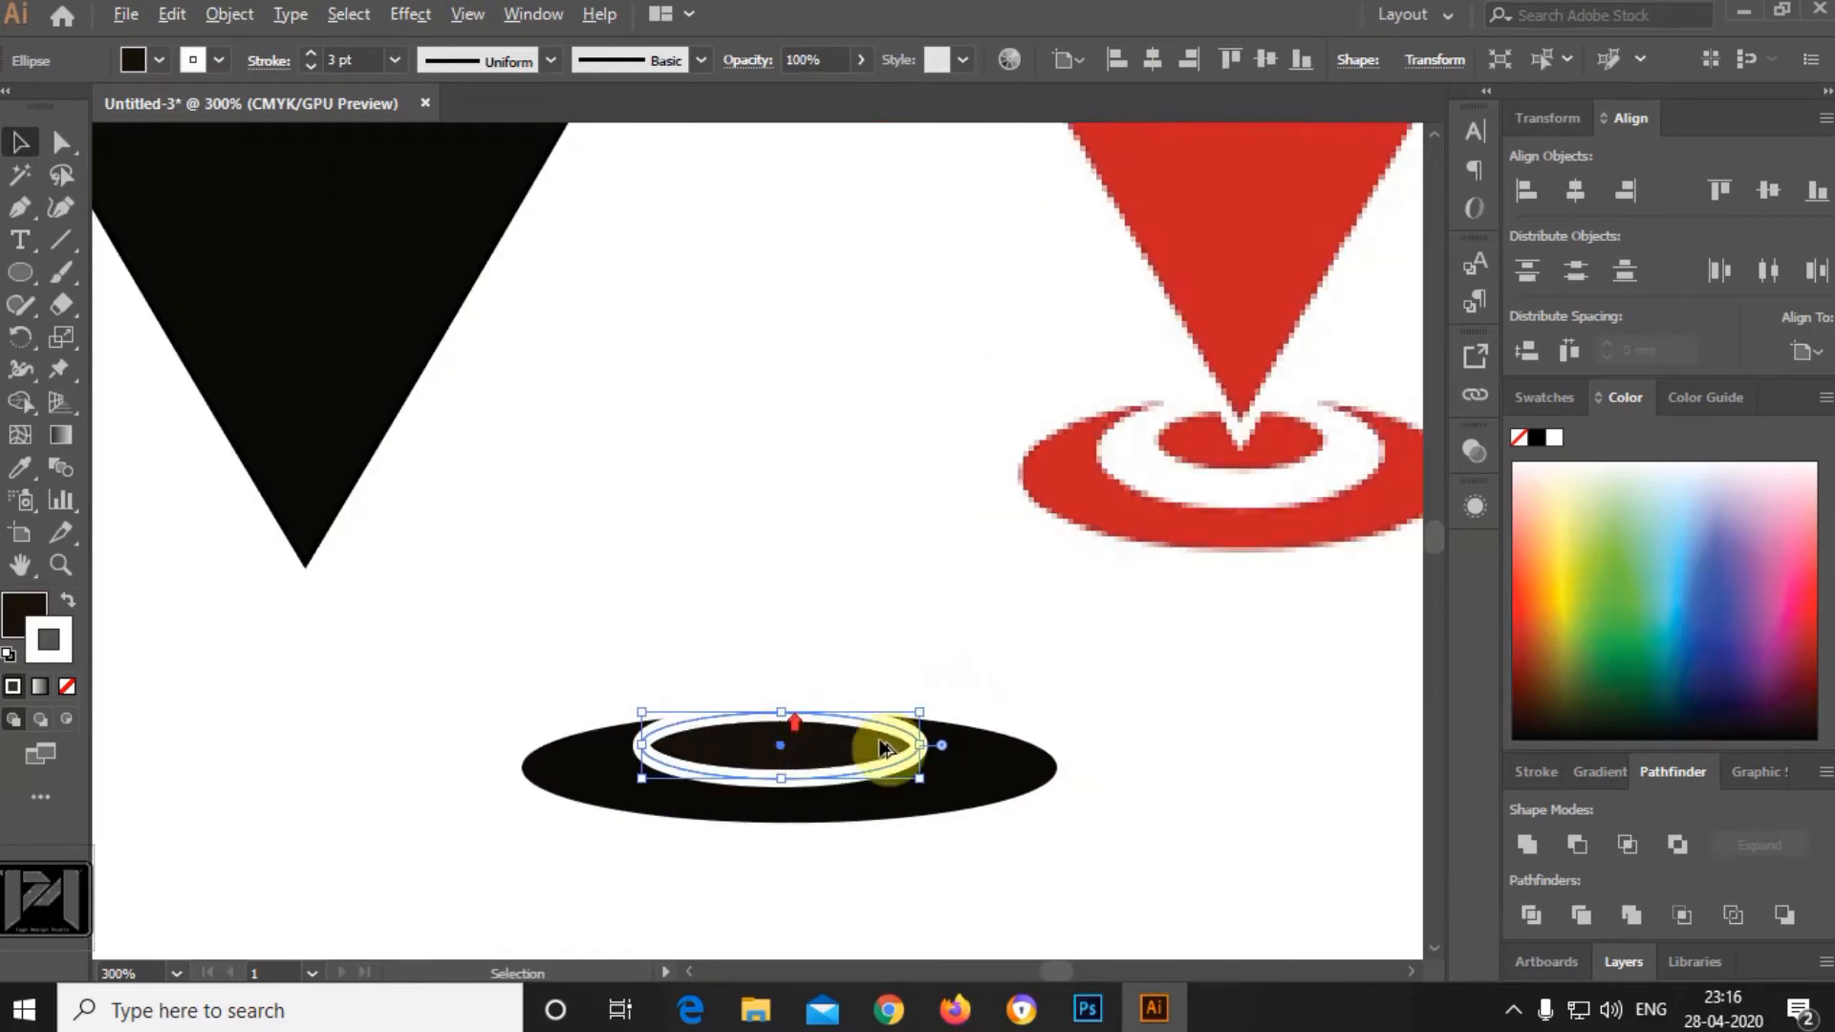
Select both ellipses and expand their fill and stroke.
left_click(965, 762, "shift")
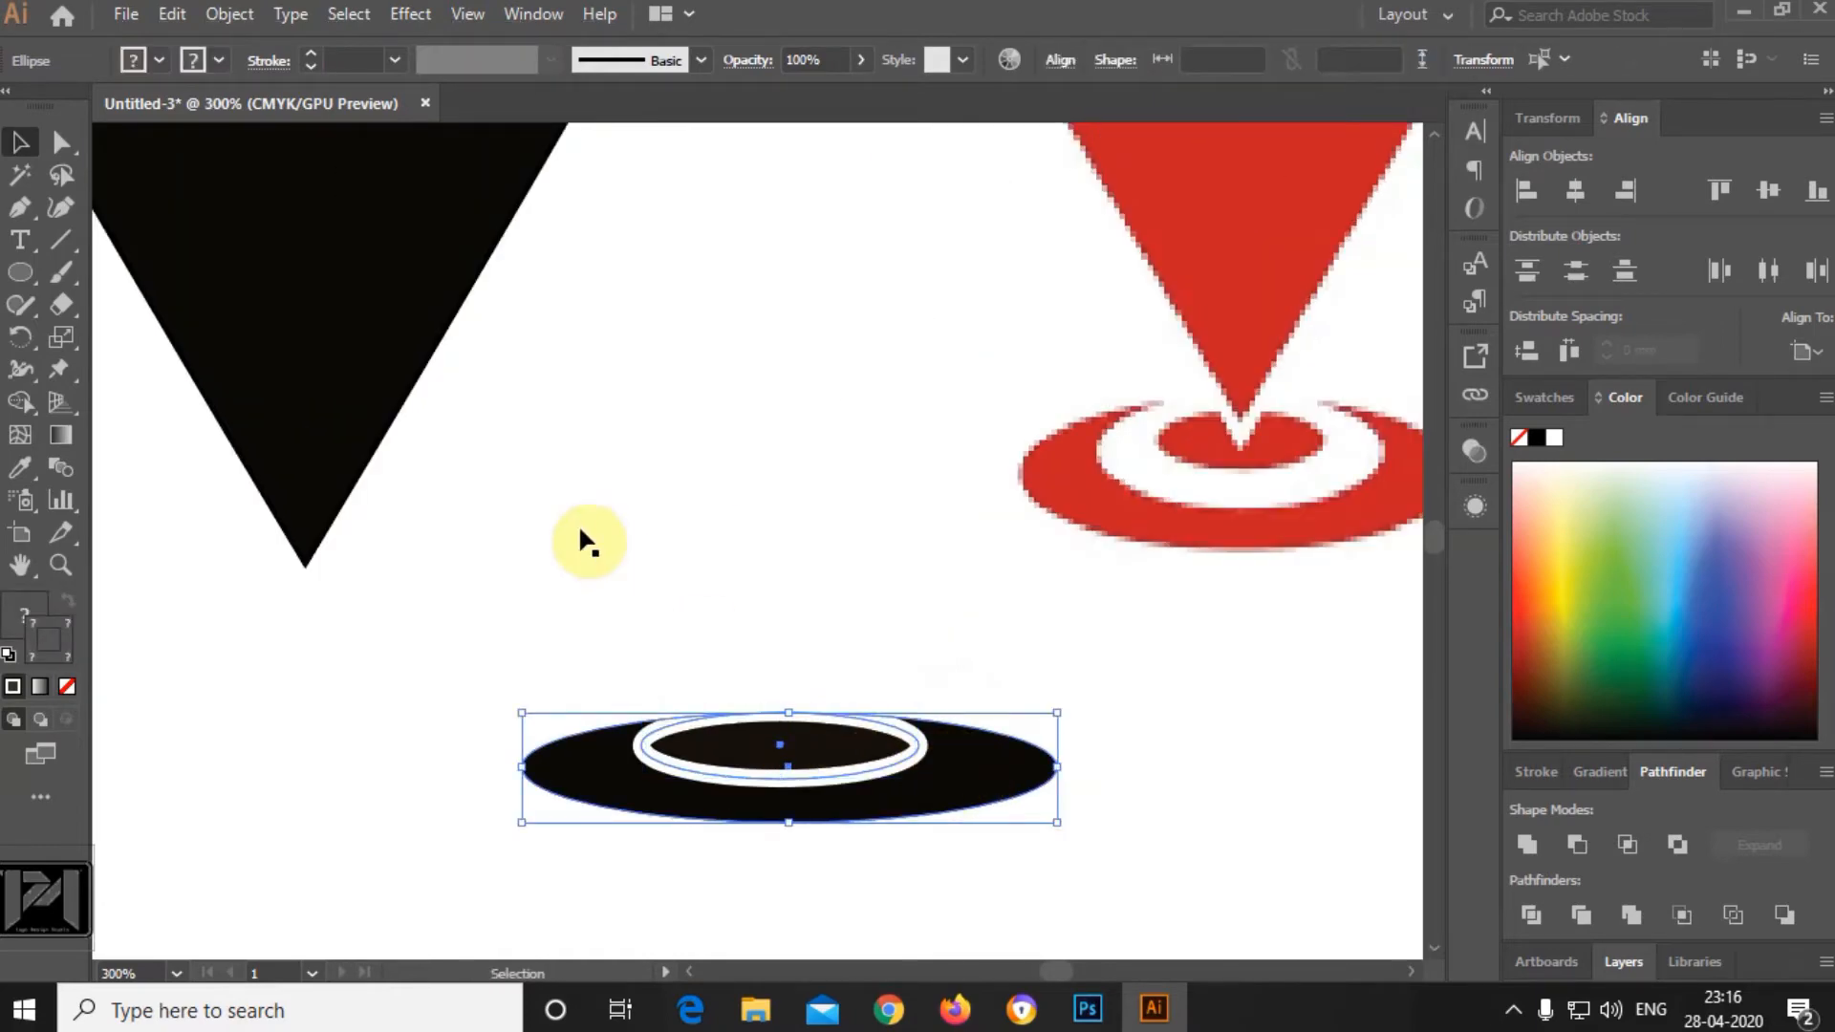
left_click(229, 14)
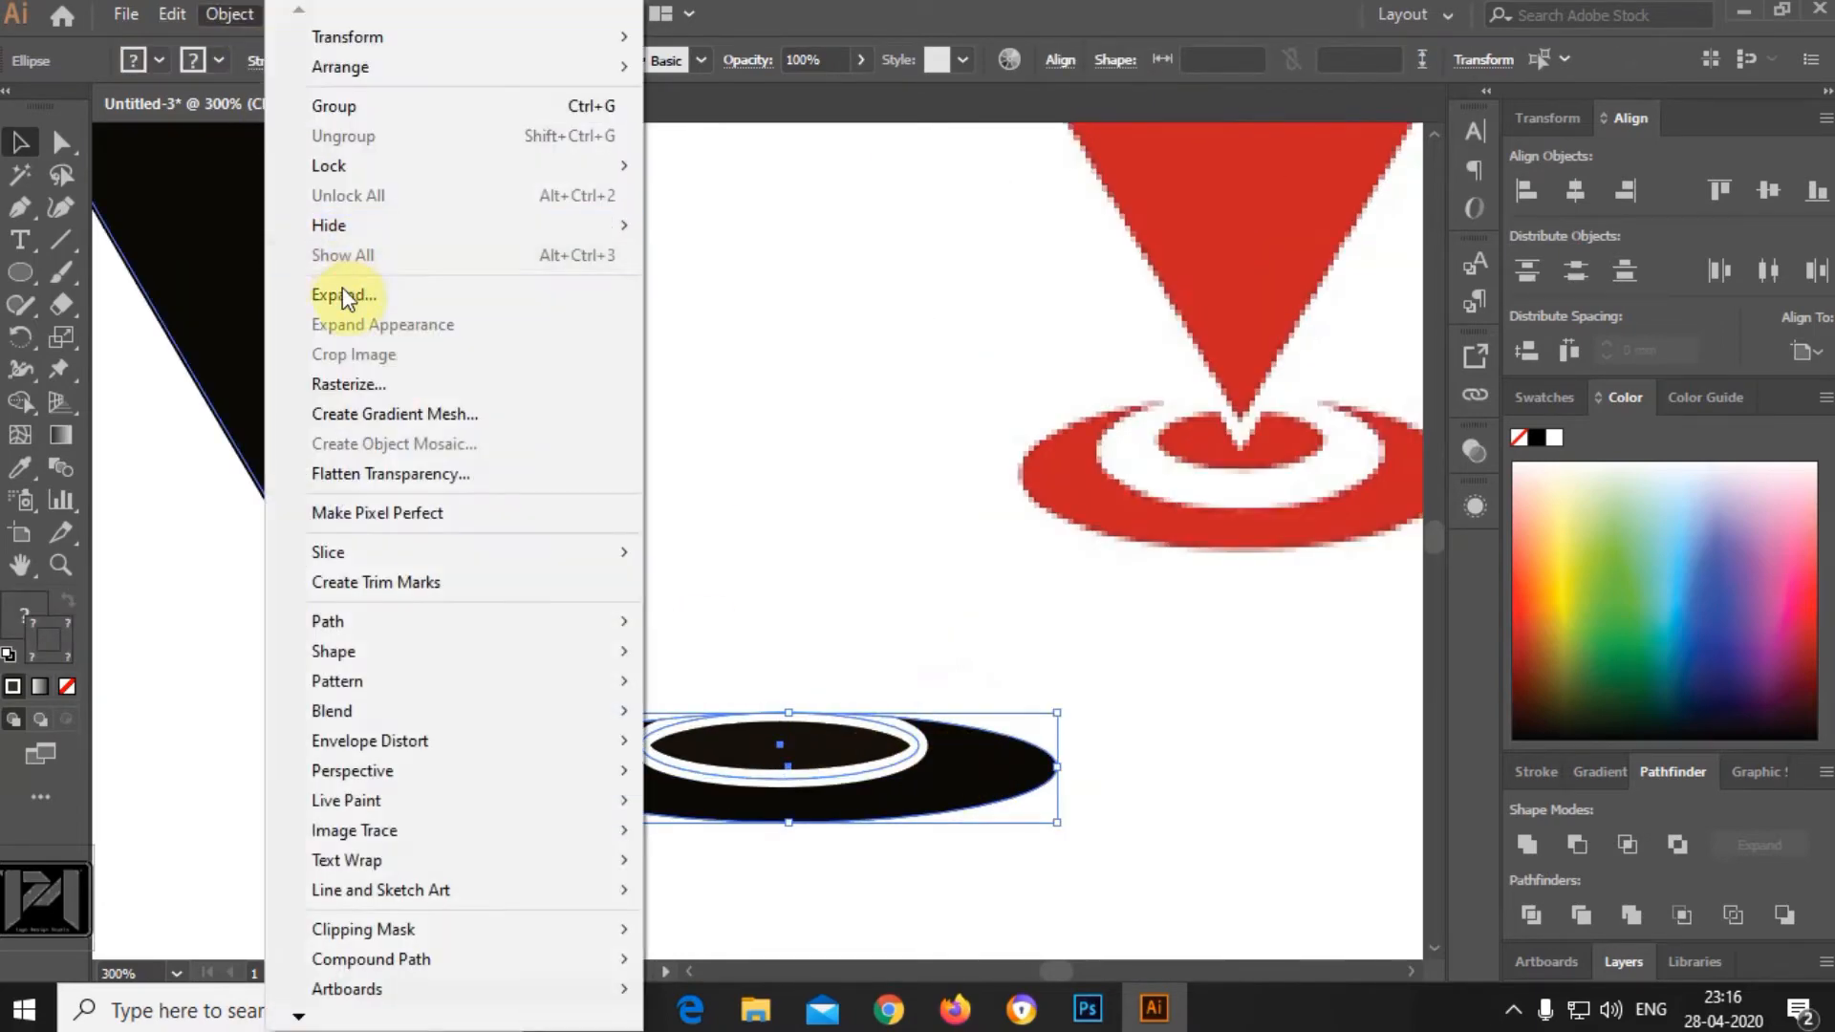
left_click(341, 295)
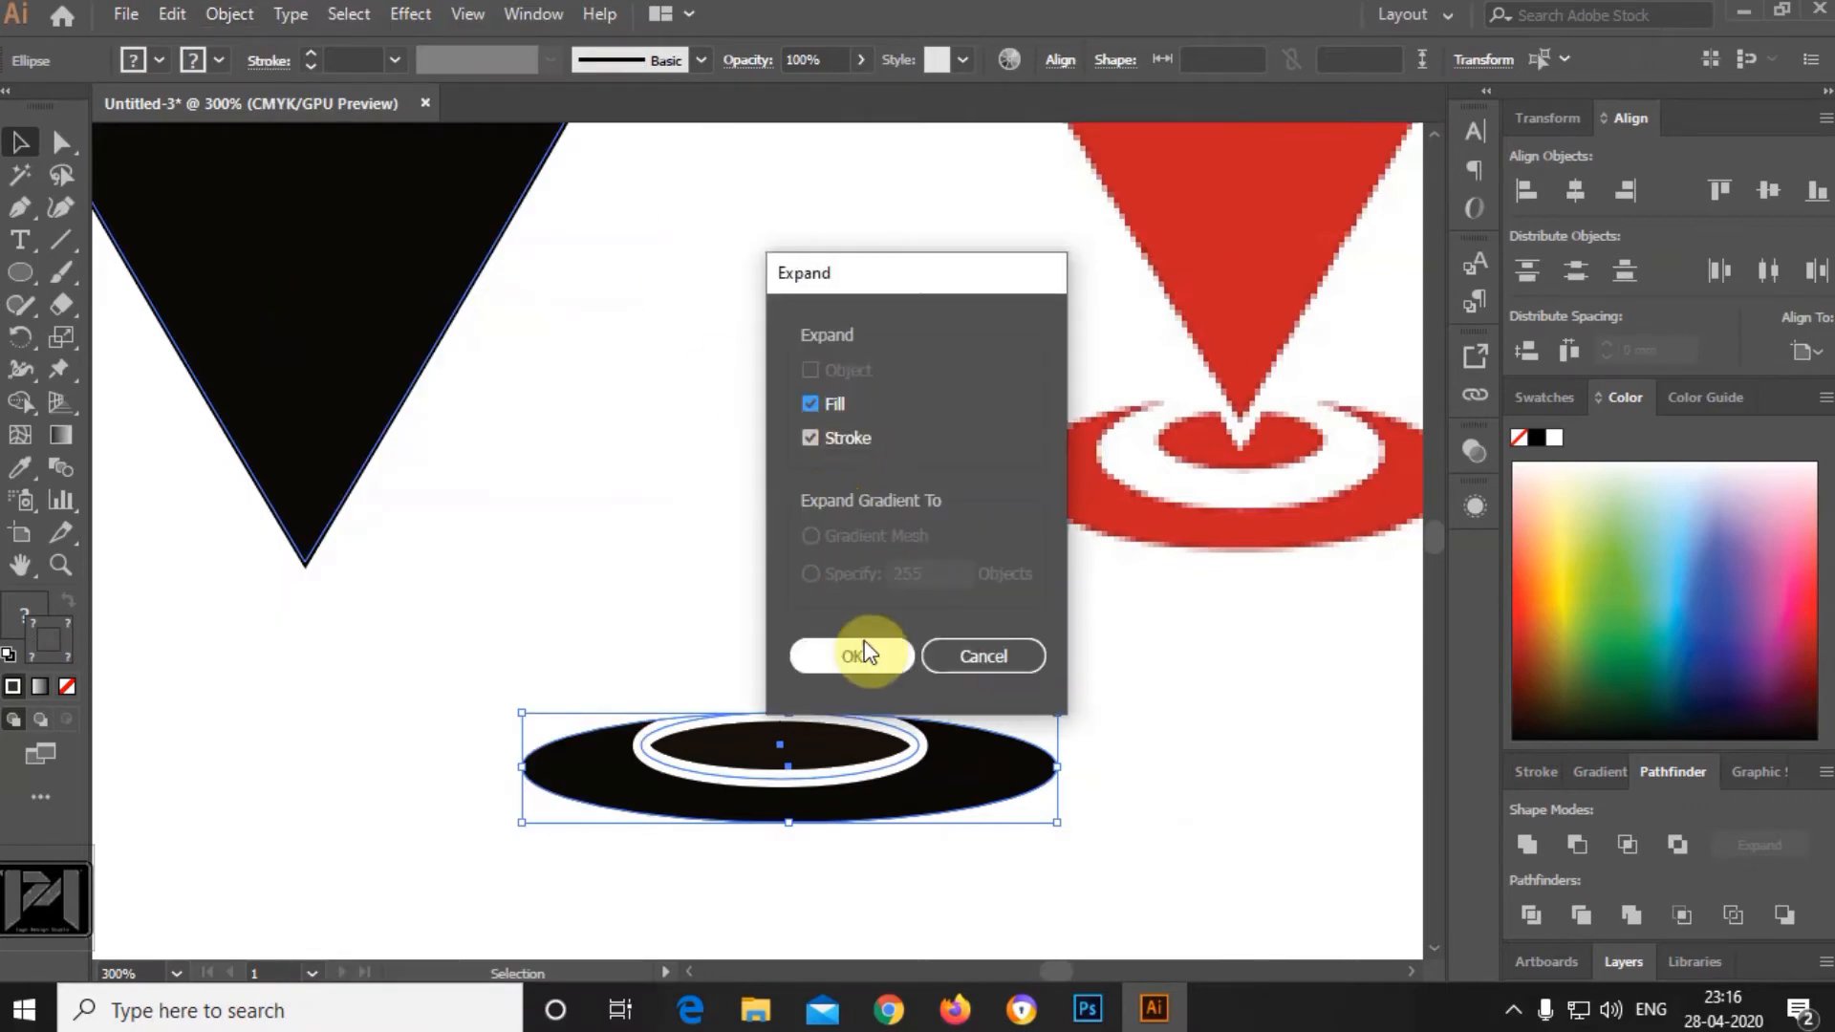
left_click(865, 654)
key("ctrl+h")
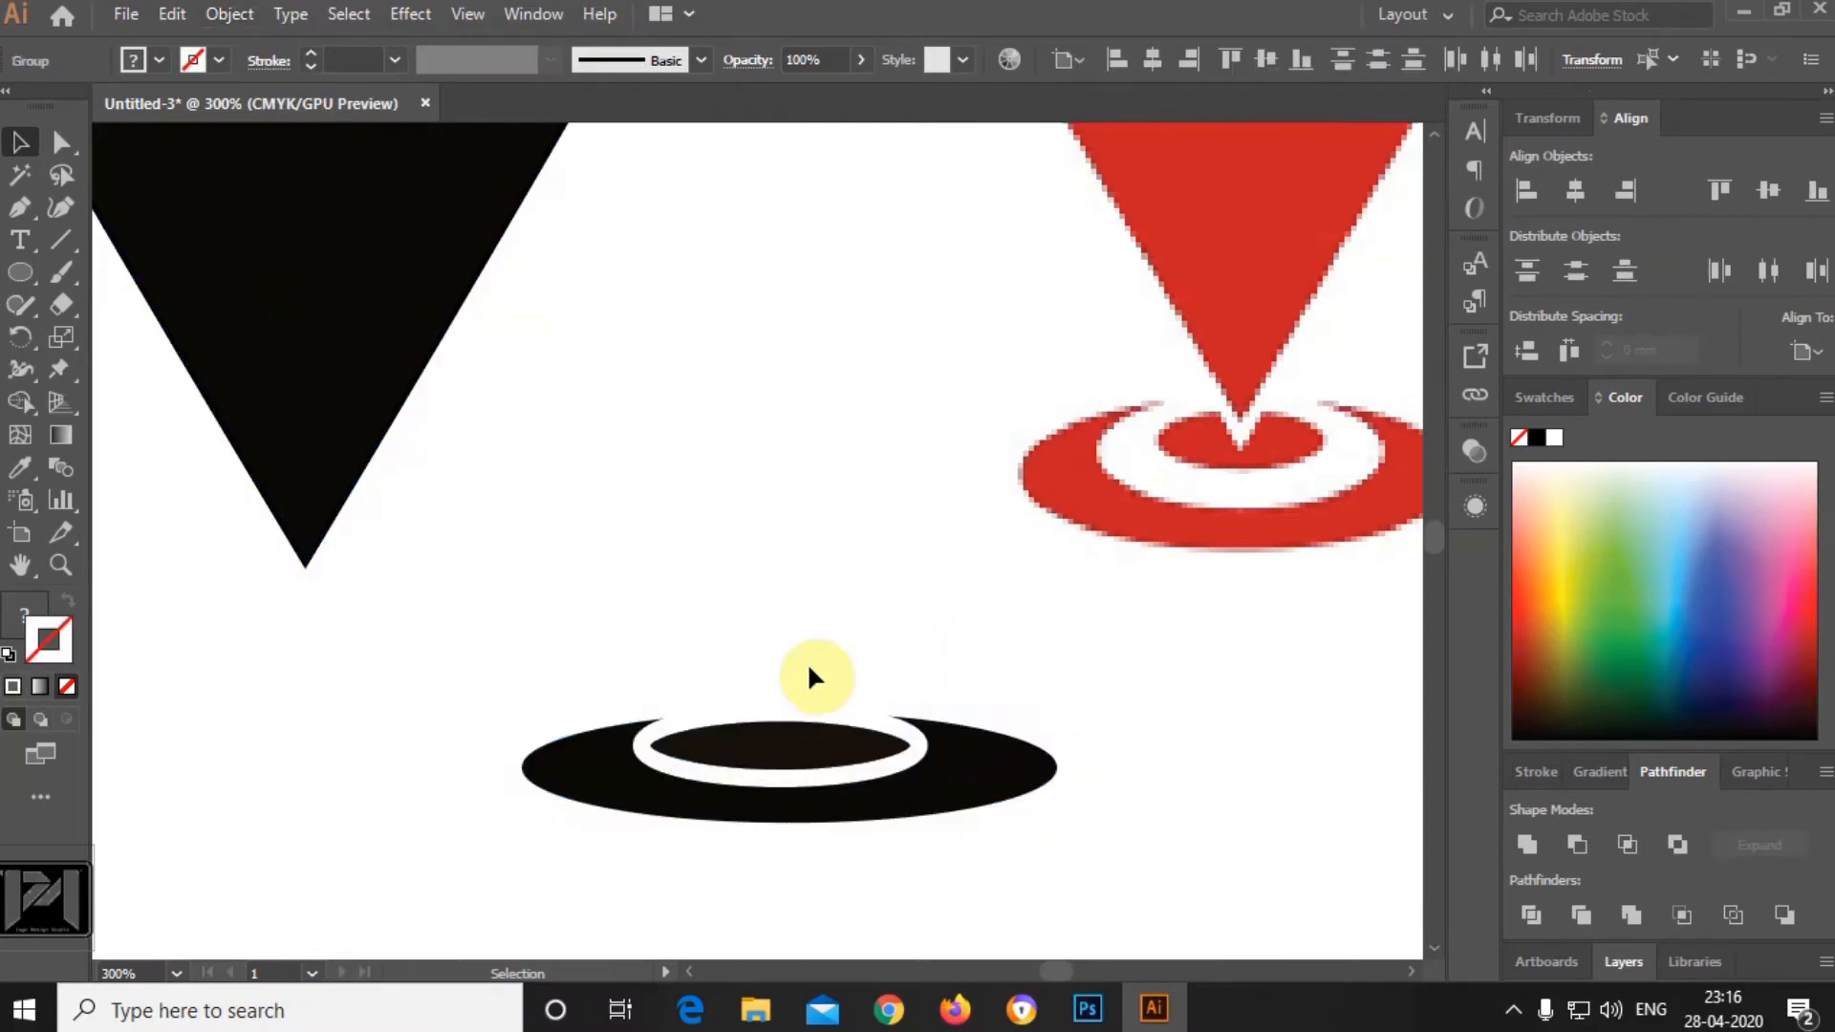
Select all the expanded ellipse shapes and cut the inner ones out of the outer ellipse with Minus Front.
left_click(473, 709)
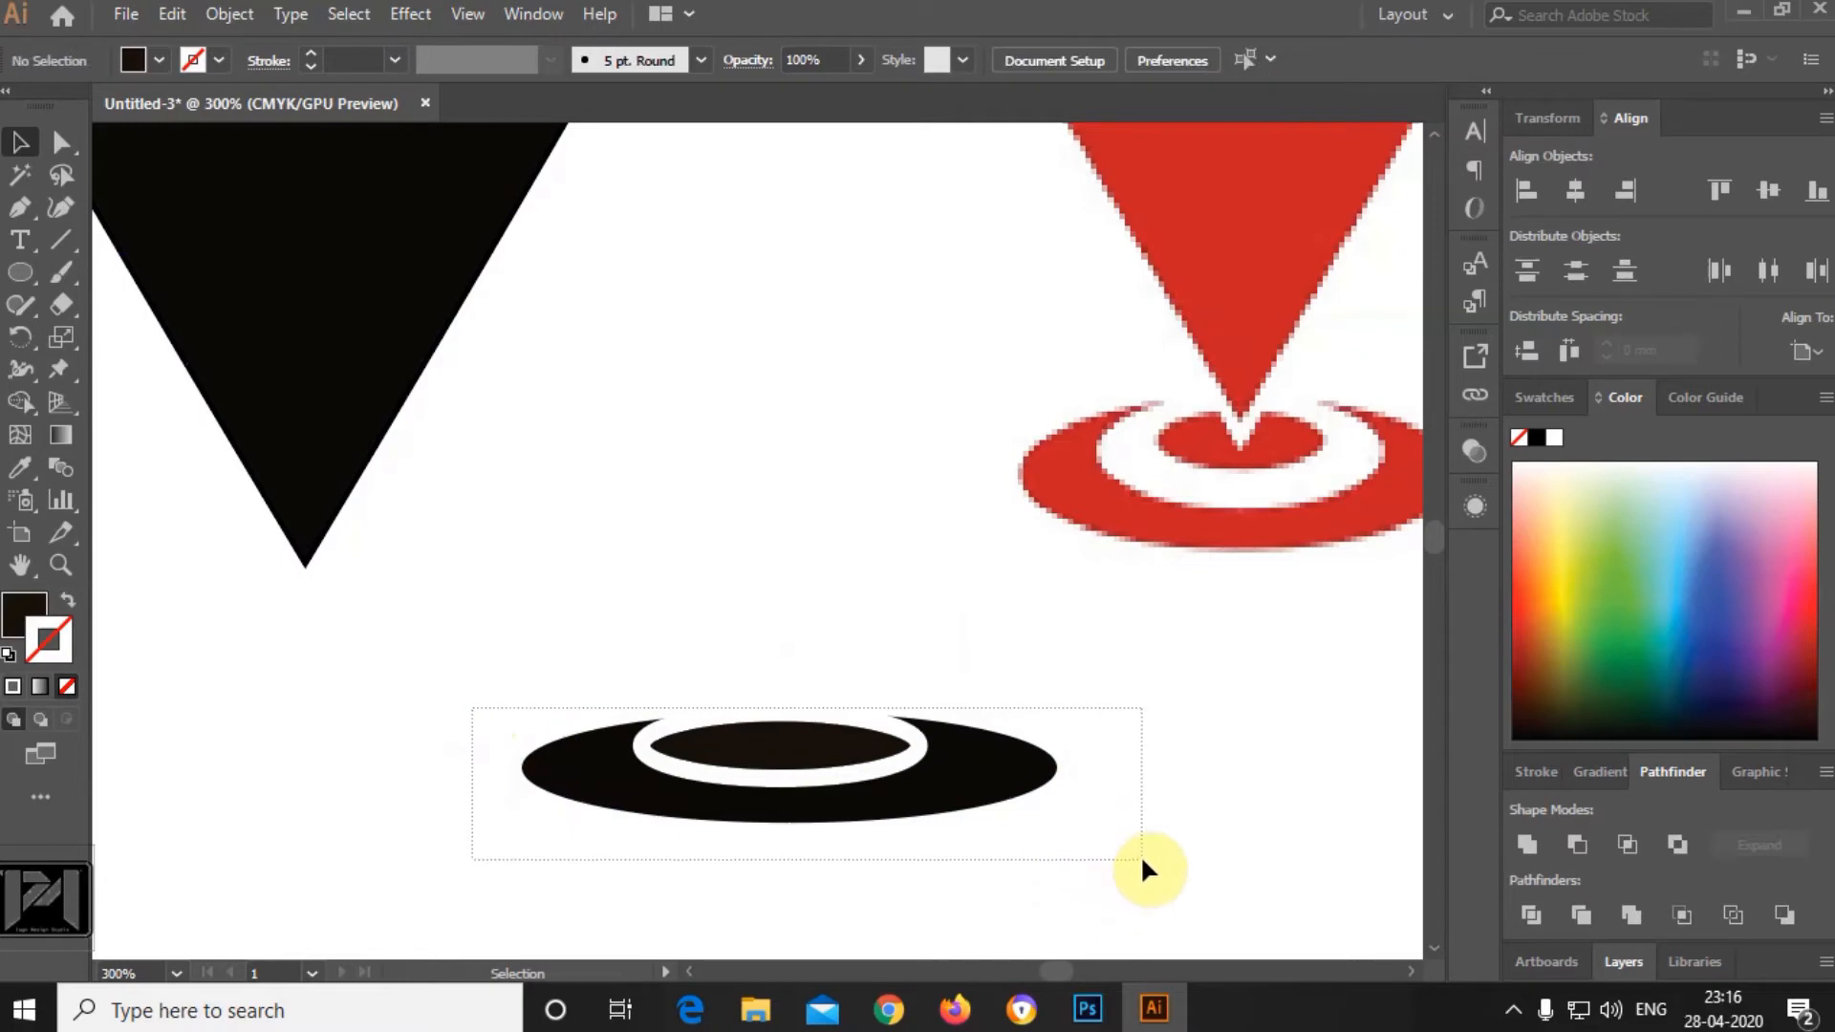
left_click_drag(1143, 860, 1133, 860)
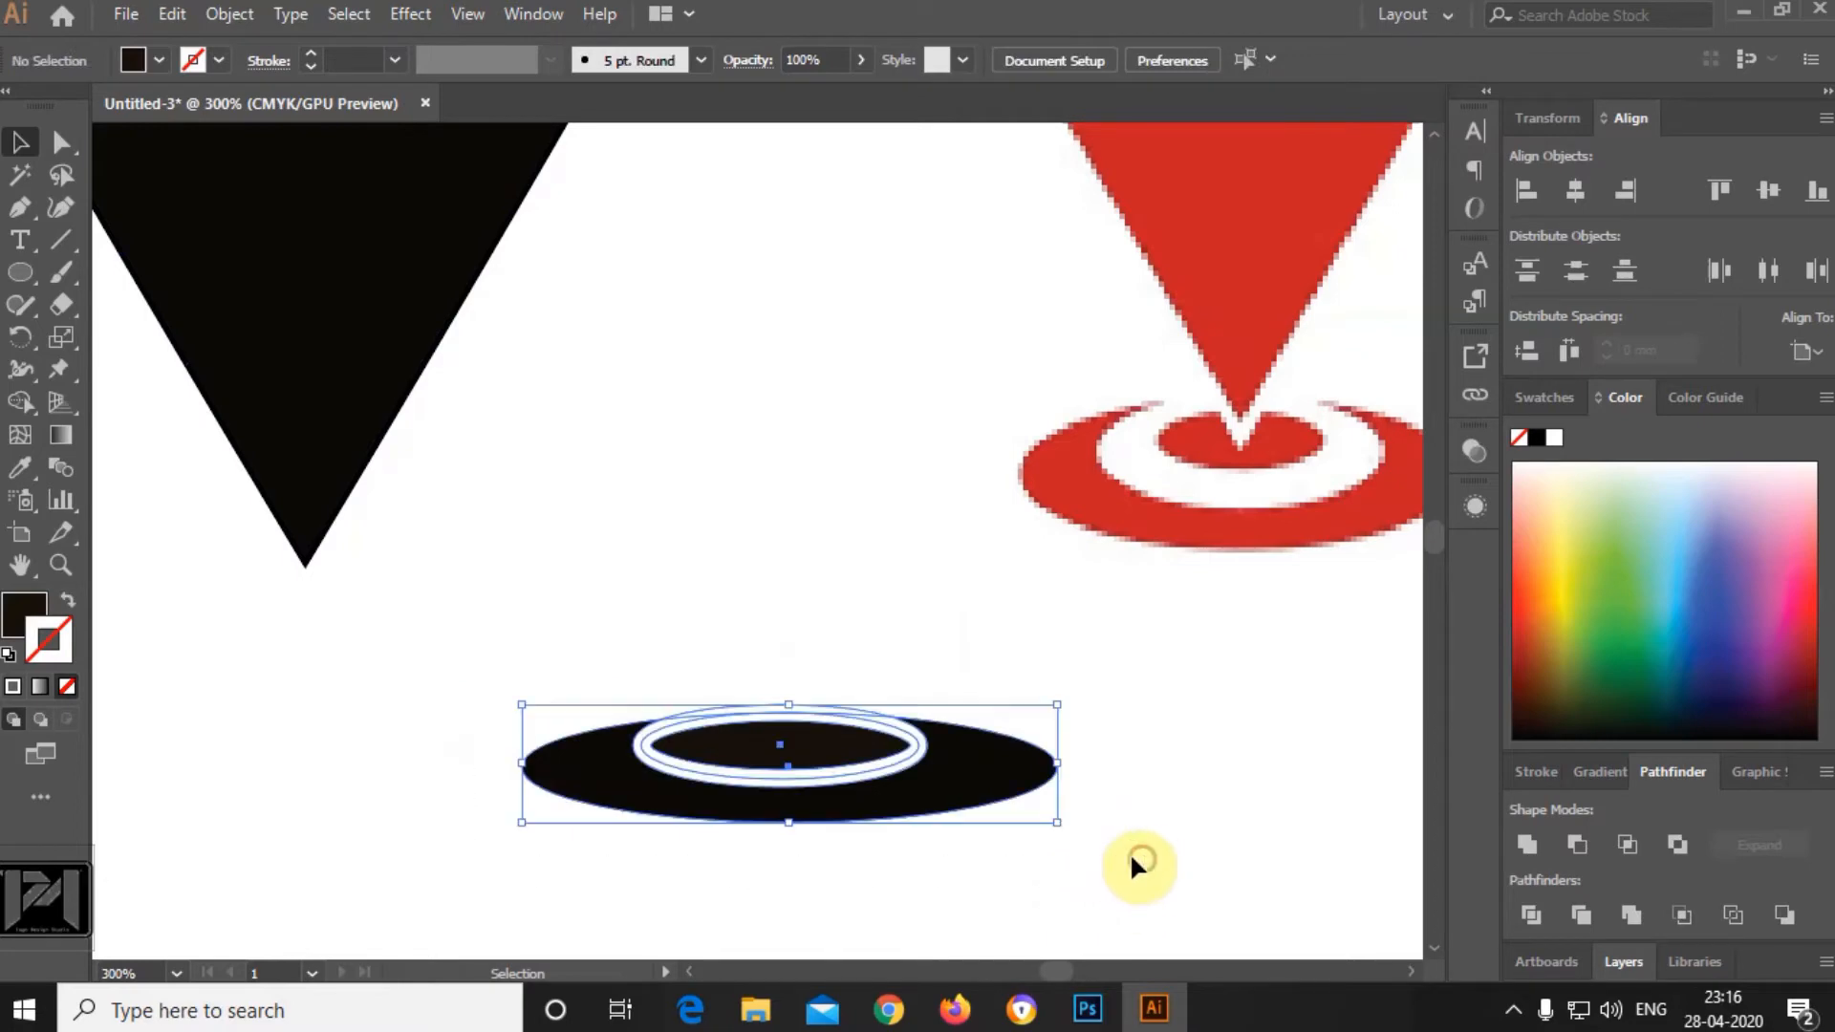
left_click(1567, 842)
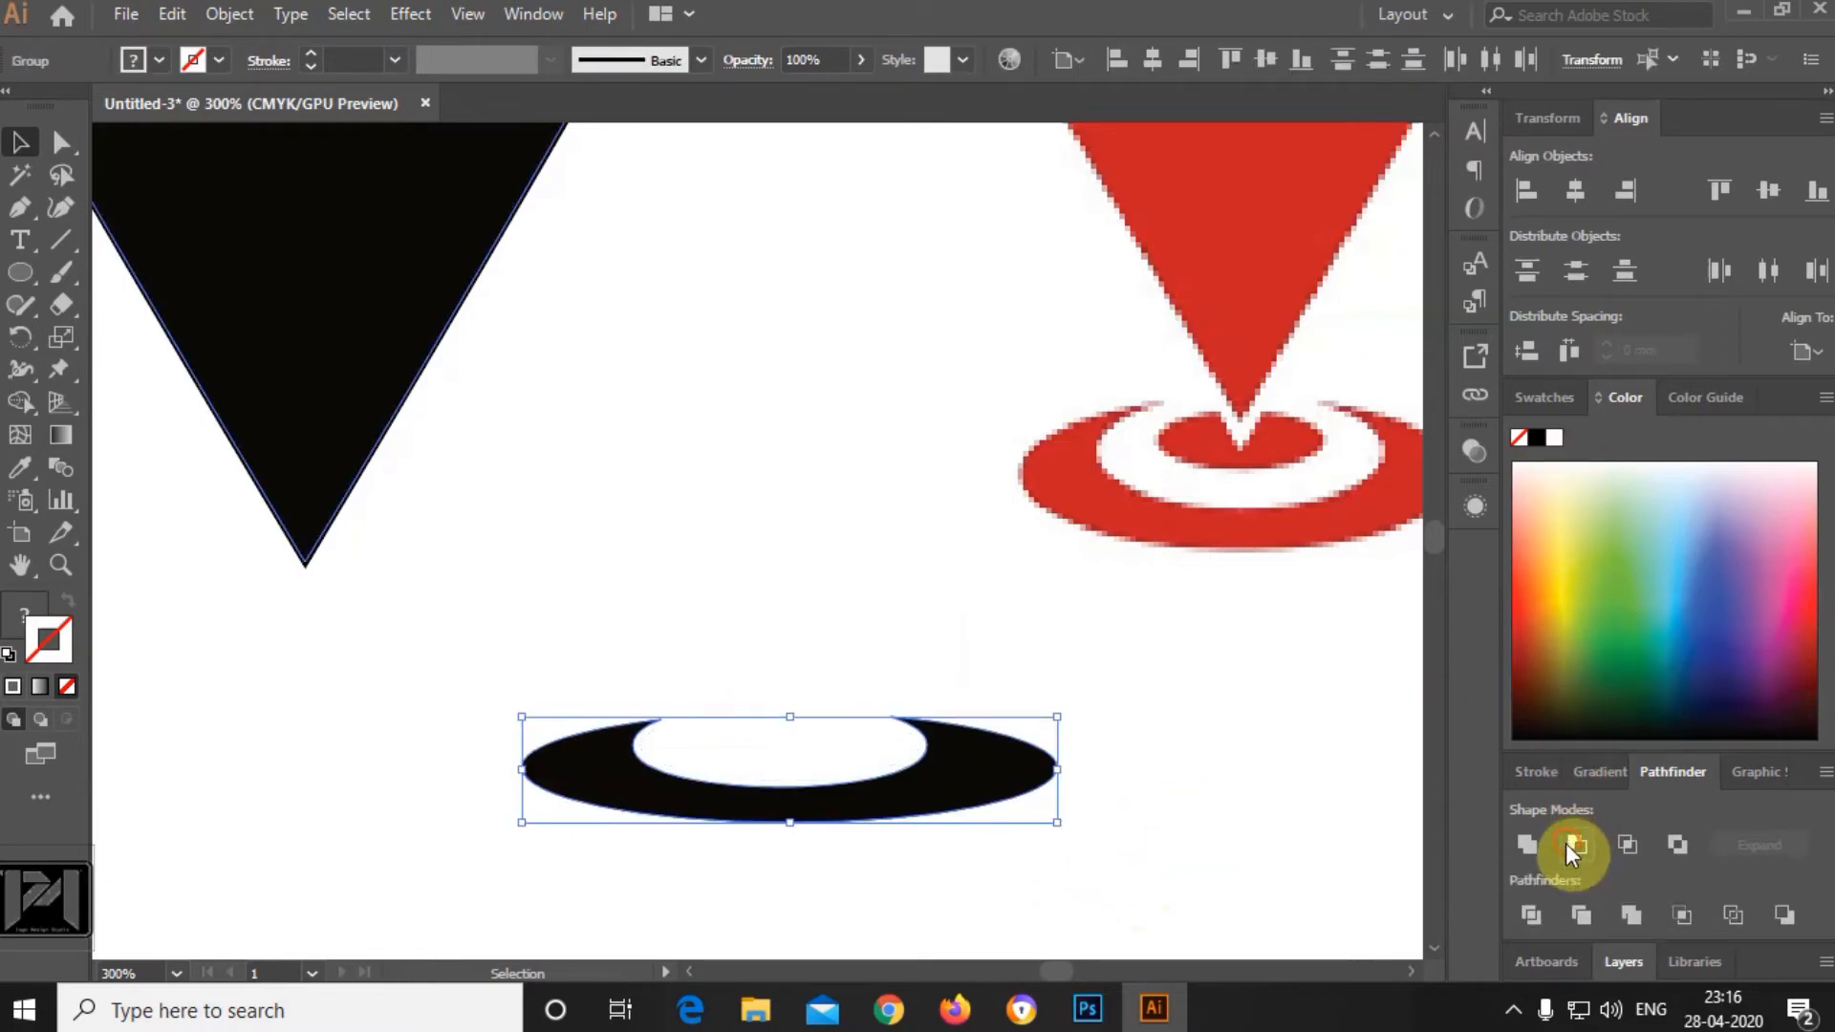
left_click(1191, 737)
Move the cut-out base ring beneath the black pin so the pin's tip sits in its opening.
left_click_drag(972, 754, 511, 588)
left_click(941, 709)
scroll(779, 669, "down", 2)
scroll(640, 629, "up", 1)
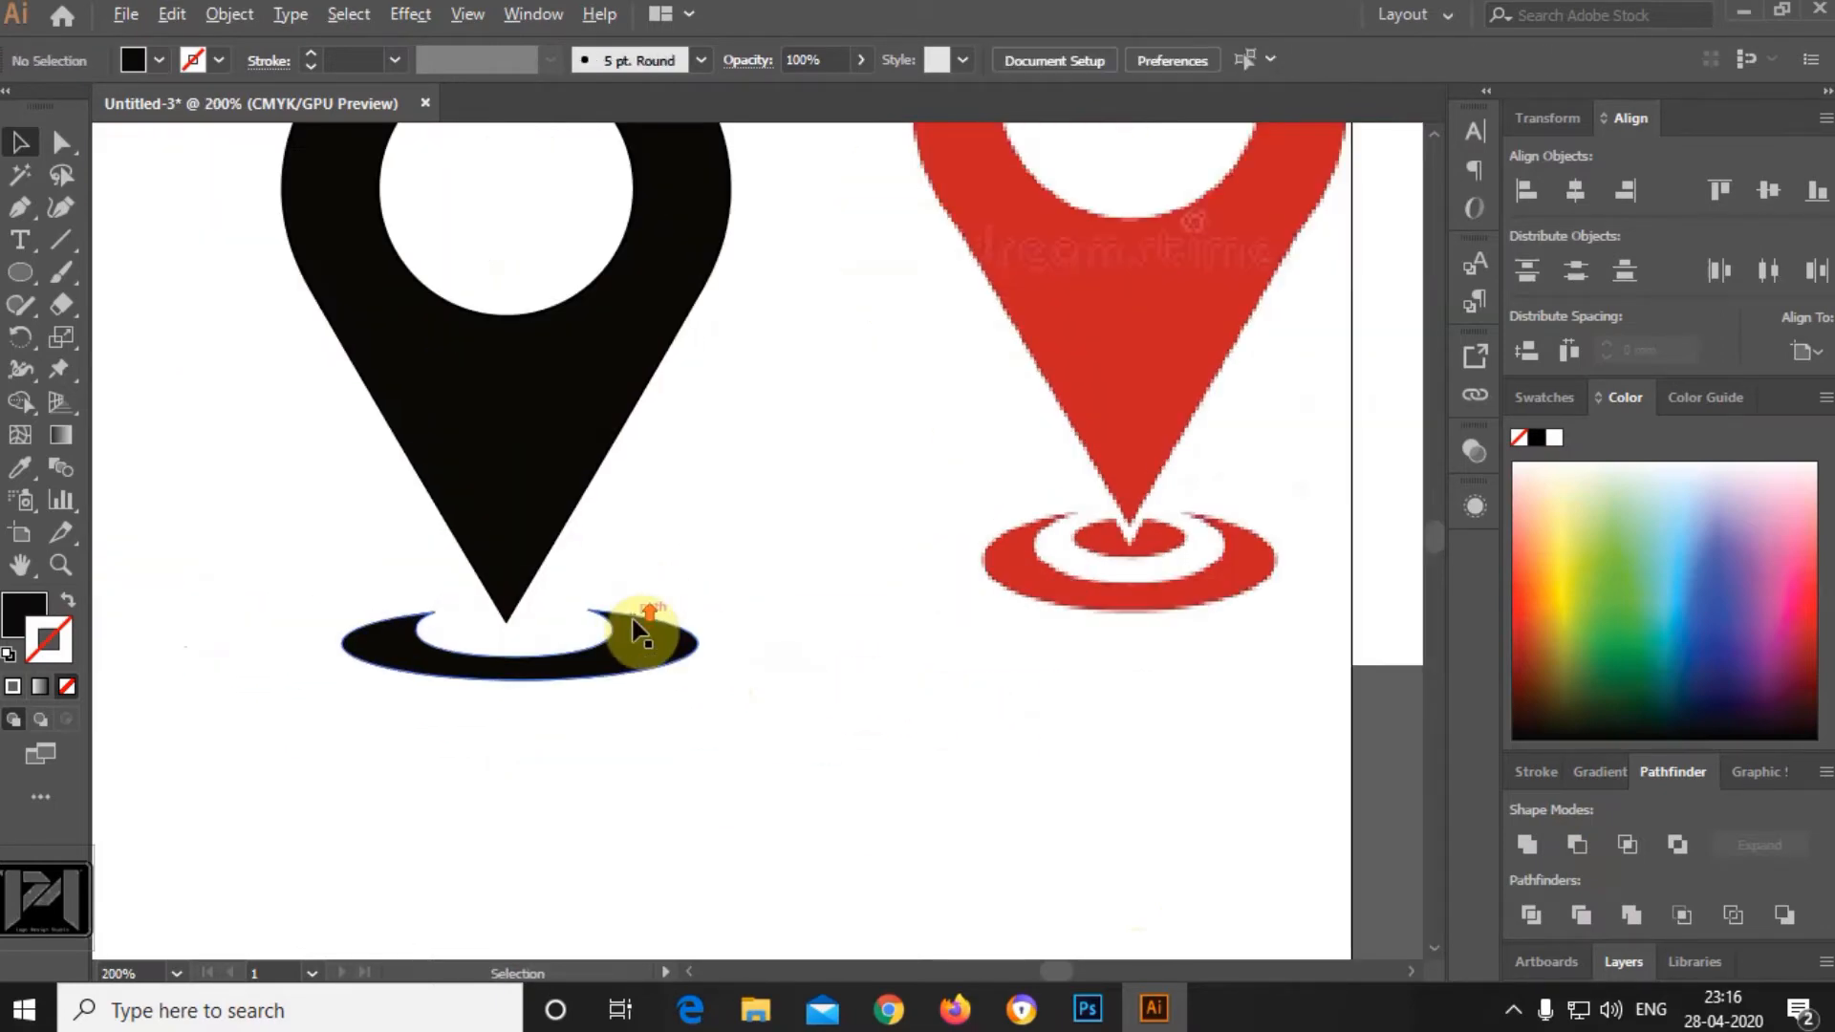
Center the base ring under the pin's tip, stretch it slightly taller and nudge it upward.
left_click_drag(633, 640, 629, 639)
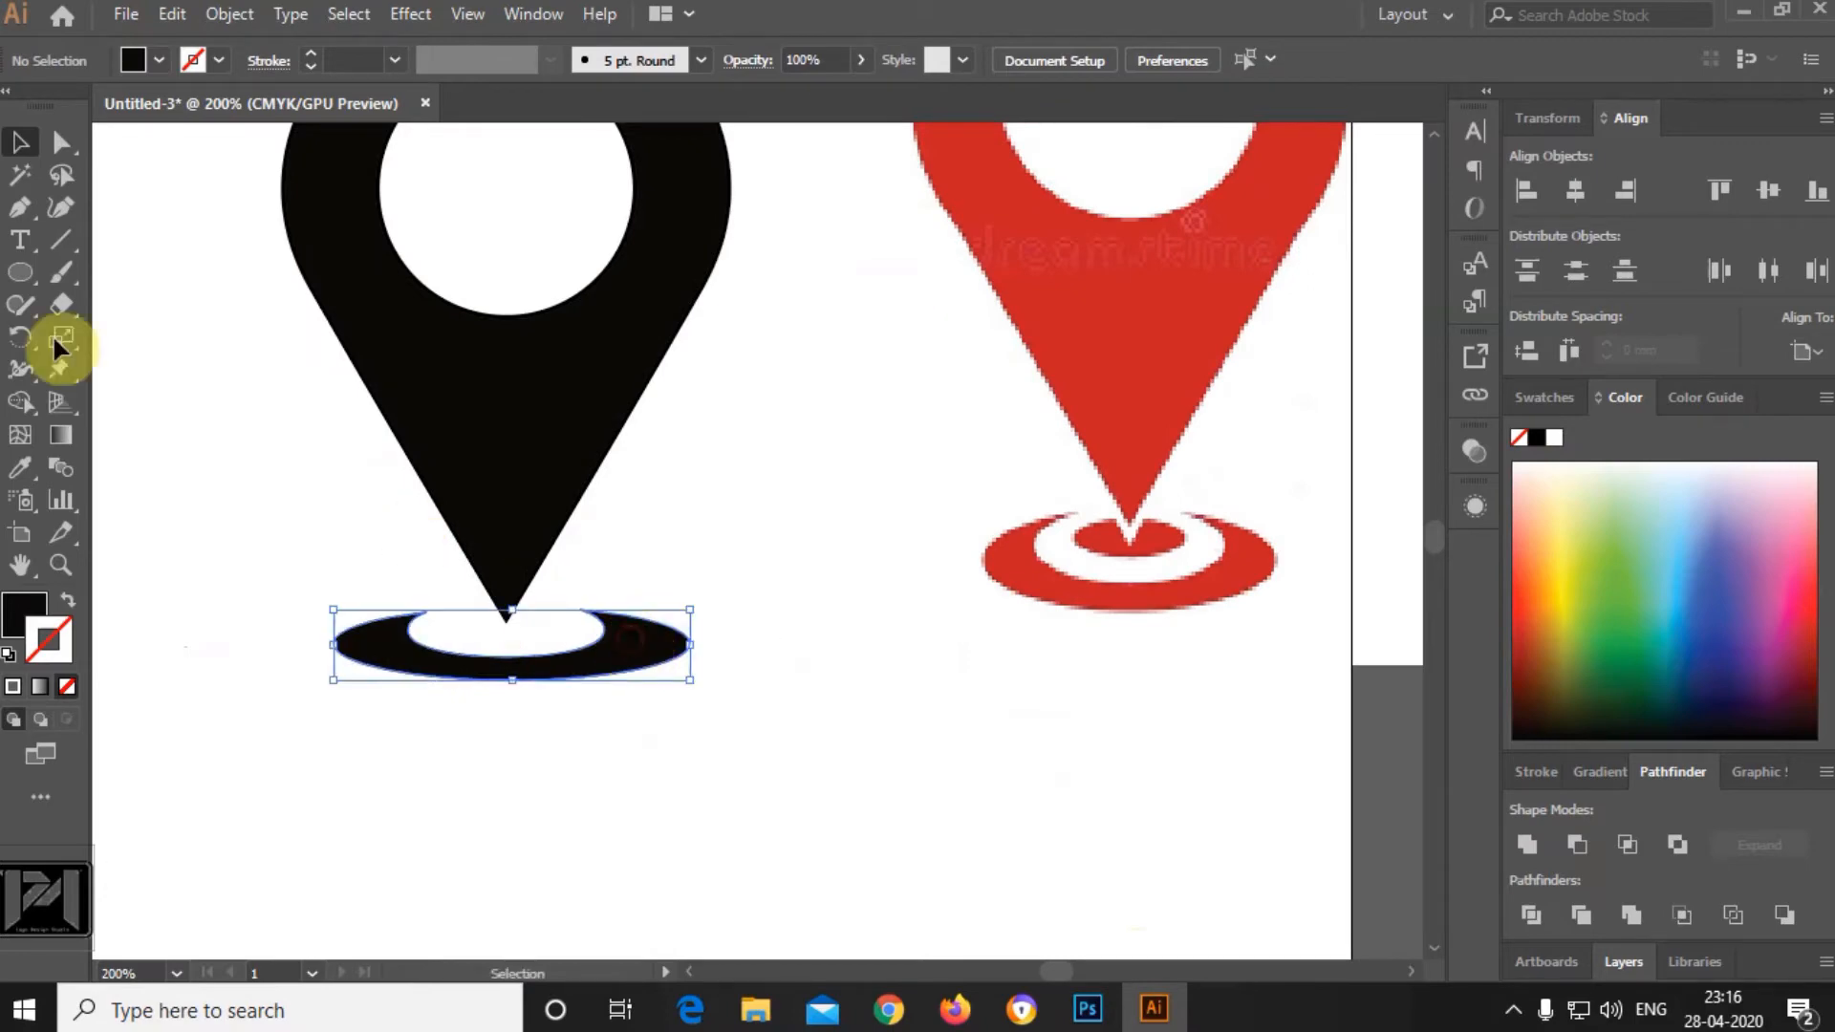
left_click_drag(512, 679, 521, 703)
left_click(669, 759)
left_click_drag(633, 673, 637, 658)
left_click(836, 697)
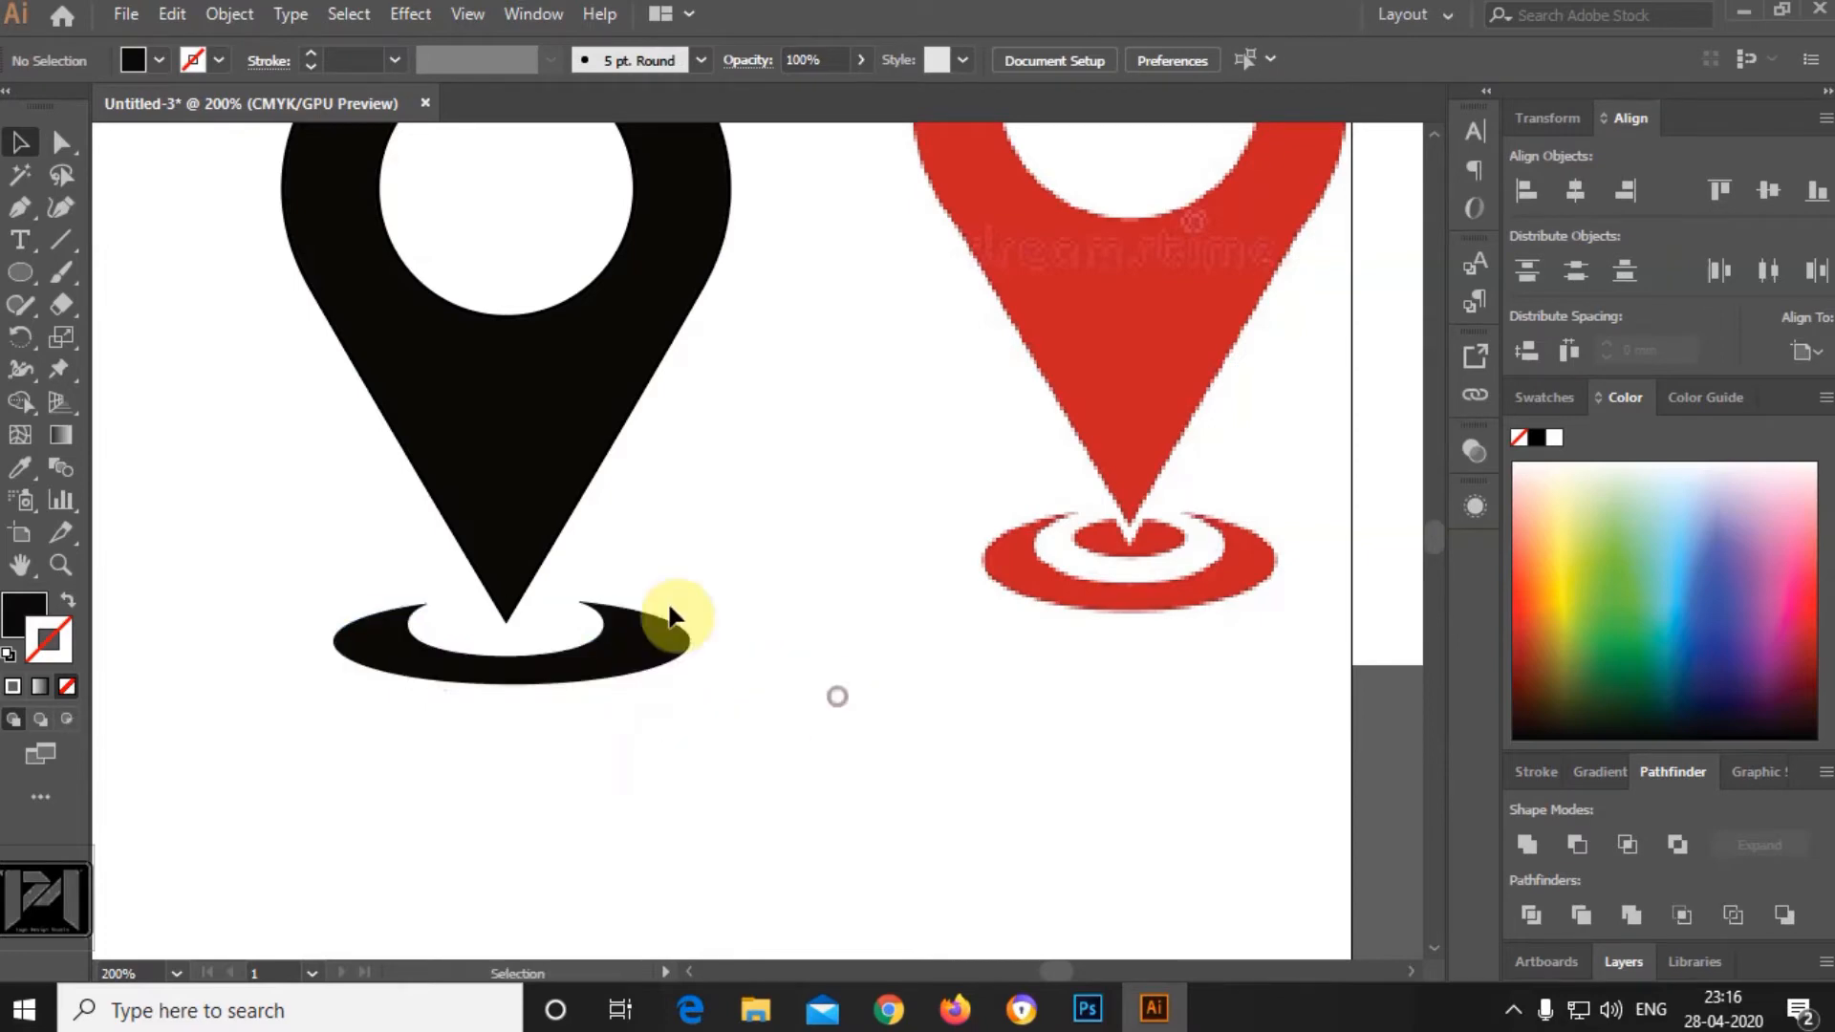
Draw a small flat black ellipse and place it inside the base ring's opening at the pin's tip.
left_click(21, 271)
left_click_drag(798, 636, 946, 677)
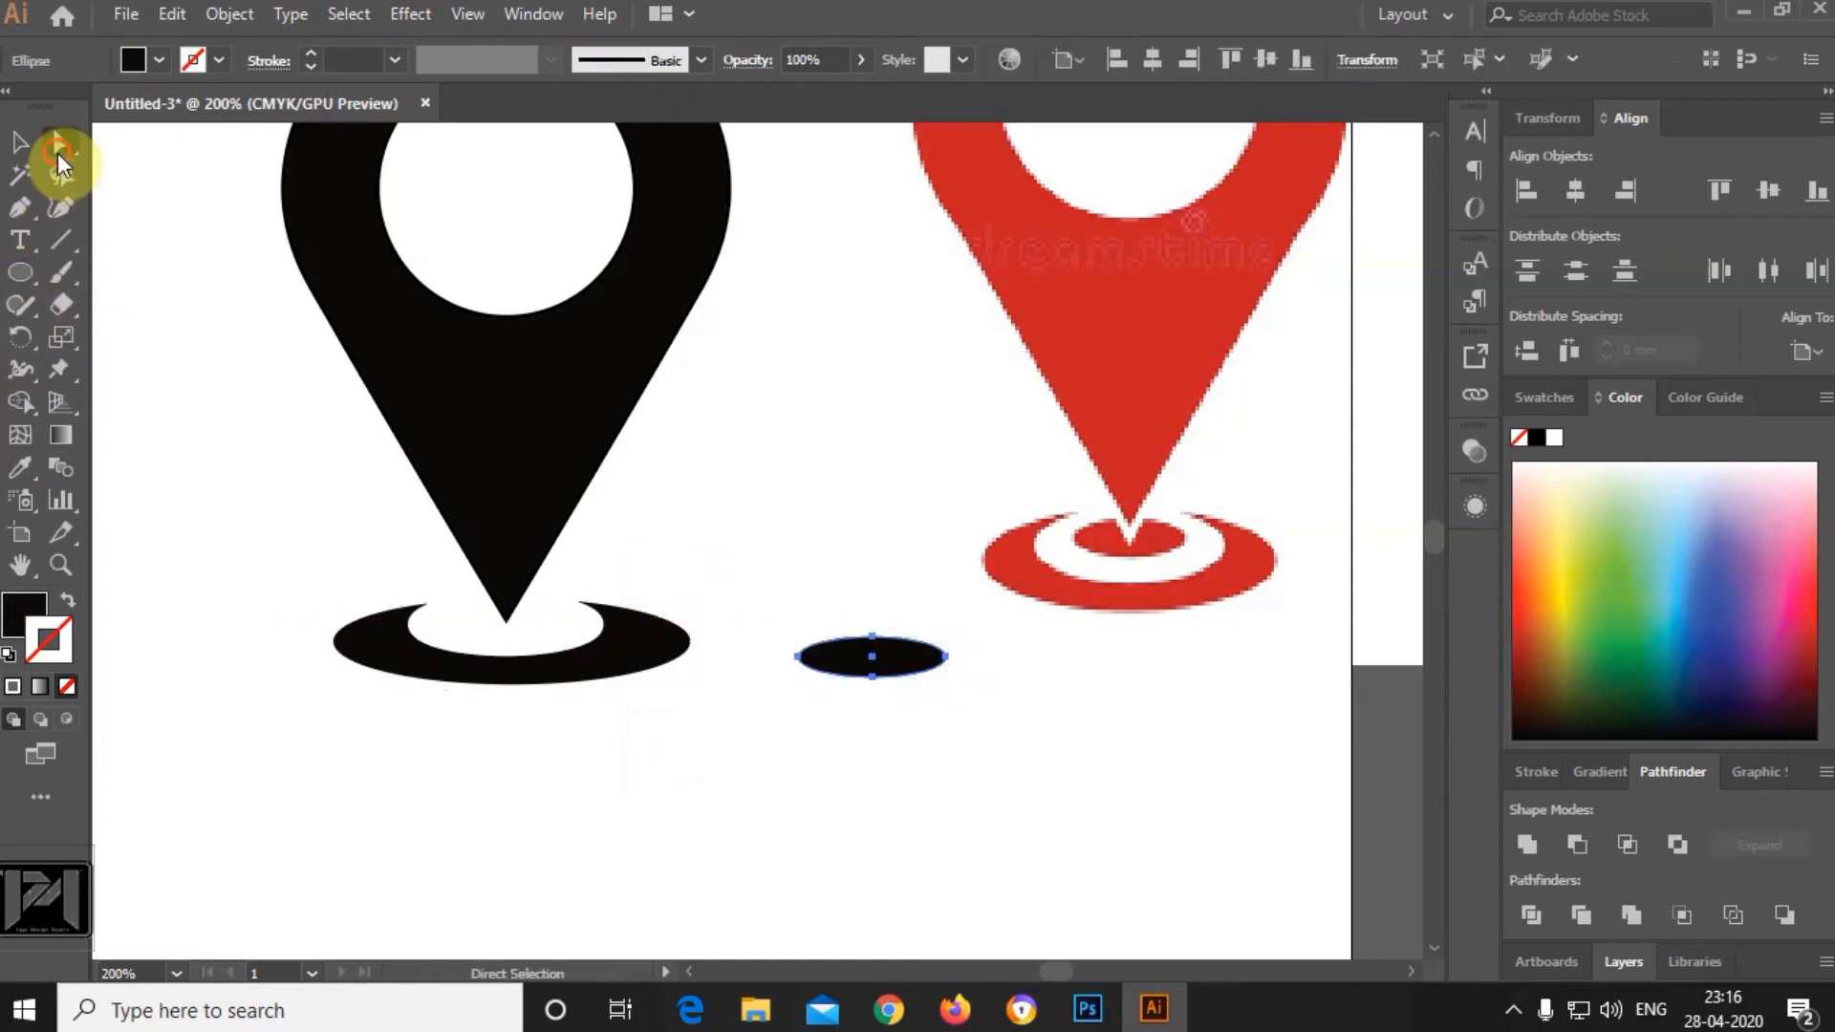
left_click(19, 143)
left_click(894, 640)
left_click(819, 505)
left_click_drag(878, 673, 512, 622)
left_click(669, 674)
Send the small ellipse at the pin's tip to the back of the stacking order.
scroll(462, 589, "up", 2)
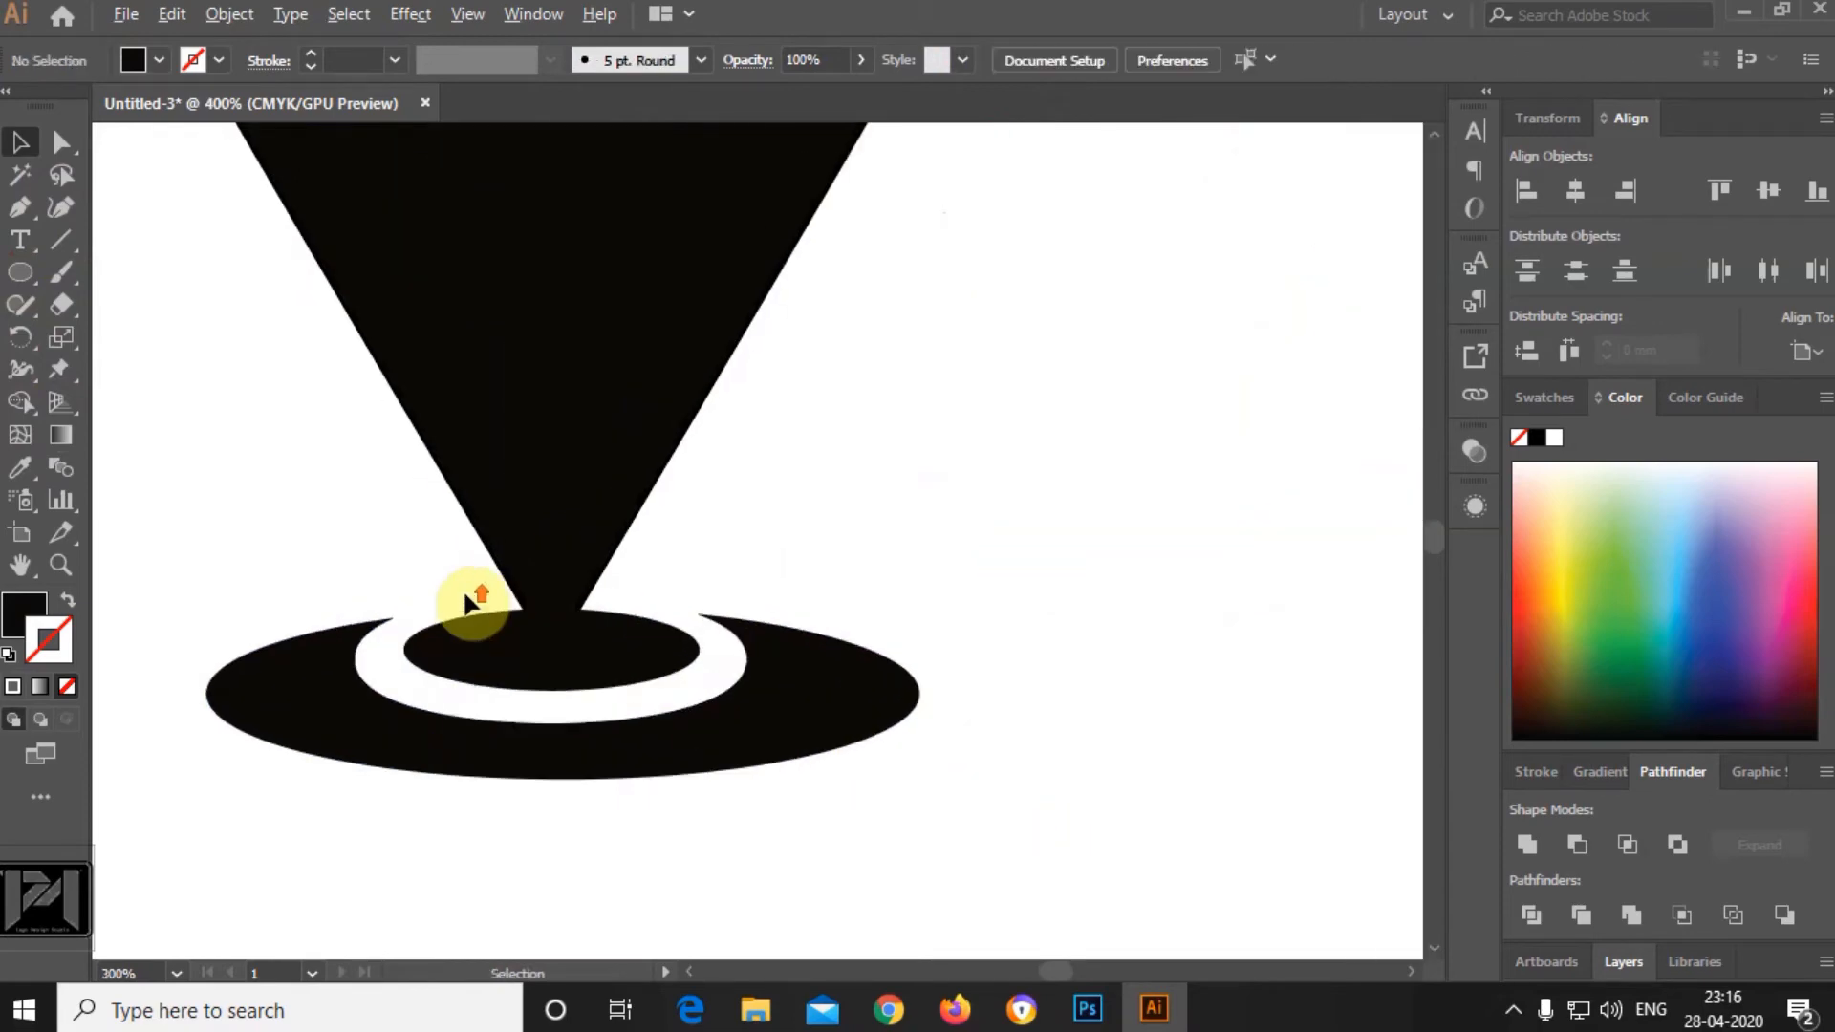
right_click(513, 645)
mouse_move(694, 499)
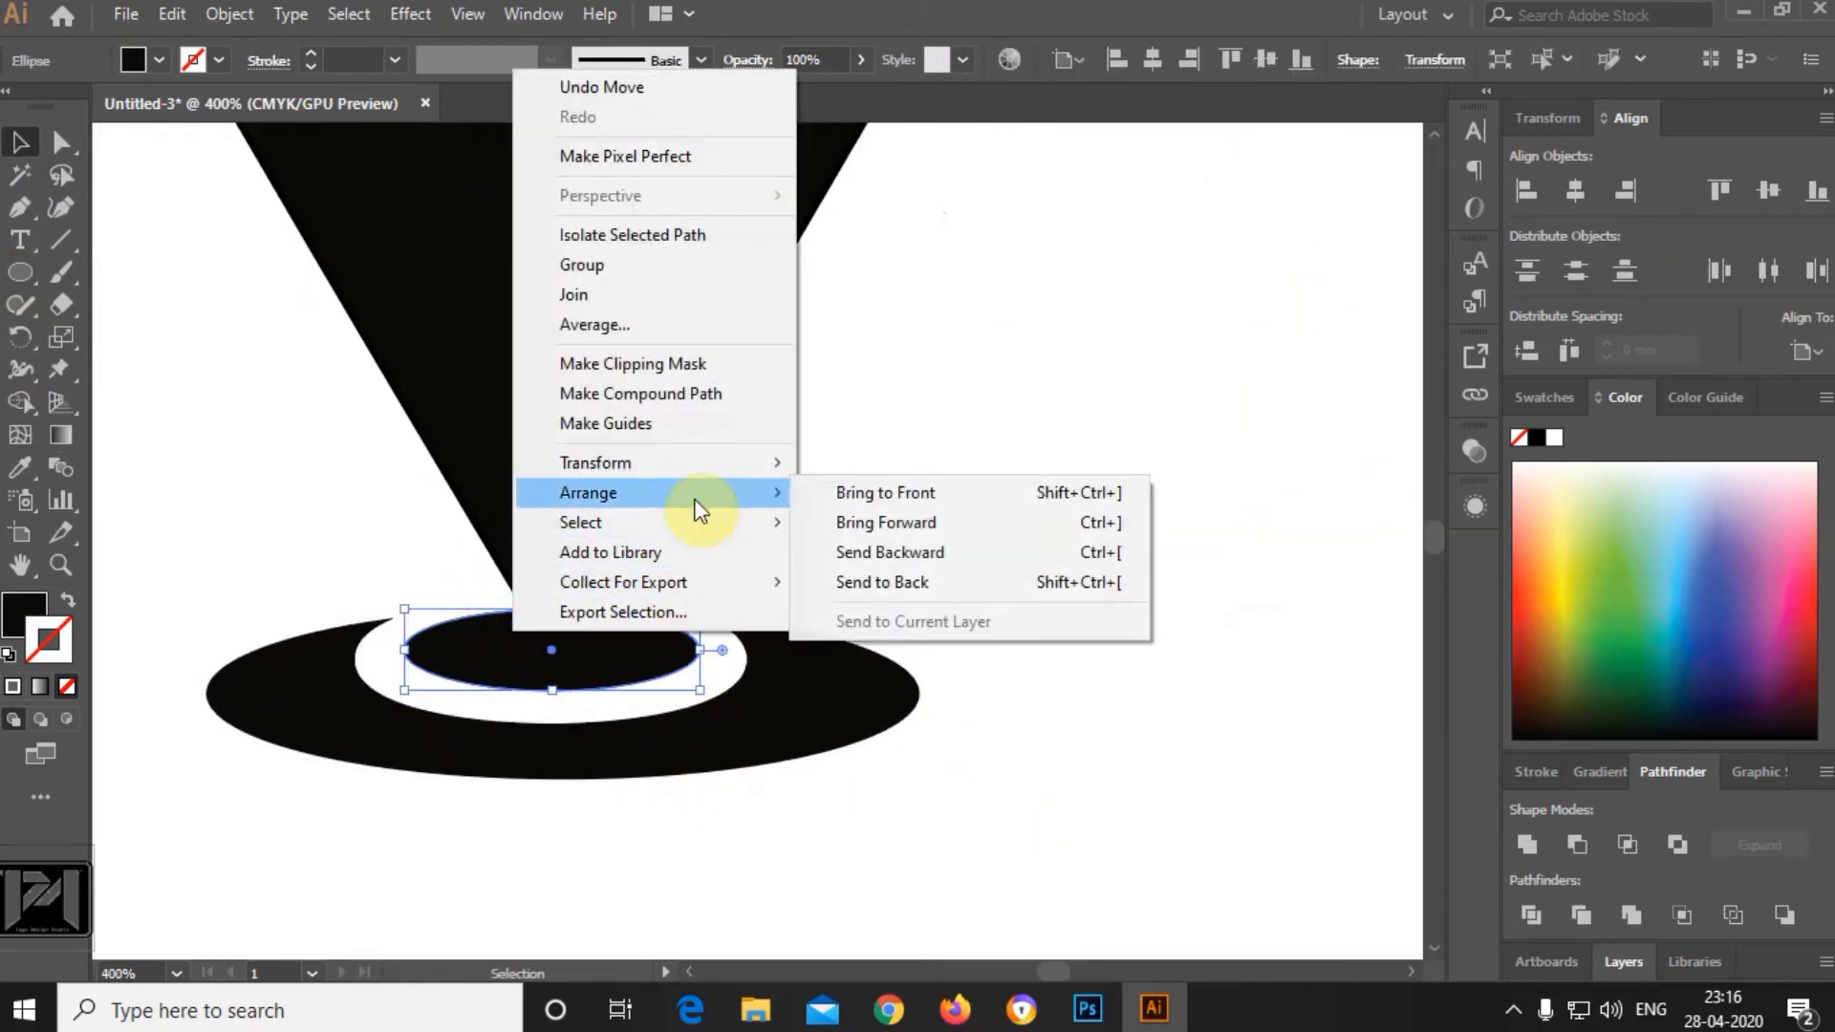
left_click(891, 581)
left_click(1183, 861)
Give the pin body a white stroke and expand its fill and stroke.
left_click(536, 463)
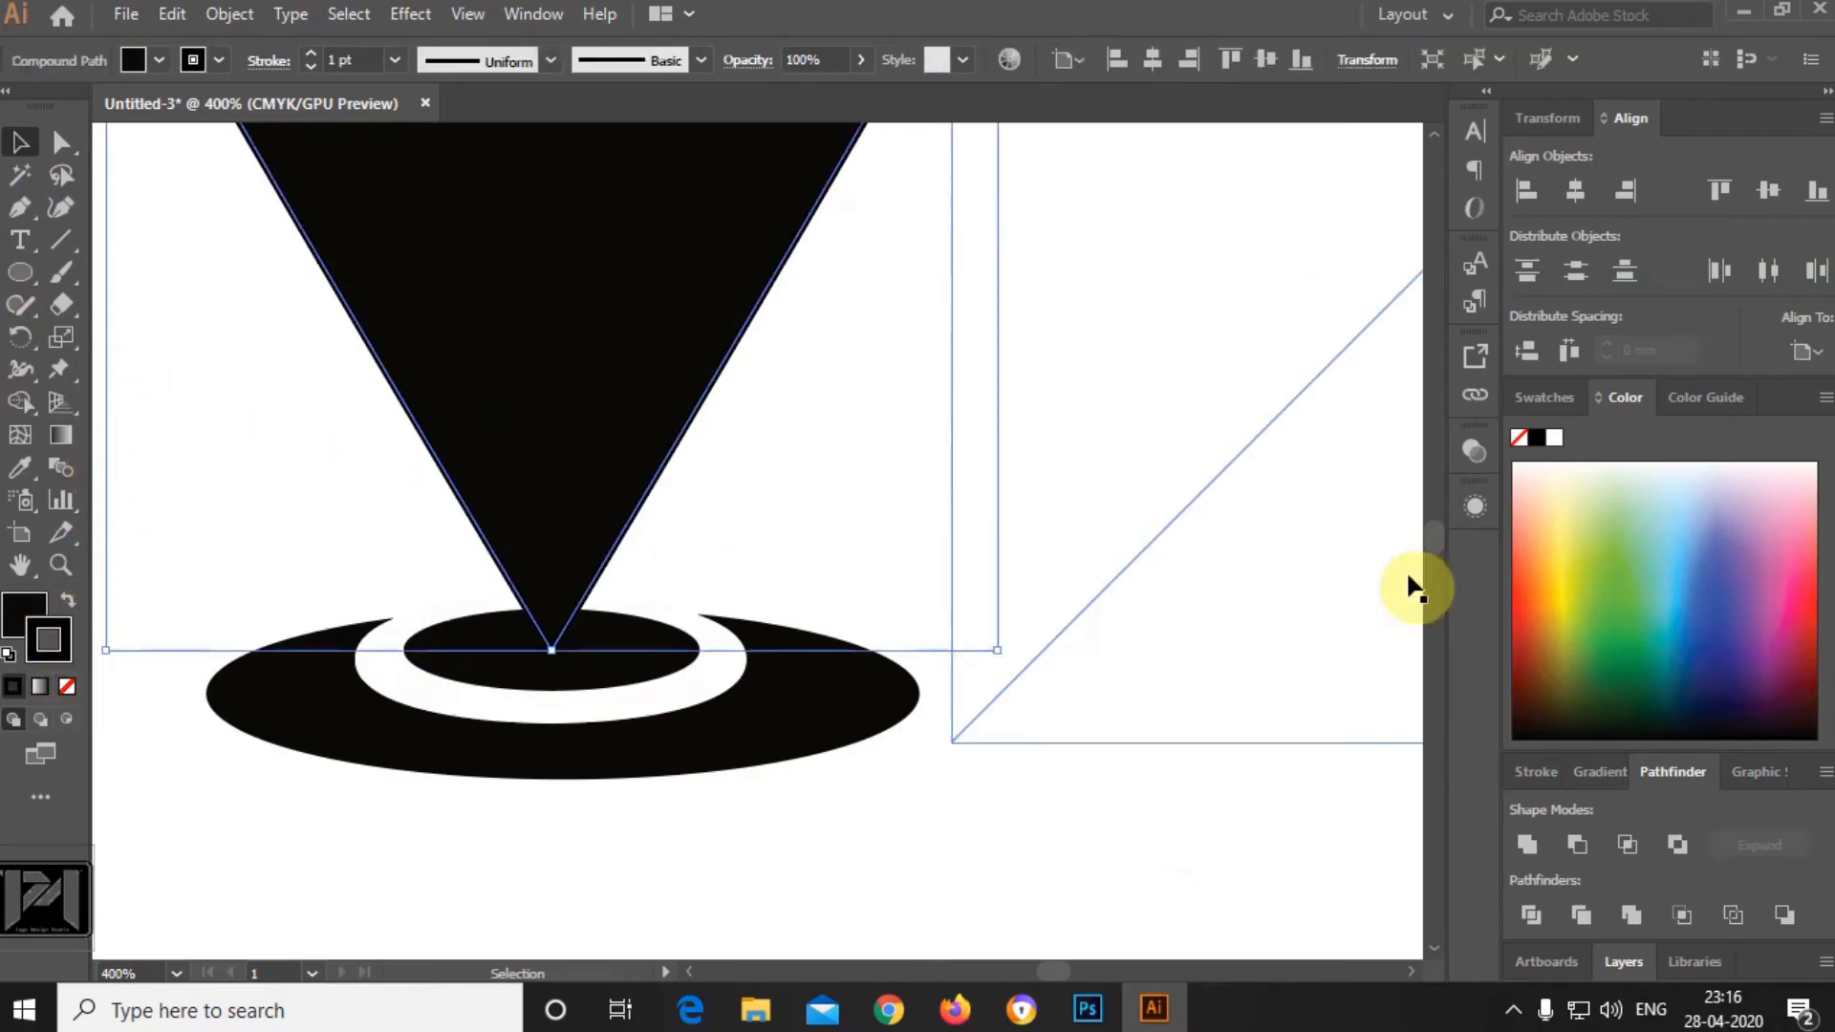
left_click(1554, 437)
scroll(666, 451, "down", 2)
scroll(666, 452, "down", 2)
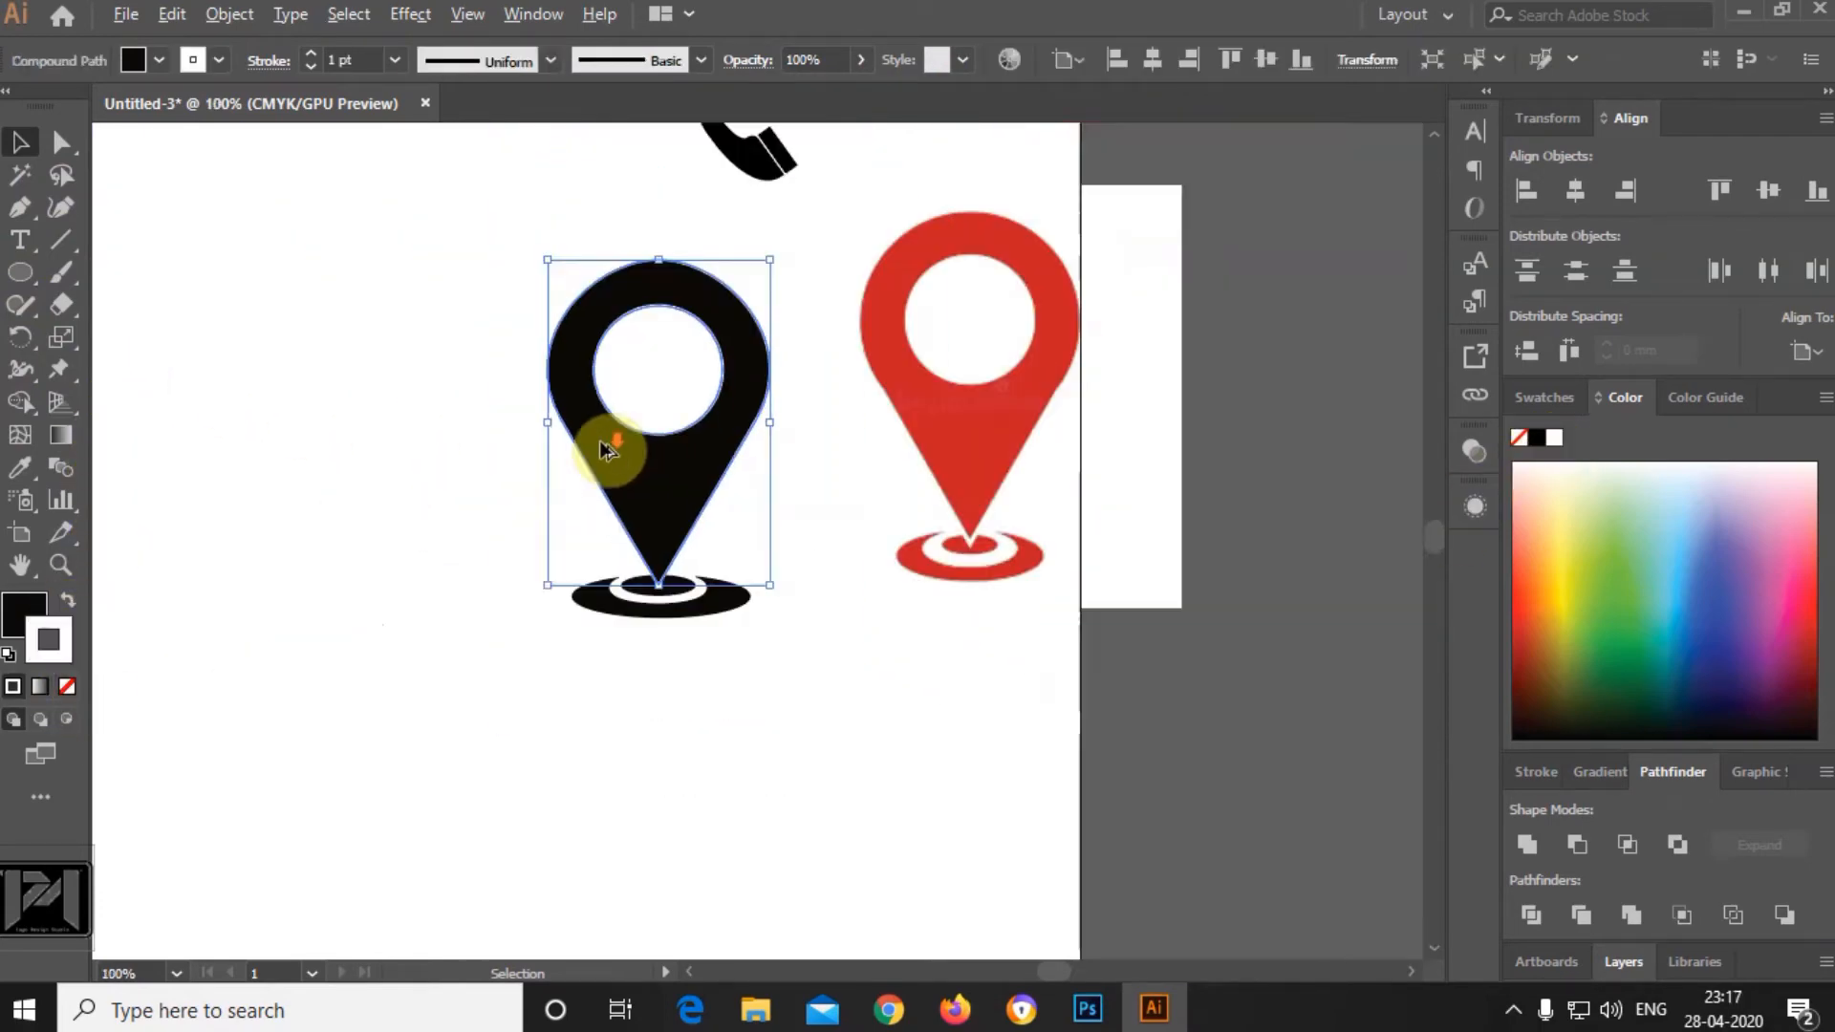
left_click(235, 15)
left_click(315, 295)
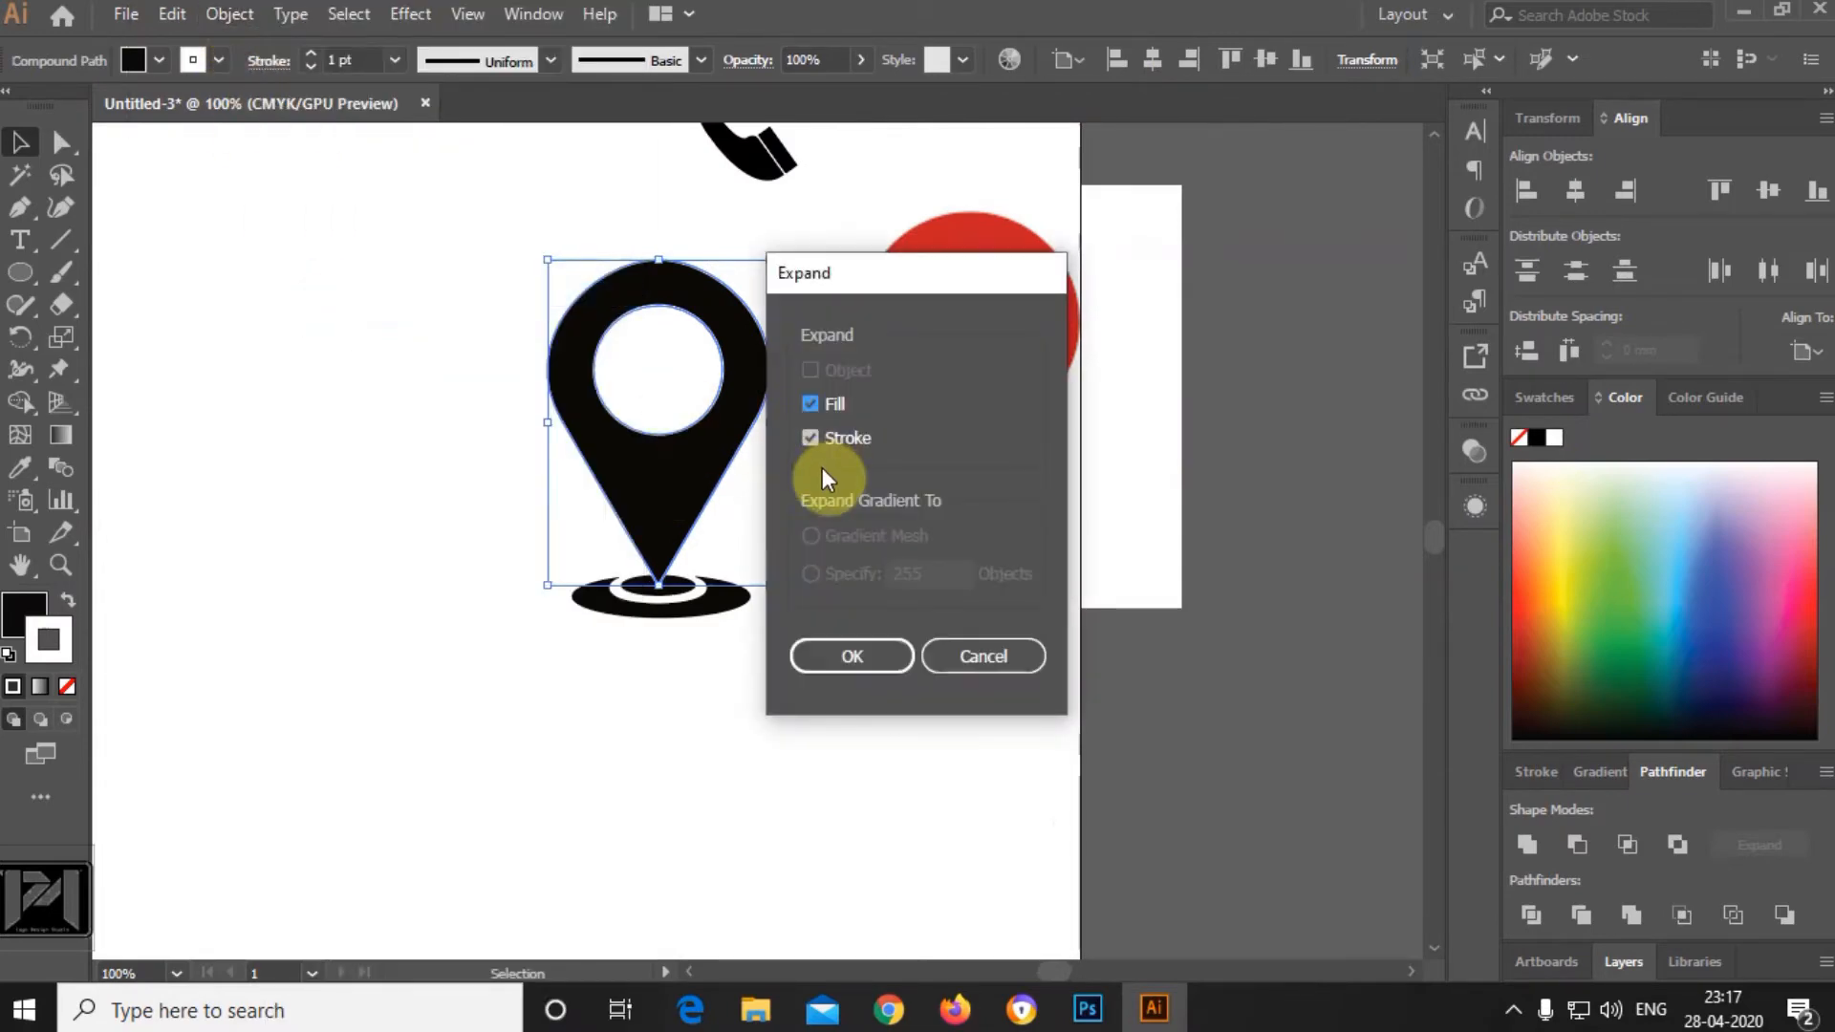
left_click(862, 656)
left_click(835, 703)
Delete the red location pin reference image.
key("ctrl+minus")
left_click(880, 521)
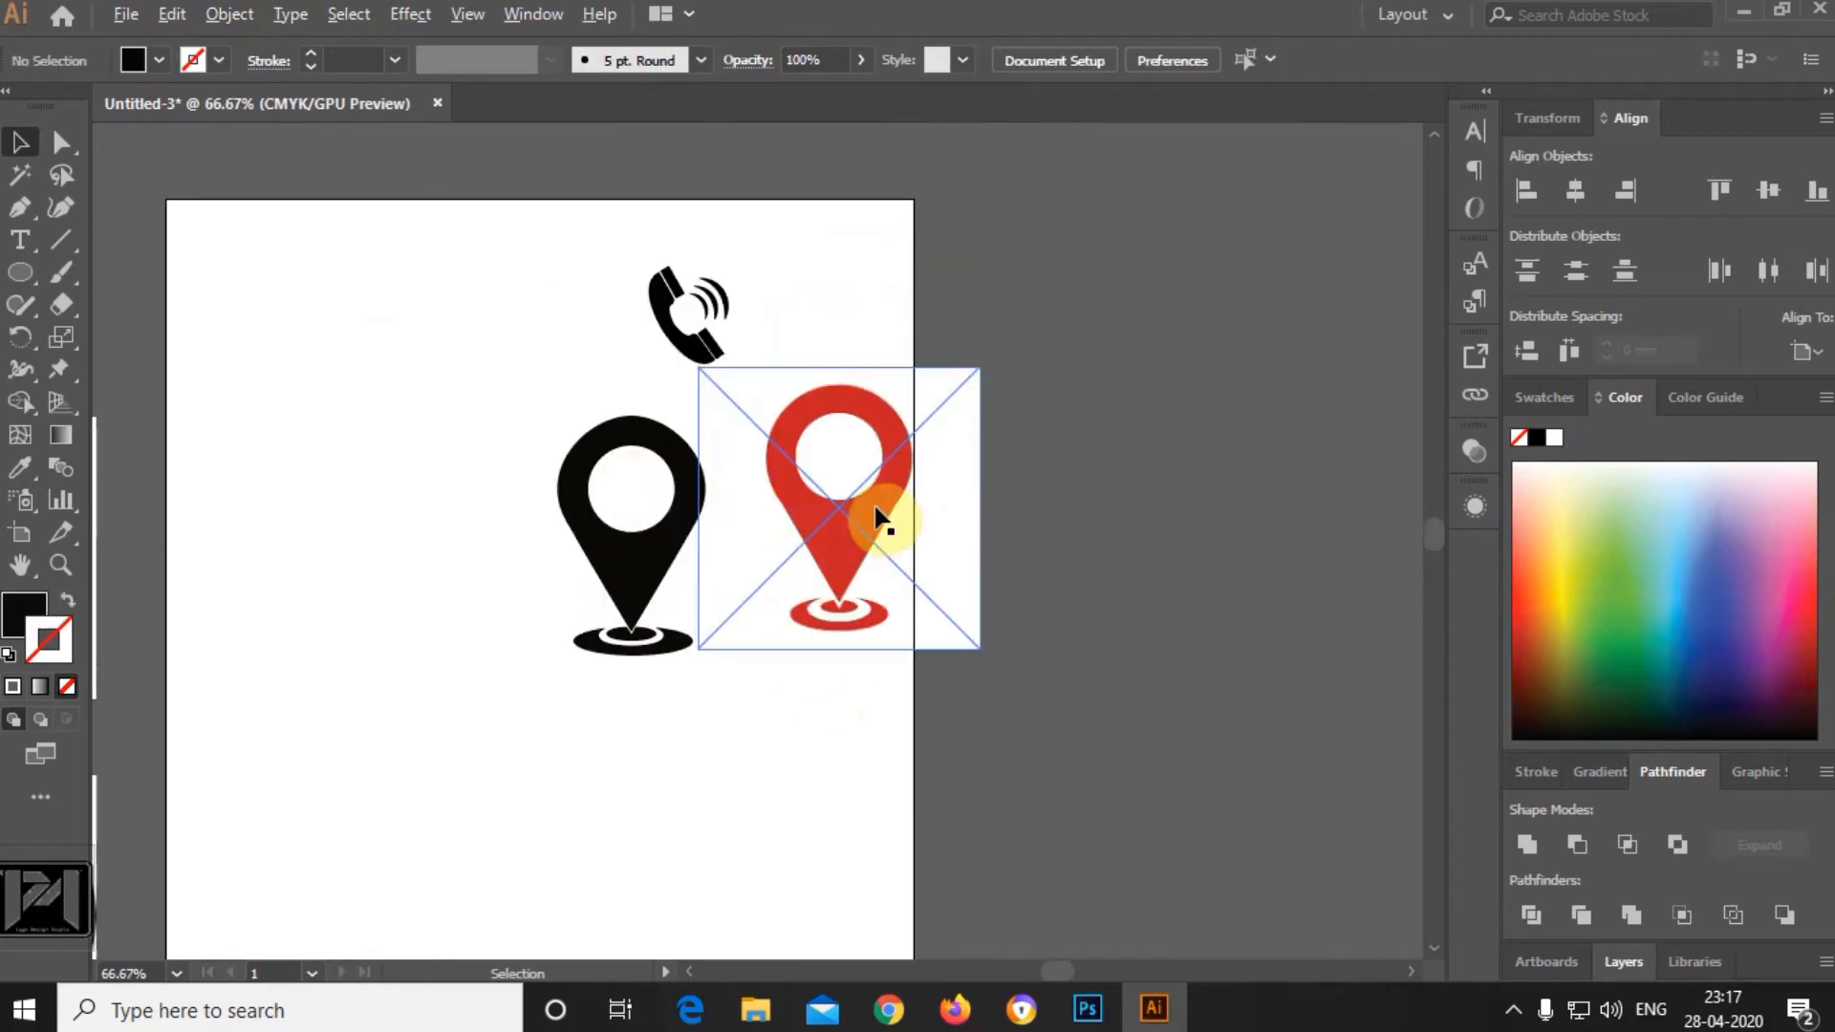
key("Delete")
Group all parts of the black location pin, shrink the group and place it beside the call icon.
left_click_drag(512, 409, 799, 736)
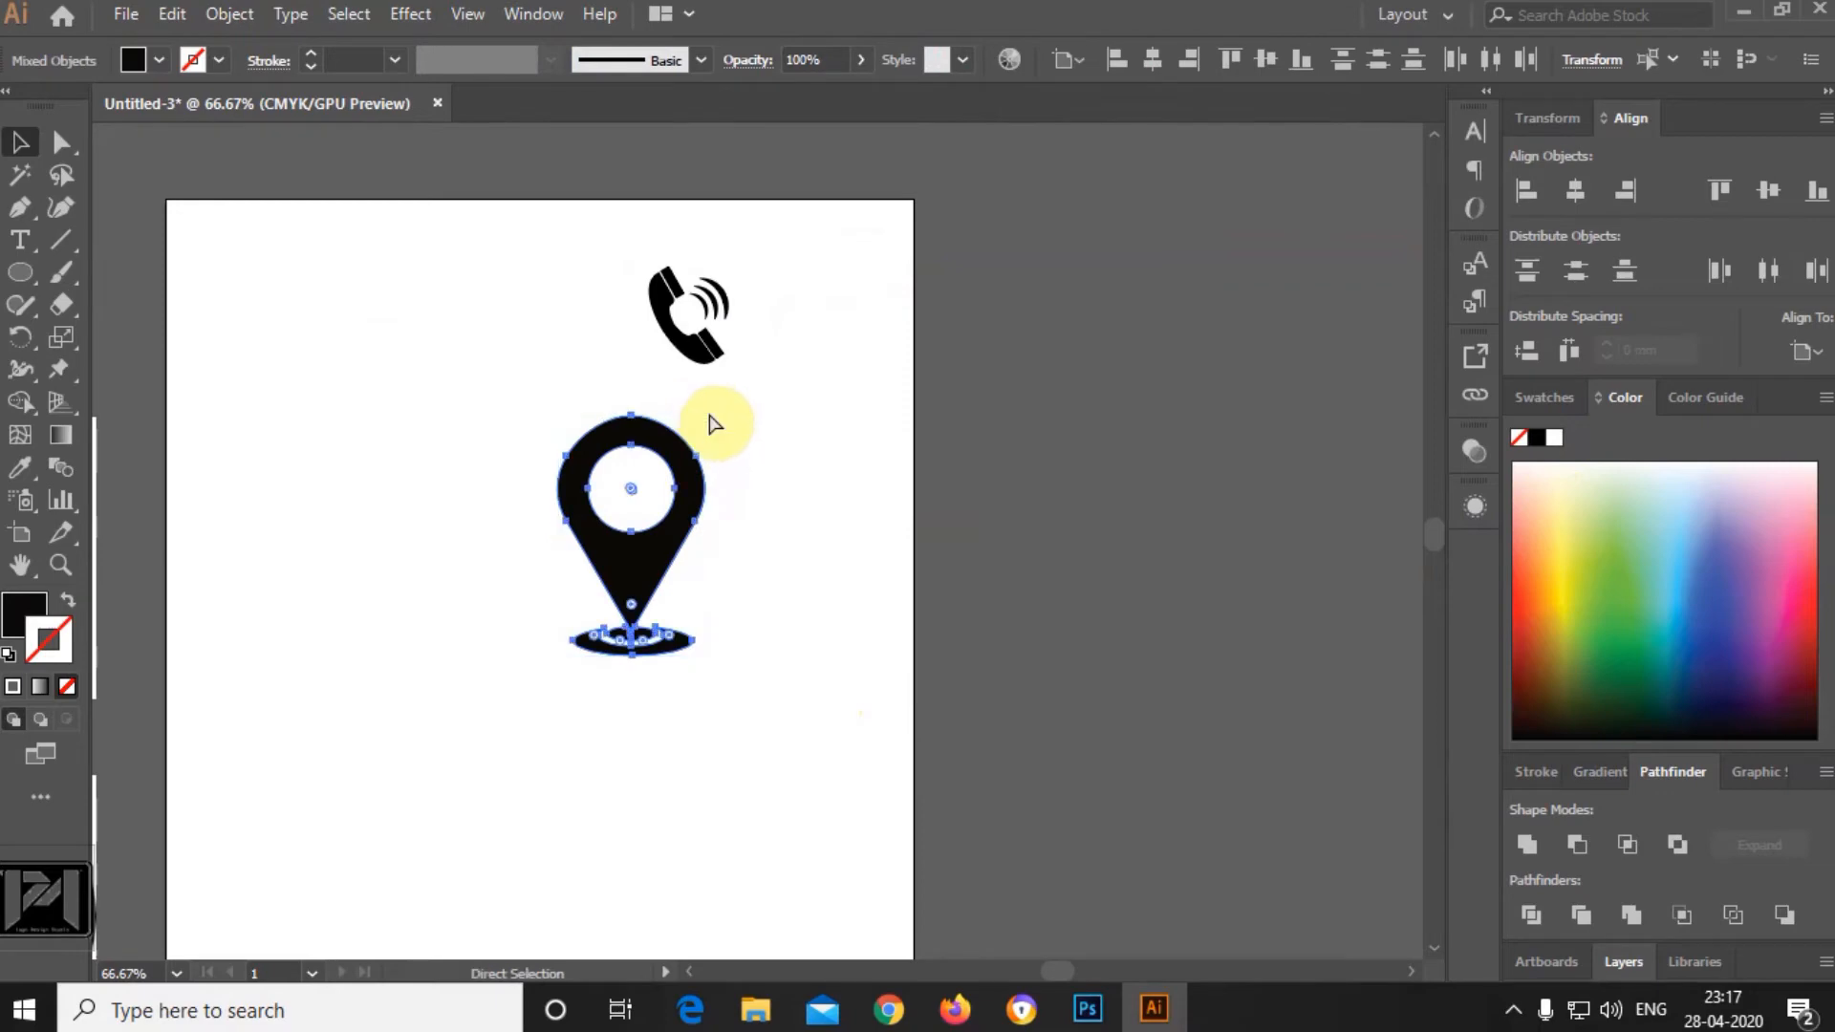
key("ctrl+g")
left_click_drag(705, 420, 651, 499)
left_click_drag(613, 588, 577, 329)
Move the WhatsApp reference image onto the artboard below the finished icons.
key("ctrl+minus")
left_click(851, 585)
left_click_drag(306, 626, 669, 682)
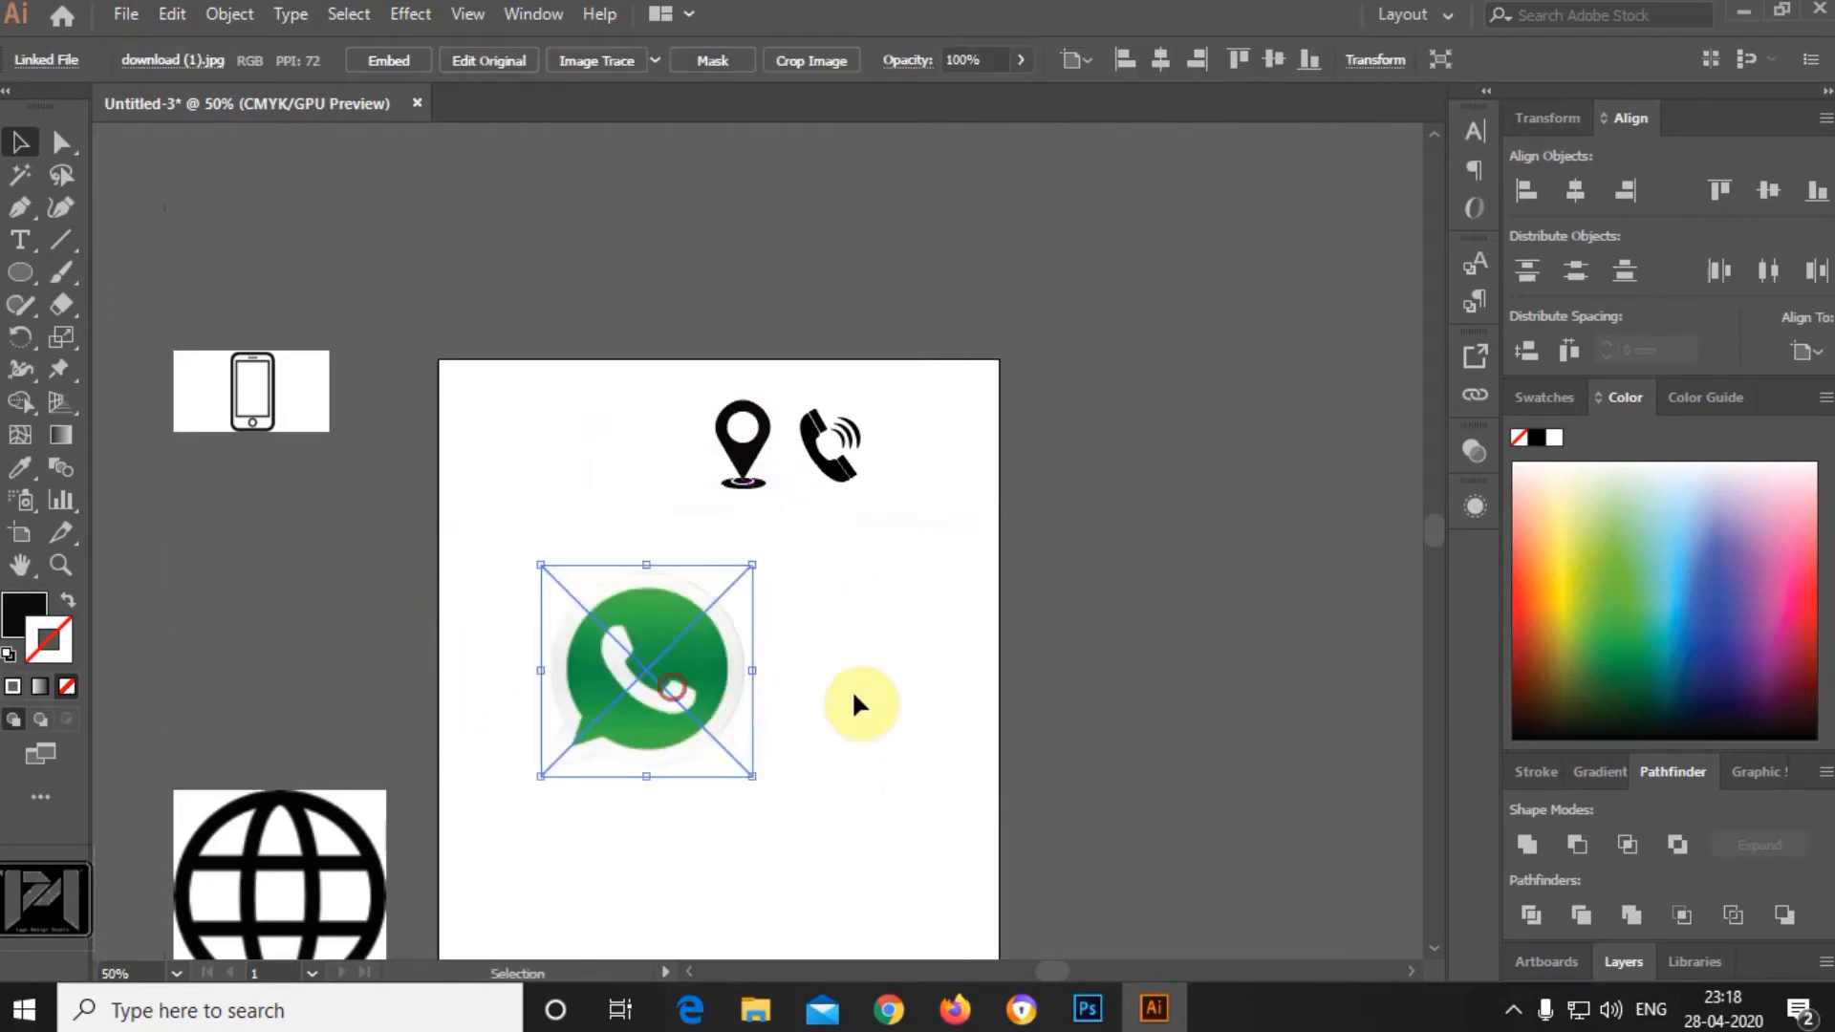
left_click(852, 690)
Draw a black circle about 60.45 mm in diameter and position it over the WhatsApp reference's green circle.
scroll(872, 679, "up", 2)
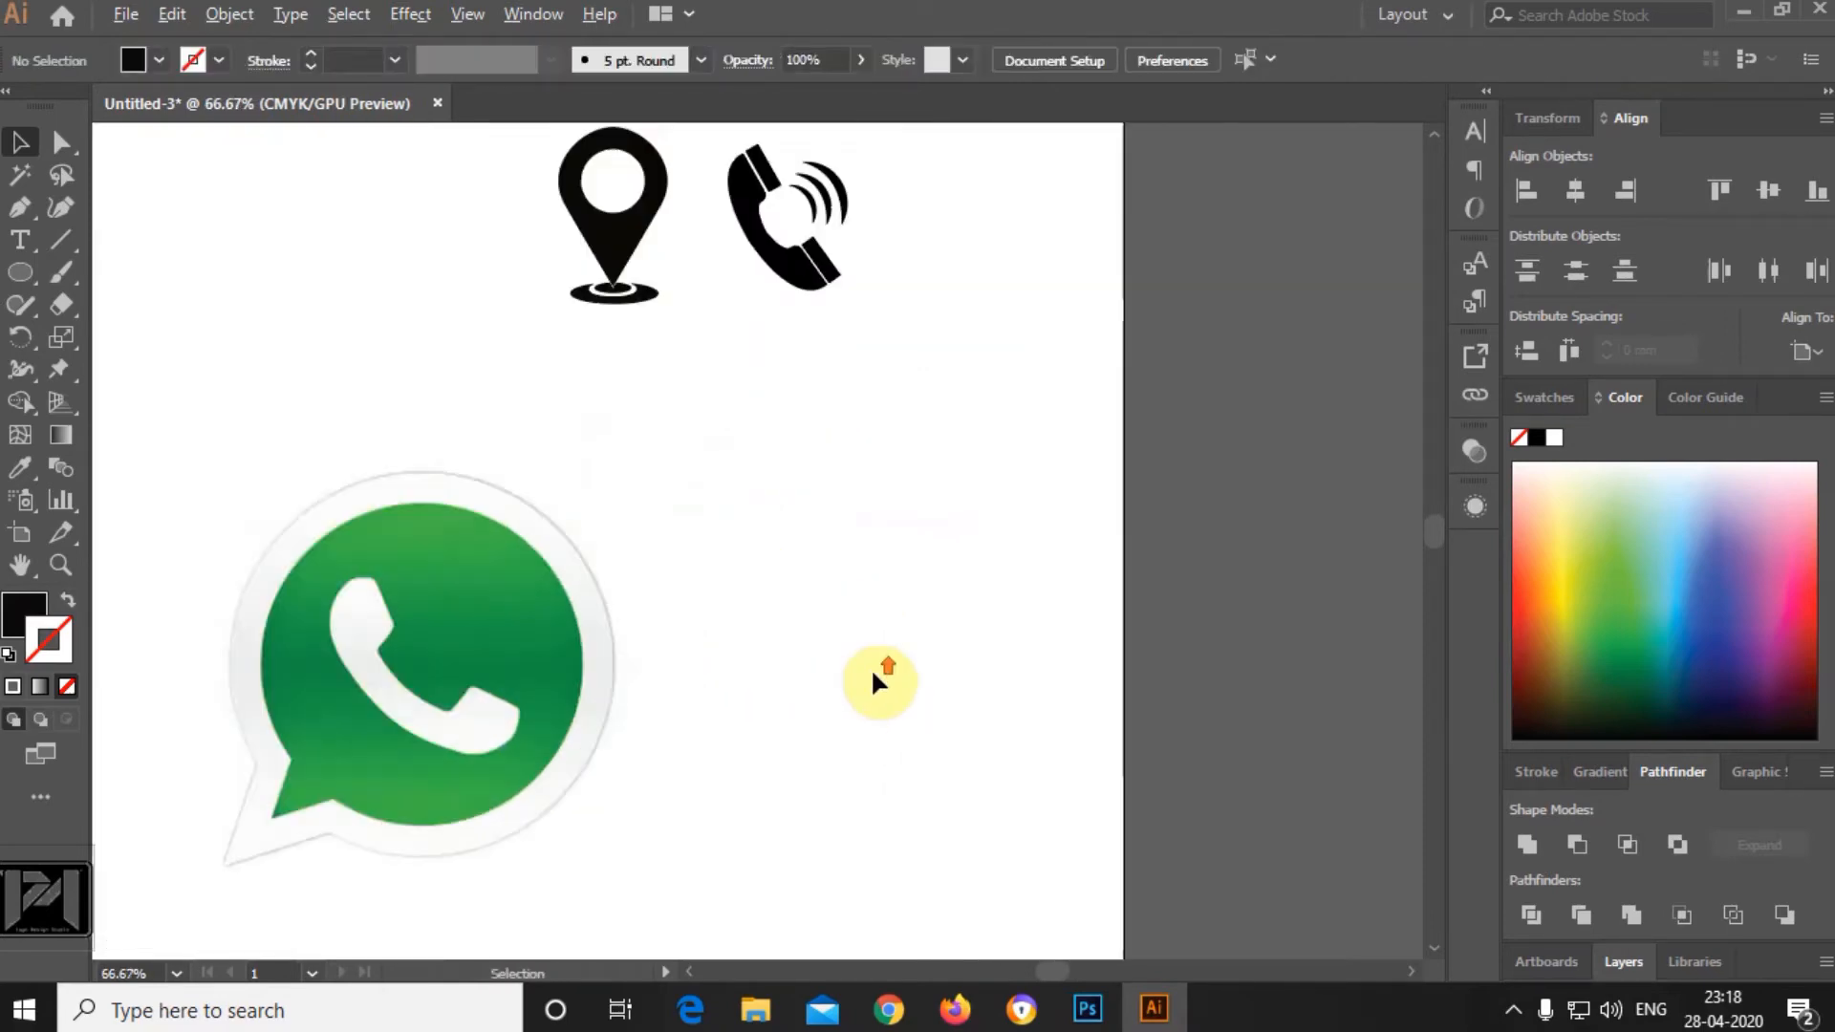
scroll(843, 648, "down", 1)
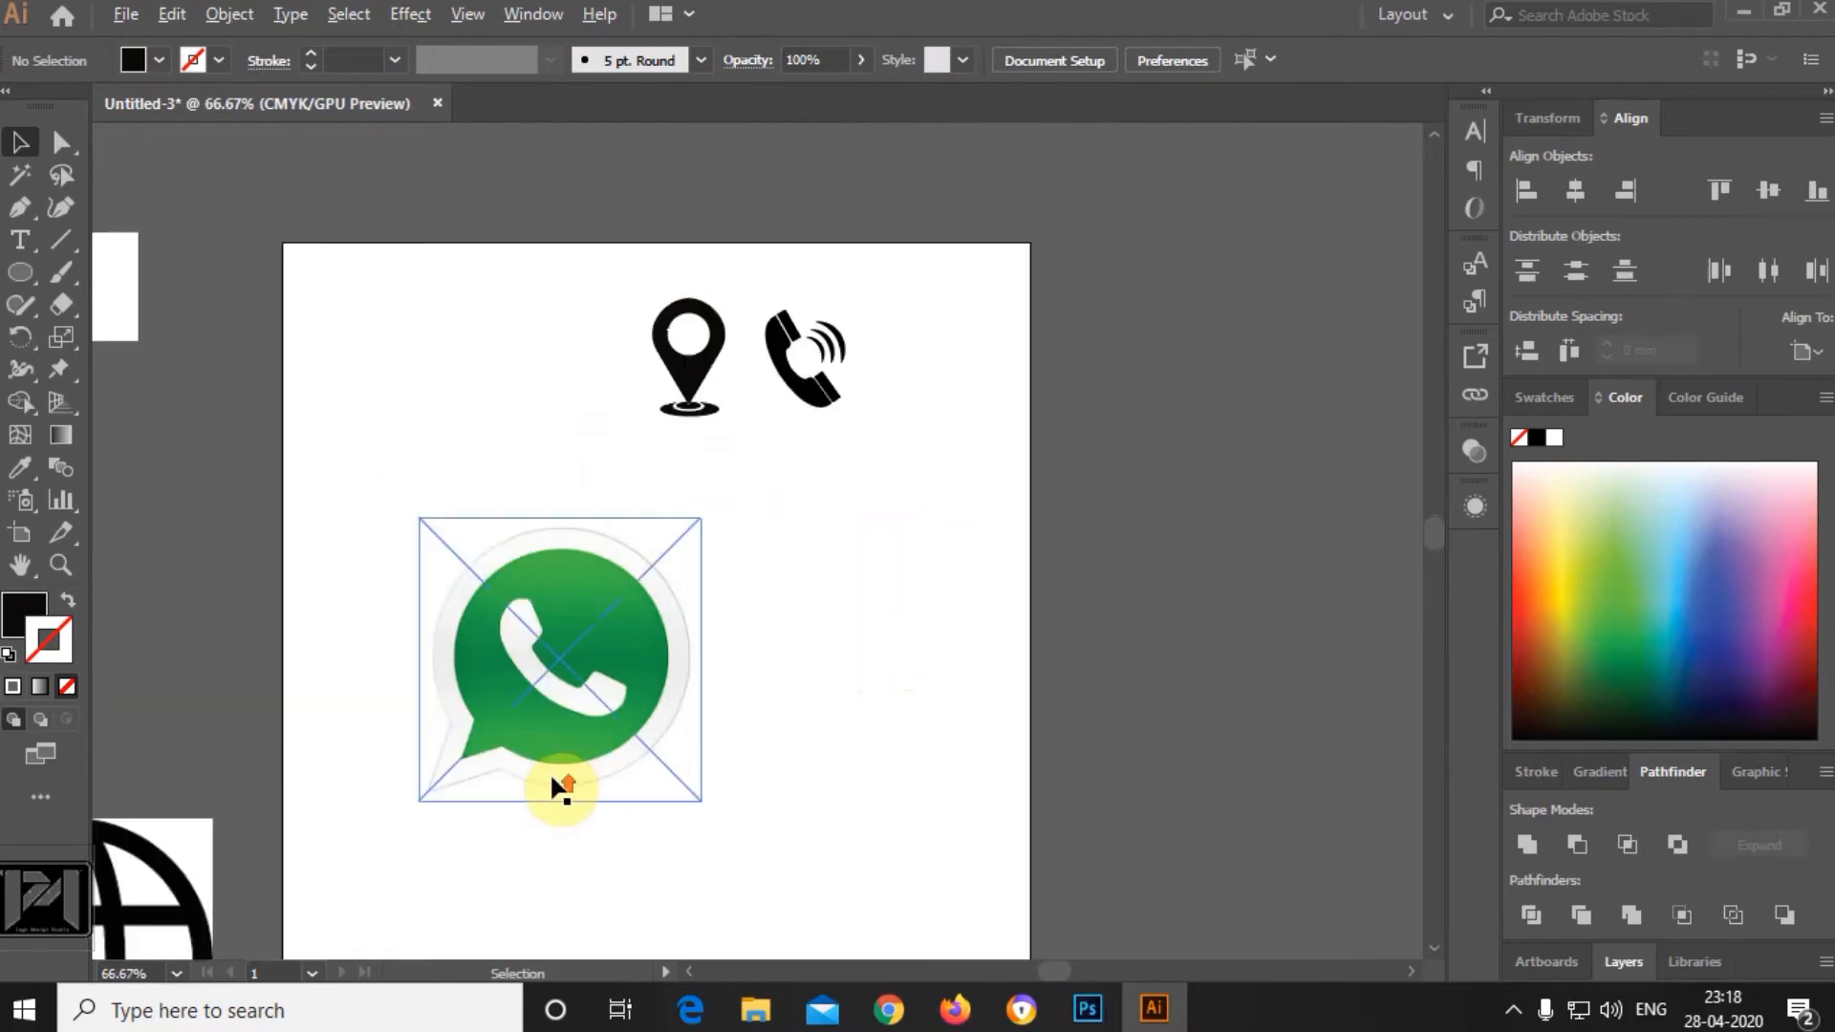
scroll(561, 787, "up", 1)
left_click(26, 280)
left_click_drag(443, 498, 764, 782)
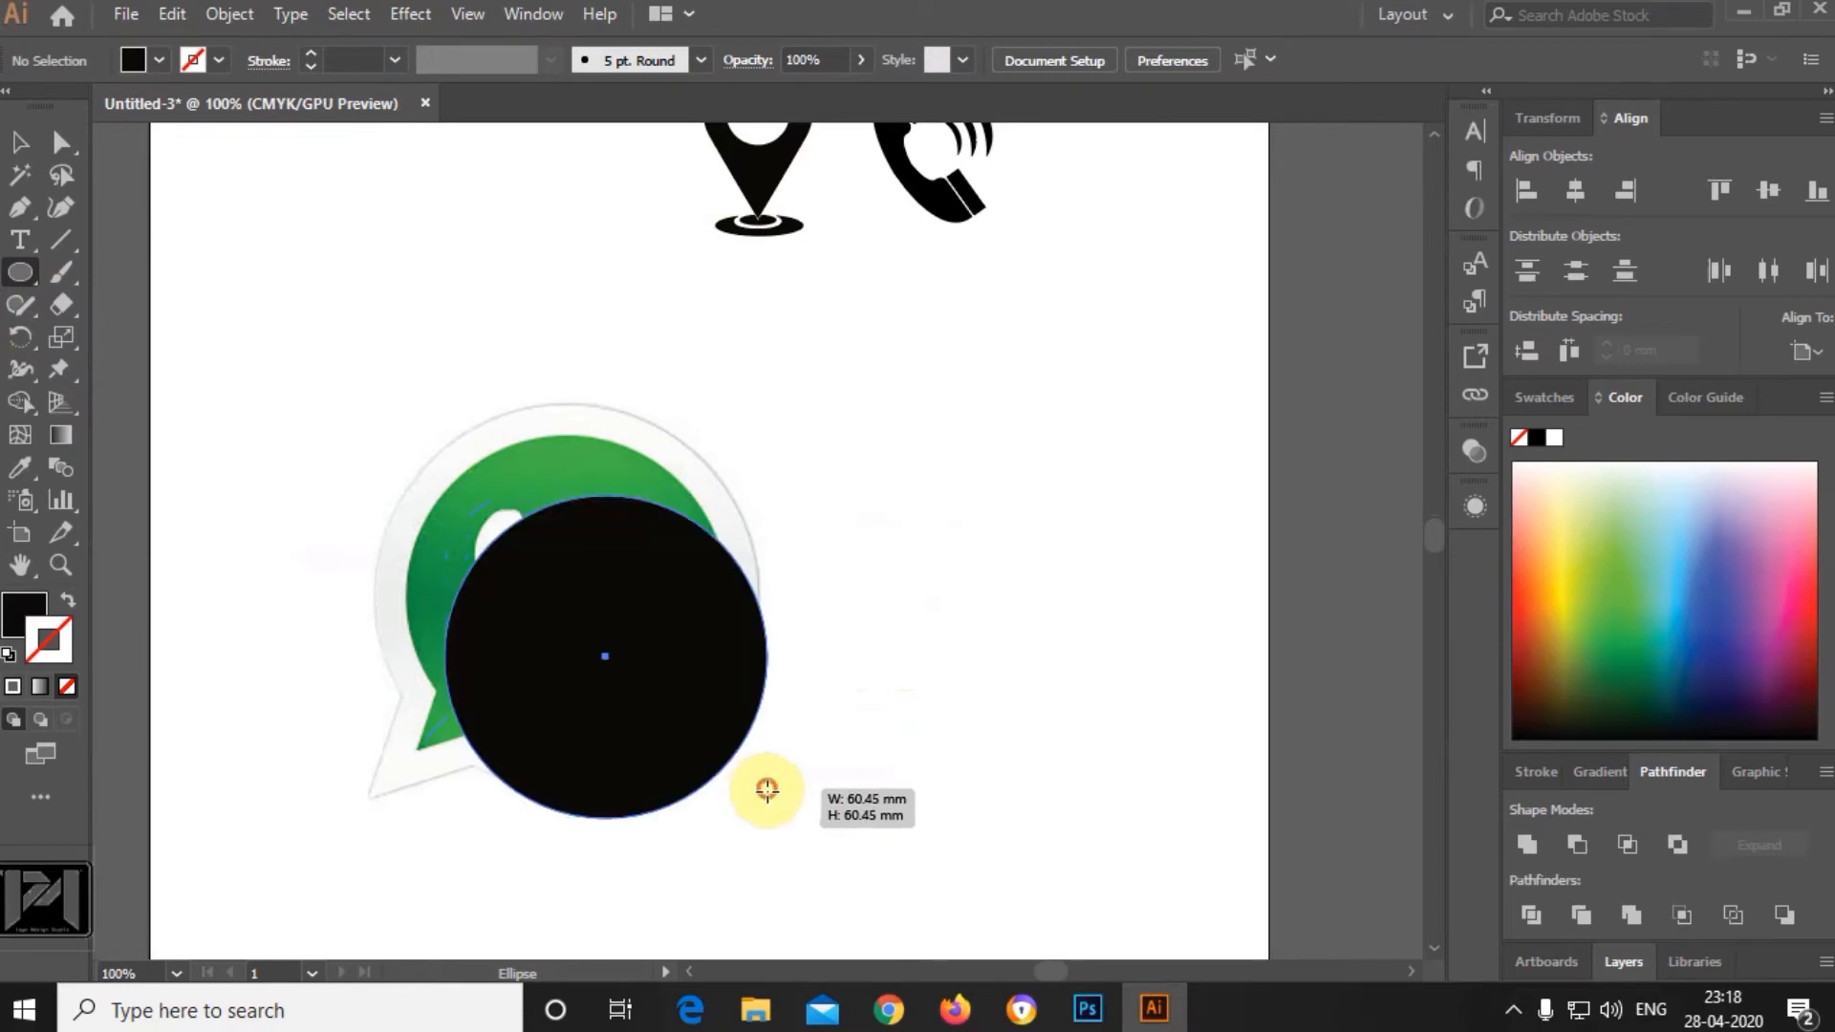
left_click(60, 157)
left_click_drag(599, 668, 668, 615)
left_click(951, 674)
Add anchor points on the circle's lower-left edge where the speech bubble's tail meets it.
scroll(583, 702, "up", 2)
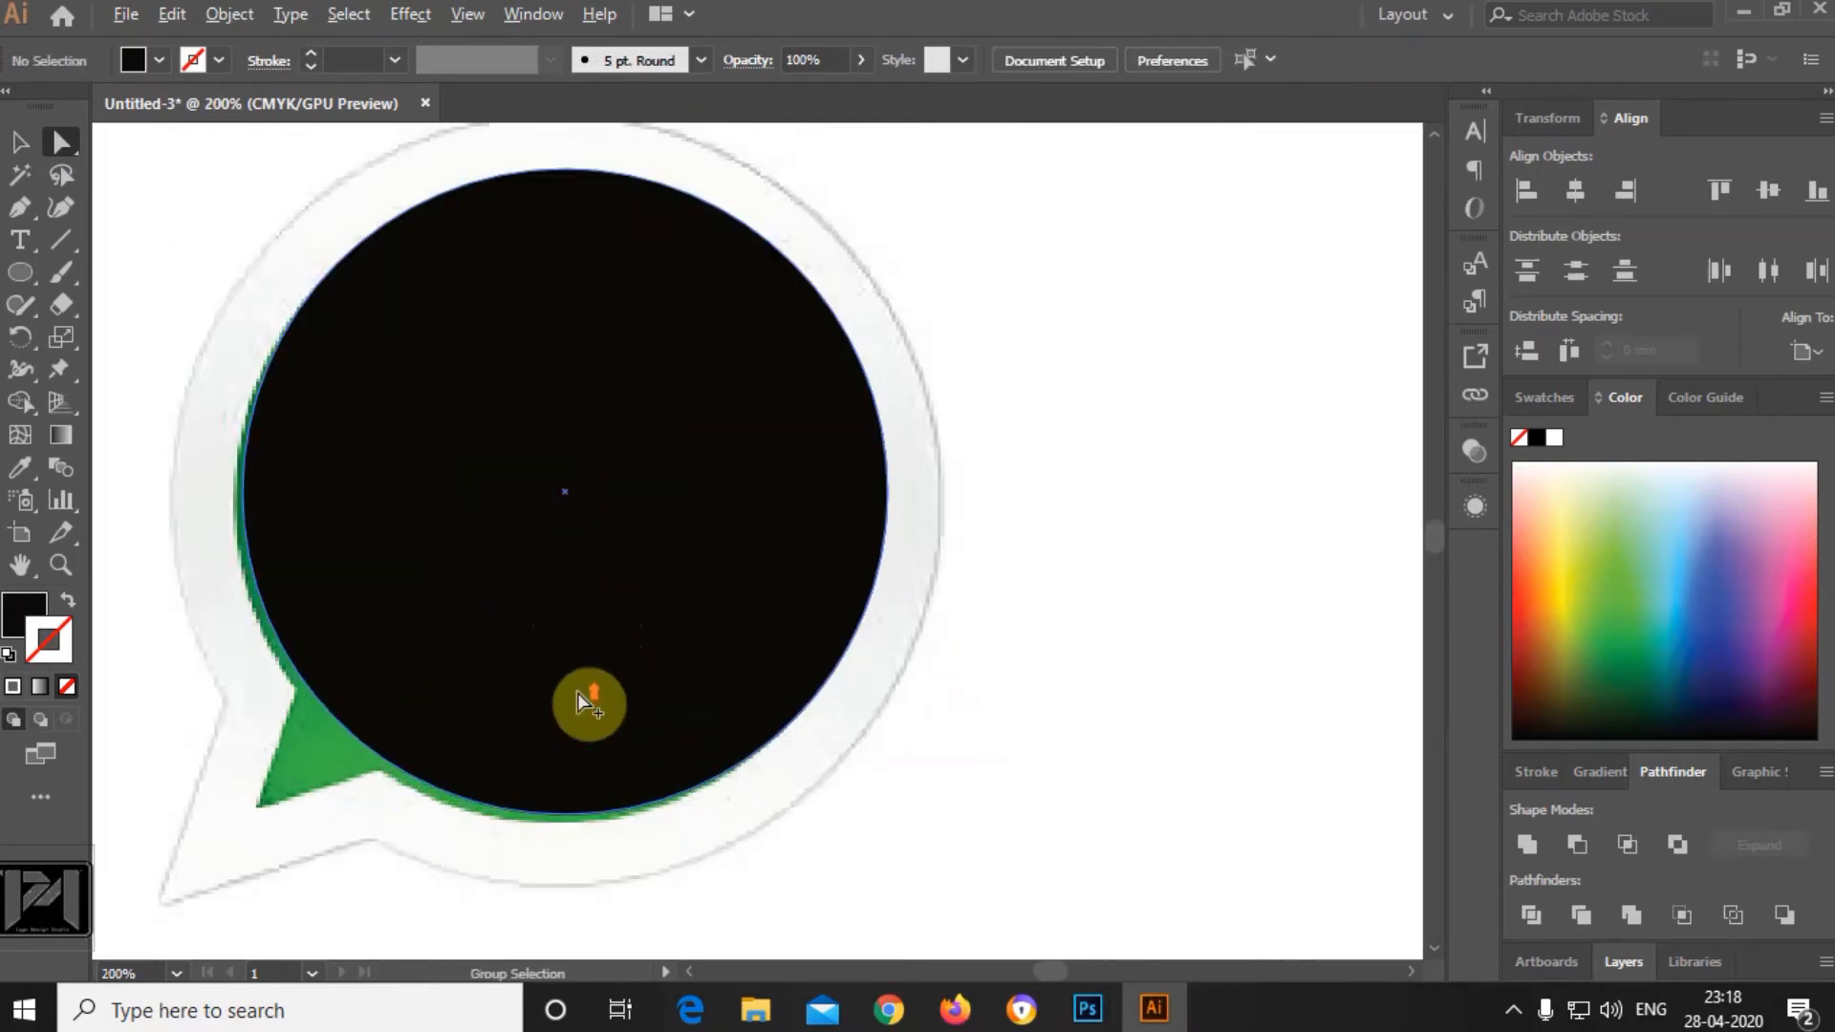
left_click(463, 430)
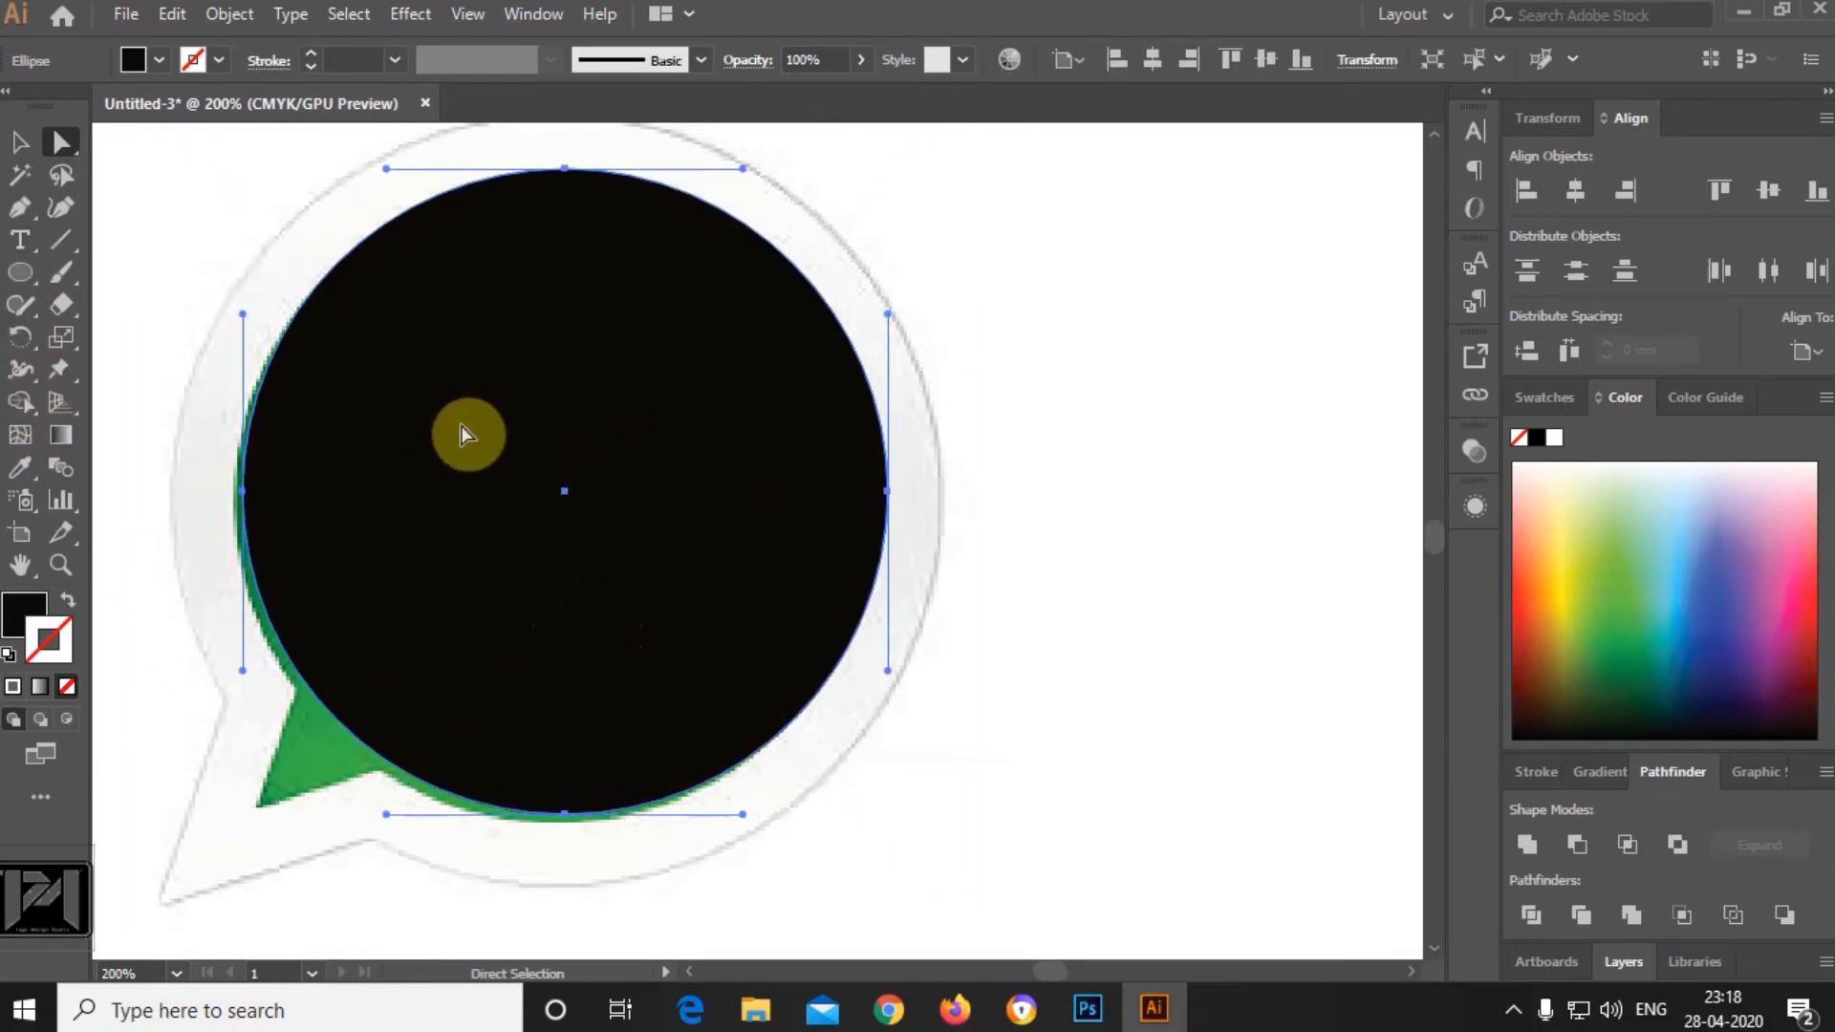
left_click(22, 208)
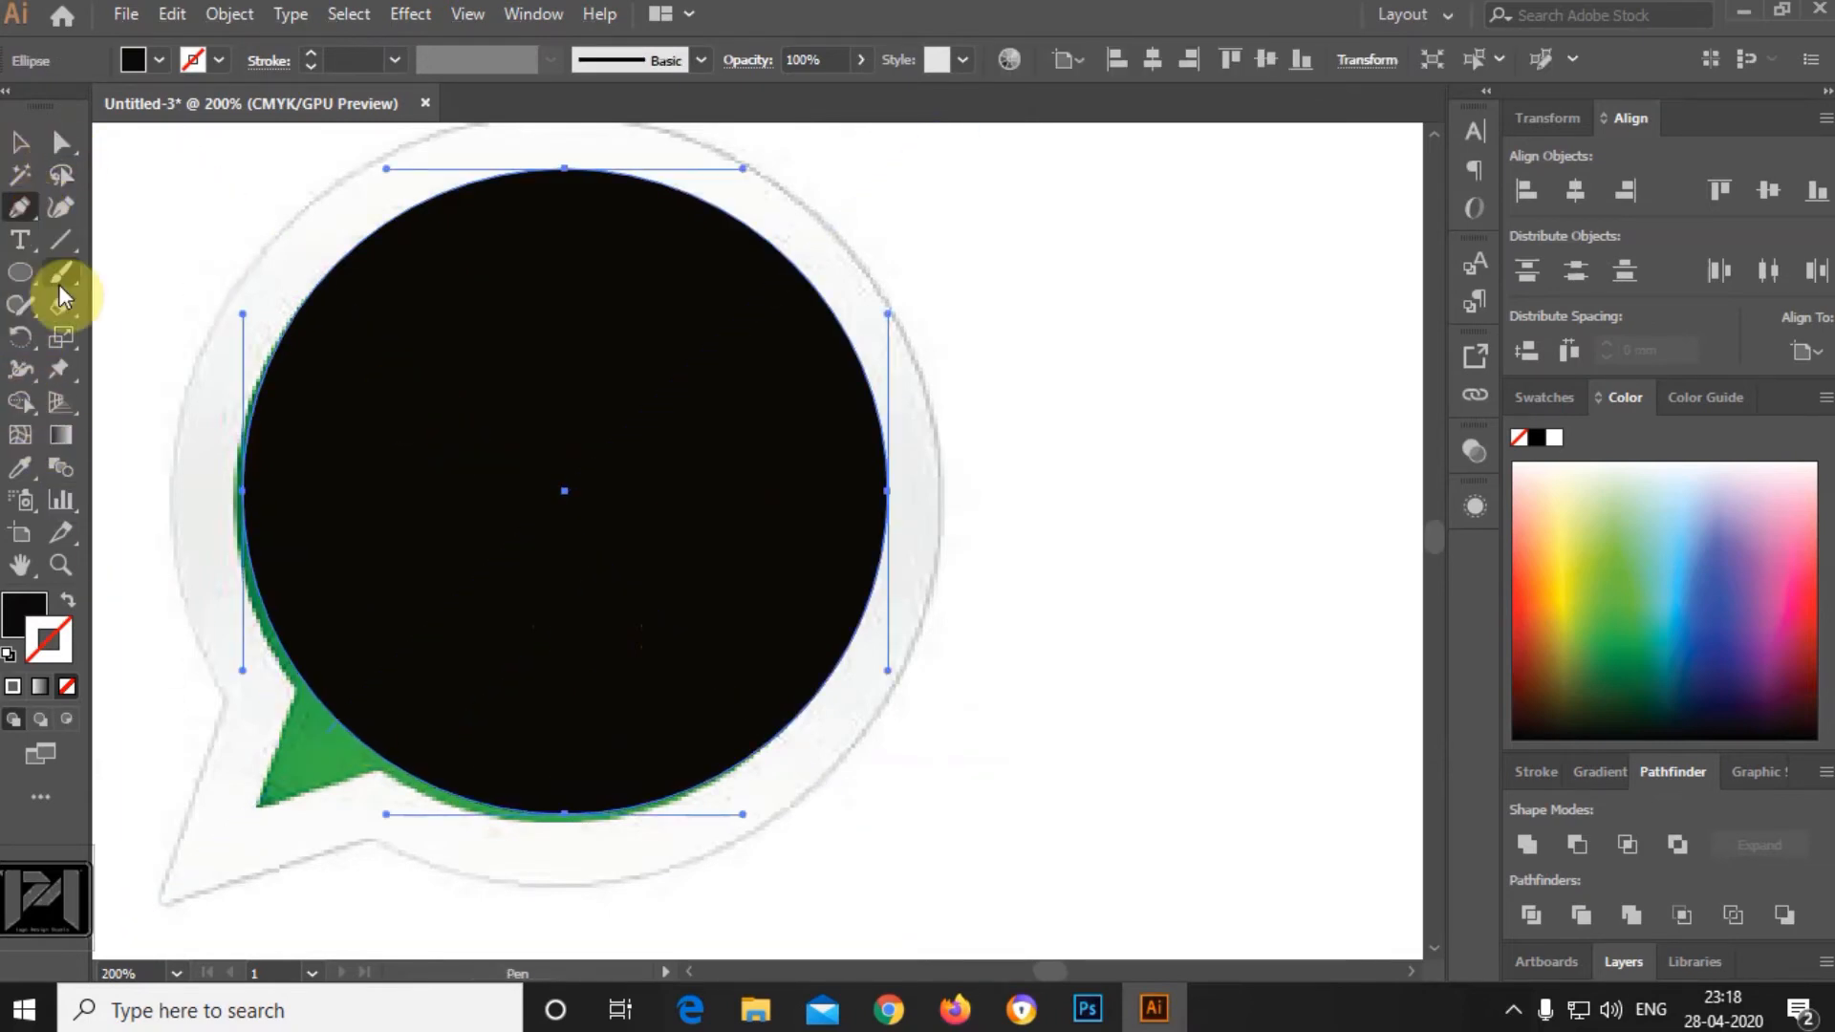
left_click(306, 681)
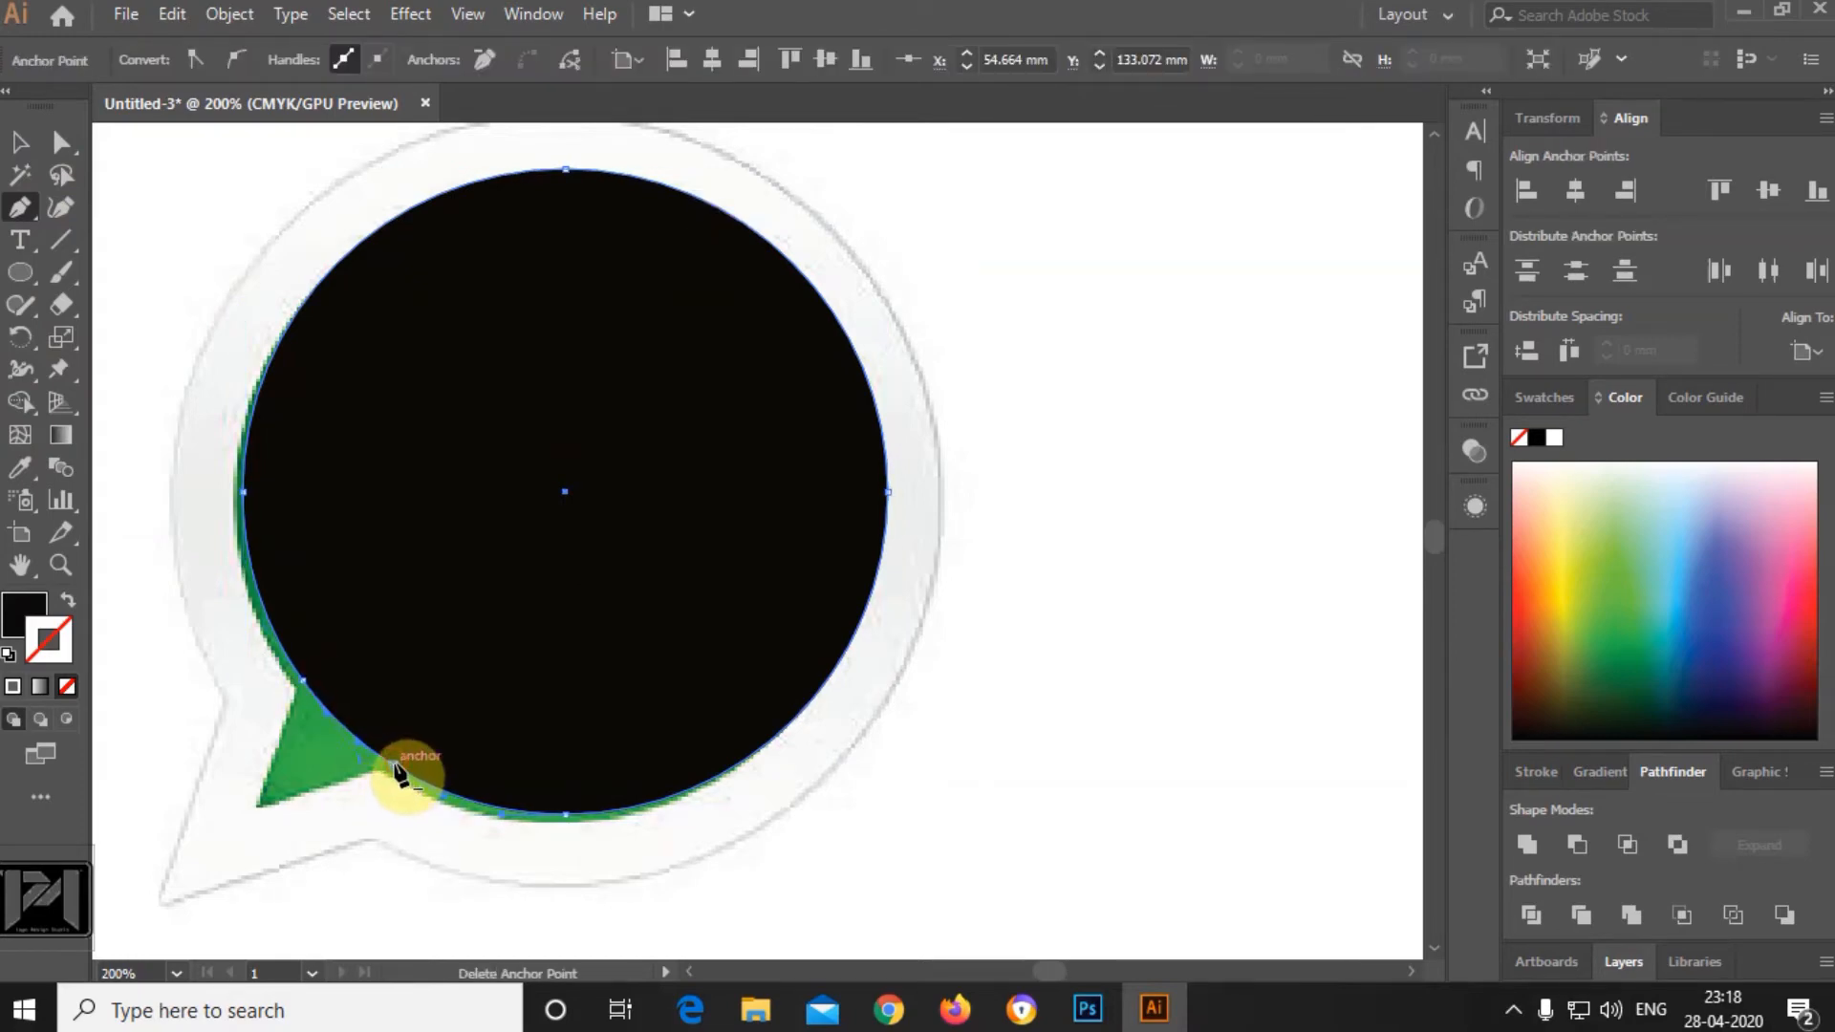
left_click(397, 766)
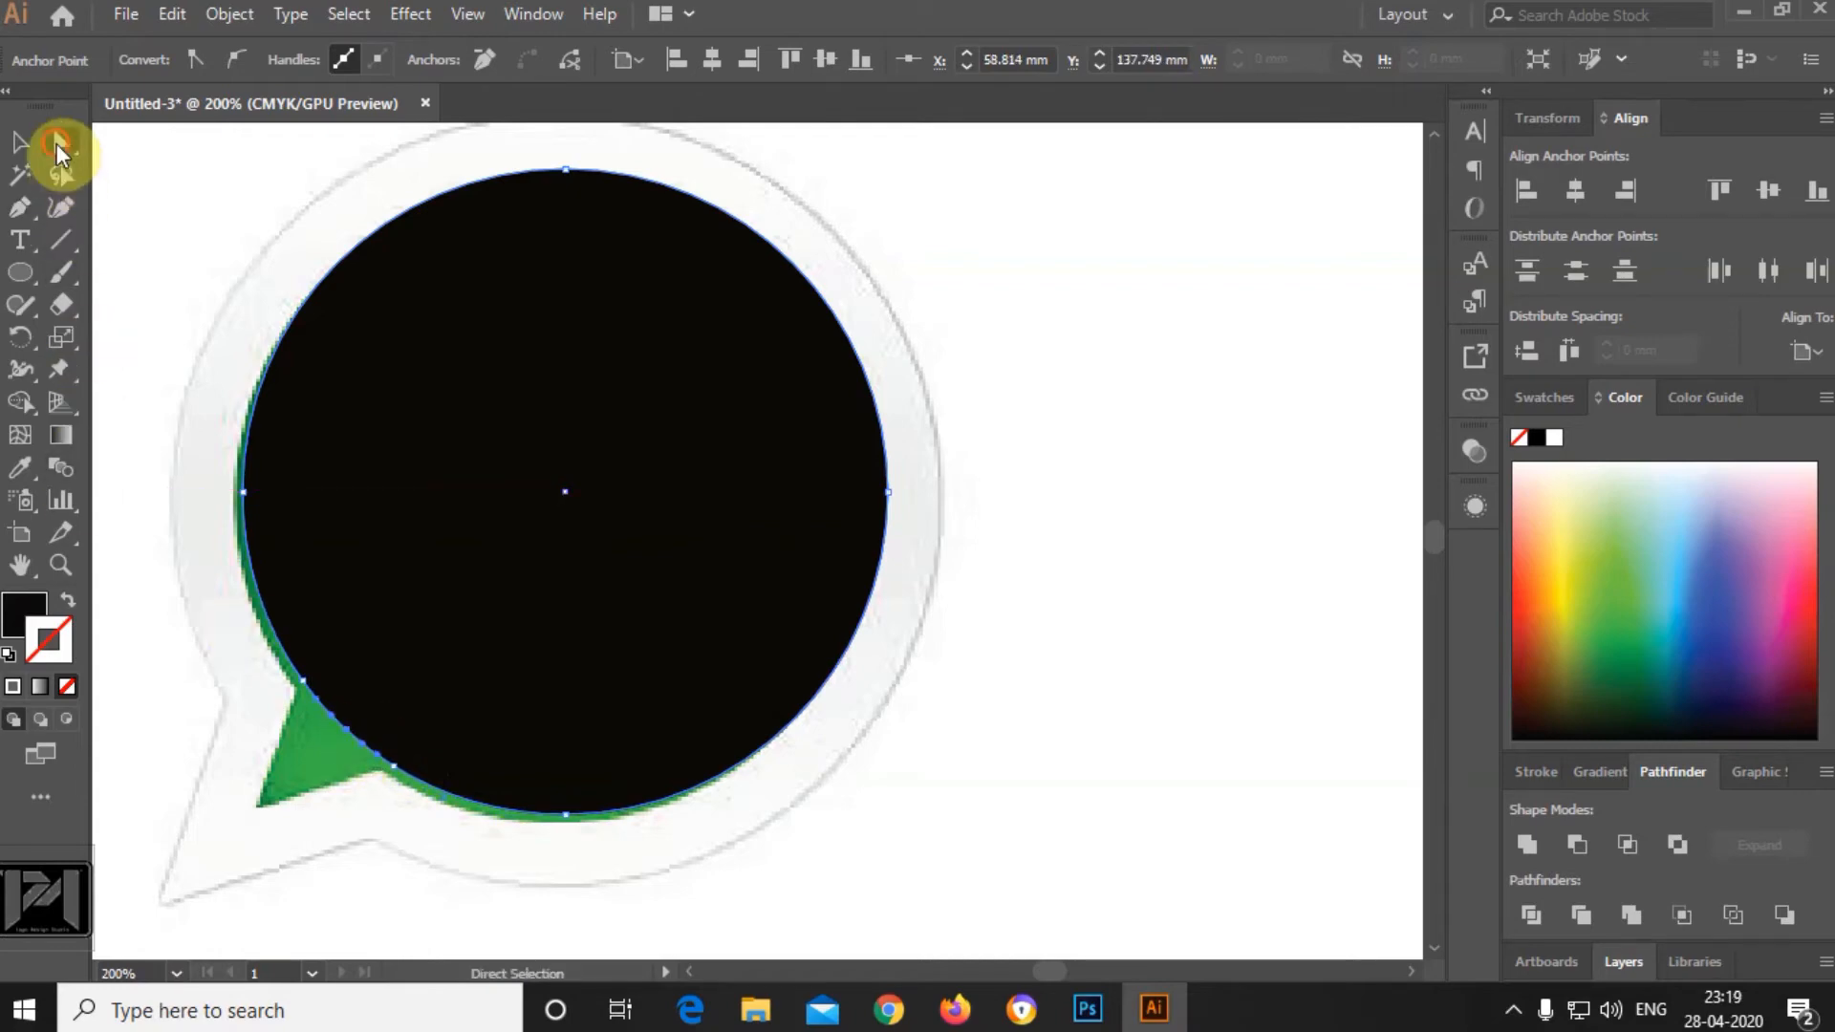
Pull the anchor between the tail joints out to the reference's tail tip and convert it to a corner.
left_click(59, 145)
left_click(346, 733)
left_click_drag(346, 732, 260, 799)
left_click(194, 58)
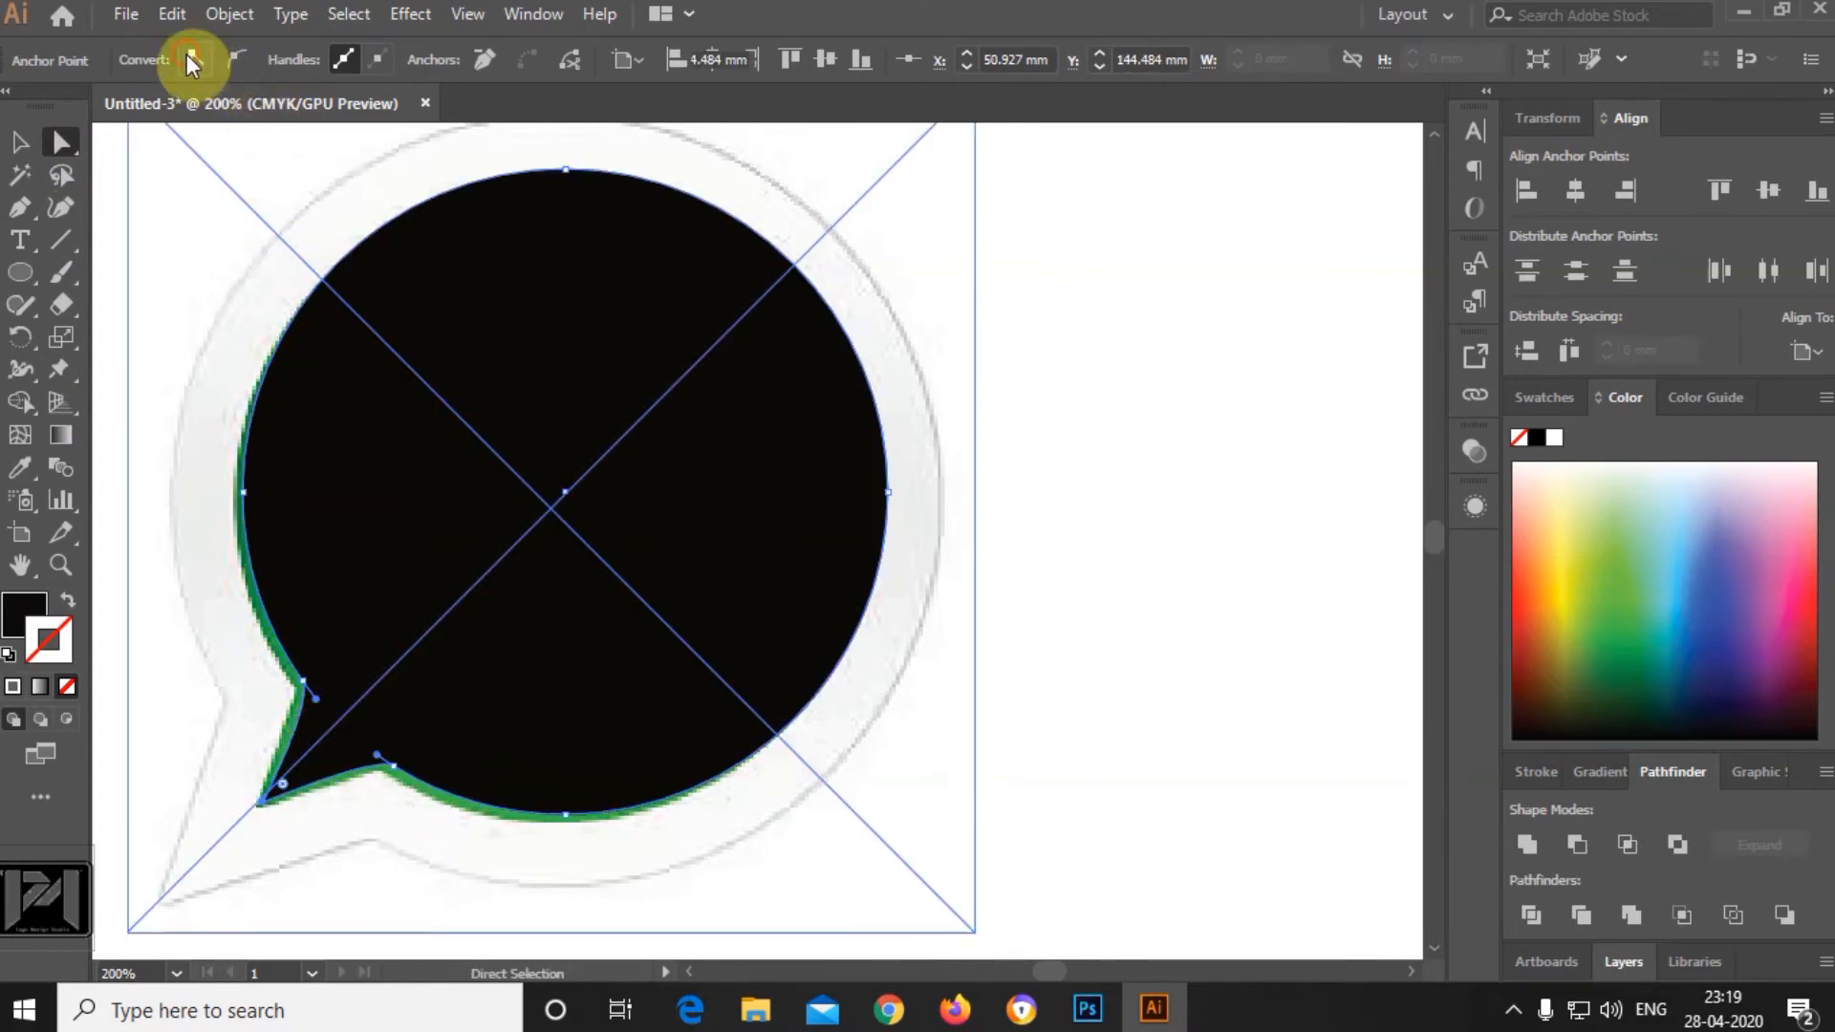
left_click(376, 825)
Convert the anchor at the tail's lower-right joint with the circle to a corner point.
scroll(346, 736, "up", 3)
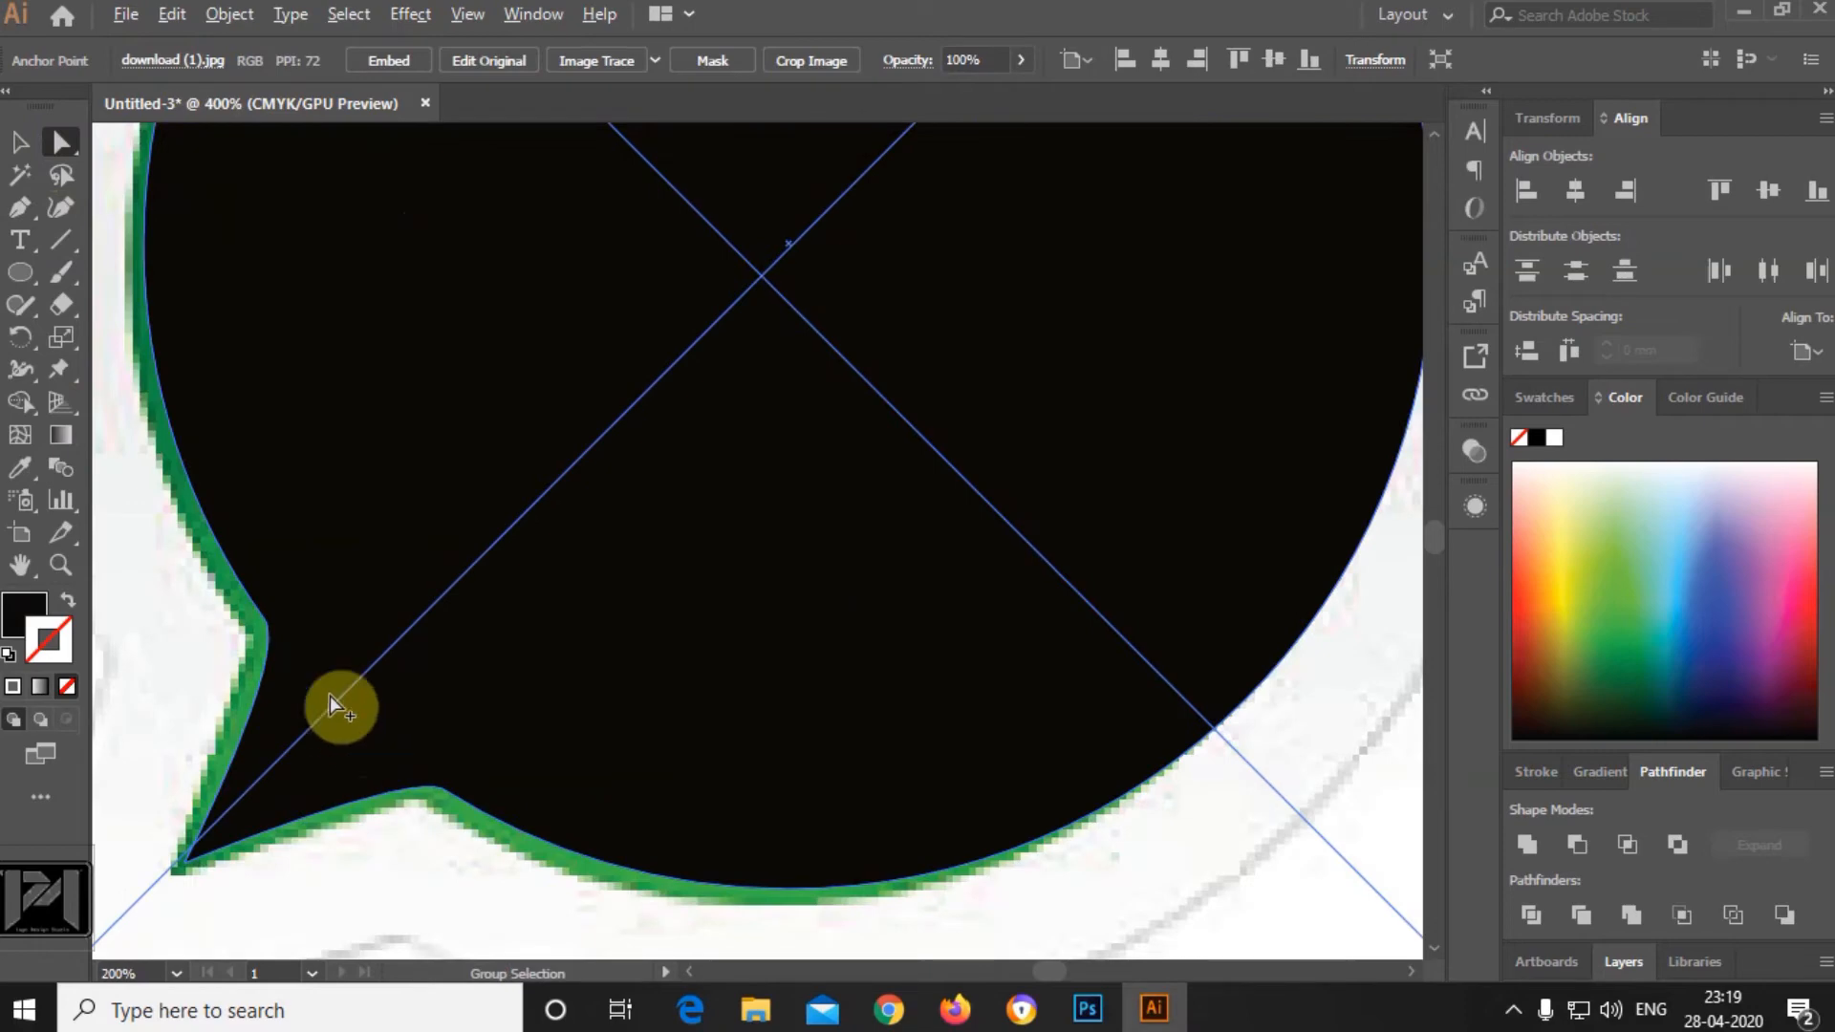
left_click(307, 647)
scroll(463, 671, "down", 3)
left_click(21, 144)
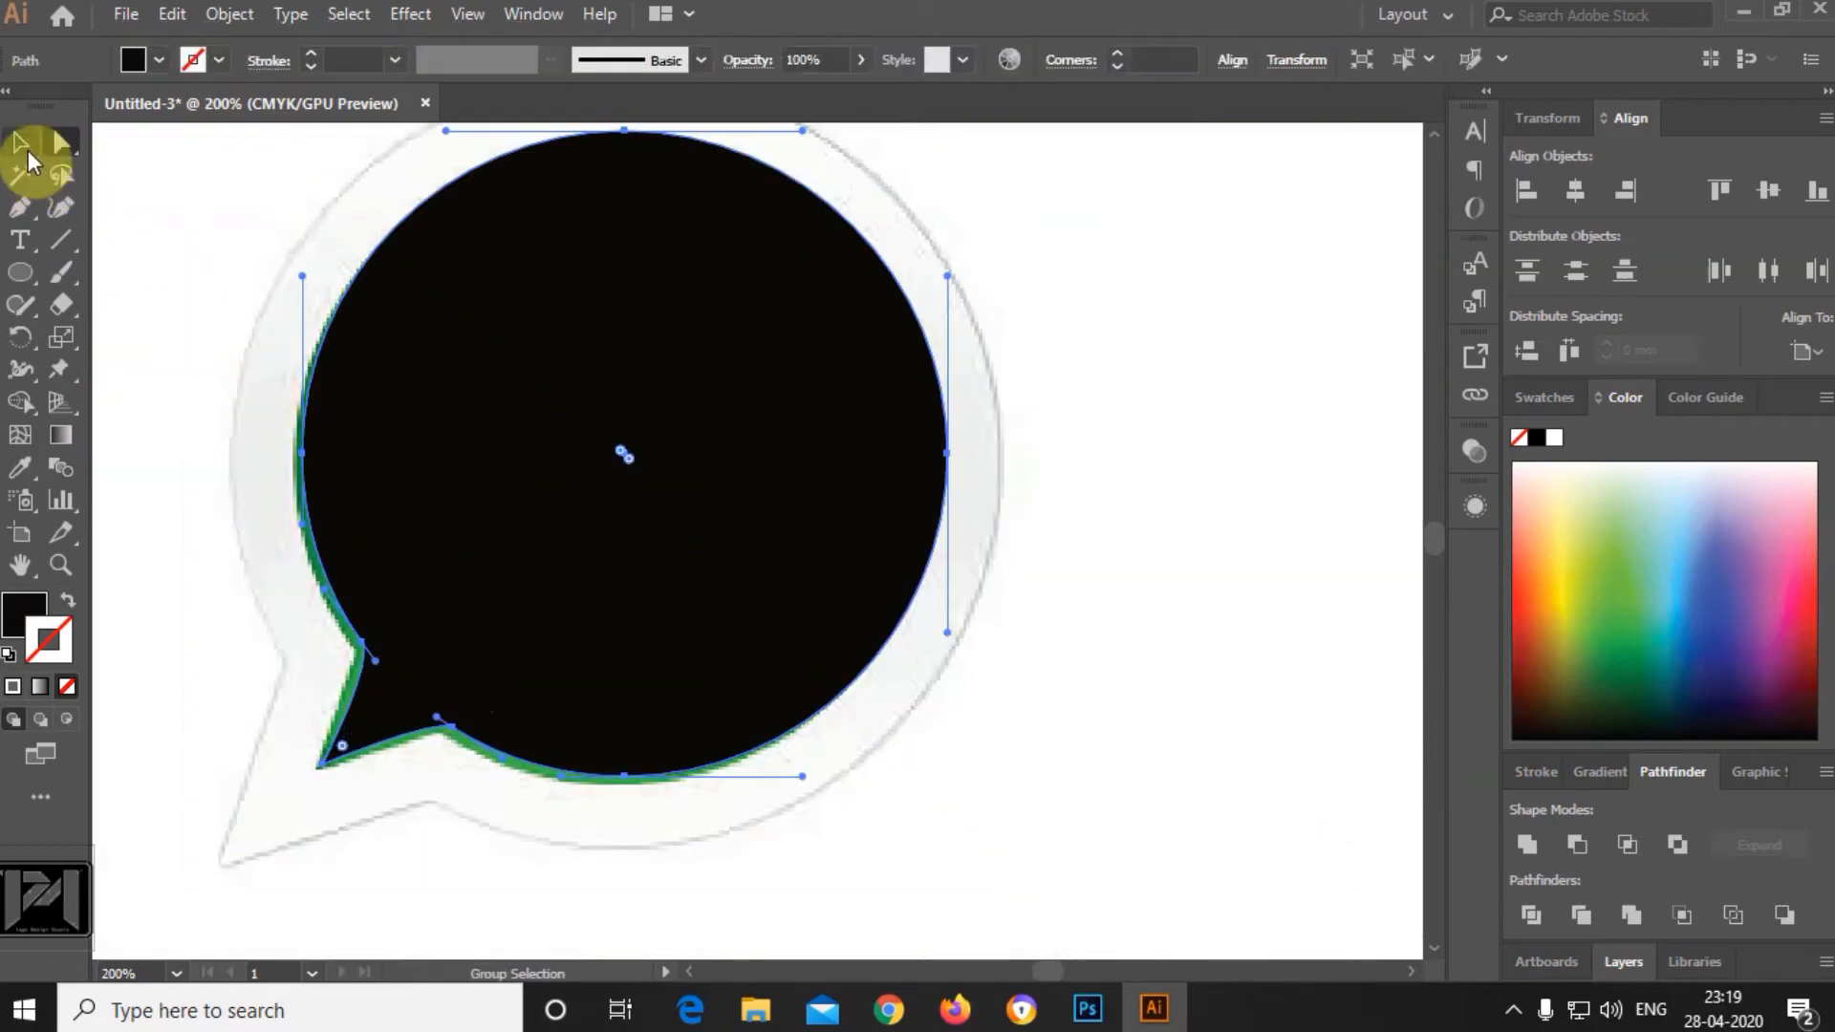
scroll(822, 660, "down", 2)
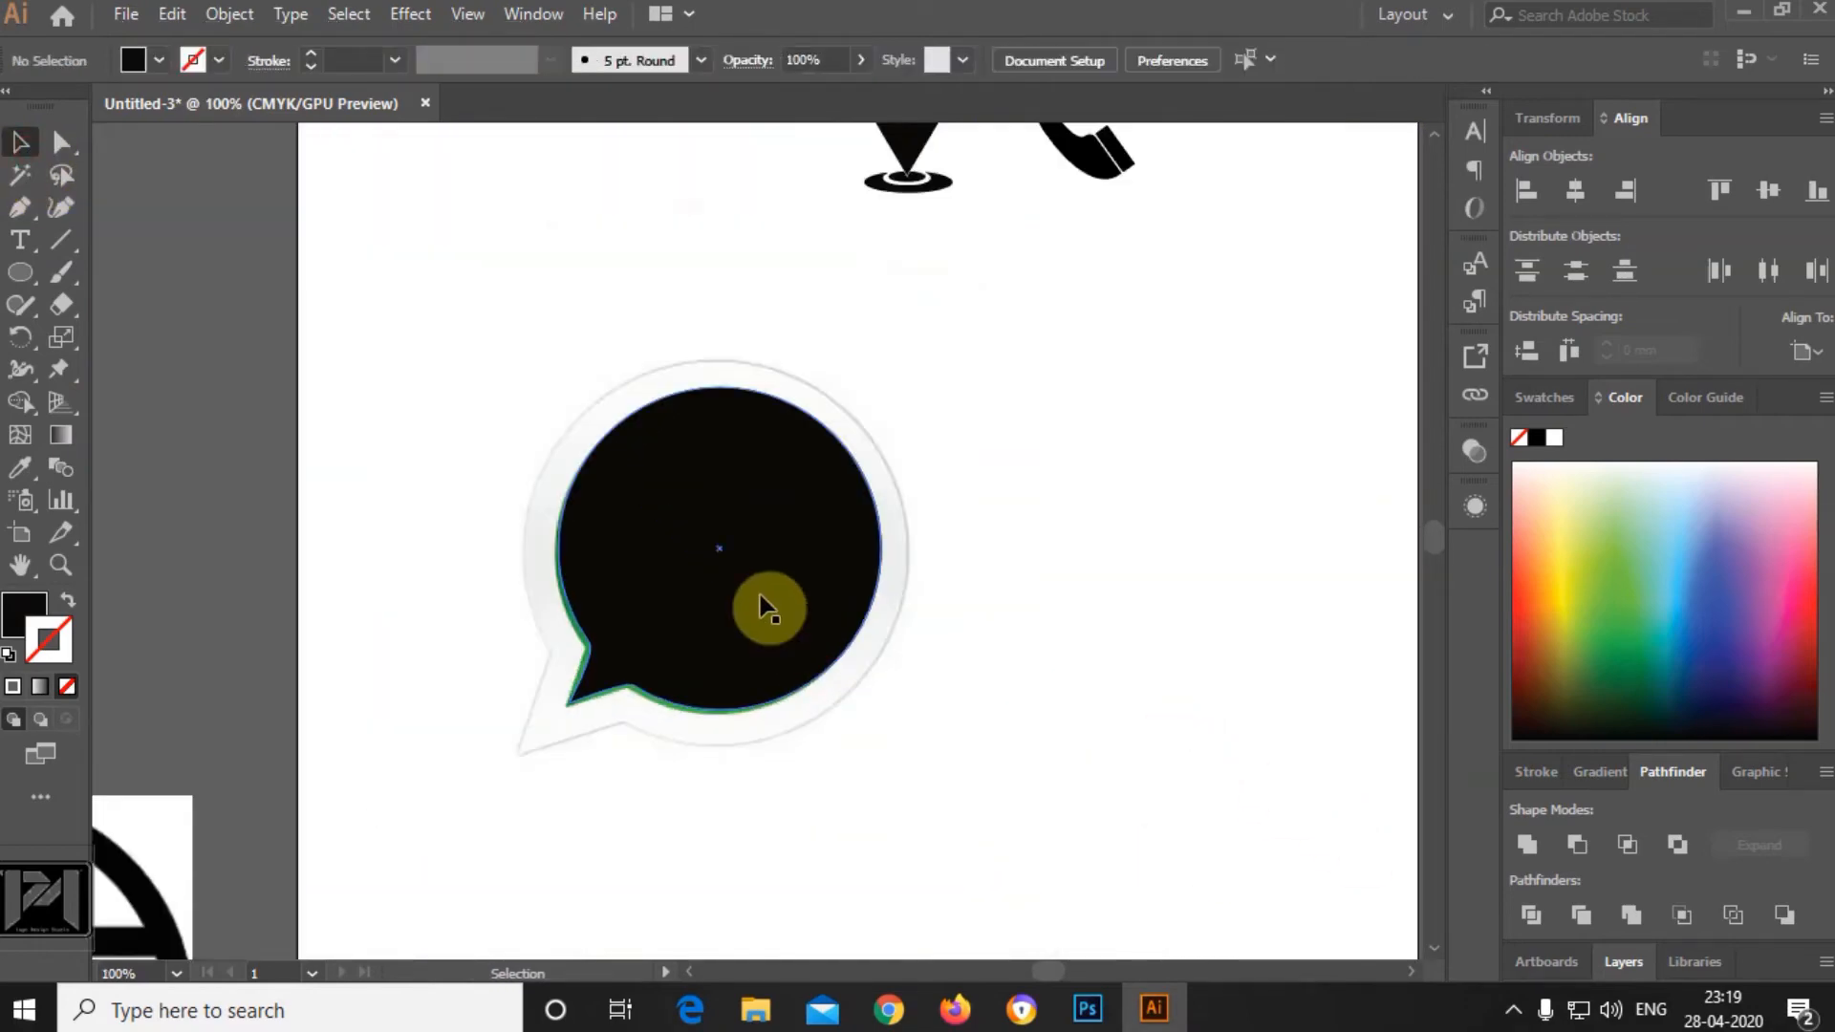
scroll(761, 602, "up", 3)
left_click(532, 806)
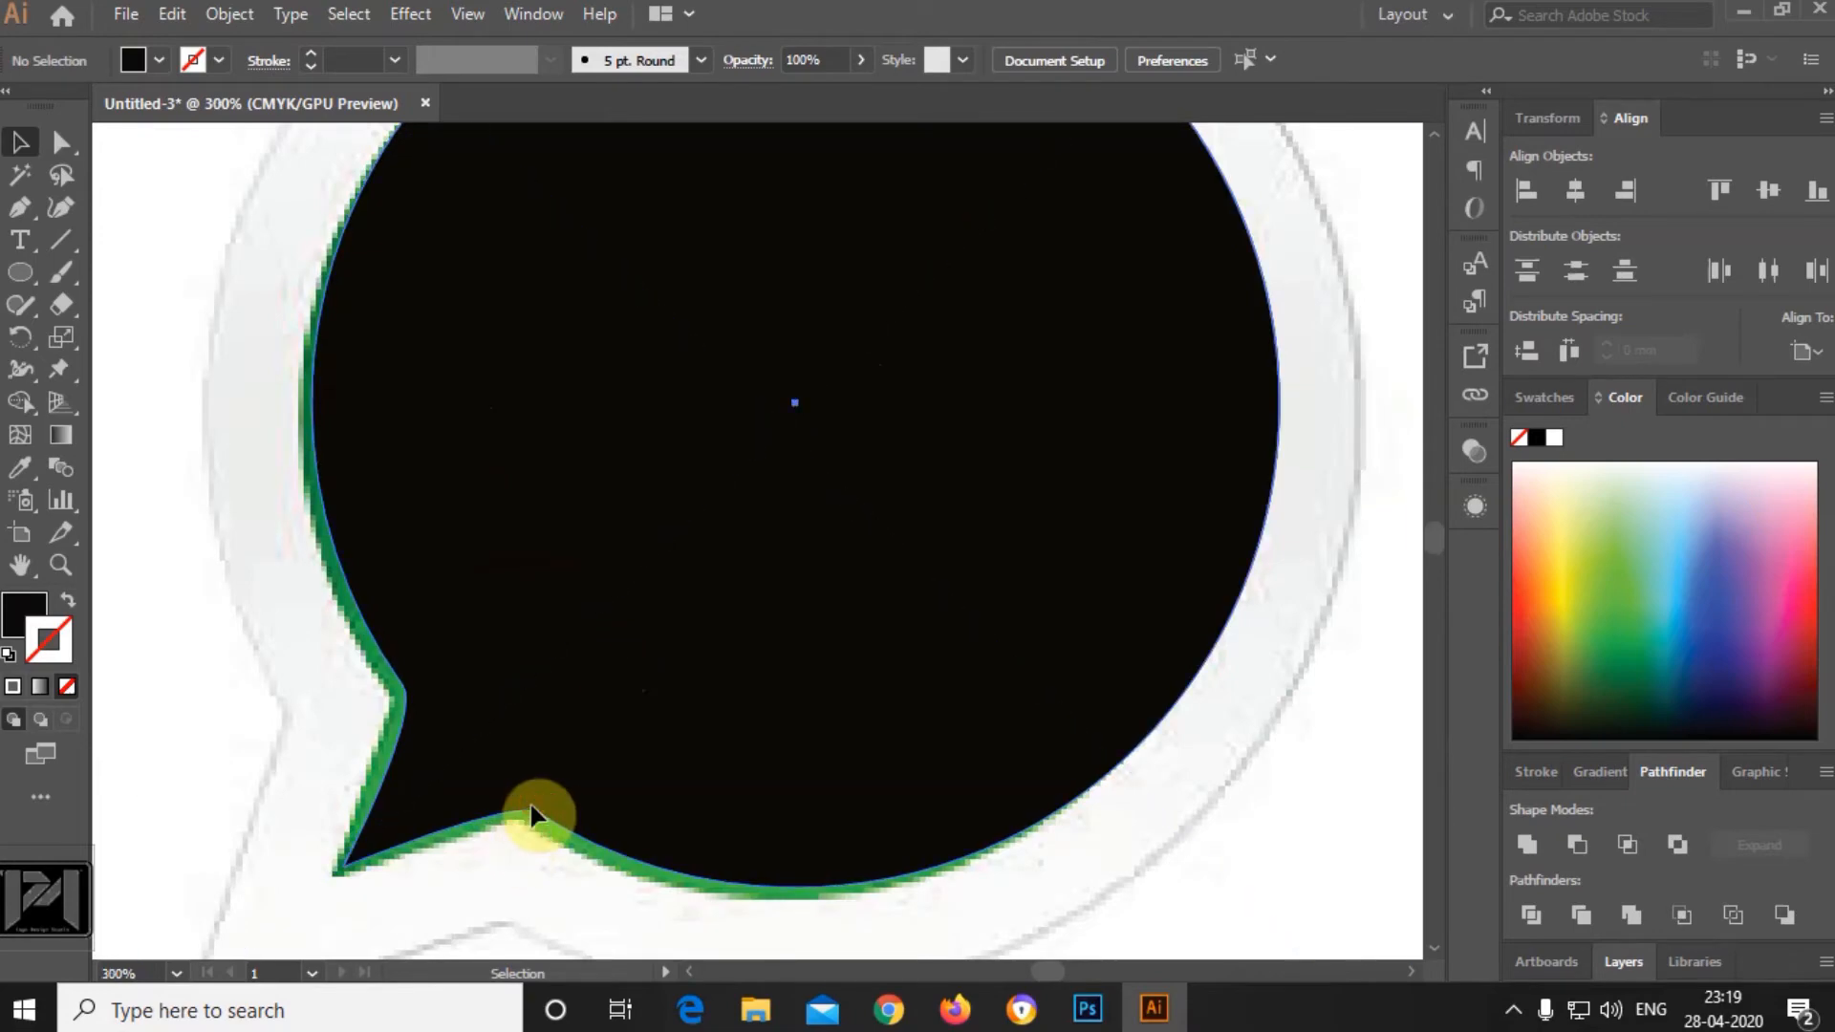
left_click(531, 810)
left_click(62, 147)
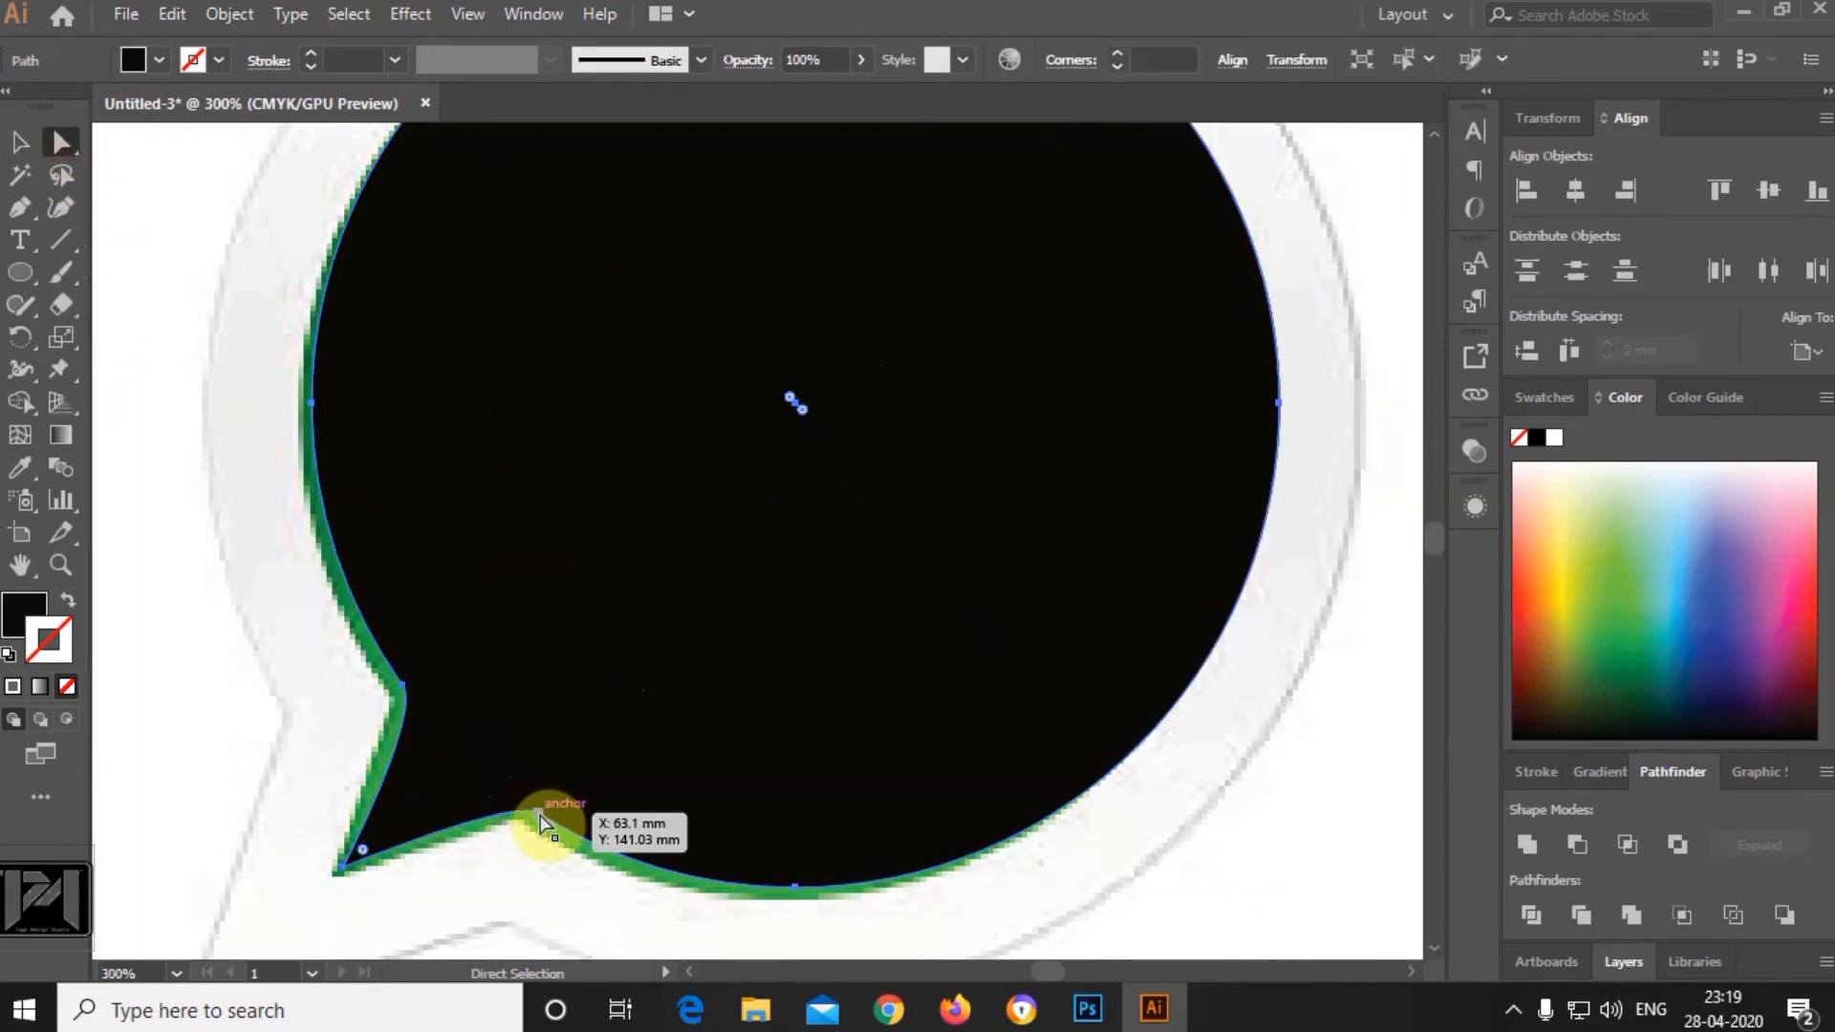
left_click(538, 813)
left_click(197, 59)
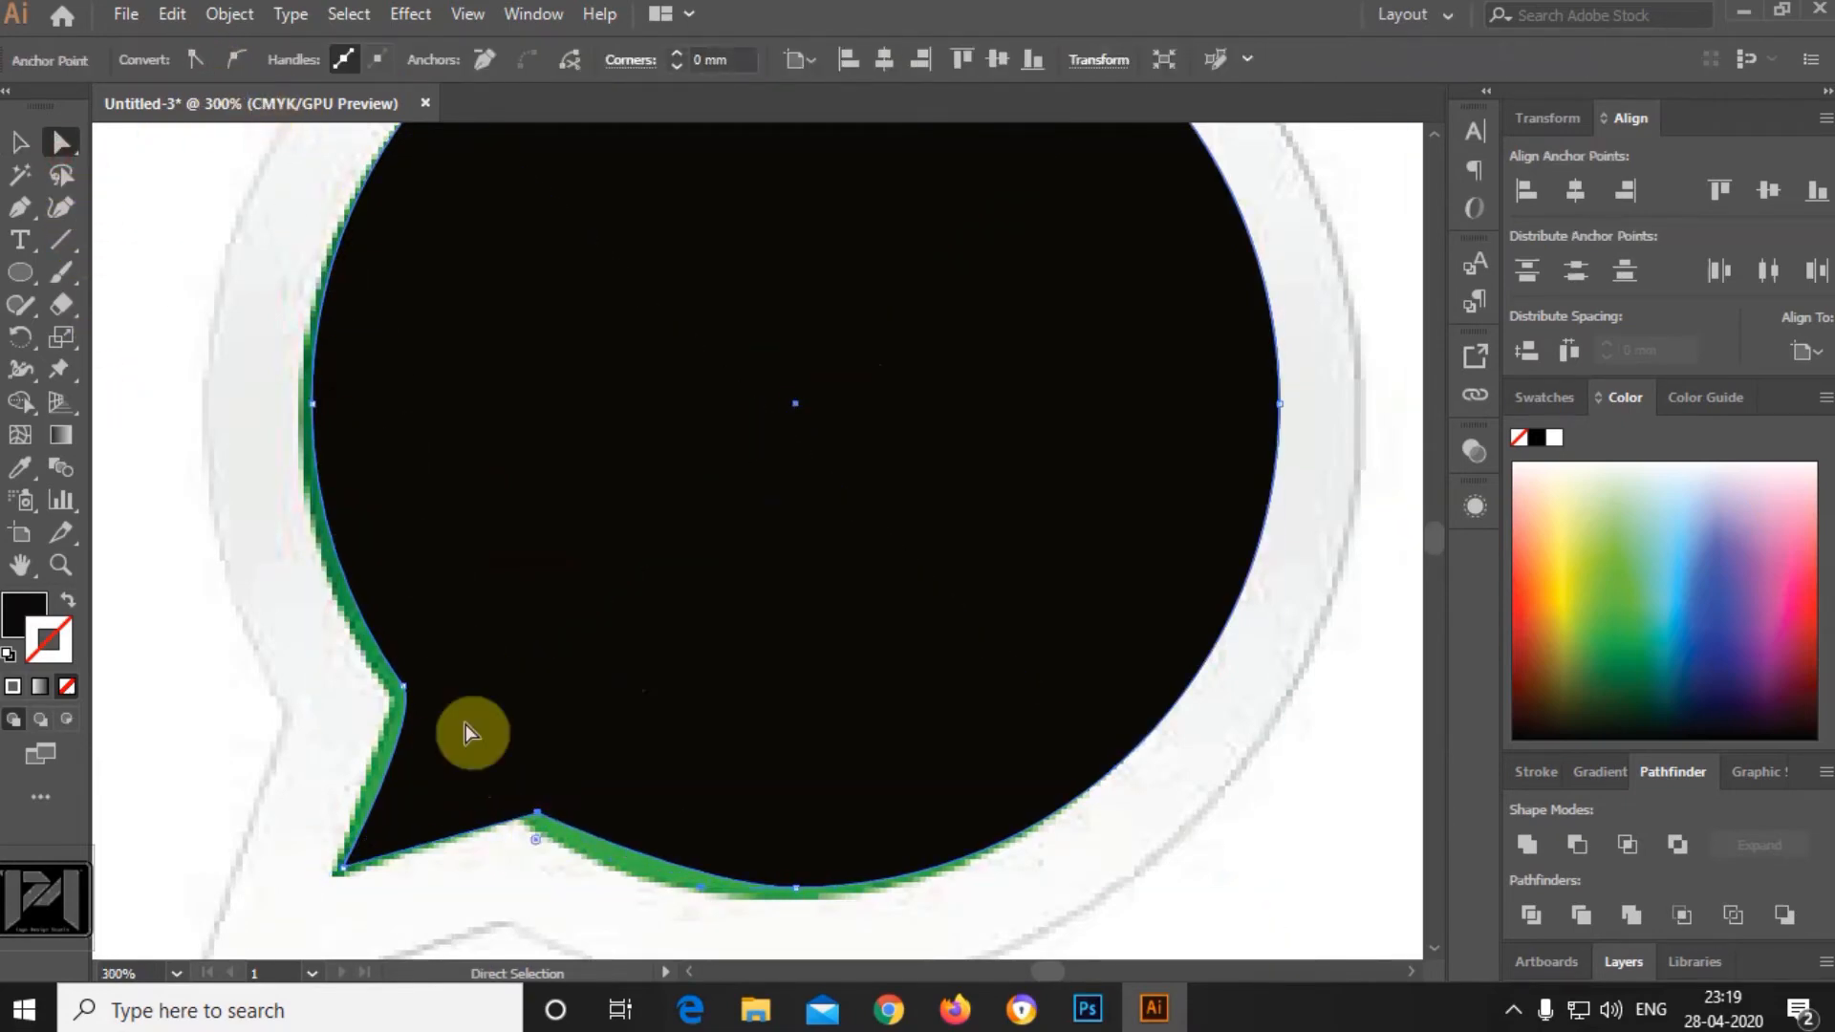
Convert the anchor at the tail's upper-left joint with the circle to a corner point.
left_click(409, 690)
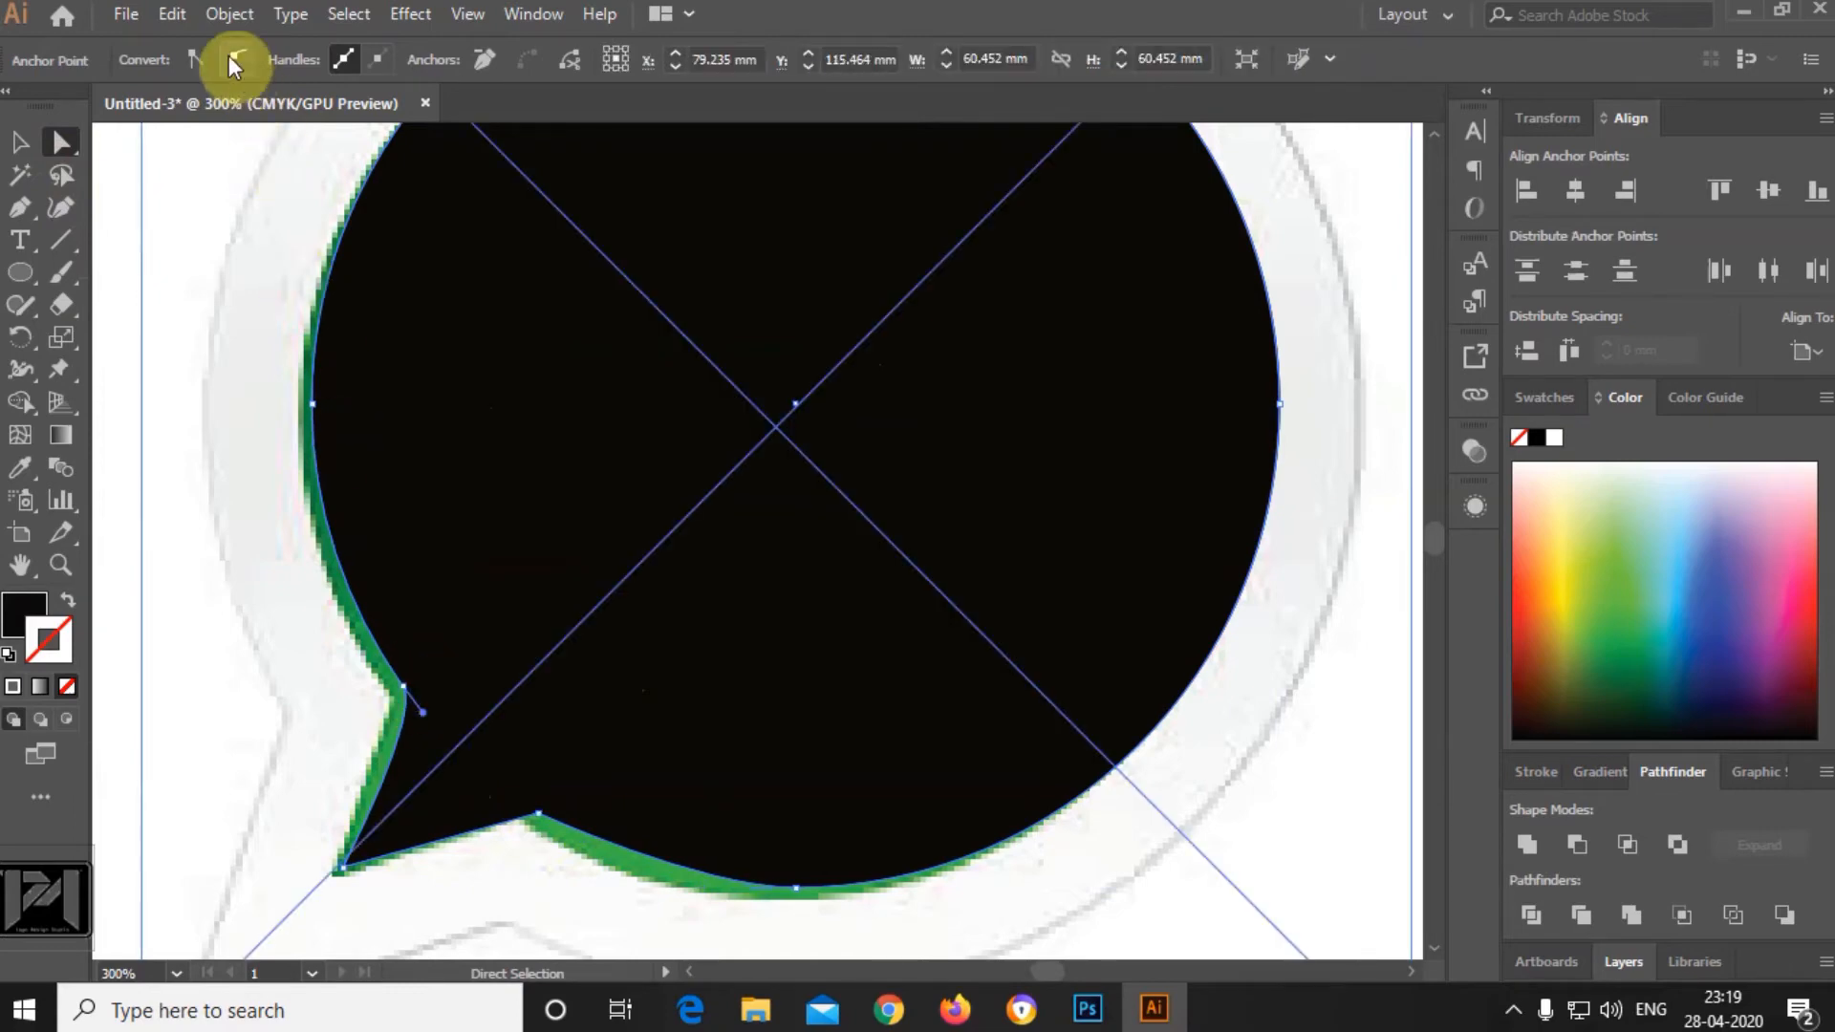
left_click(407, 687)
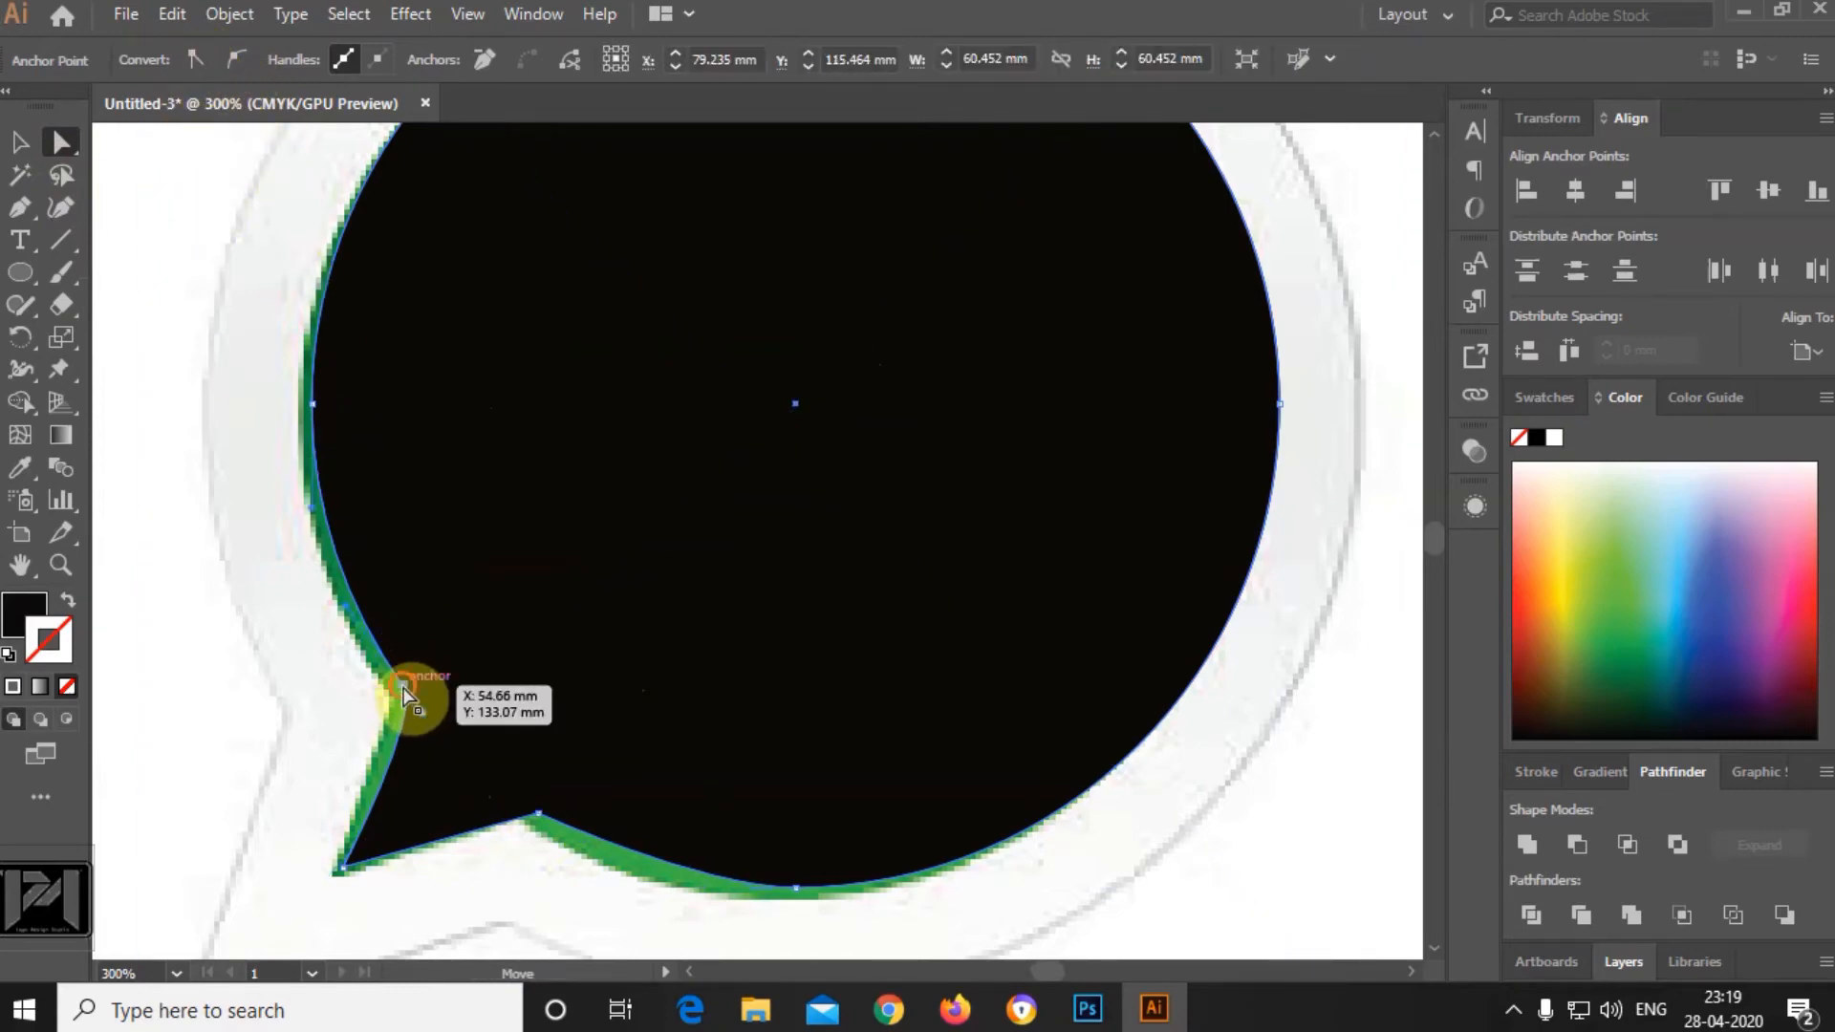
left_click(191, 59)
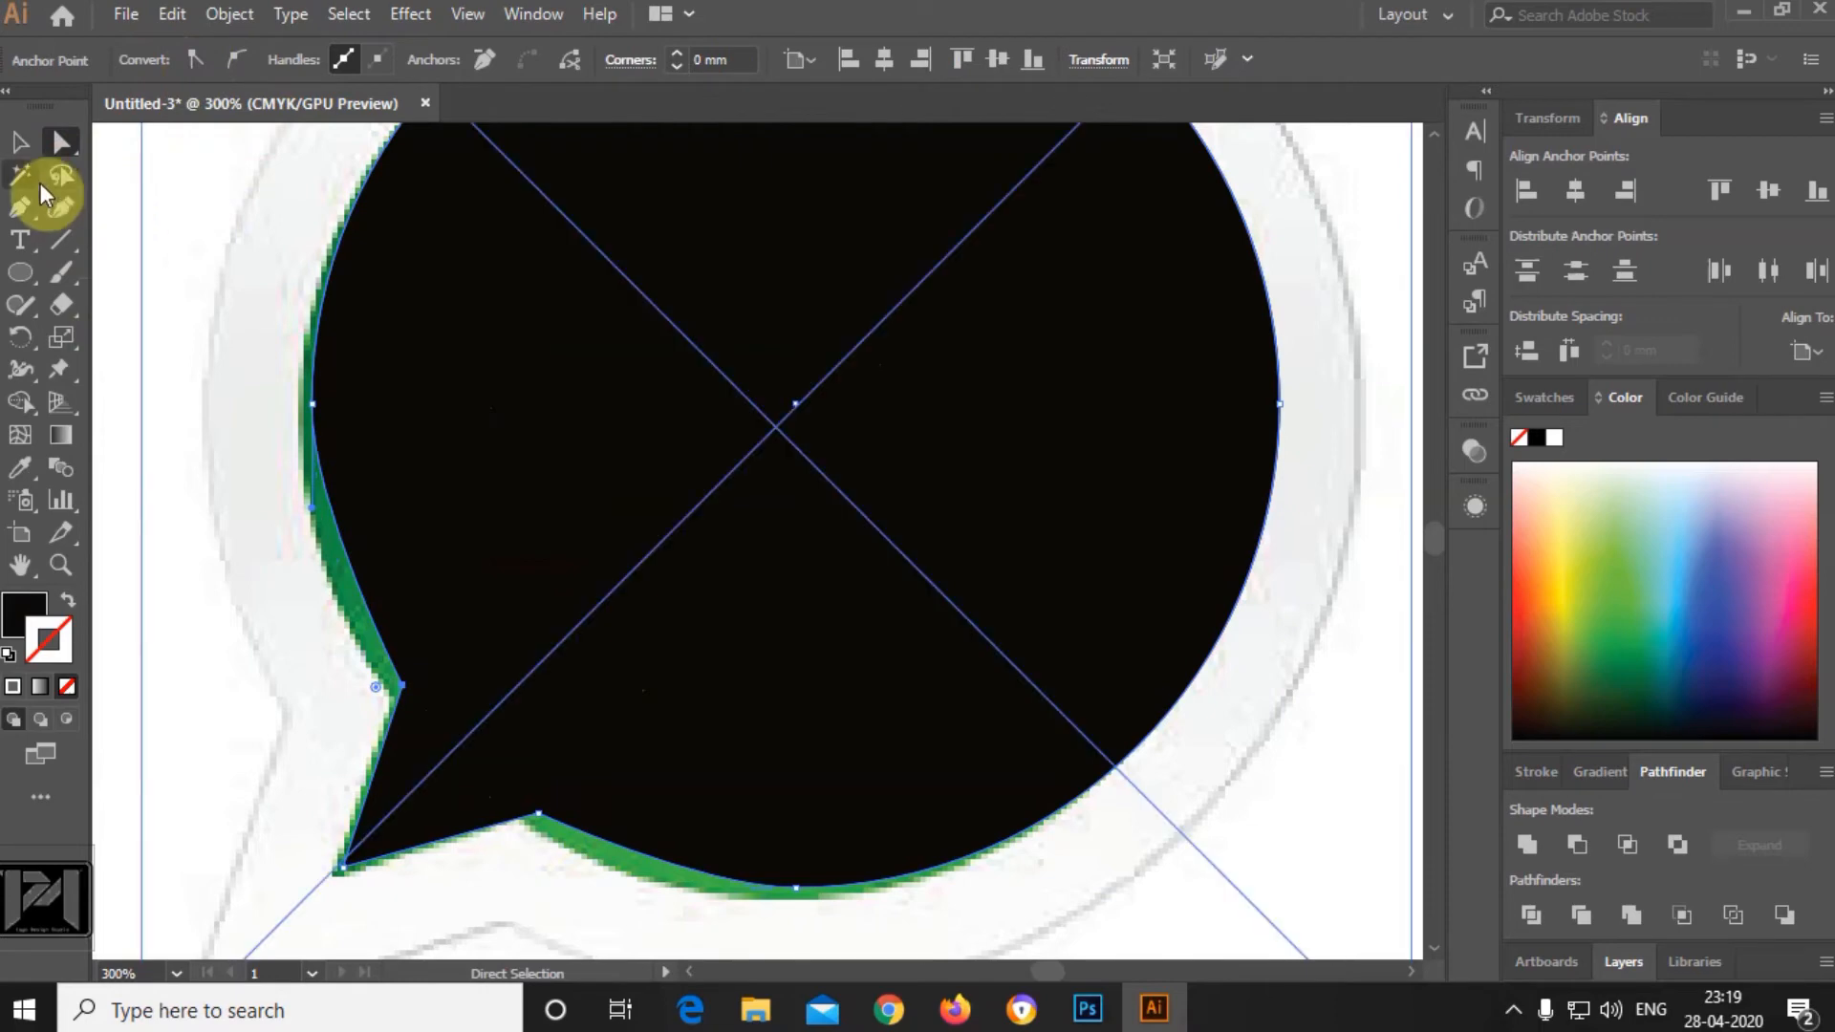
Lengthen the direction handles of the circle's left and bottom anchors toward the tail to restore the round outline.
left_click(313, 402)
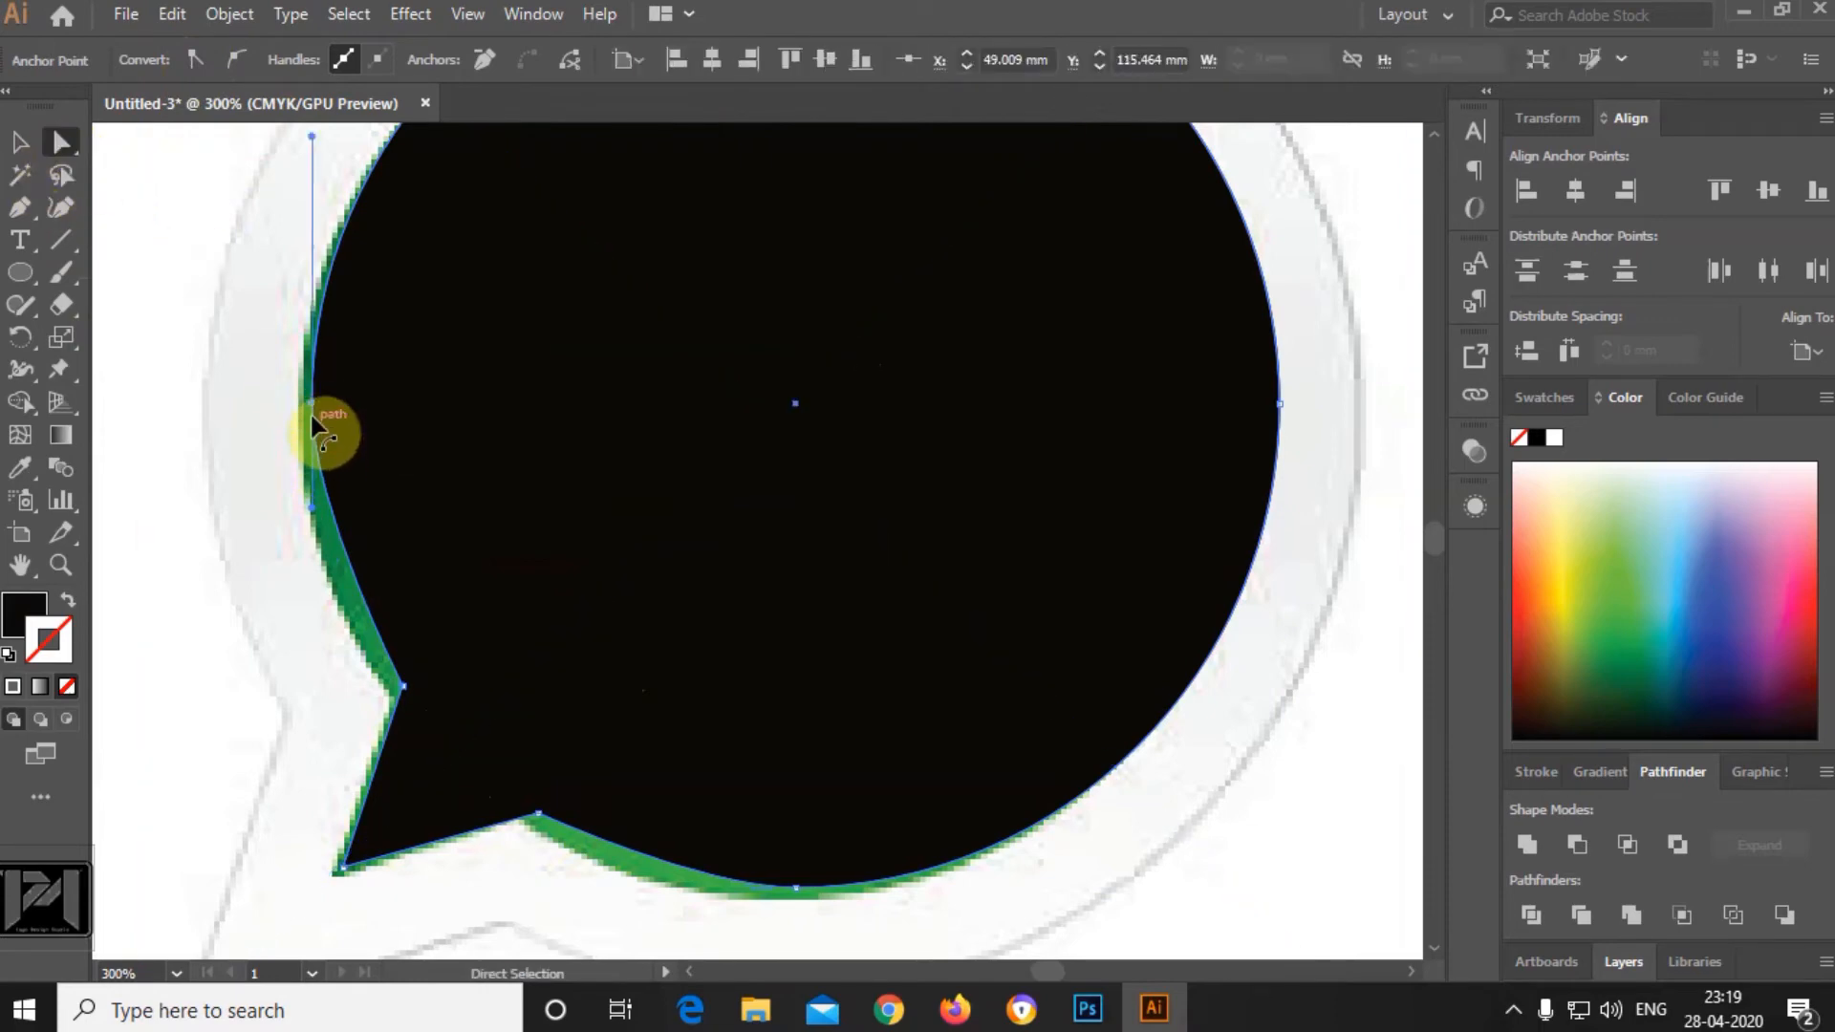
left_click_drag(313, 511, 311, 578)
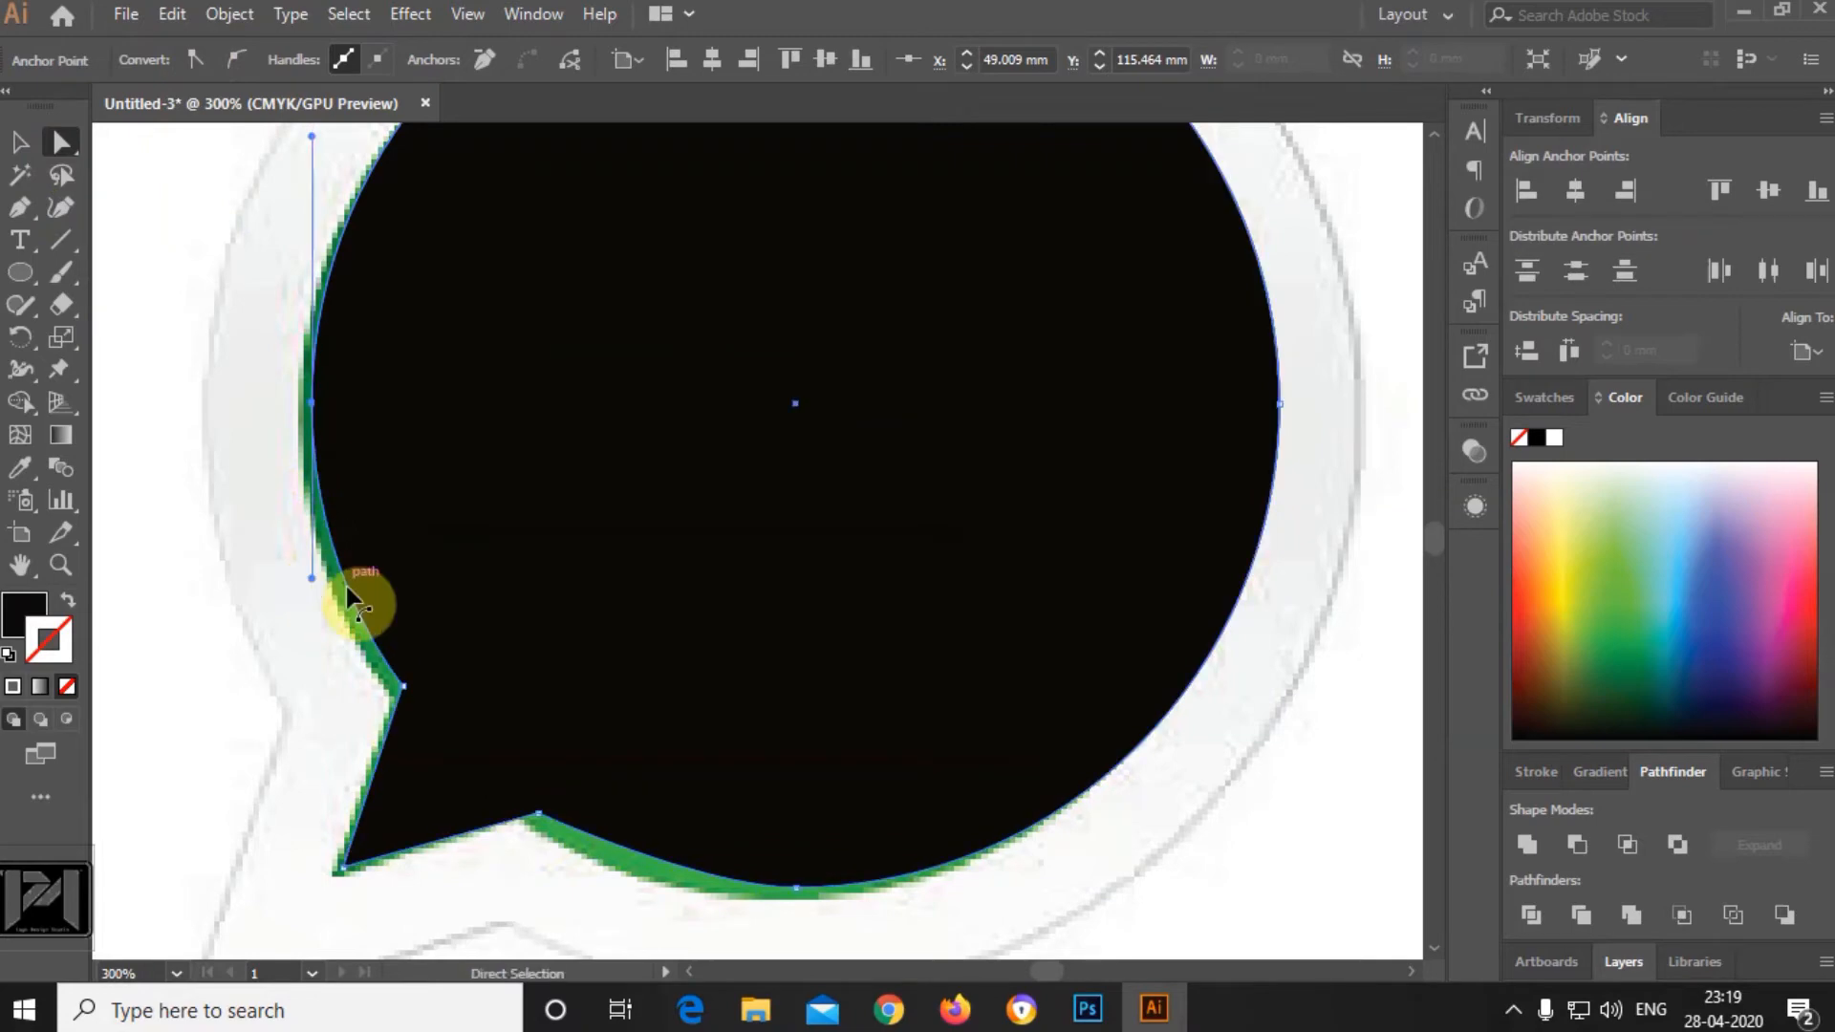
left_click(795, 886)
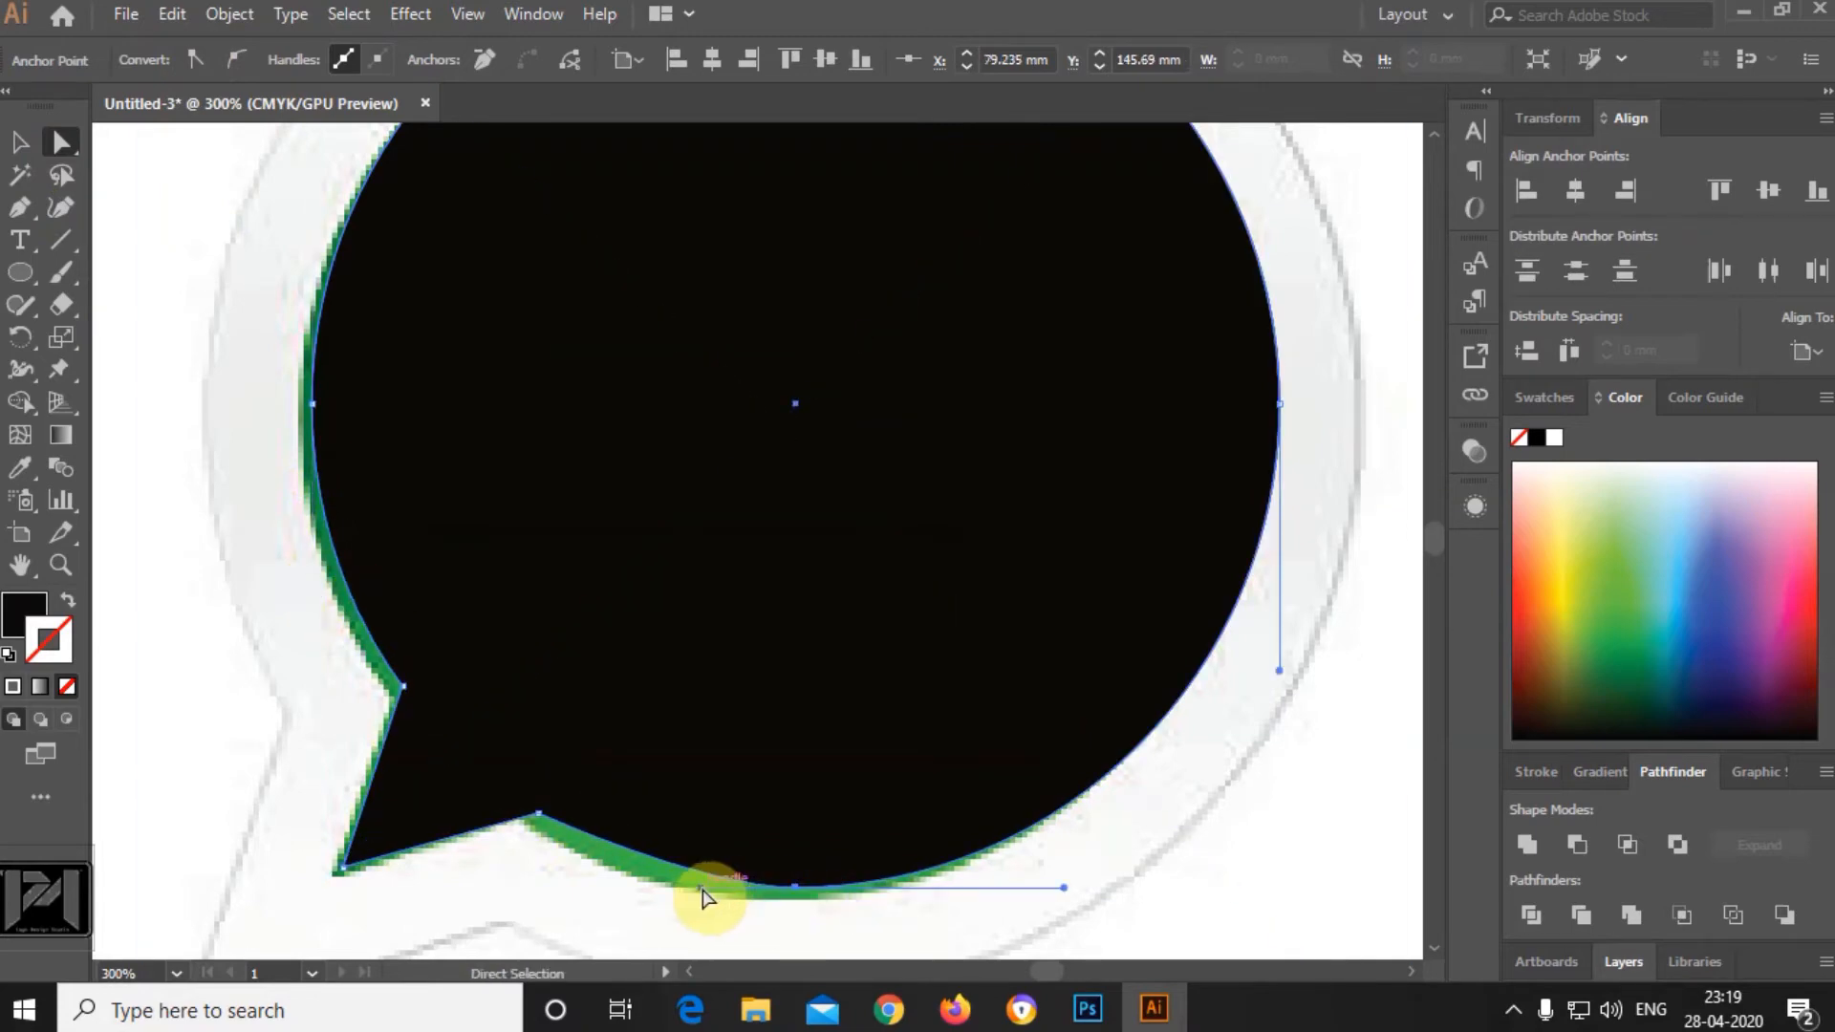
left_click_drag(695, 889, 634, 889)
left_click(278, 688)
scroll(258, 622, "down", 2)
left_click(1031, 715)
Duplicate the black speech bubble to the right of the original and enlarge the copy, leaving it without a stroke.
left_click(643, 512)
left_click(21, 143)
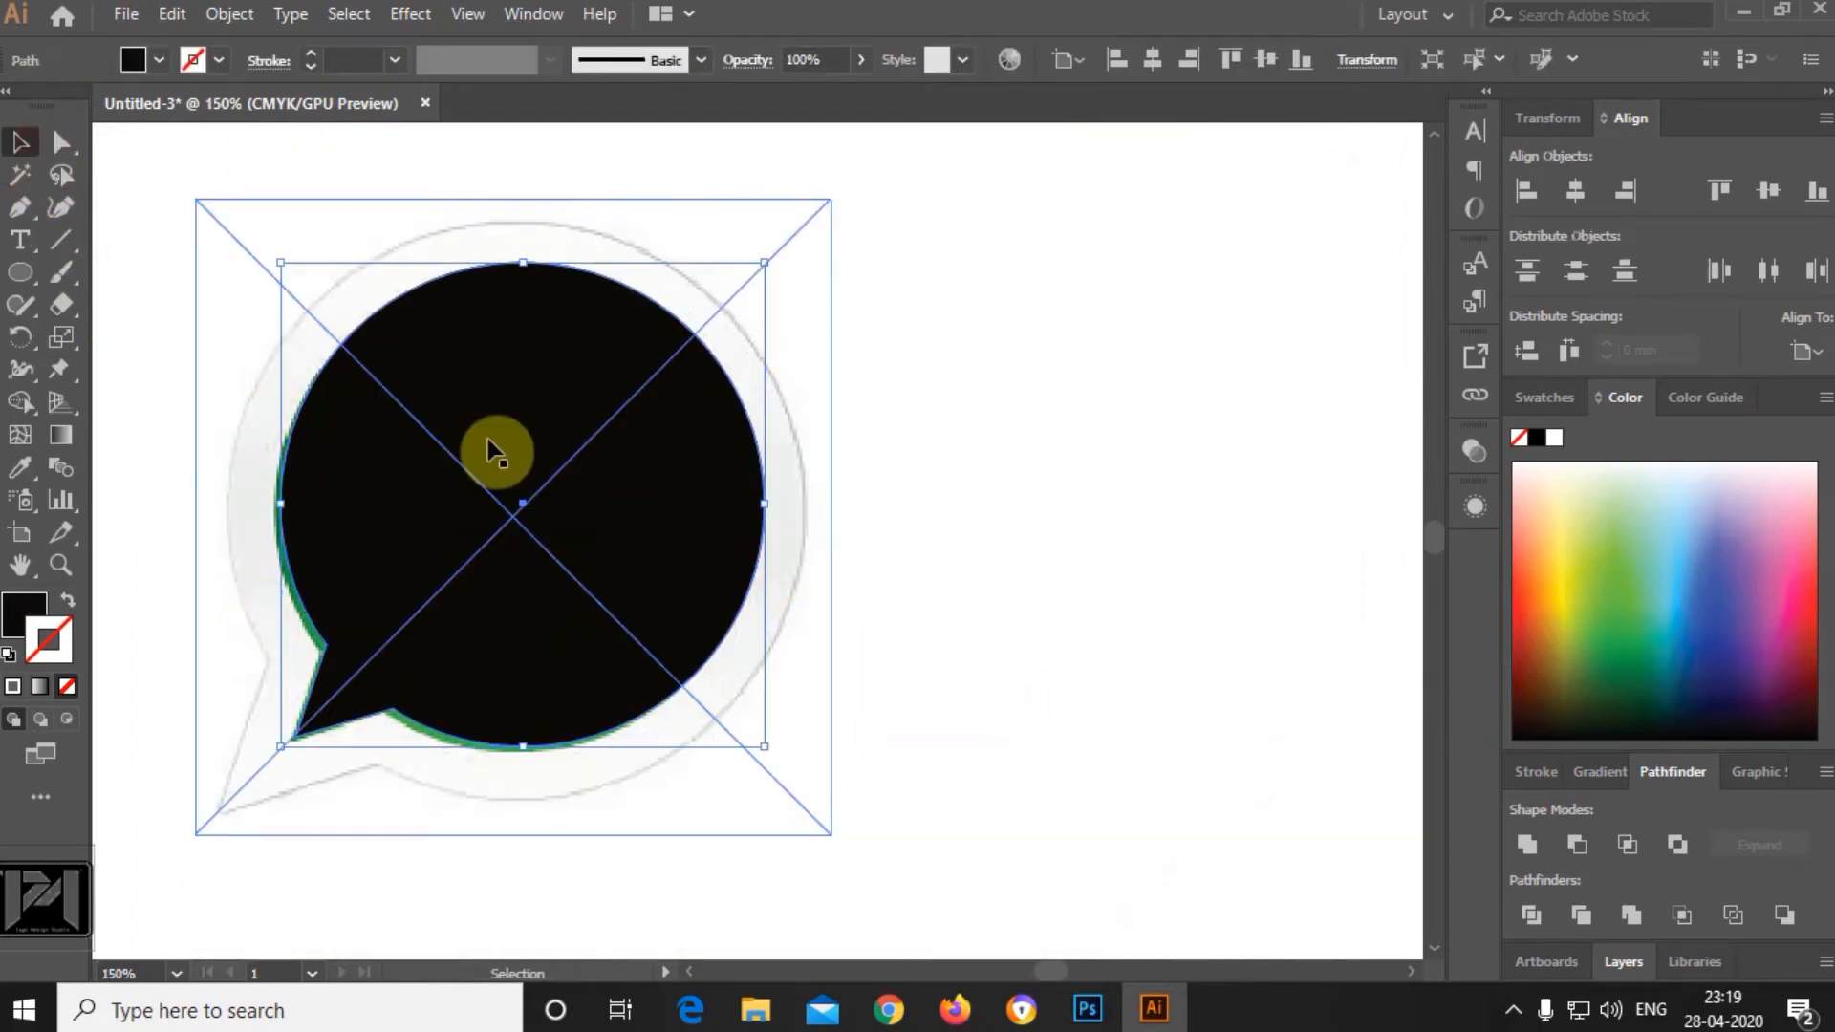
left_click_drag(587, 477, 1124, 477, "alt")
left_click_drag(1302, 746, 1341, 812)
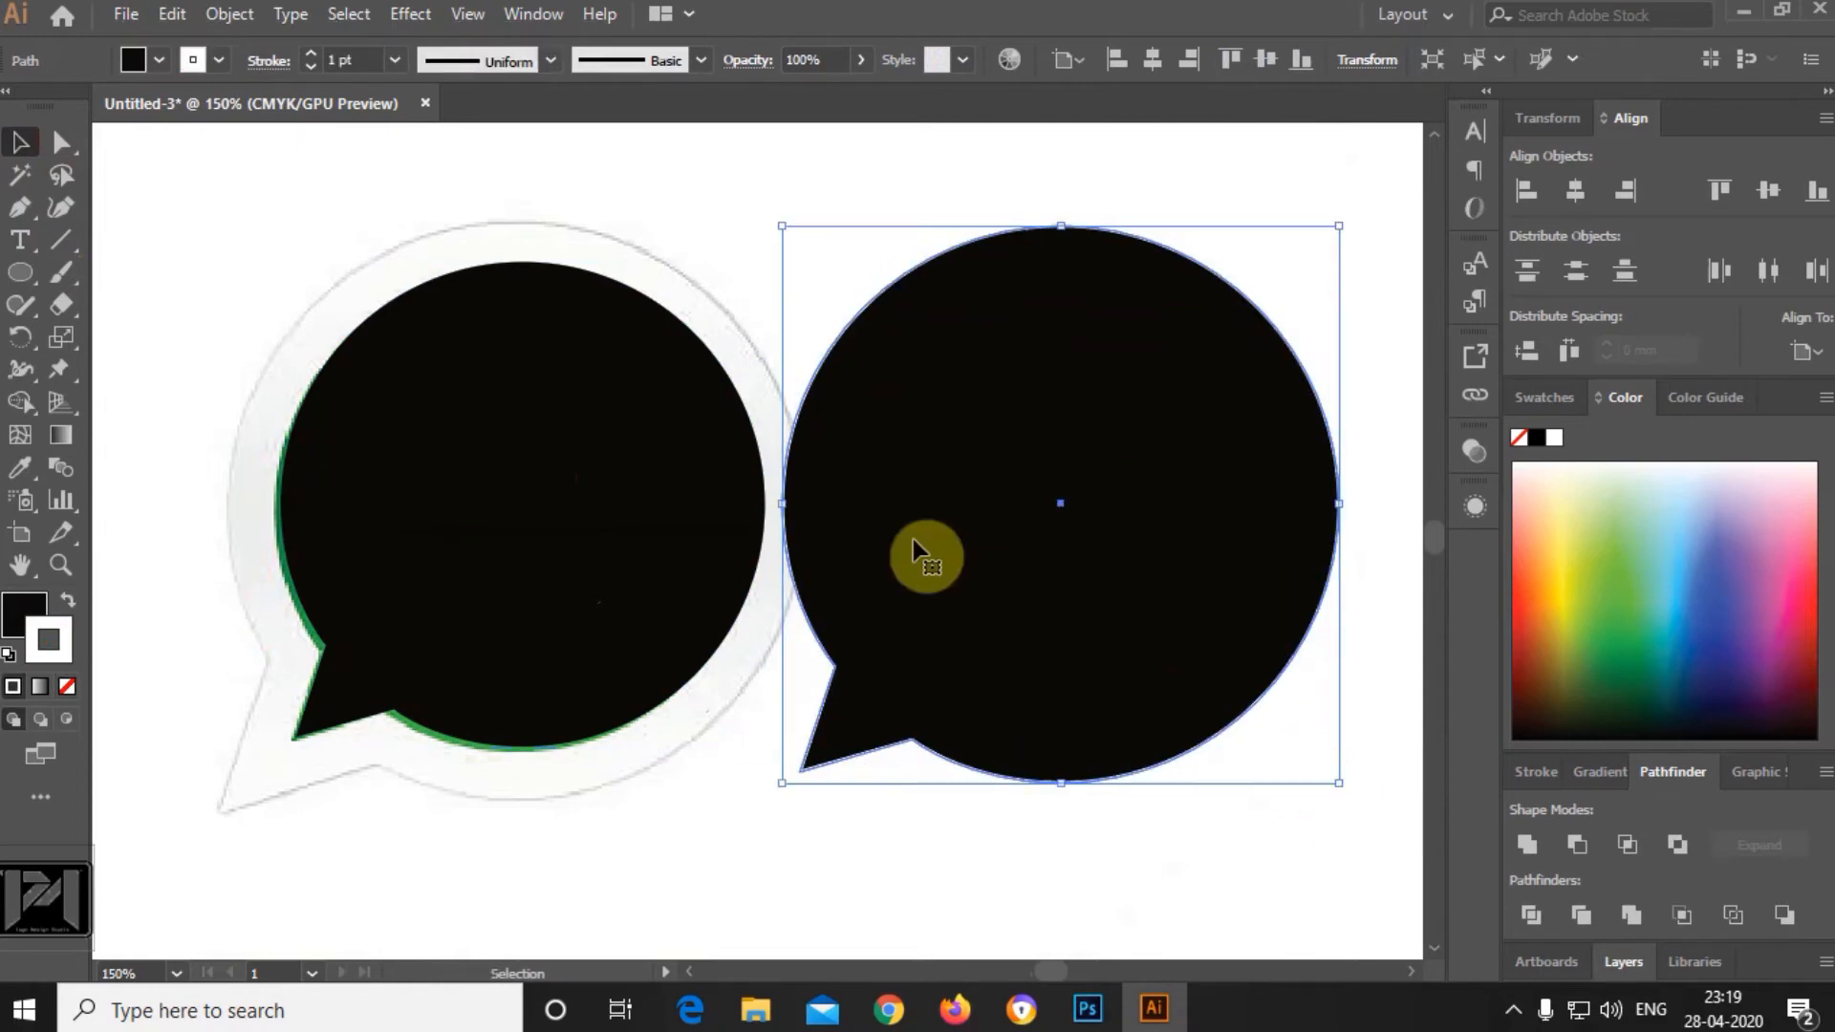
left_click(67, 685)
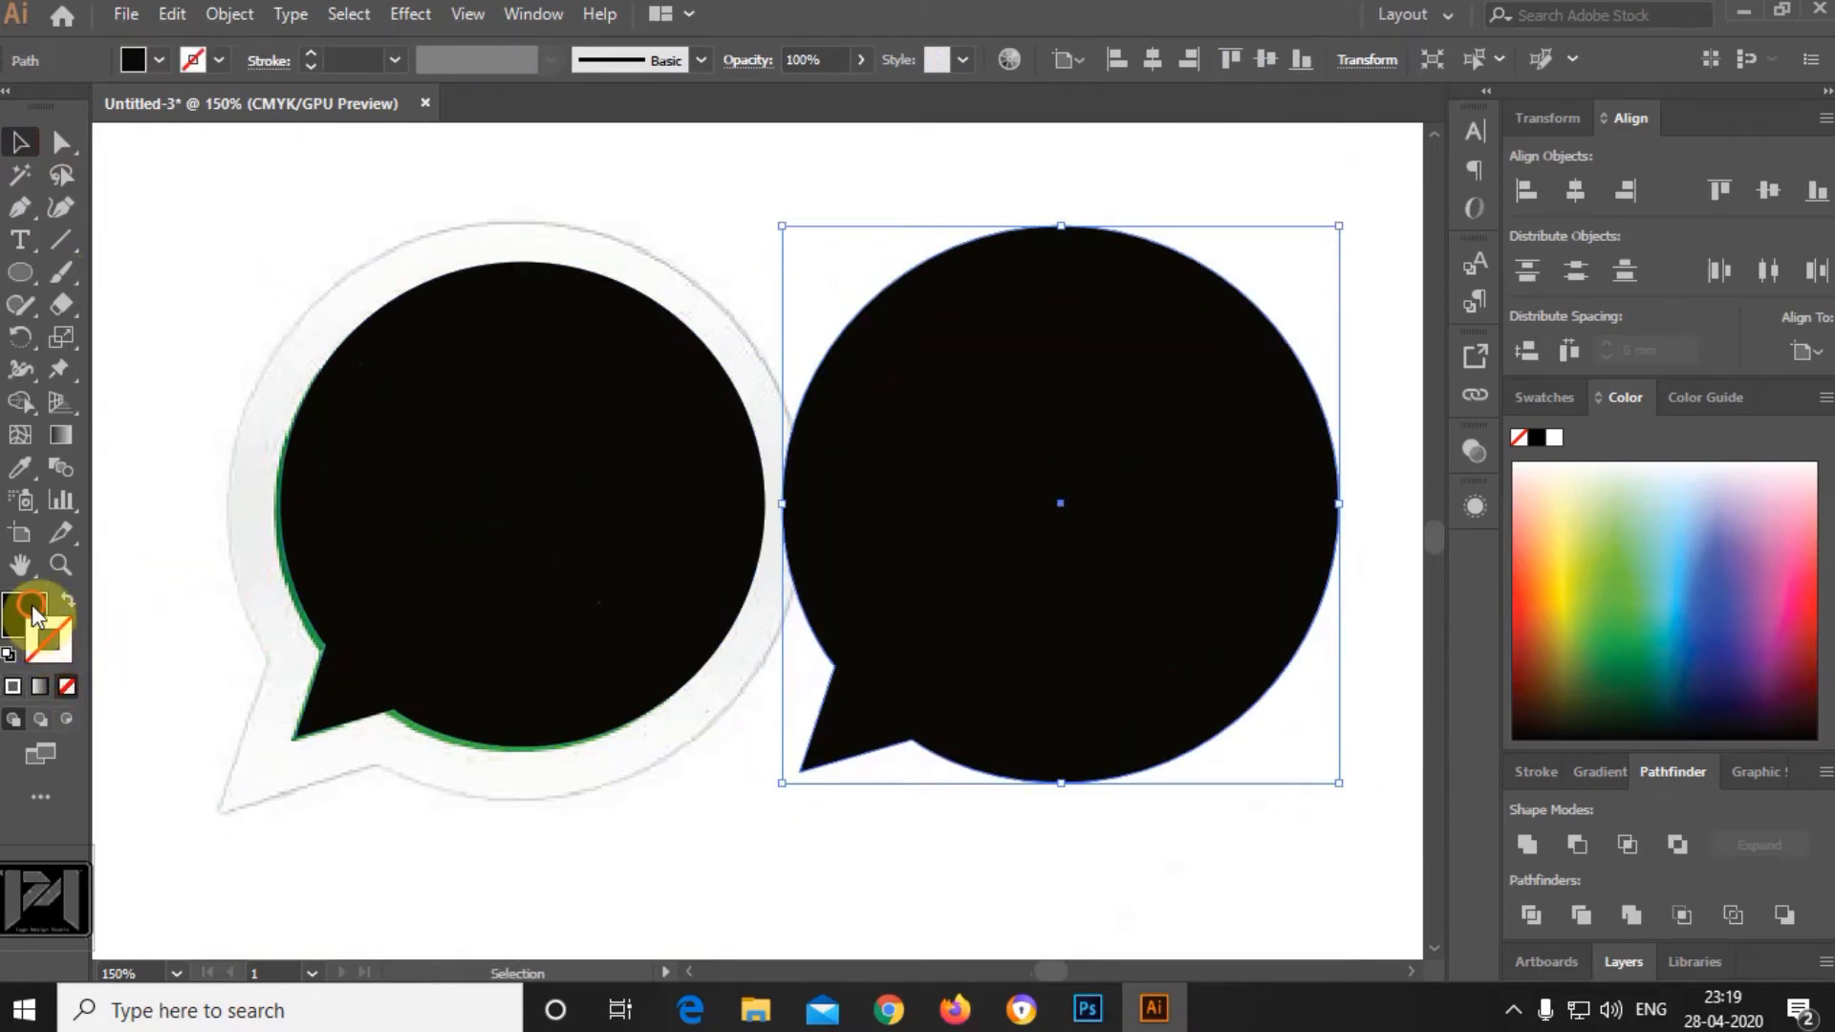
Fill the enlarged speech bubble copy with white.
left_click(1554, 436)
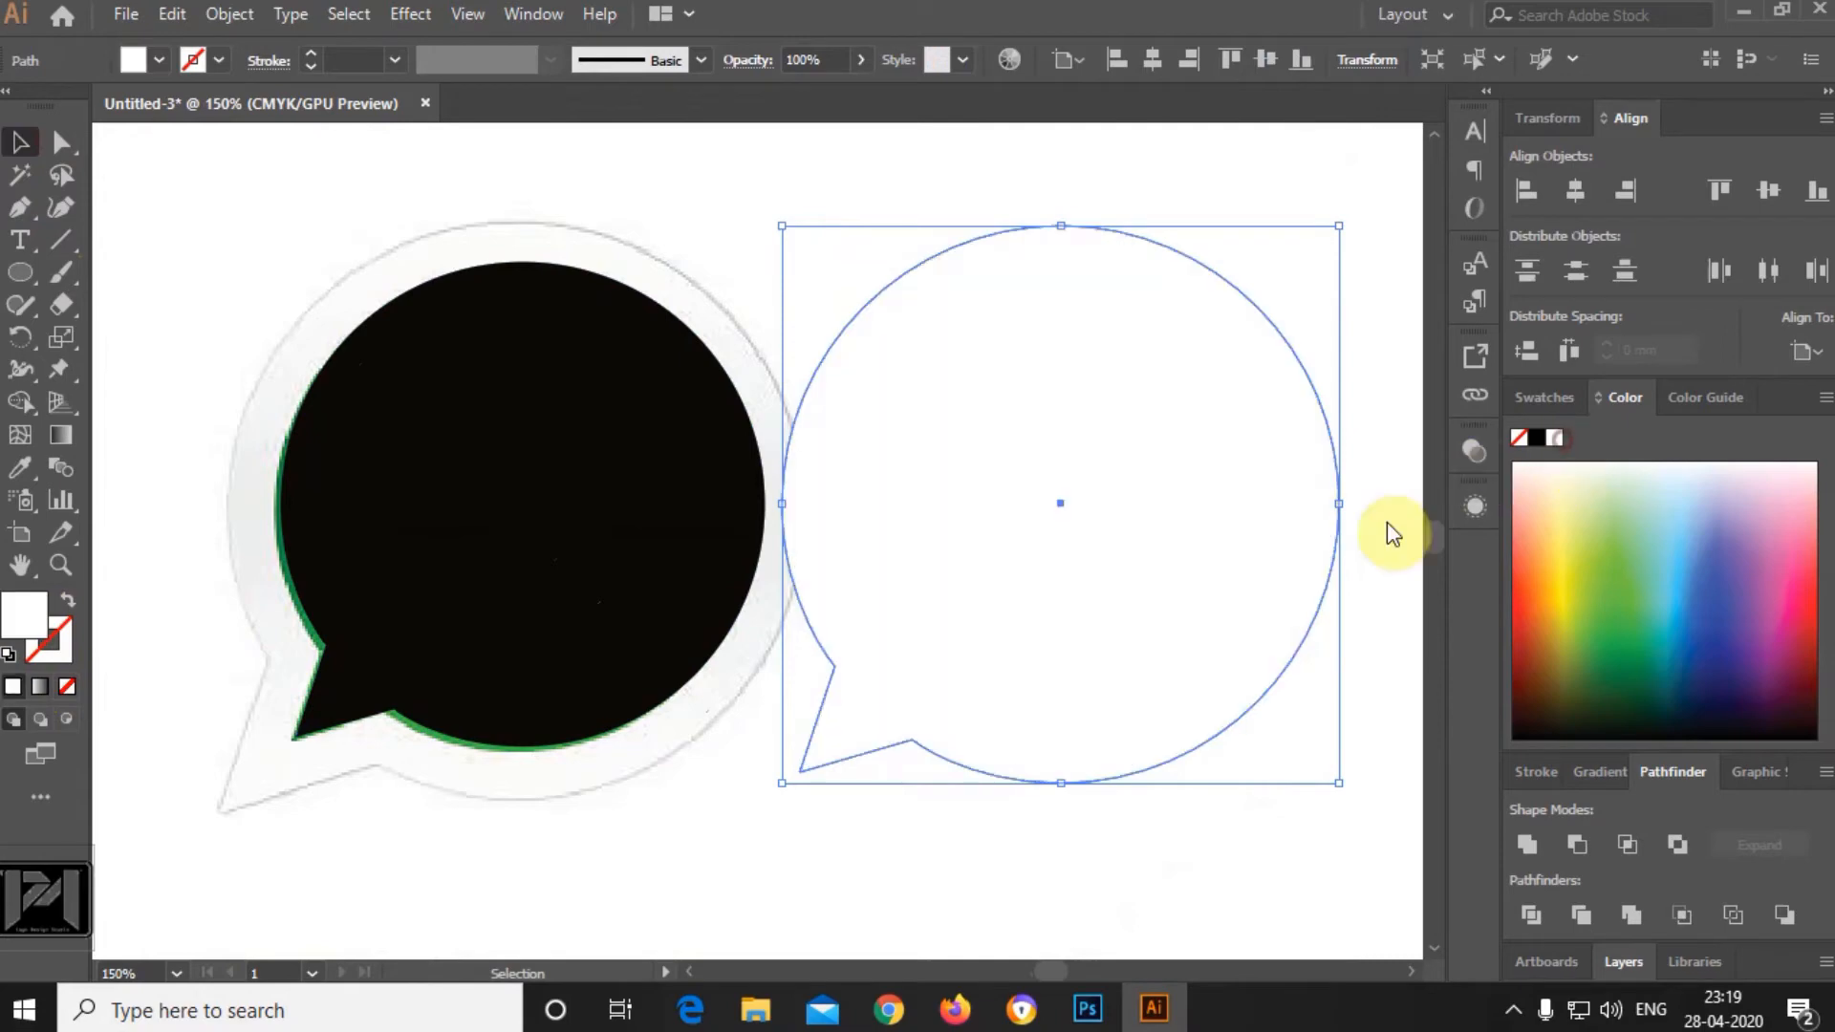
left_click(857, 846)
left_click(614, 532)
left_click_drag(614, 531, 1164, 529)
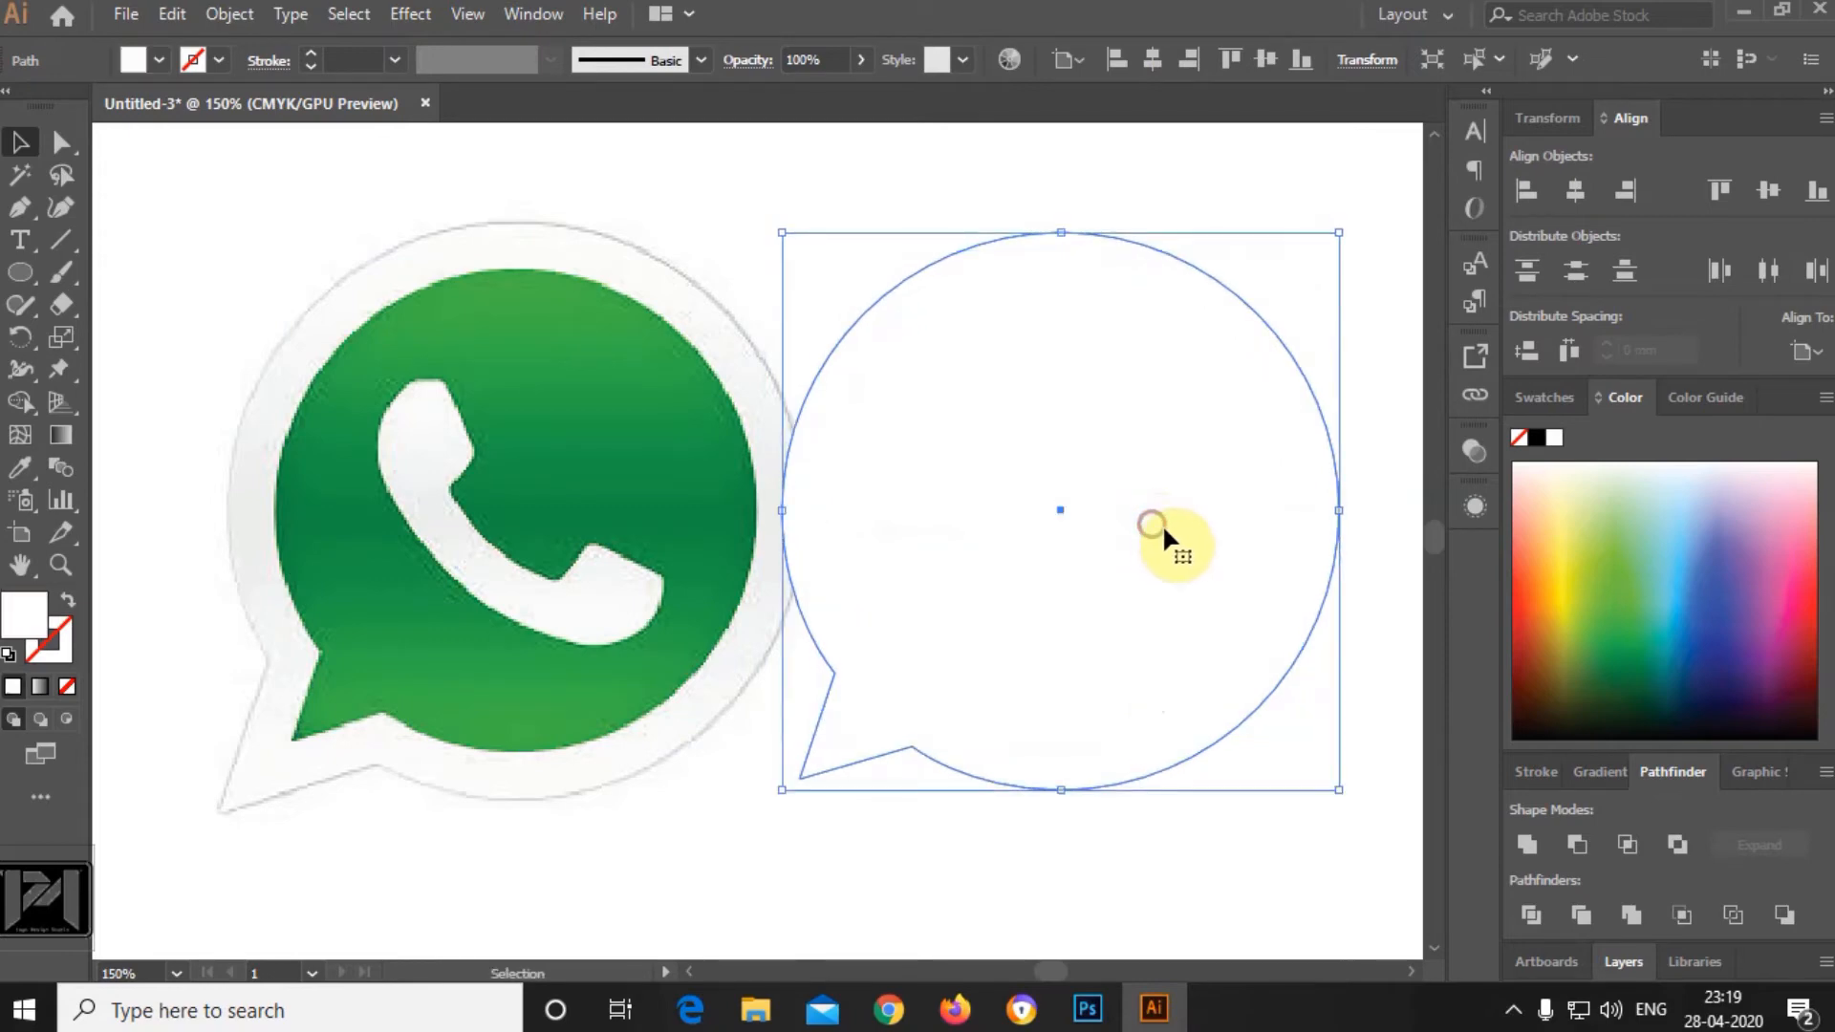
left_click(1120, 846)
left_click(1029, 570)
key("ctrl+z")
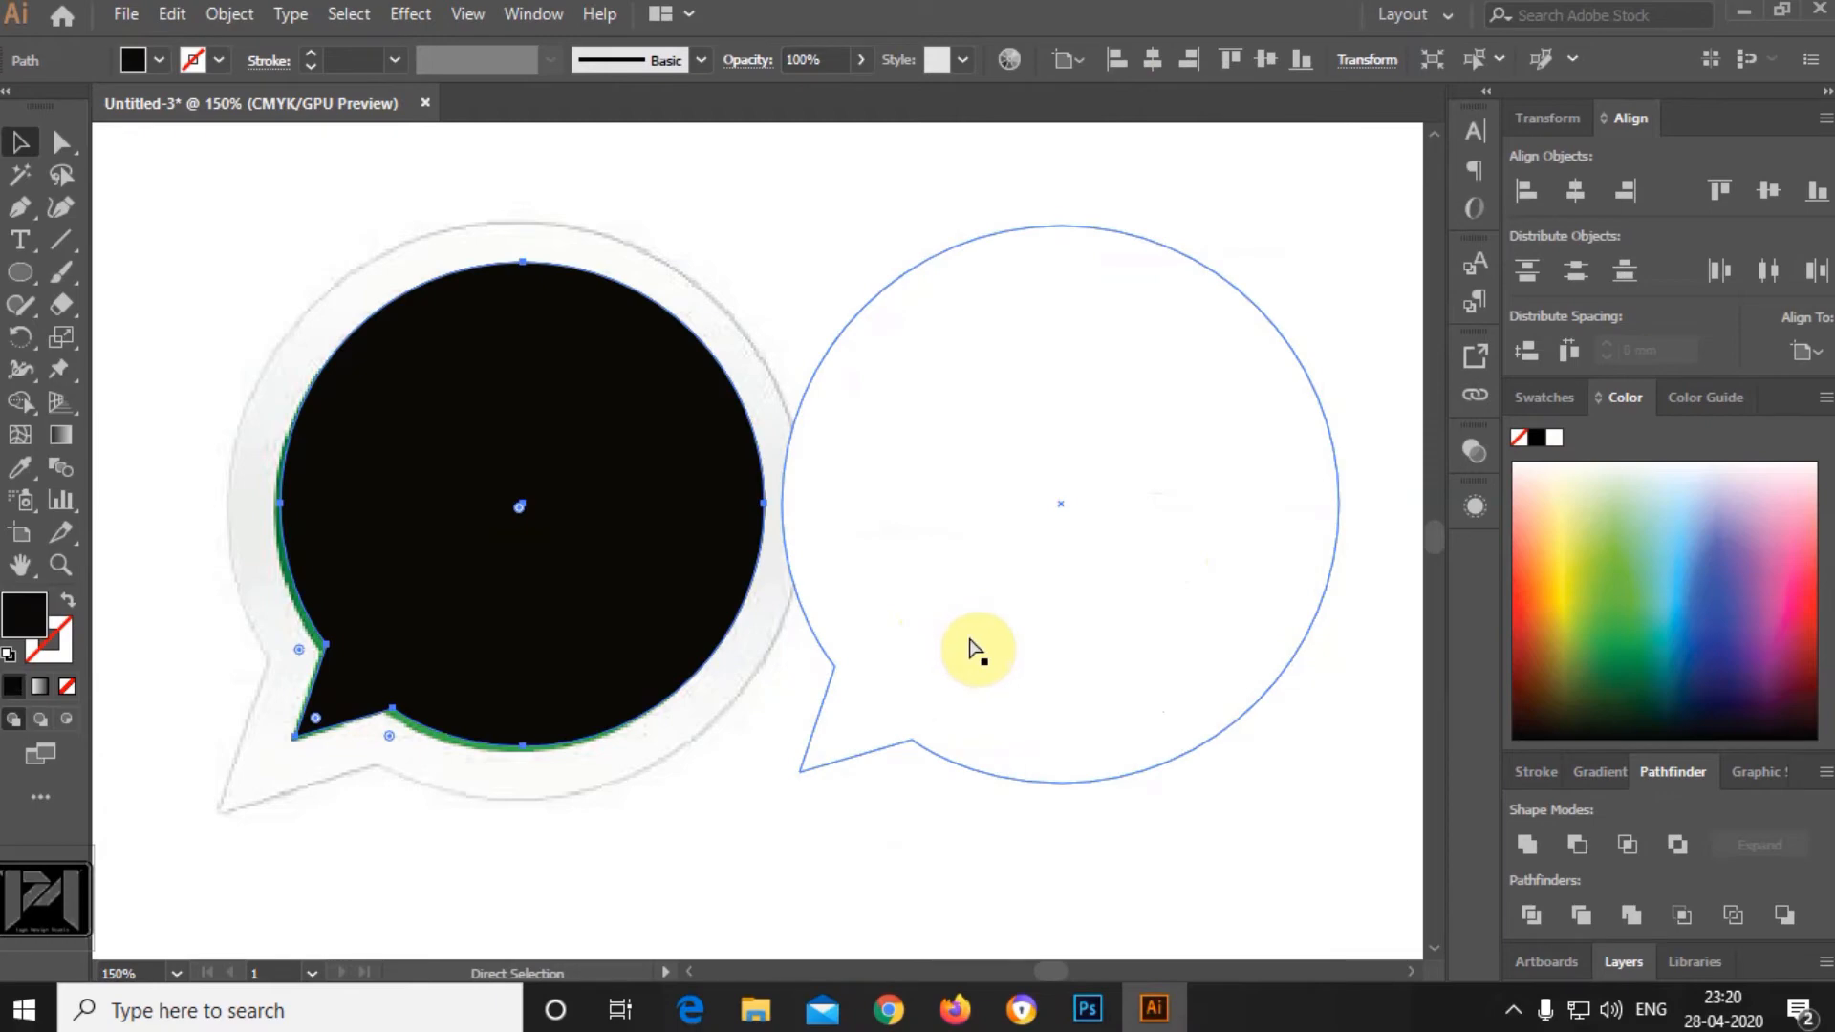
Fill the original smaller speech bubble with green.
left_click(905, 783)
left_click(648, 558)
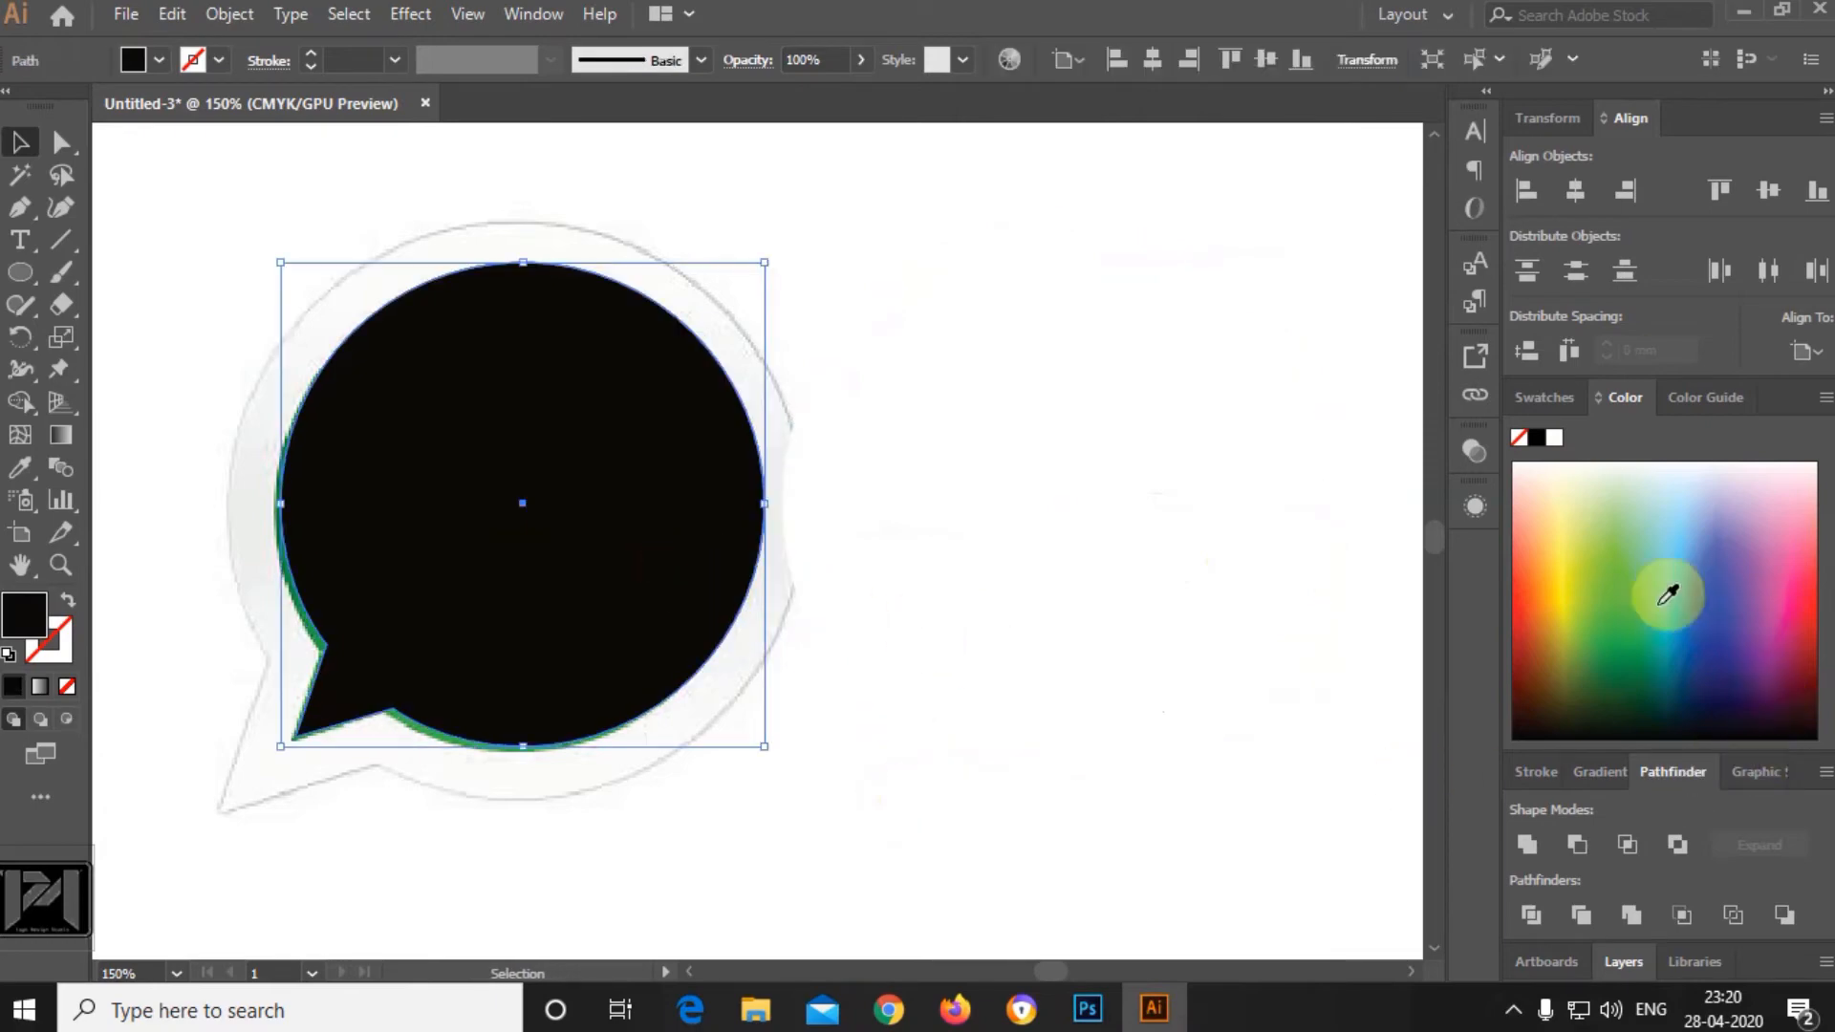
left_click(1618, 627)
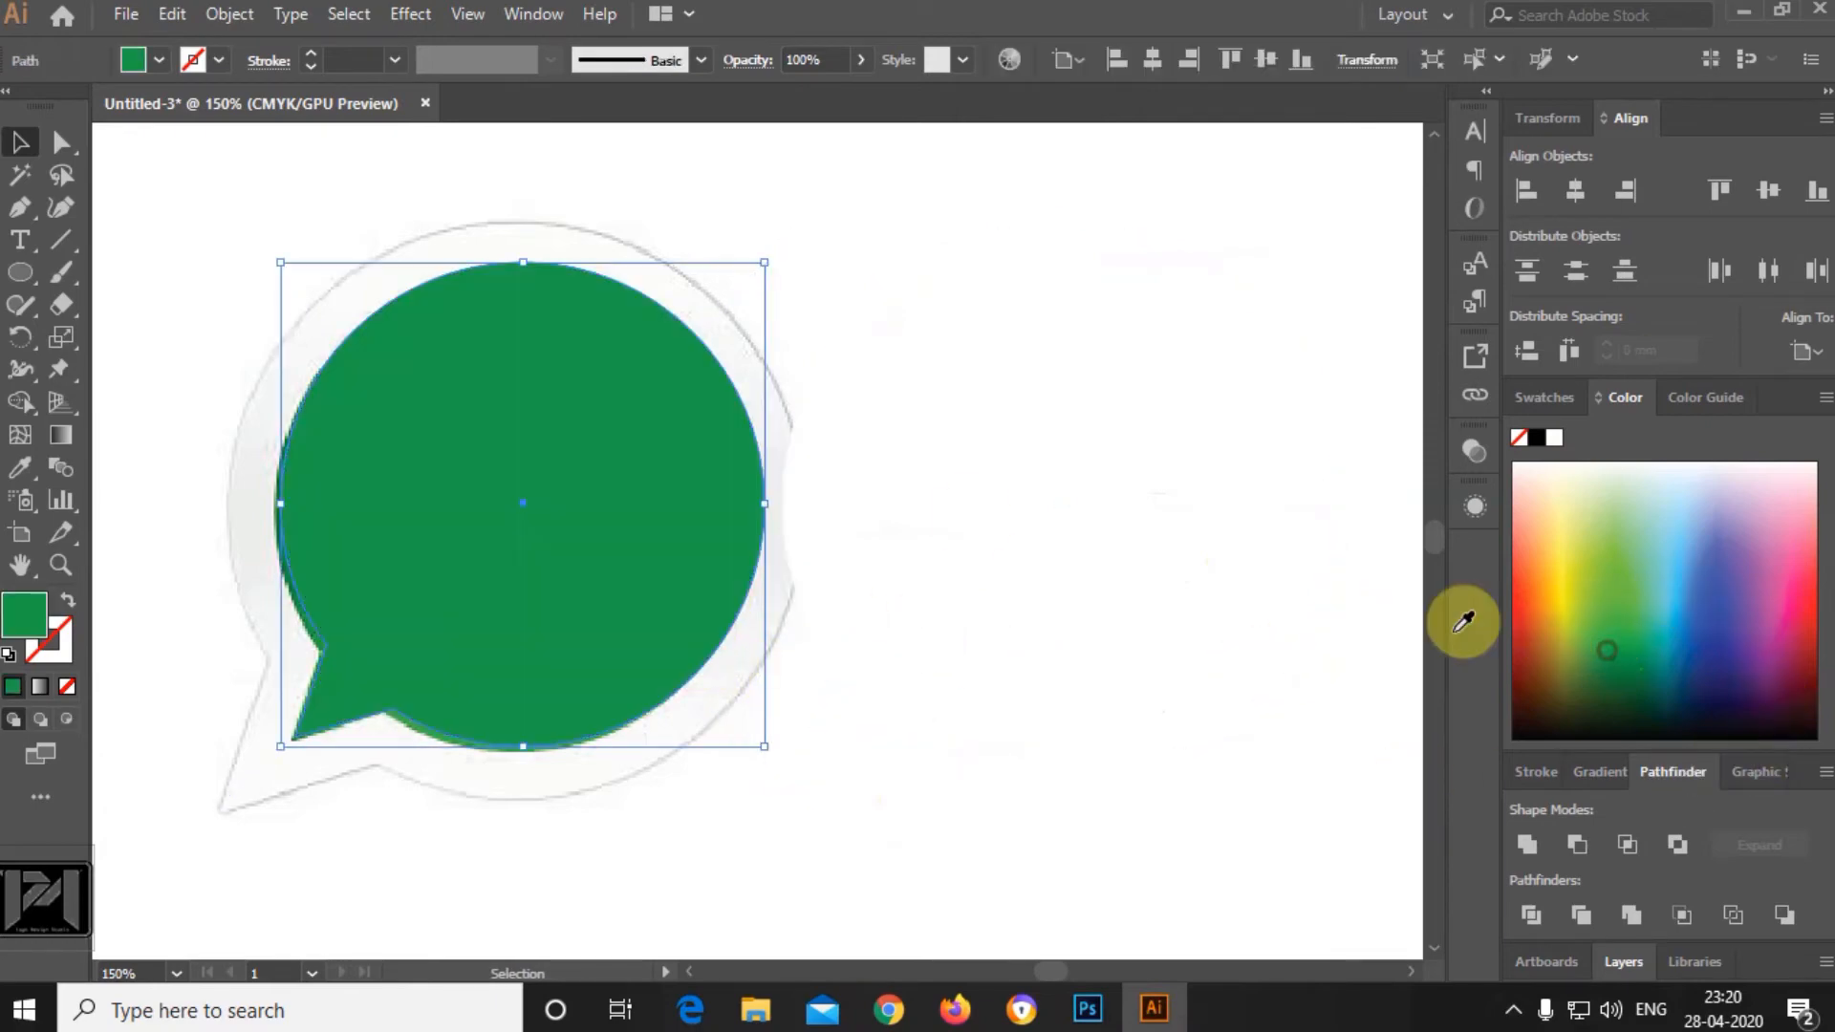
Move the green bubble over the white copy and delete the WhatsApp reference image underneath.
left_click(61, 142)
left_click(778, 786)
left_click(984, 812)
left_click_drag(621, 587, 1057, 553)
left_click_drag(515, 507, 512, 518)
key("Delete")
Bring the green bubble in front of the white one and shift it slightly to the right.
left_click(762, 437)
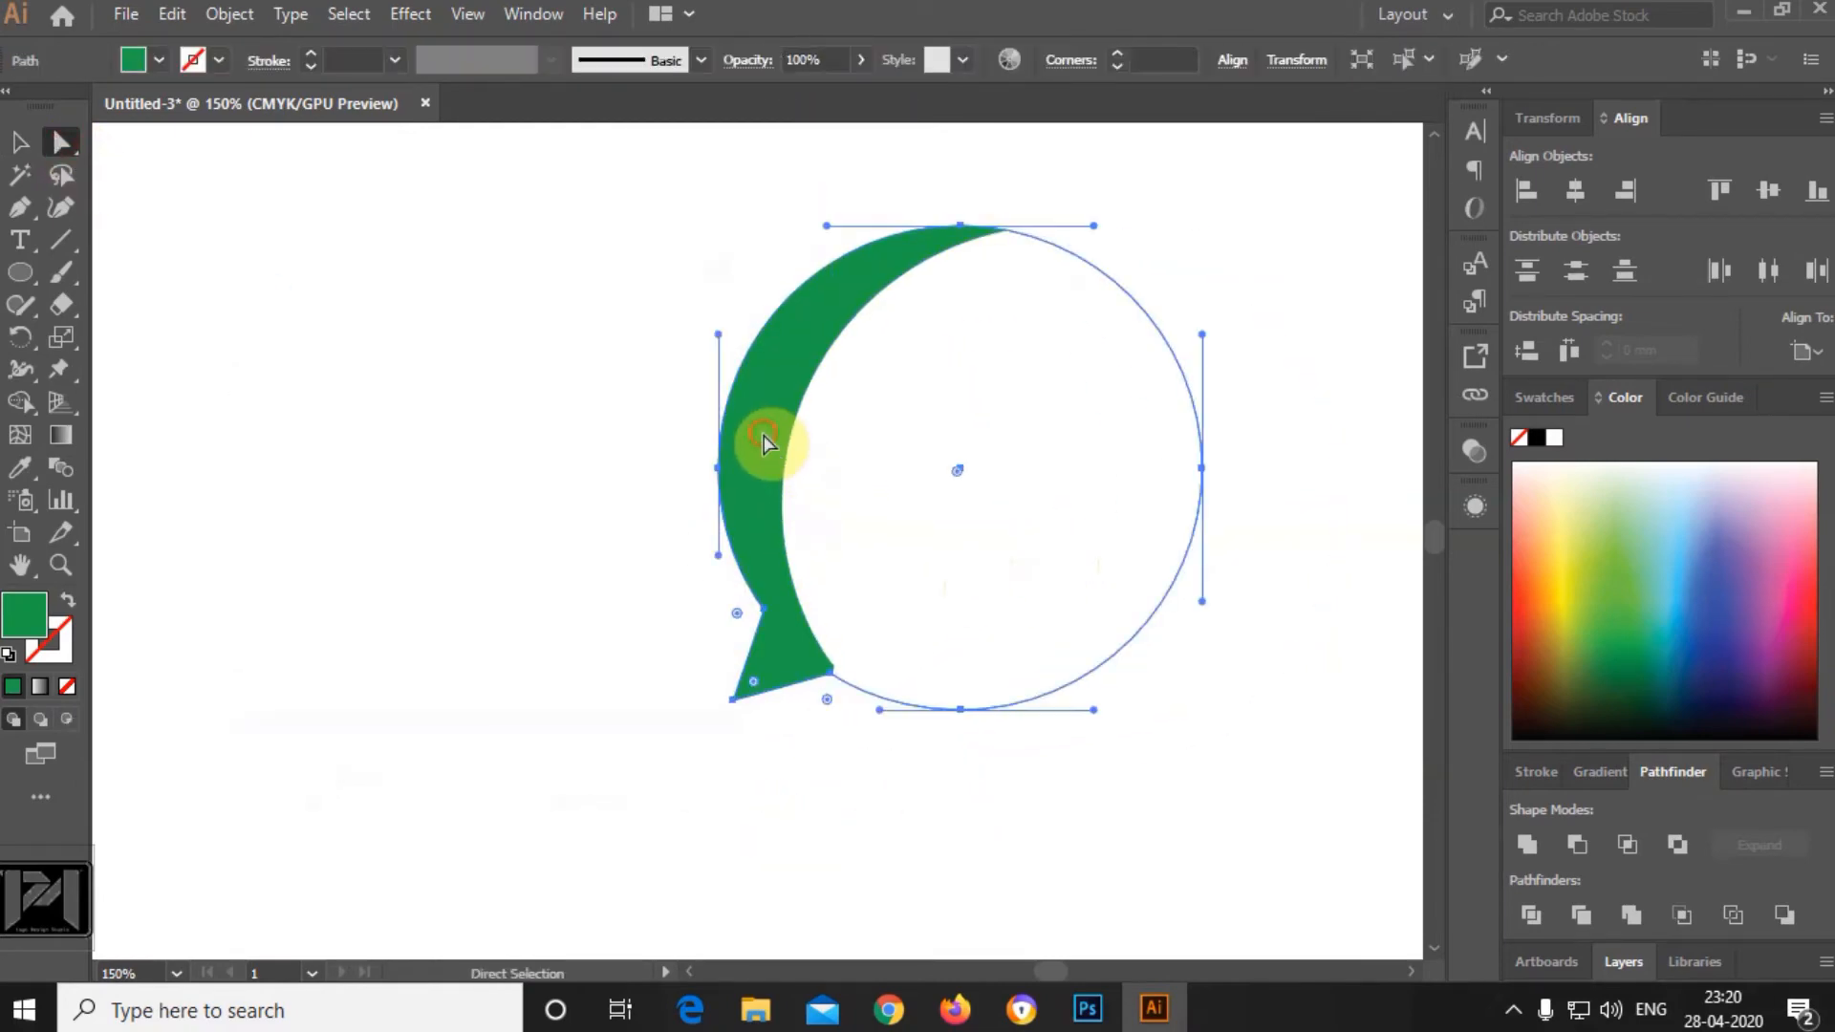
left_click(20, 142)
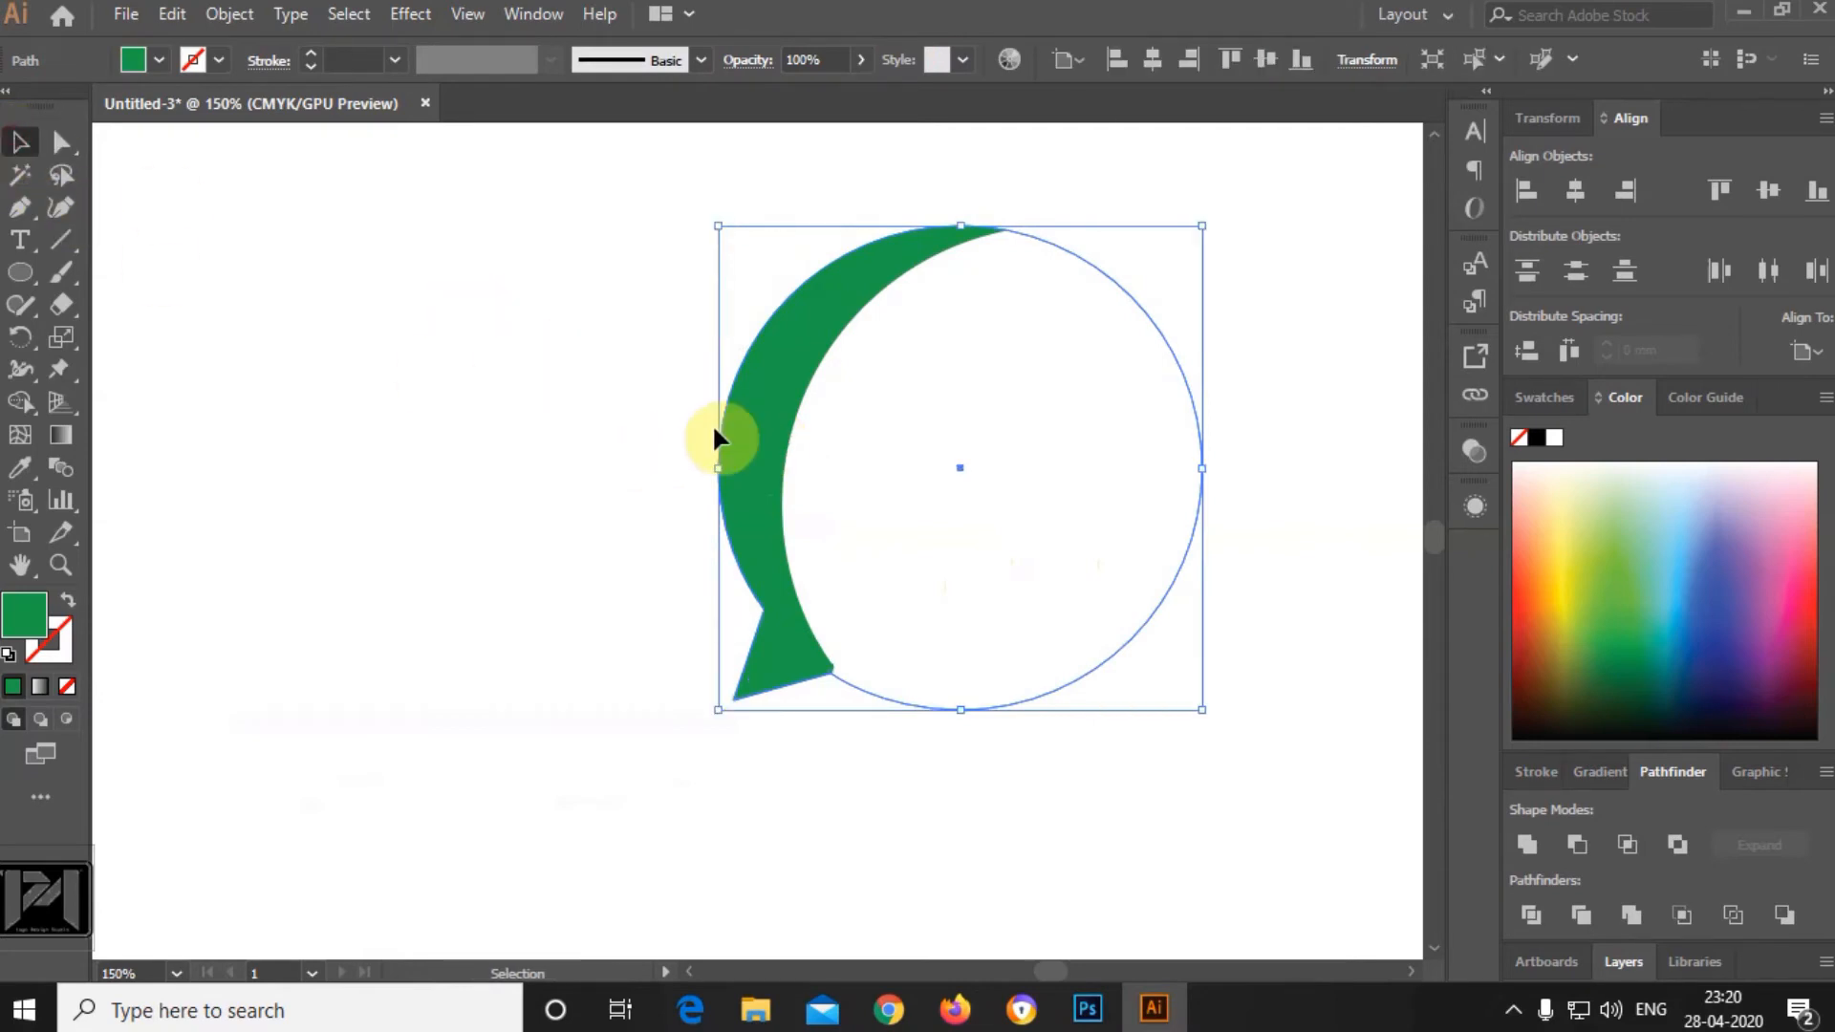
right_click(750, 429)
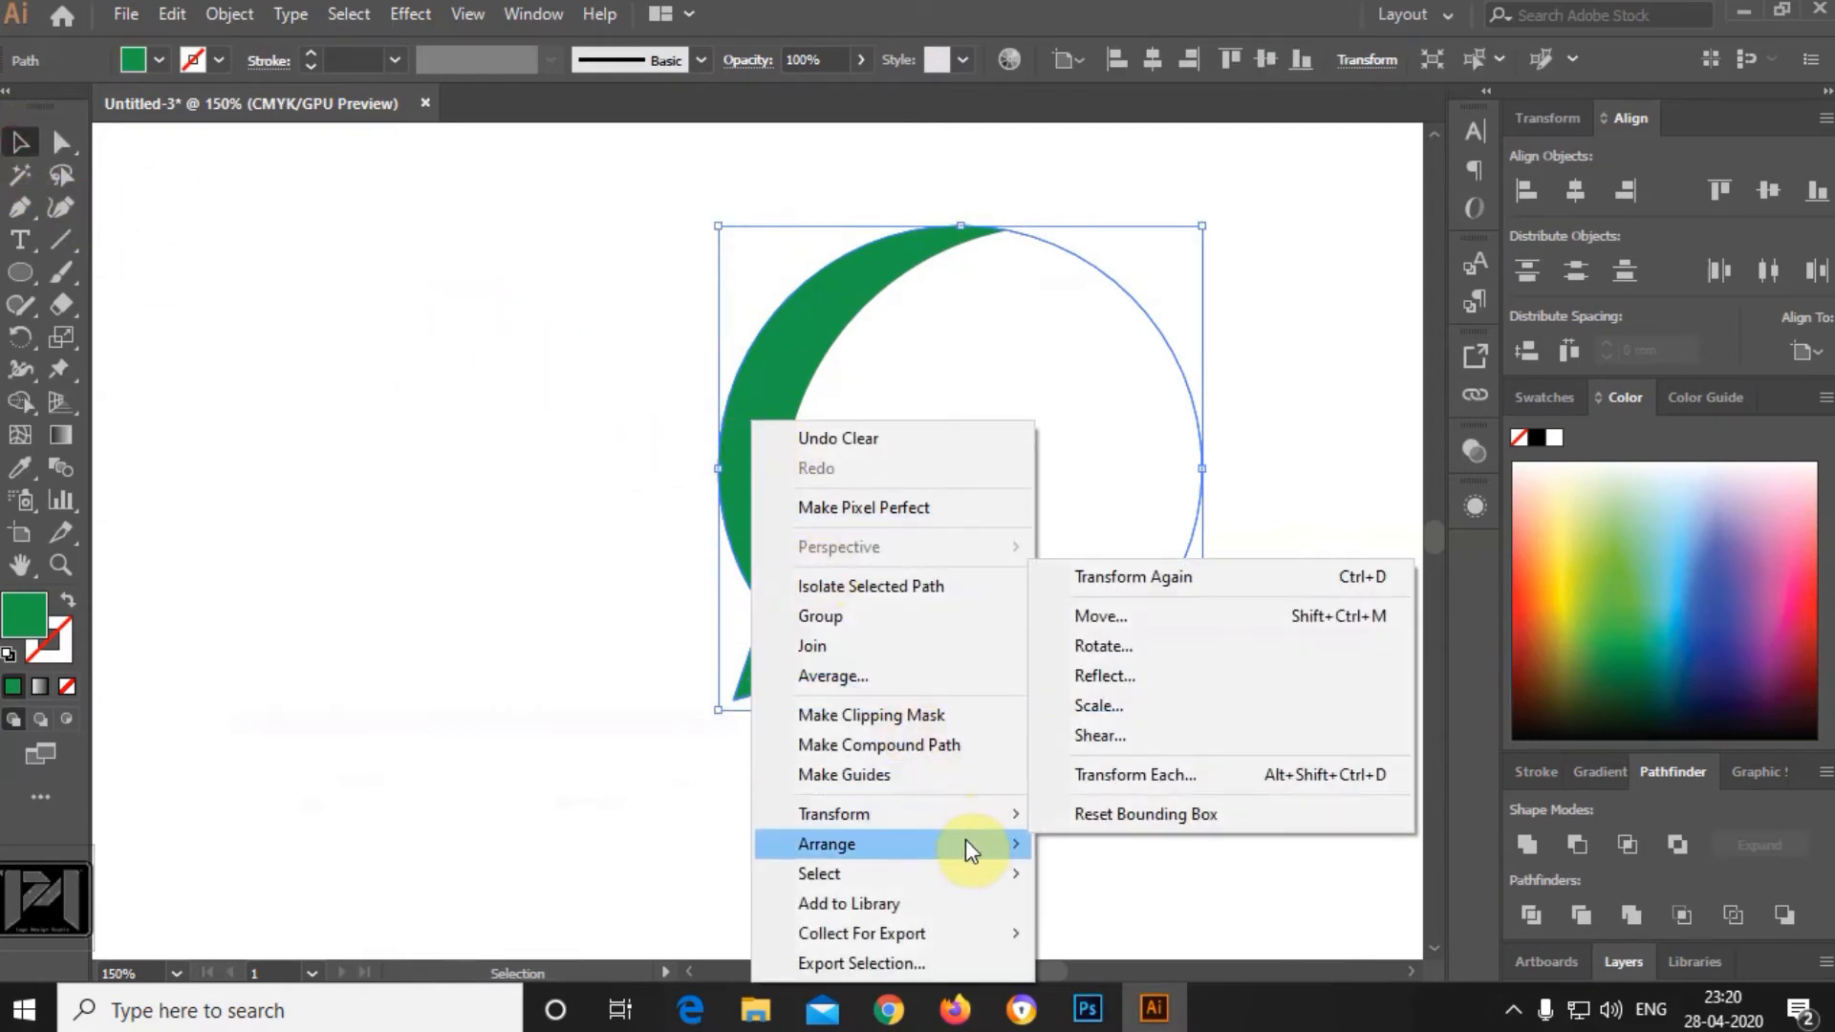
mouse_move(979, 849)
left_click(1059, 840)
left_click_drag(988, 485, 1017, 490)
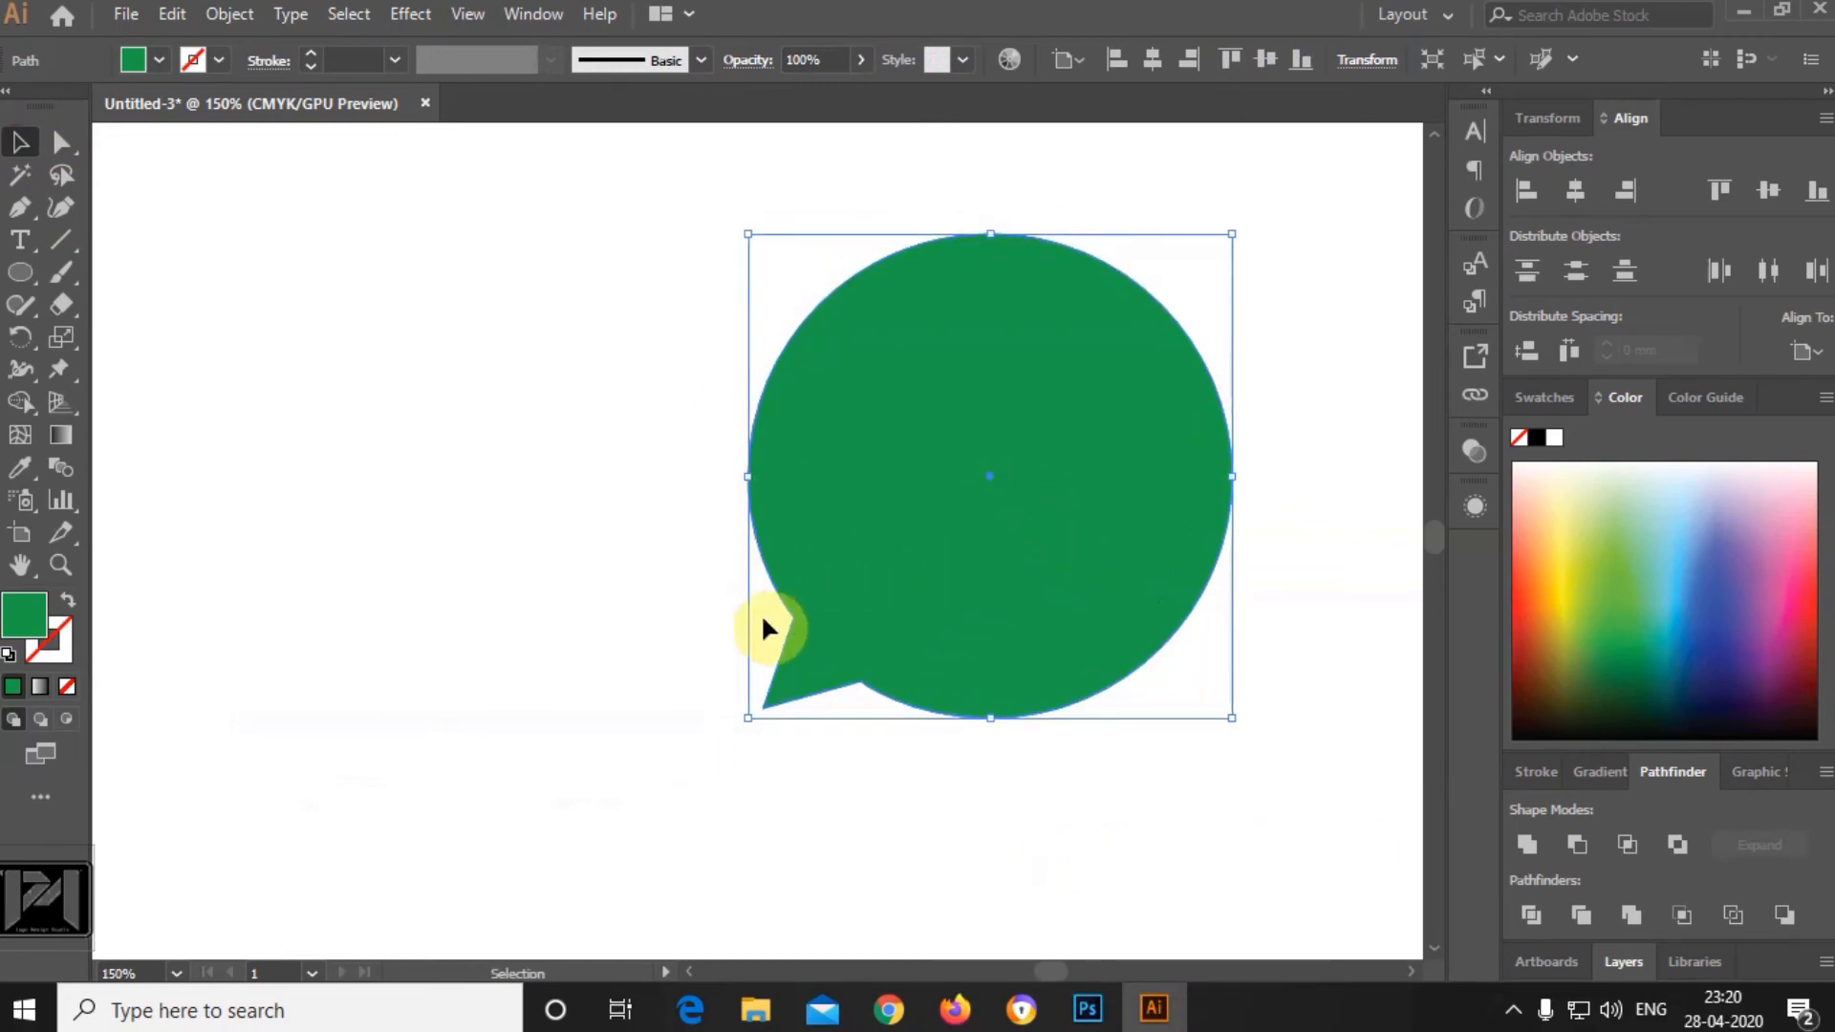
left_click_drag(837, 561, 850, 549)
left_click(663, 334)
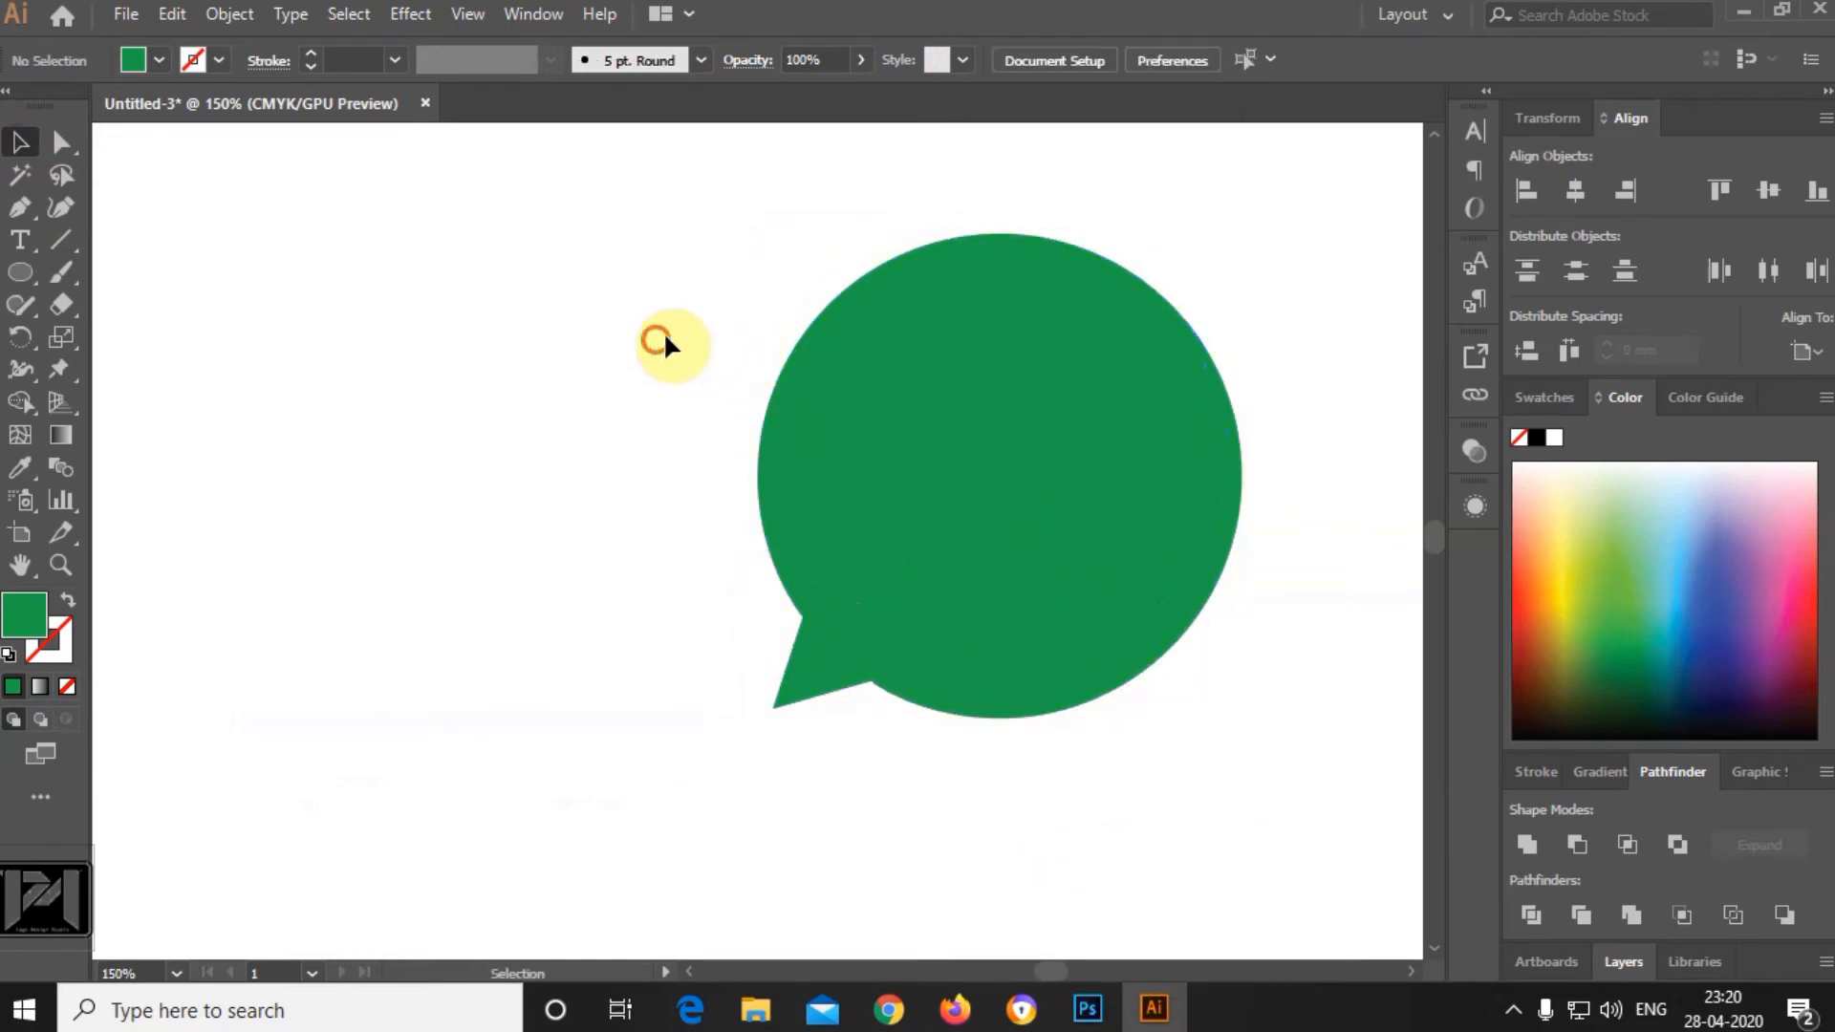
Give both speech bubbles a 1 pt dark green stroke.
left_click(782, 356)
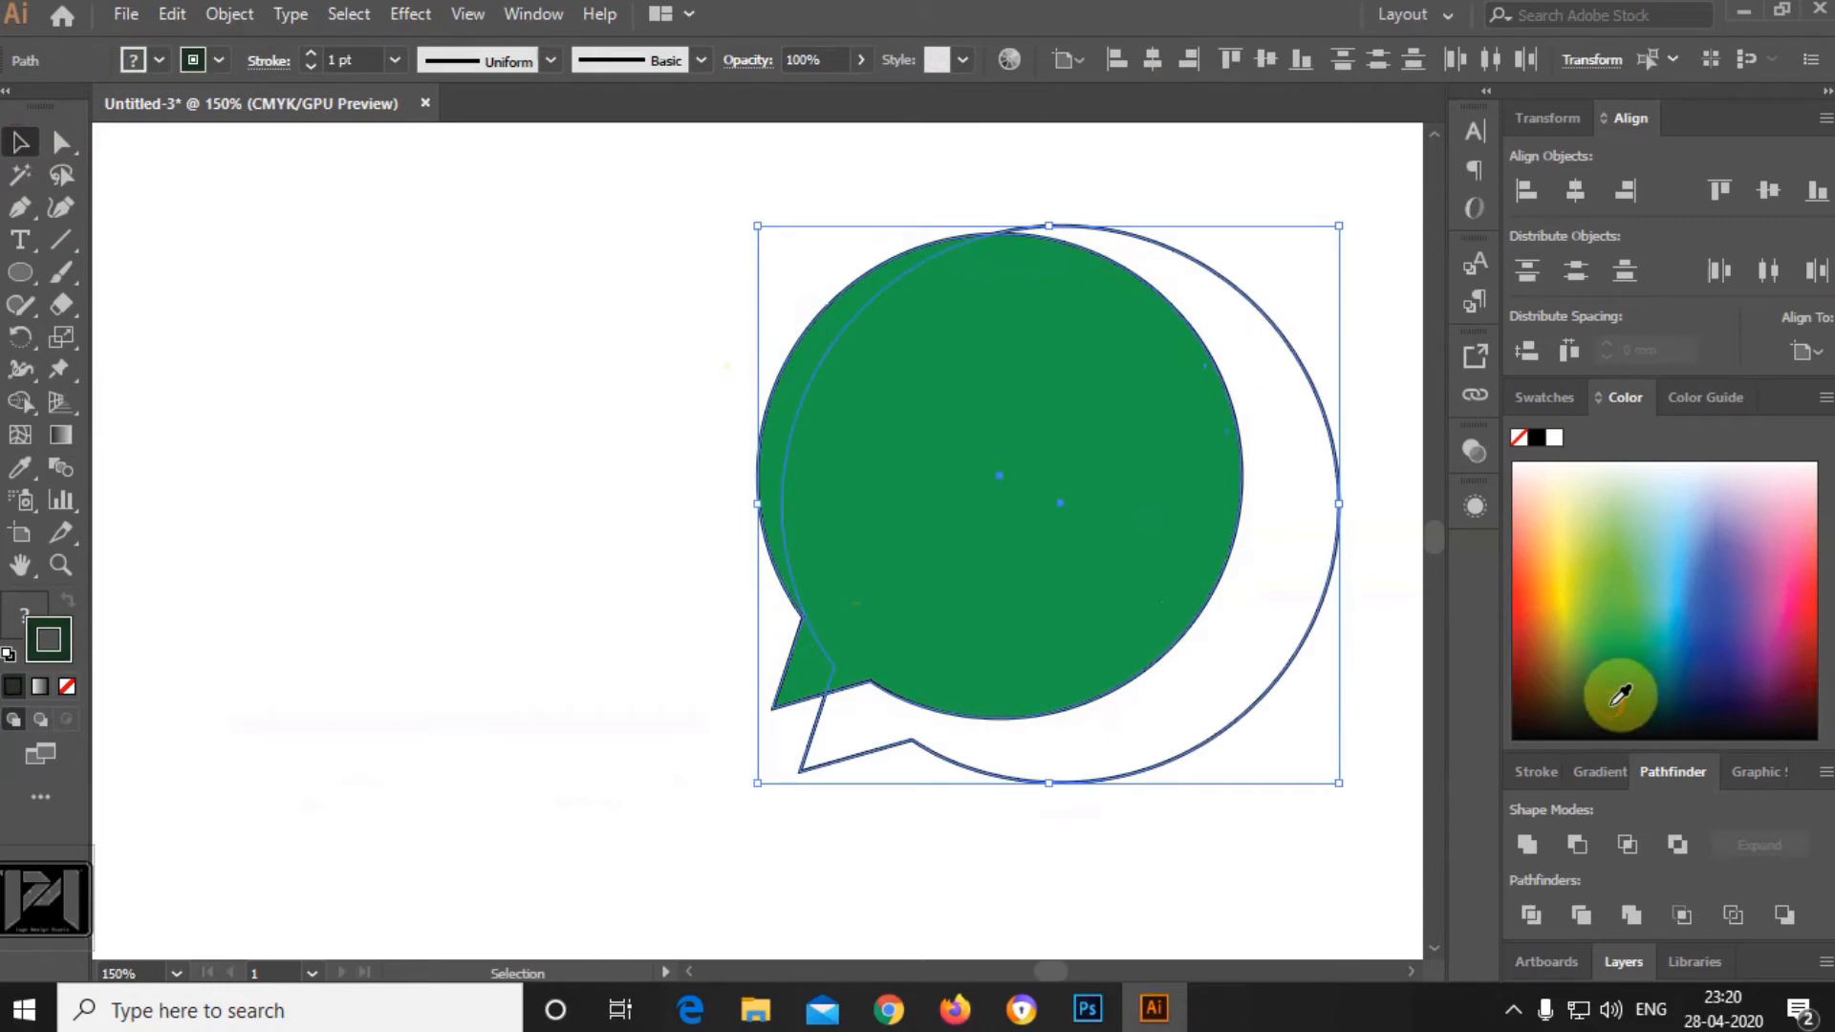
left_click(61, 142)
left_click(417, 359)
Position the green bubble inside the outlined white bubble and remove the green bubble's stroke.
left_click_drag(1138, 541, 1196, 548)
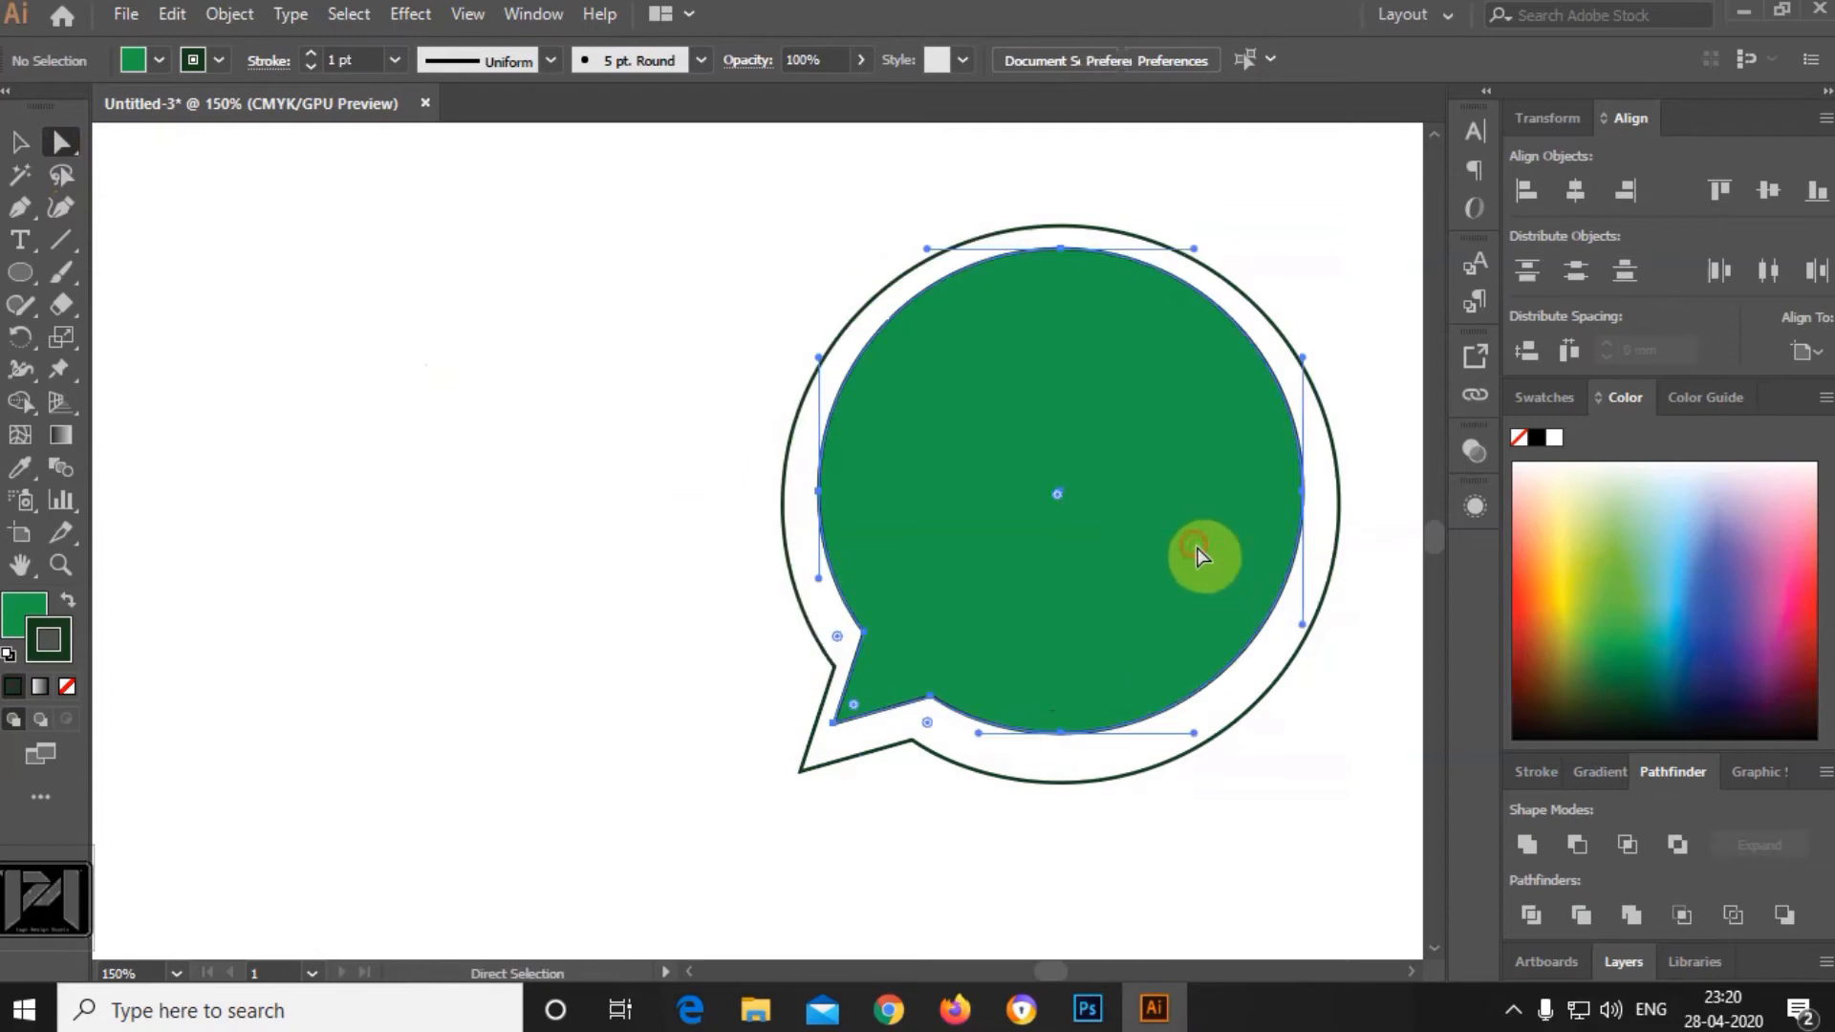
left_click(1518, 439)
left_click(577, 361)
left_click_drag(1011, 486, 1013, 491)
left_click(482, 399)
Move the two nested speech bubbles together to the left part of the artboard.
scroll(484, 397, "down", 3)
left_click_drag(557, 312, 787, 585)
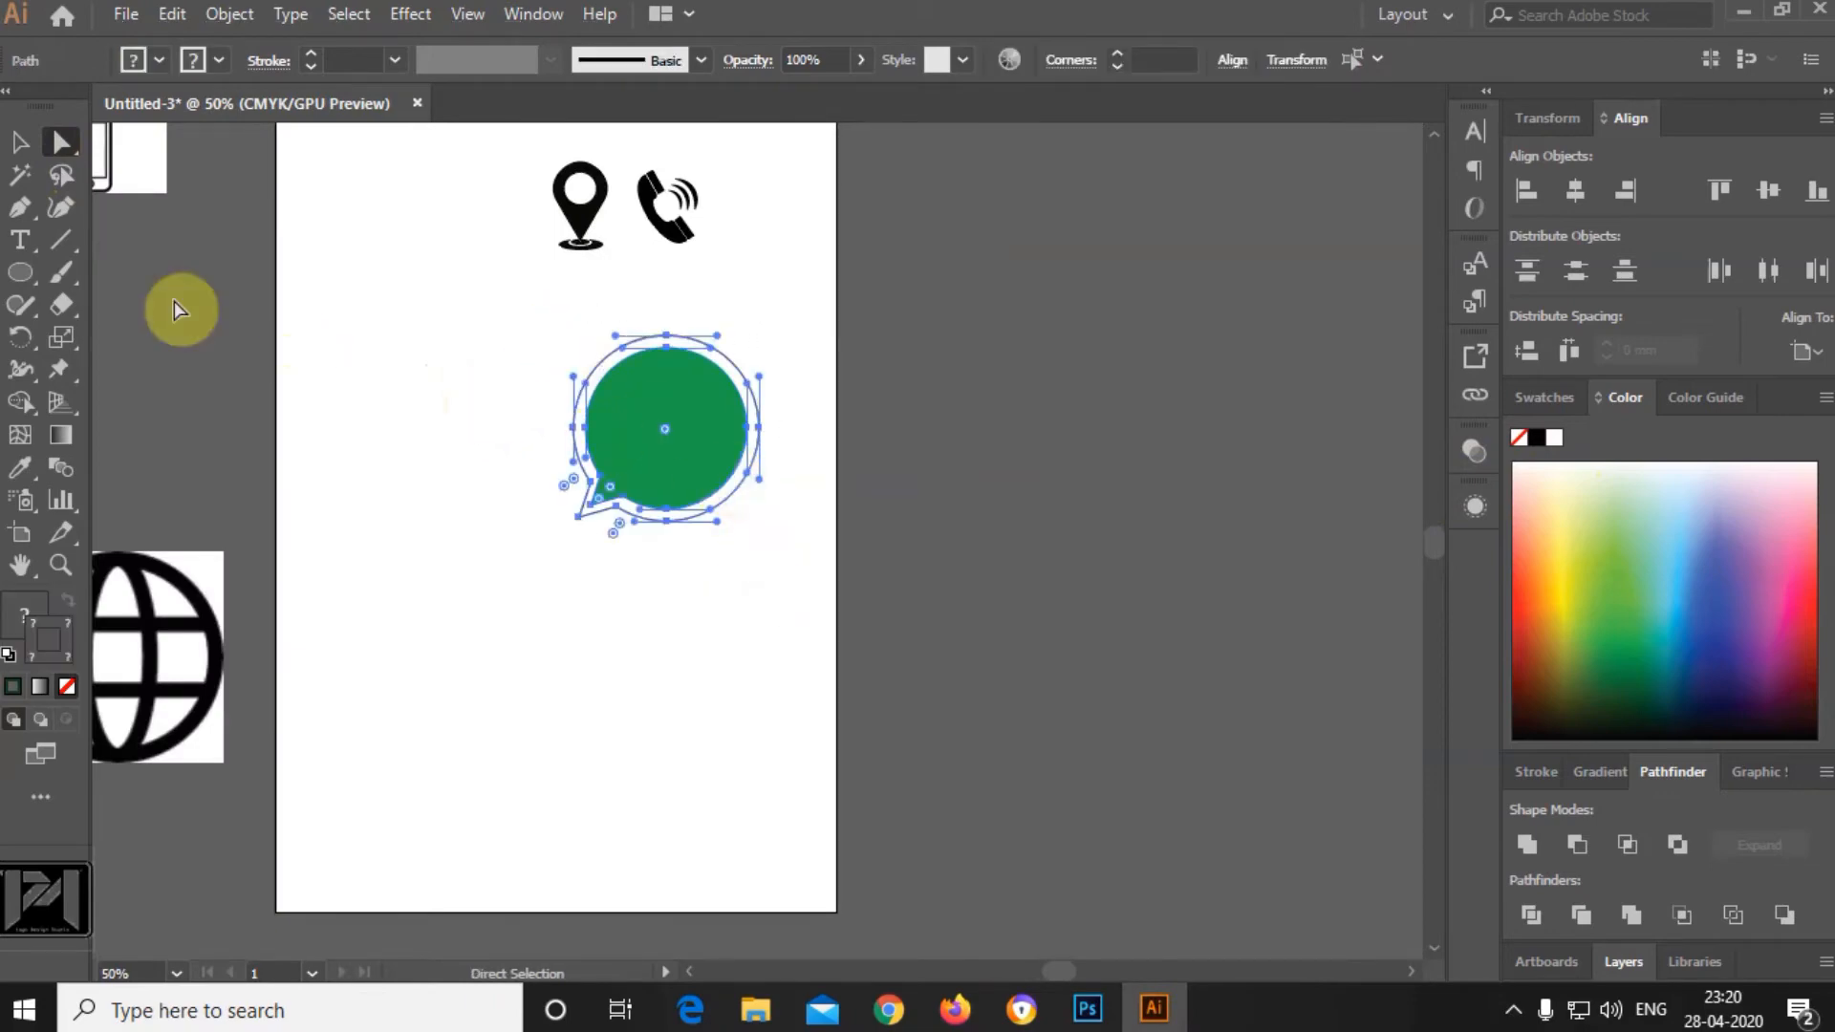
left_click(19, 143)
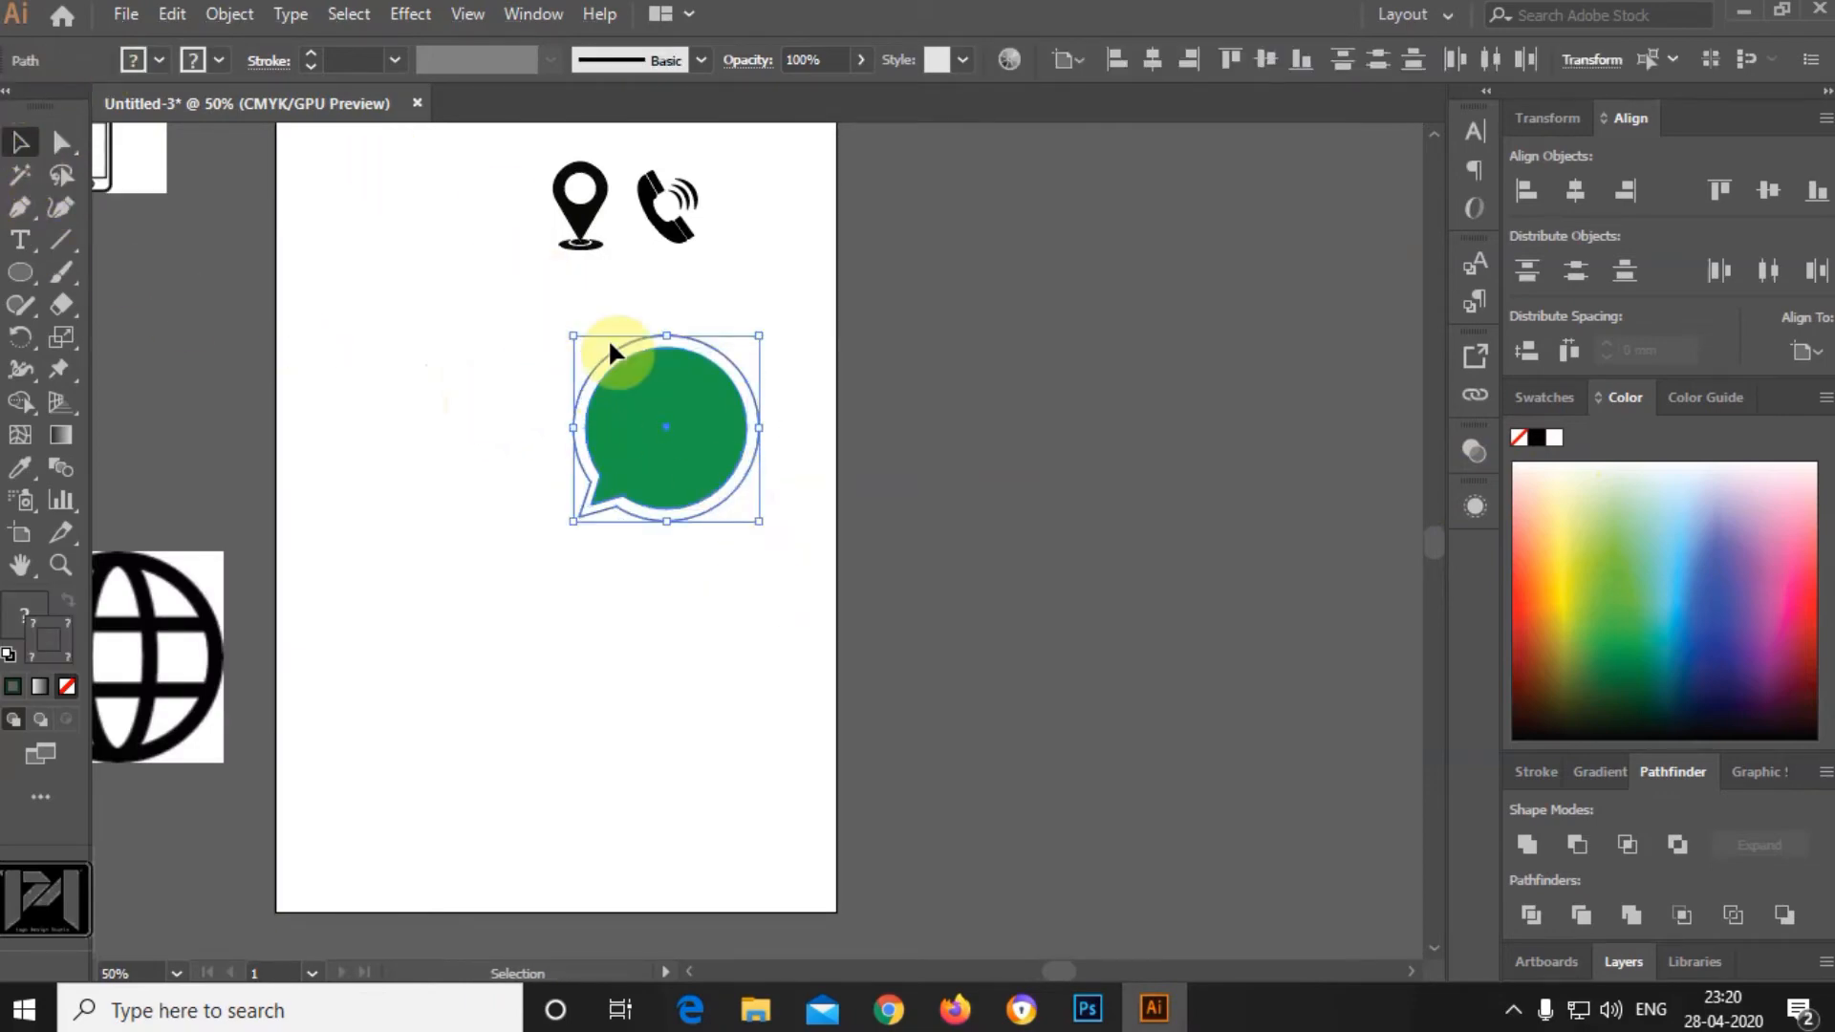
left_click_drag(655, 396, 425, 366)
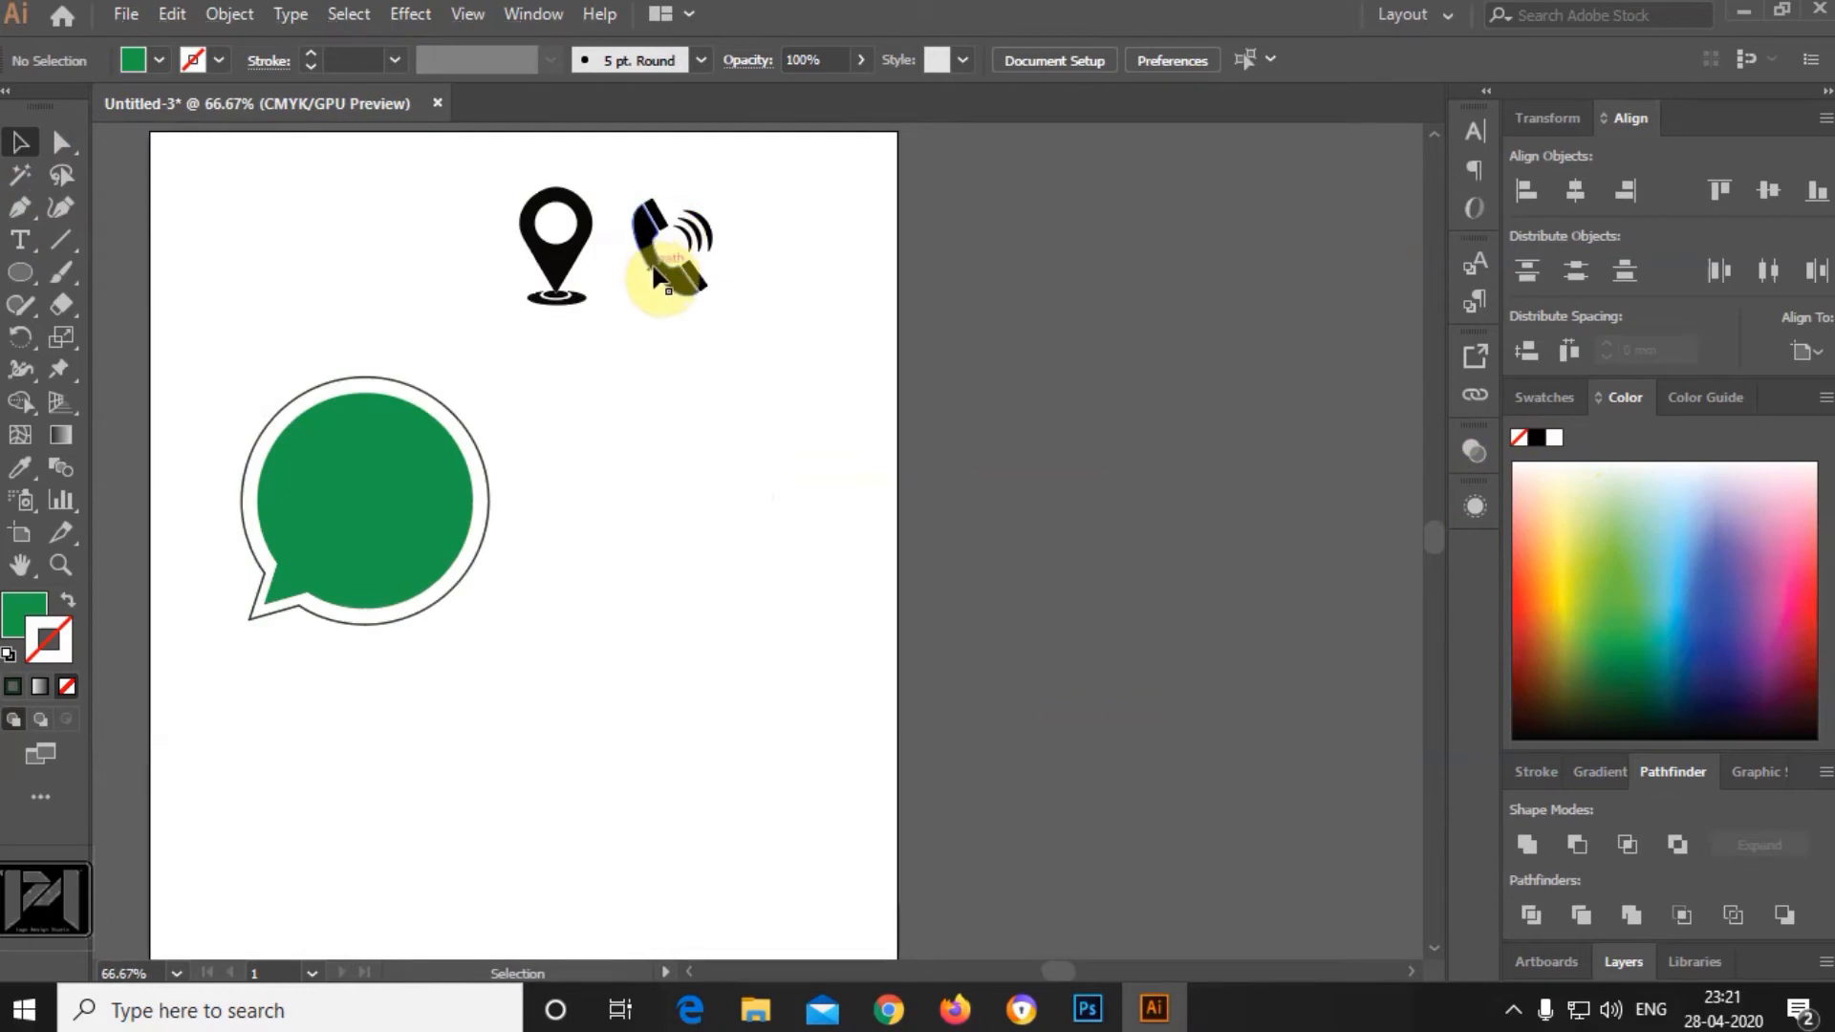
Duplicate the black call icon into the empty area to the lower right of the speech bubble.
left_click(670, 283)
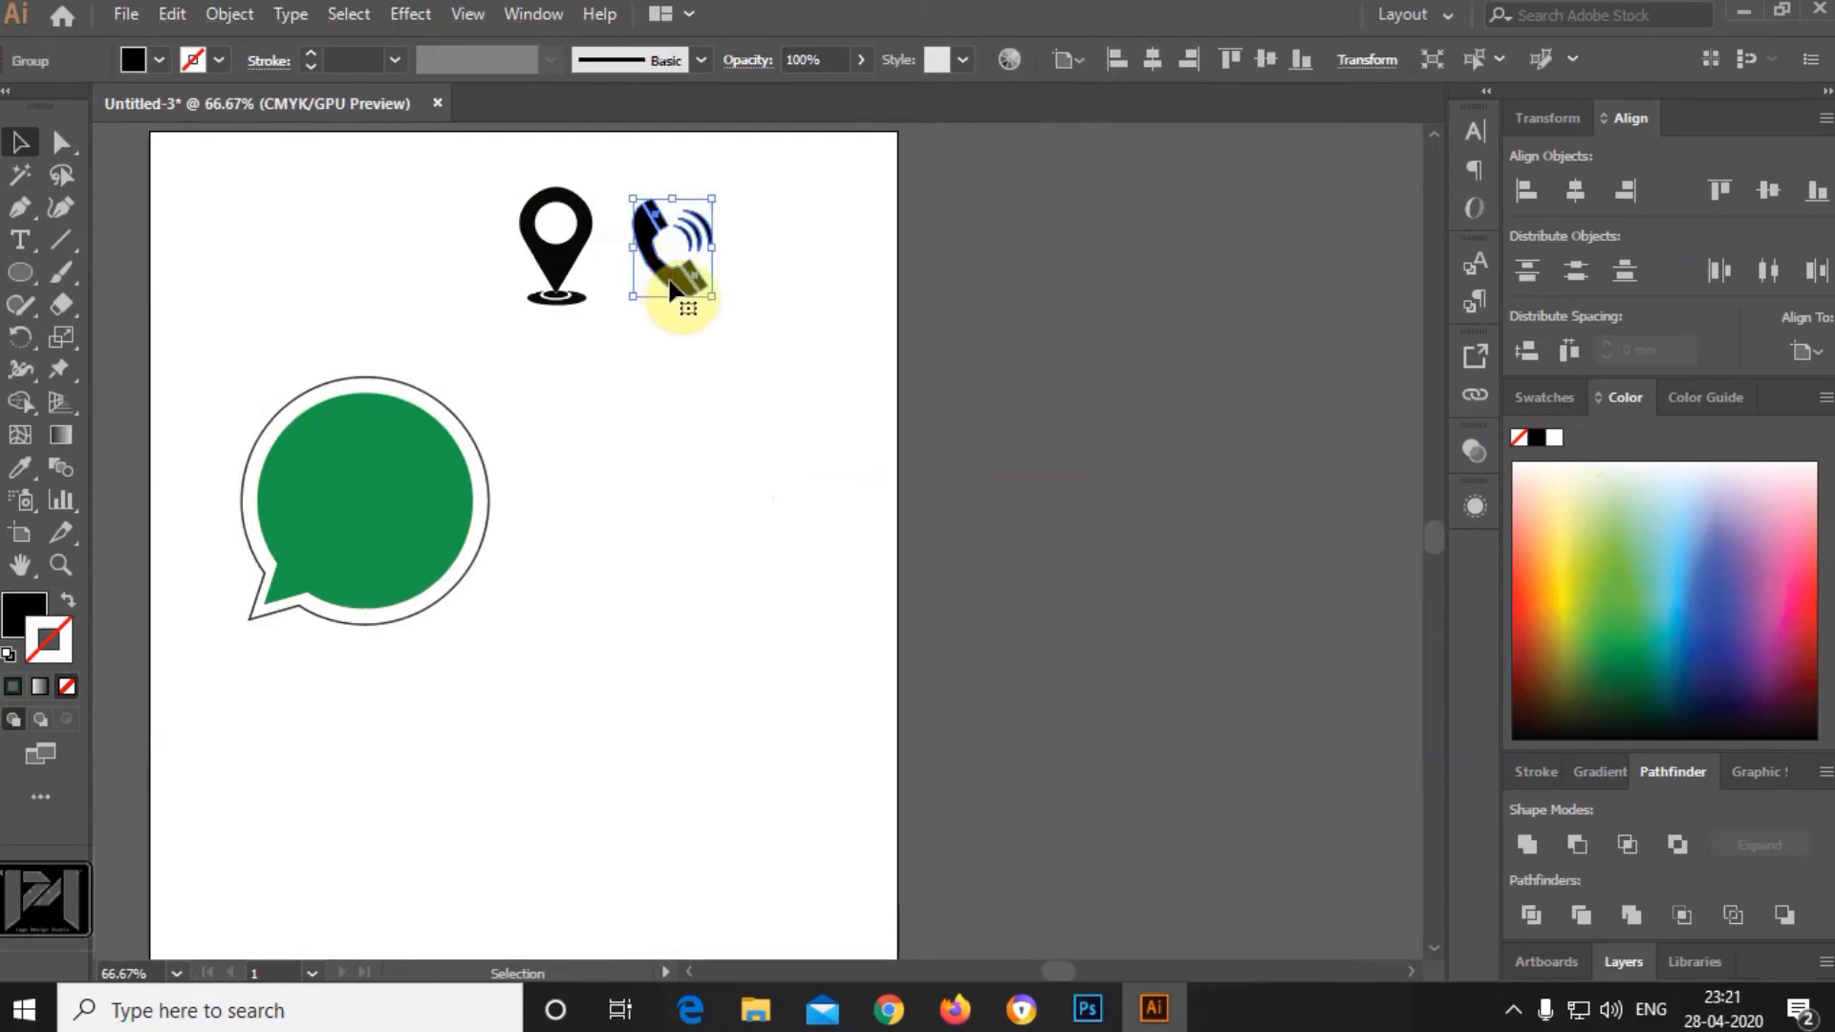
left_click_drag(669, 283, 597, 487)
key("ctrl+z")
left_click_drag(682, 289, 635, 618)
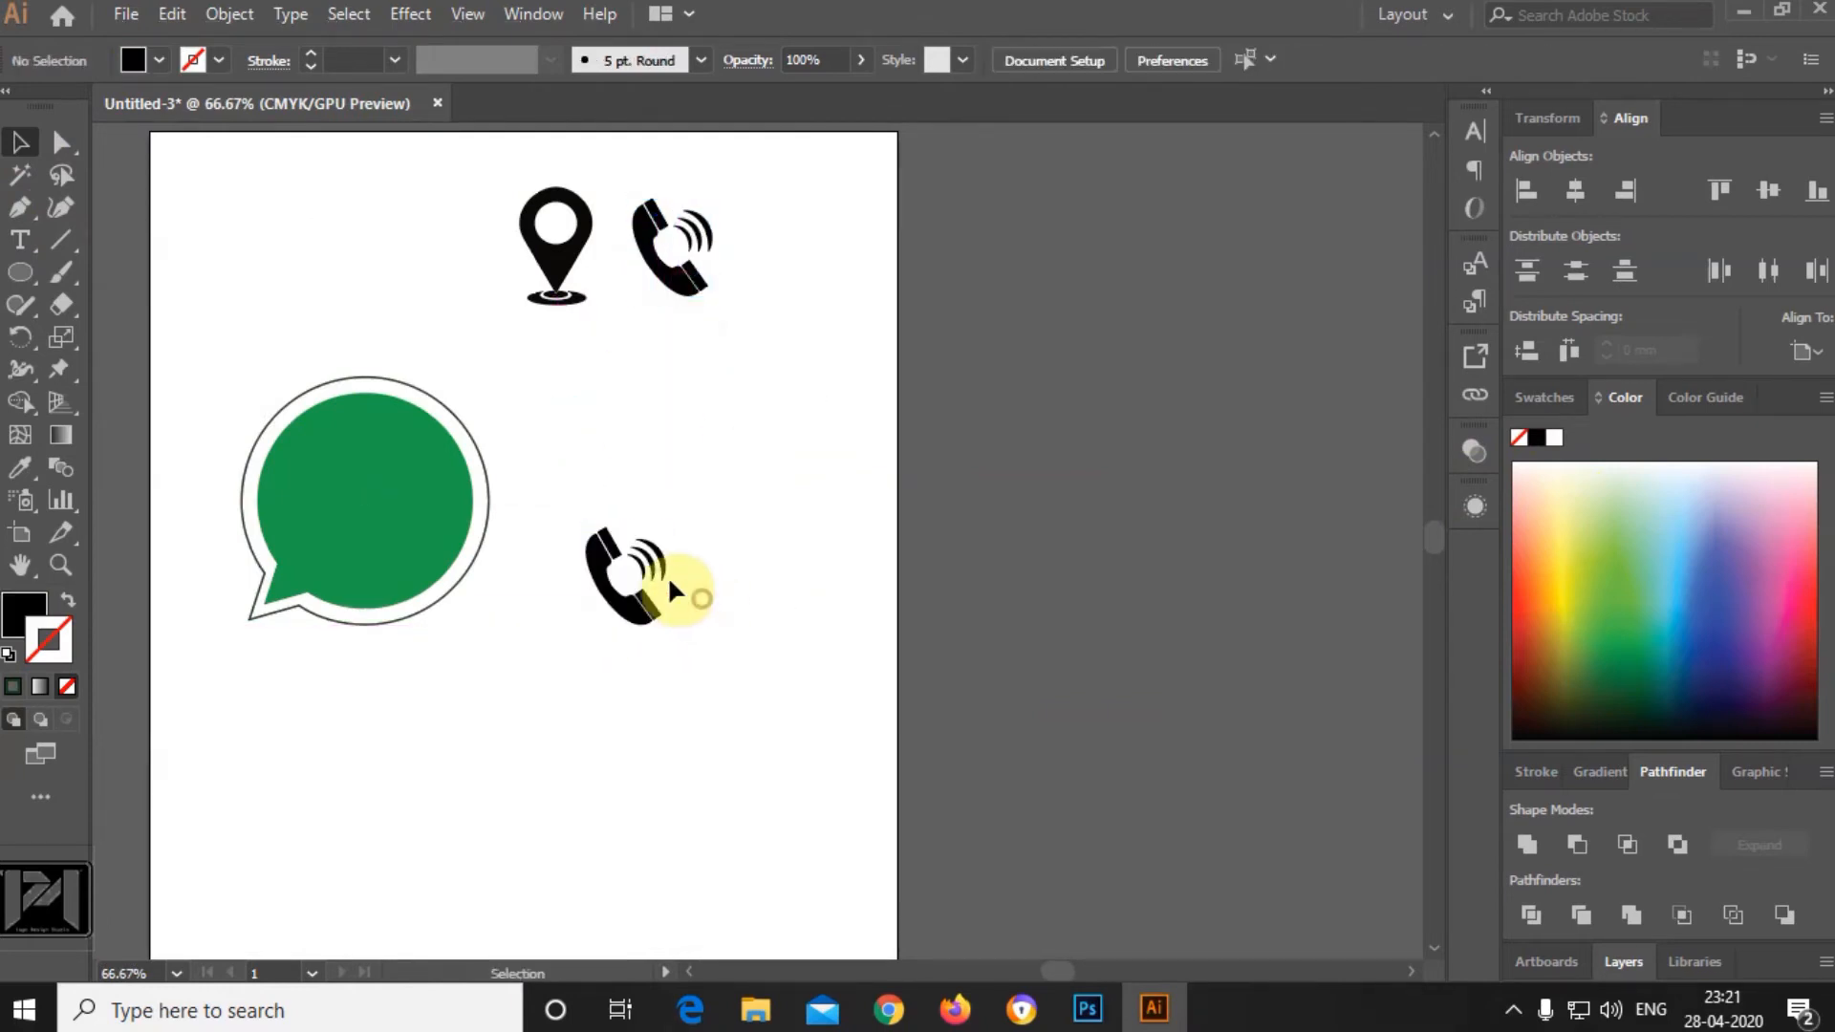
Ungroup the copied call icon and delete its signal arcs, keeping only the handset.
right_click(651, 572)
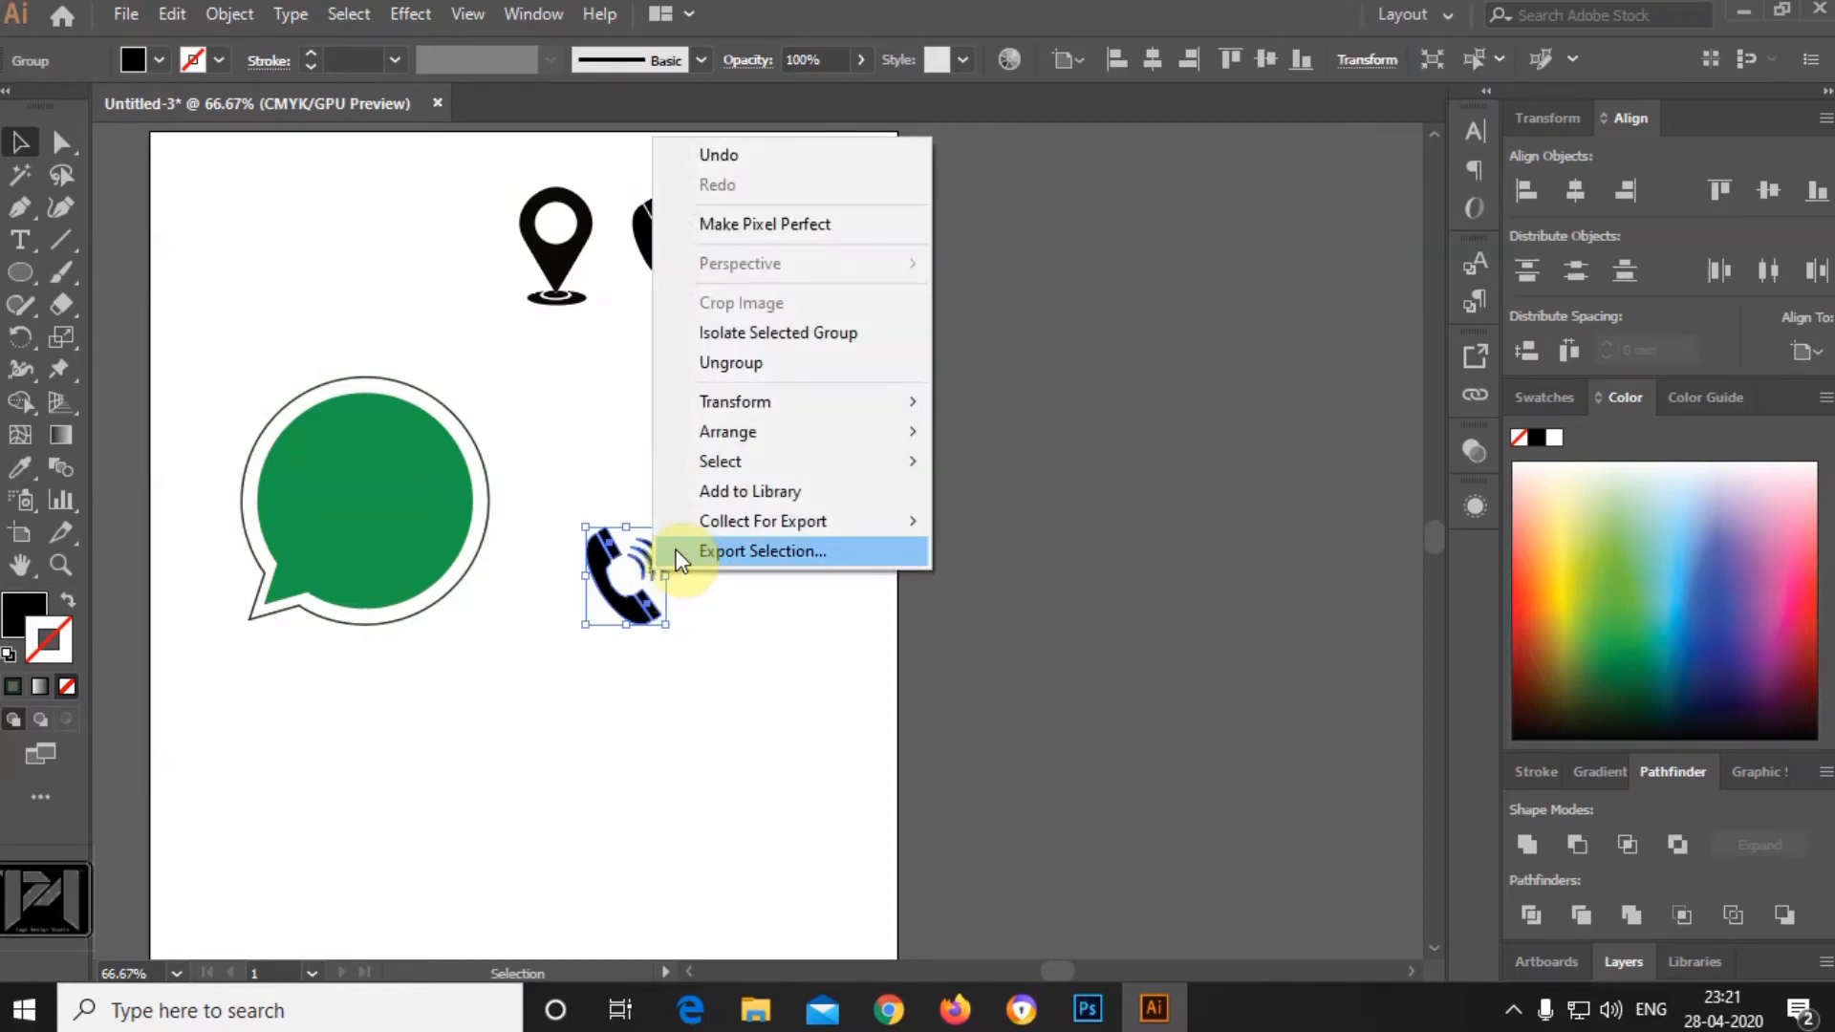
left_click(731, 363)
left_click(753, 457)
left_click(662, 568)
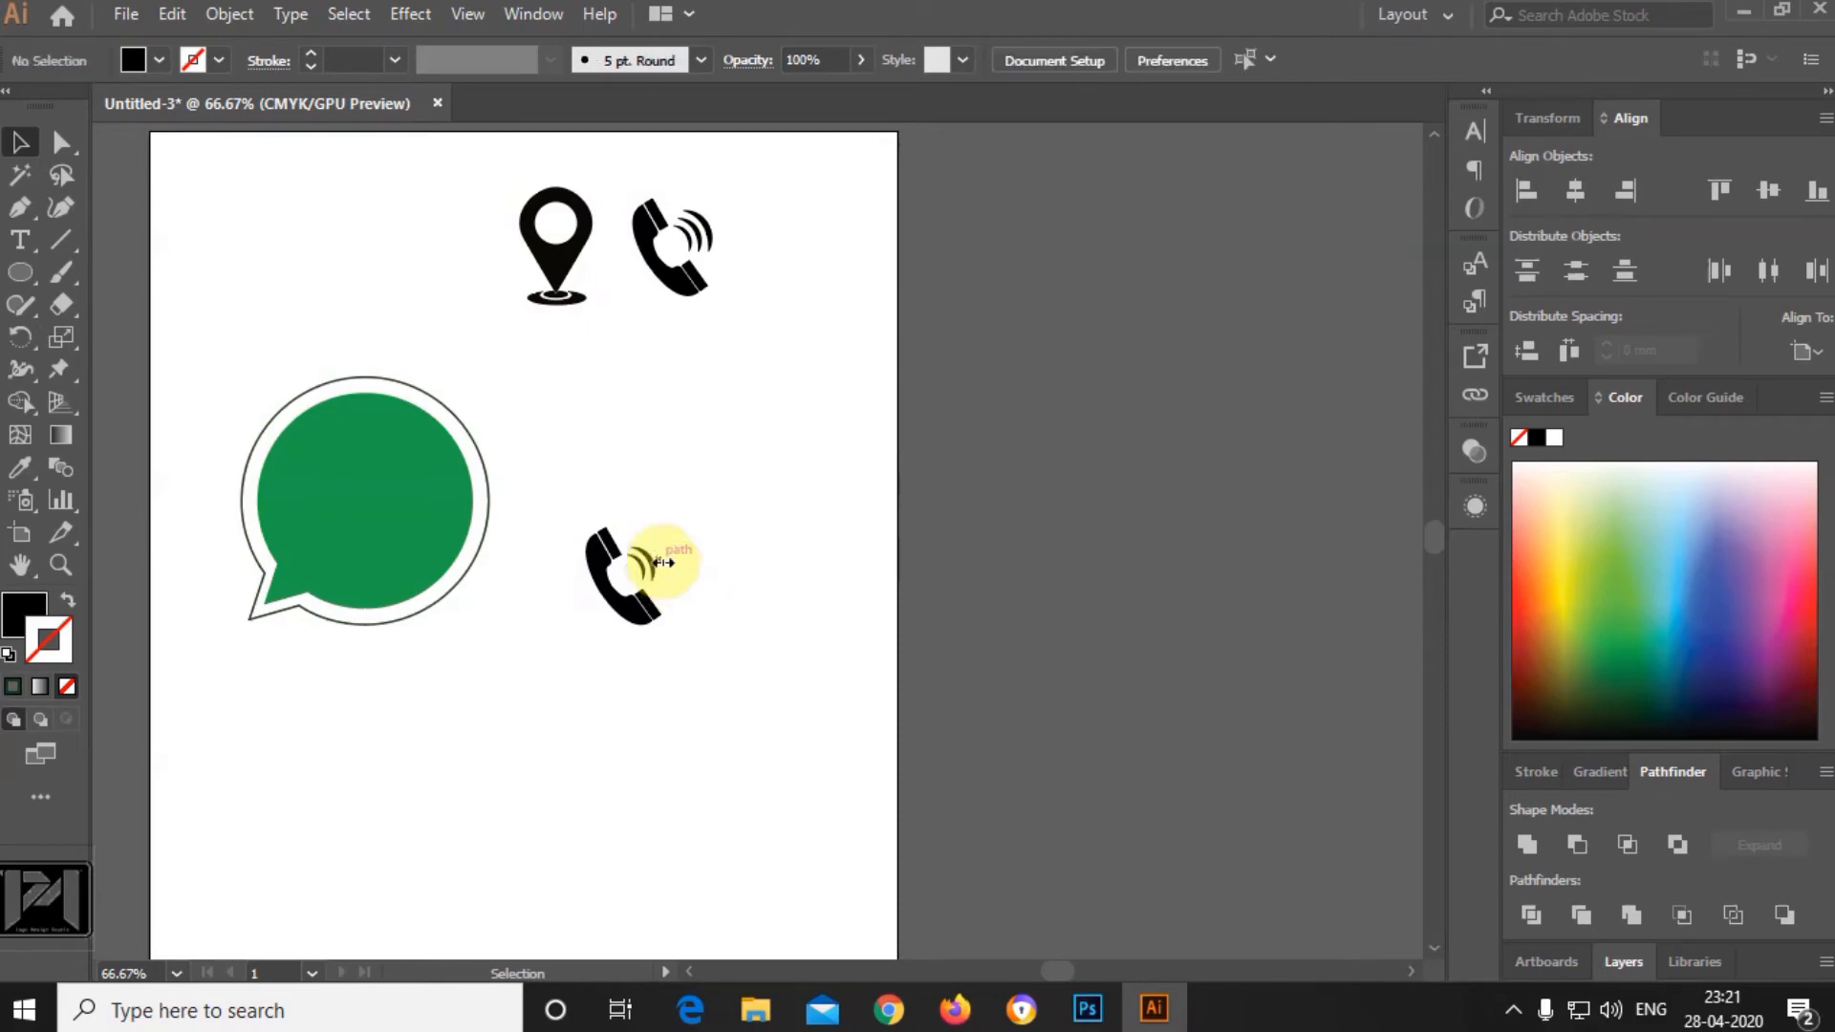
left_click(647, 557)
key("Delete")
left_click(645, 563)
key("Delete")
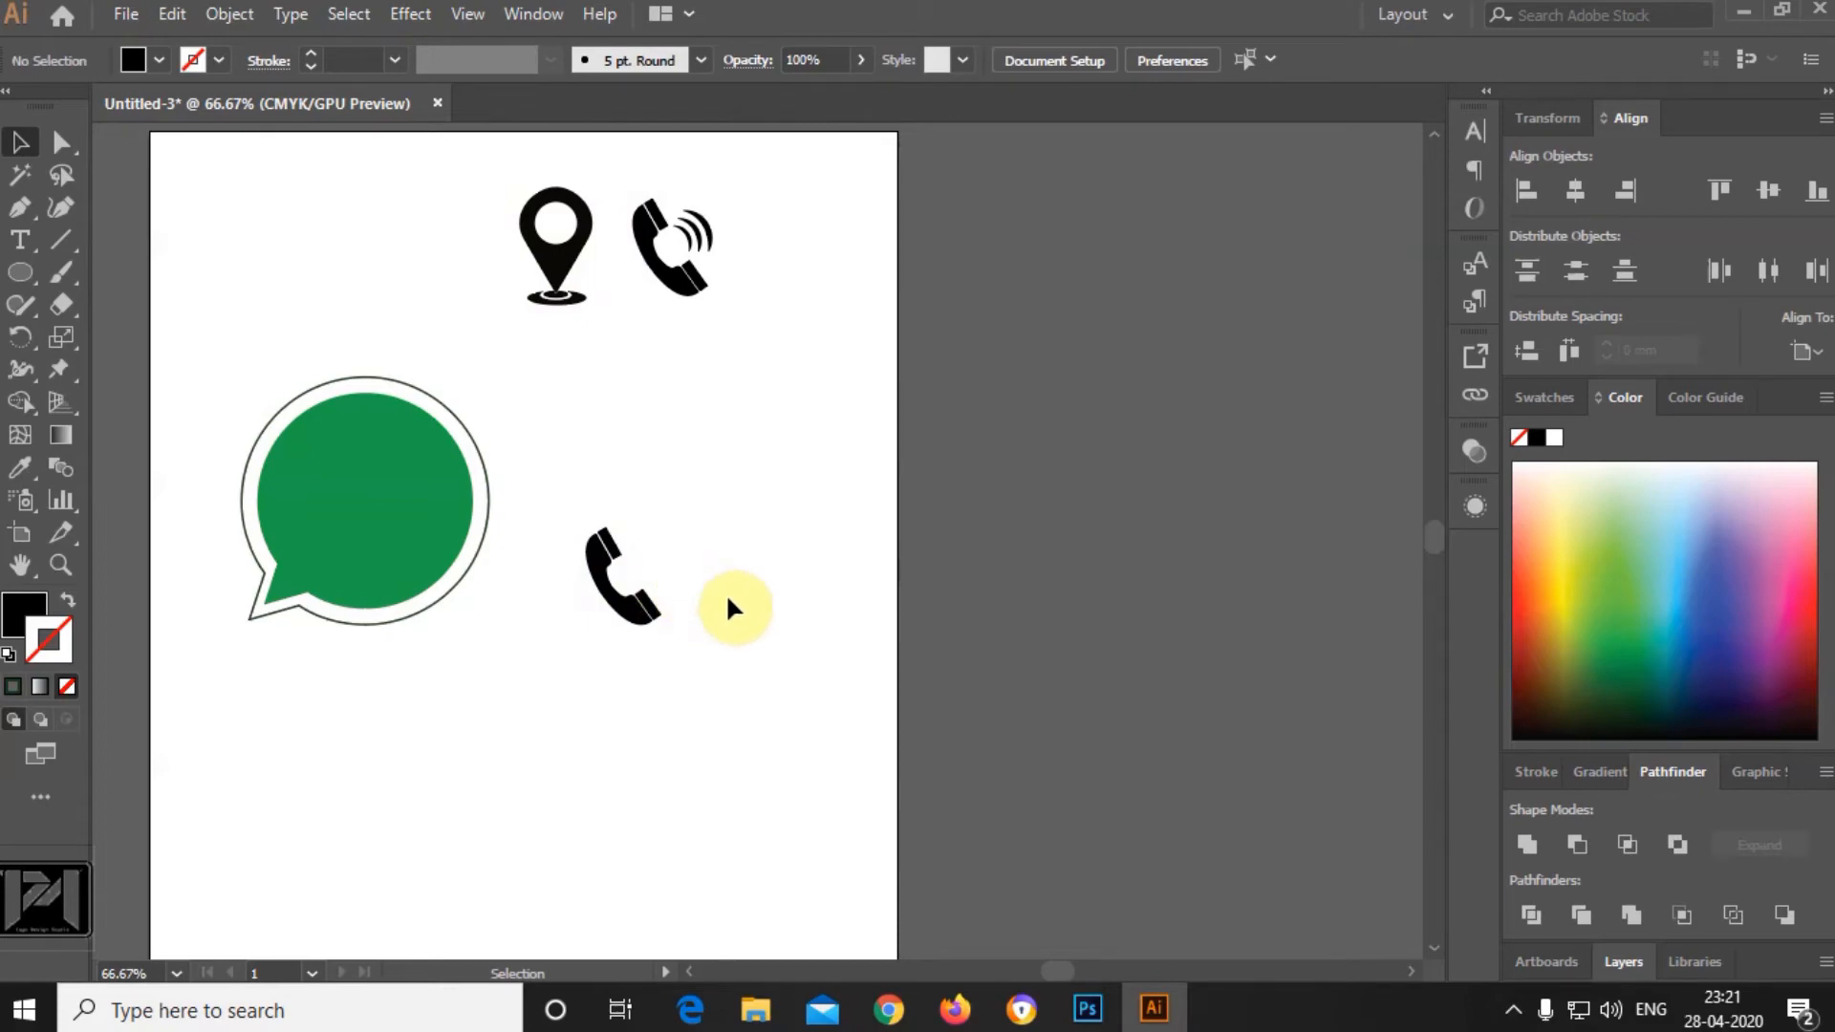
left_click_drag(573, 513, 574, 513)
key("ctrl+=")
key("ctrl+=")
left_click_drag(913, 707, 326, 517)
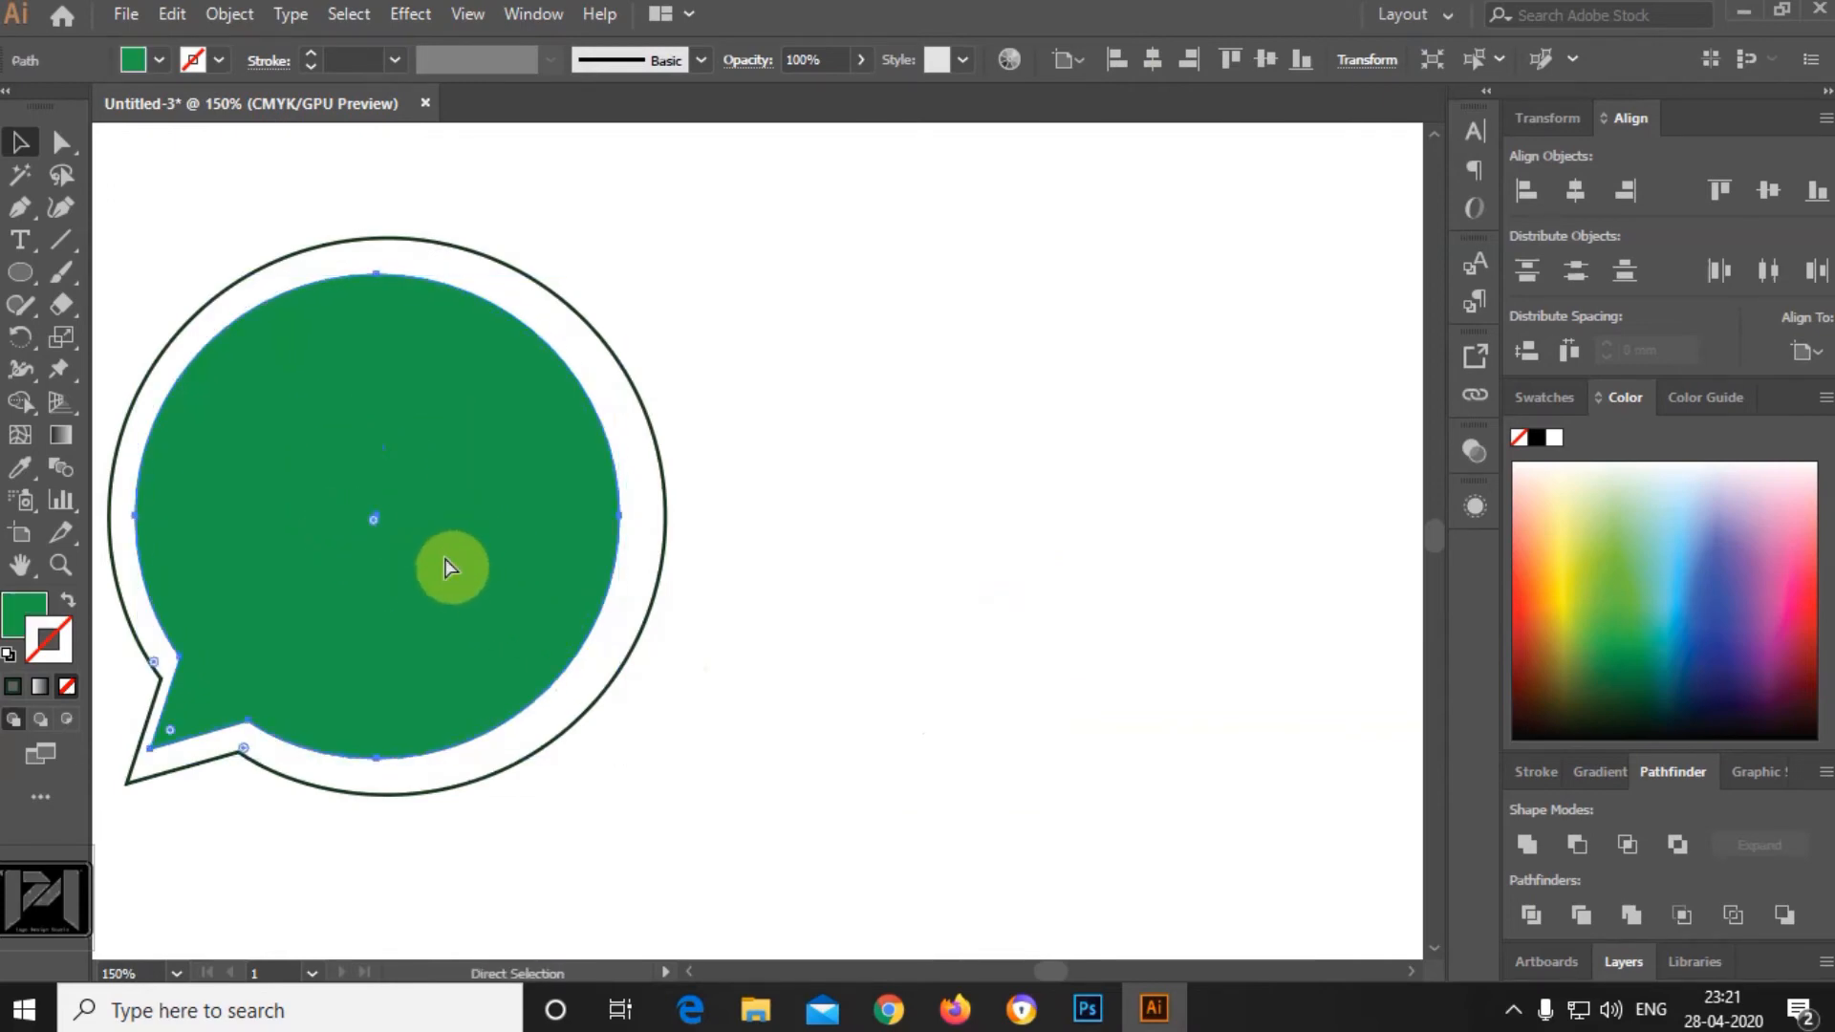
key("ctrl+z")
key("ctrl+z")
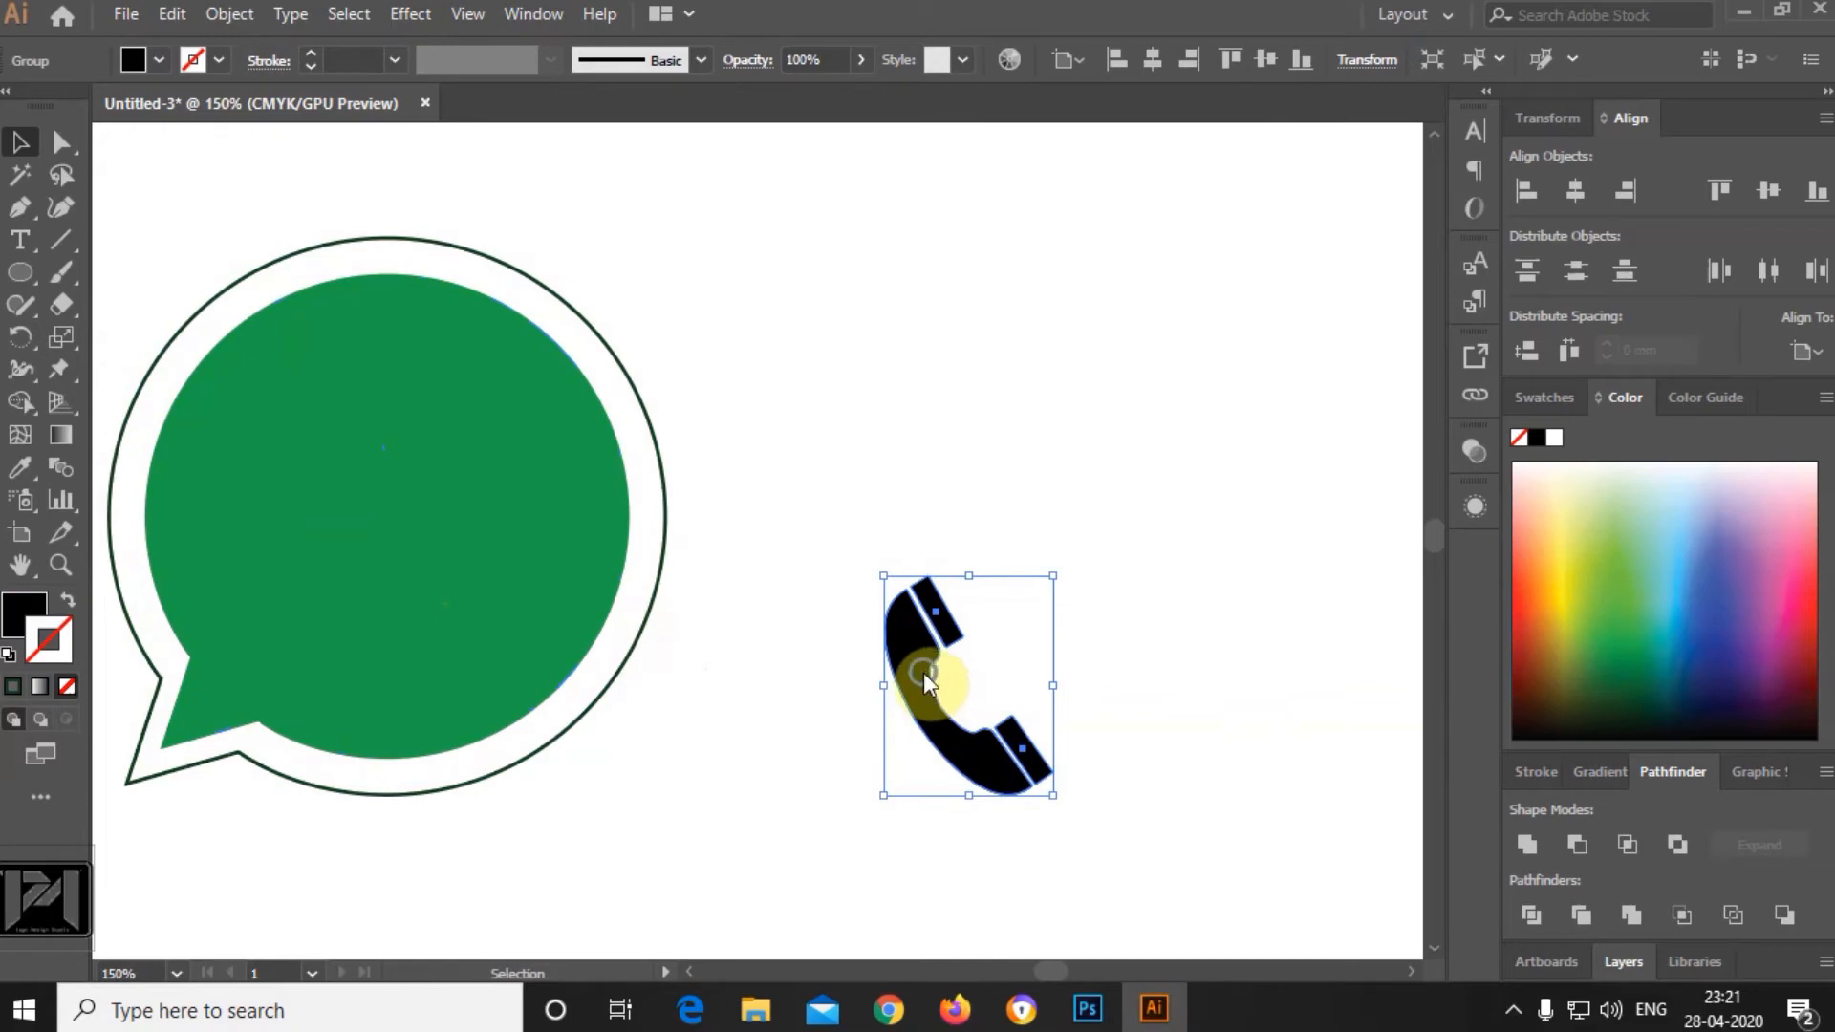
Bring the black handset to the front and place it in the middle of the green bubble.
right_click(923, 673)
mouse_move(1042, 534)
left_click(1228, 563)
left_click_drag(934, 656, 340, 489)
left_click(510, 497, "shift")
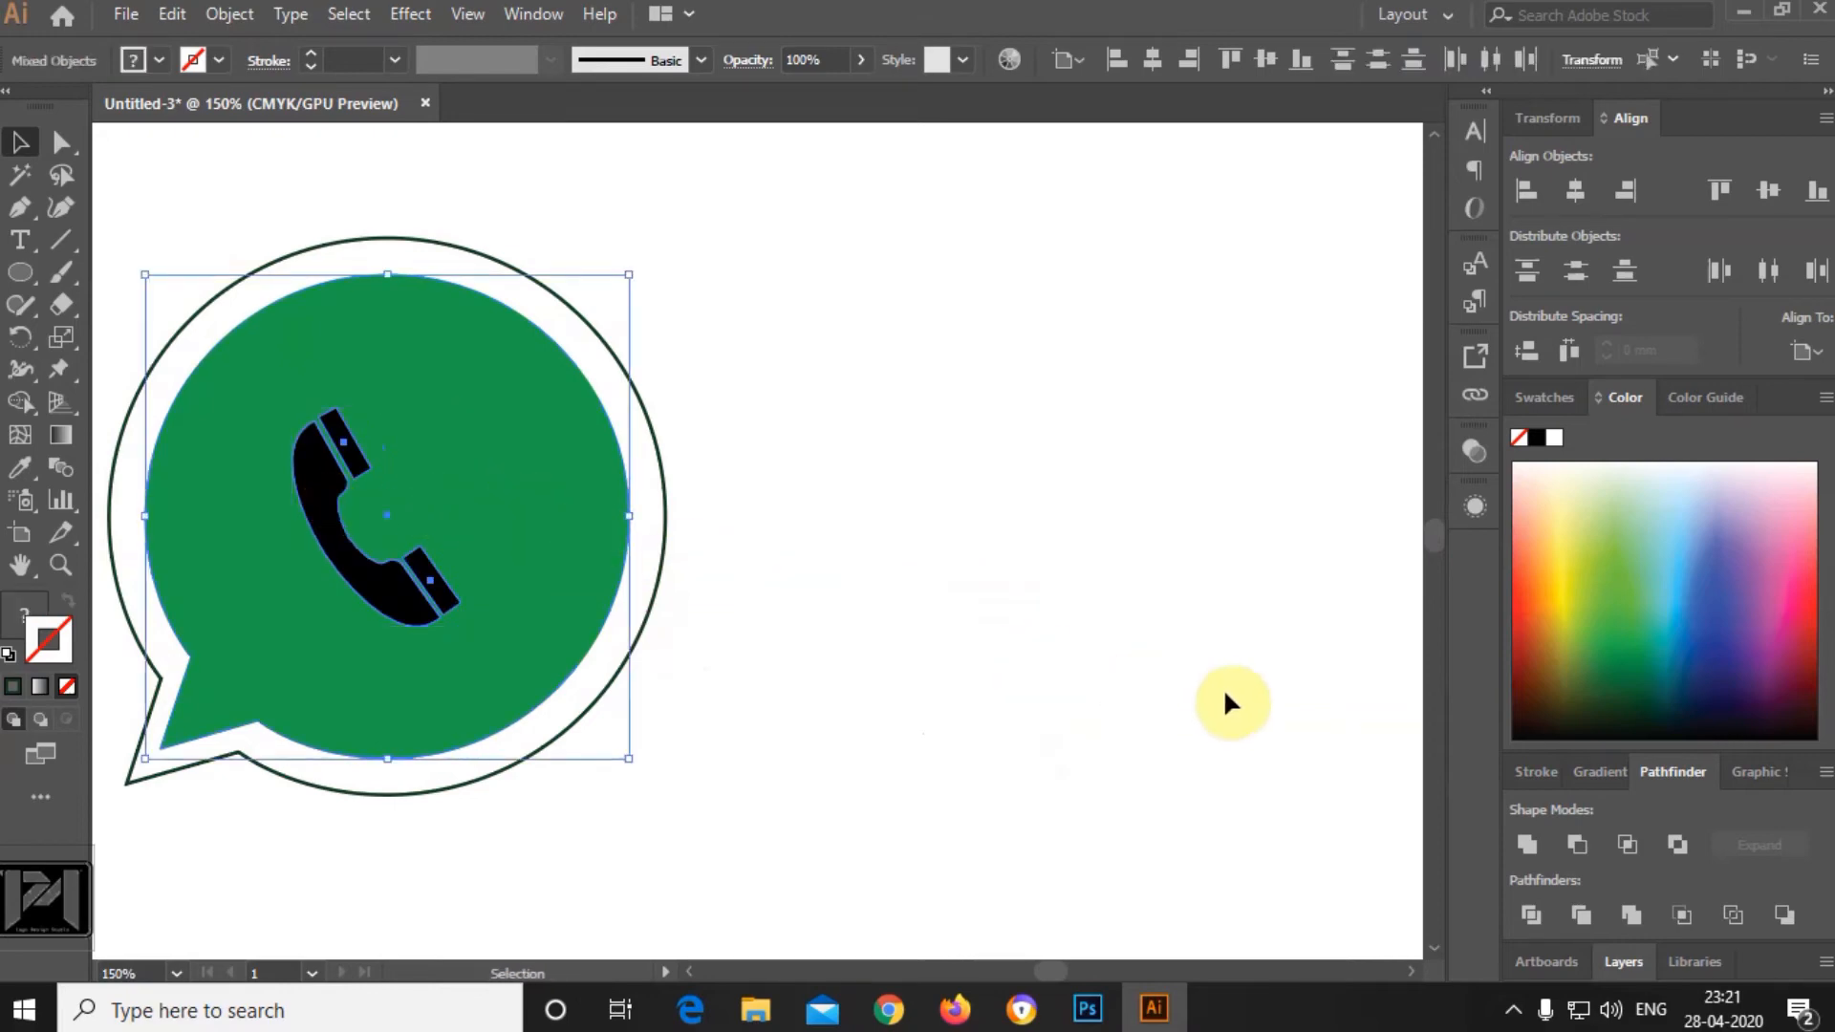
left_click(1098, 668)
Fill the handset inside the green bubble with white.
left_click(426, 594)
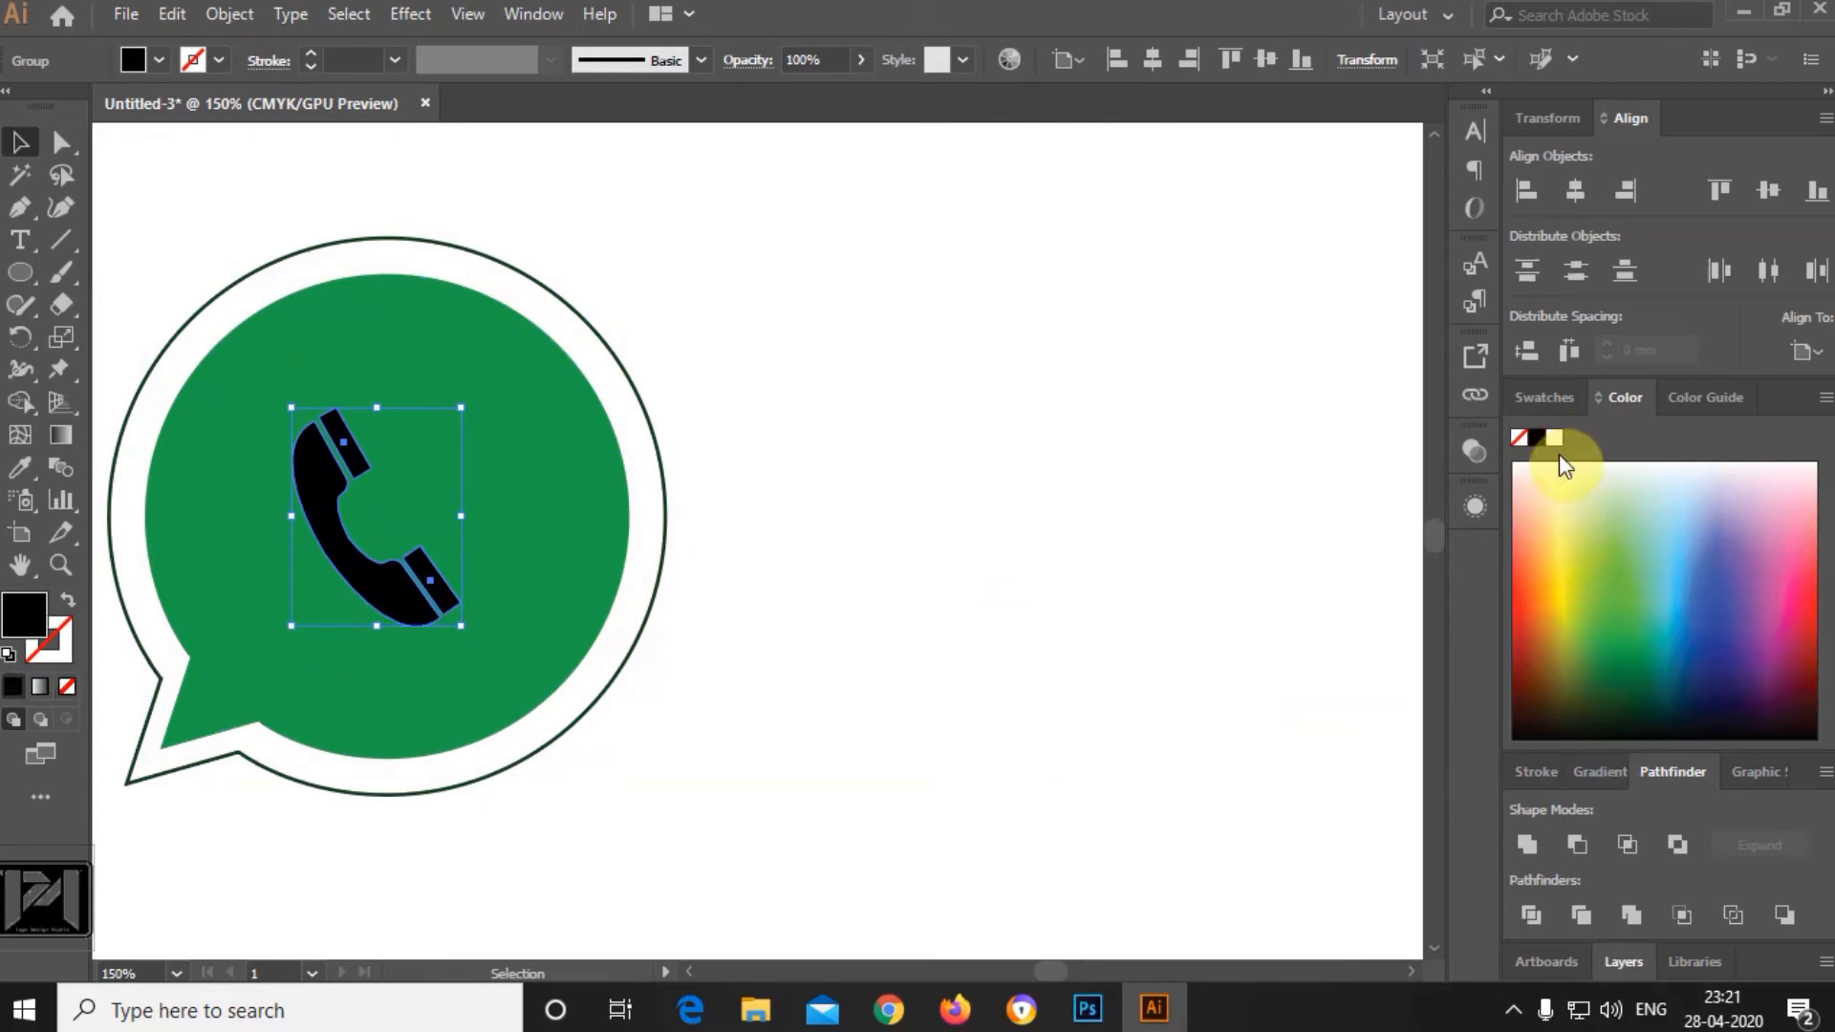
left_click(1552, 440)
left_click(61, 142)
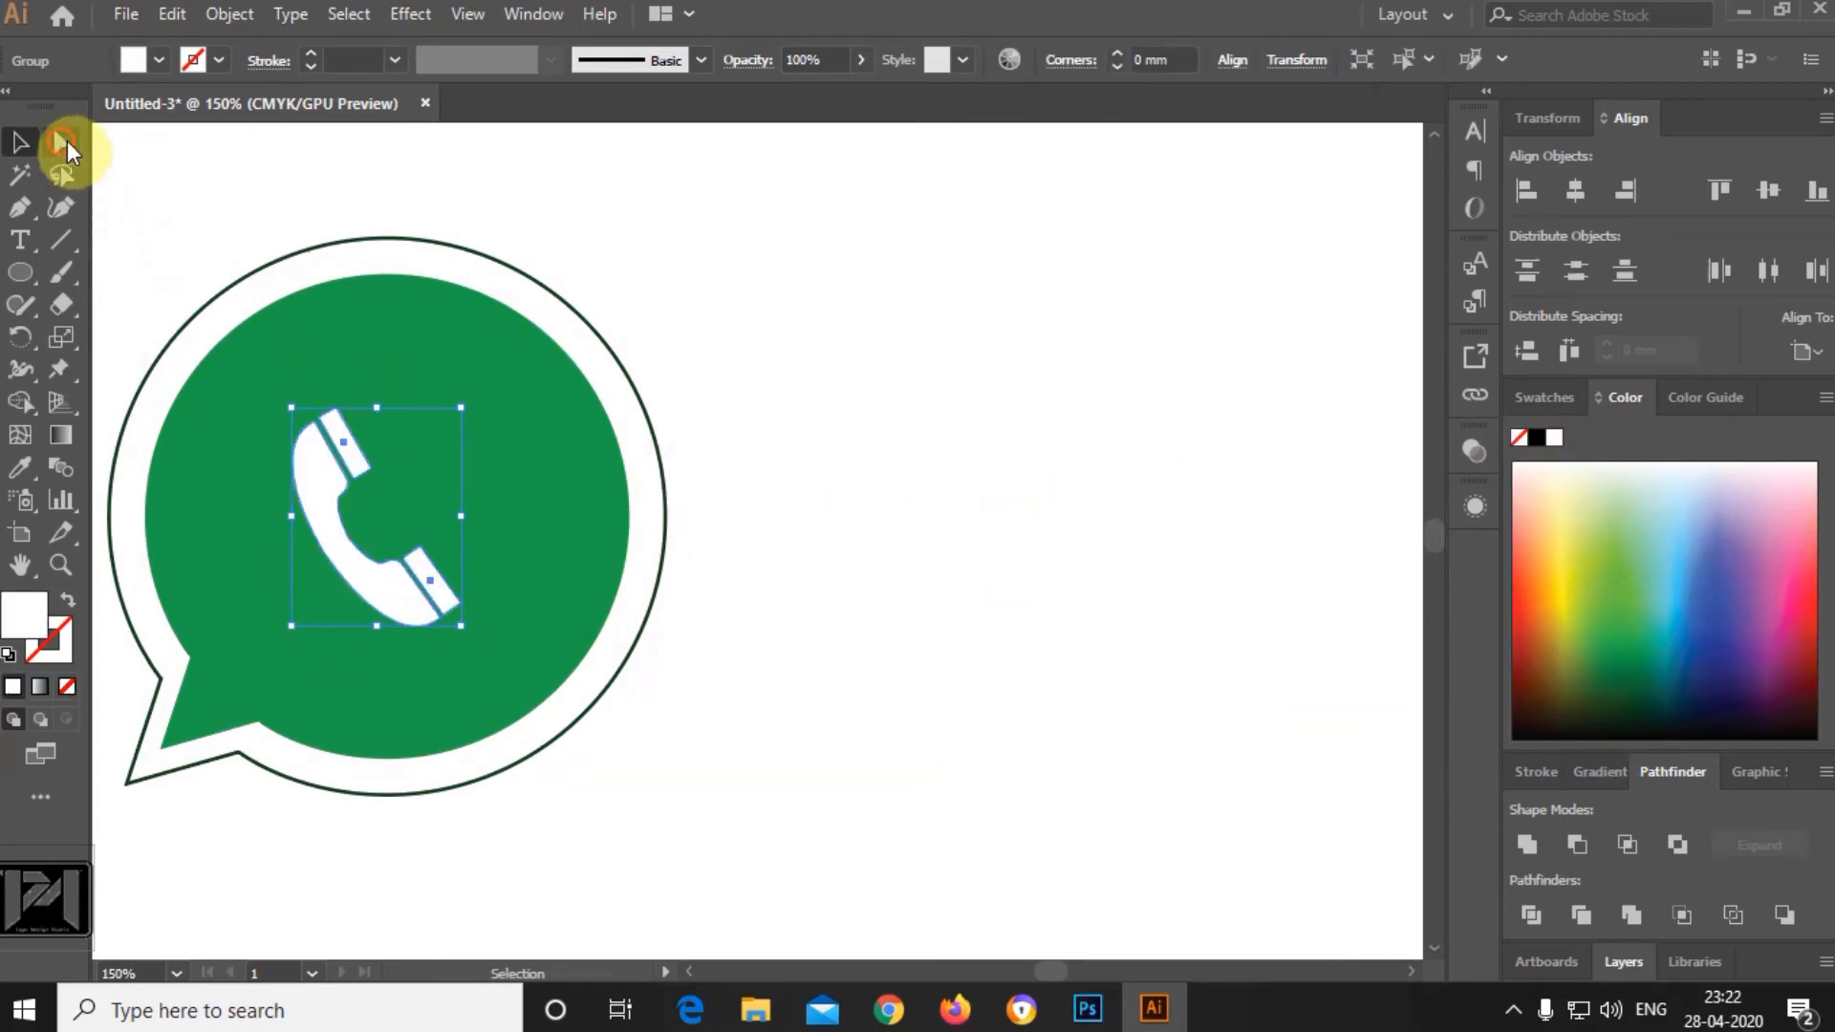
left_click(860, 479)
Recolor the outer bubble's stroke and the inner bubble's fill with the same brighter green.
scroll(860, 492, "down", 2)
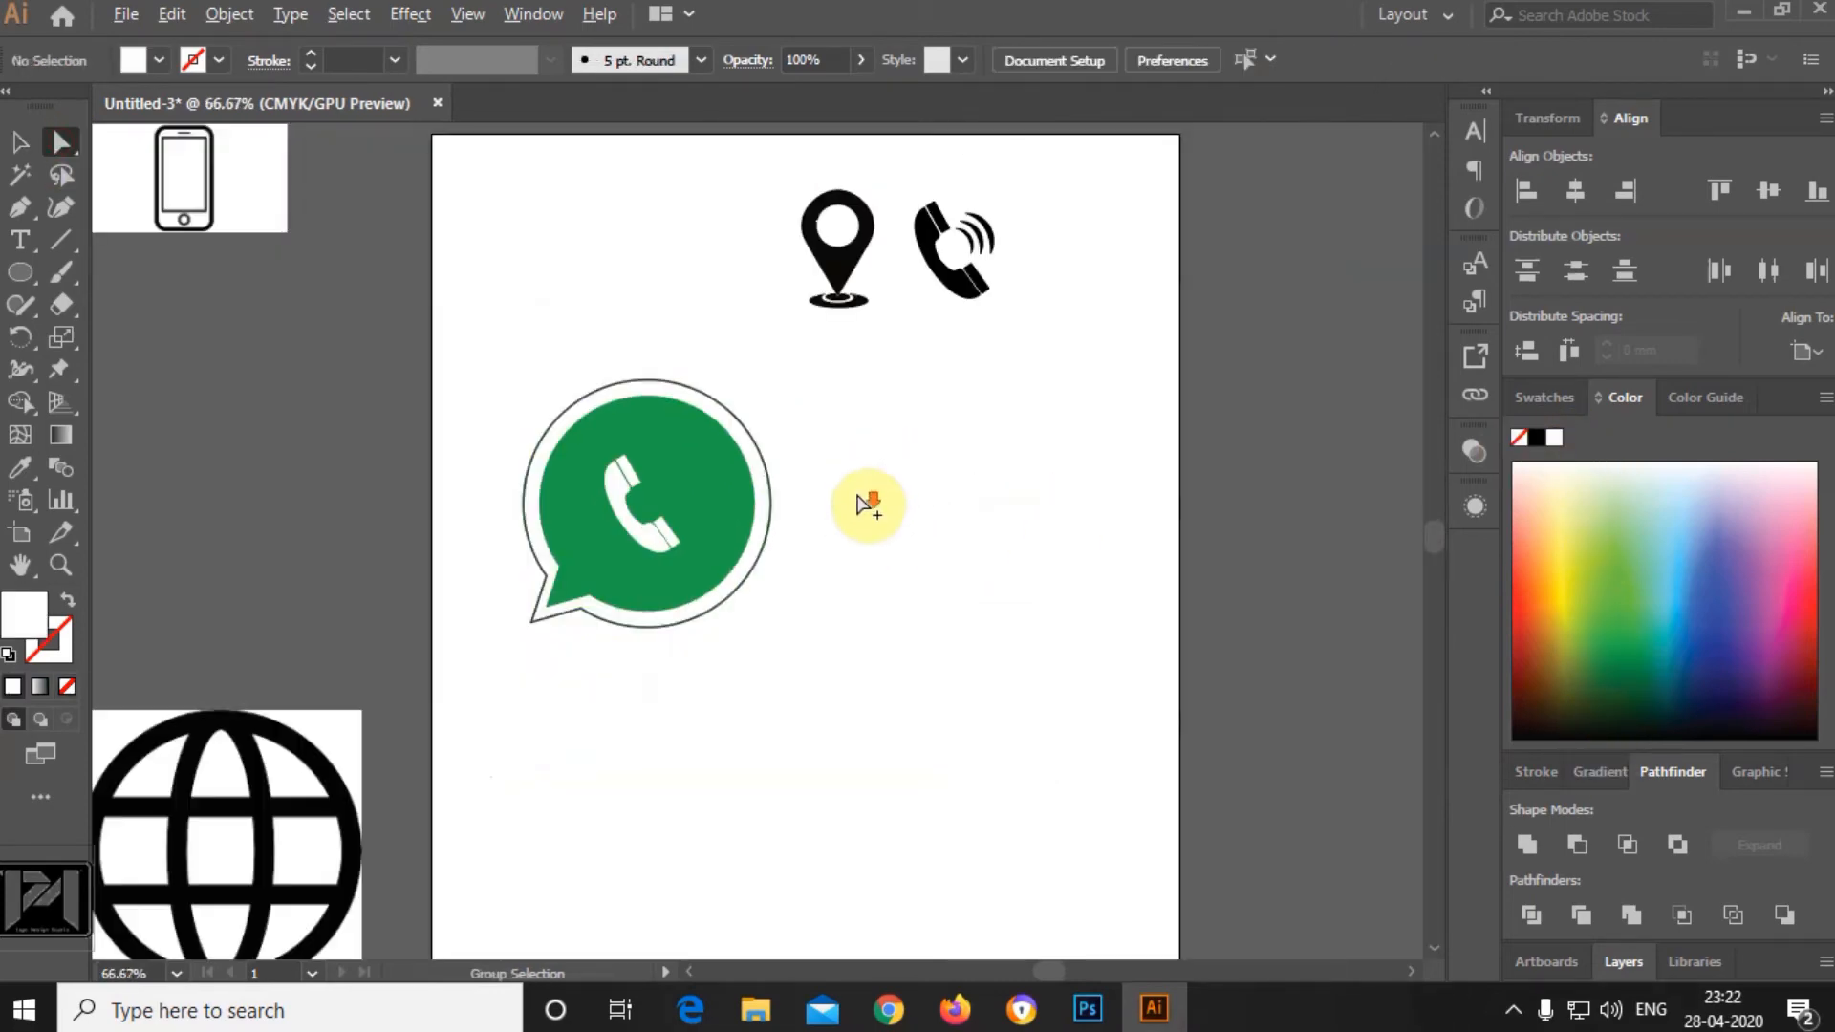
left_click(612, 387)
scroll(406, 361, "up", 1)
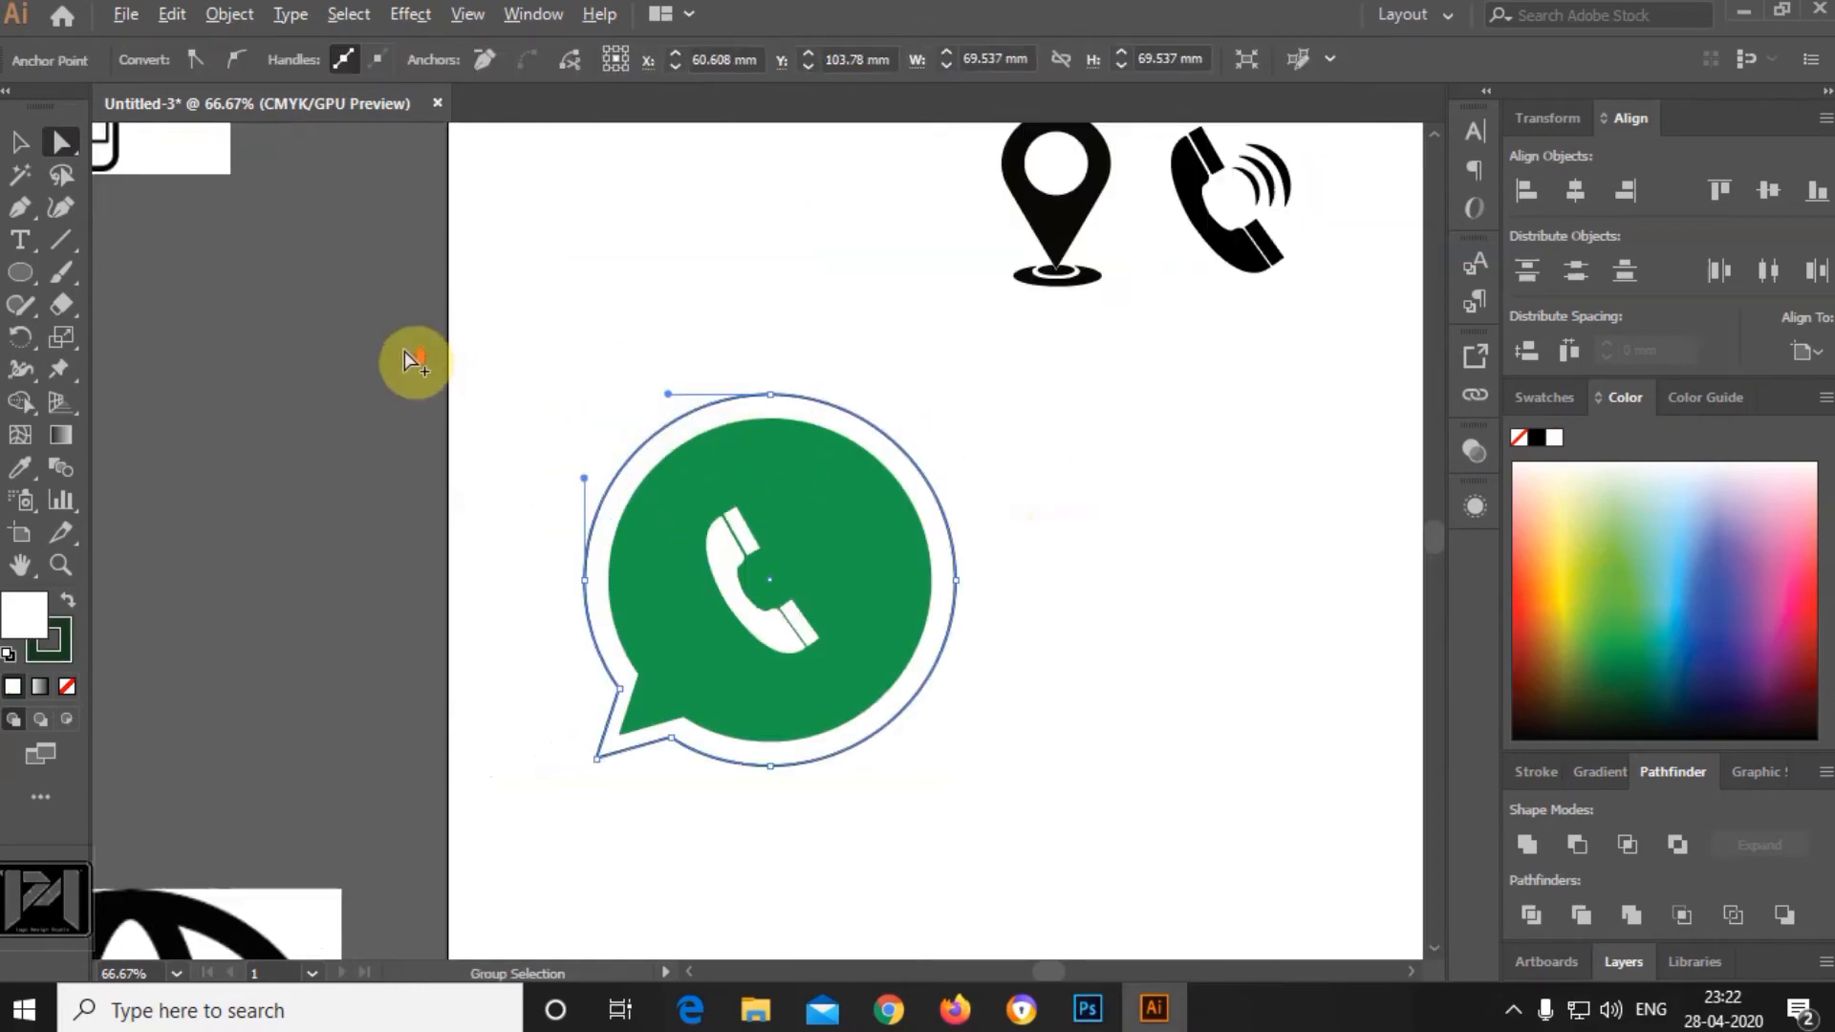
left_click(58, 642)
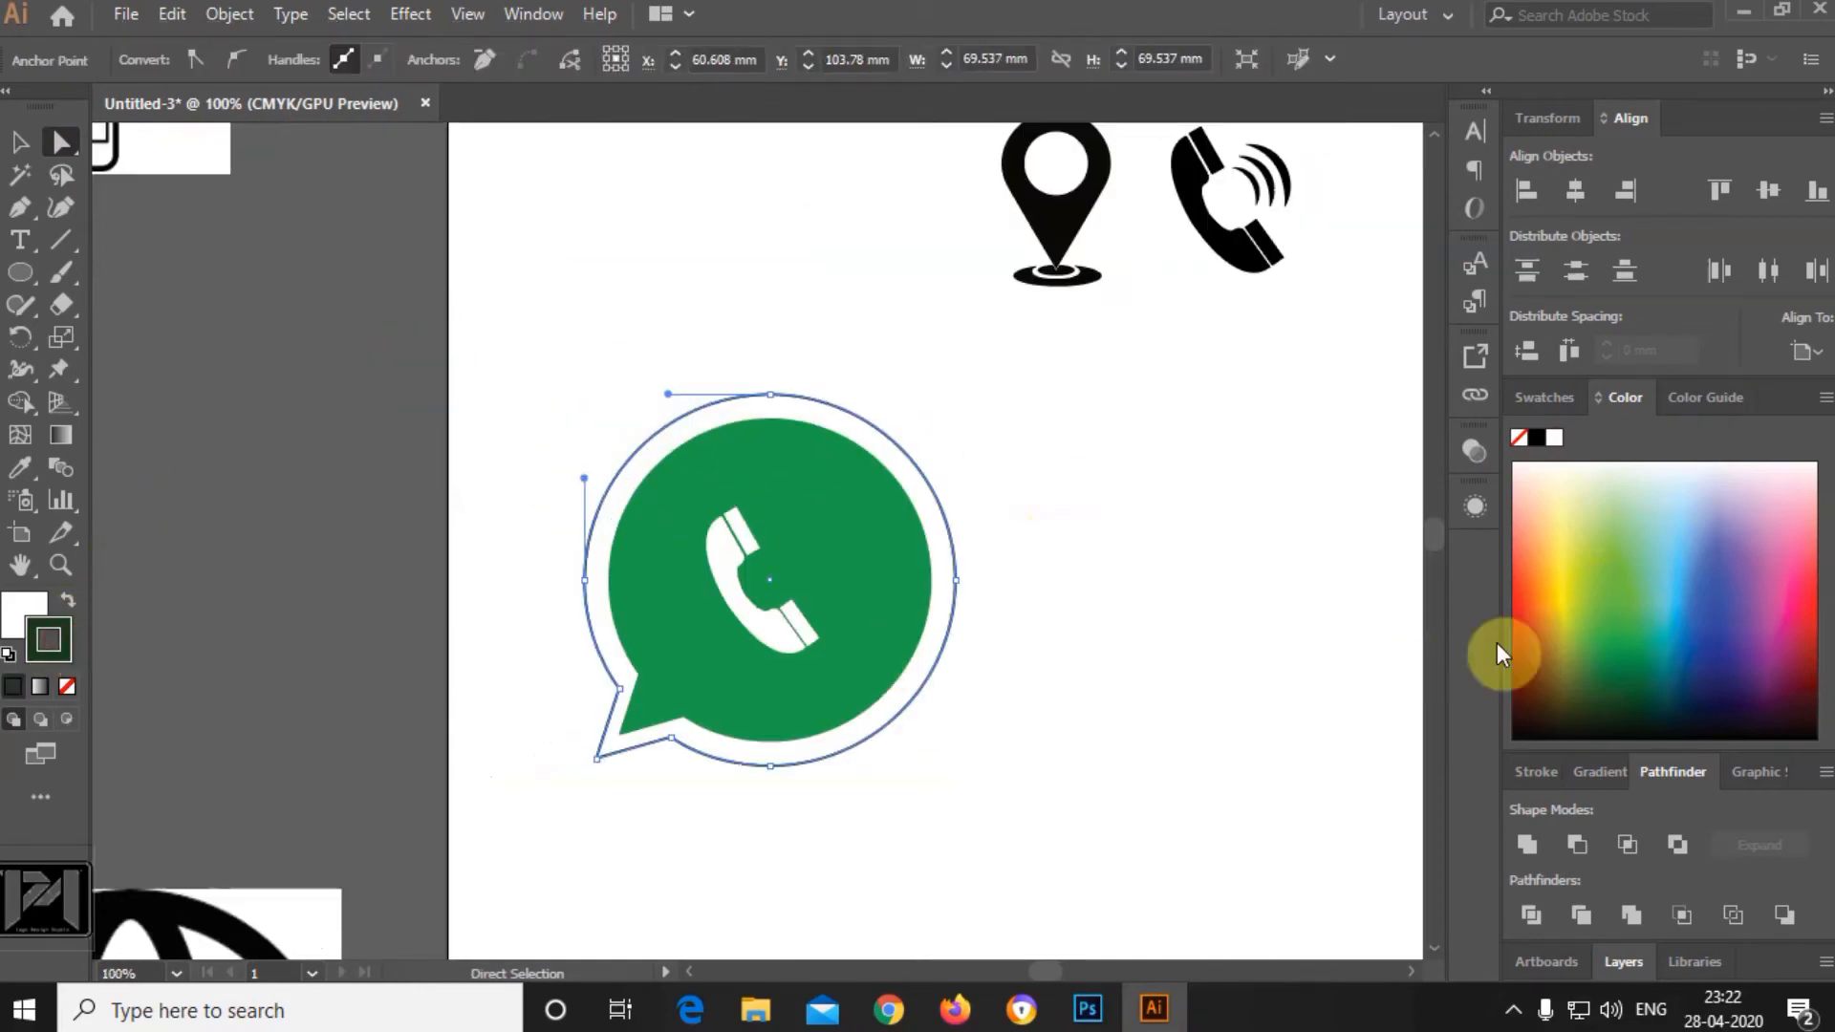
left_click(1626, 635)
left_click(1636, 626)
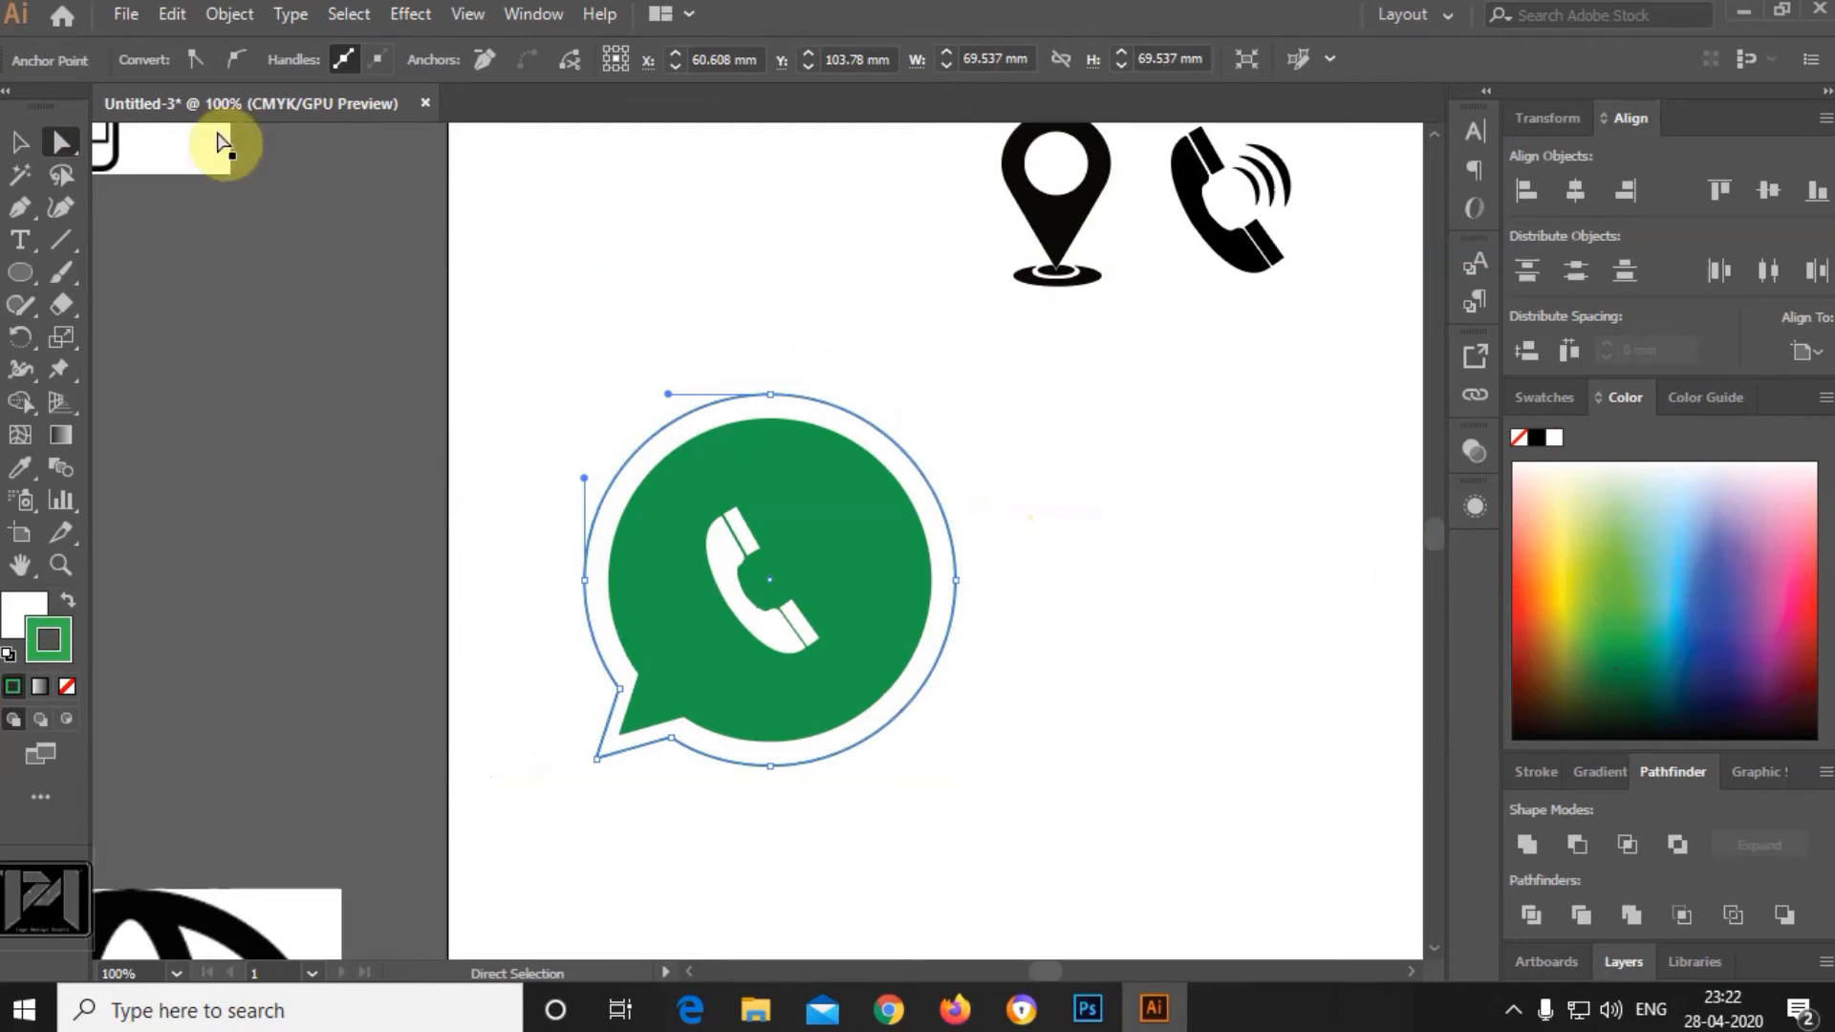
left_click(524, 358)
Group the bubbles and handset into one WhatsApp icon and scale it down to about a third of its size.
left_click_drag(524, 358, 1044, 862)
key("ctrl+g")
key("v")
left_click_drag(955, 762, 718, 516)
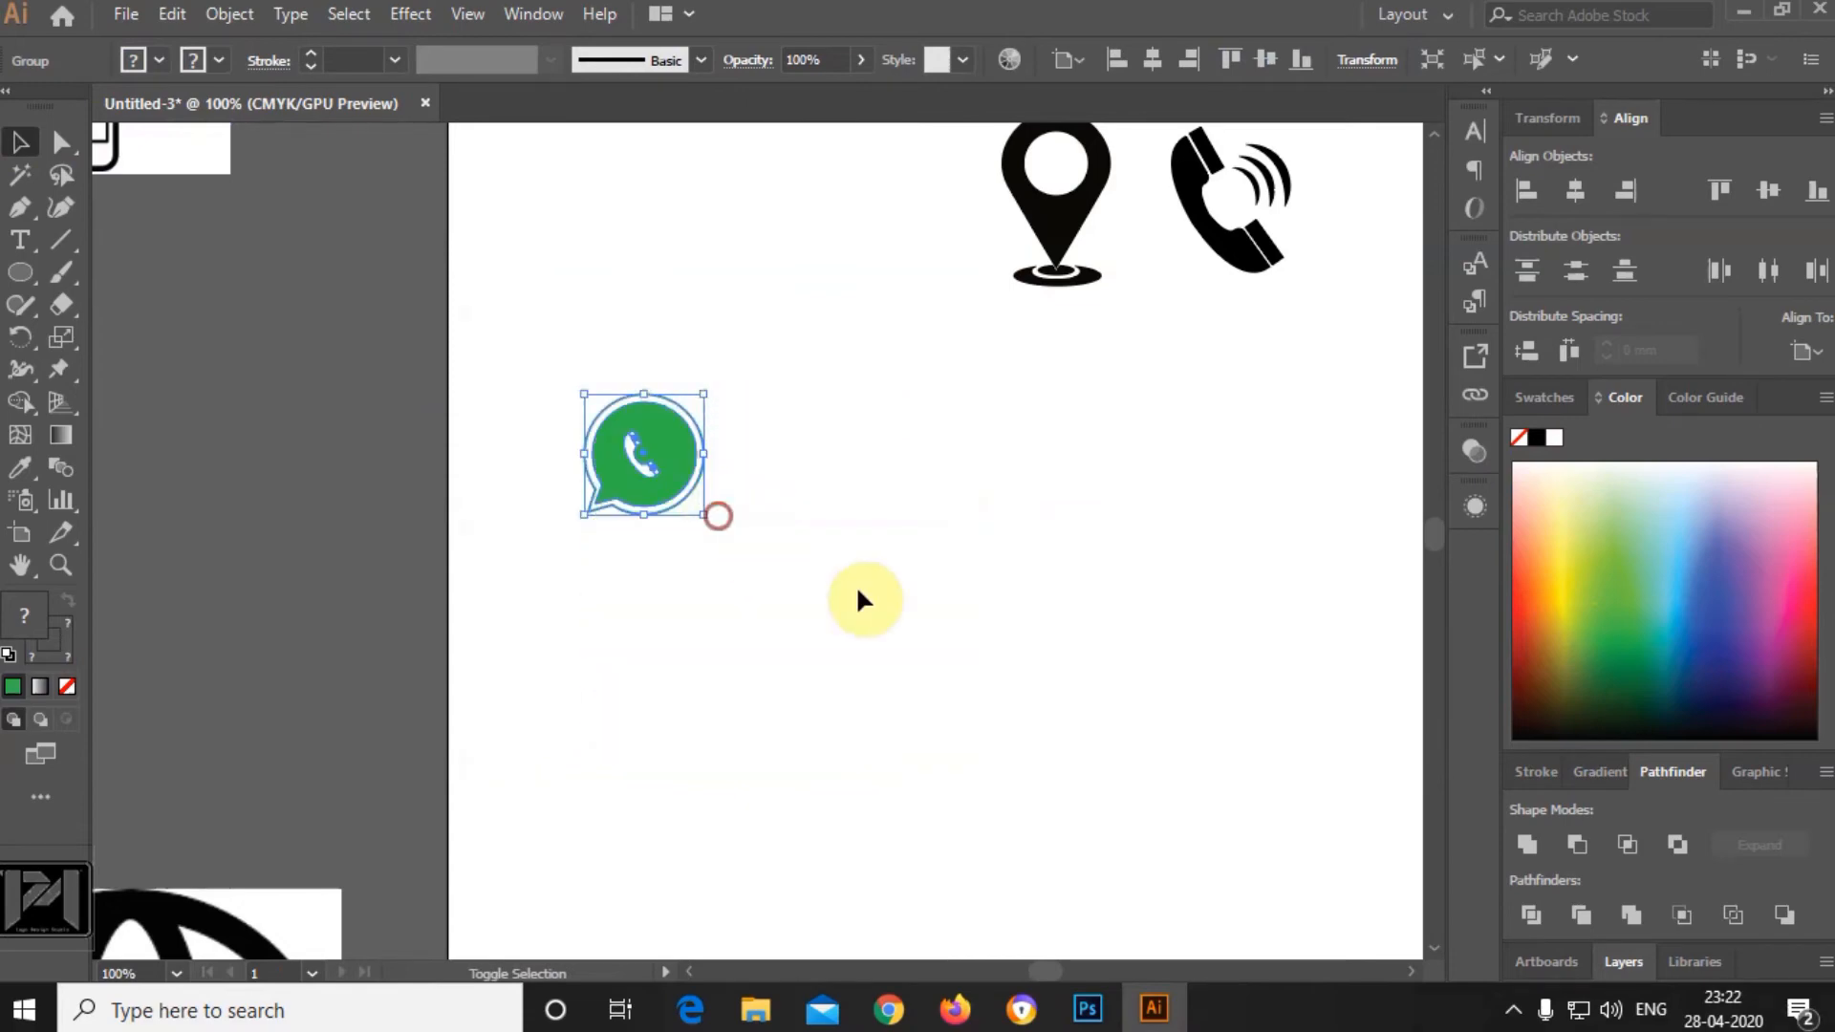
left_click(1019, 636)
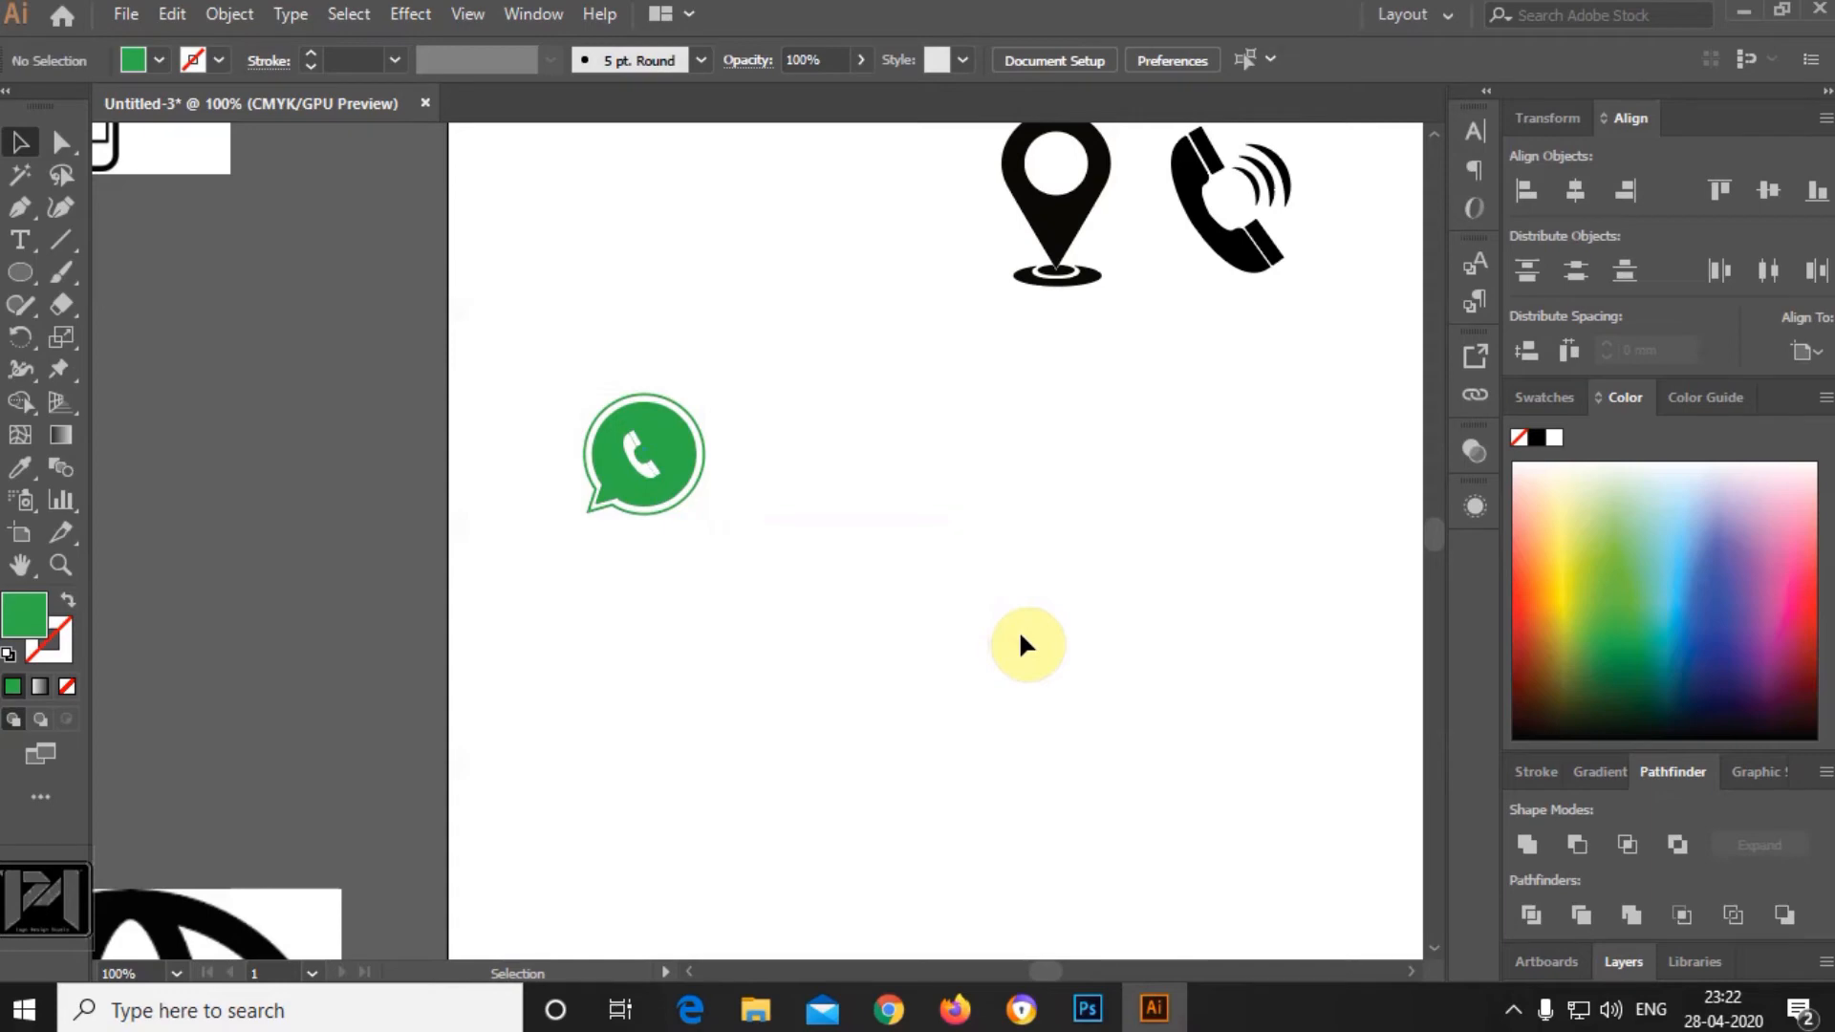
Ungroup the scaled-down WhatsApp icon.
scroll(595, 397, "up", 2)
left_click_drag(567, 469, 772, 660)
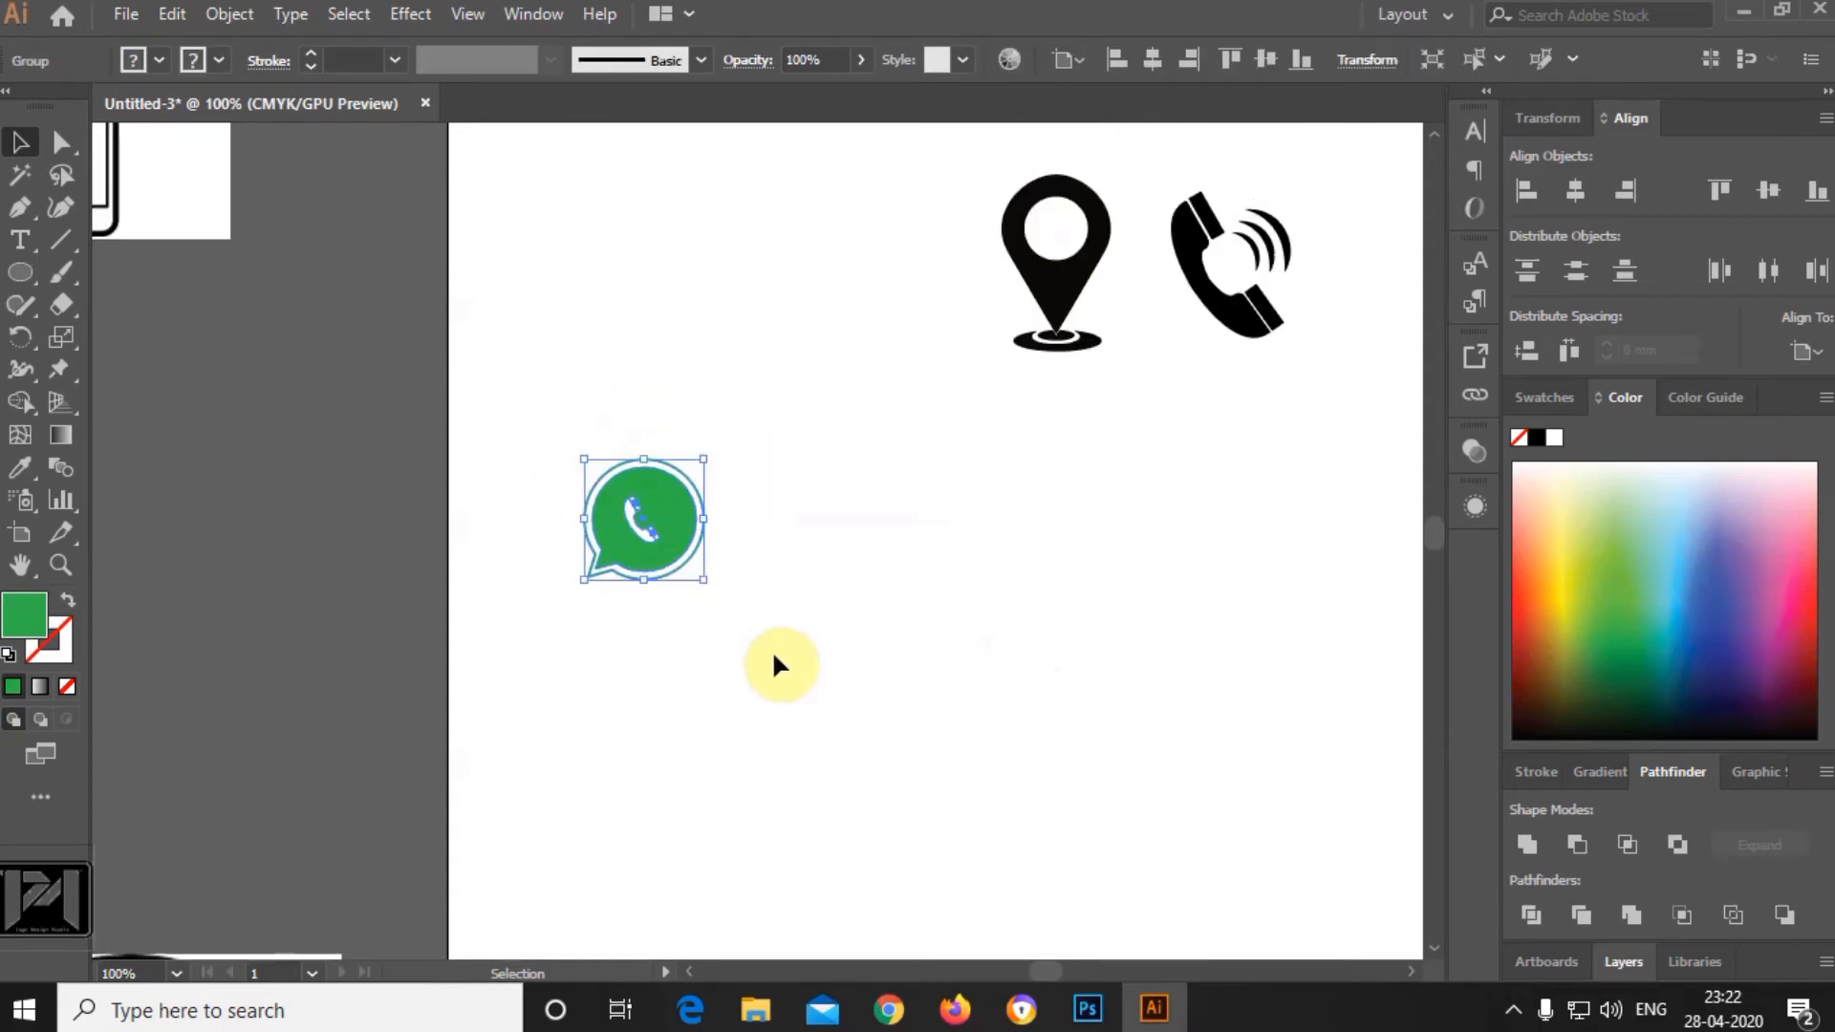
scroll(657, 573, "up", 1)
right_click(677, 517)
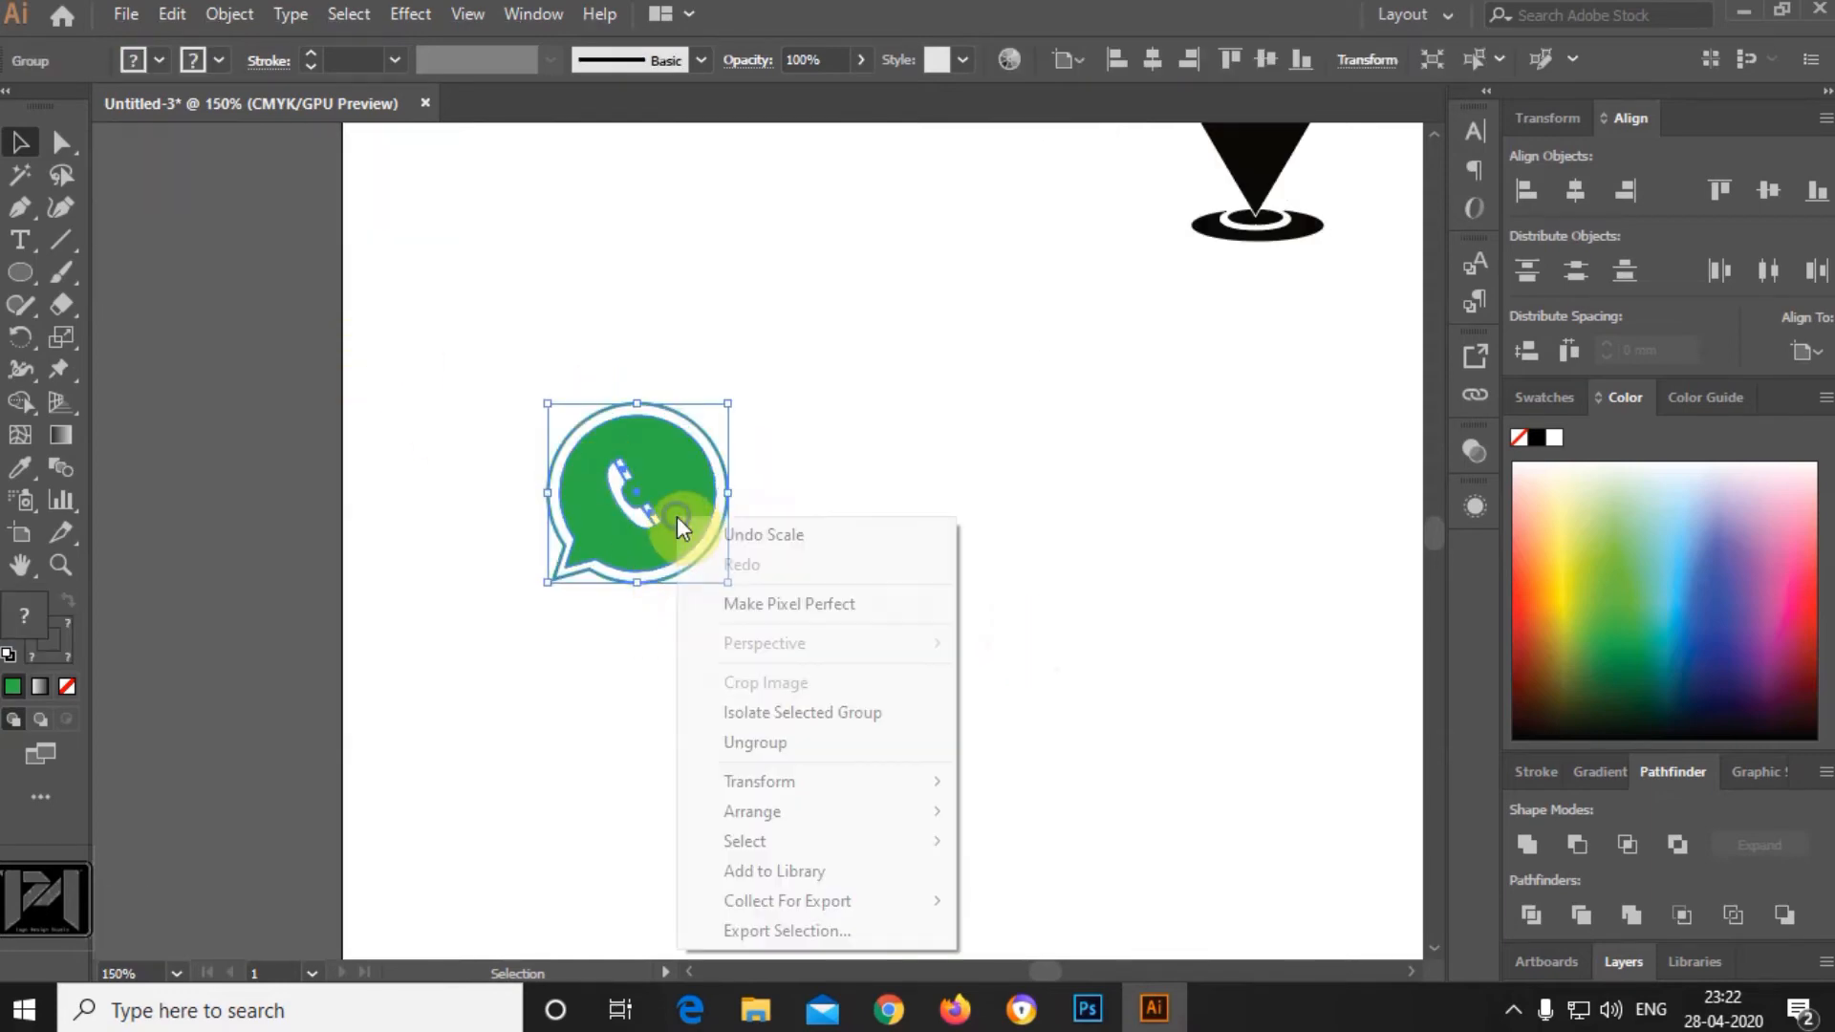
left_click(797, 743)
left_click(953, 616)
Scale up the white handset slightly from its center inside the green bubble.
scroll(622, 477, "up", 2)
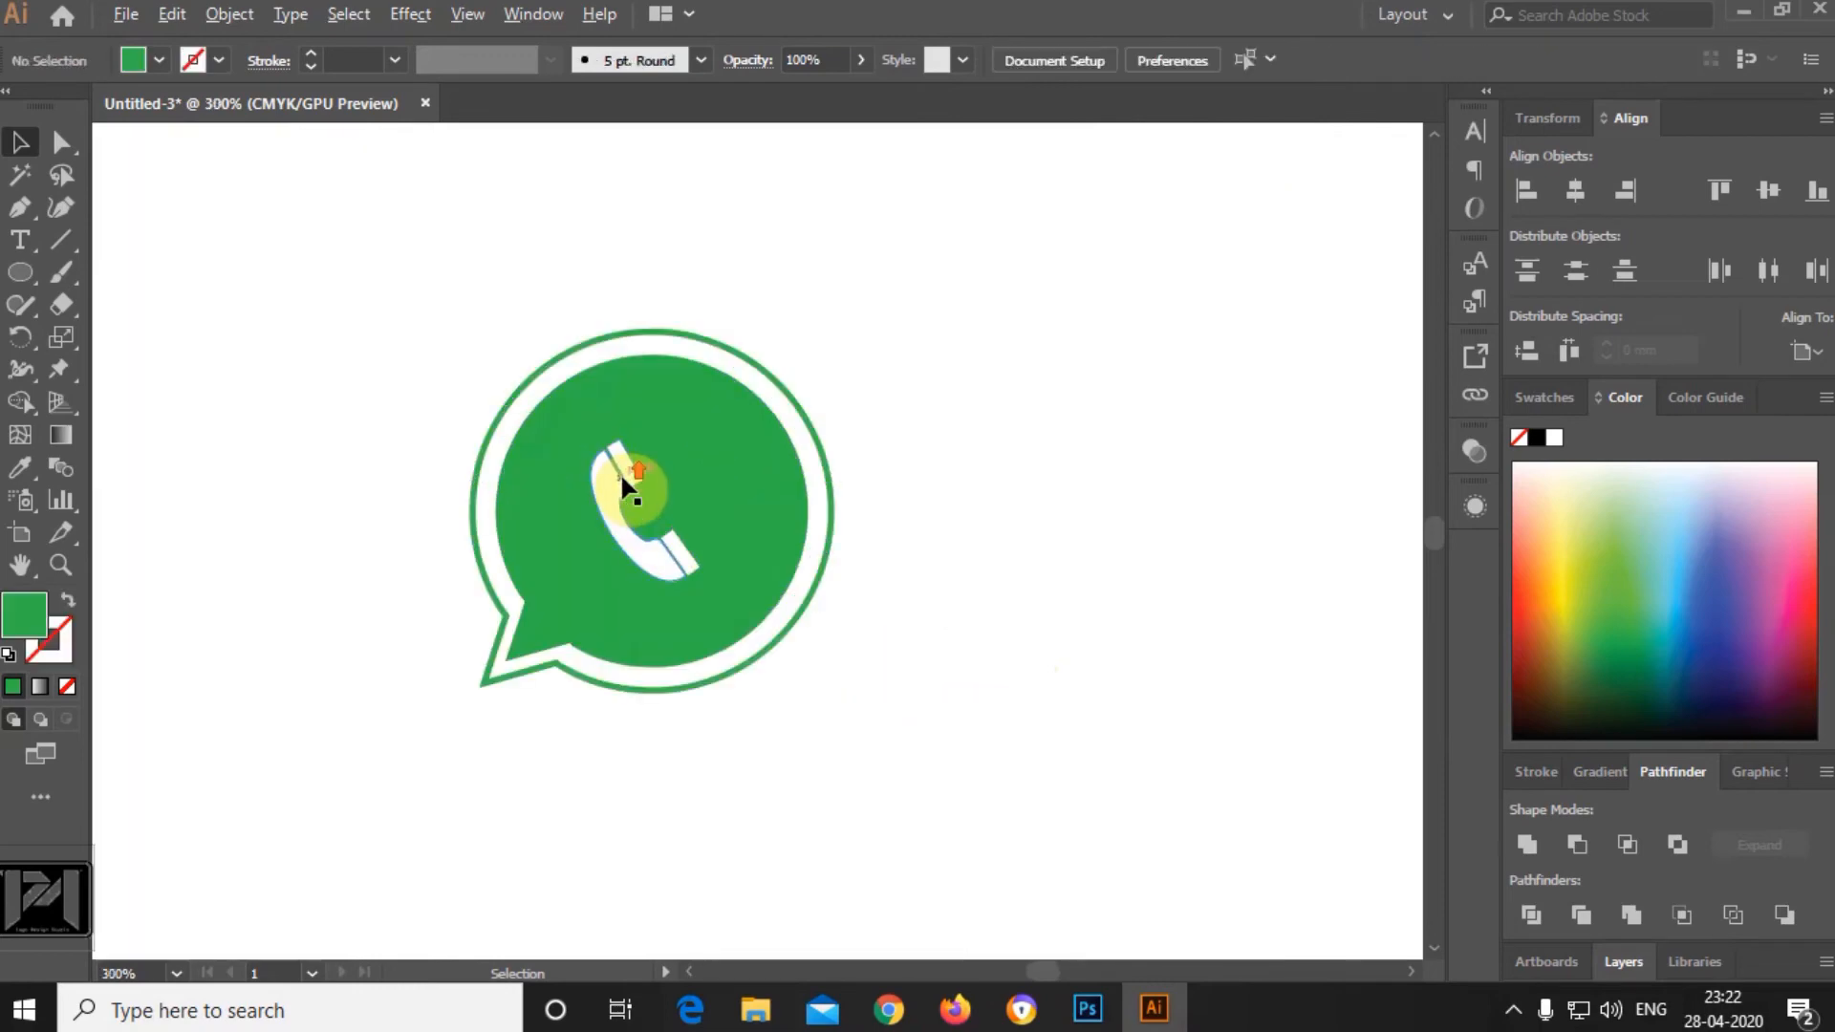
left_click(626, 478)
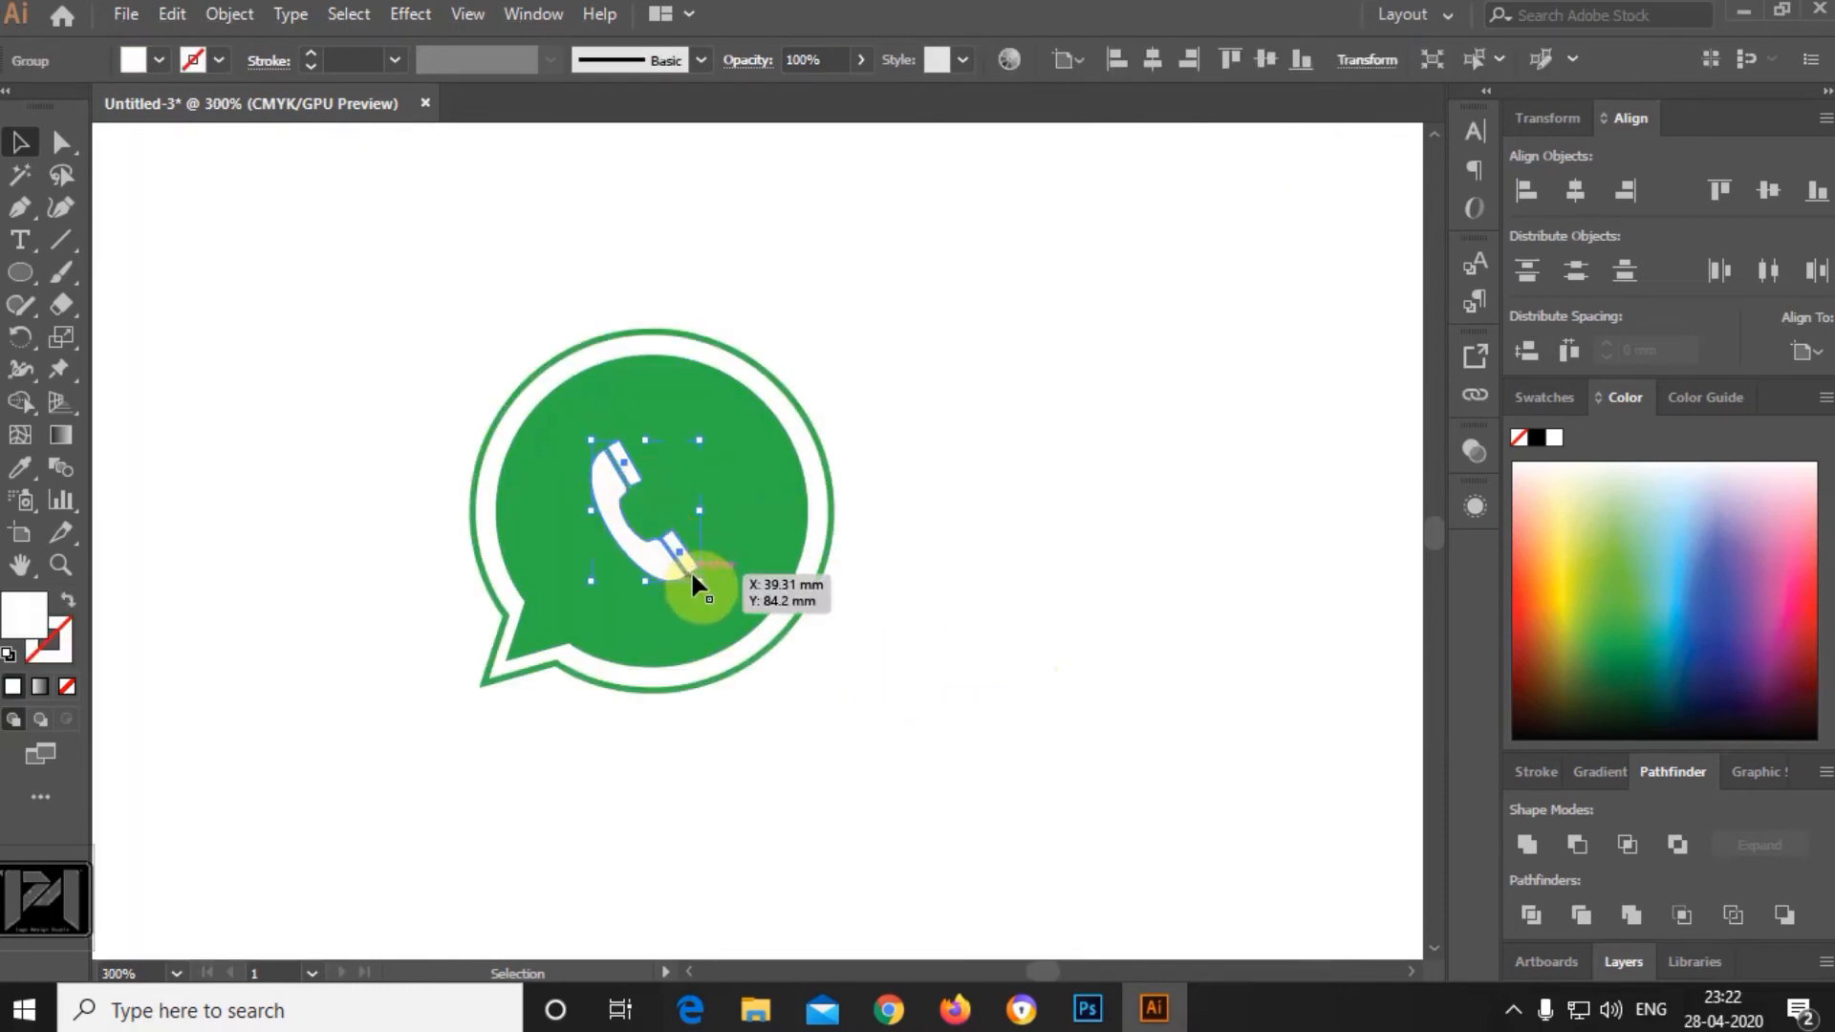
left_click_drag(699, 580, 721, 609)
left_click(971, 685)
Move the WhatsApp icon up to sit in a row beside the location pin icon.
scroll(708, 334, "up", 2)
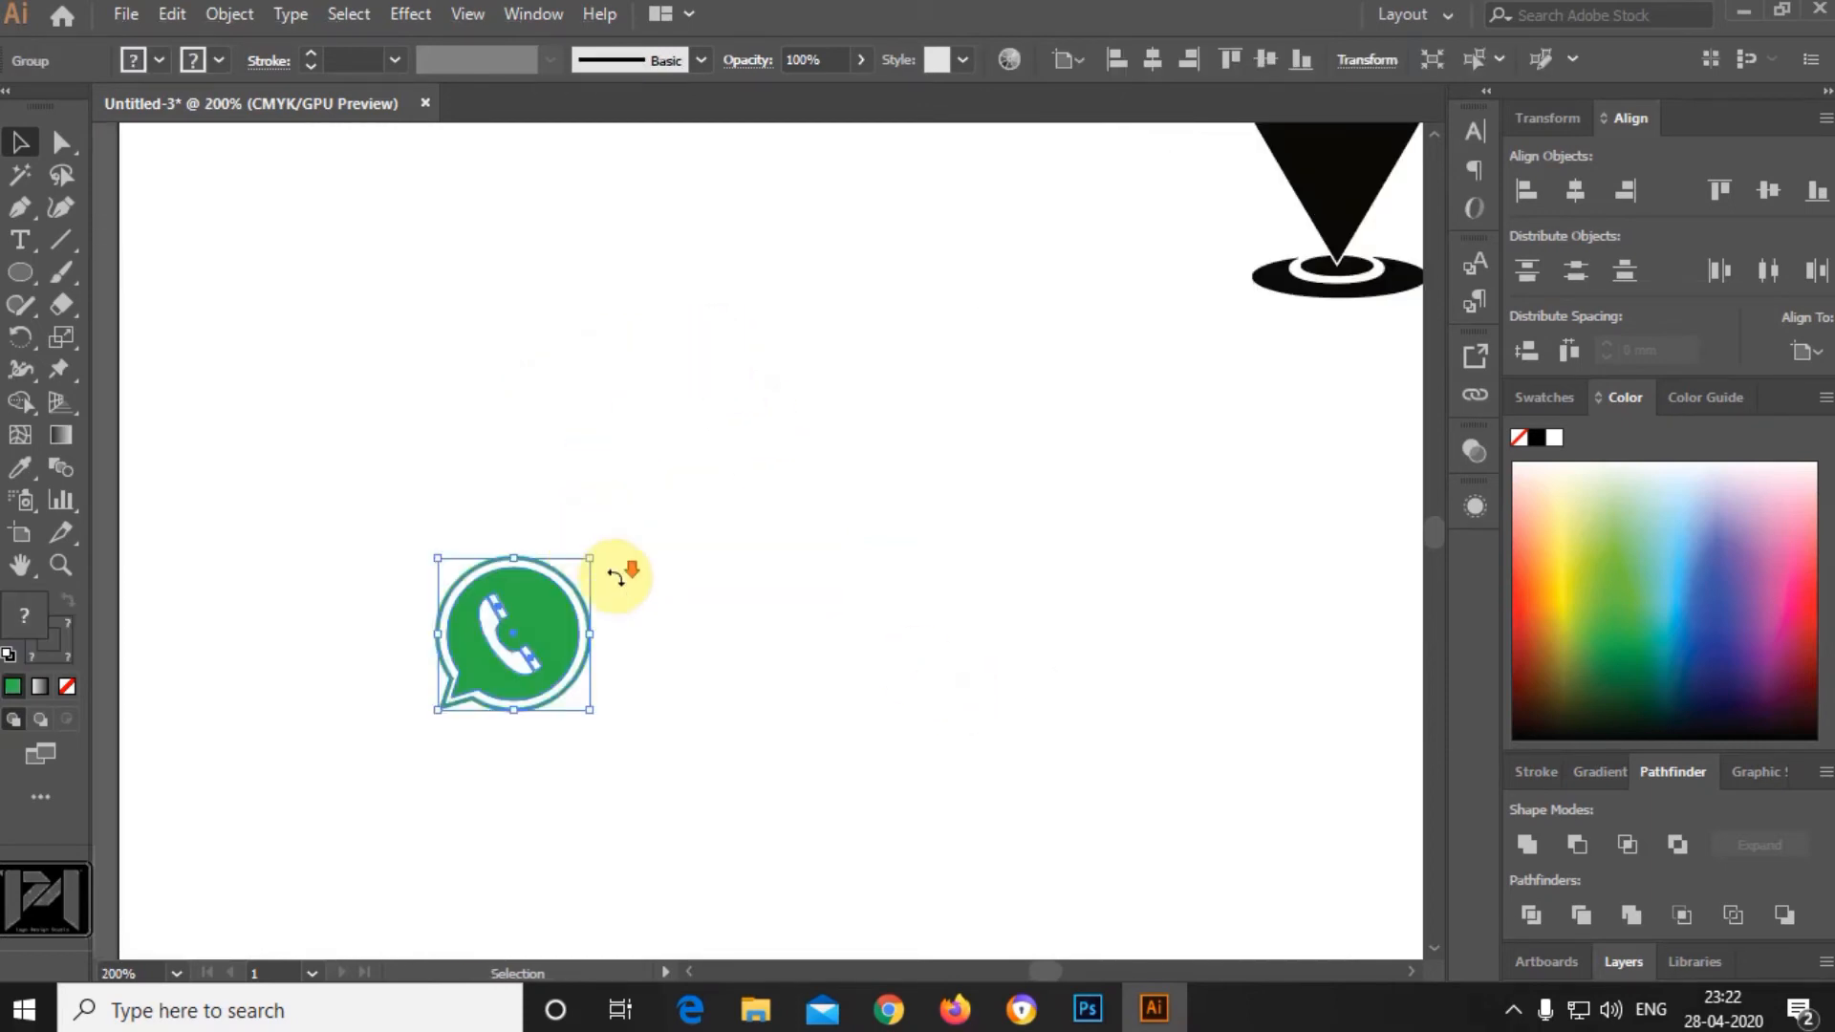
scroll(618, 573, "down", 3)
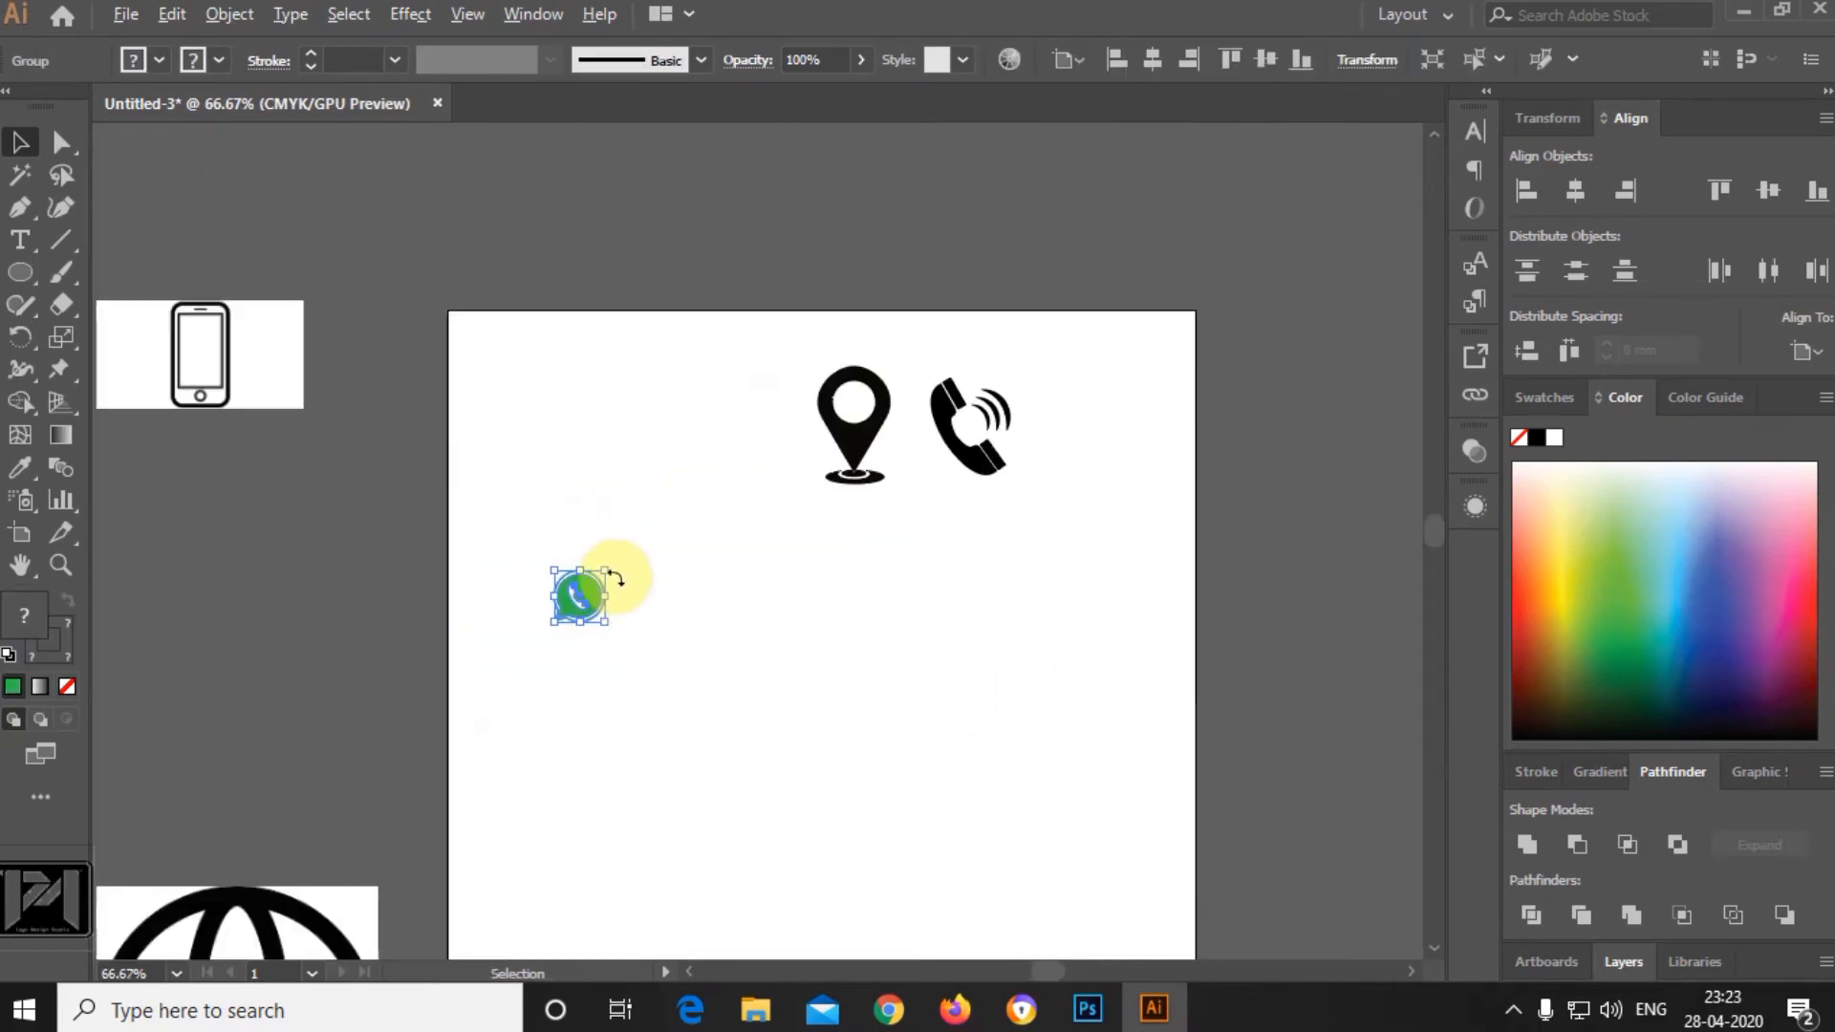
left_click_drag(587, 594, 740, 427)
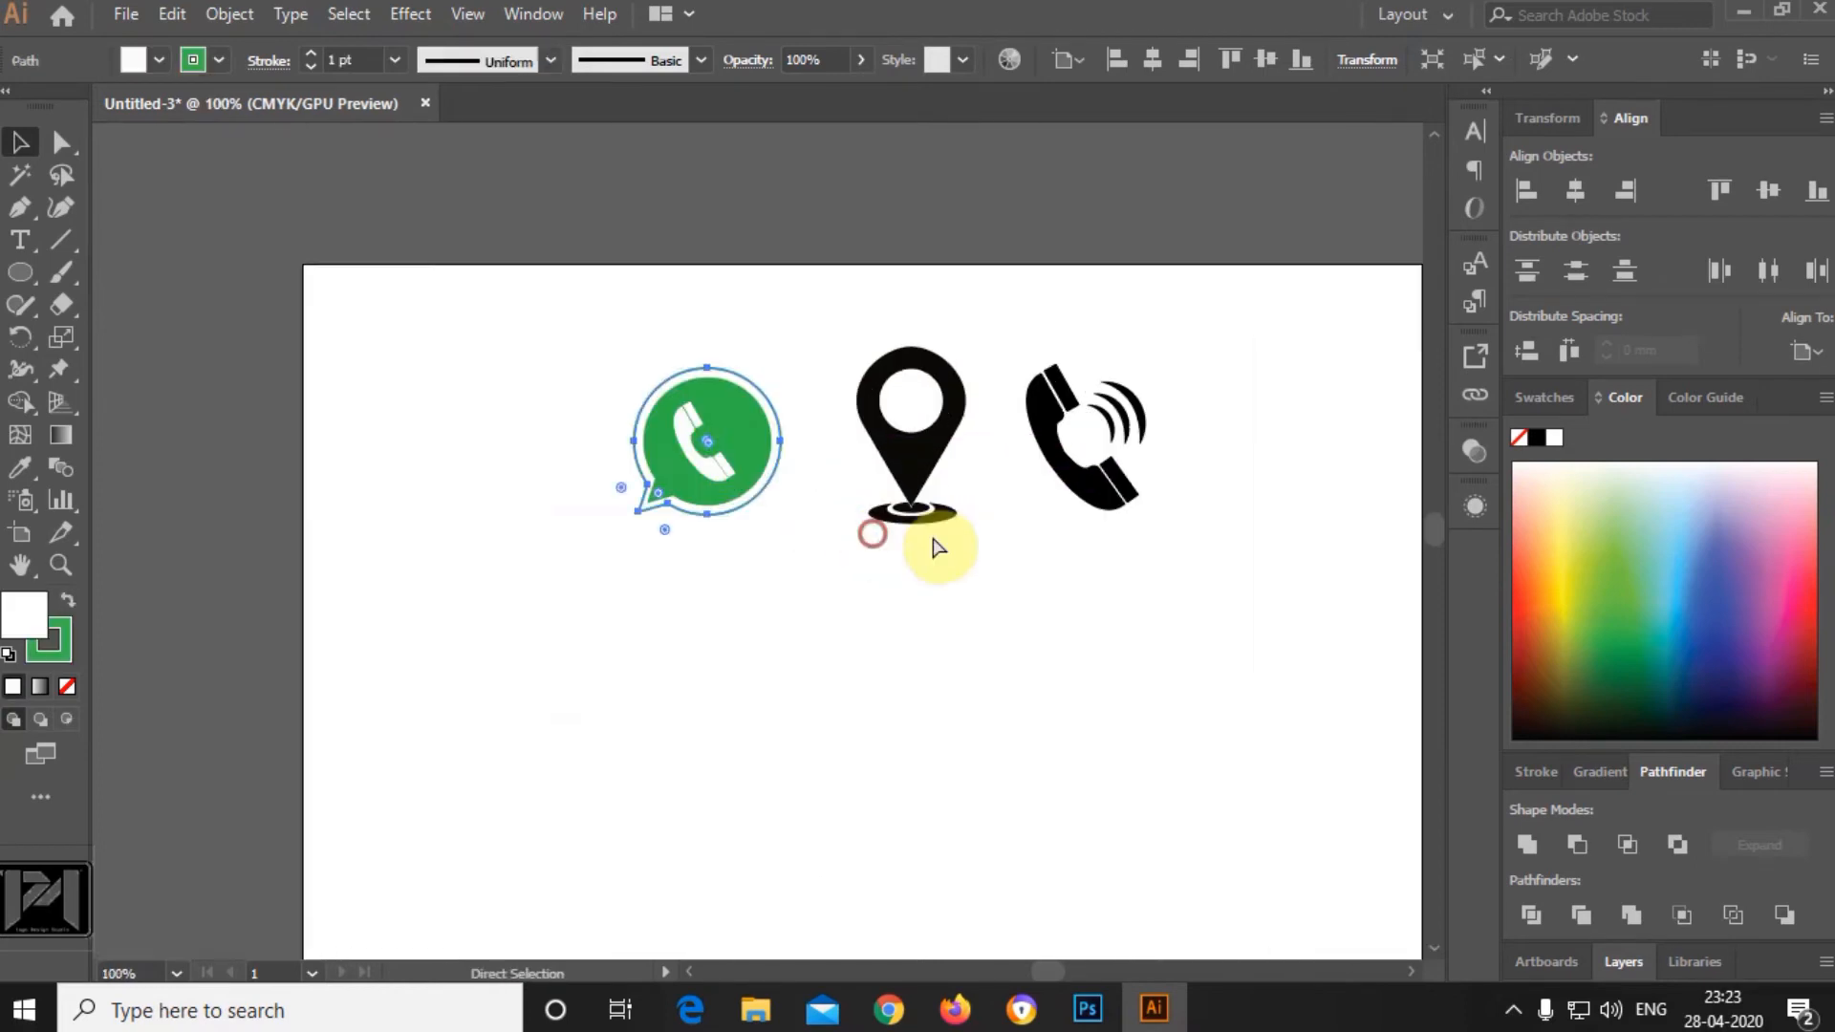
Remove the outer bubble's fill and set its stroke to black.
left_click(67, 686)
left_click(67, 646)
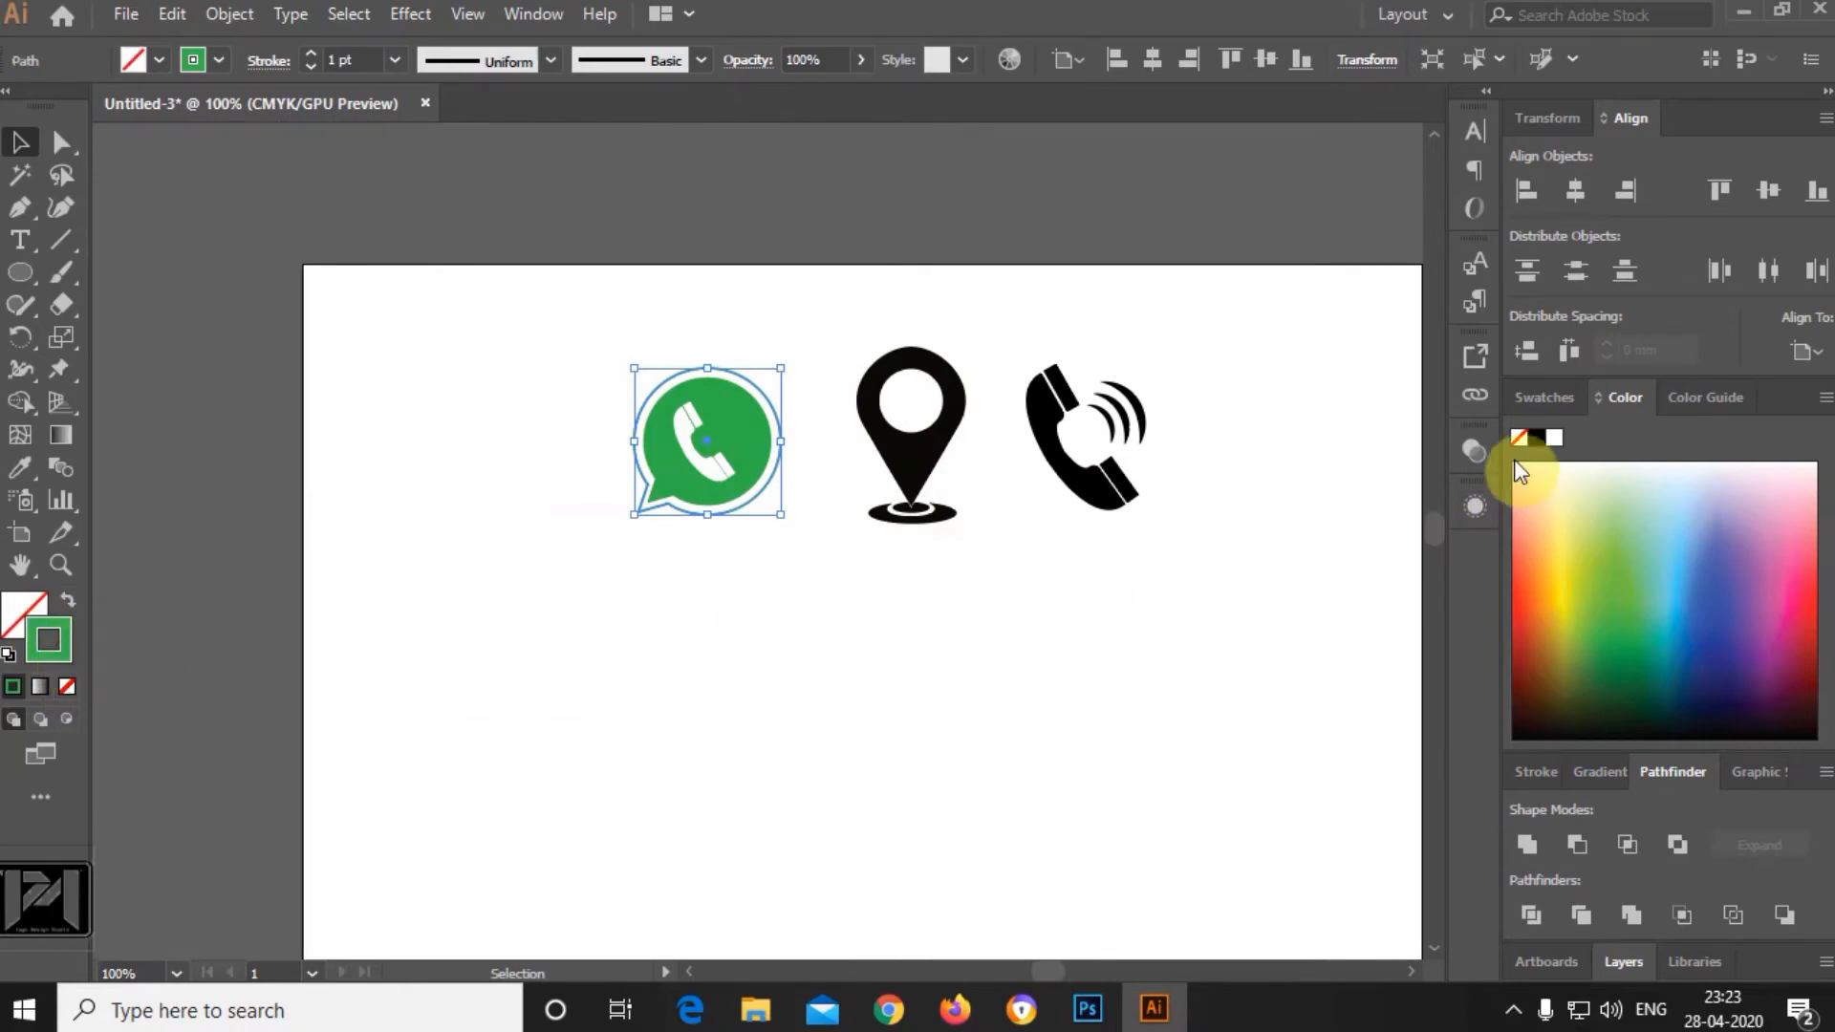
left_click(1536, 437)
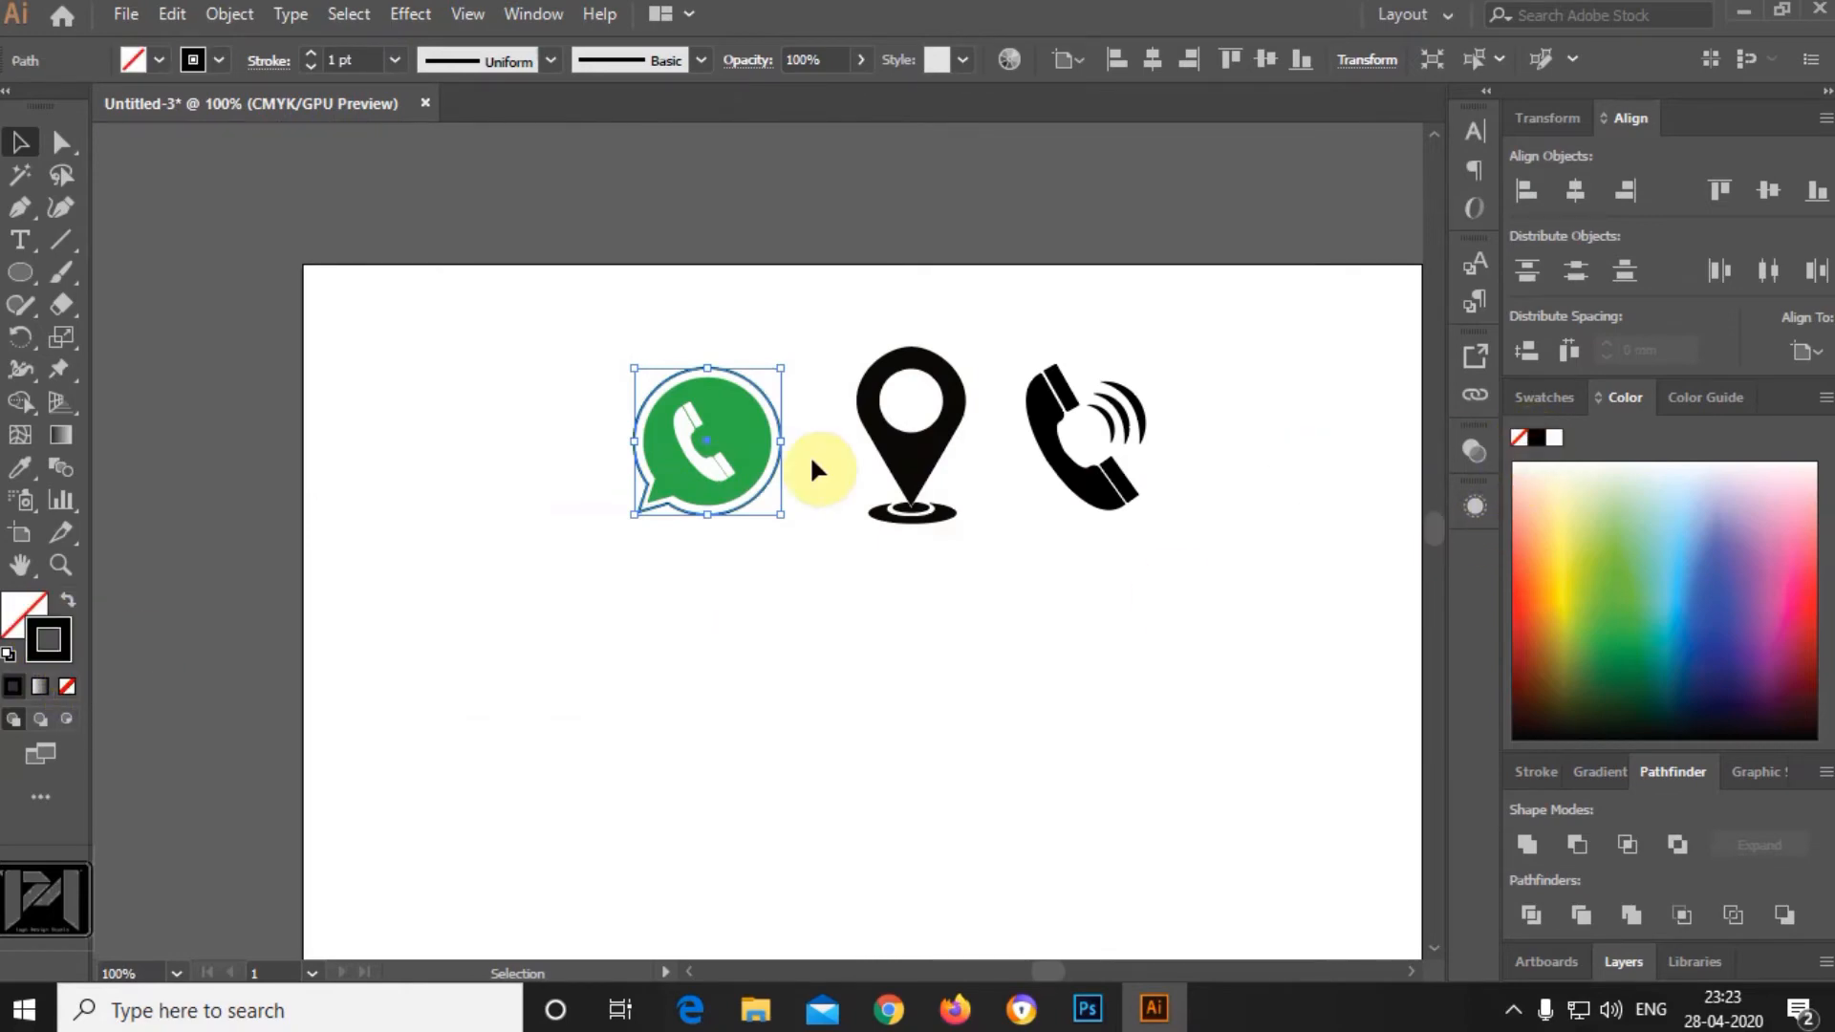
Fill the inner bubble of the WhatsApp icon with black.
left_click(61, 143)
left_click(672, 662)
left_click(741, 498)
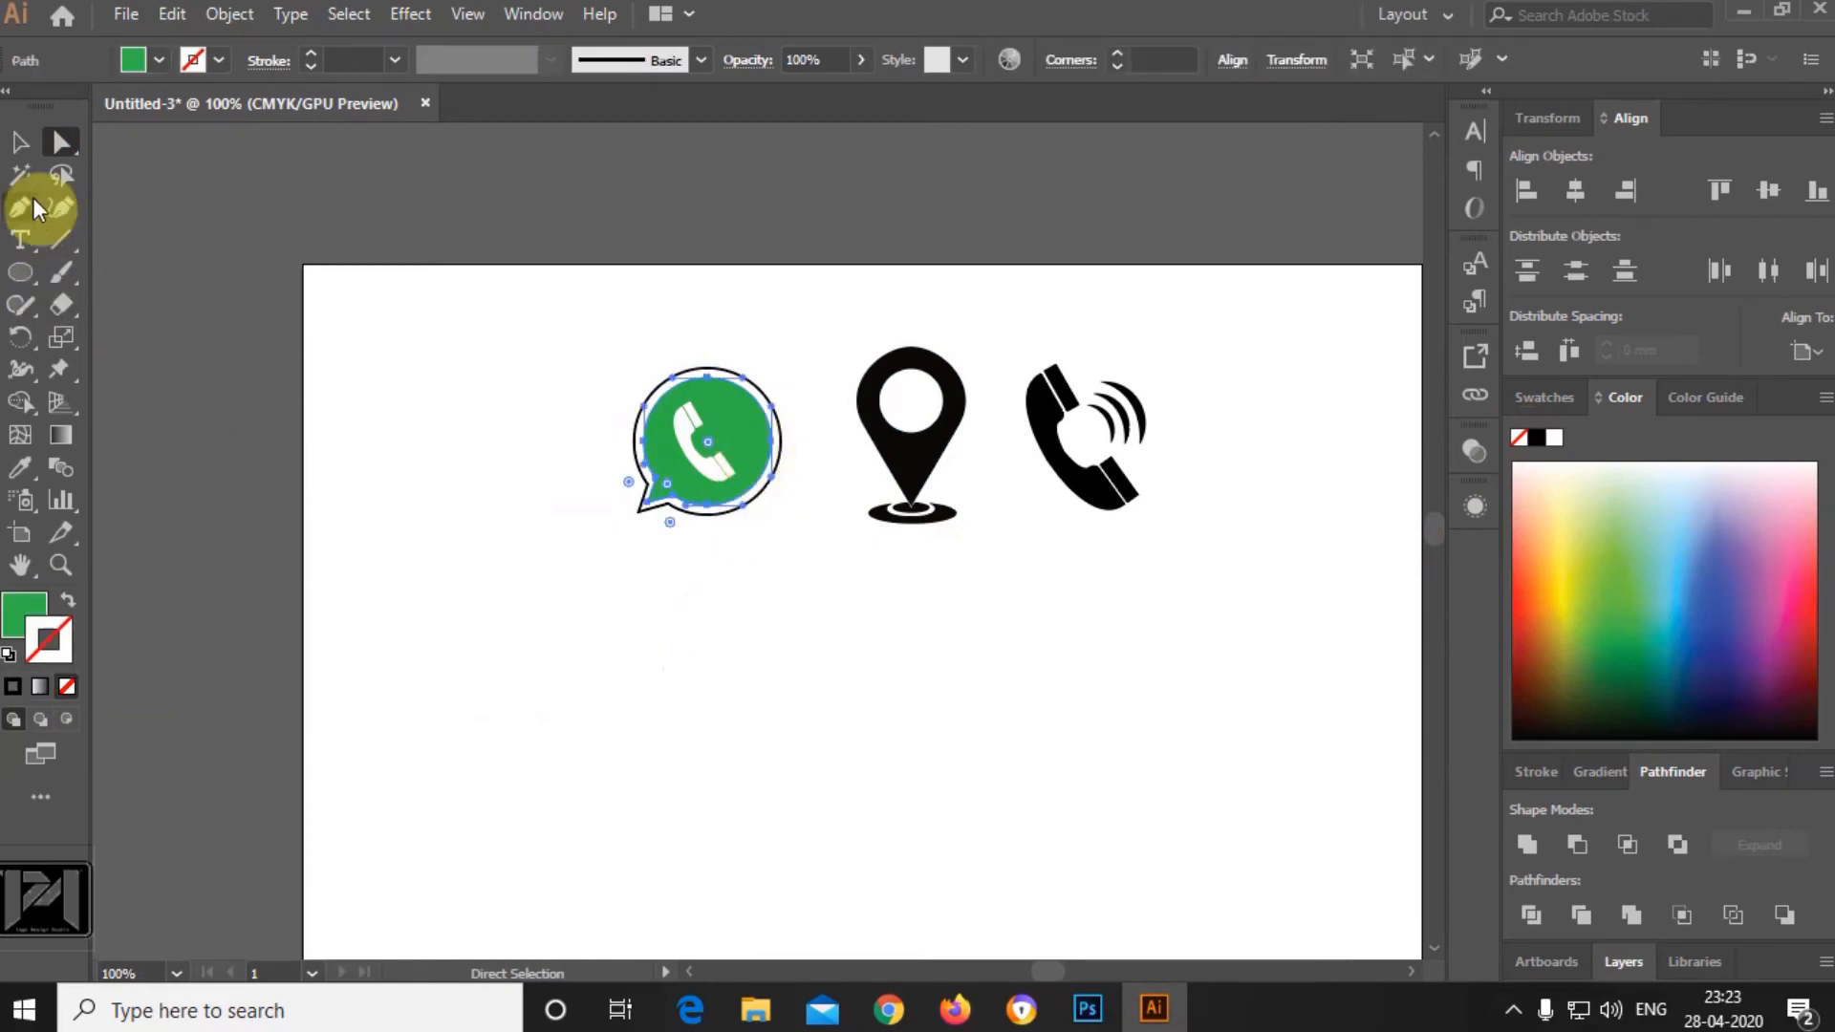
left_click(23, 145)
left_click(21, 611)
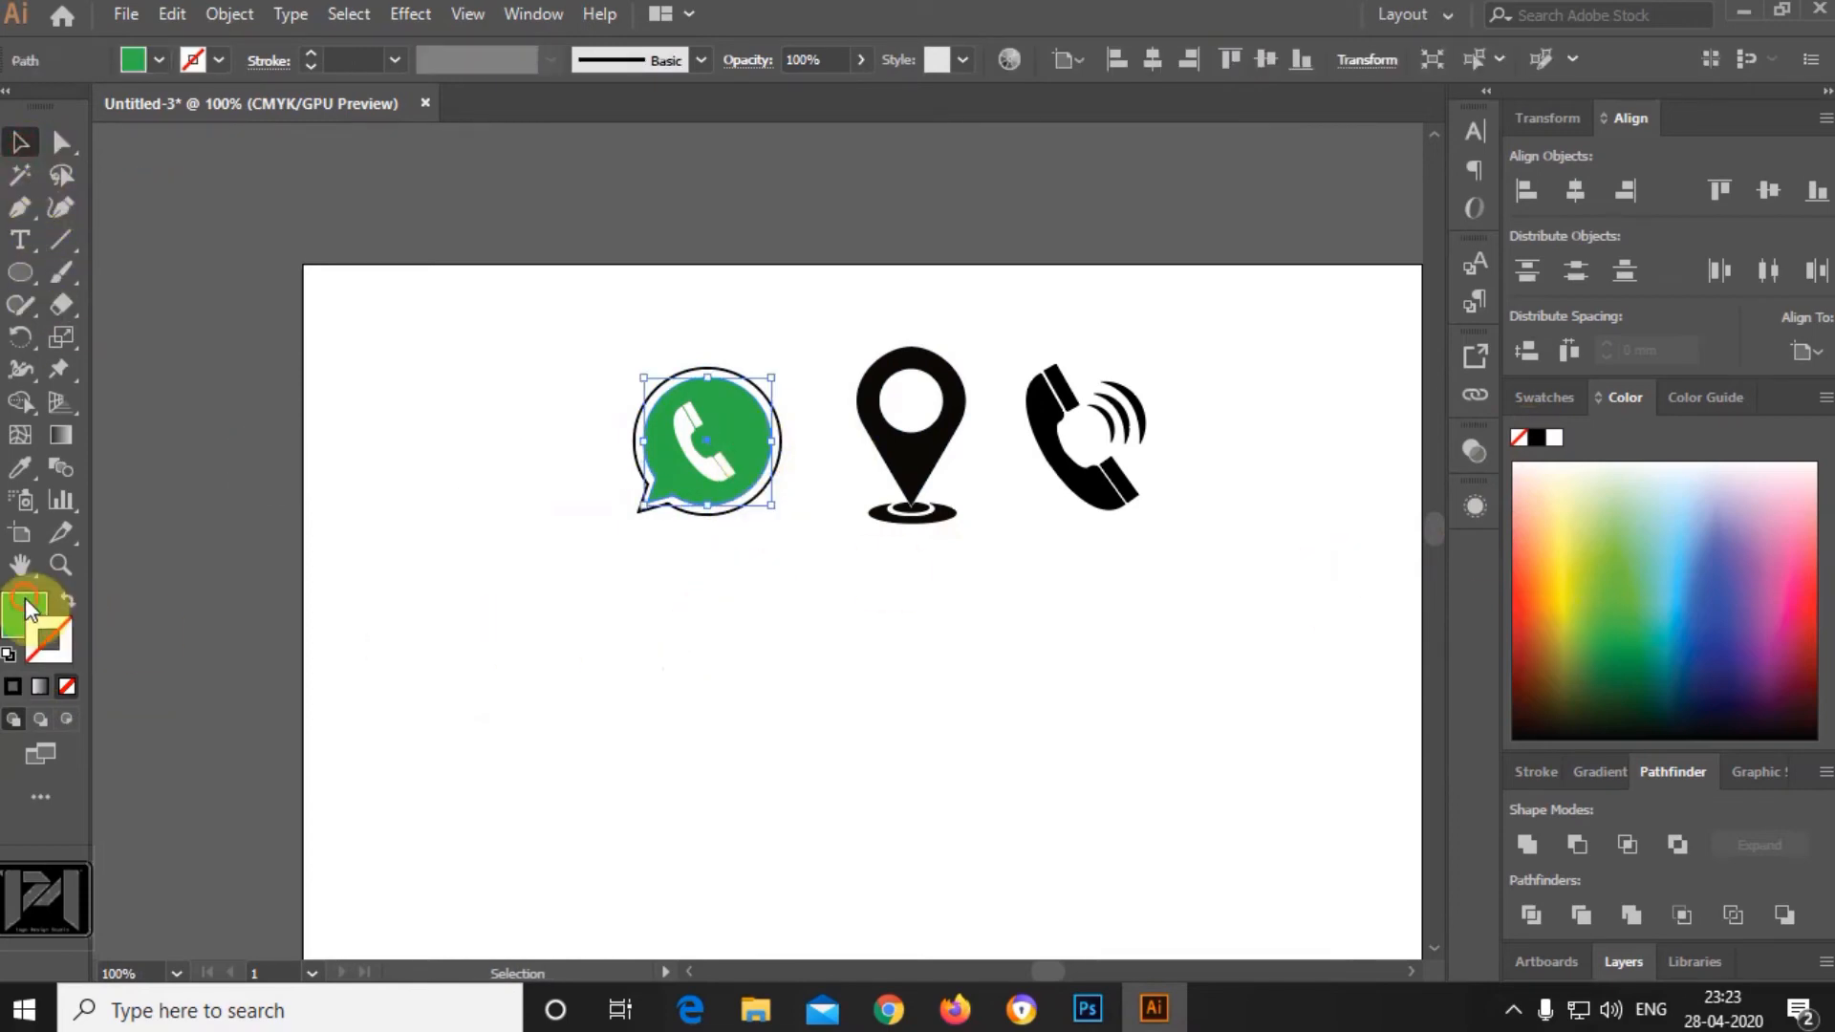
left_click(1535, 436)
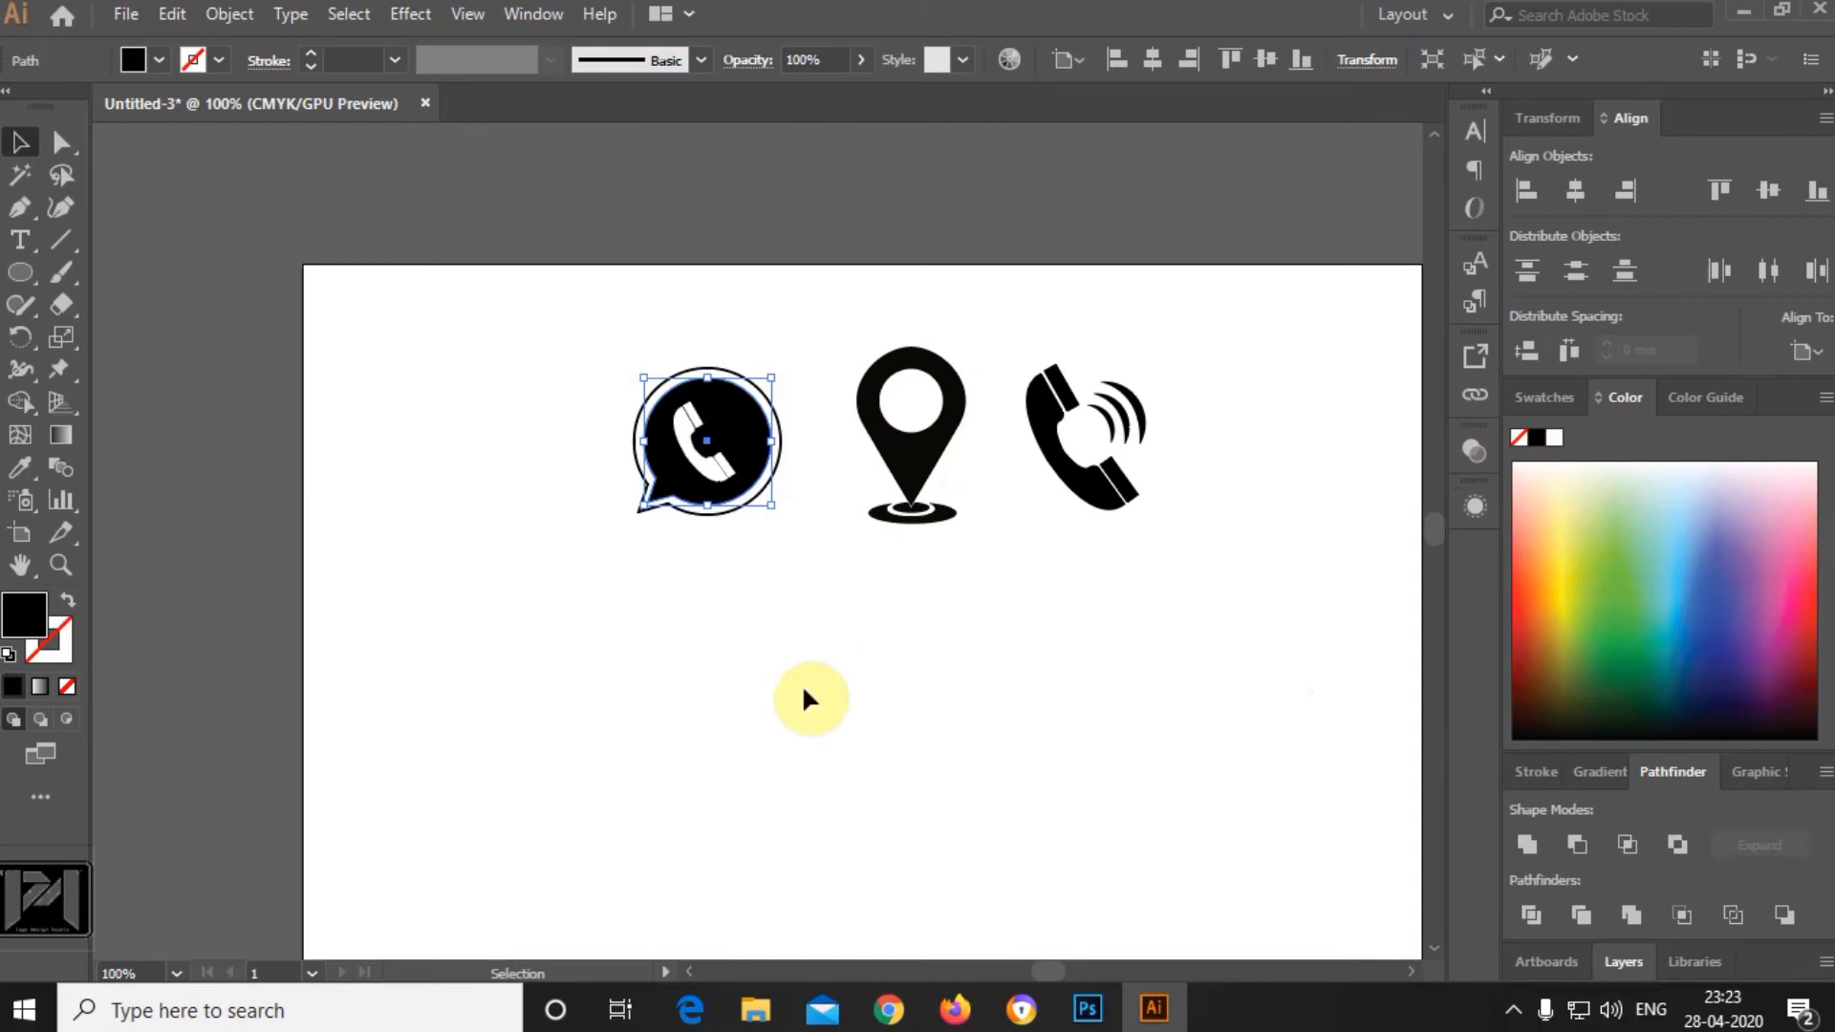
left_click(803, 684)
Move the reference phone image from outside the page onto the empty area below the finished icons.
key("ctrl+minus")
key("ctrl+minus")
key("ctrl+minus")
scroll(614, 604, "down", 2)
scroll(589, 669, "up", 2)
left_click_drag(554, 446, 869, 720)
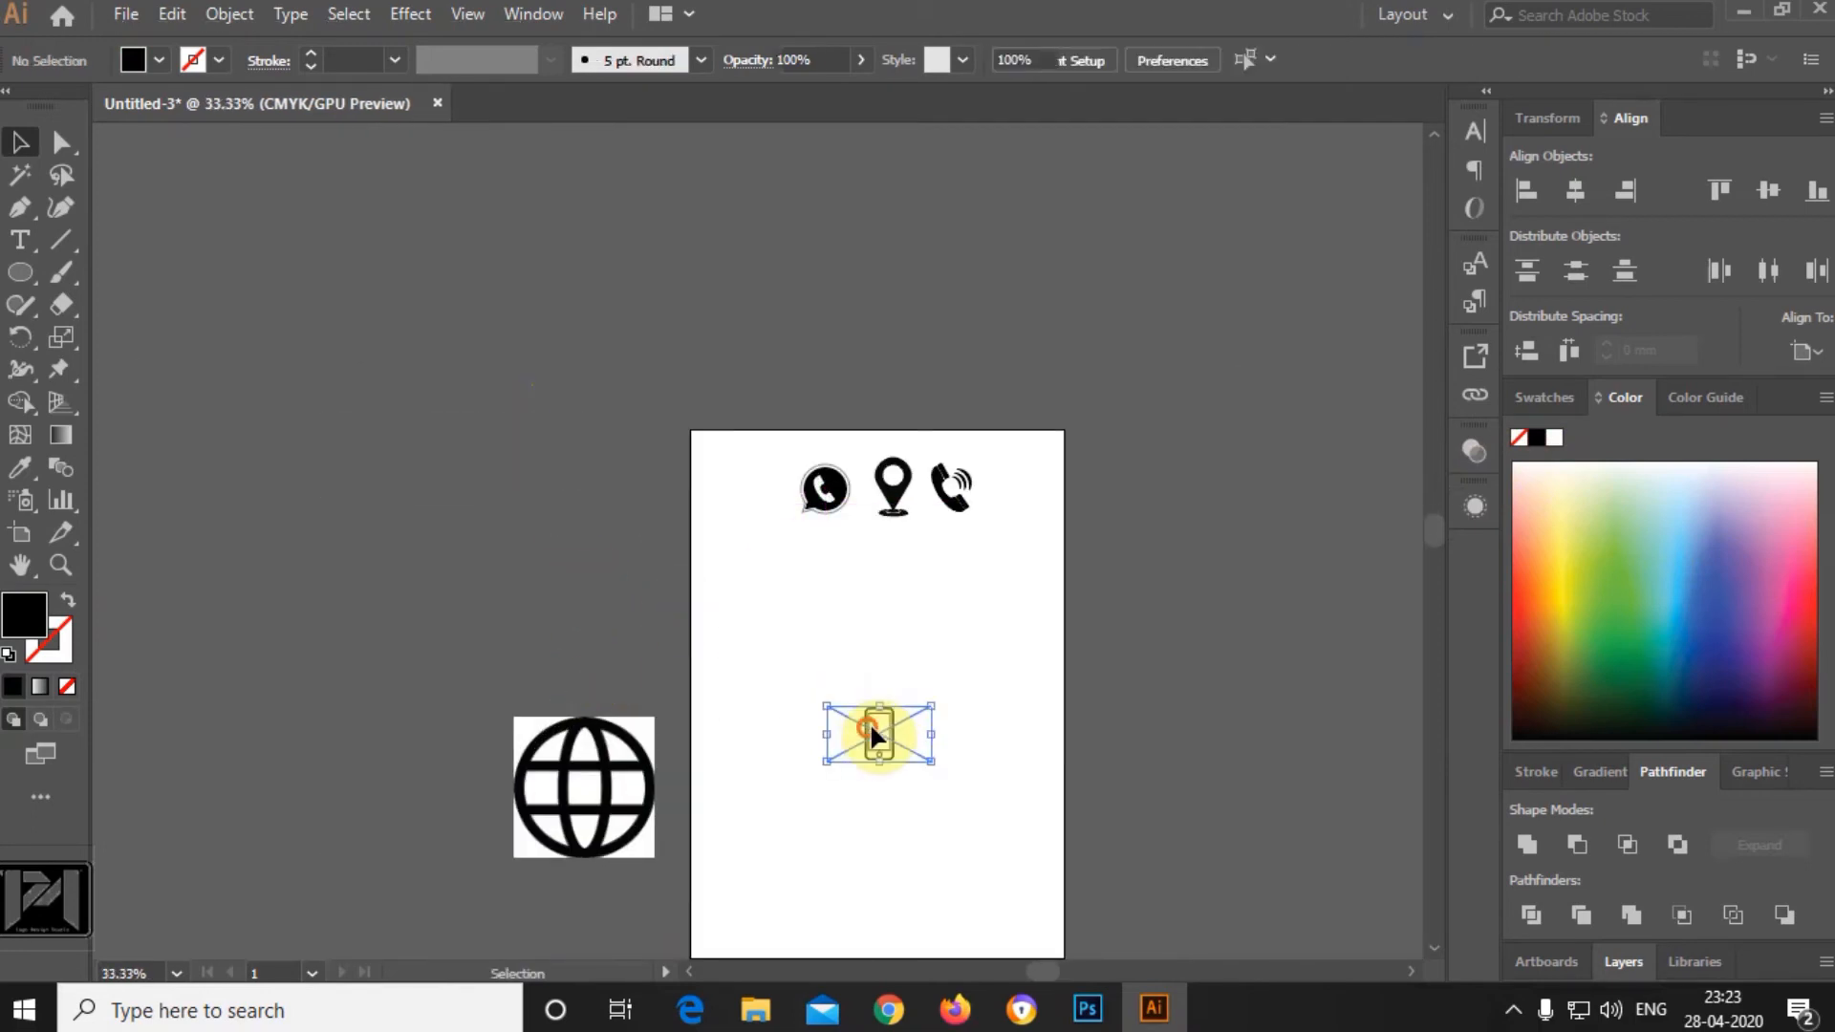
key("ctrl+1")
left_click_drag(906, 571, 1106, 360)
left_click(487, 400)
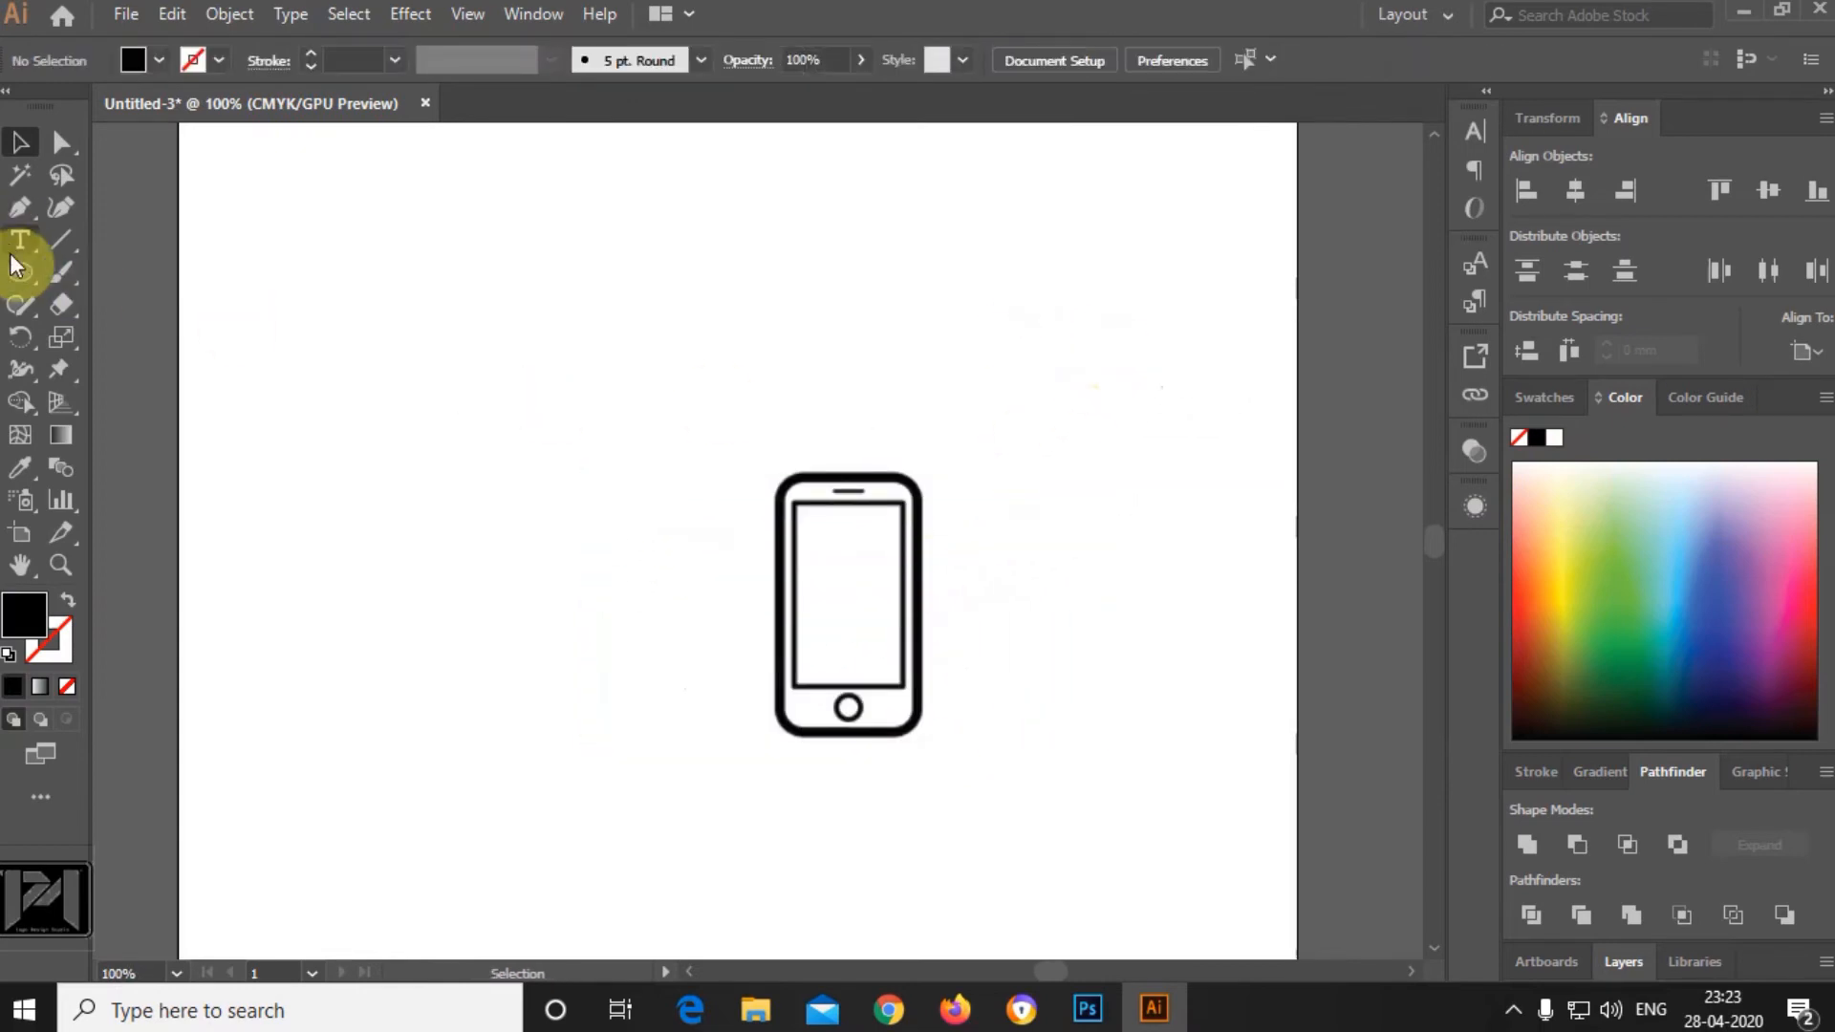
Draw a rounded rectangle about 28 × 51 mm around the reference phone, with no fill and a 1 pt black stroke.
left_click_drag(18, 267, 89, 306)
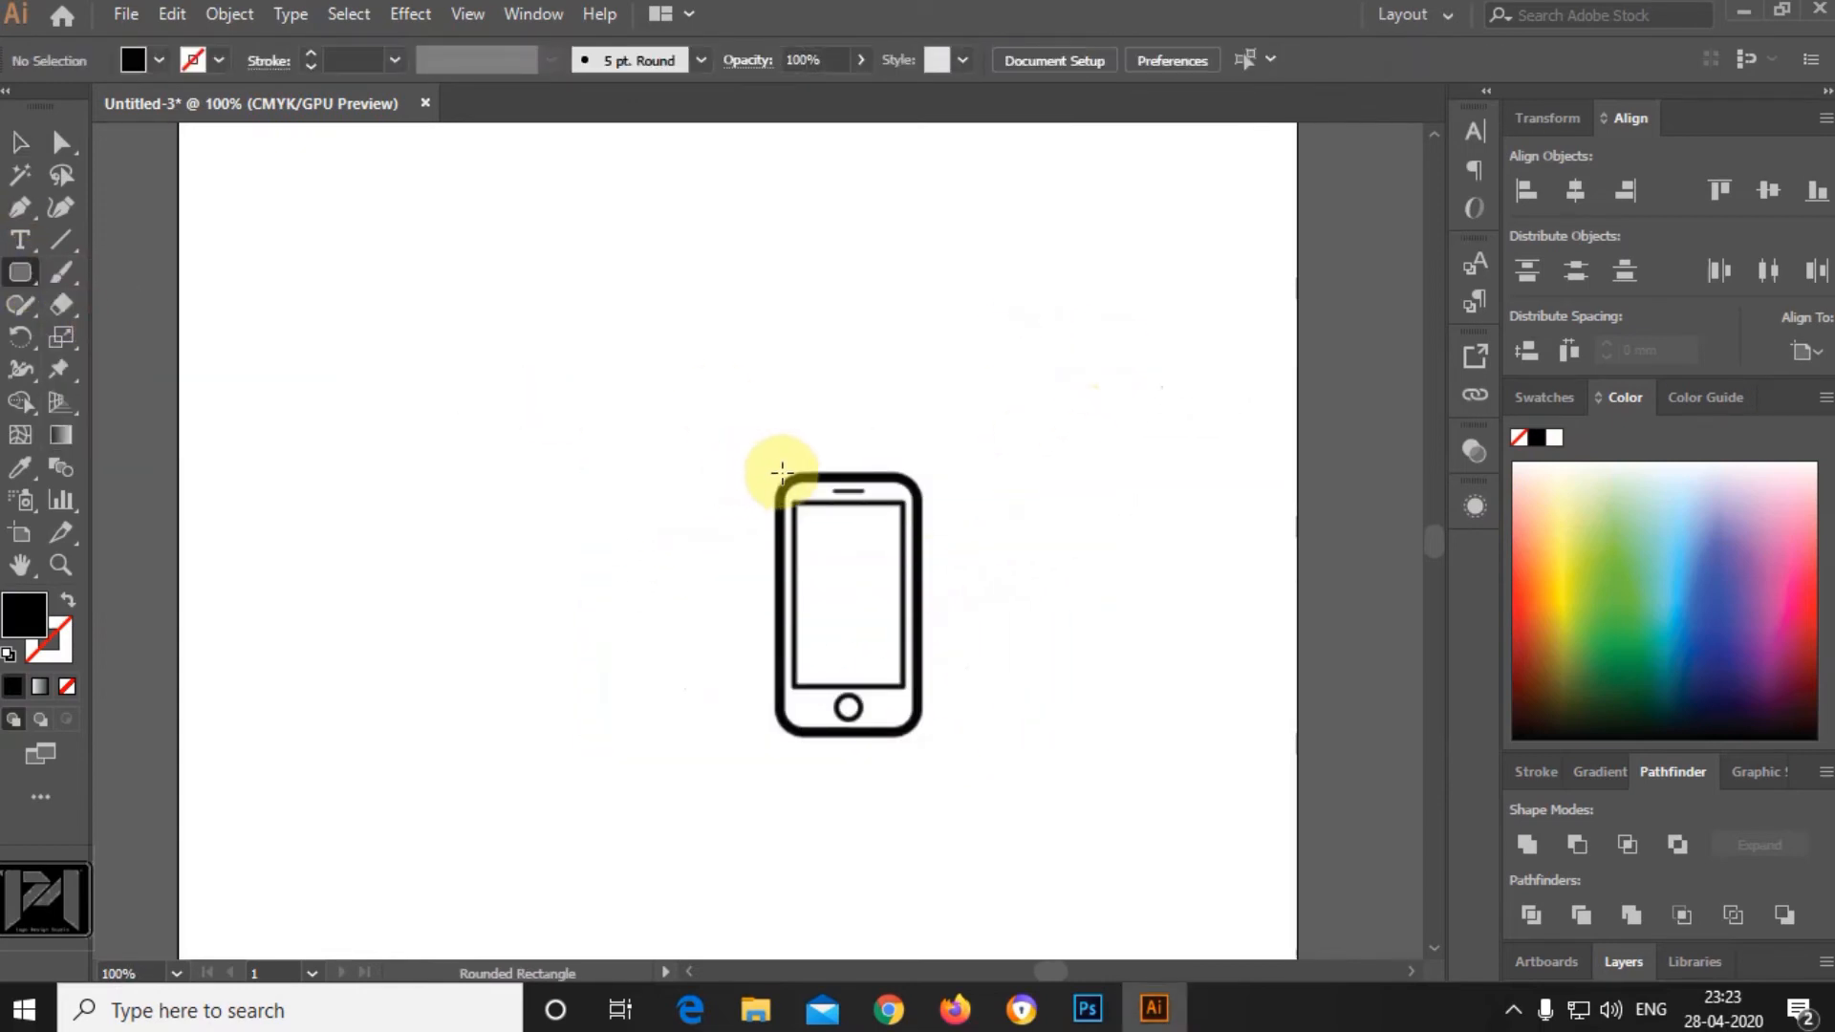
left_click_drag(774, 470, 925, 738)
left_click(61, 143)
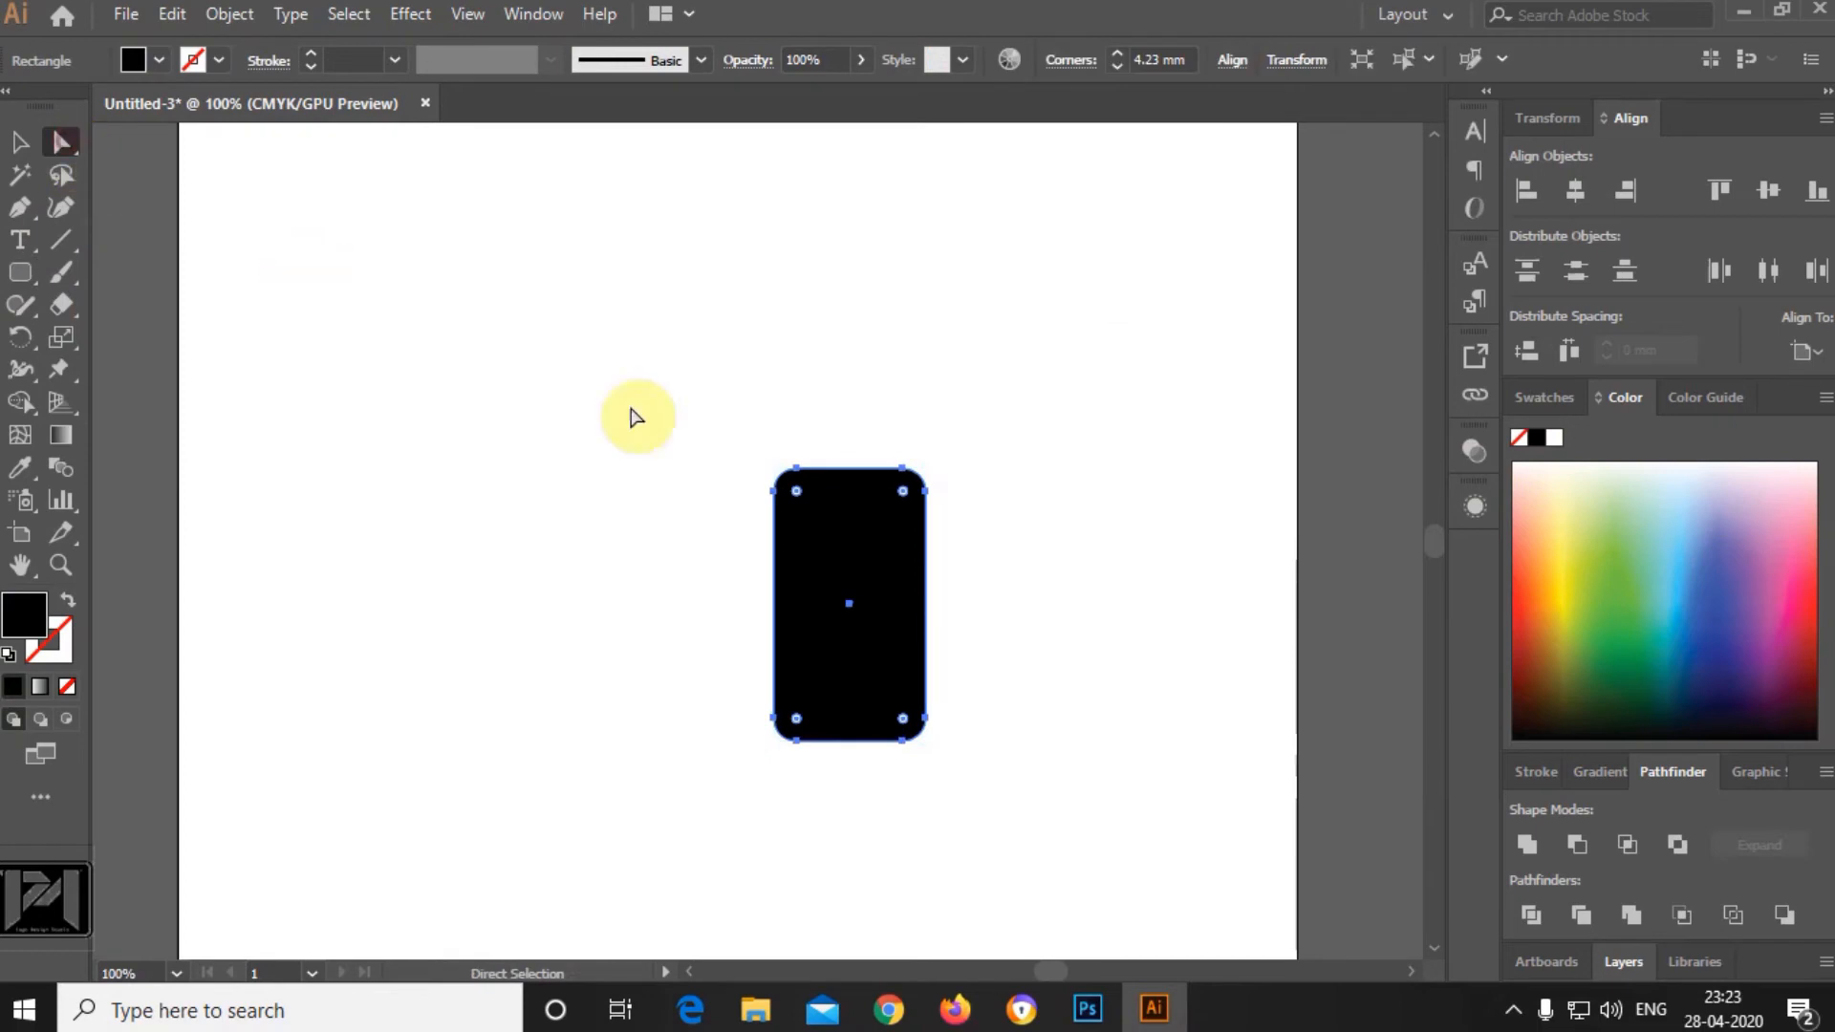
left_click(68, 686)
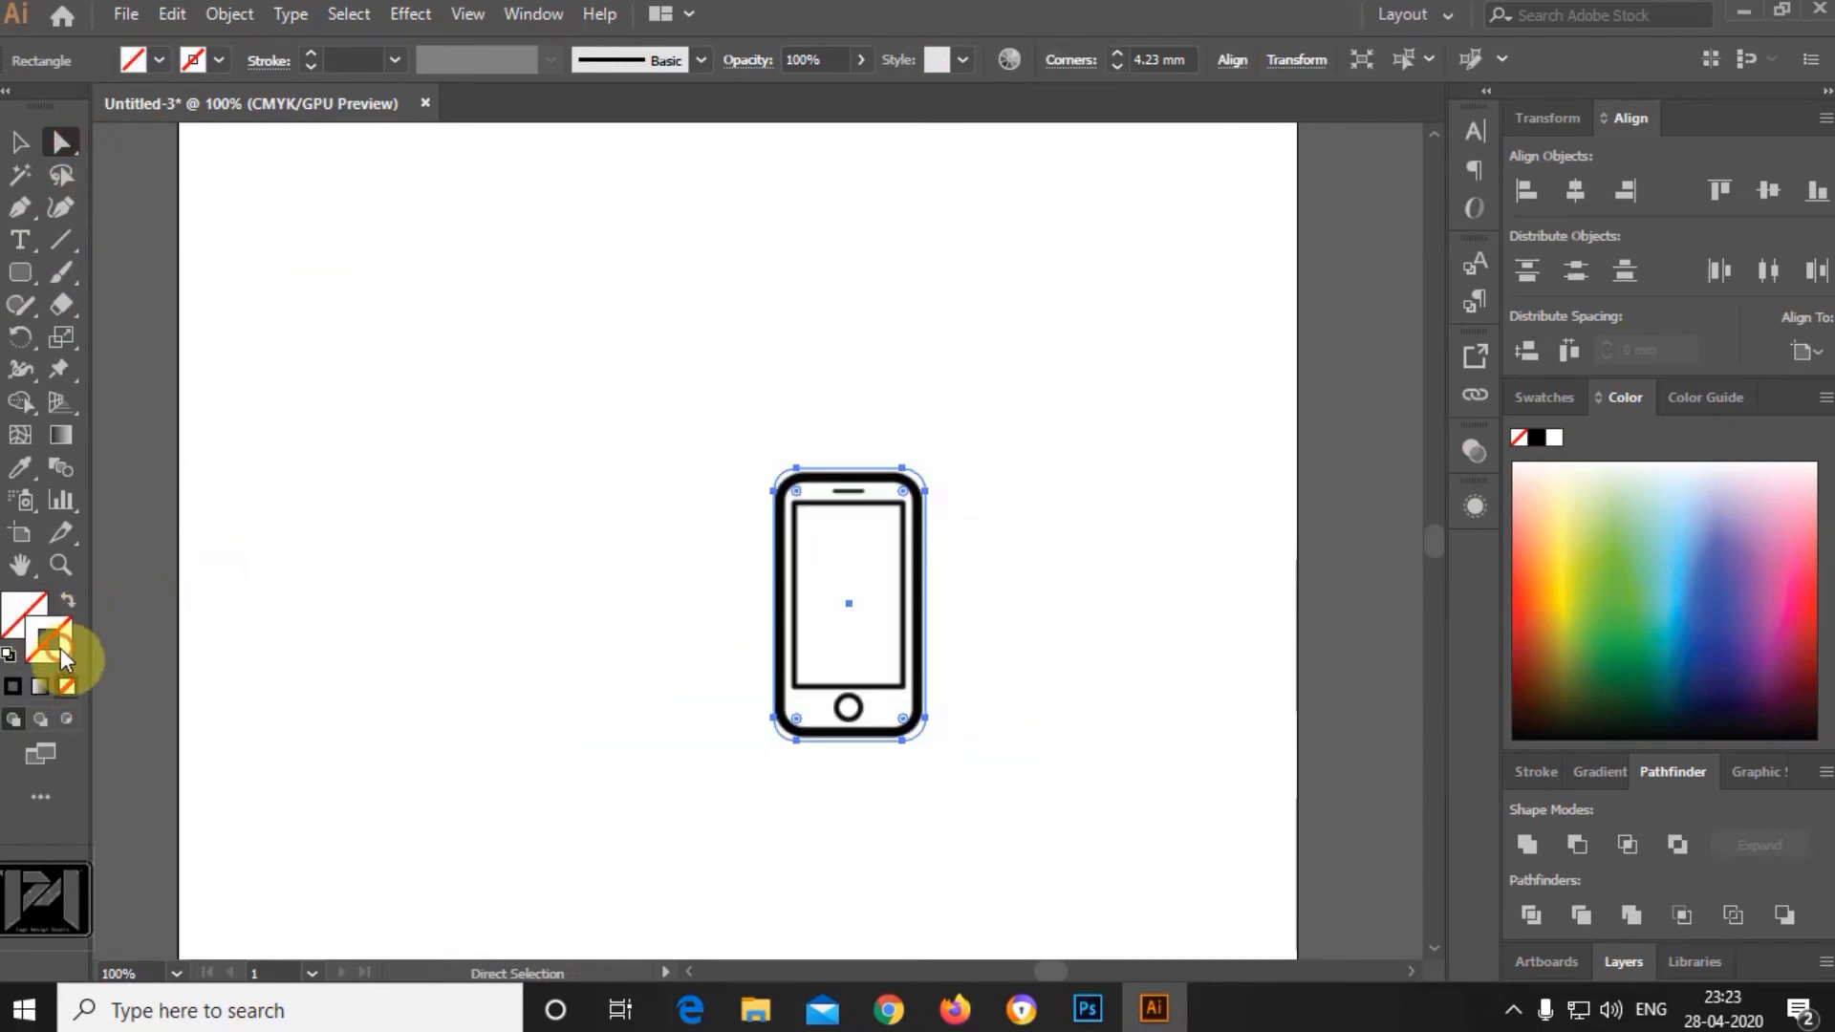
left_click(1532, 442)
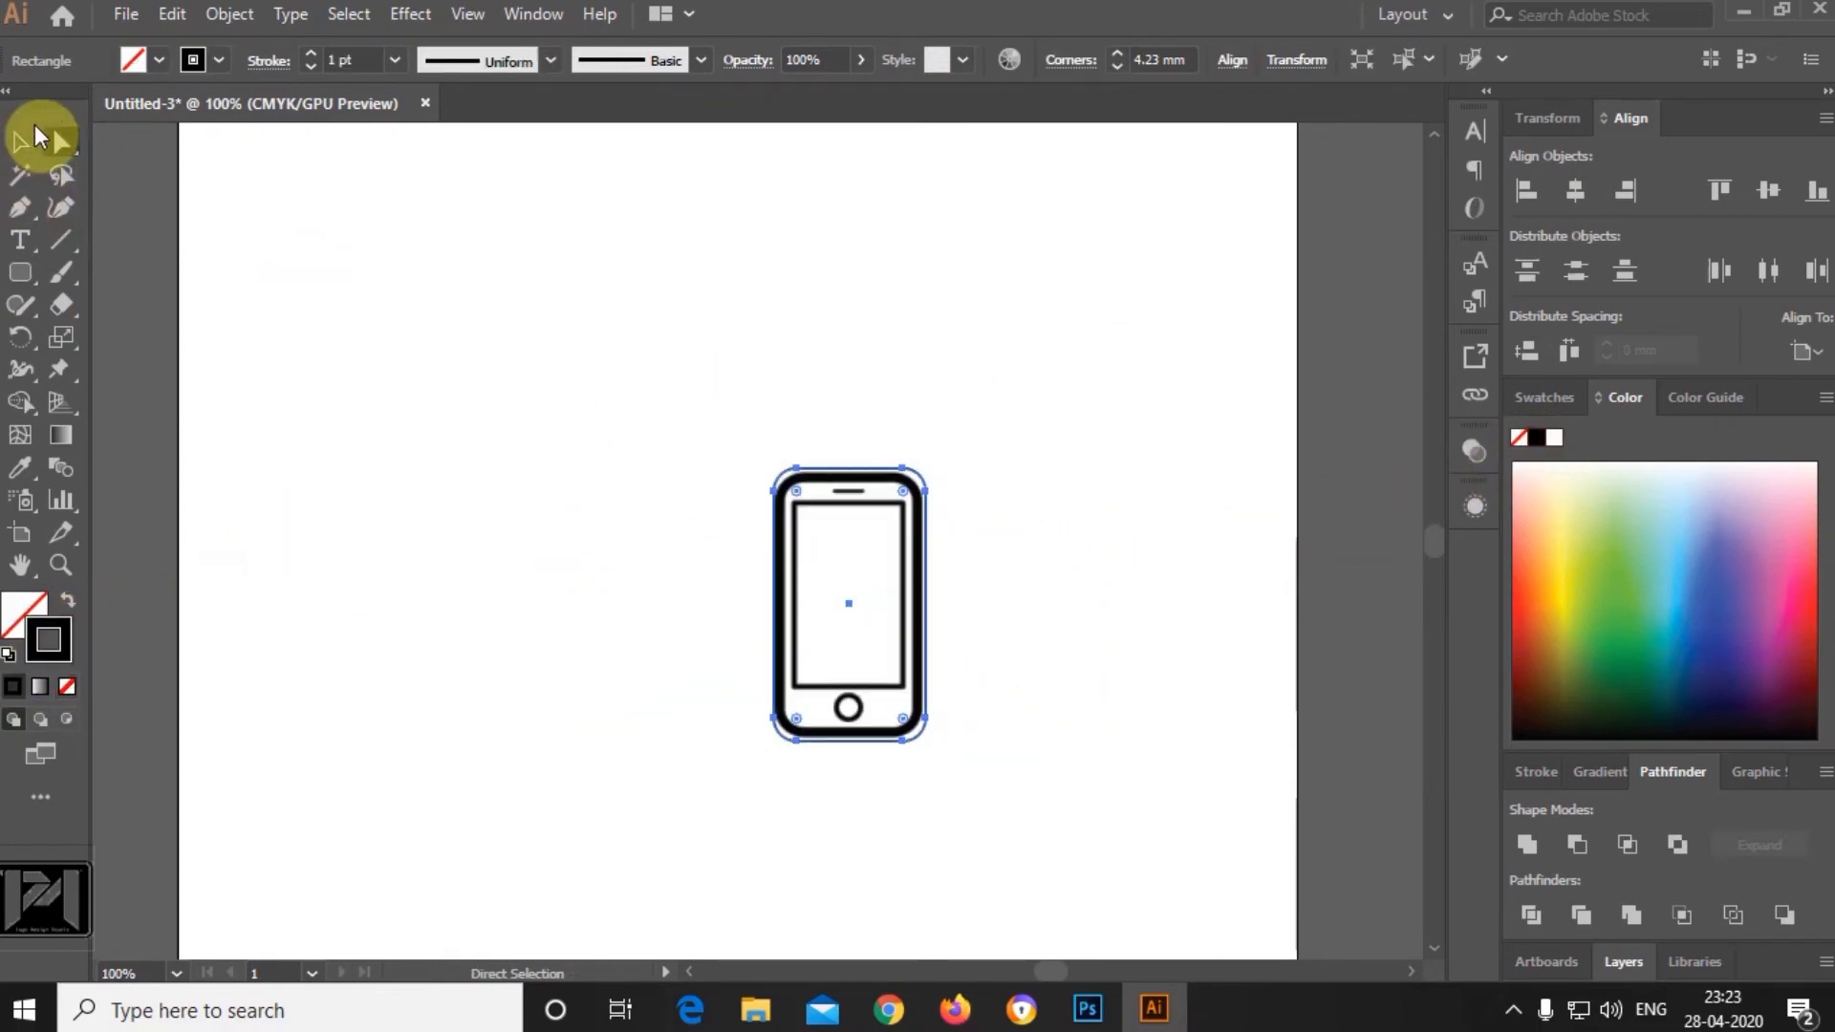
Separate the reference phone image from the rounded rectangle so that they sit side by side.
left_click(1016, 508)
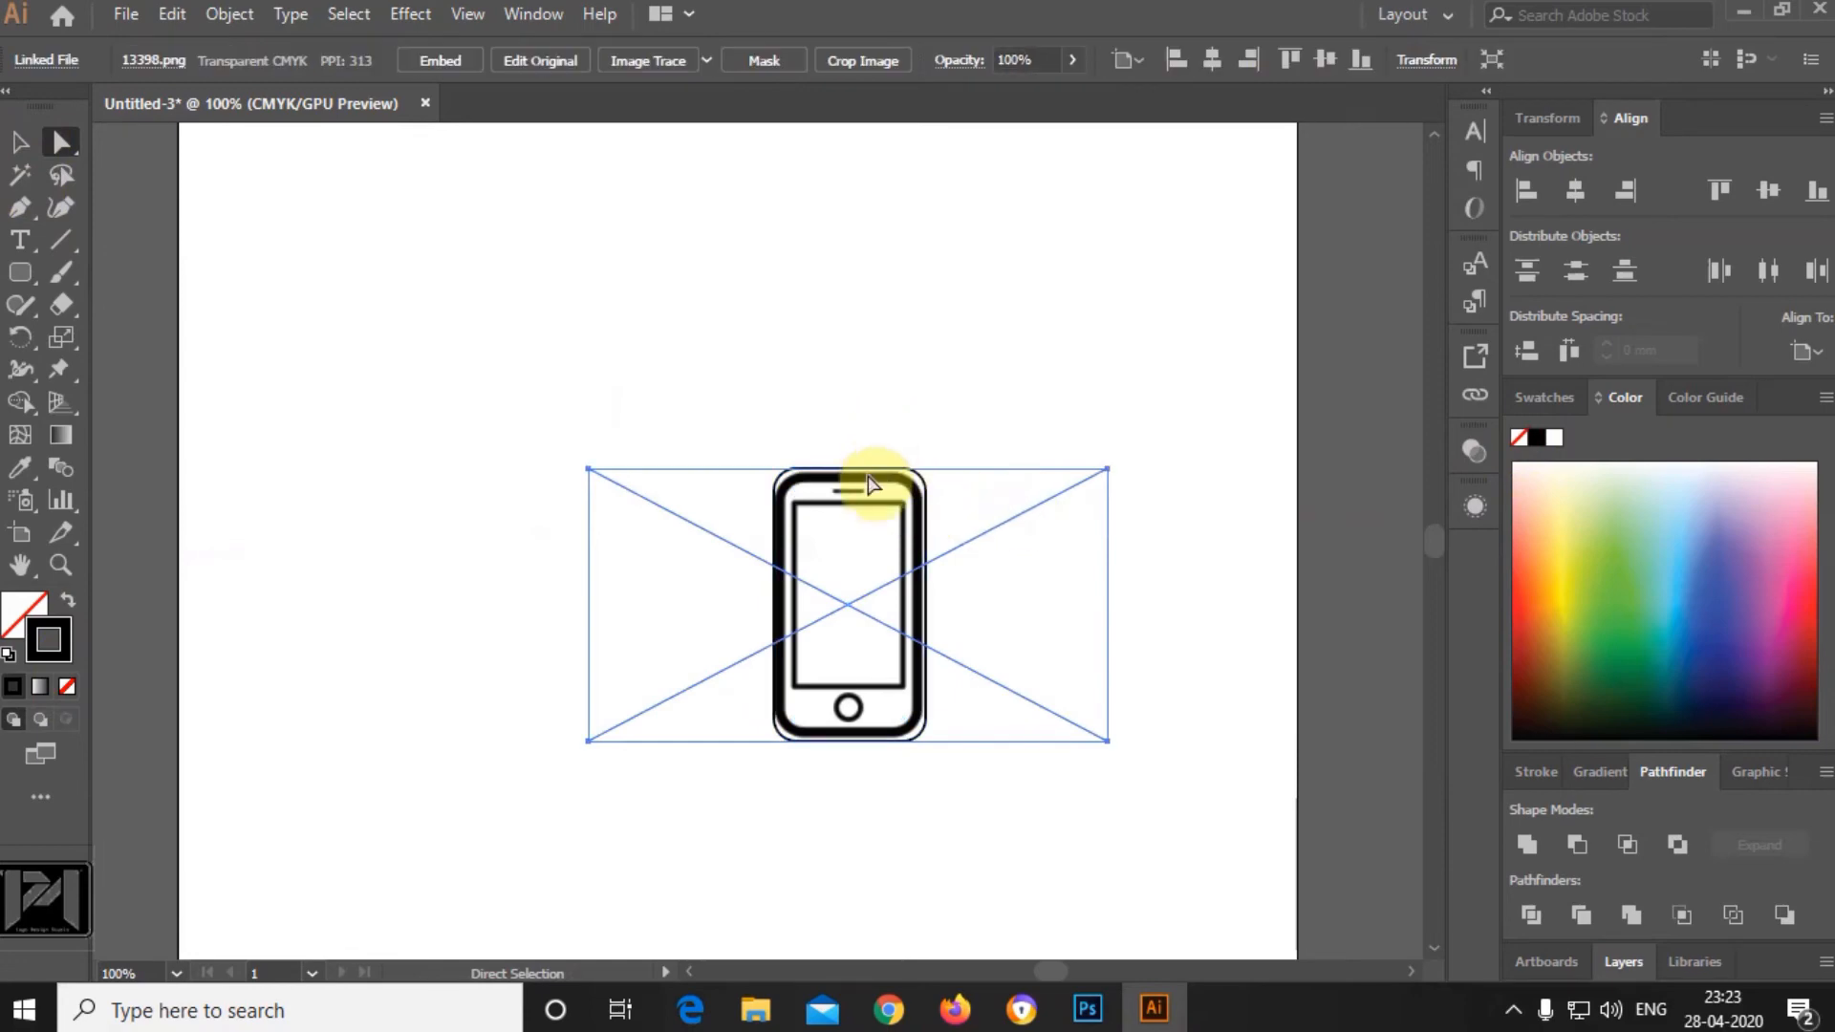
left_click_drag(868, 475, 608, 374)
left_click(926, 505)
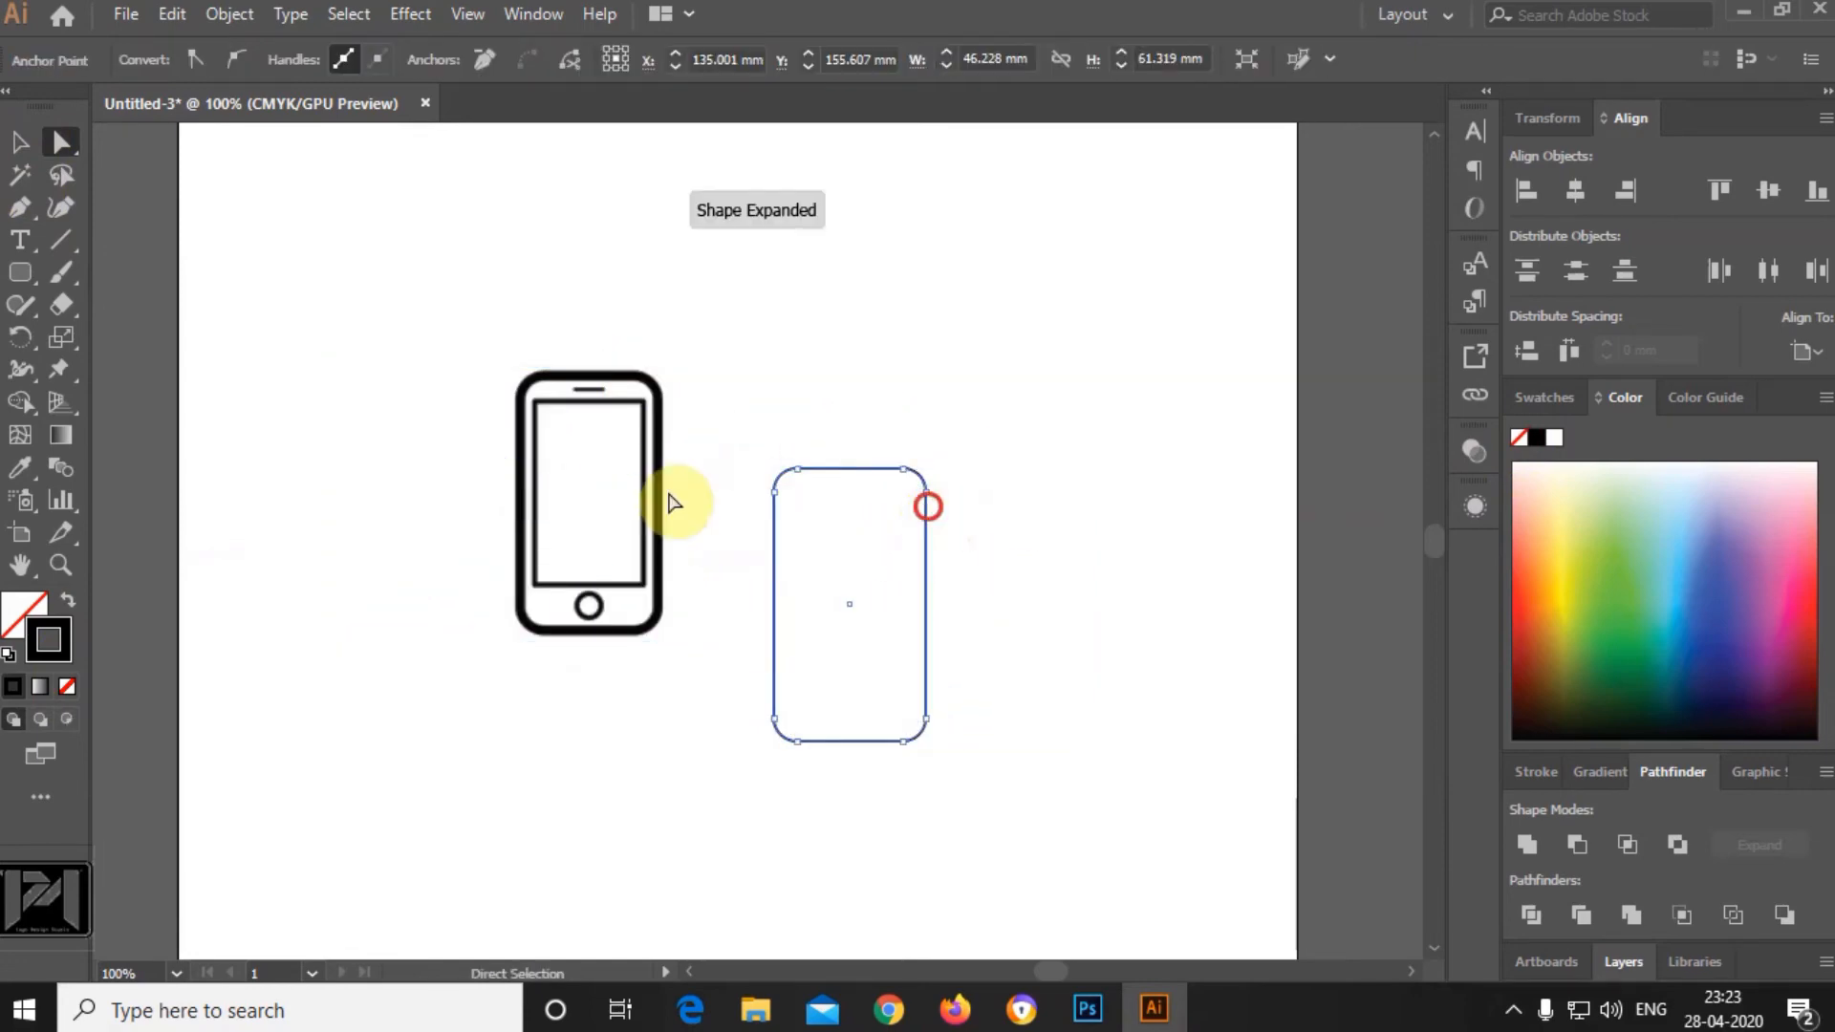
left_click(16, 143)
left_click_drag(872, 475, 965, 378)
left_click(1133, 479)
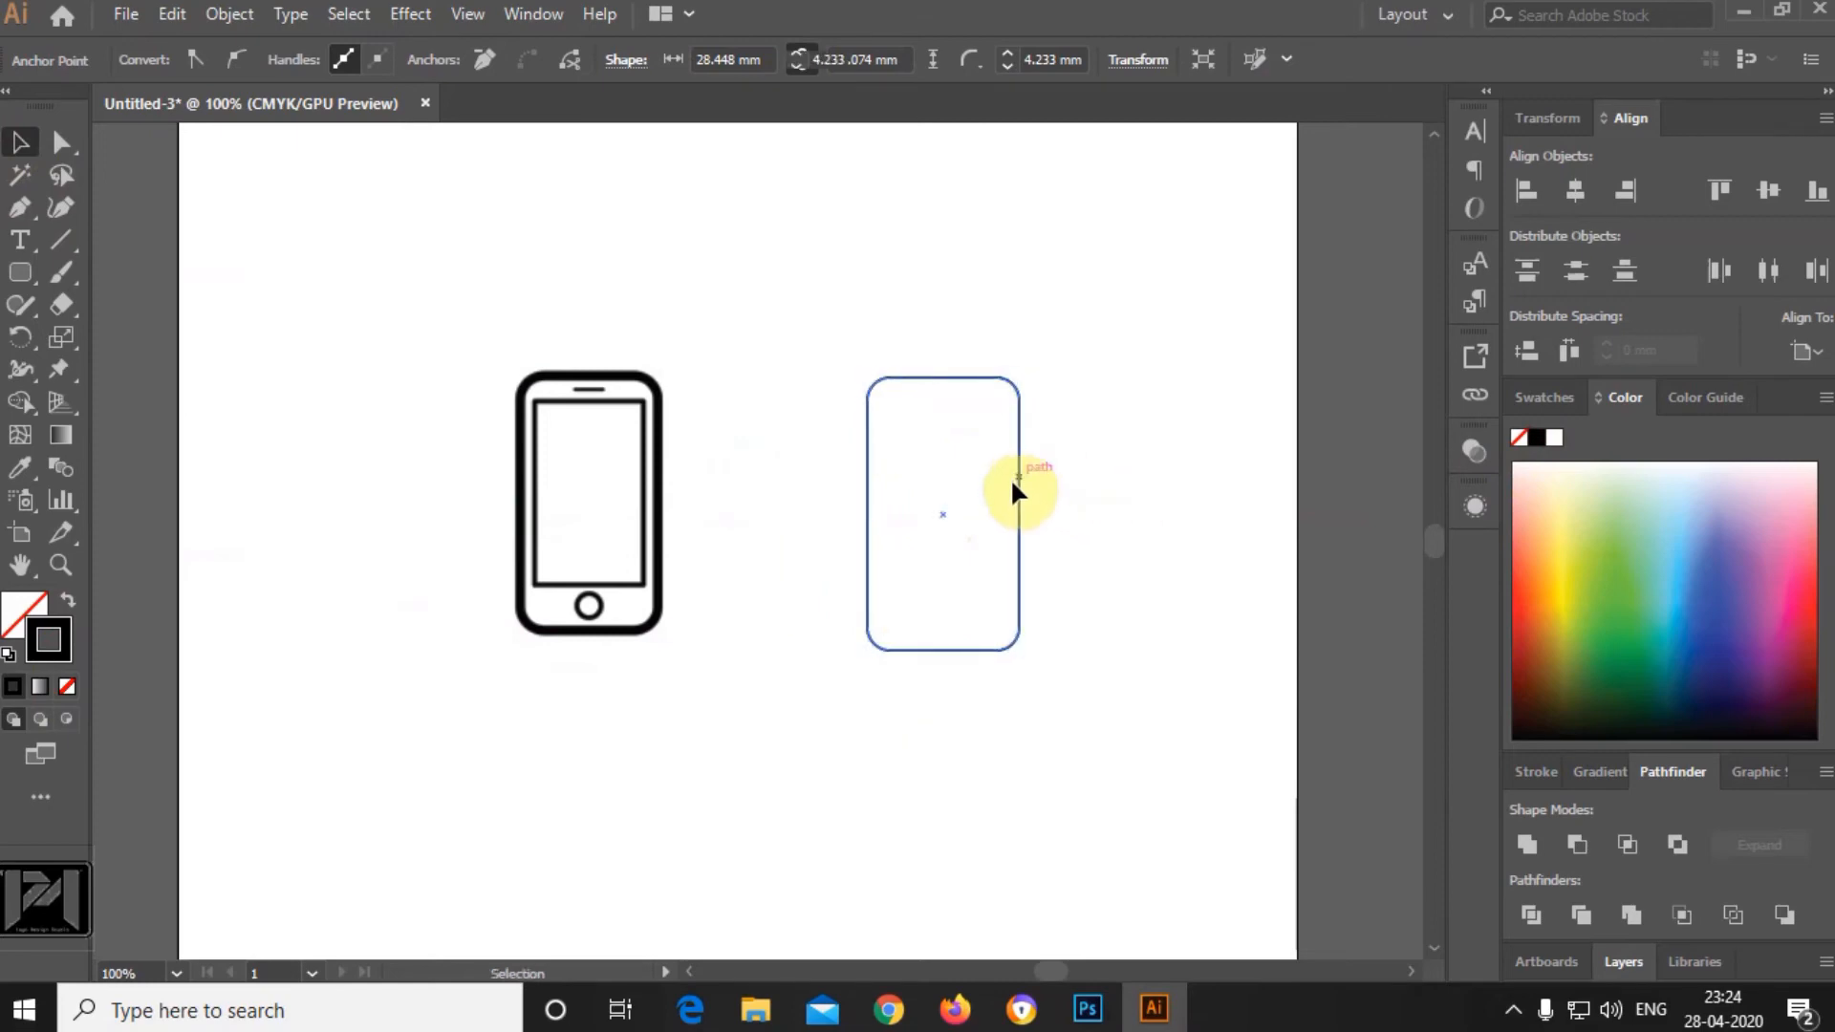
Draw a square-cornered rectangle for the phone screen inside the rounded outline.
left_click_drag(23, 273, 100, 277)
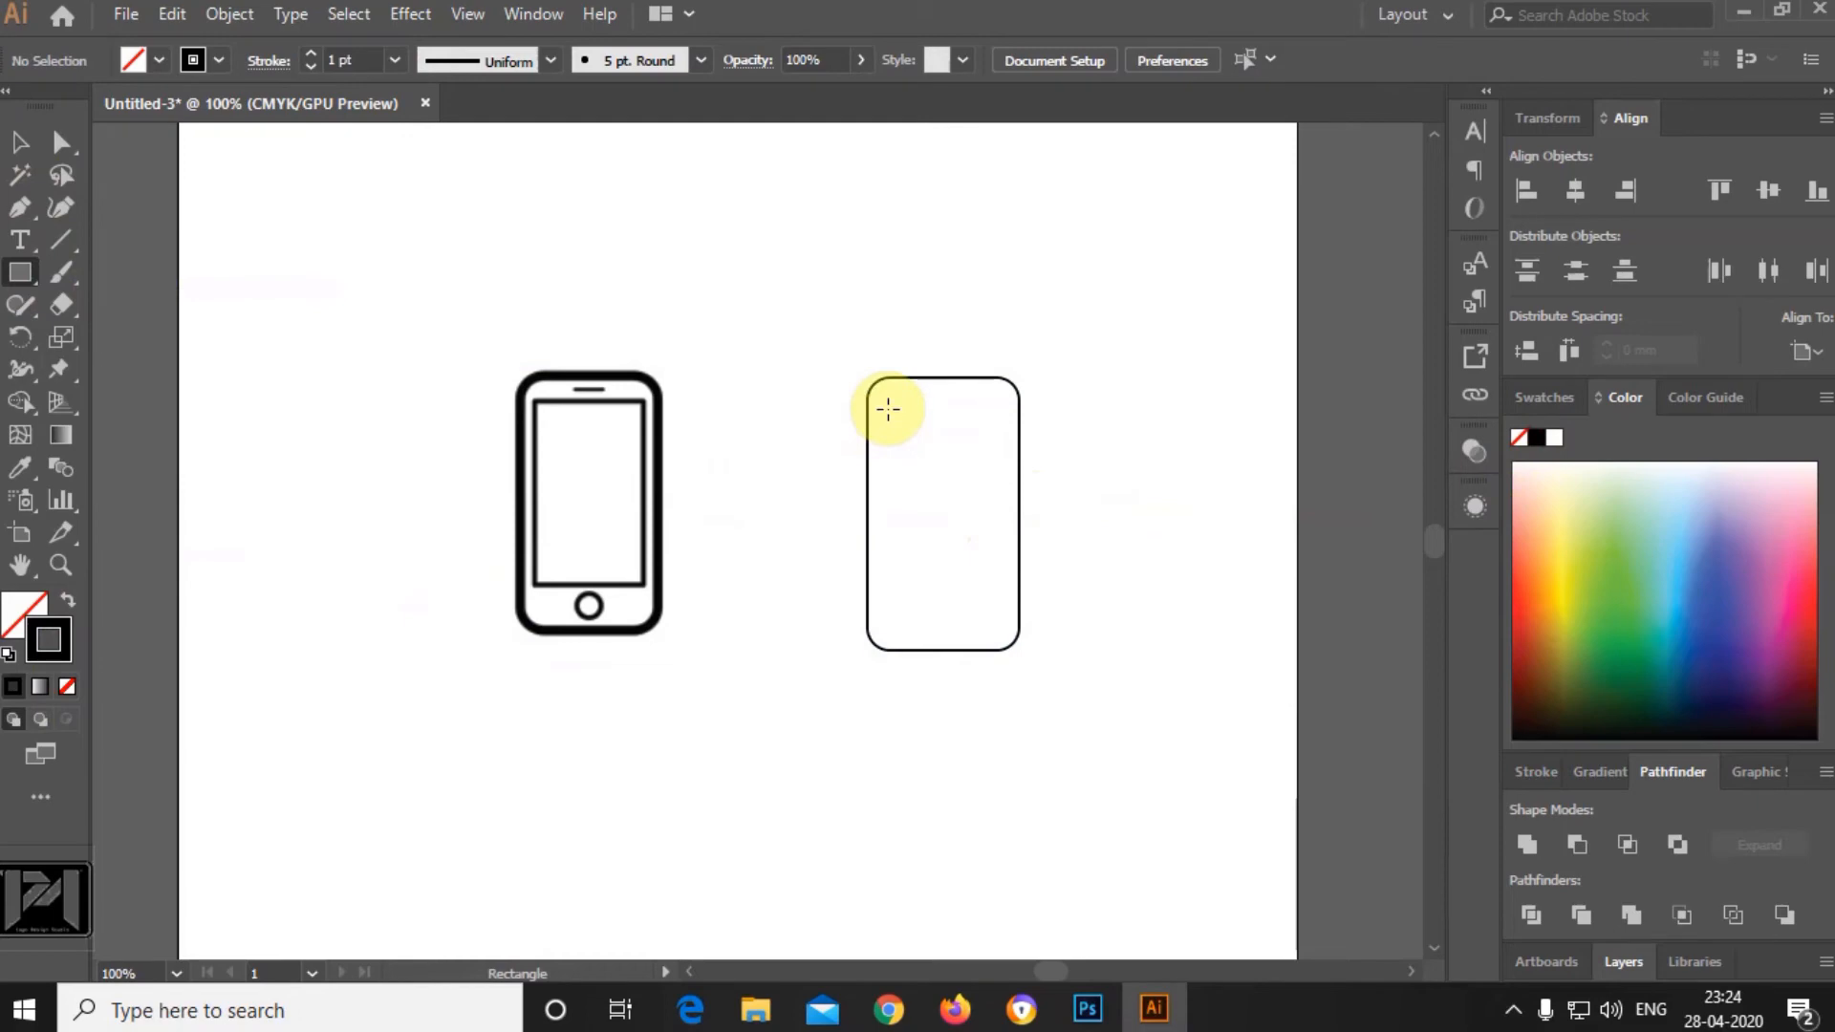
left_click_drag(885, 409, 1004, 615)
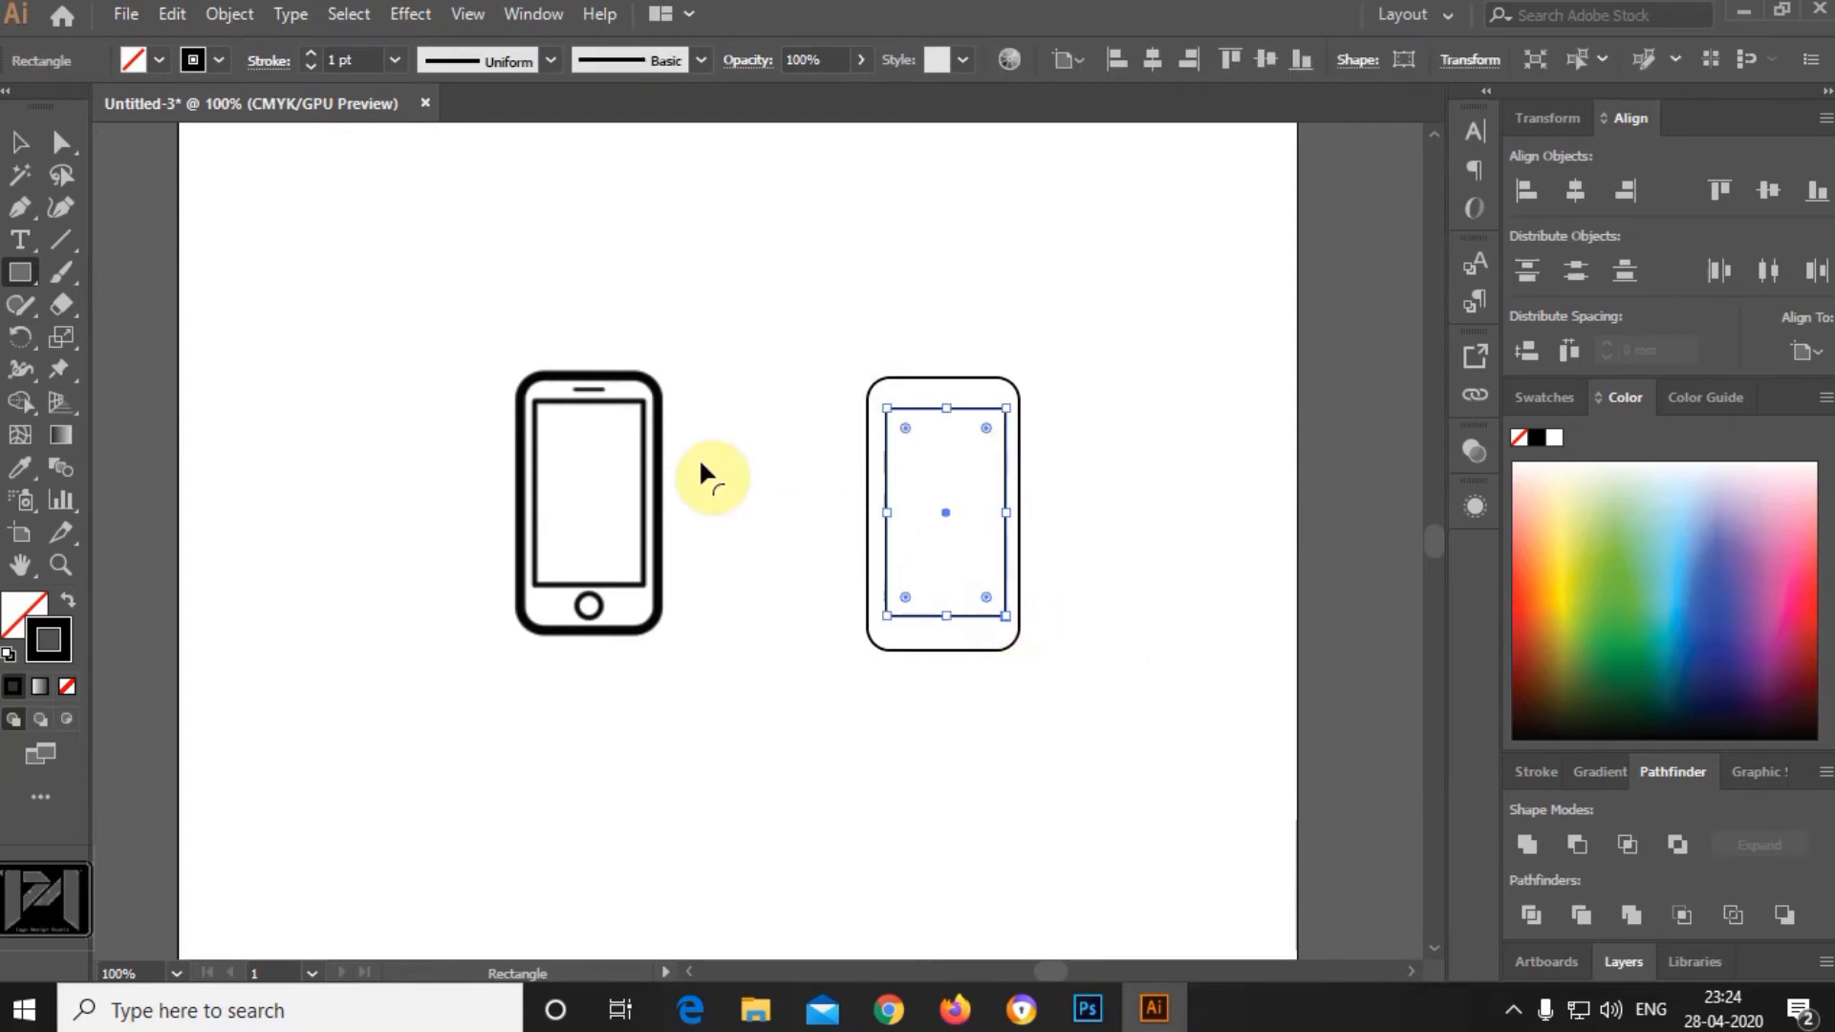
left_click(64, 146)
left_click(1204, 578)
Set the stroke of the rounded phone outline to 2 pt.
left_click(1018, 513)
left_click(20, 141)
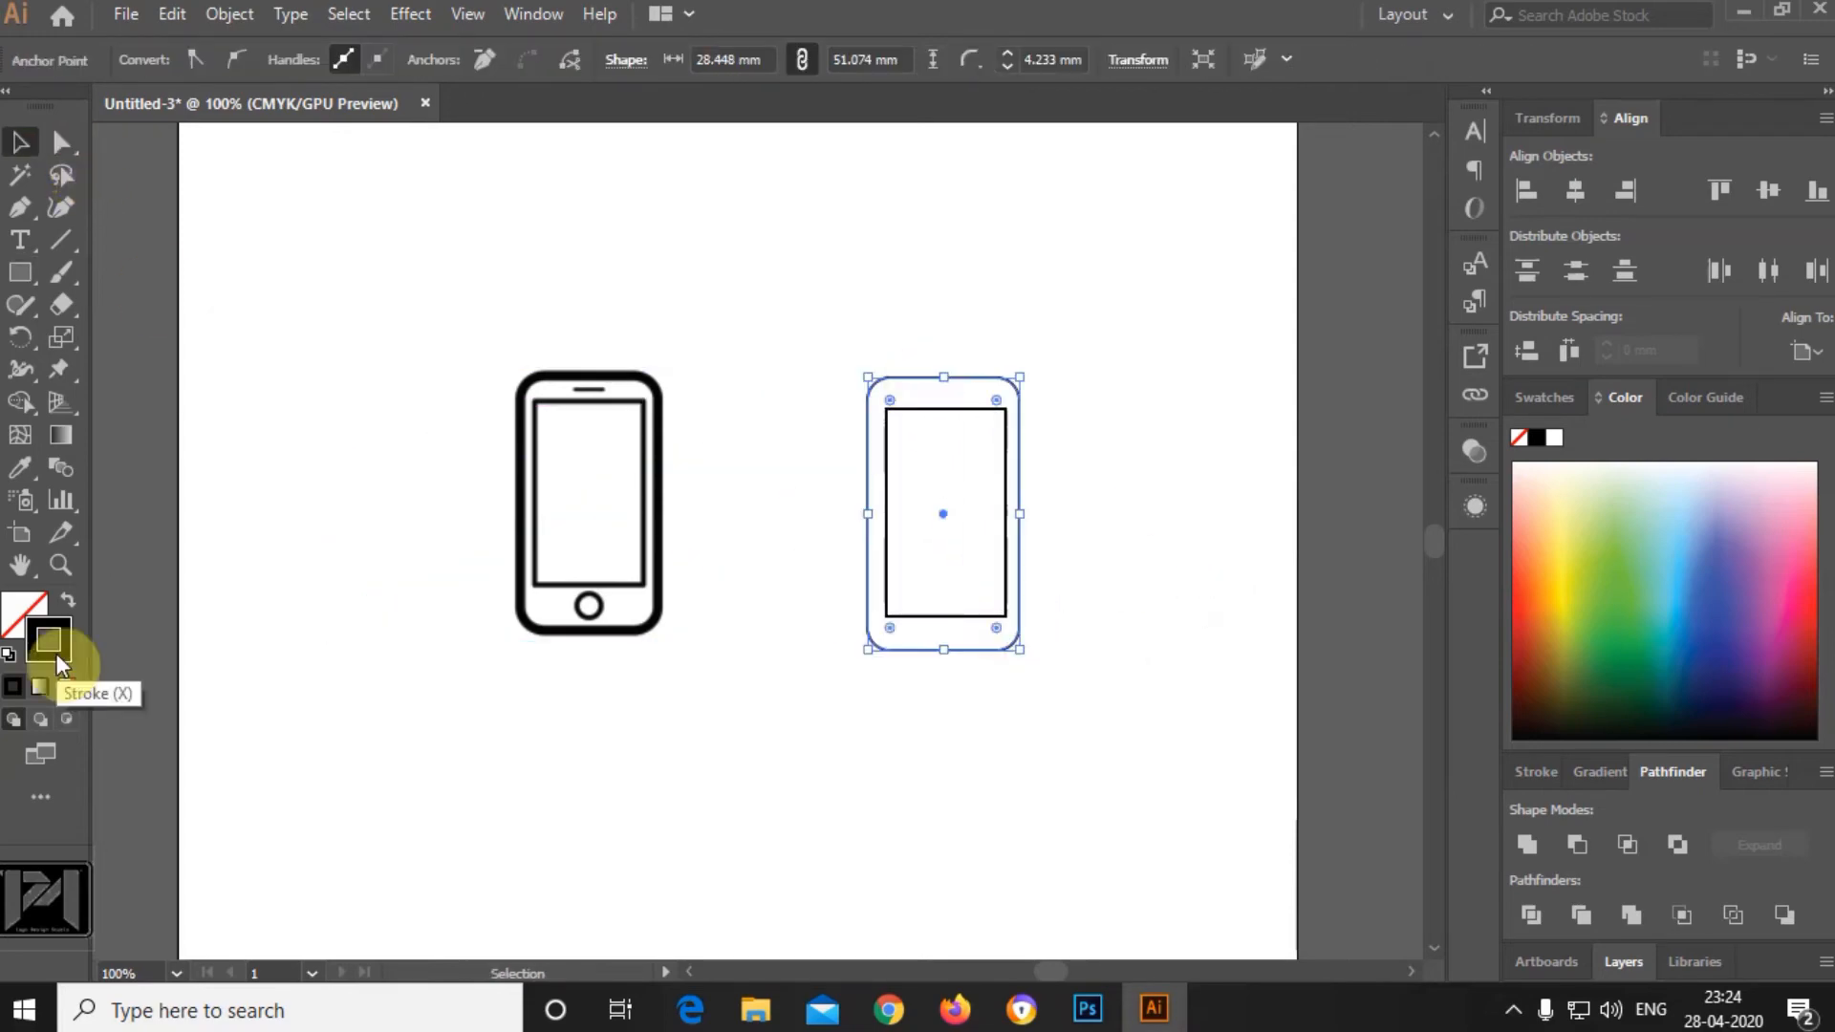
left_click(1068, 466)
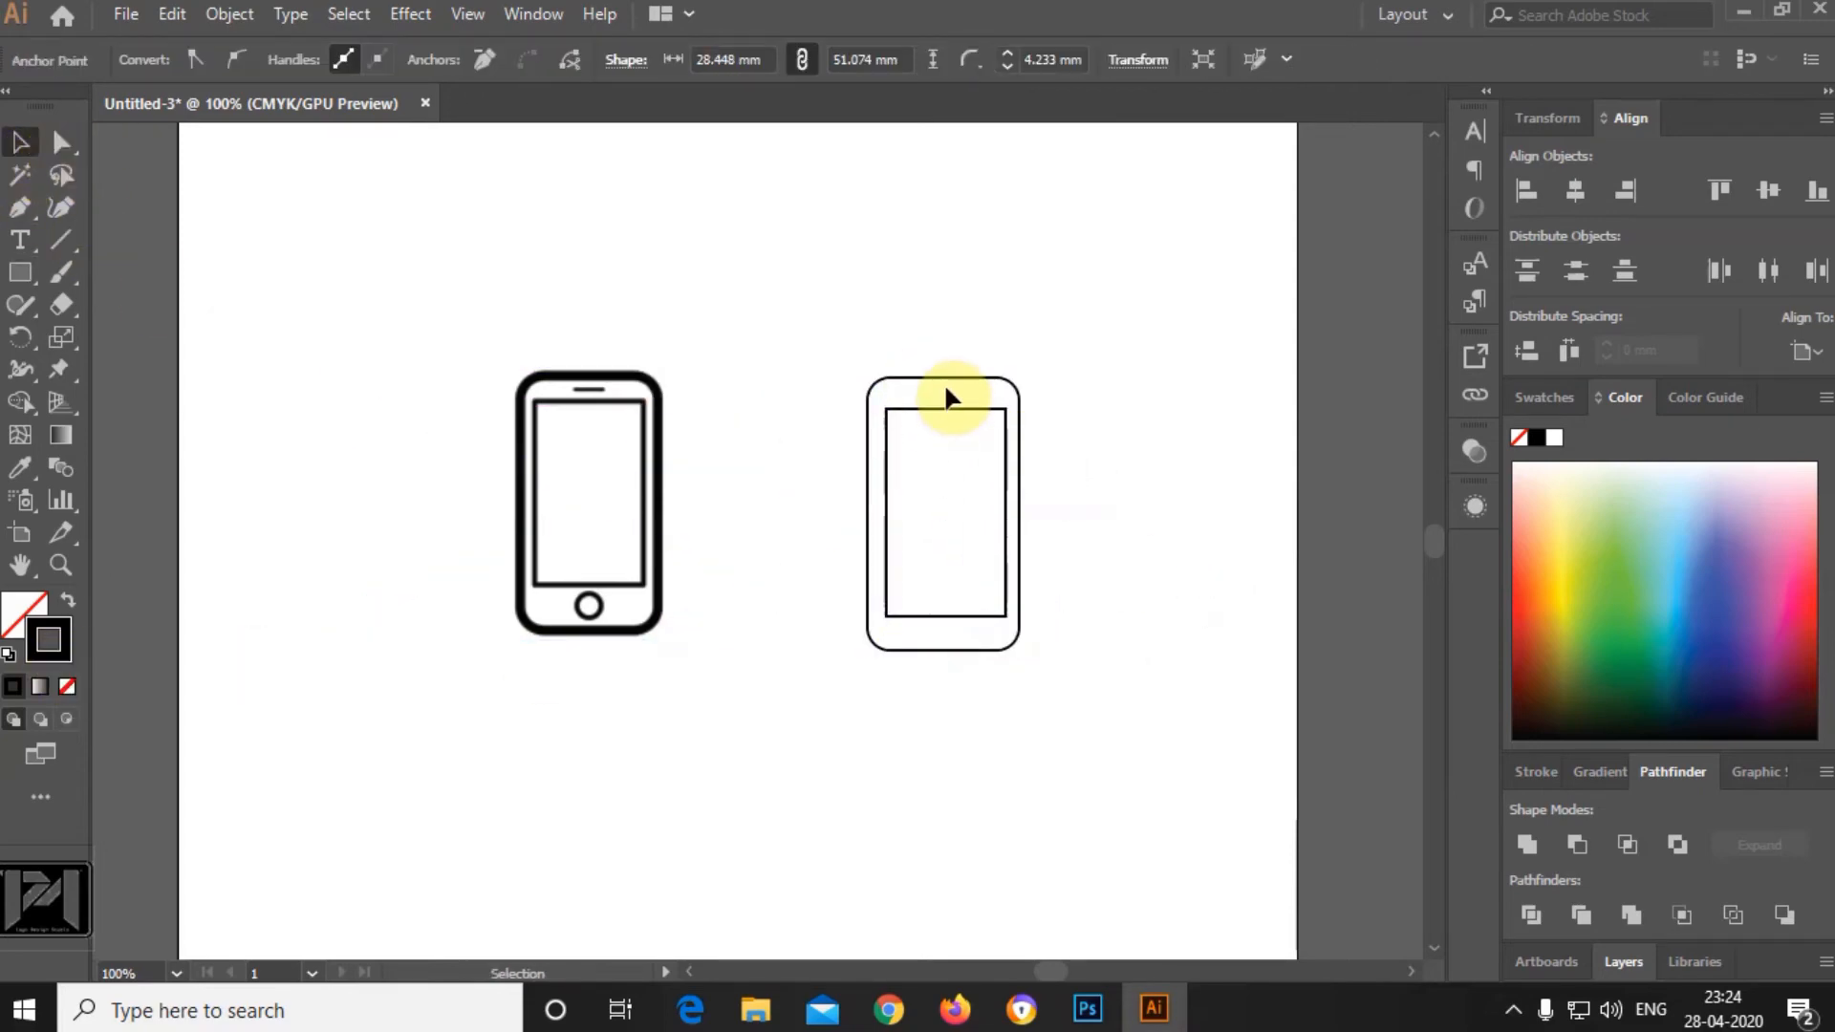
left_click(947, 381)
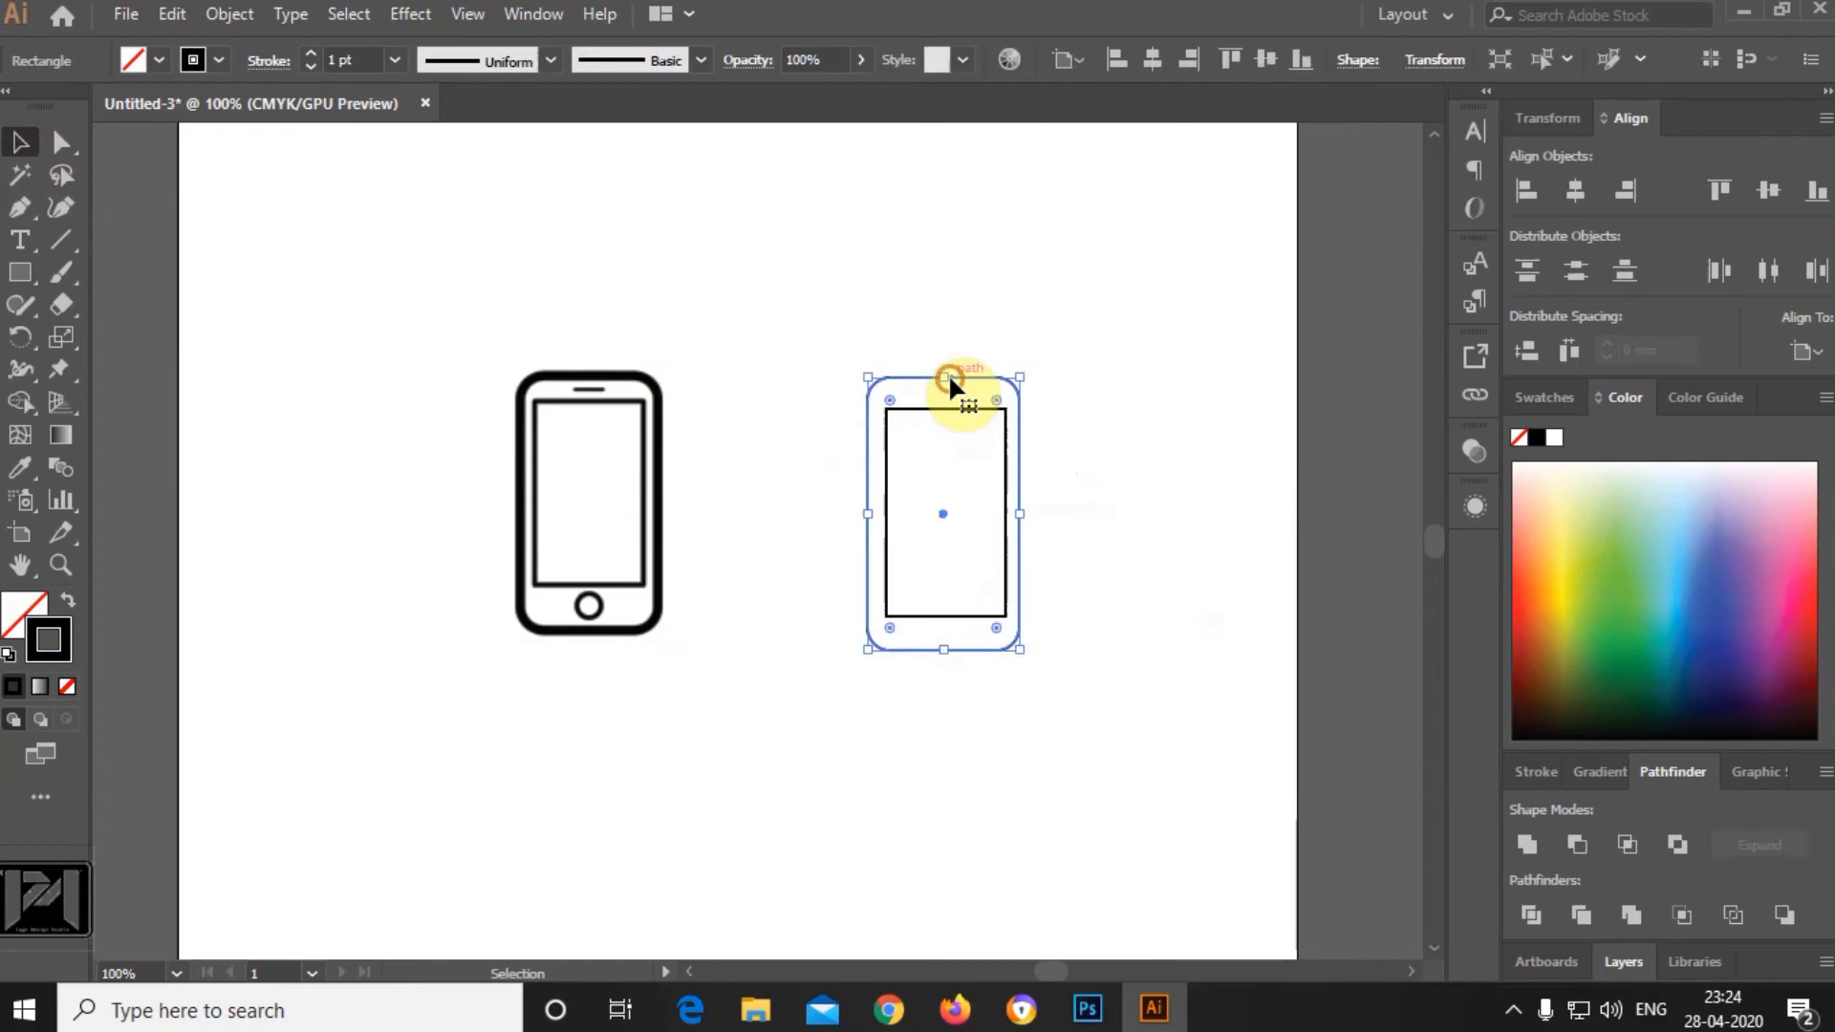
left_click(392, 60)
left_click(421, 215)
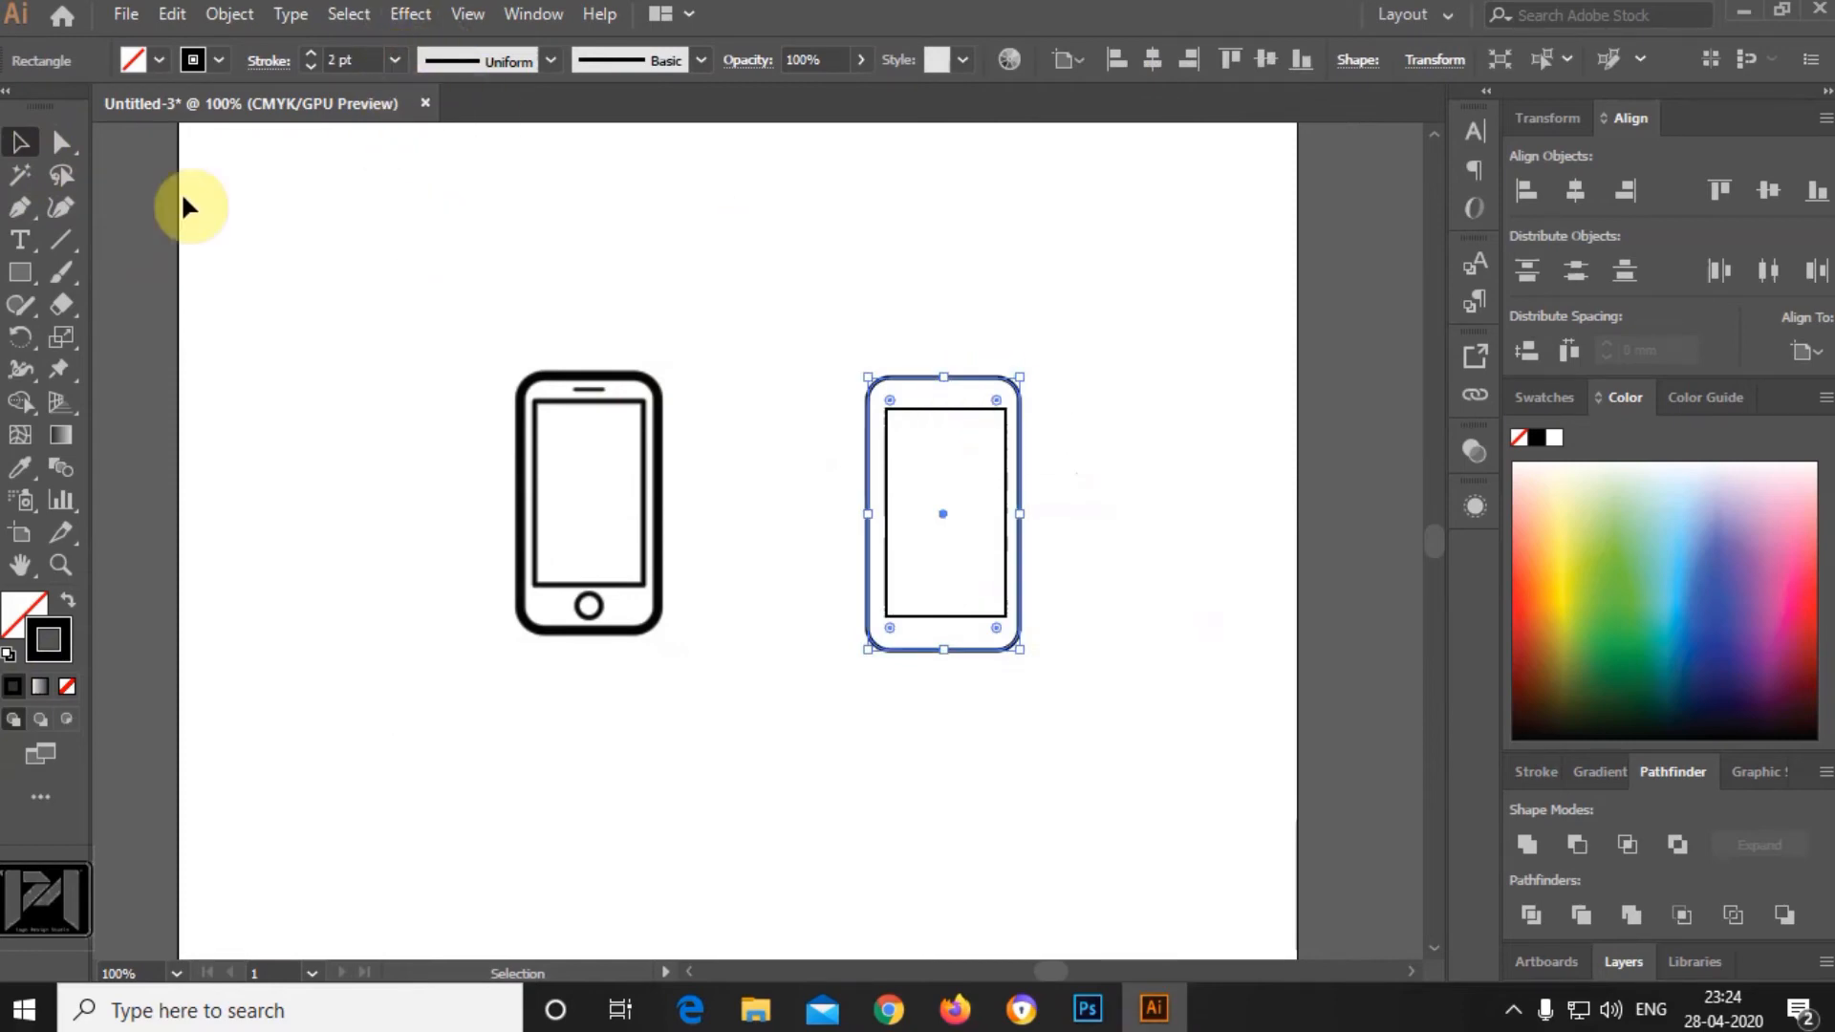
left_click(1024, 399)
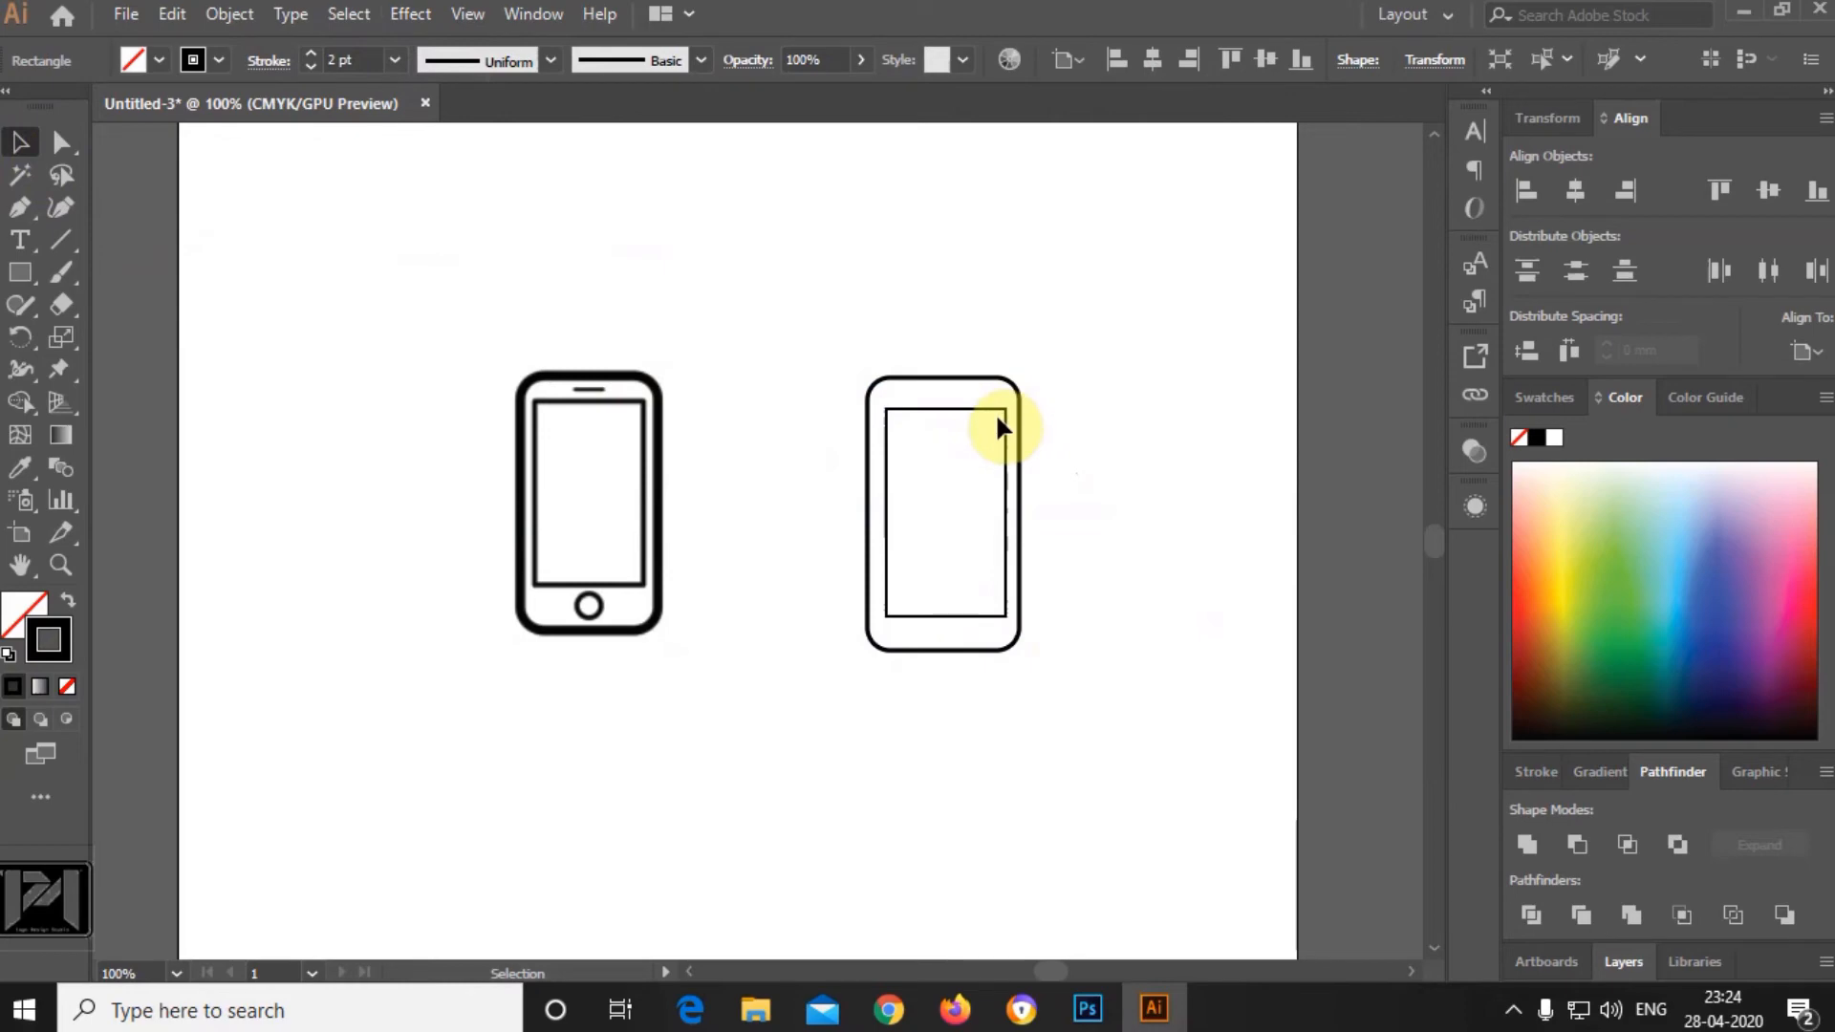
Move the reference phone image farther away from the drawn phone.
left_click_drag(642, 457, 438, 316)
left_click_drag(906, 610, 1090, 704)
left_click(1222, 617)
Draw a thin speaker bar centered above the phone screen, with a black fill and no stroke.
scroll(907, 650, "up", 1)
left_click(24, 277)
scroll(958, 251, "up", 1)
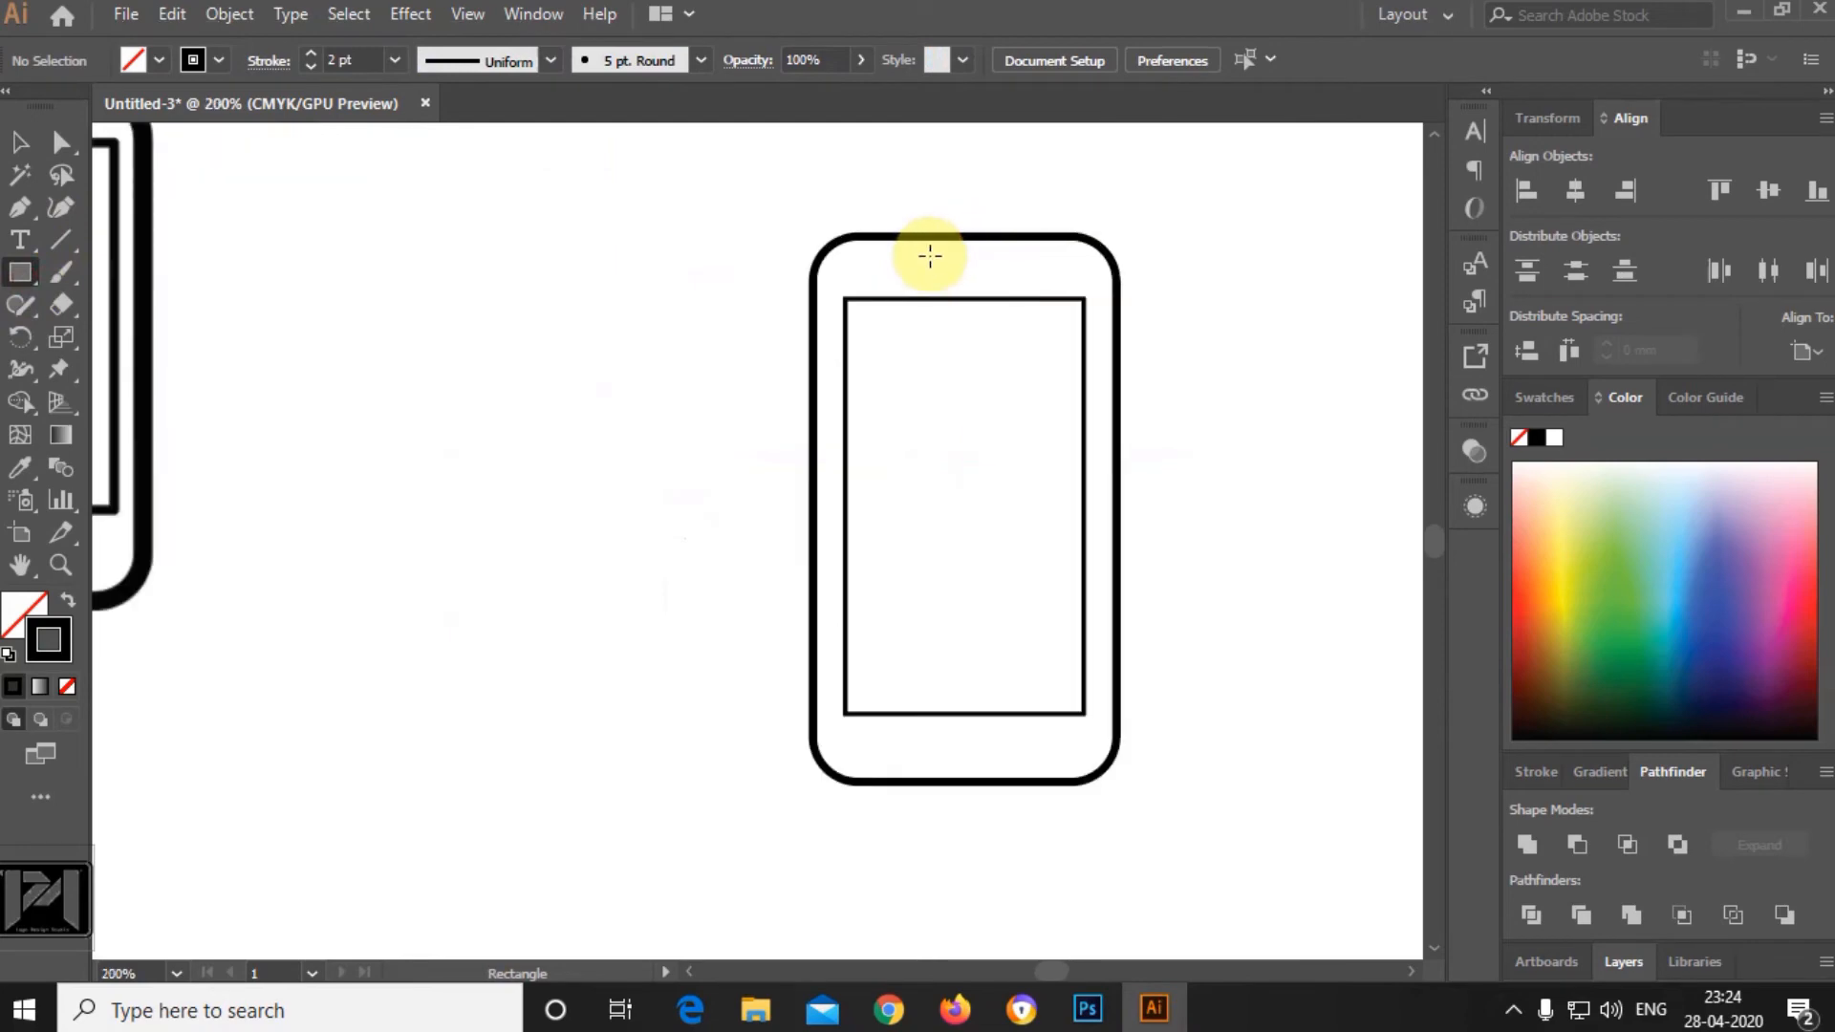
left_click_drag(918, 264, 1008, 274)
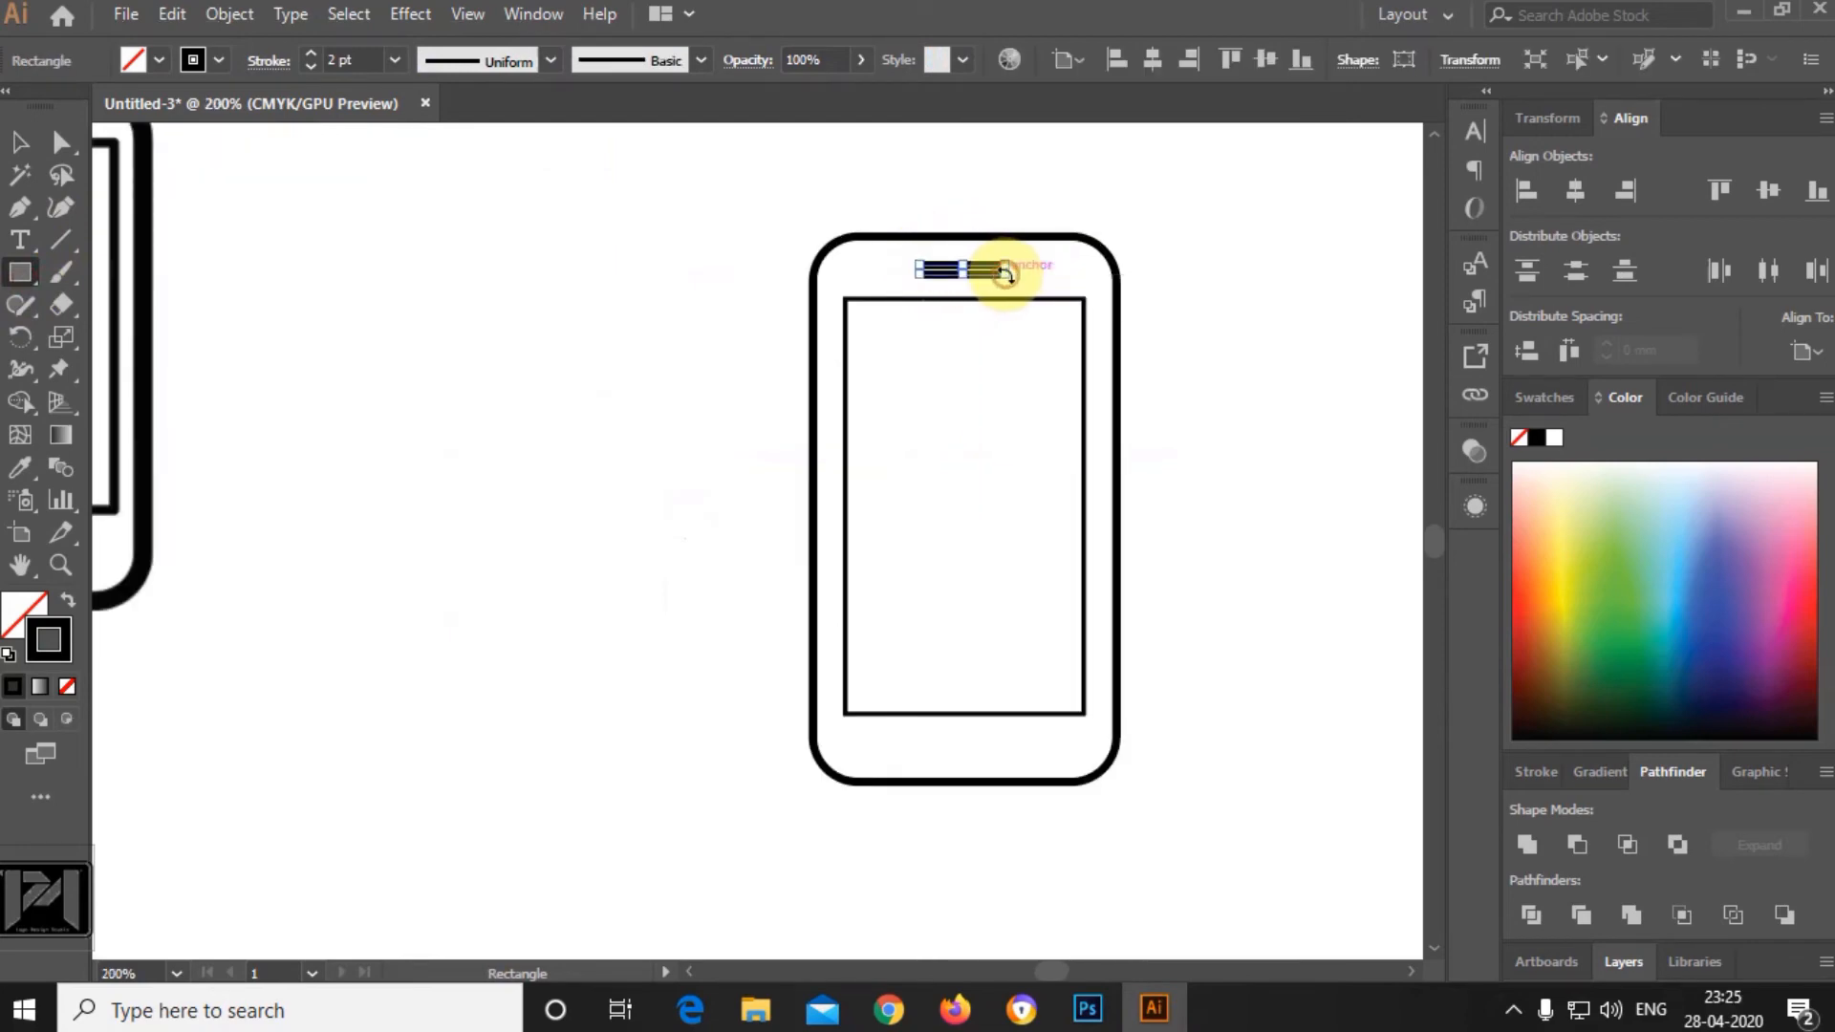
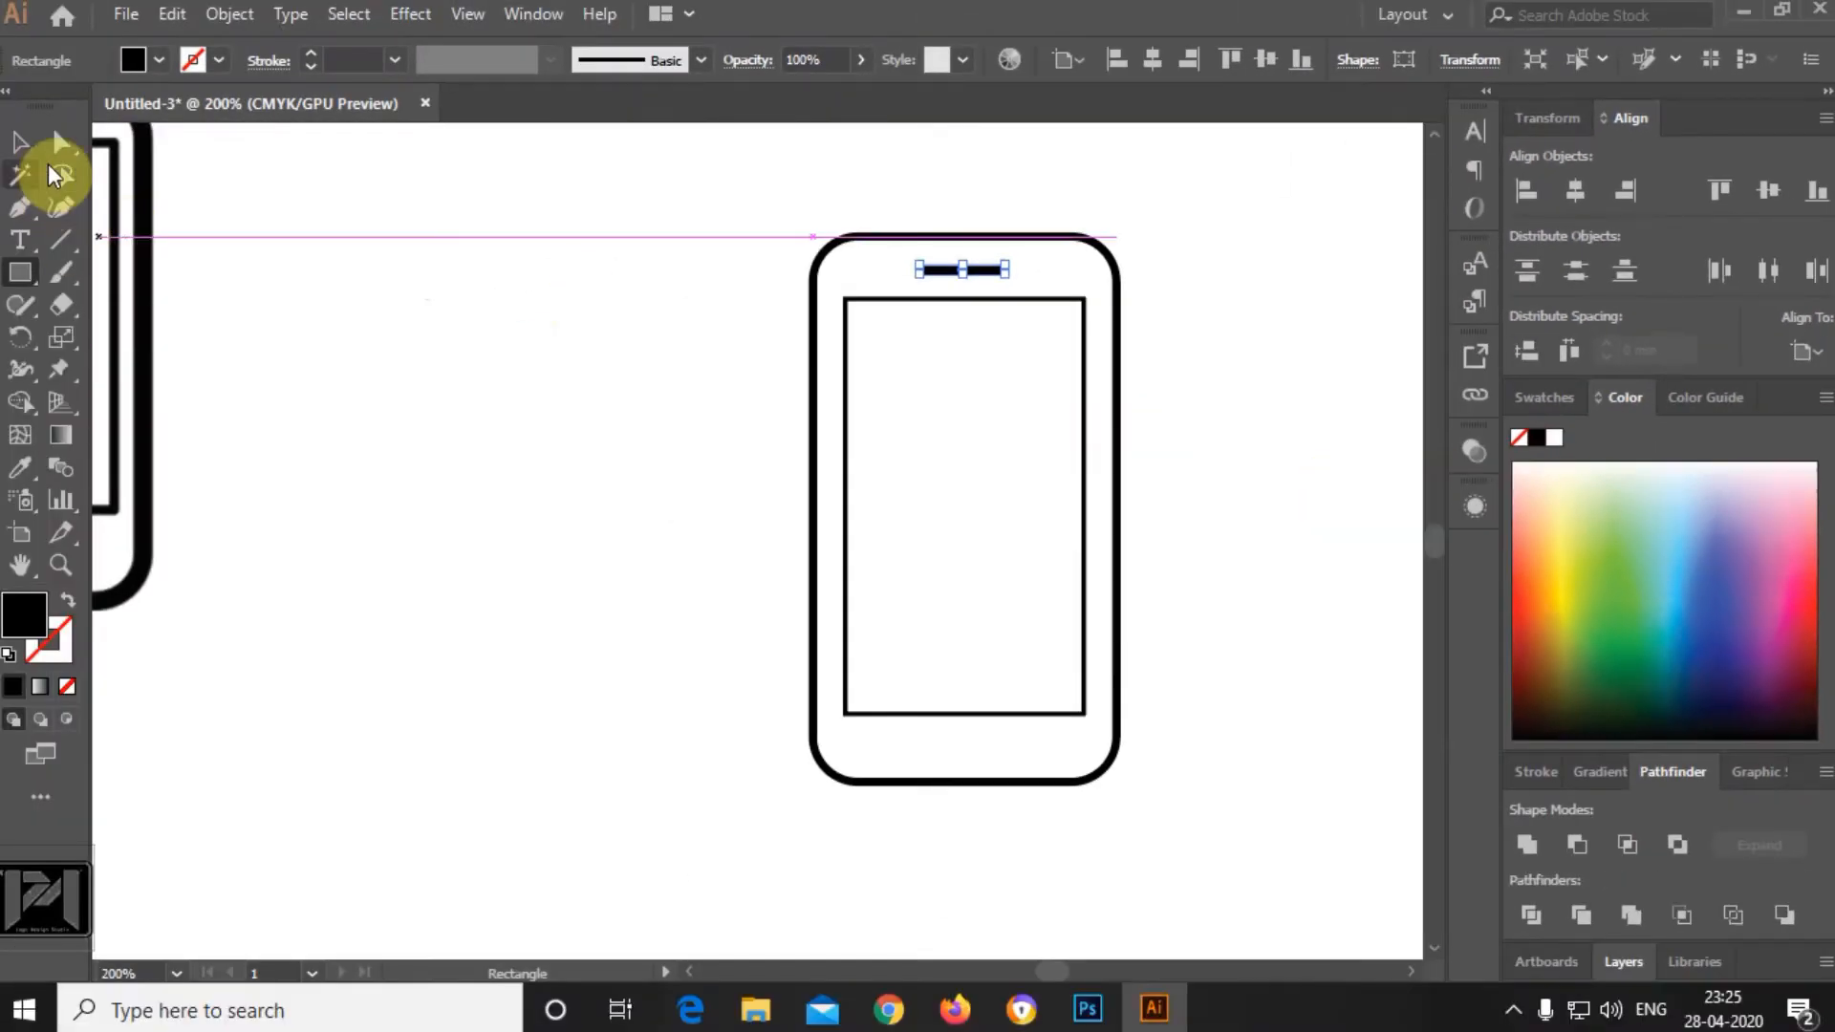
left_click(62, 143)
left_click(492, 285)
Draw a small black circle for the home button below the phone screen.
scroll(695, 395, "down", 2)
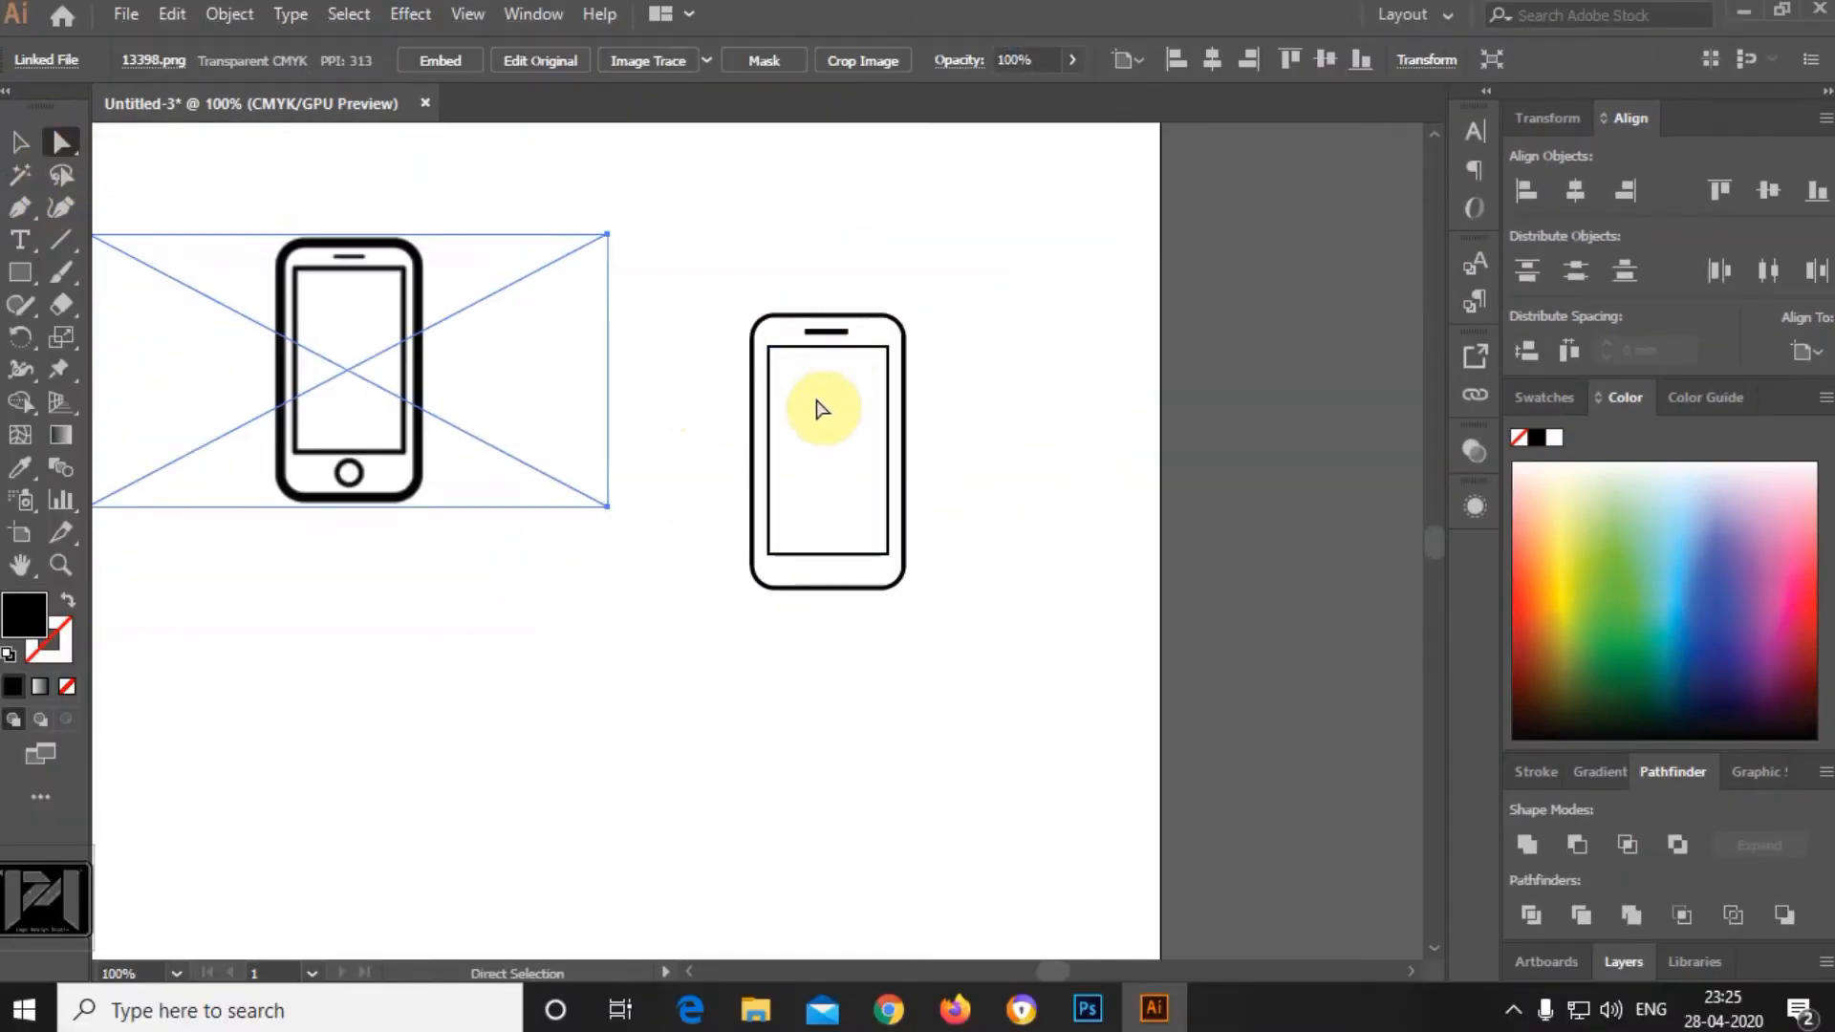
left_click_drag(37, 283, 104, 338)
scroll(798, 620, "up", 2)
left_click_drag(831, 507, 882, 548)
Move the home button circle up slightly off the phone's bottom edge and enlarge it a little from its center.
left_click(62, 144)
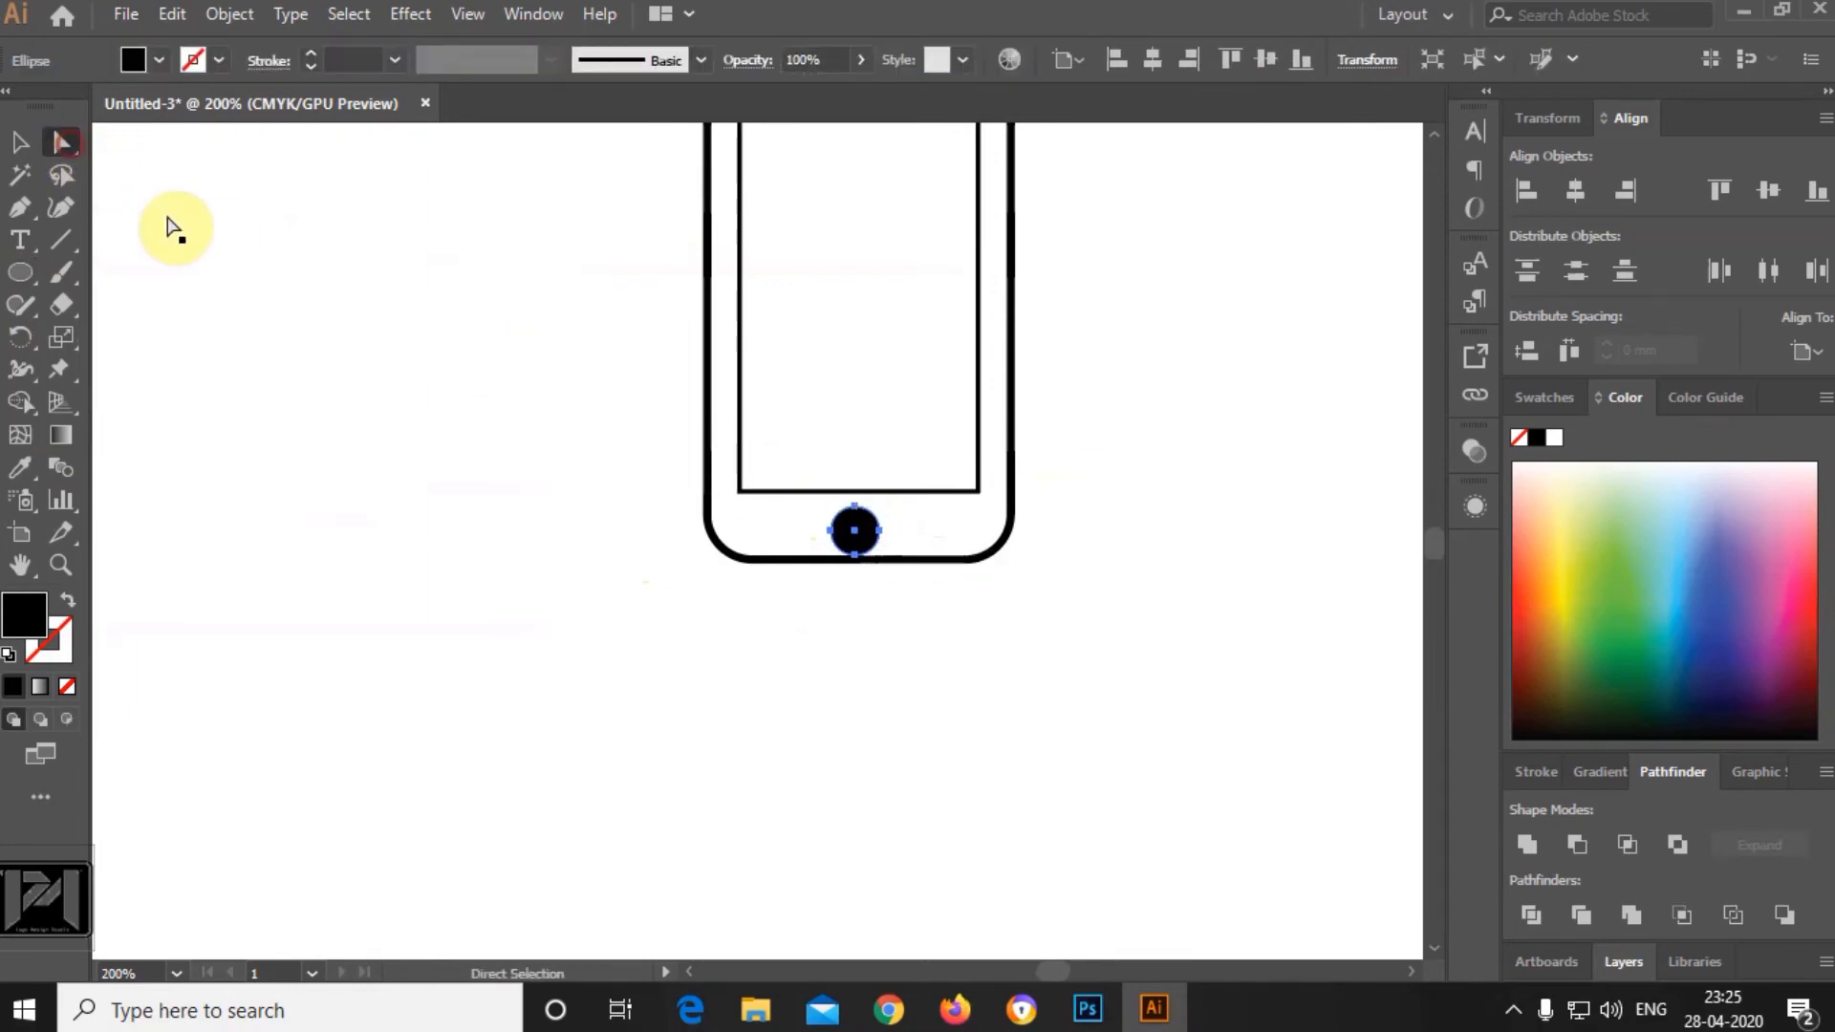
scroll(889, 602, "down", 2)
scroll(887, 574, "up", 4)
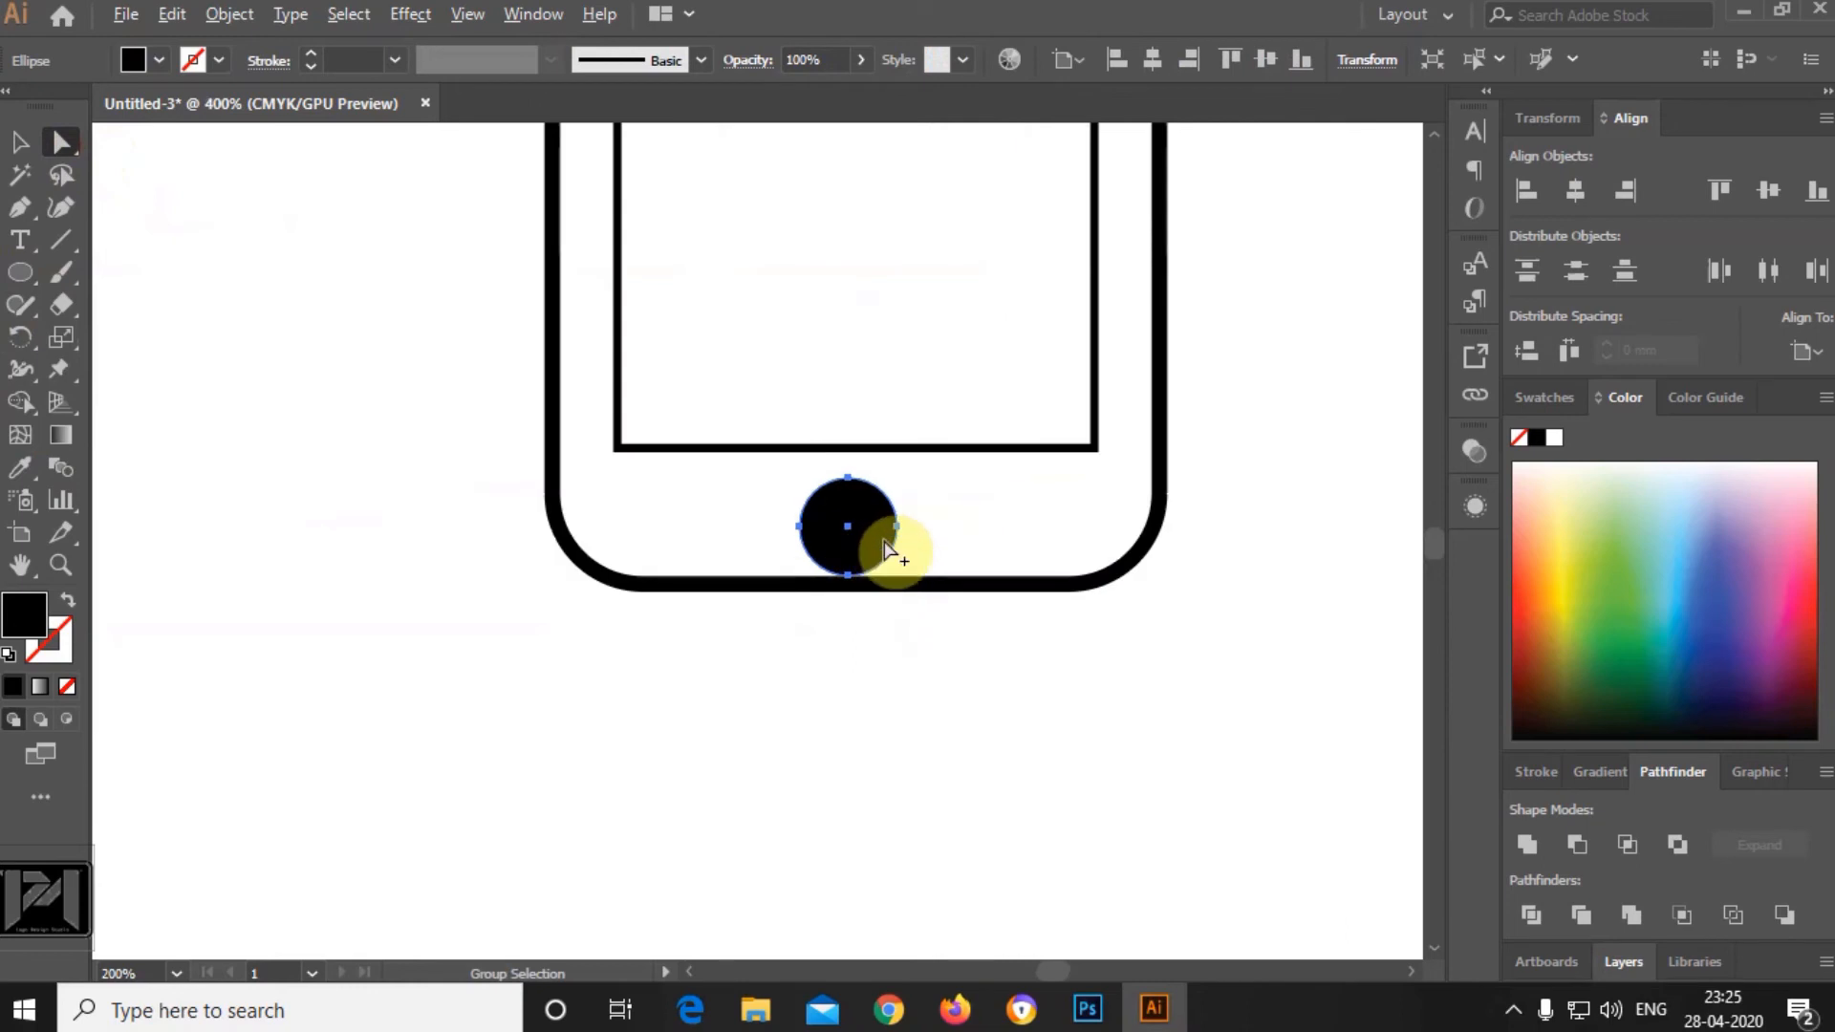
left_click_drag(885, 517, 885, 503)
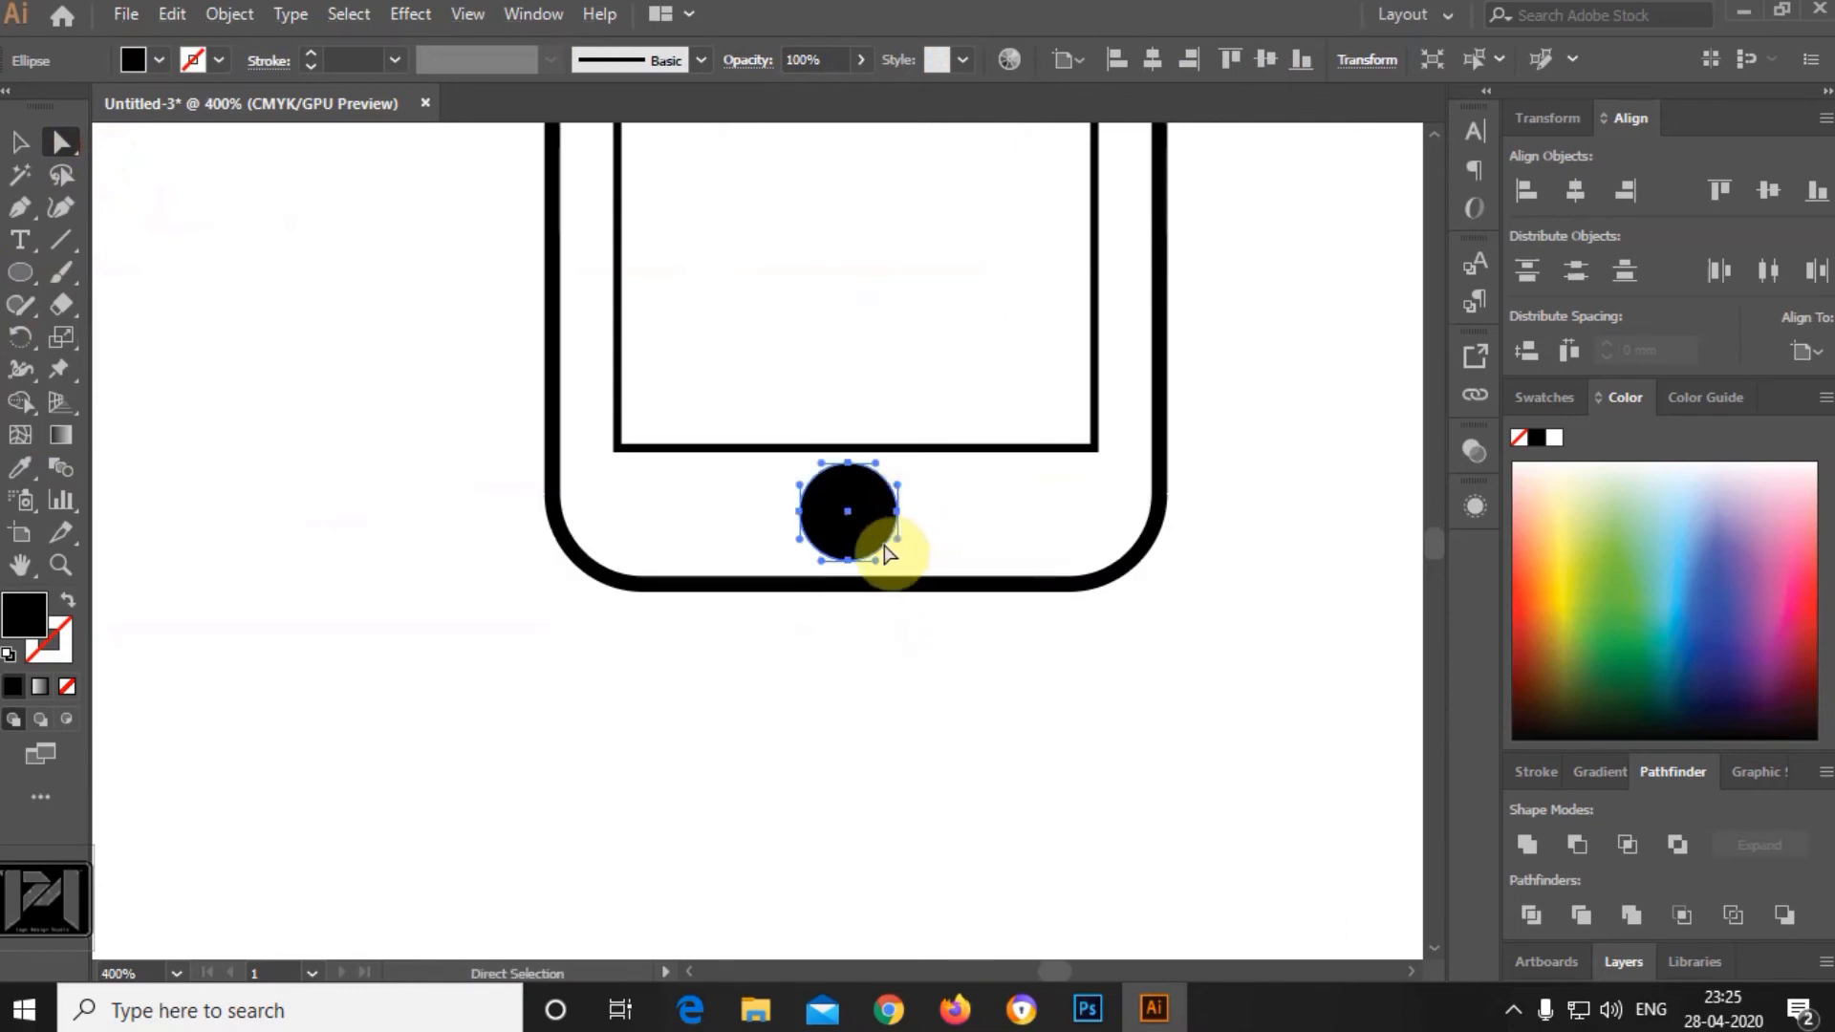
left_click(38, 159)
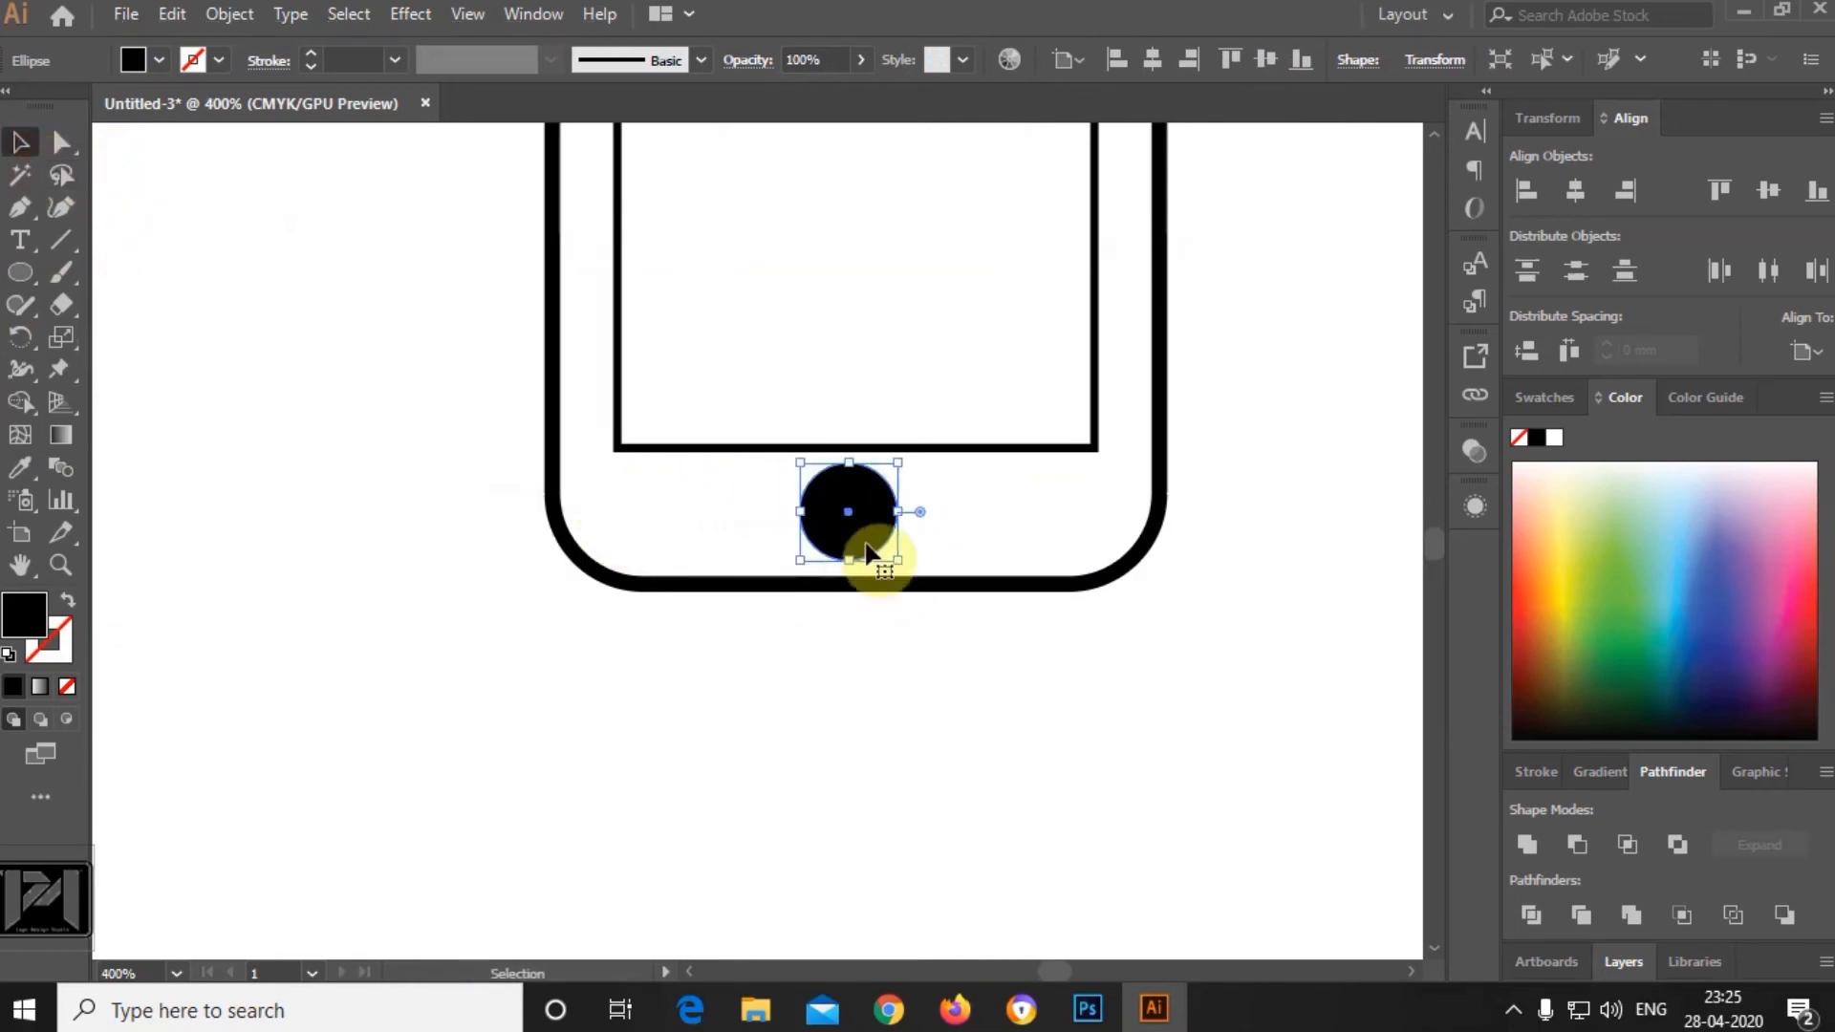
left_click_drag(903, 559, 908, 574)
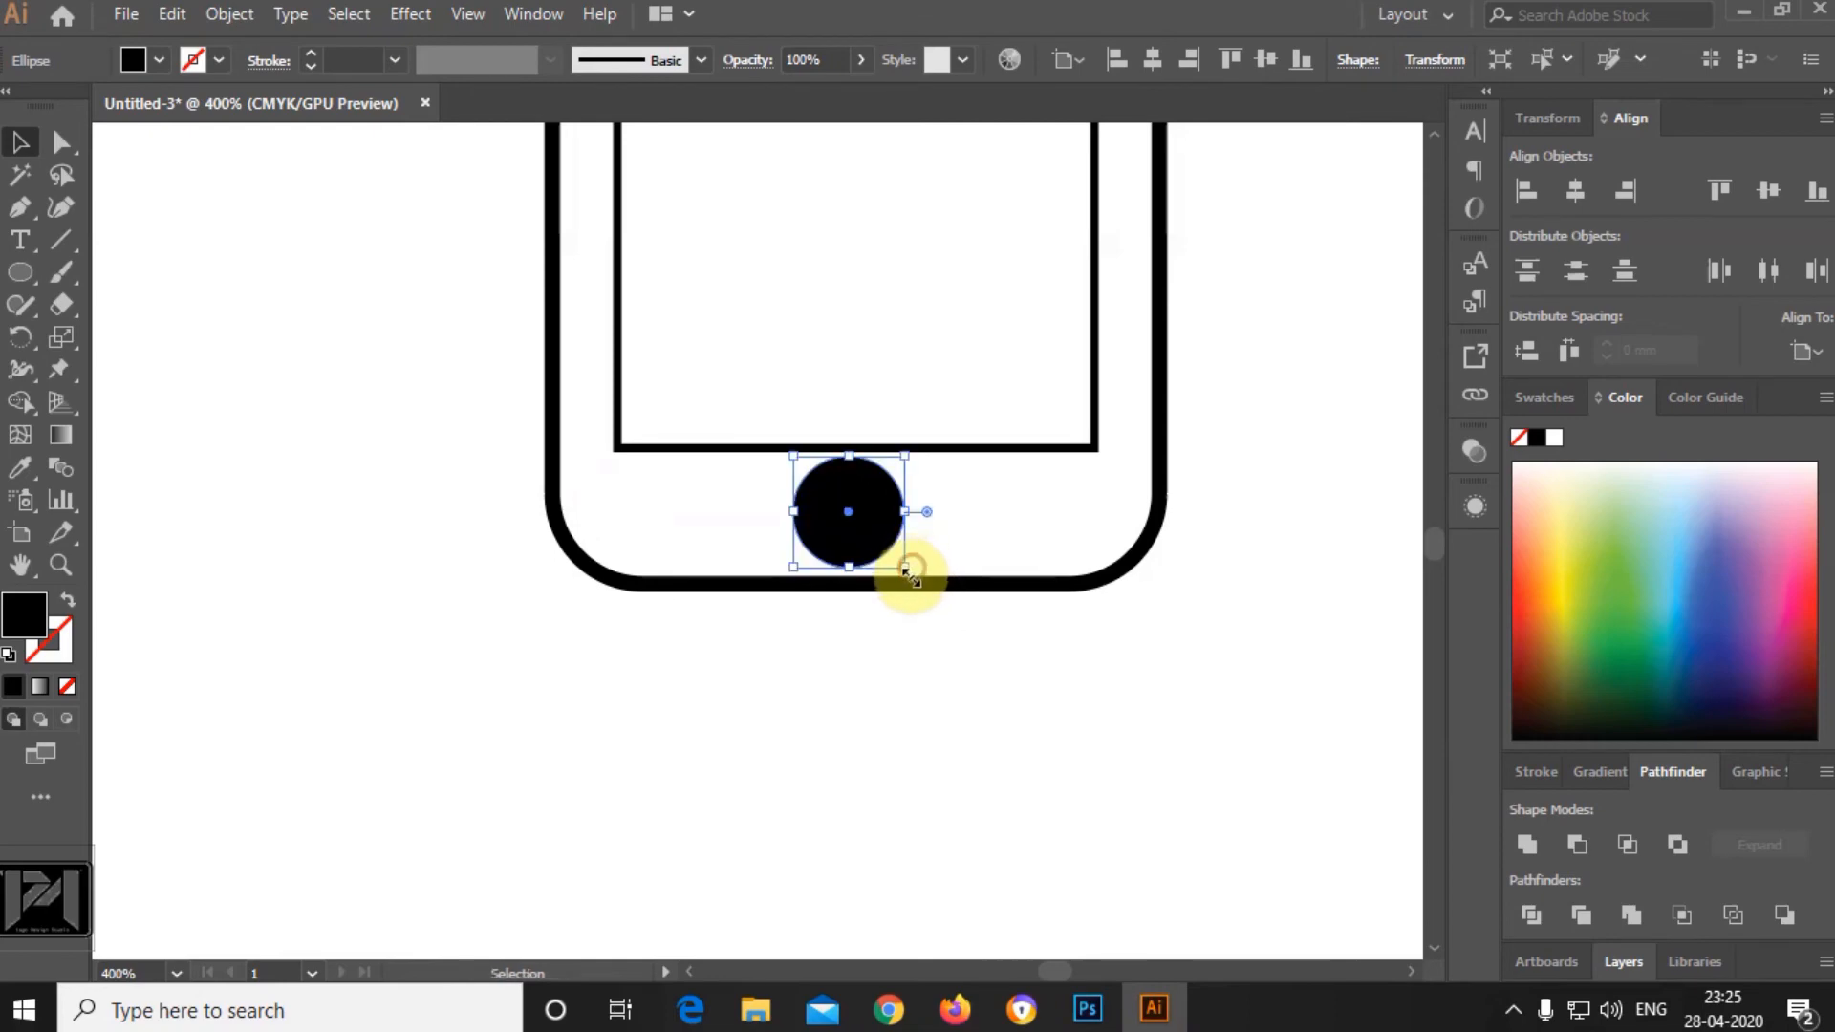
Give the phone's home button circle a black outline with no fill.
left_click(1517, 439)
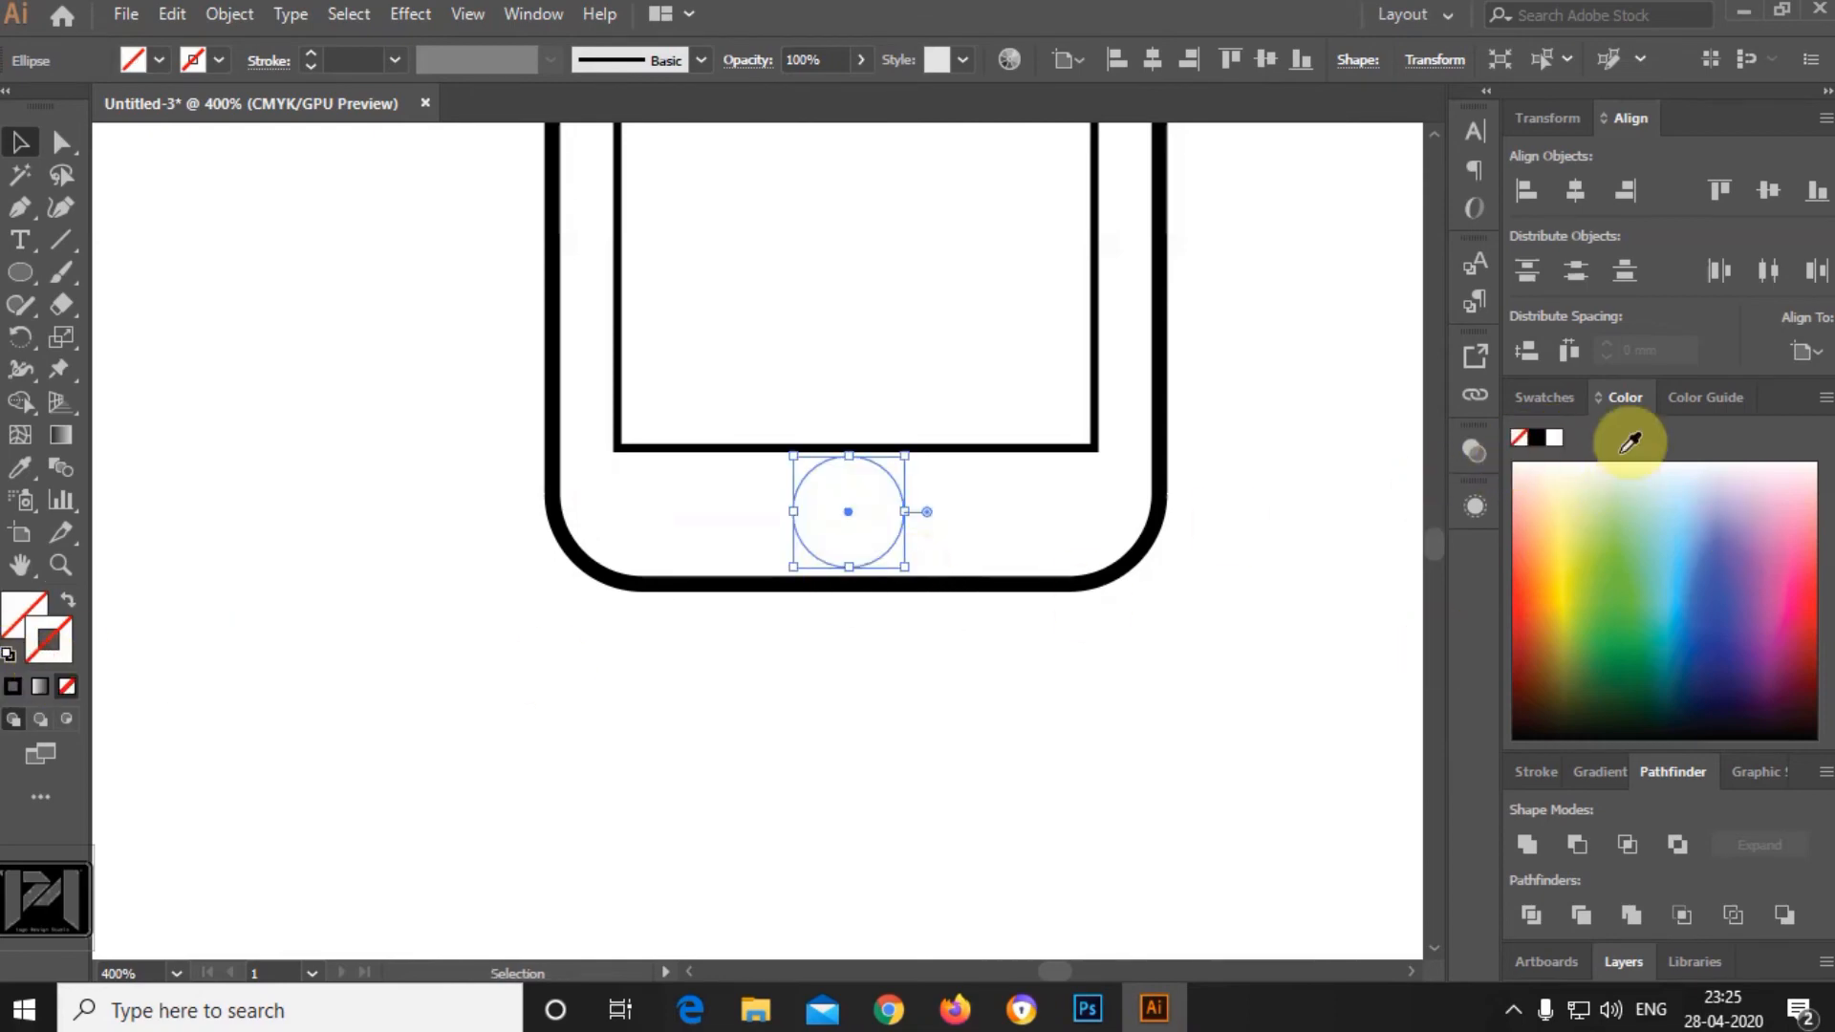
left_click(1536, 438)
left_click(1047, 678)
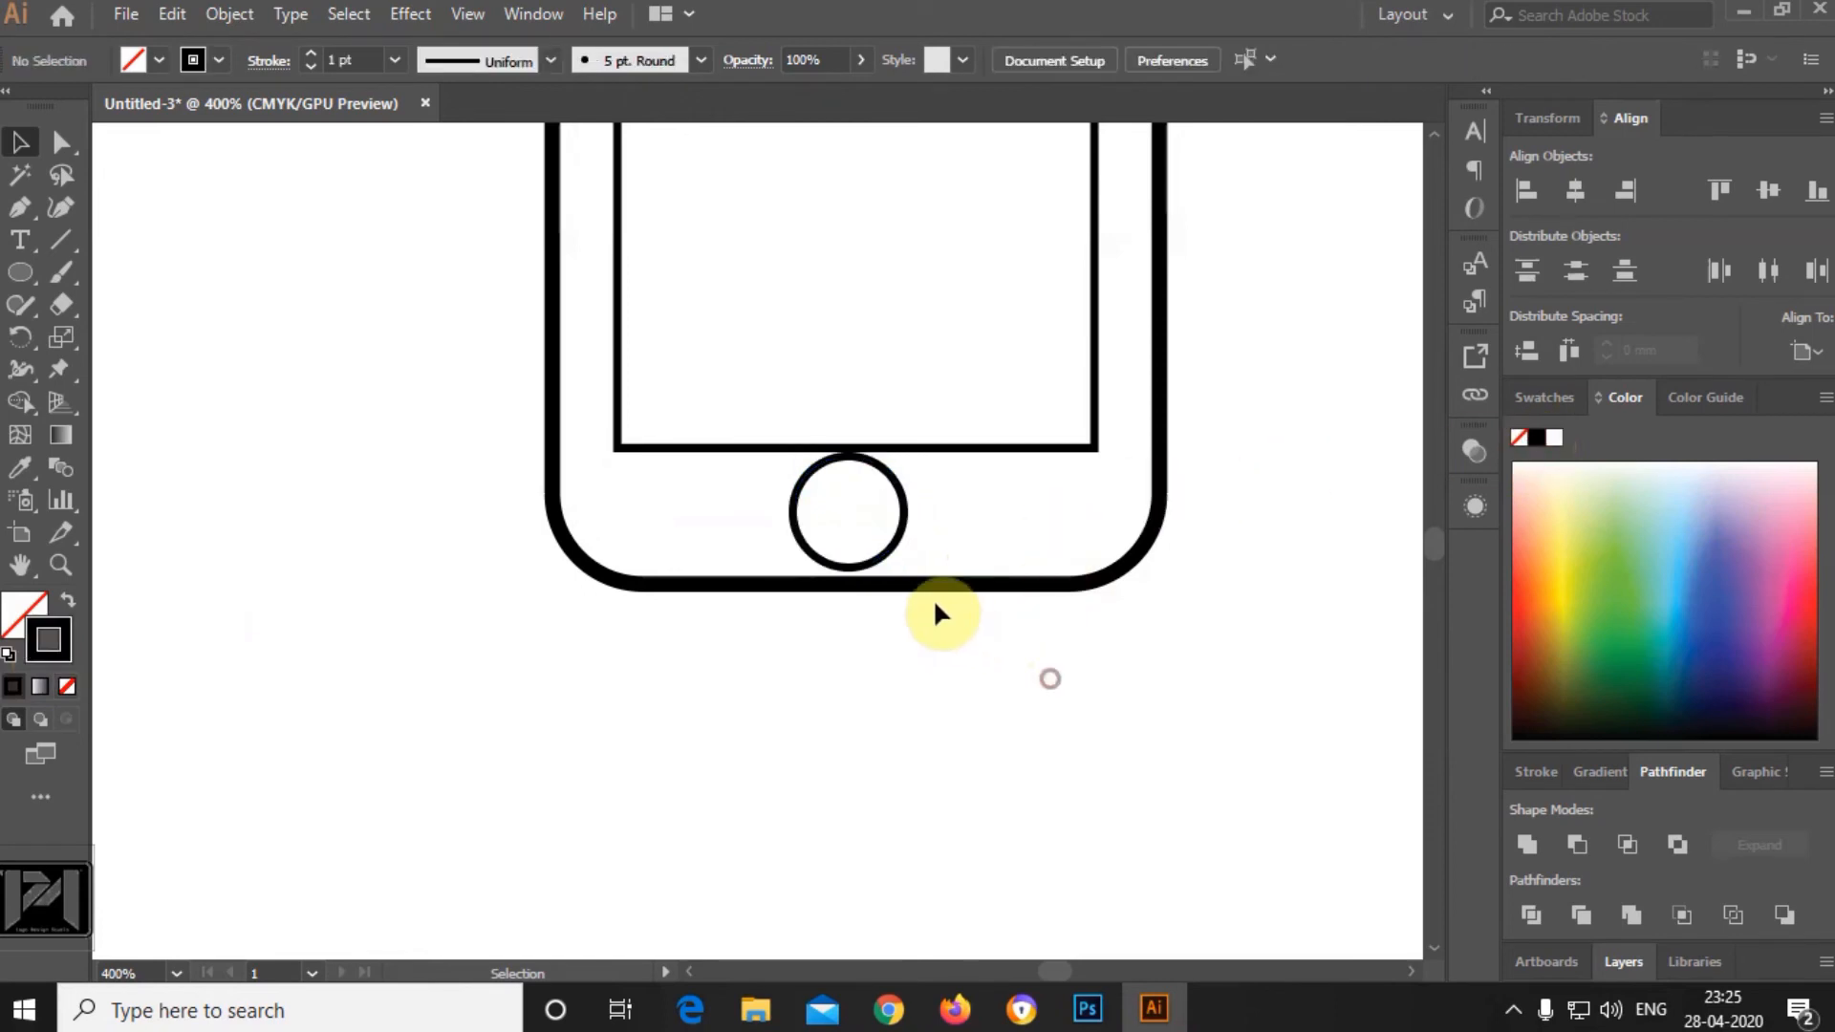
Shrink the outlined home button circle slightly so it sits clear of the screen and the phone's lower edge.
scroll(929, 604, "down", 2)
left_click(913, 555)
scroll(913, 525, "up", 2)
left_click_drag(923, 531, 899, 552)
left_click(982, 785)
scroll(975, 679, "down", 2)
scroll(977, 686, "down", 3)
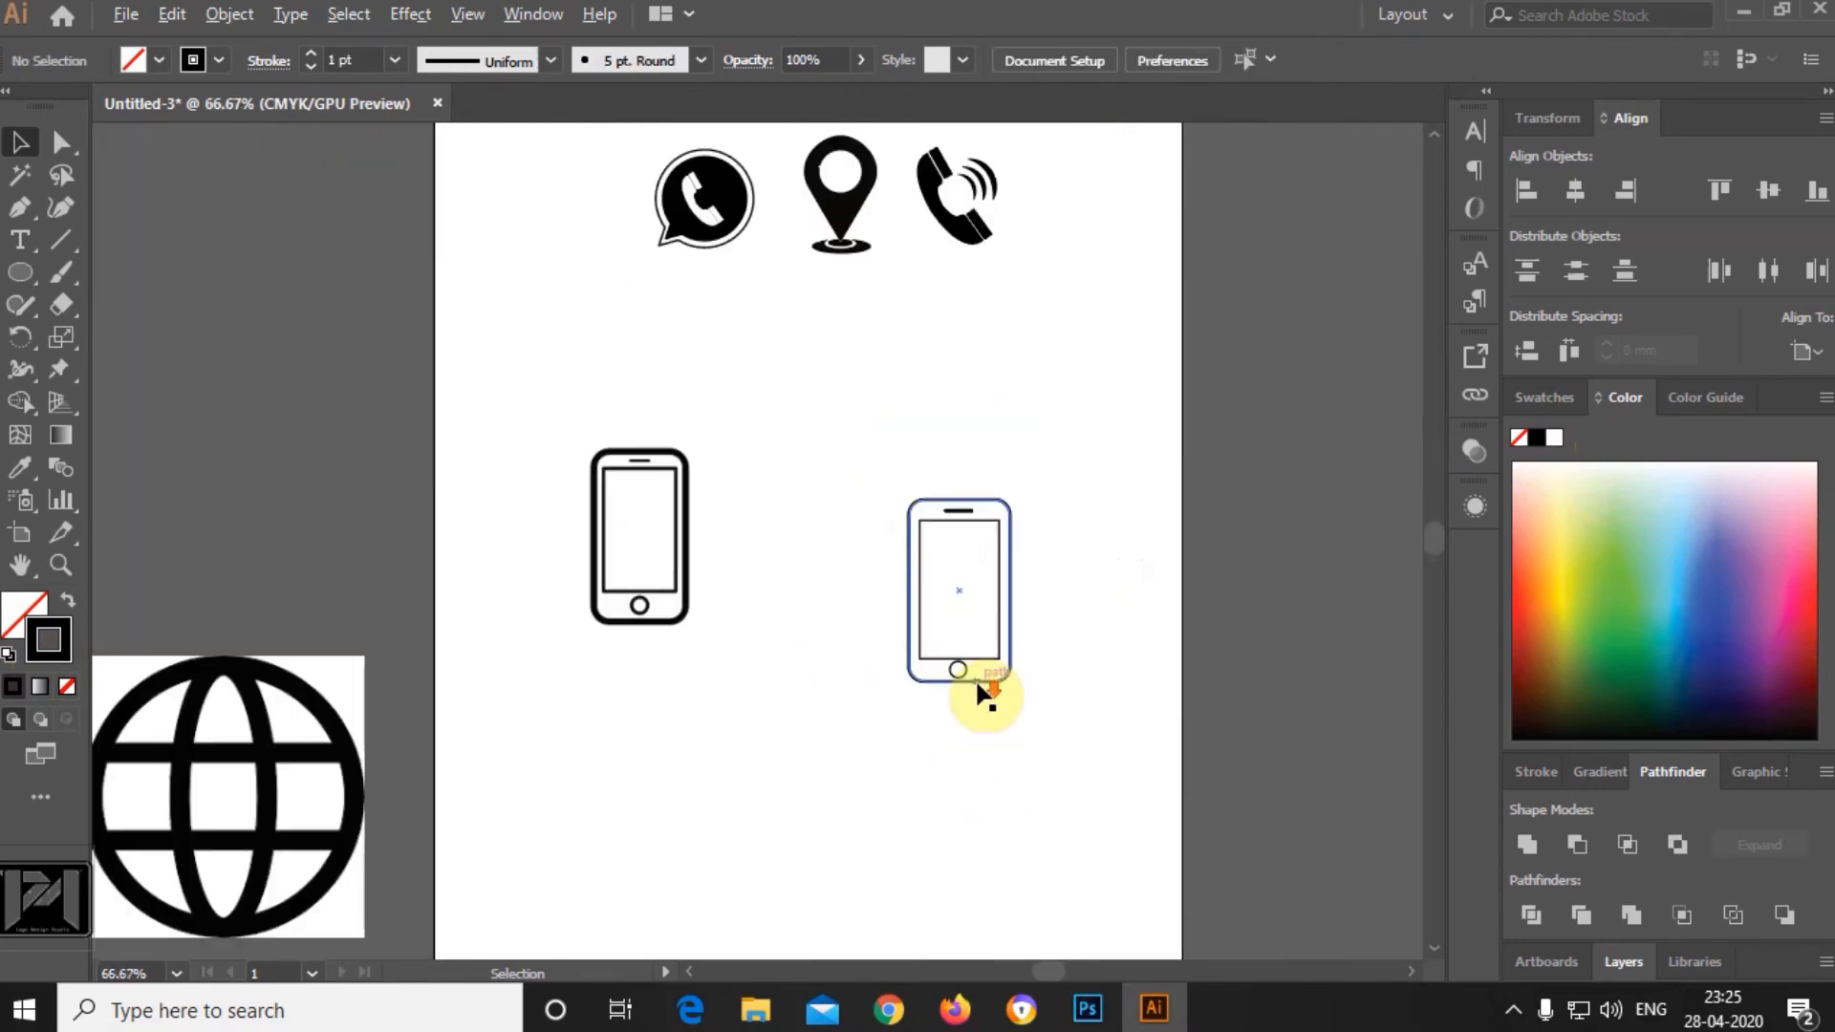
Select all parts of the drawn phone and group them.
left_click_drag(975, 656, 1103, 777)
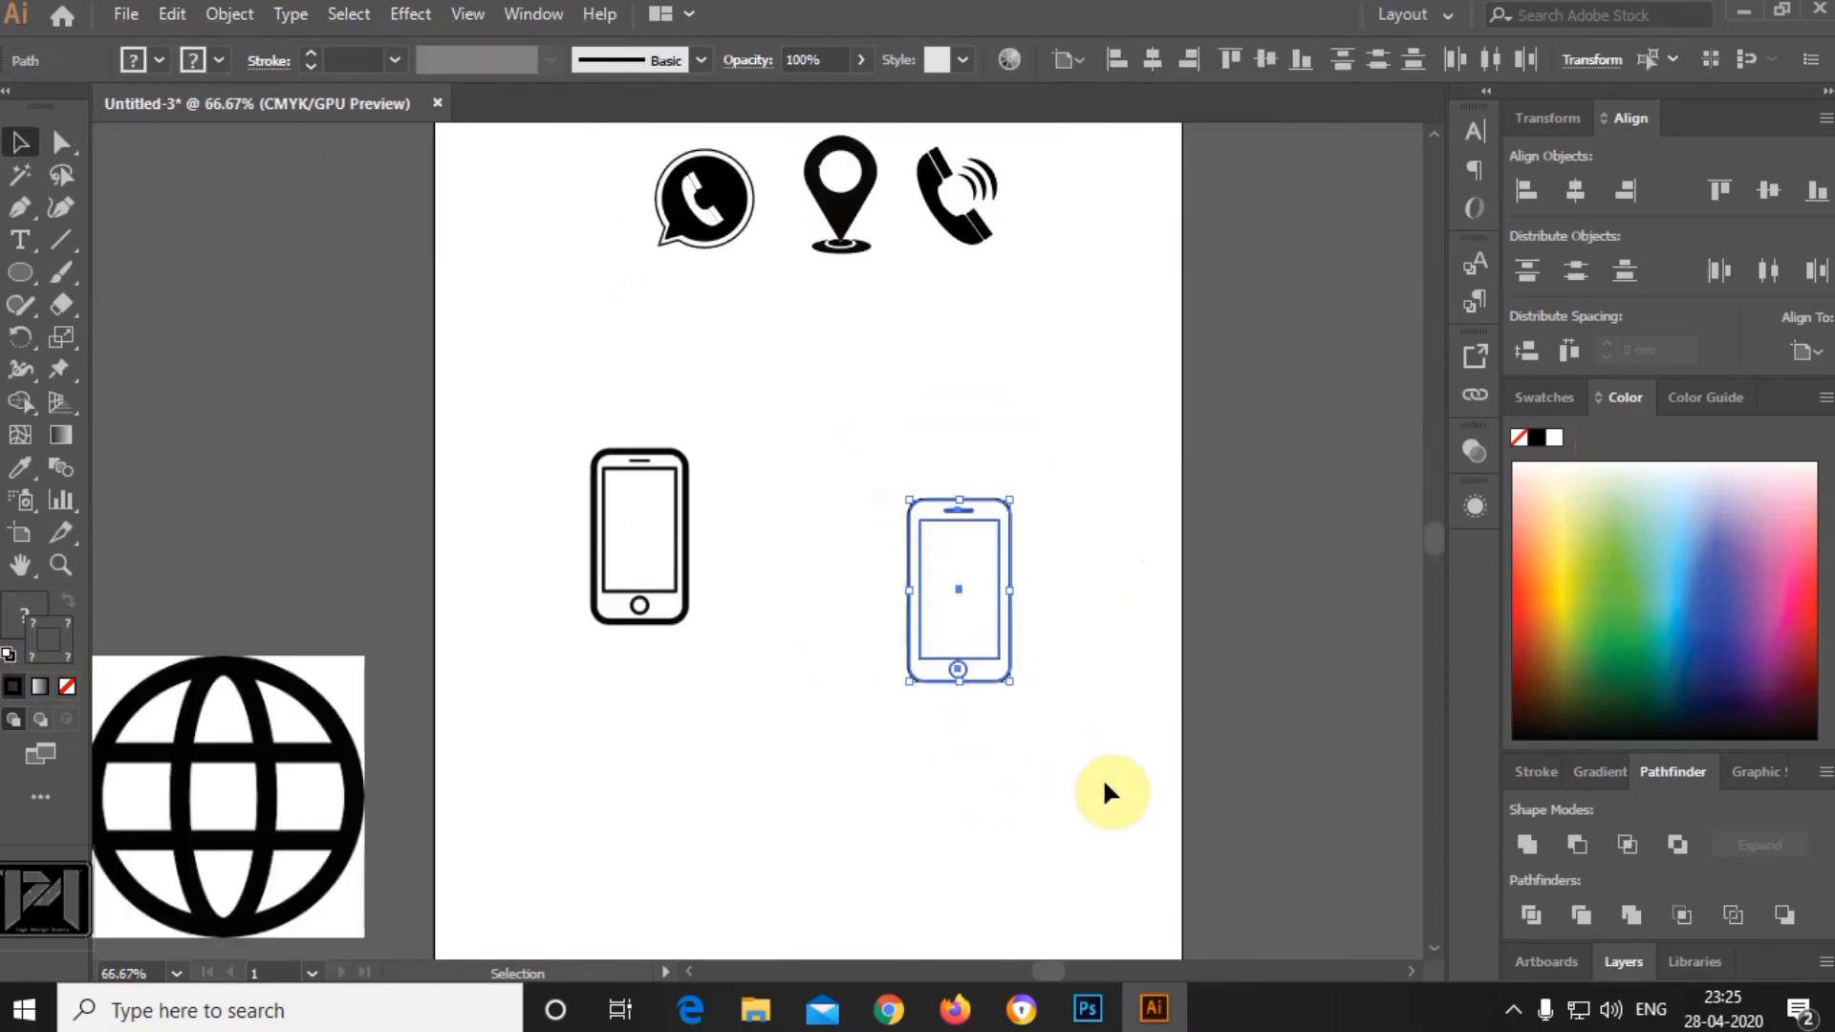
left_click(1105, 711)
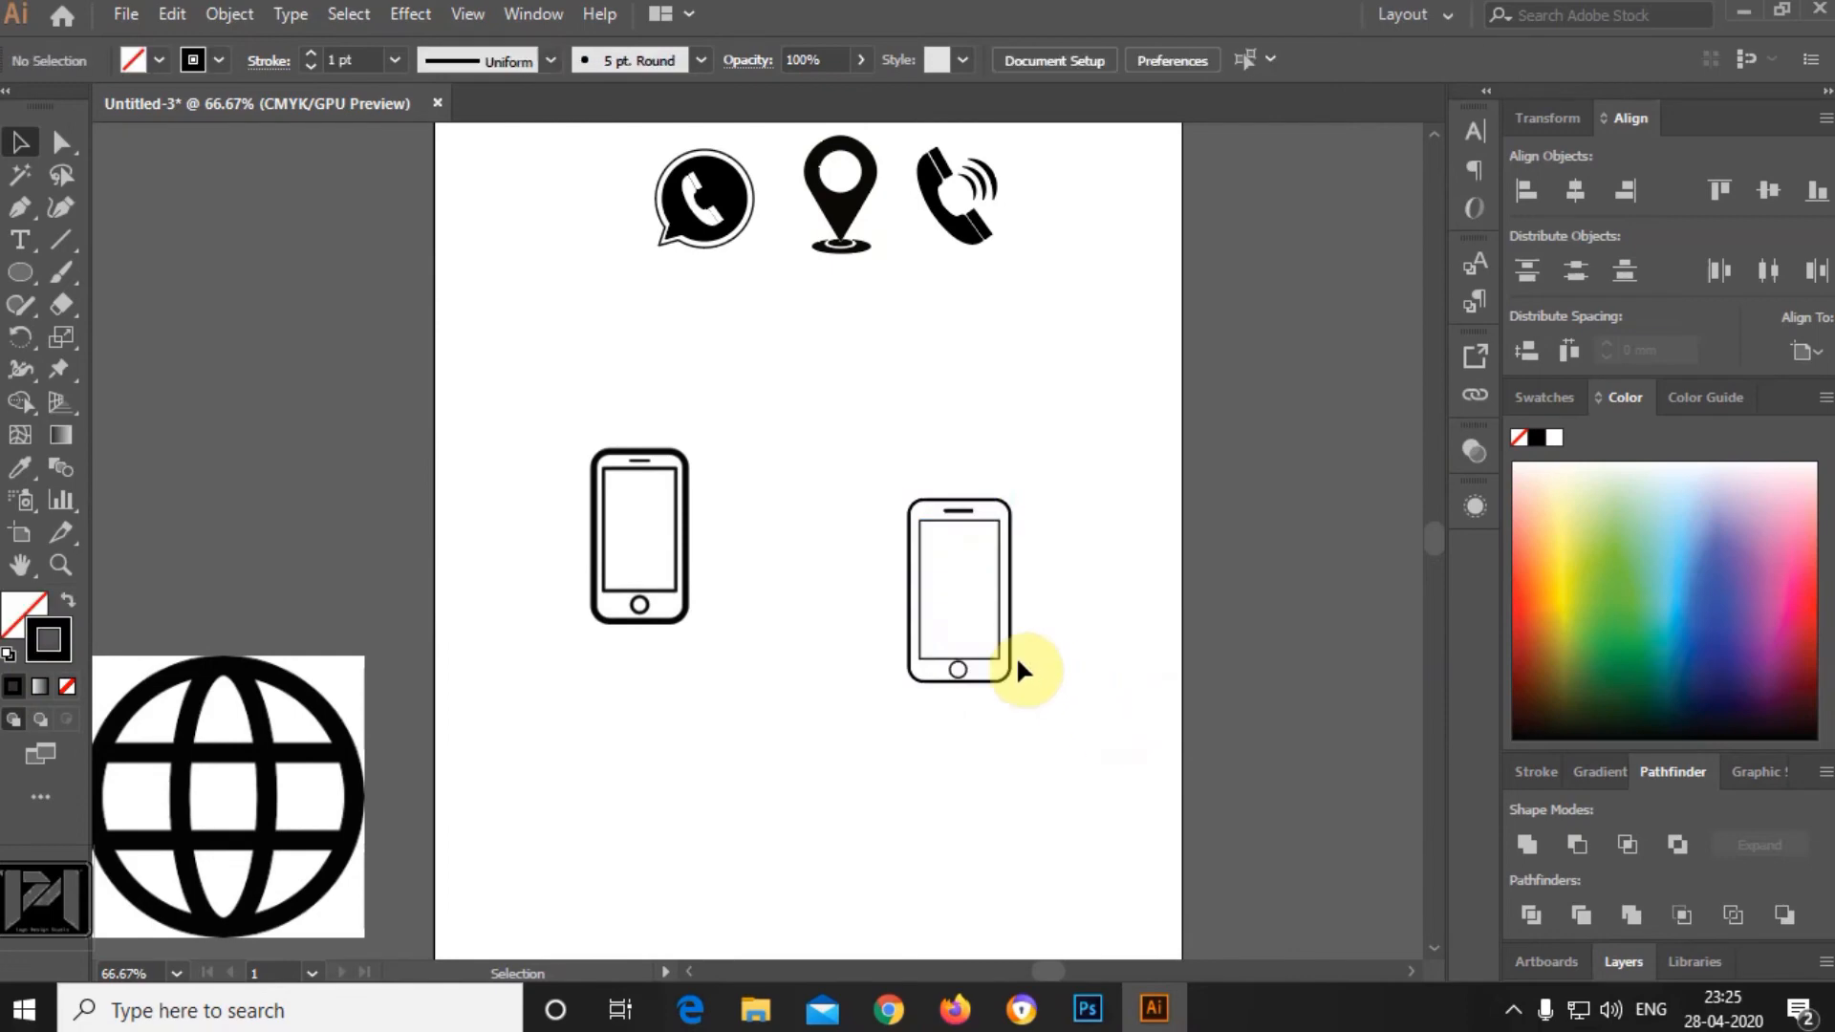
scroll(979, 593, "up", 1)
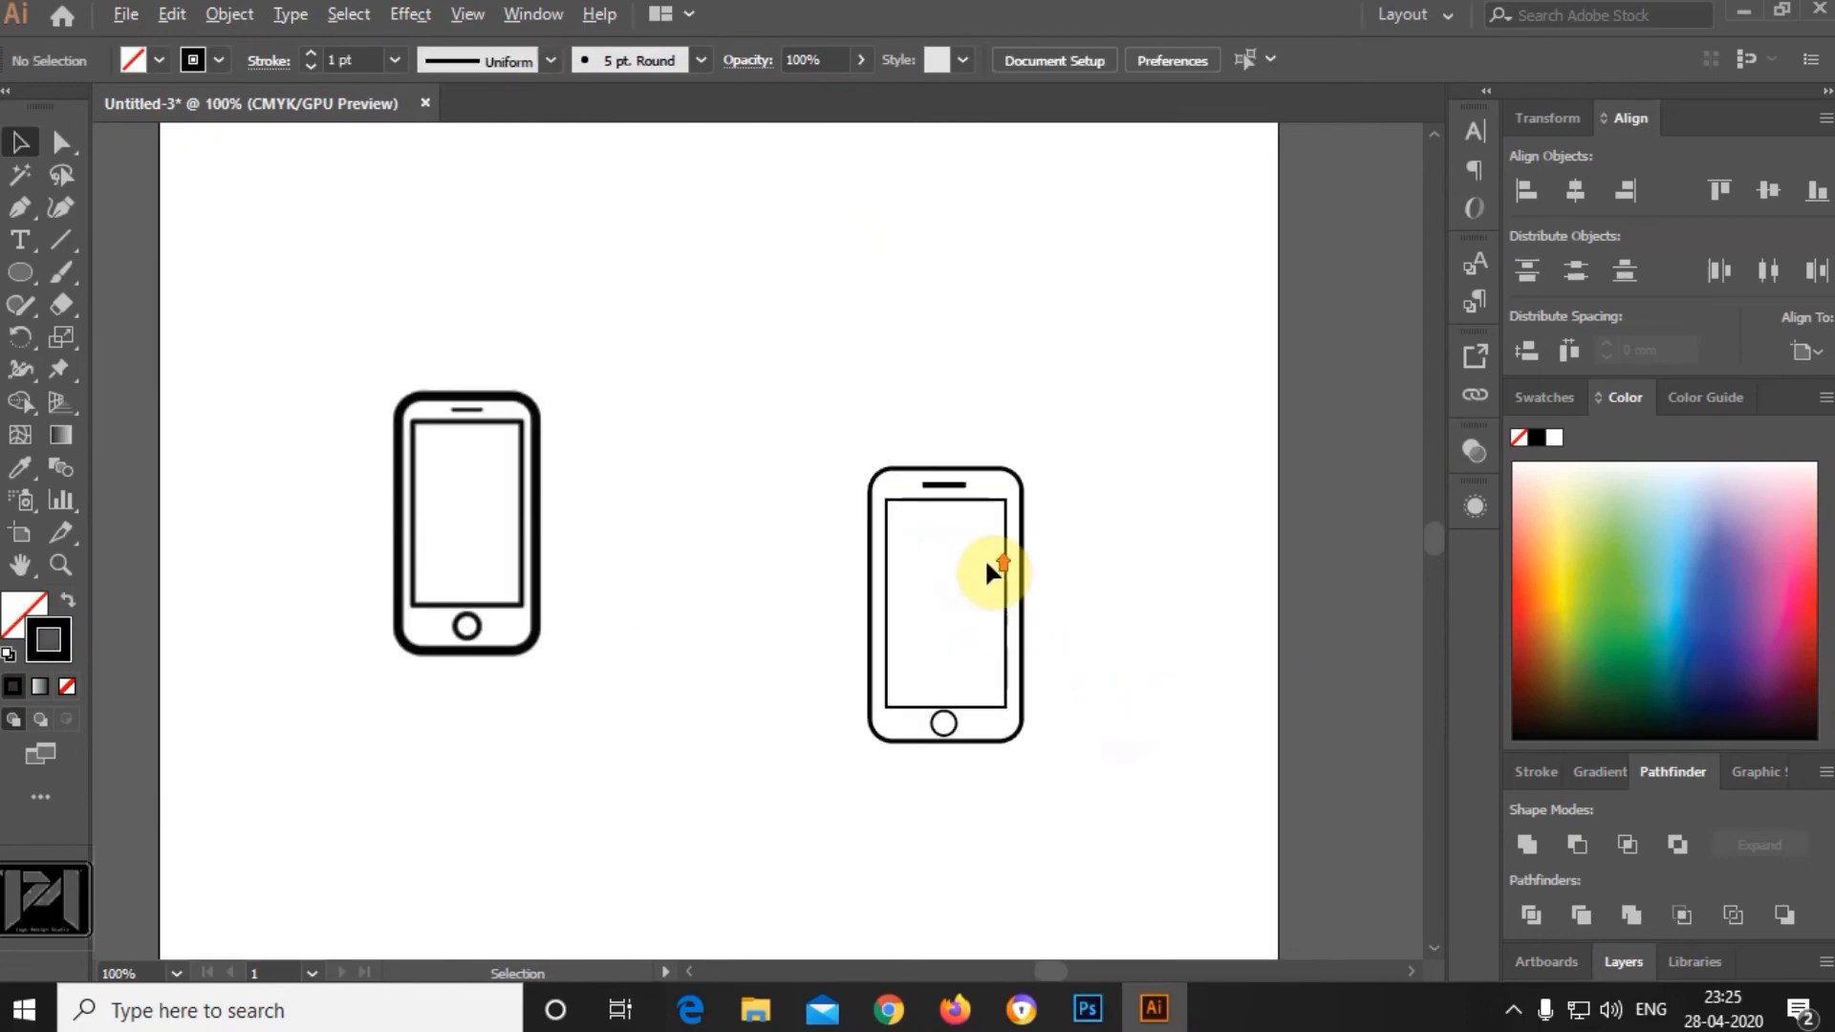
Try scaling the phone group down to about half its size, and undo the scaling.
left_click_drag(822, 430, 1133, 772)
left_click_drag(1027, 468, 940, 618)
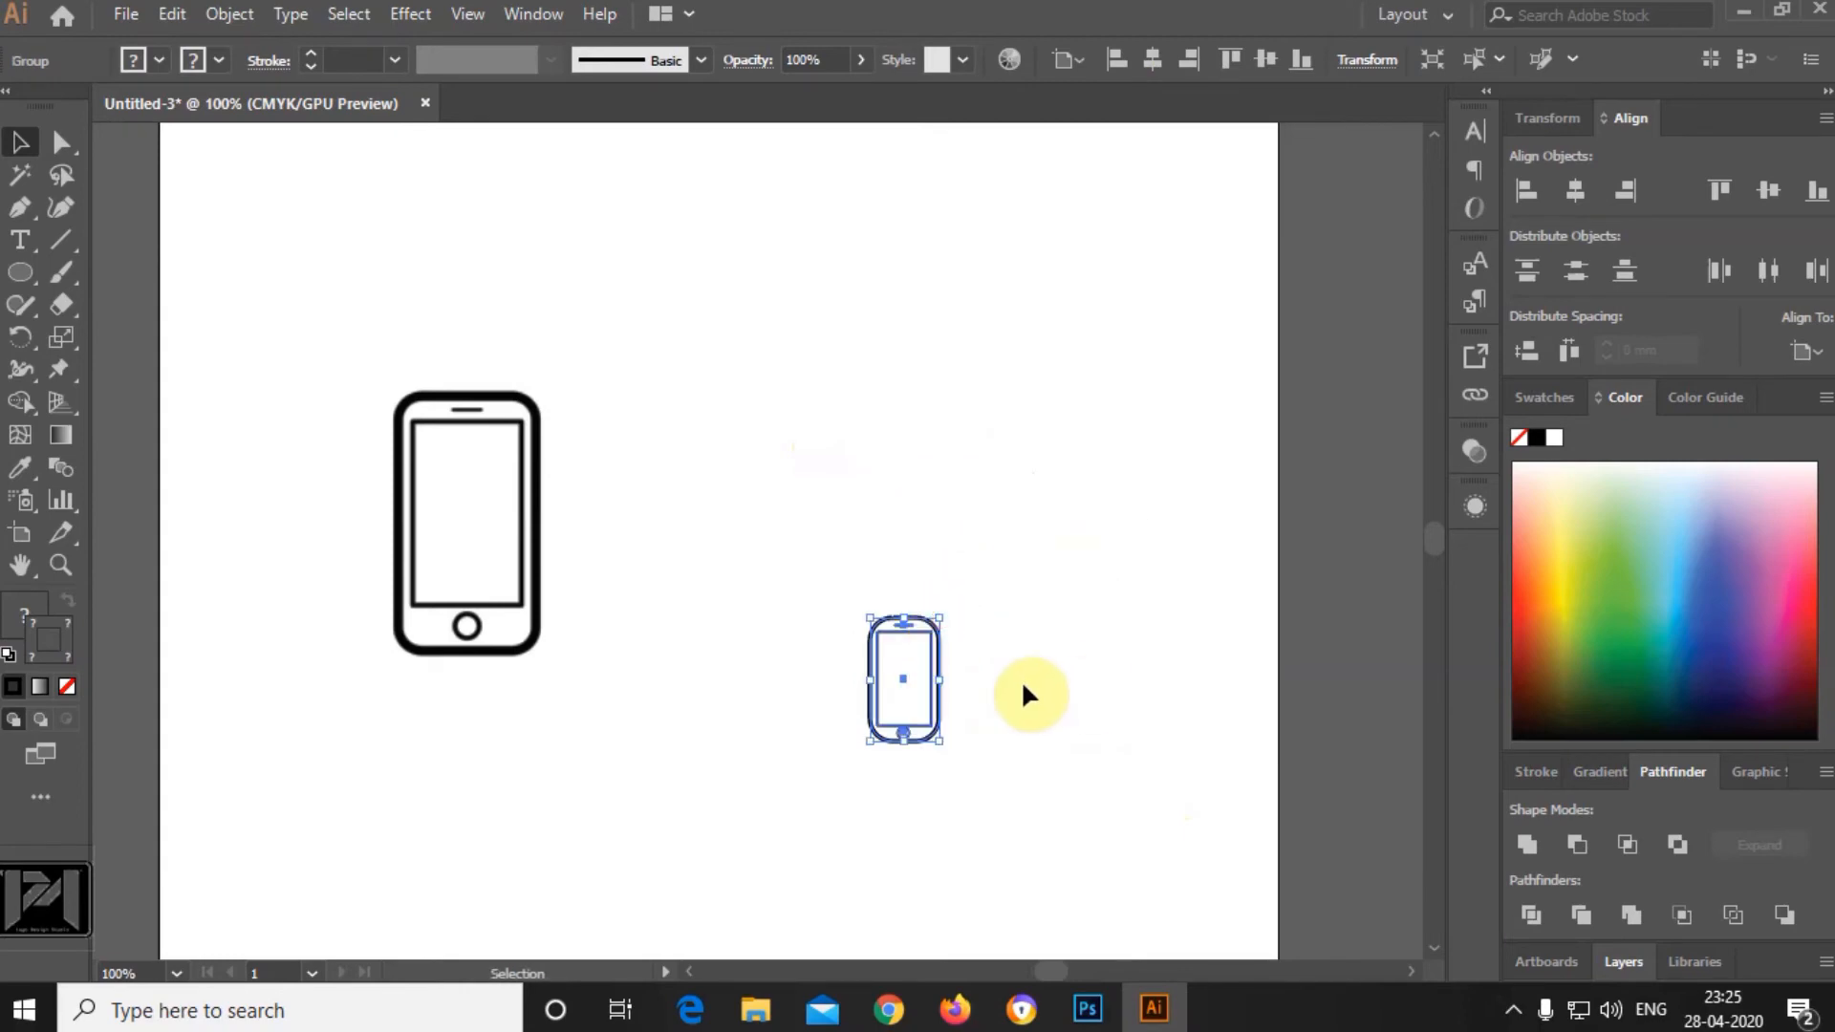
scroll(1023, 693, "down", 1)
left_click(1015, 669)
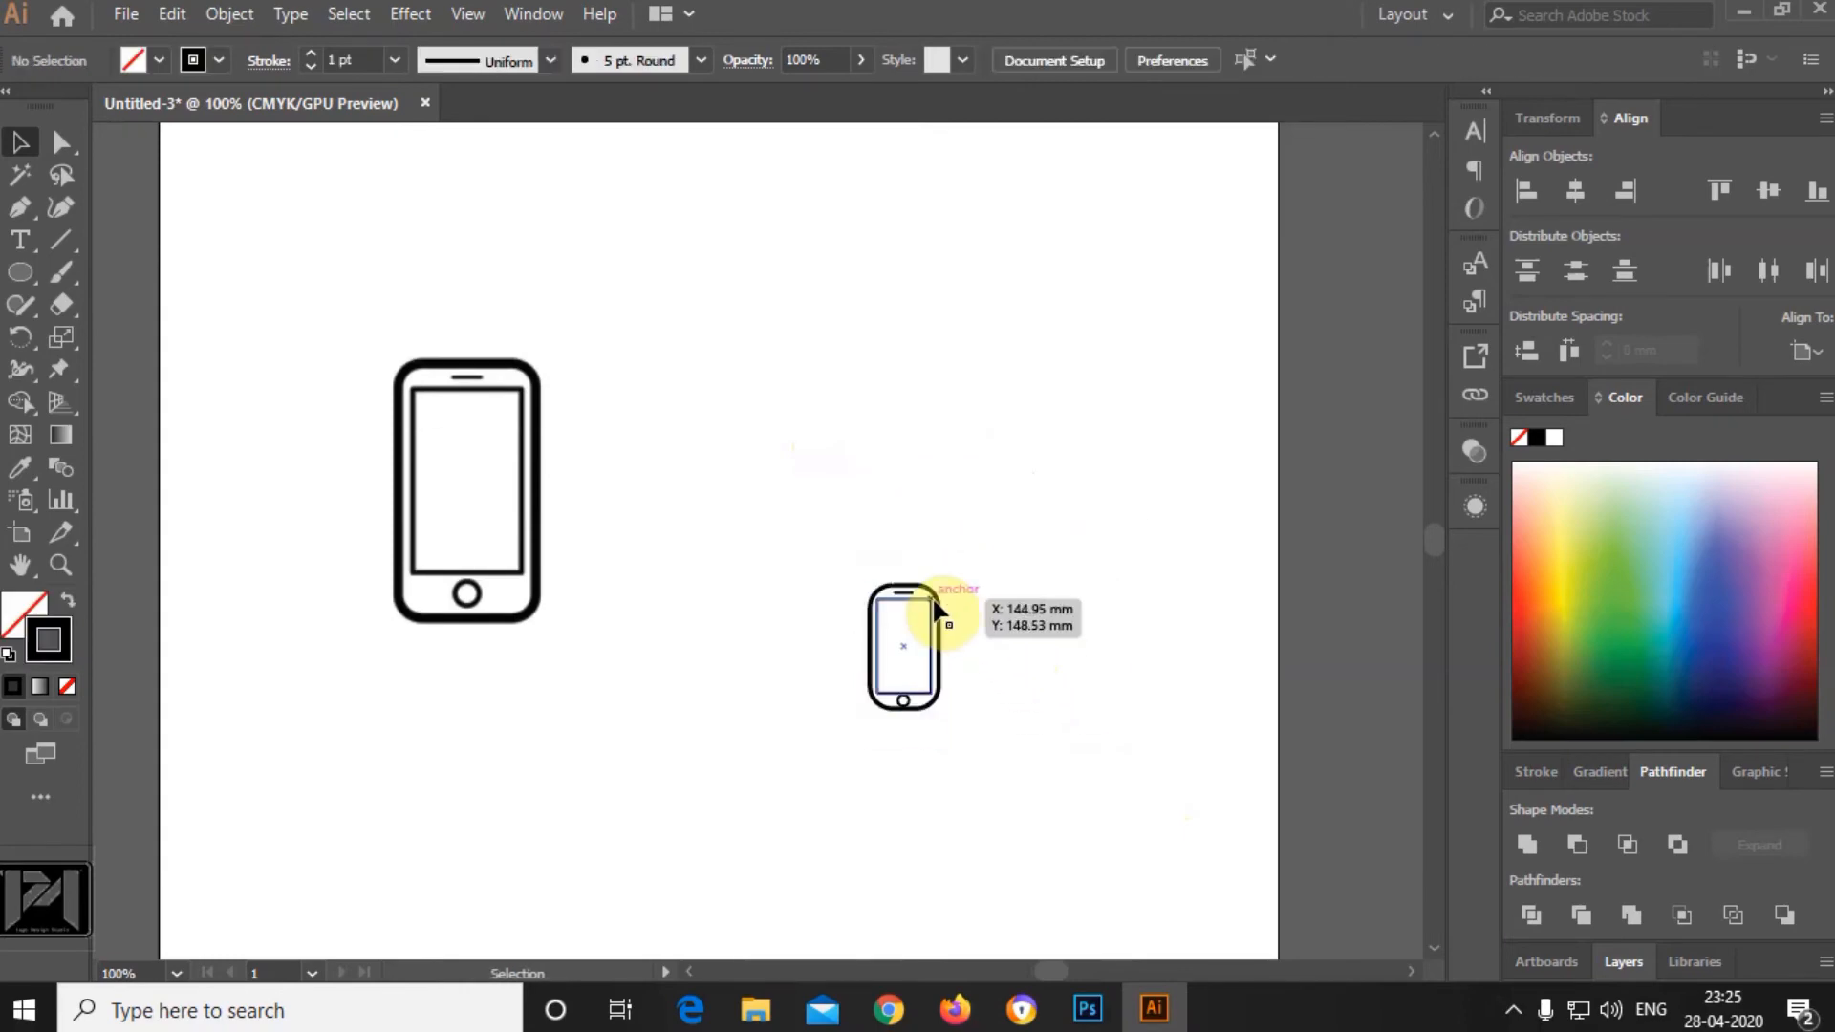
key("ctrl+z")
left_click(1104, 505)
Expand the fill and stroke of the whole phone icon.
left_click_drag(783, 392, 1126, 771)
left_click(229, 14)
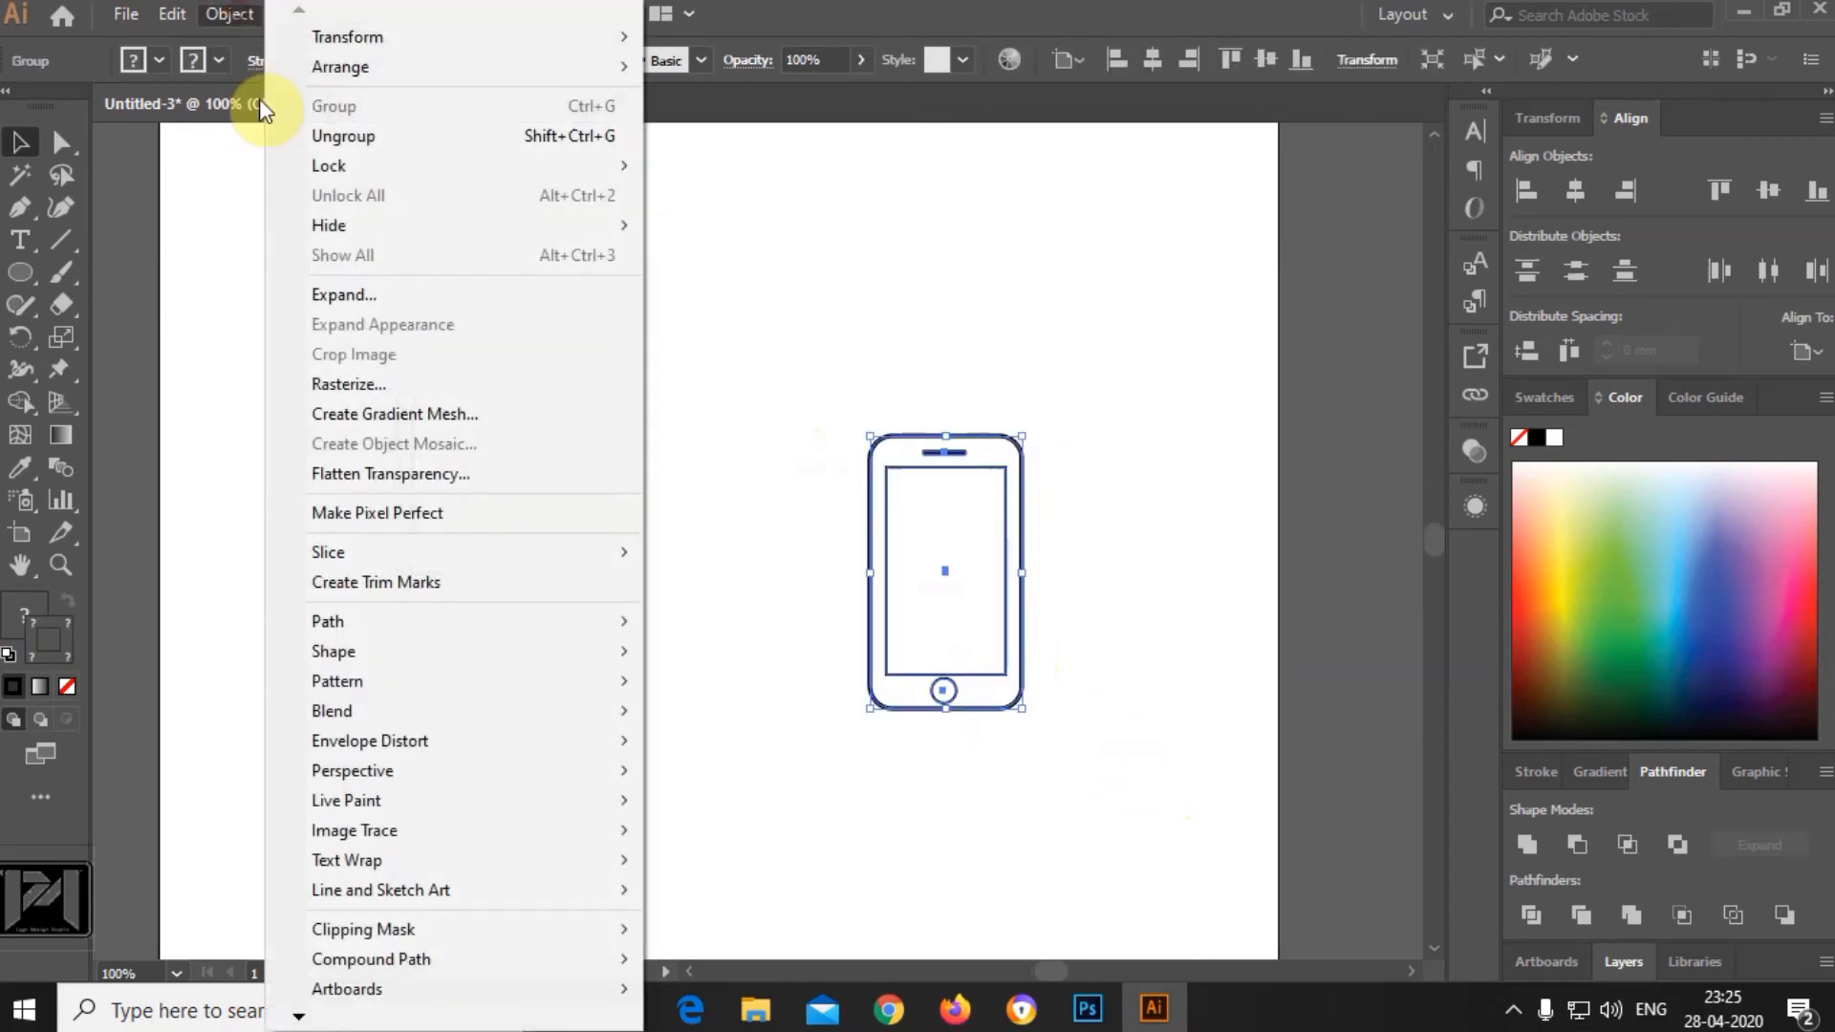
left_click(330, 294)
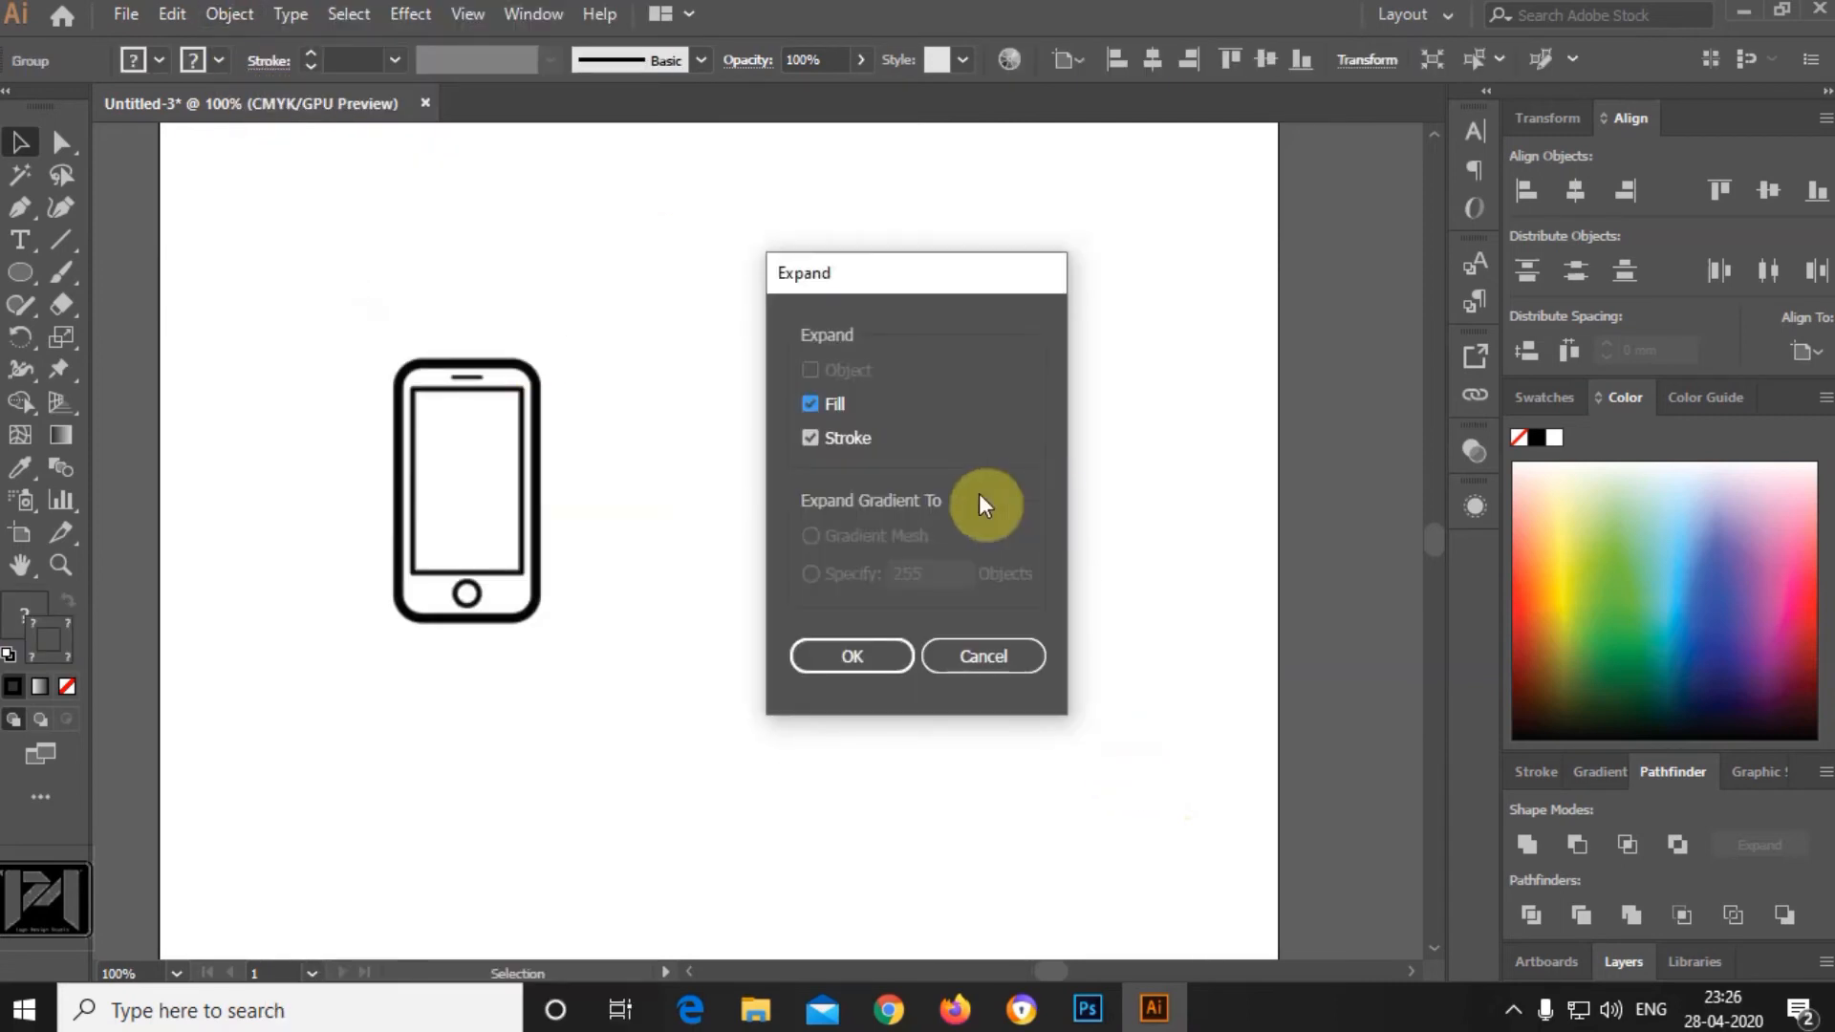
left_click(864, 654)
left_click(1127, 610)
Scale the expanded phone icon down proportionally to about half its size.
left_click(817, 396)
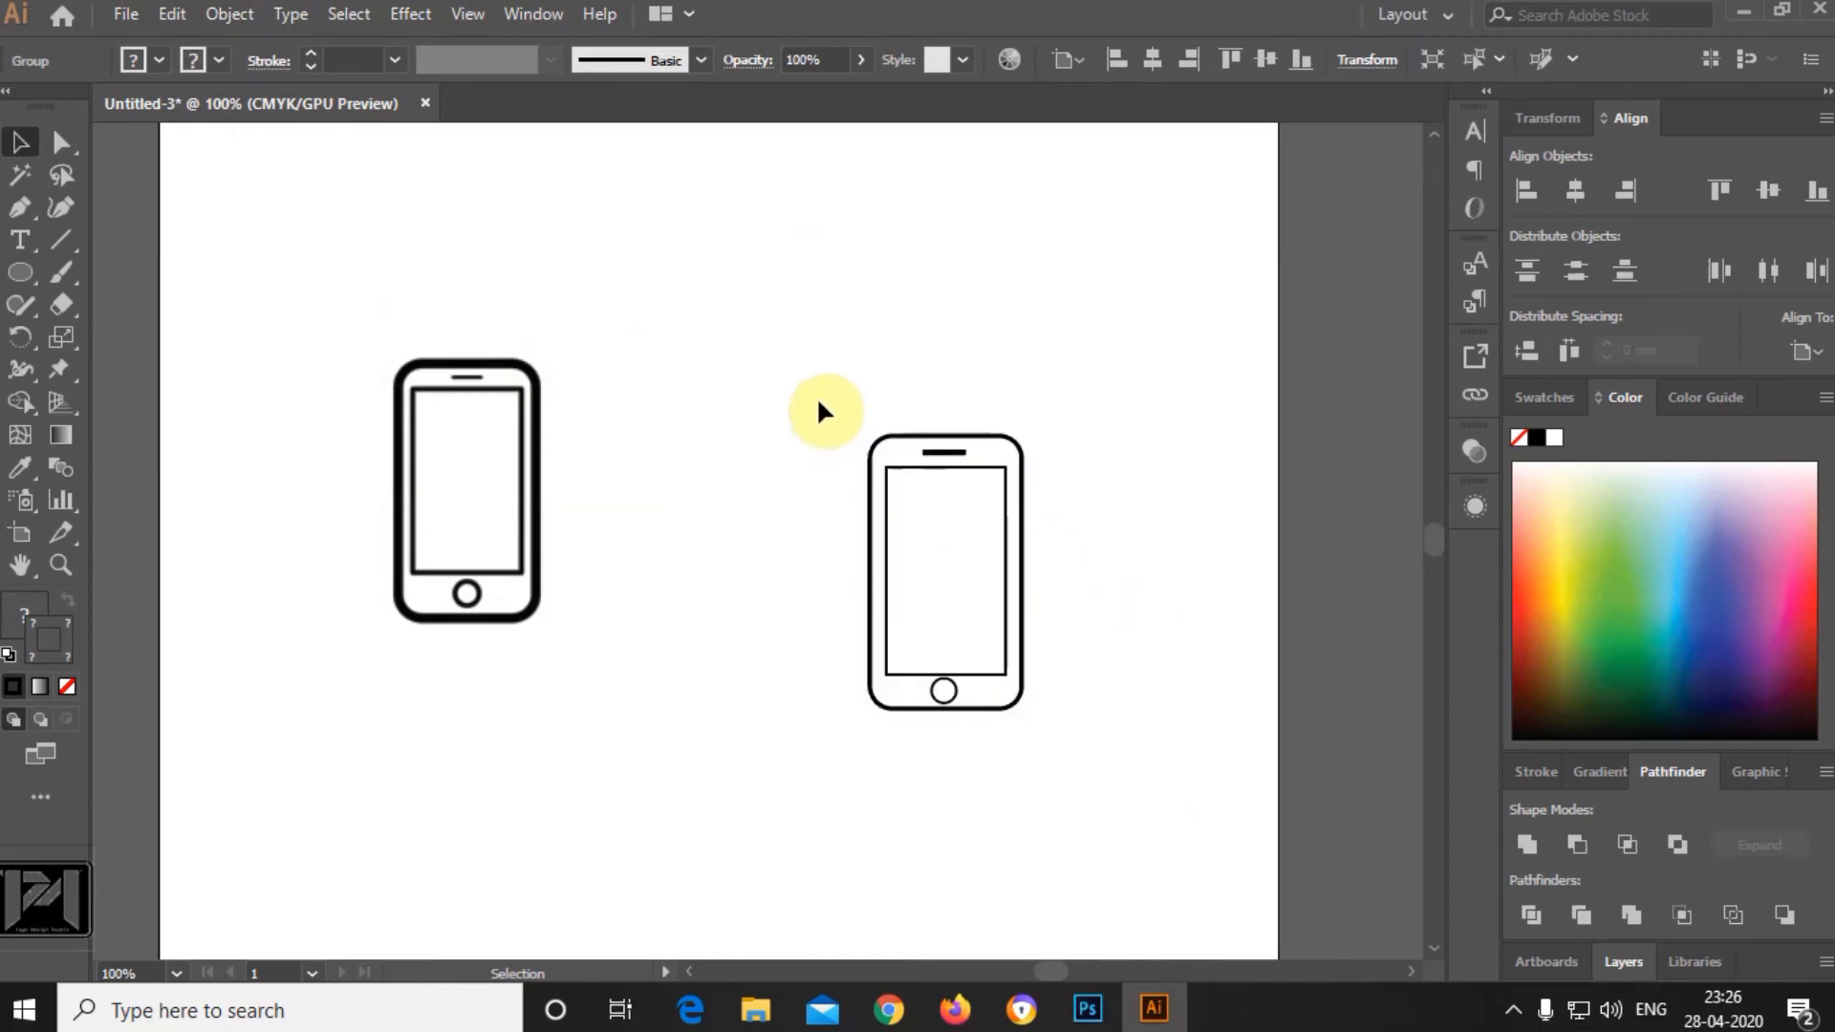
left_click_drag(812, 393, 1114, 802)
left_click_drag(1025, 437, 942, 581)
left_click(854, 549)
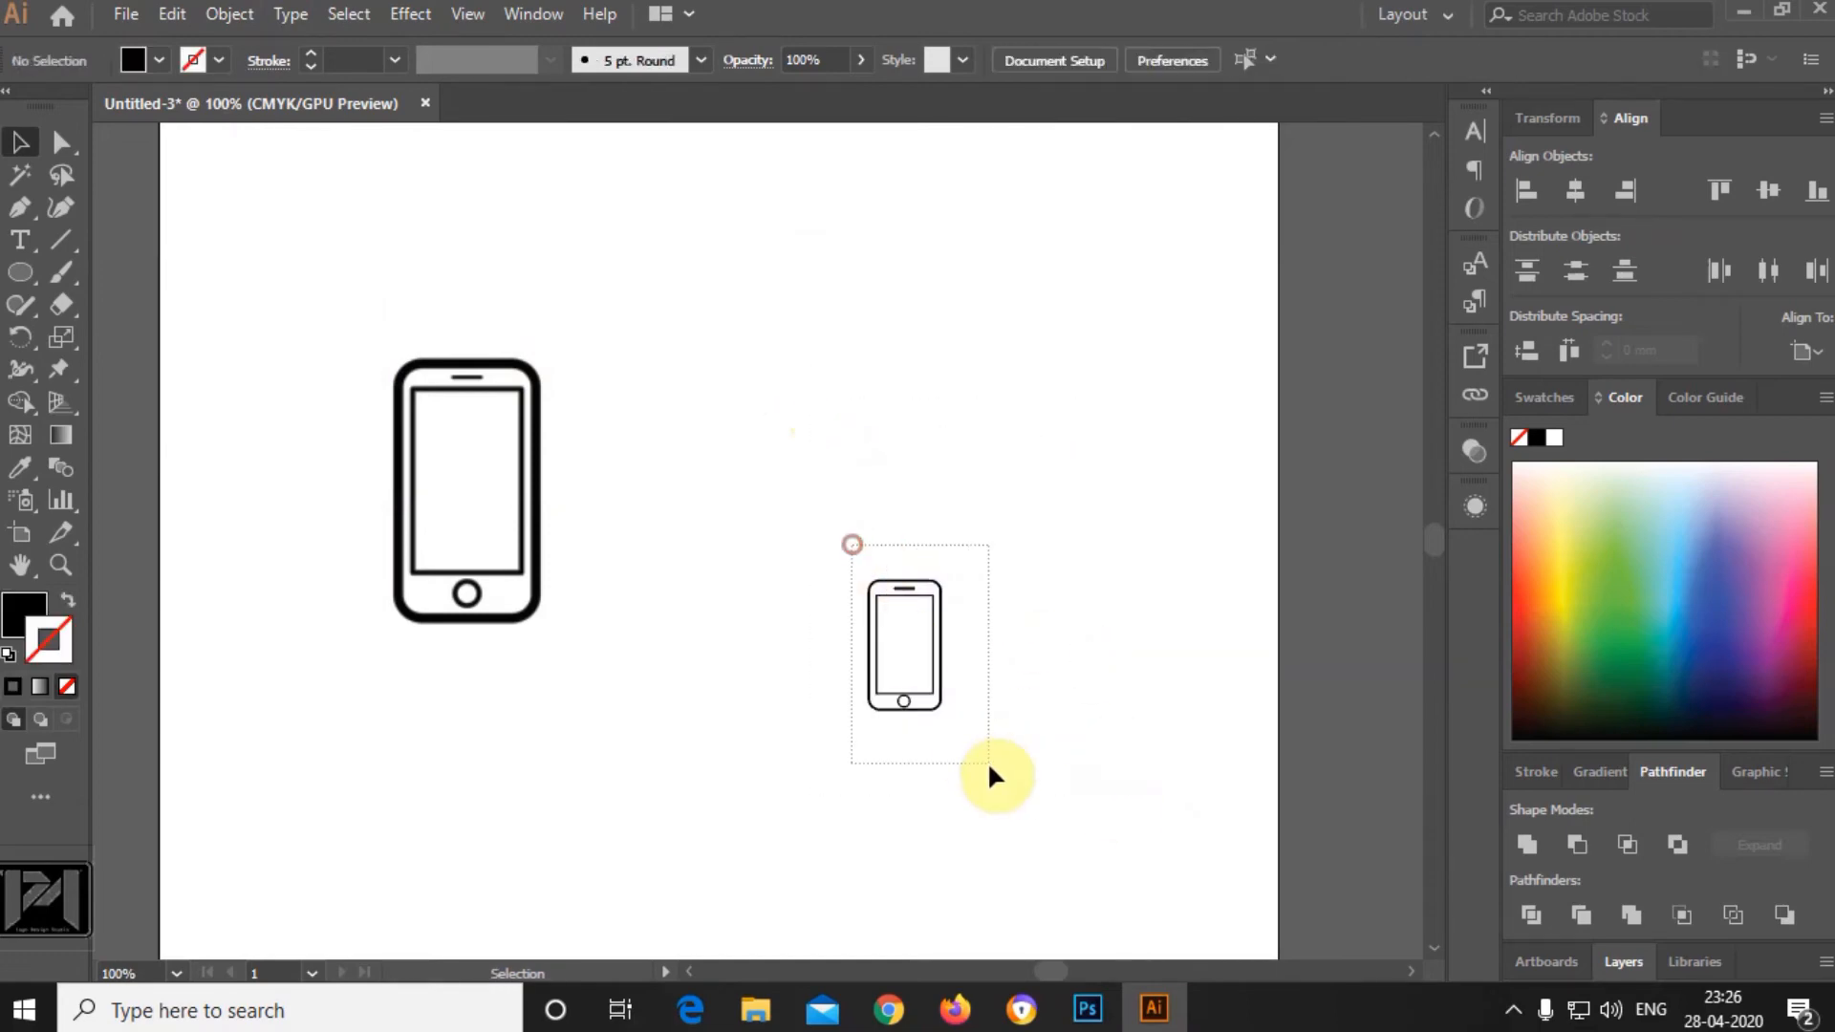
left_click_drag(988, 761, 988, 760)
Move the phone icon beside the WhatsApp icon in the finished row and resize it to match the other icons' height.
scroll(883, 560, "up", 3)
scroll(900, 602, "down", 1)
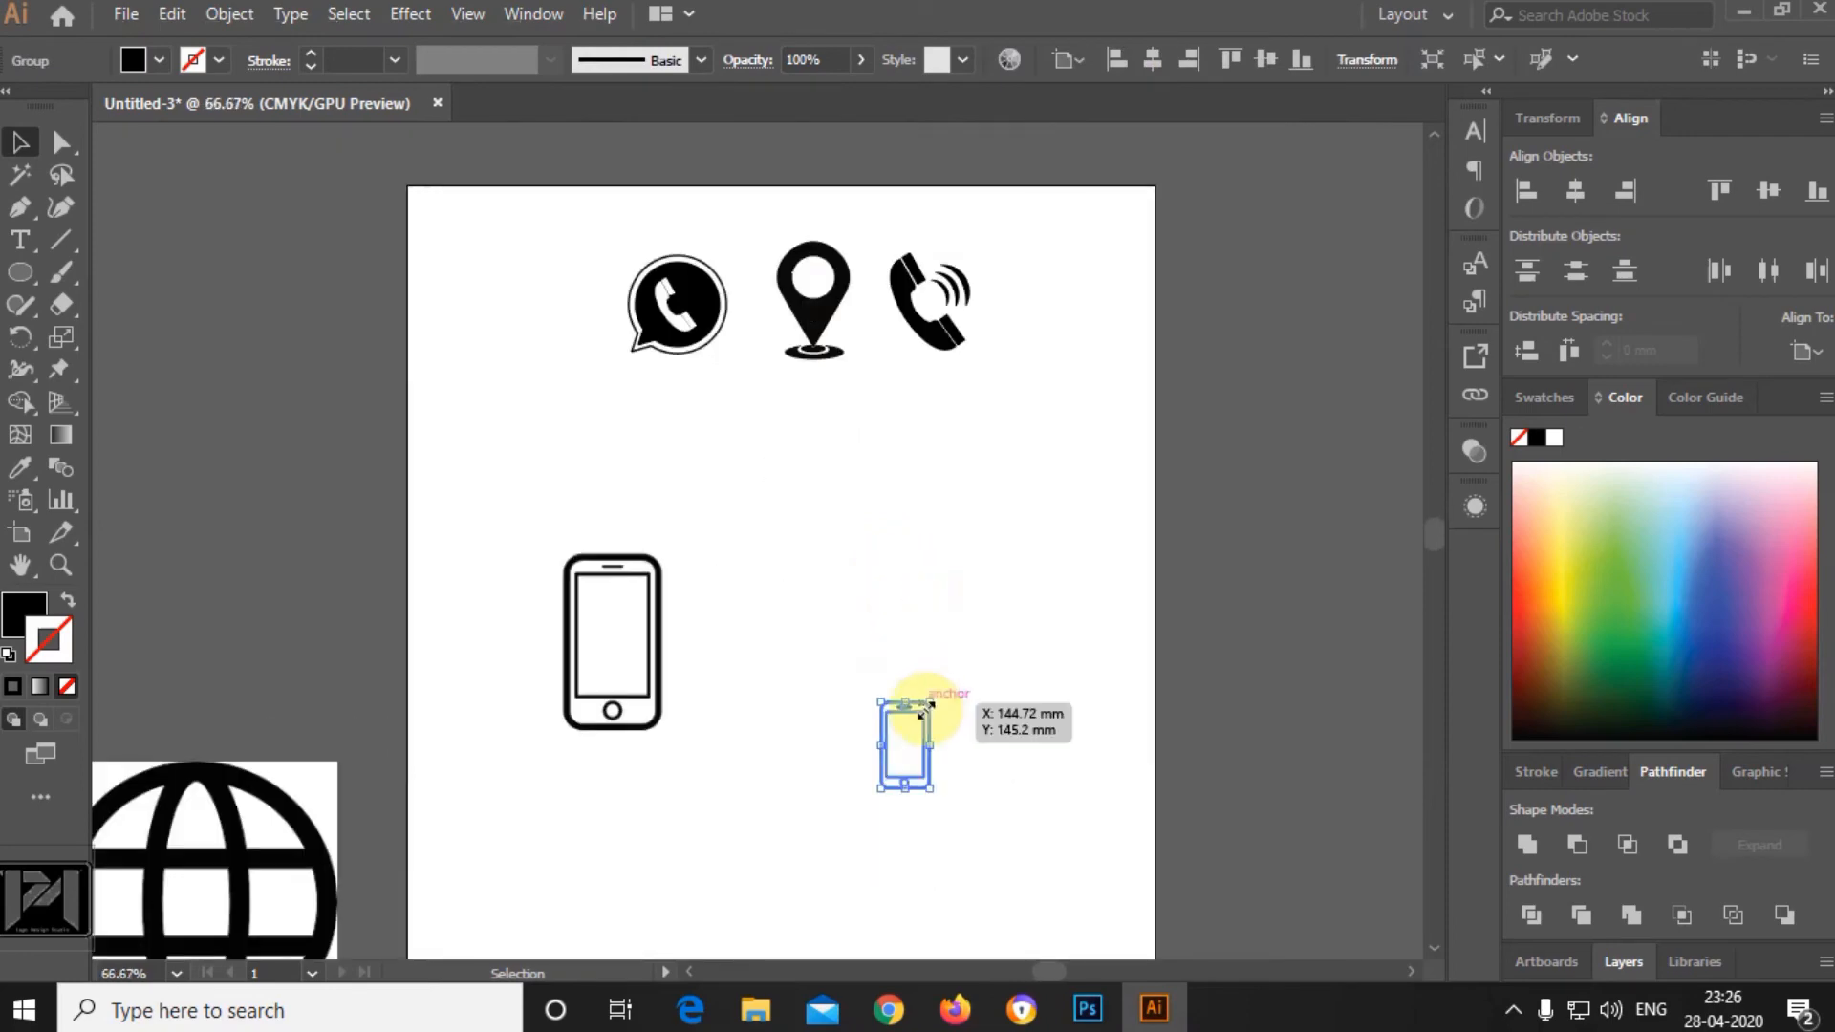
left_click_drag(898, 715, 521, 266)
mouse_move(554, 342)
left_mouse_down()
mouse_move(586, 360)
mouse_move(569, 370)
left_mouse_up()
left_click(669, 437)
left_click_drag(575, 366, 562, 344)
left_click(893, 518)
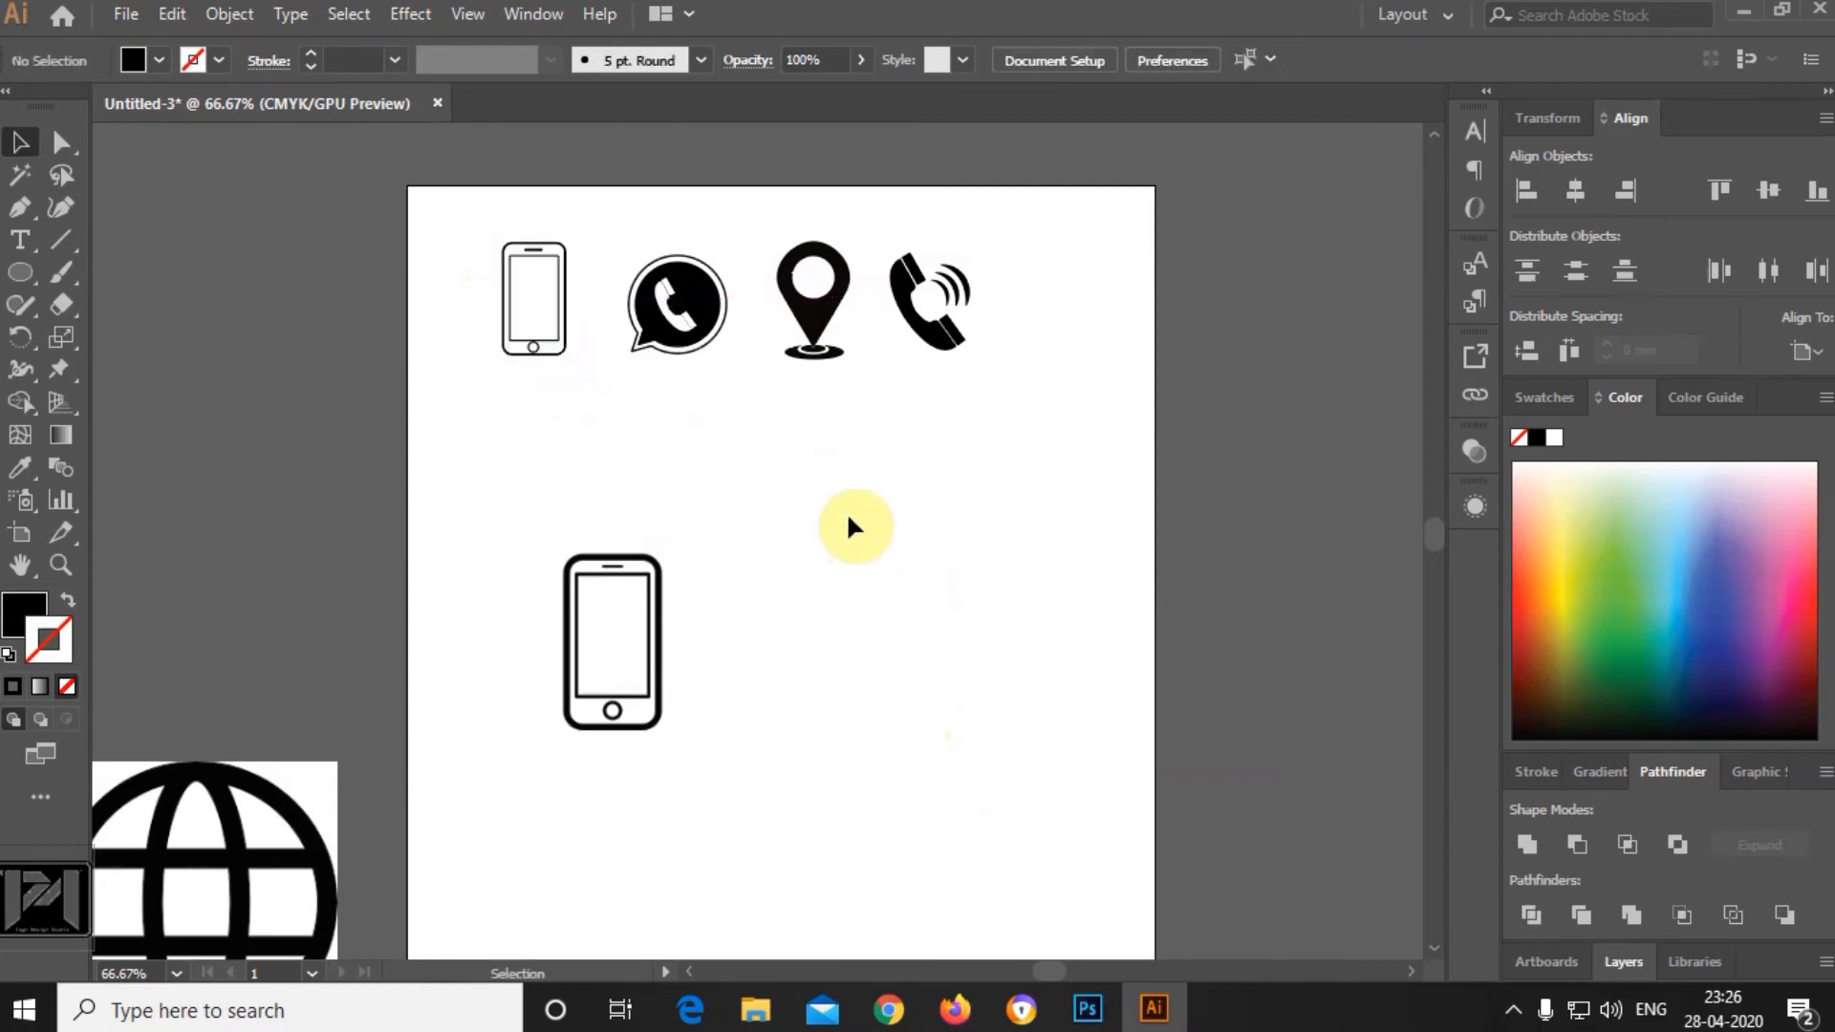
Delete the reference phone image and move the reference globe image onto the artboard below the icon row.
left_click(553, 563)
key("Delete")
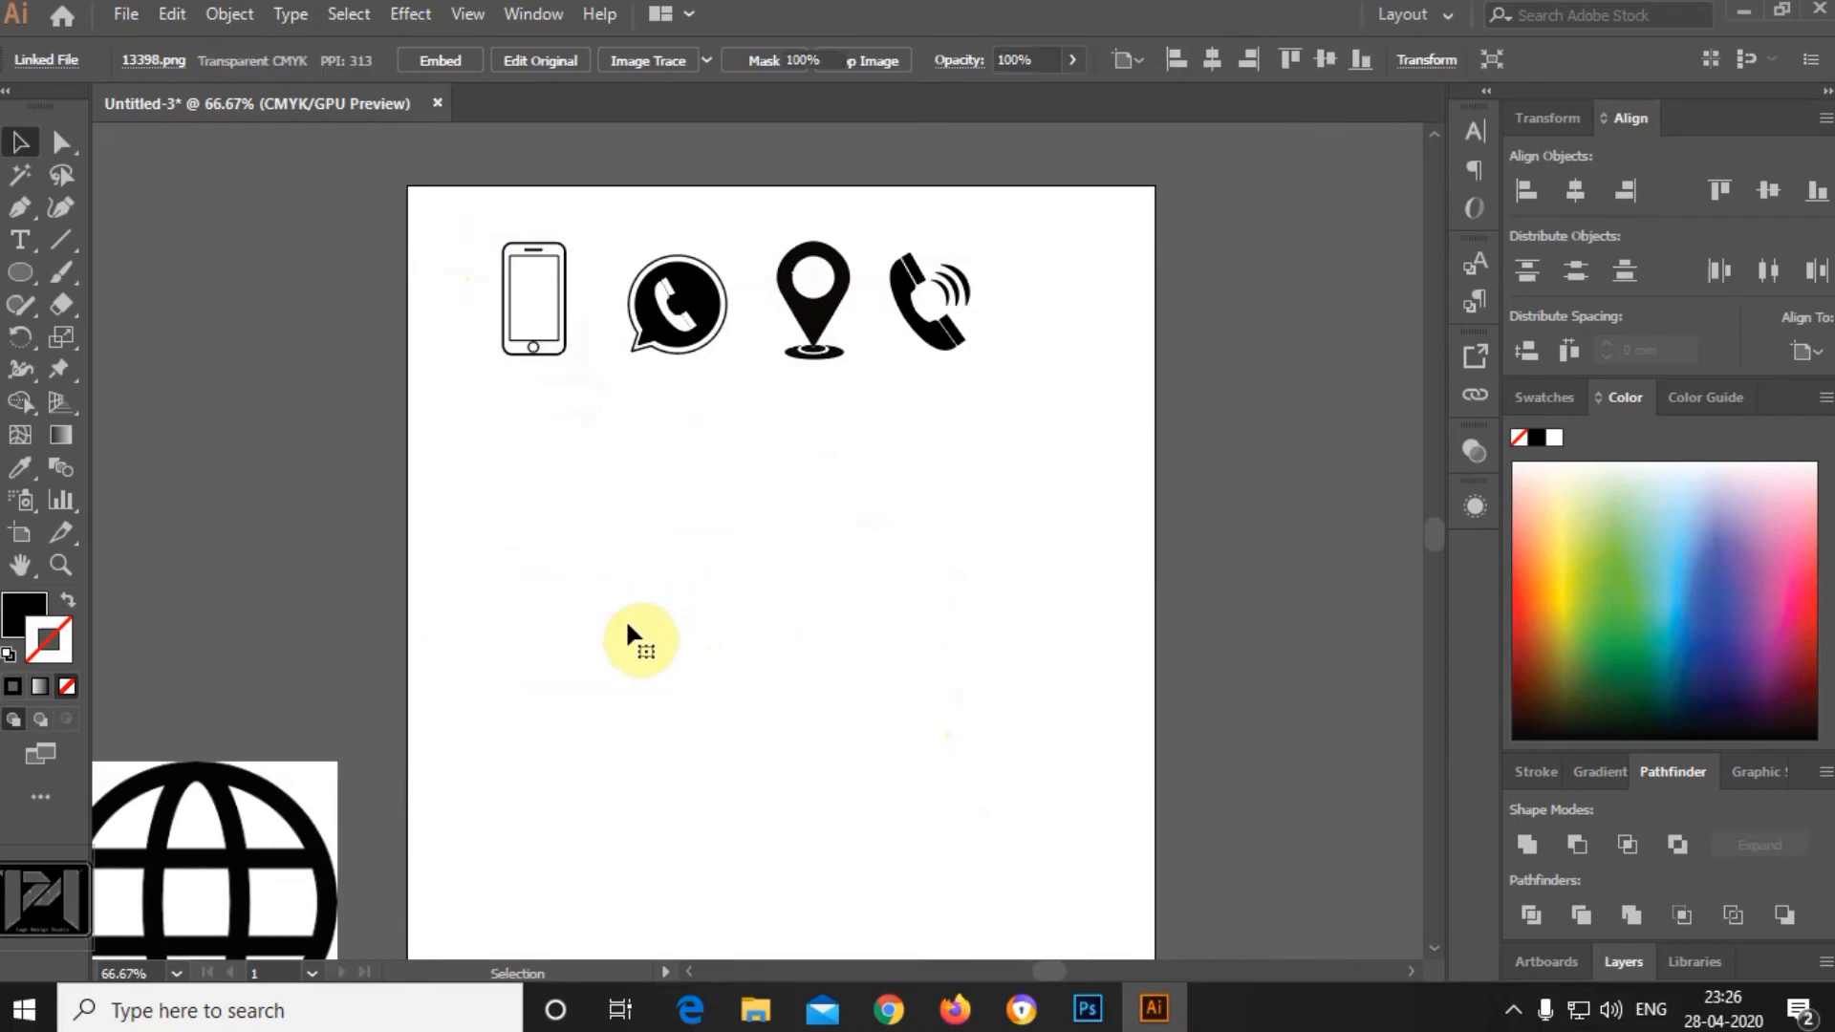
left_click_drag(242, 798, 827, 527)
left_click(1070, 610)
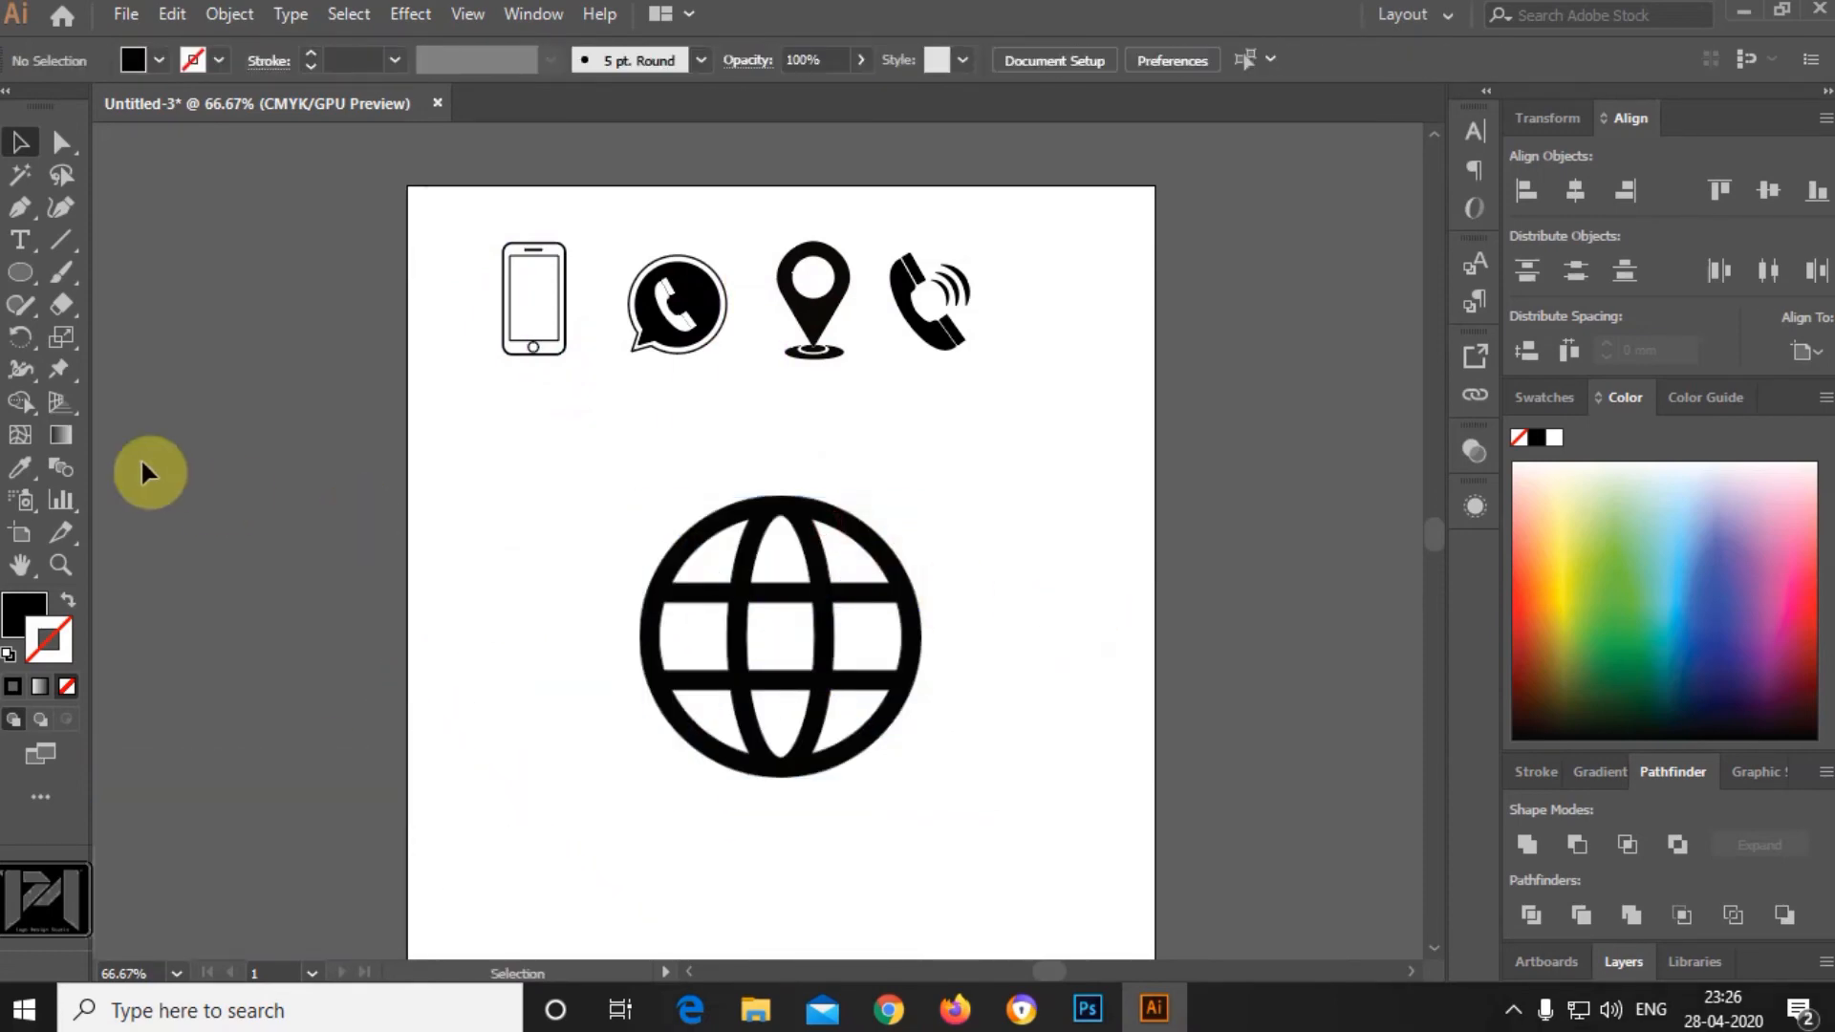
Draw a circle about the globe's size over the reference image, with no fill and a 3 pt black stroke.
left_click(21, 246)
left_click(21, 273)
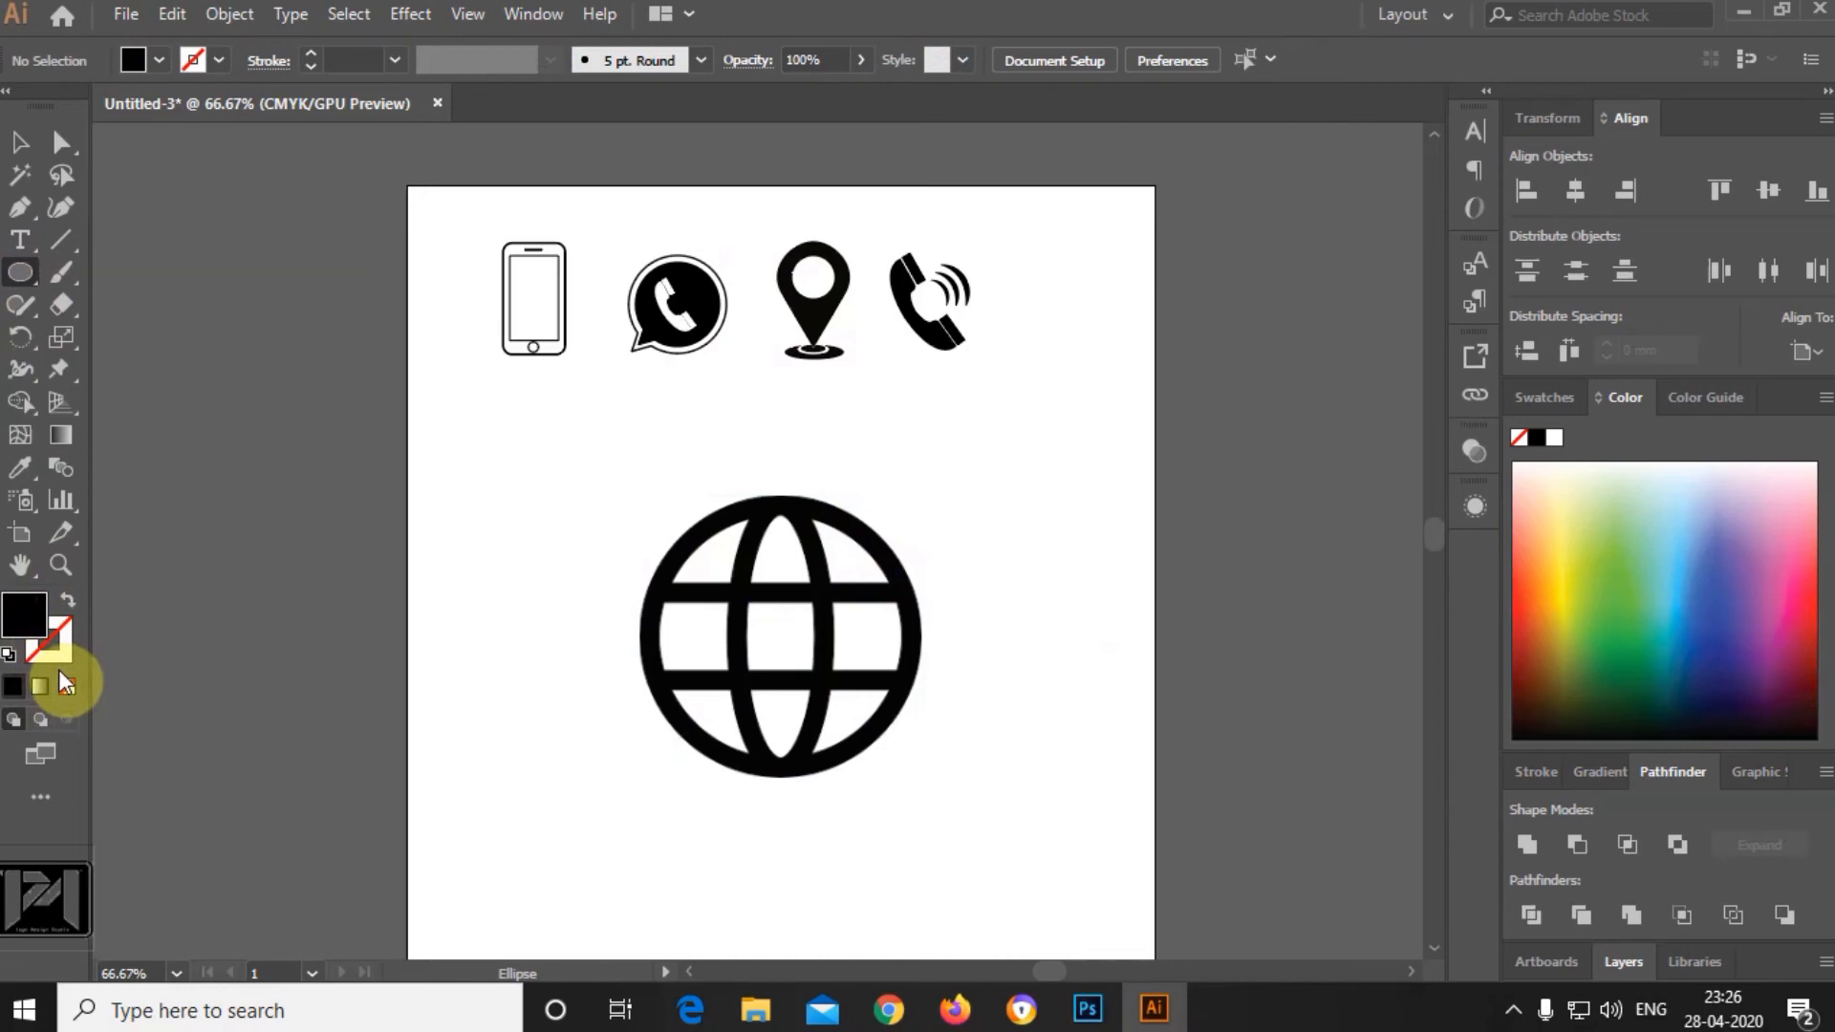
left_click(1536, 437)
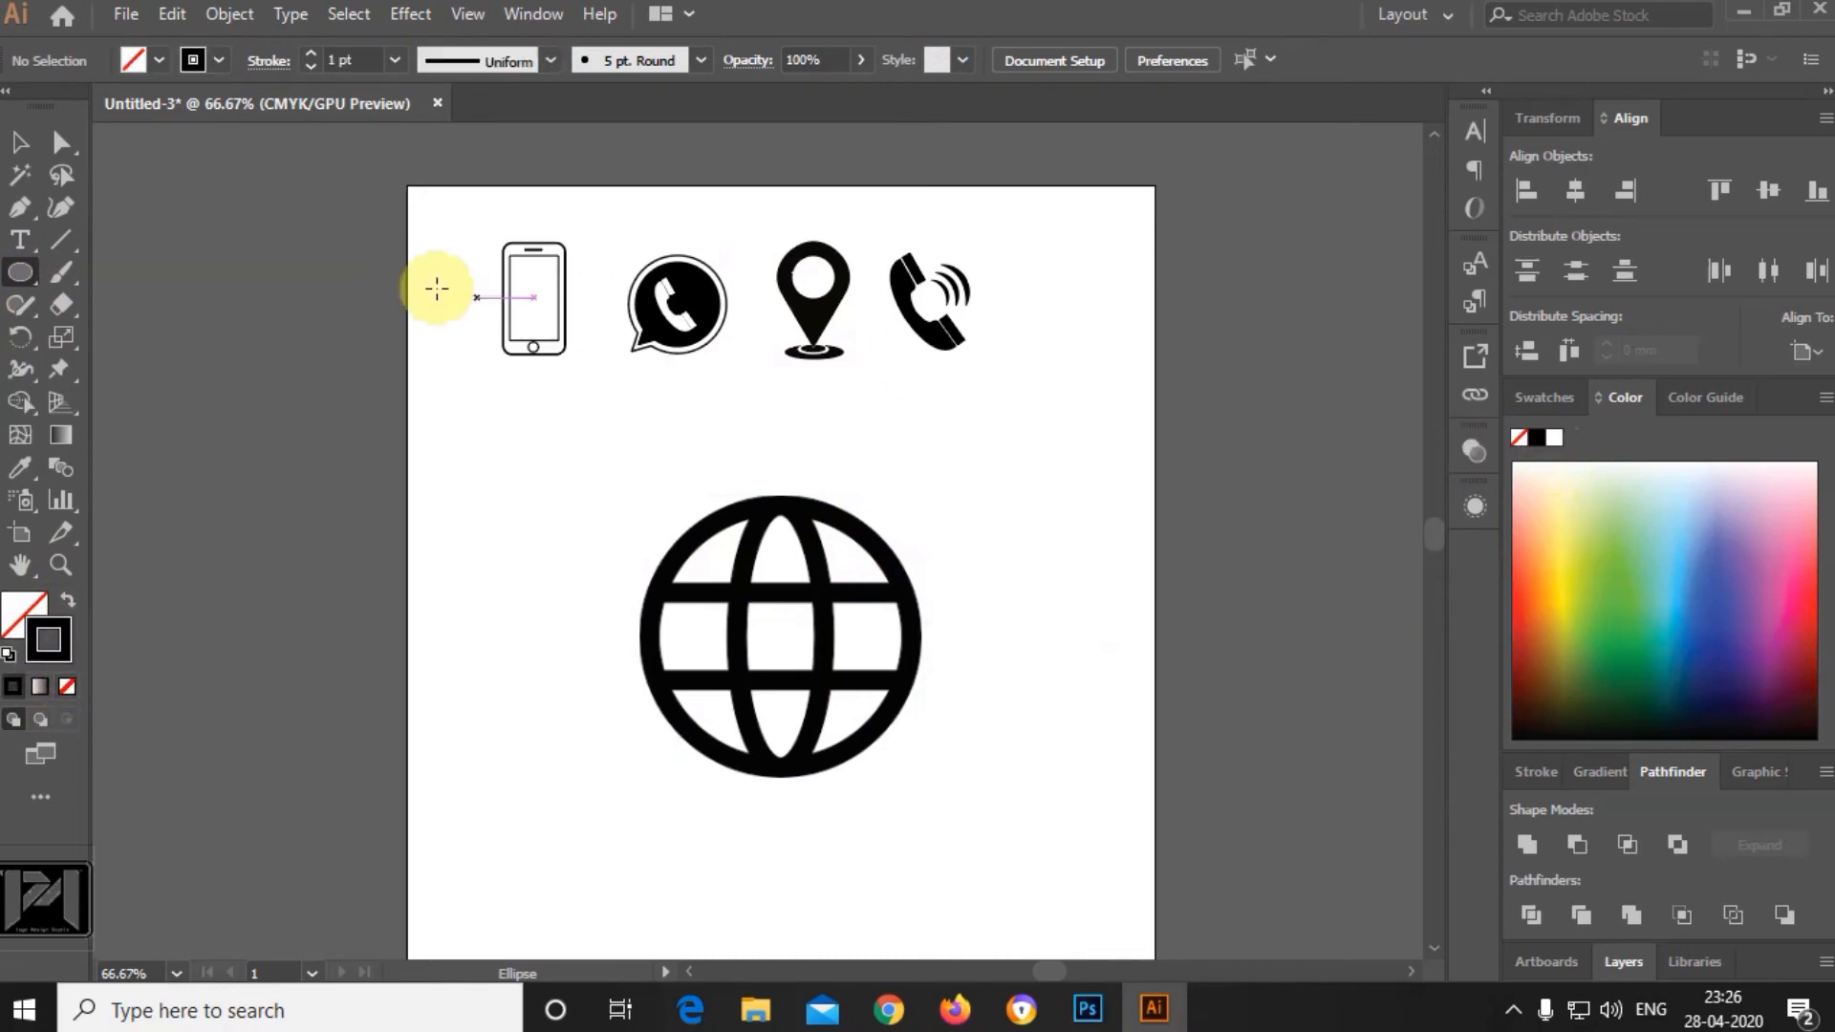
left_click(394, 60)
left_click(421, 235)
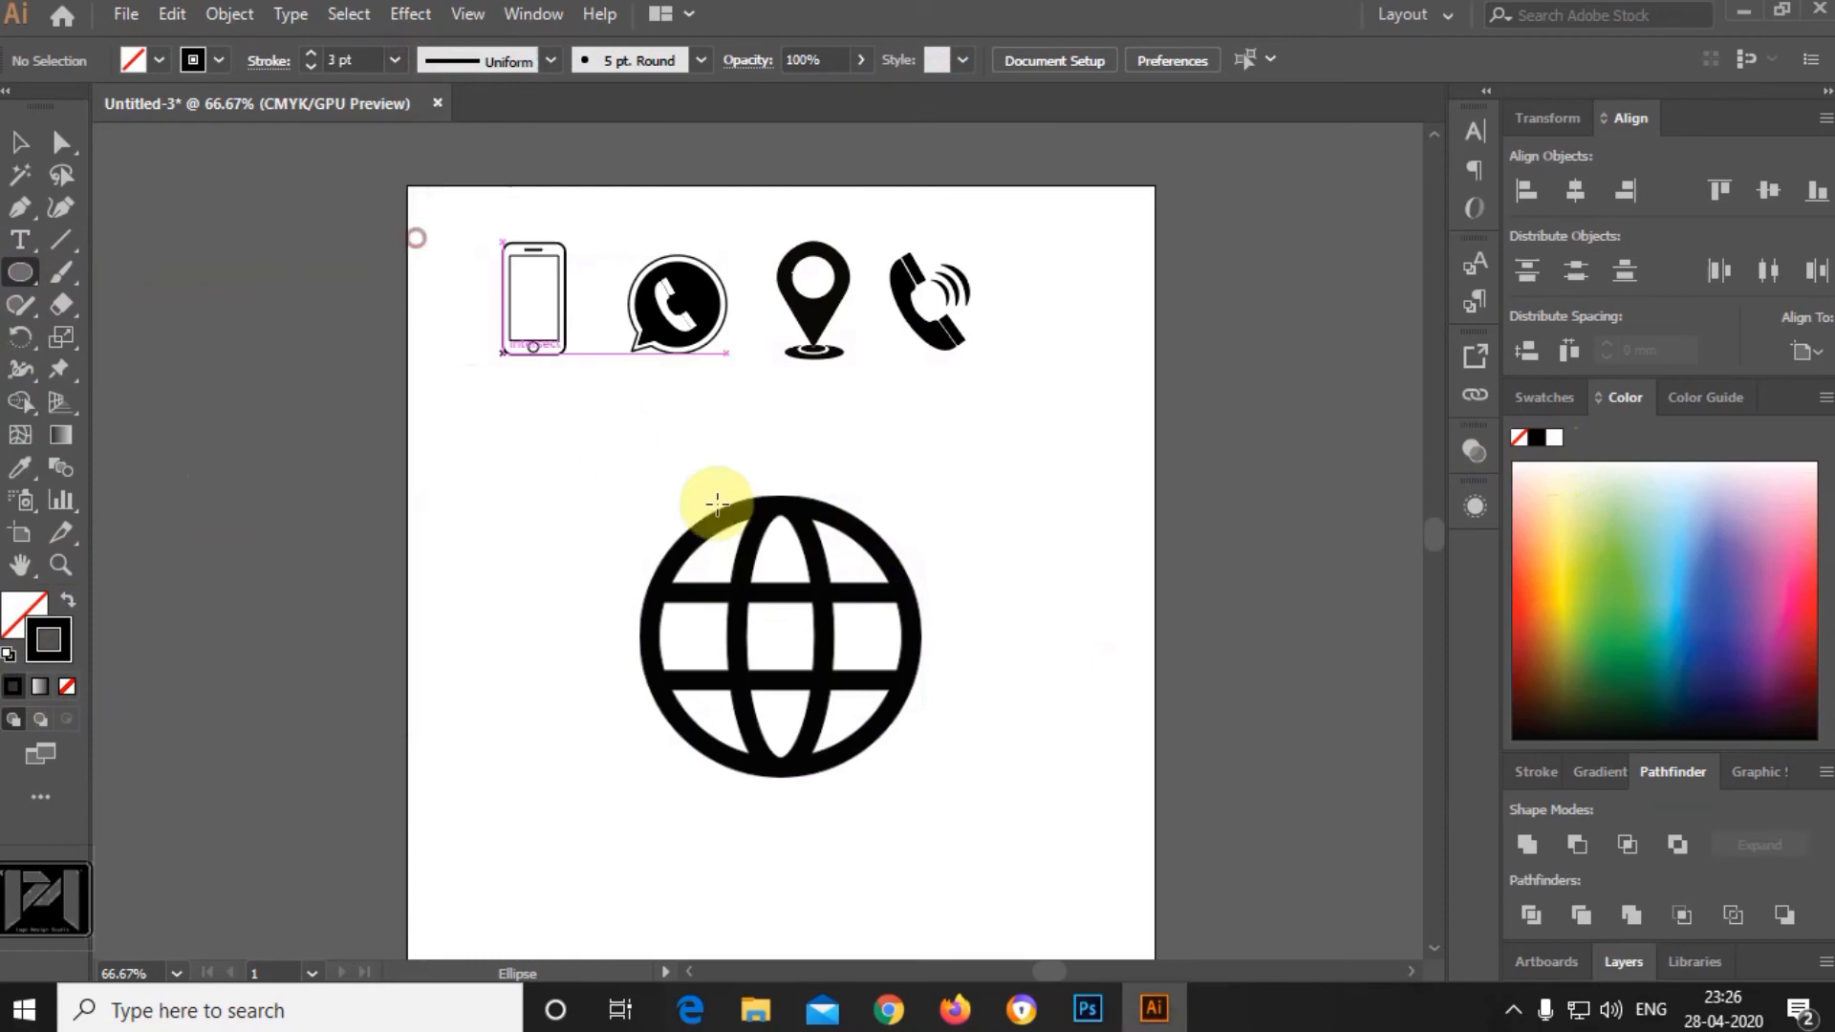
left_click_drag(666, 513, 934, 744)
Move the drawn circle off the reference globe to the empty space below it.
left_click(62, 141)
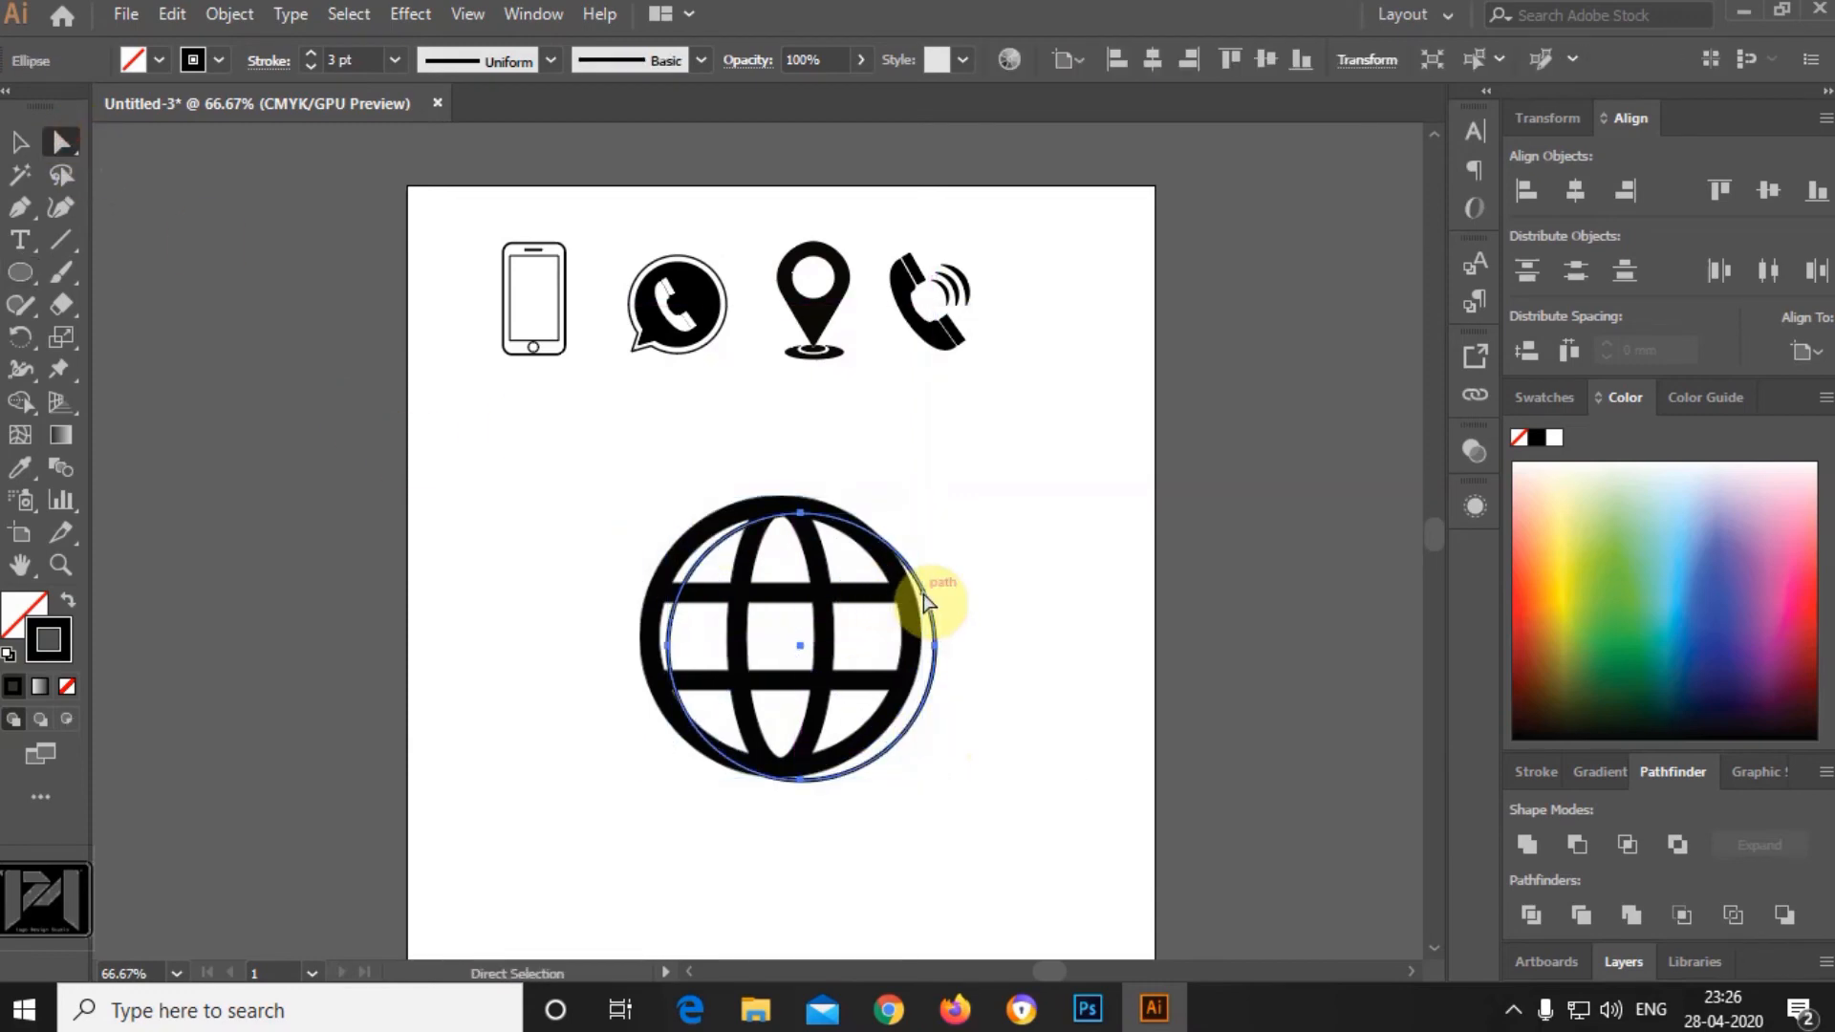
left_click_drag(932, 611, 808, 644)
scroll(809, 643, "down", 3)
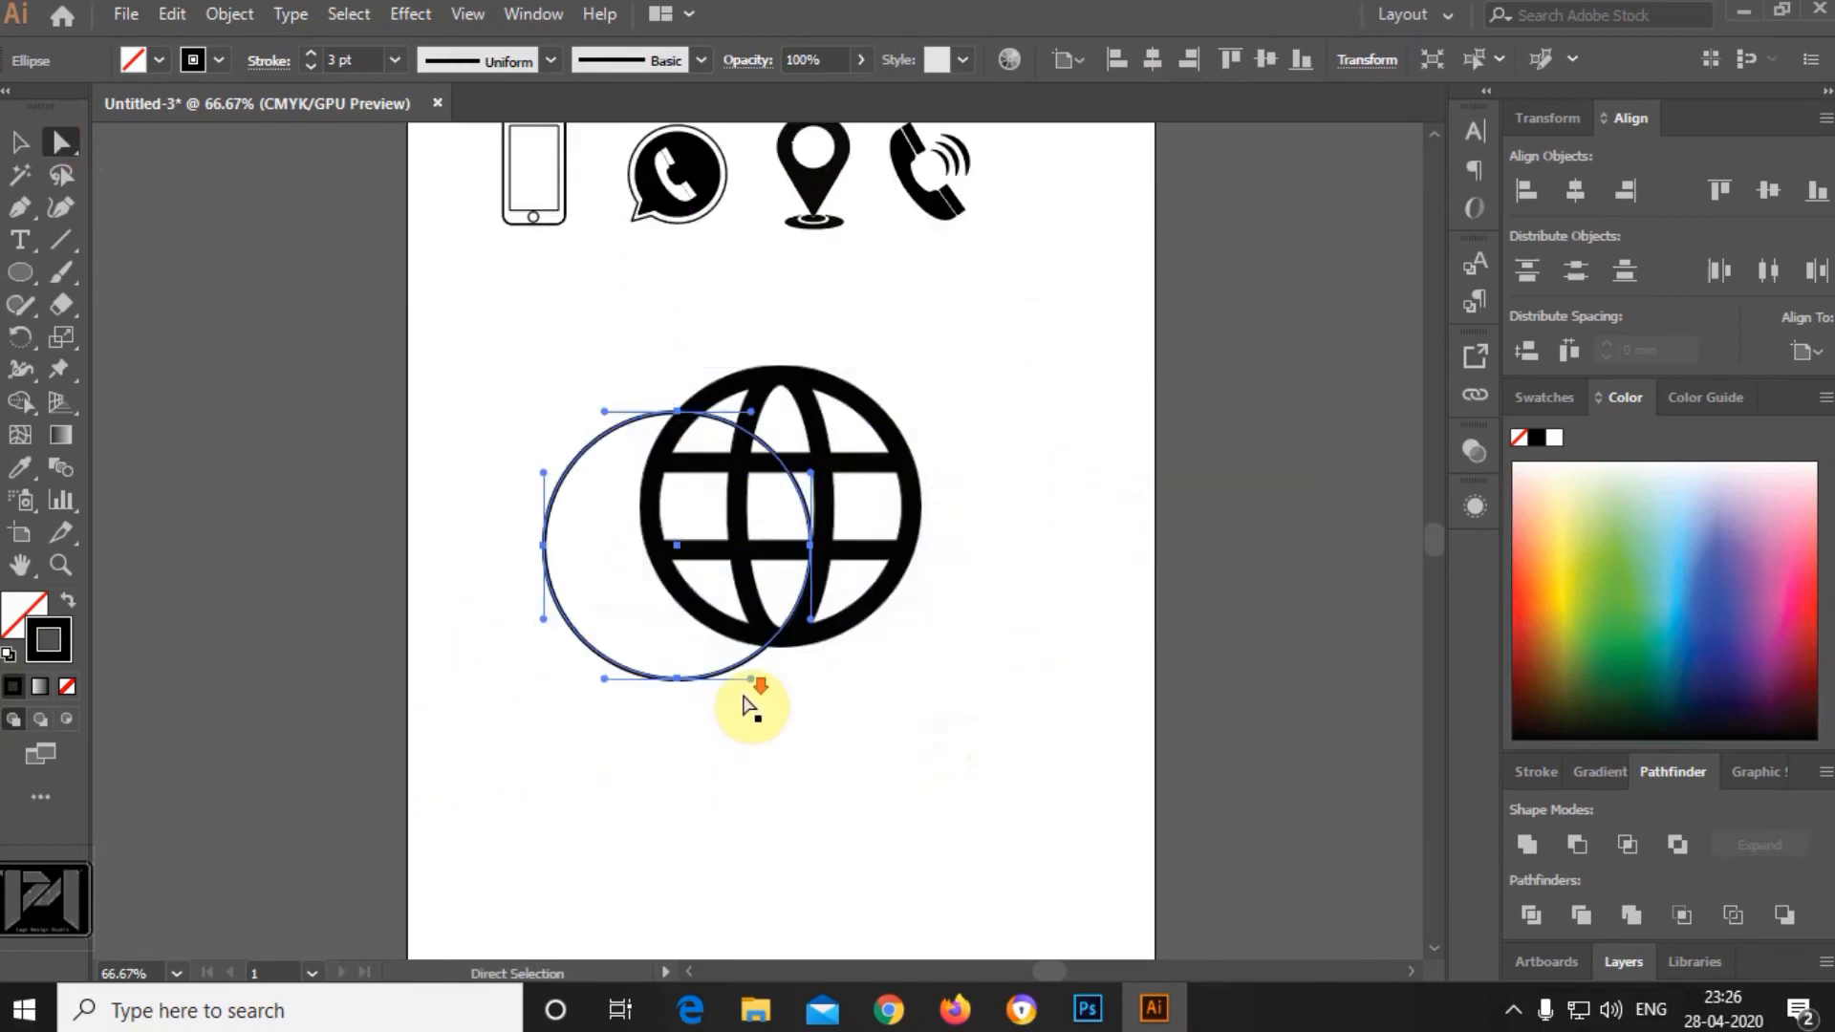
left_click(25, 145)
left_click_drag(690, 609, 749, 879)
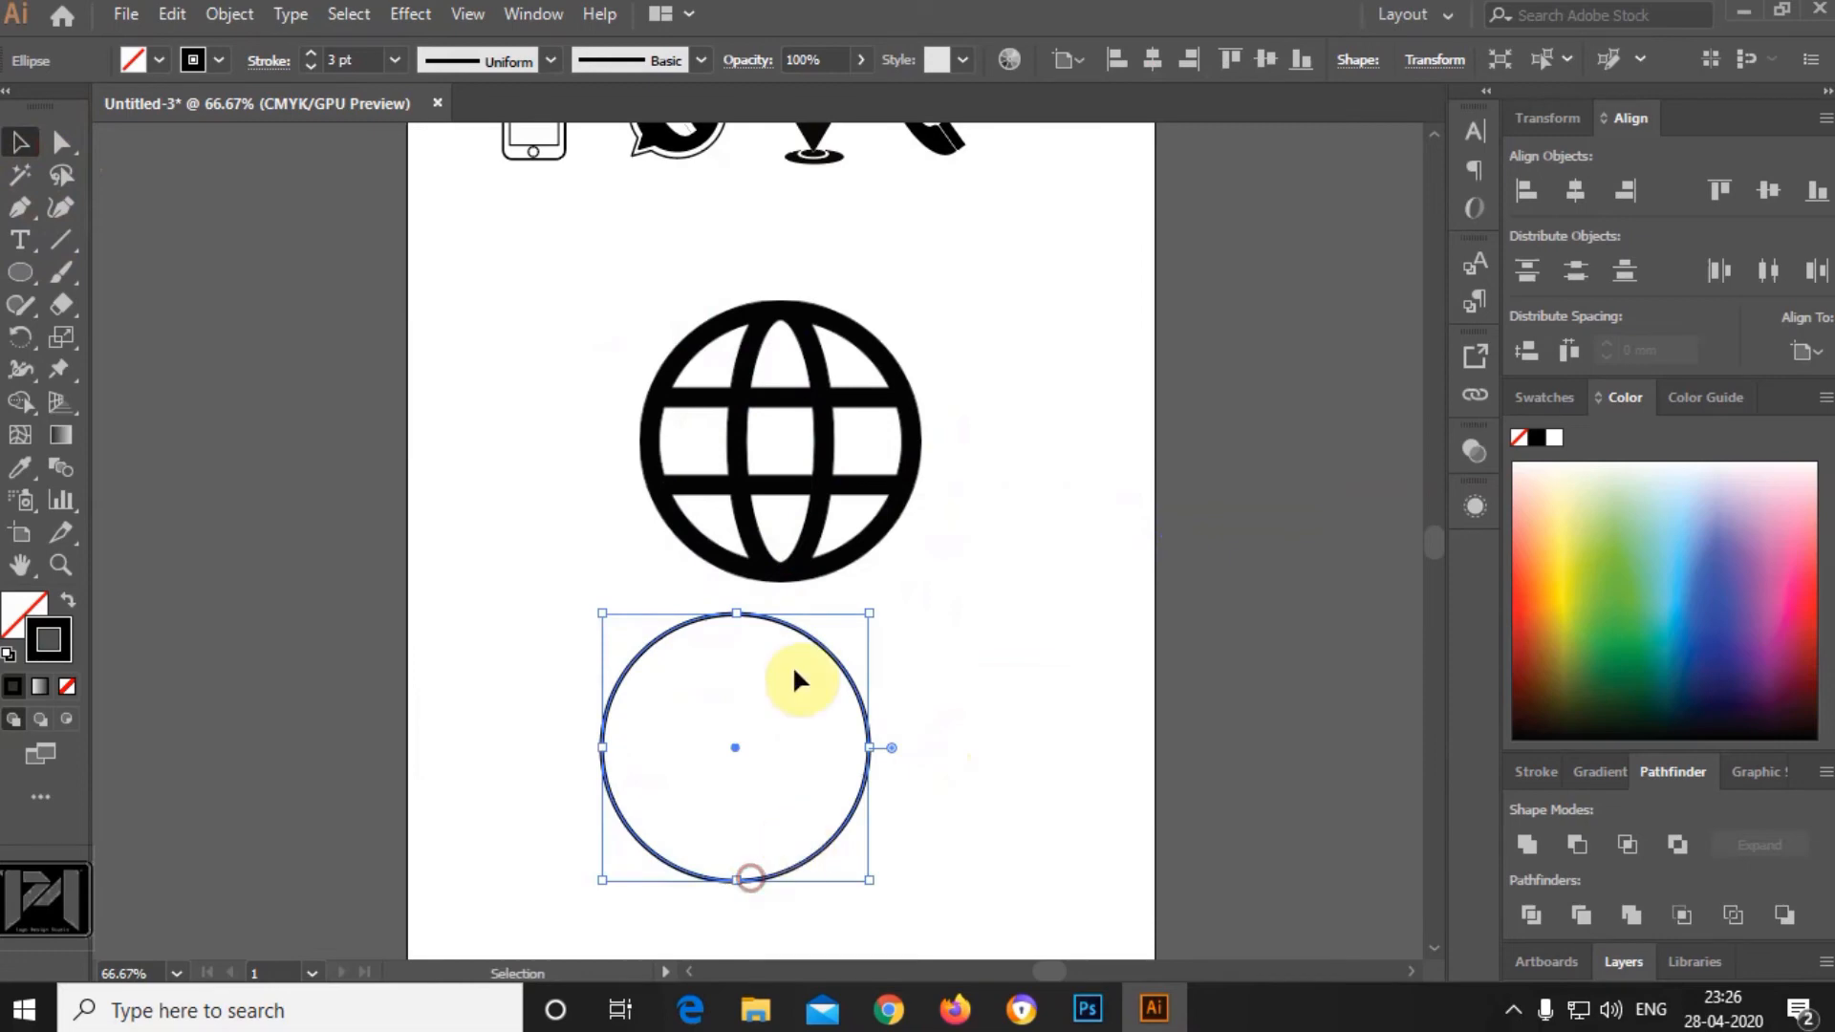
Set the circle's stroke weight to 5 pt.
left_click(394, 61)
left_click(427, 299)
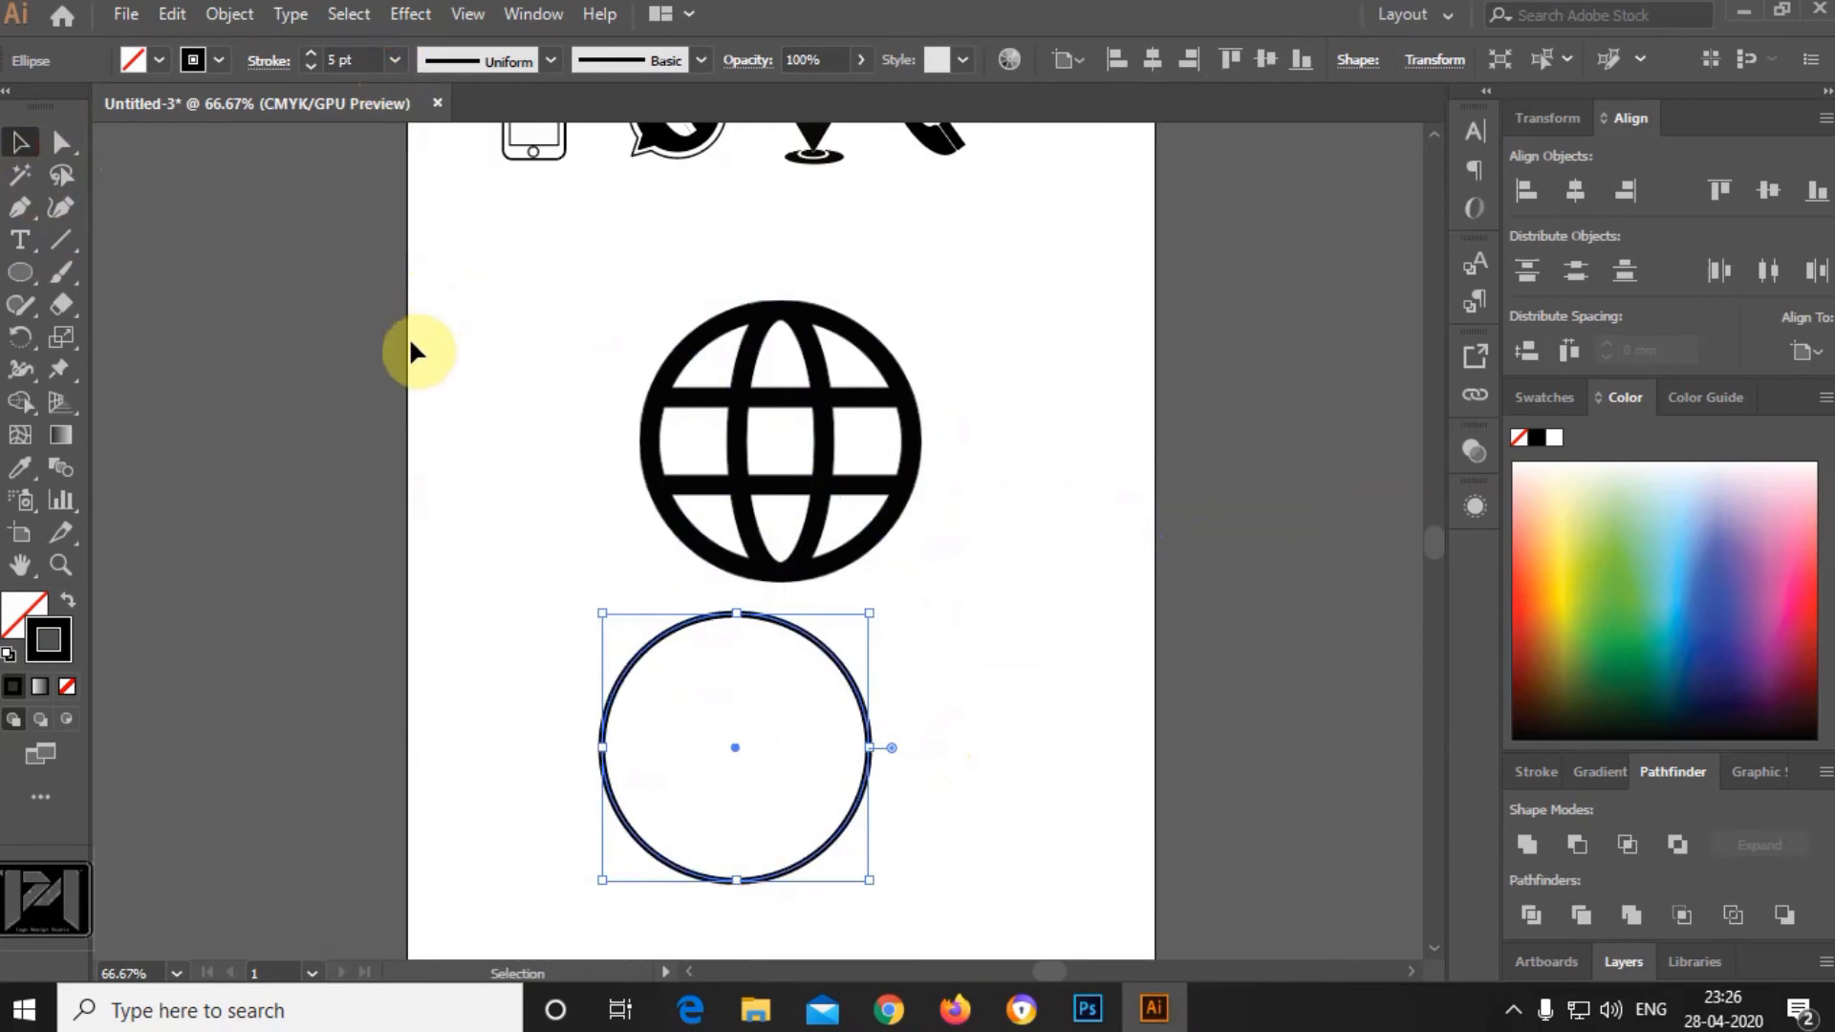
left_click(488, 351)
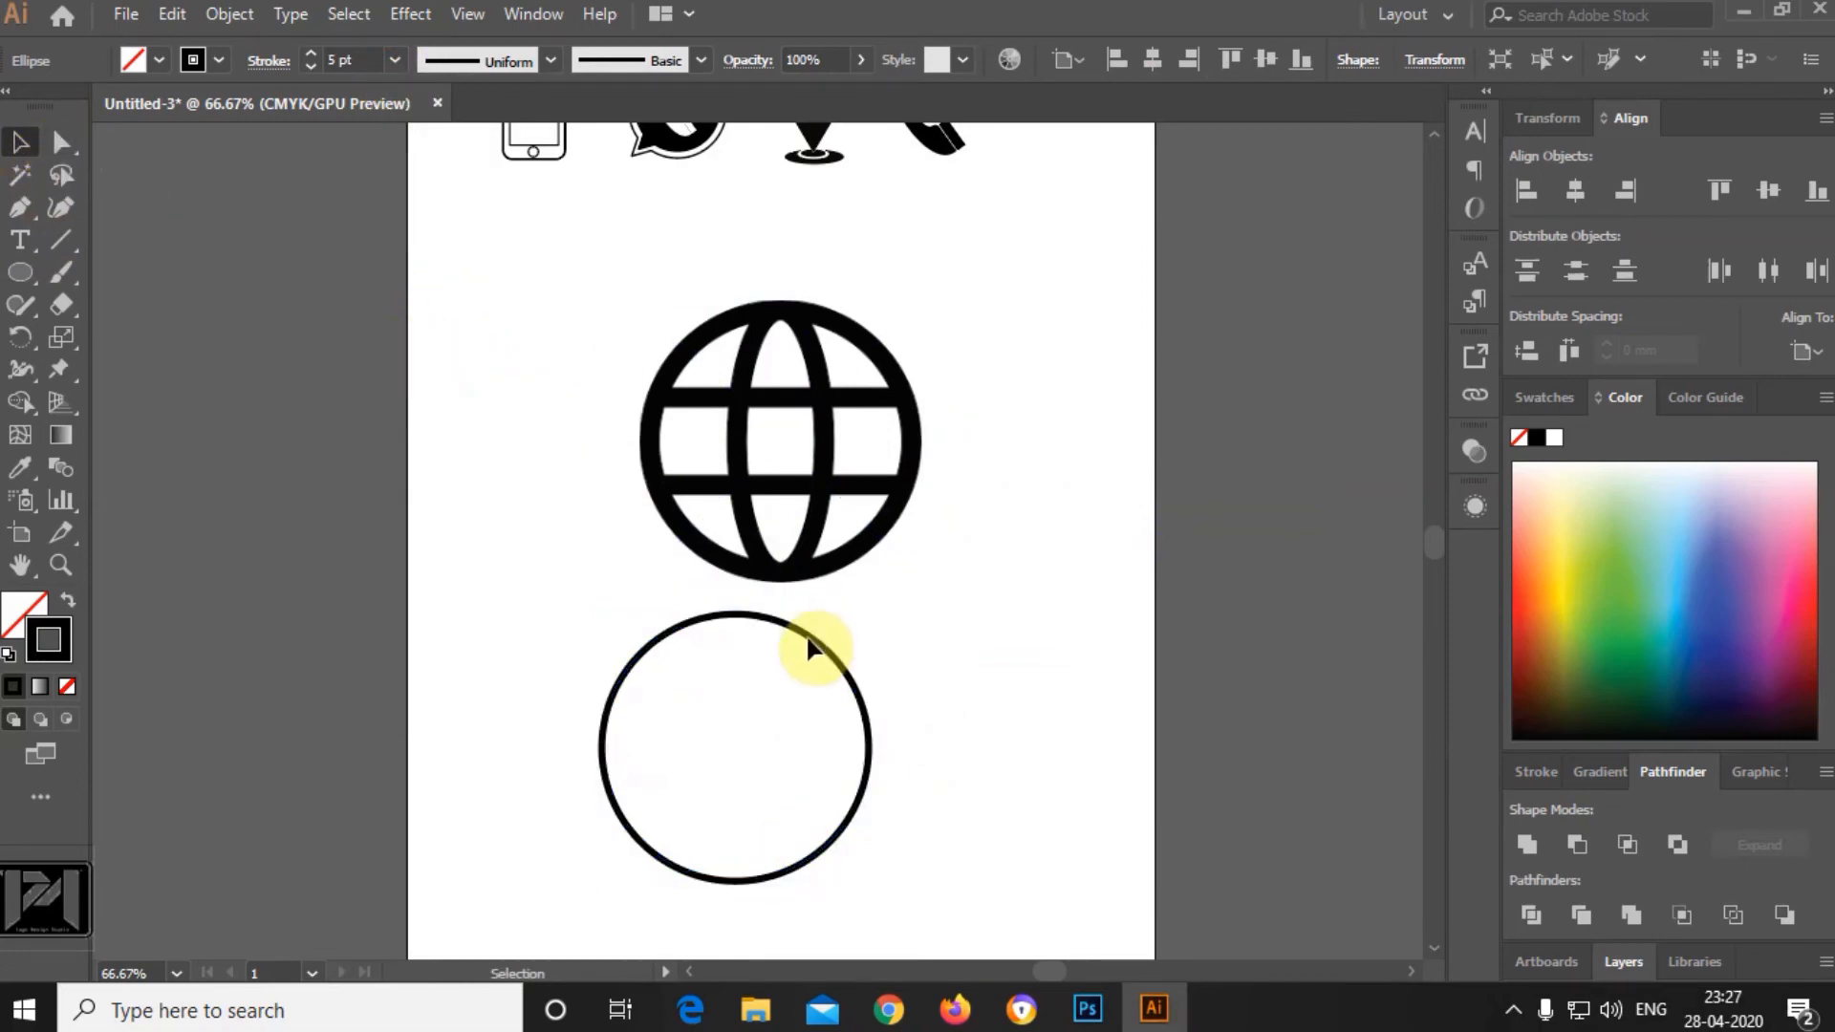
left_click(807, 648)
Draw a tall, narrow ellipse outline and center it inside the circle.
left_click(21, 279)
left_click_drag(947, 554, 1013, 780)
left_click(61, 151)
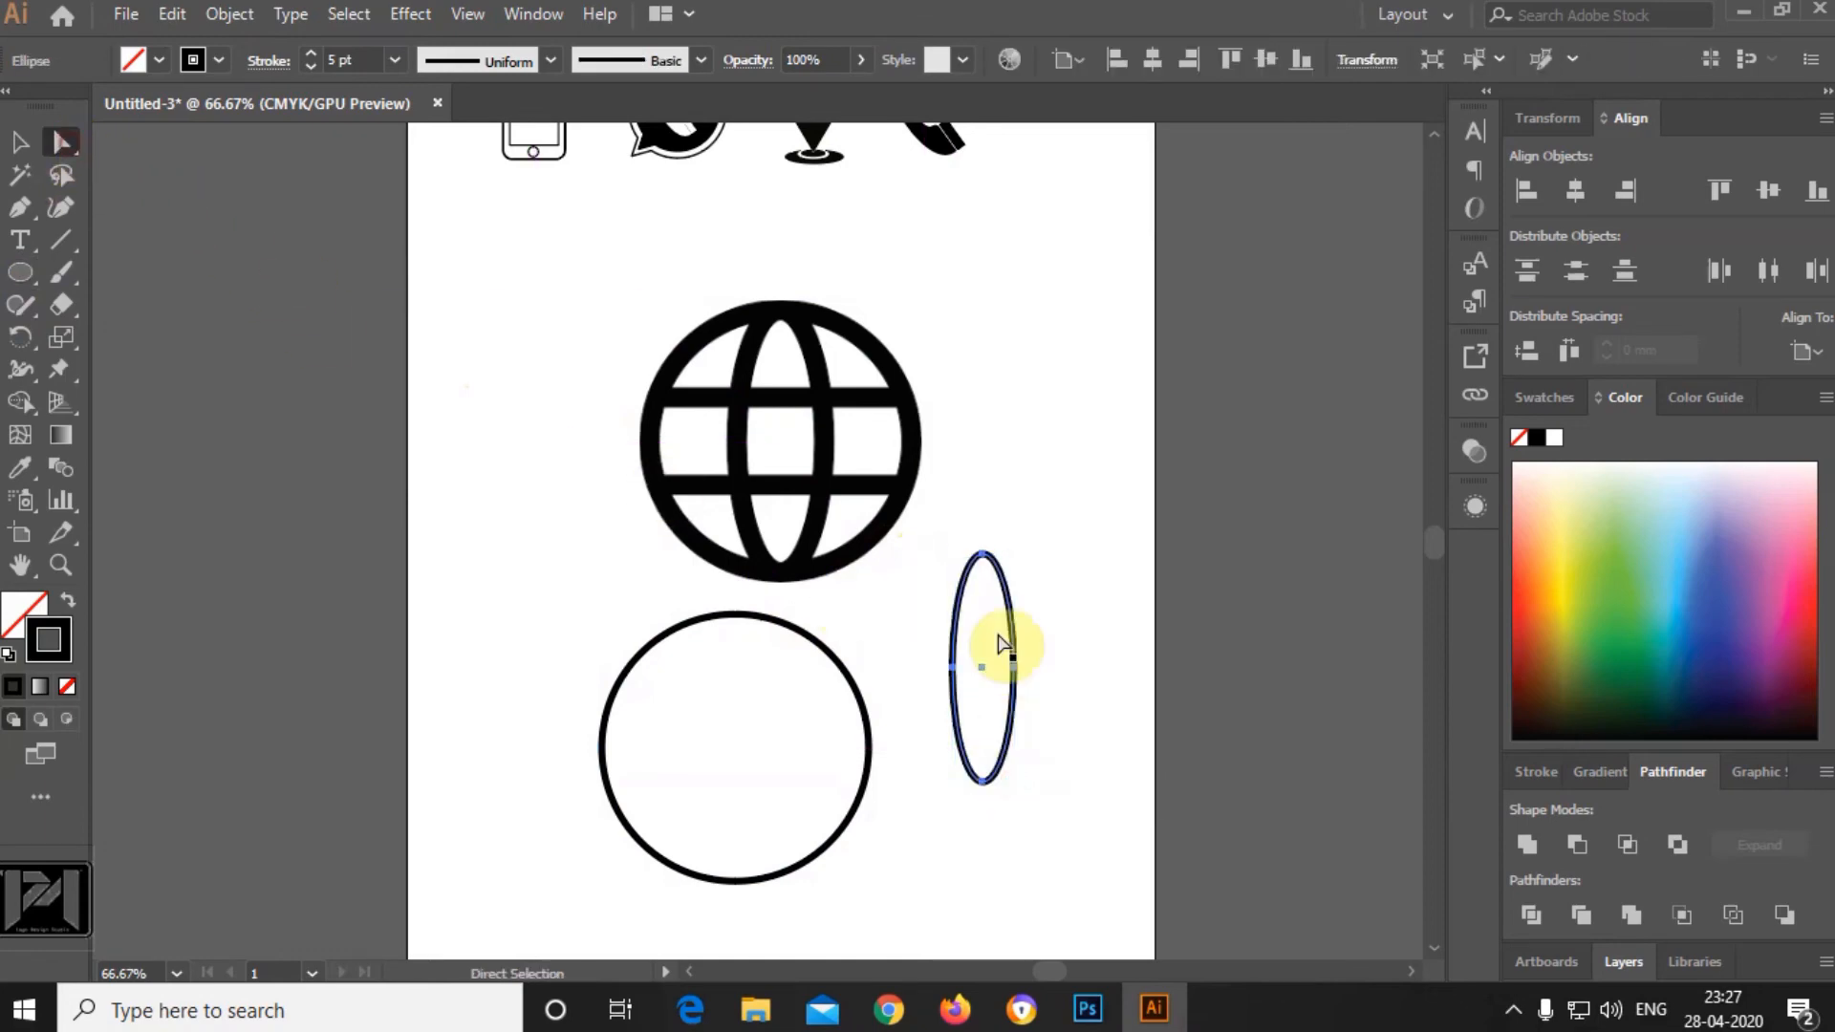
left_click_drag(1019, 702, 765, 767)
Enlarge the narrow ellipse from its center so its ends meet the circle's top and bottom.
left_click(23, 143)
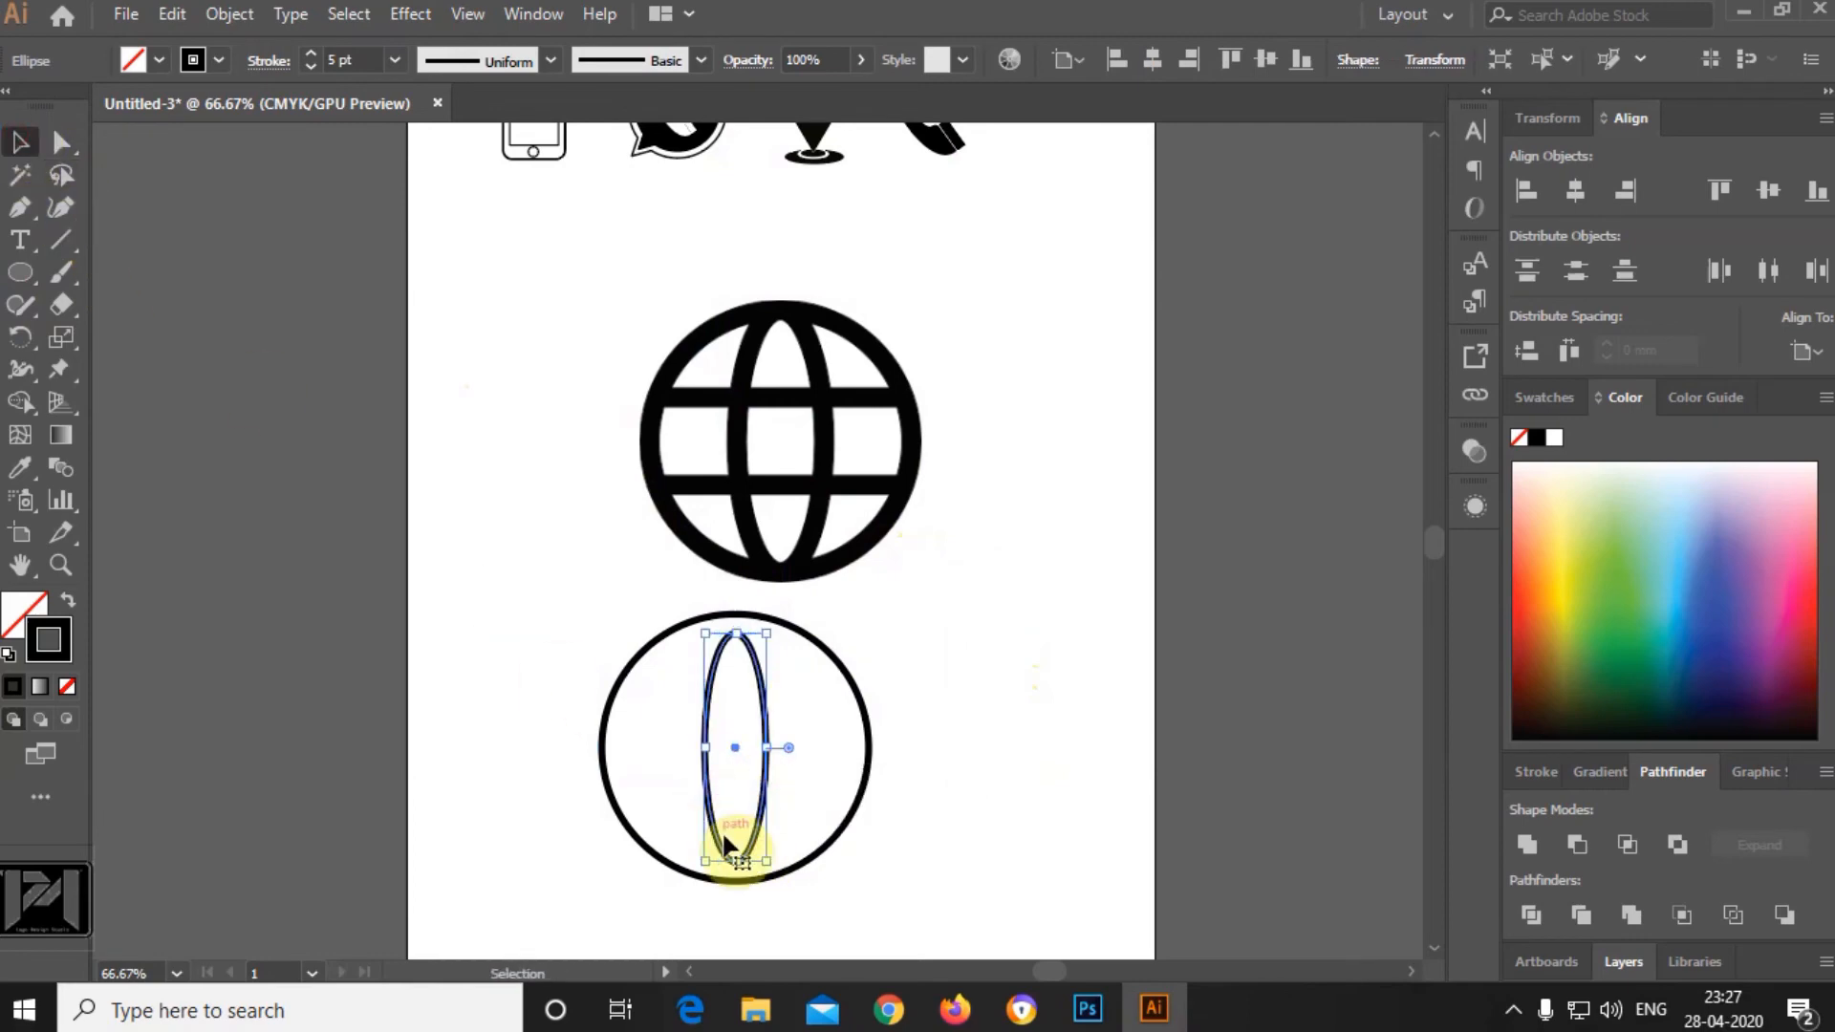
left_click_drag(766, 855, 773, 869)
left_click(991, 822)
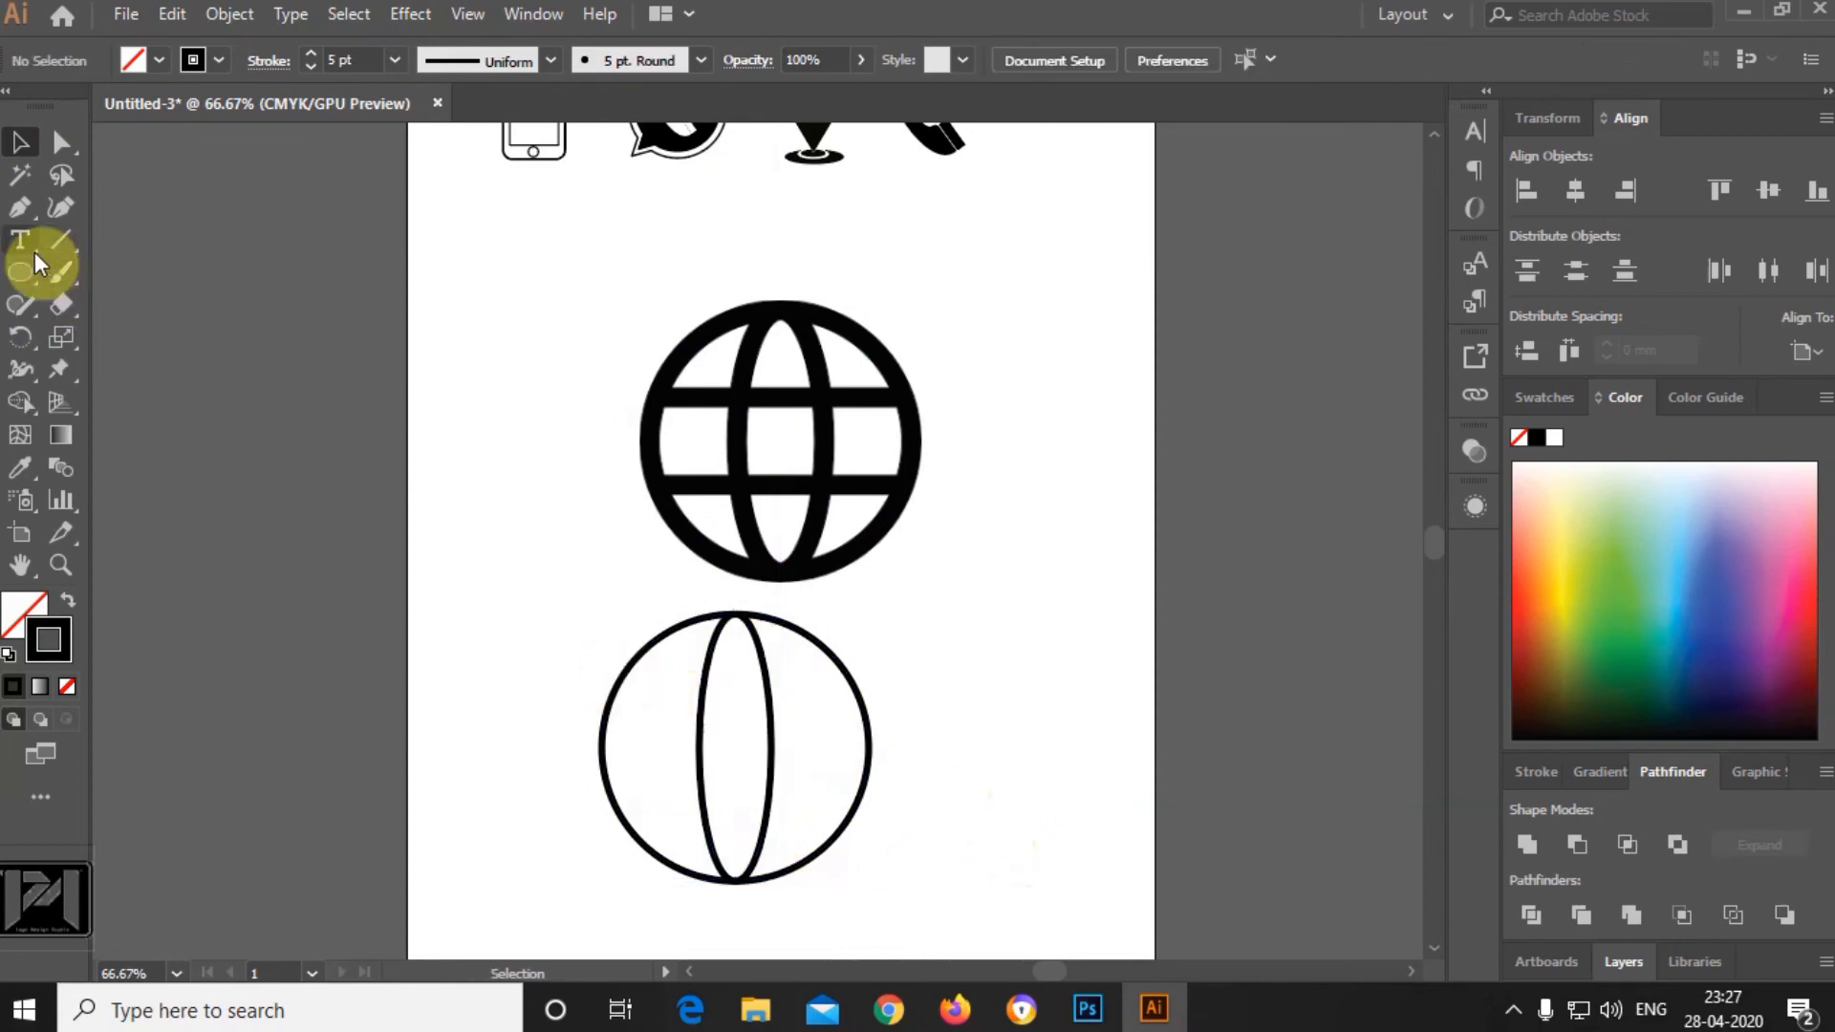
Draw a flat horizontal ellipse across the upper part of the circle.
left_click(37, 276)
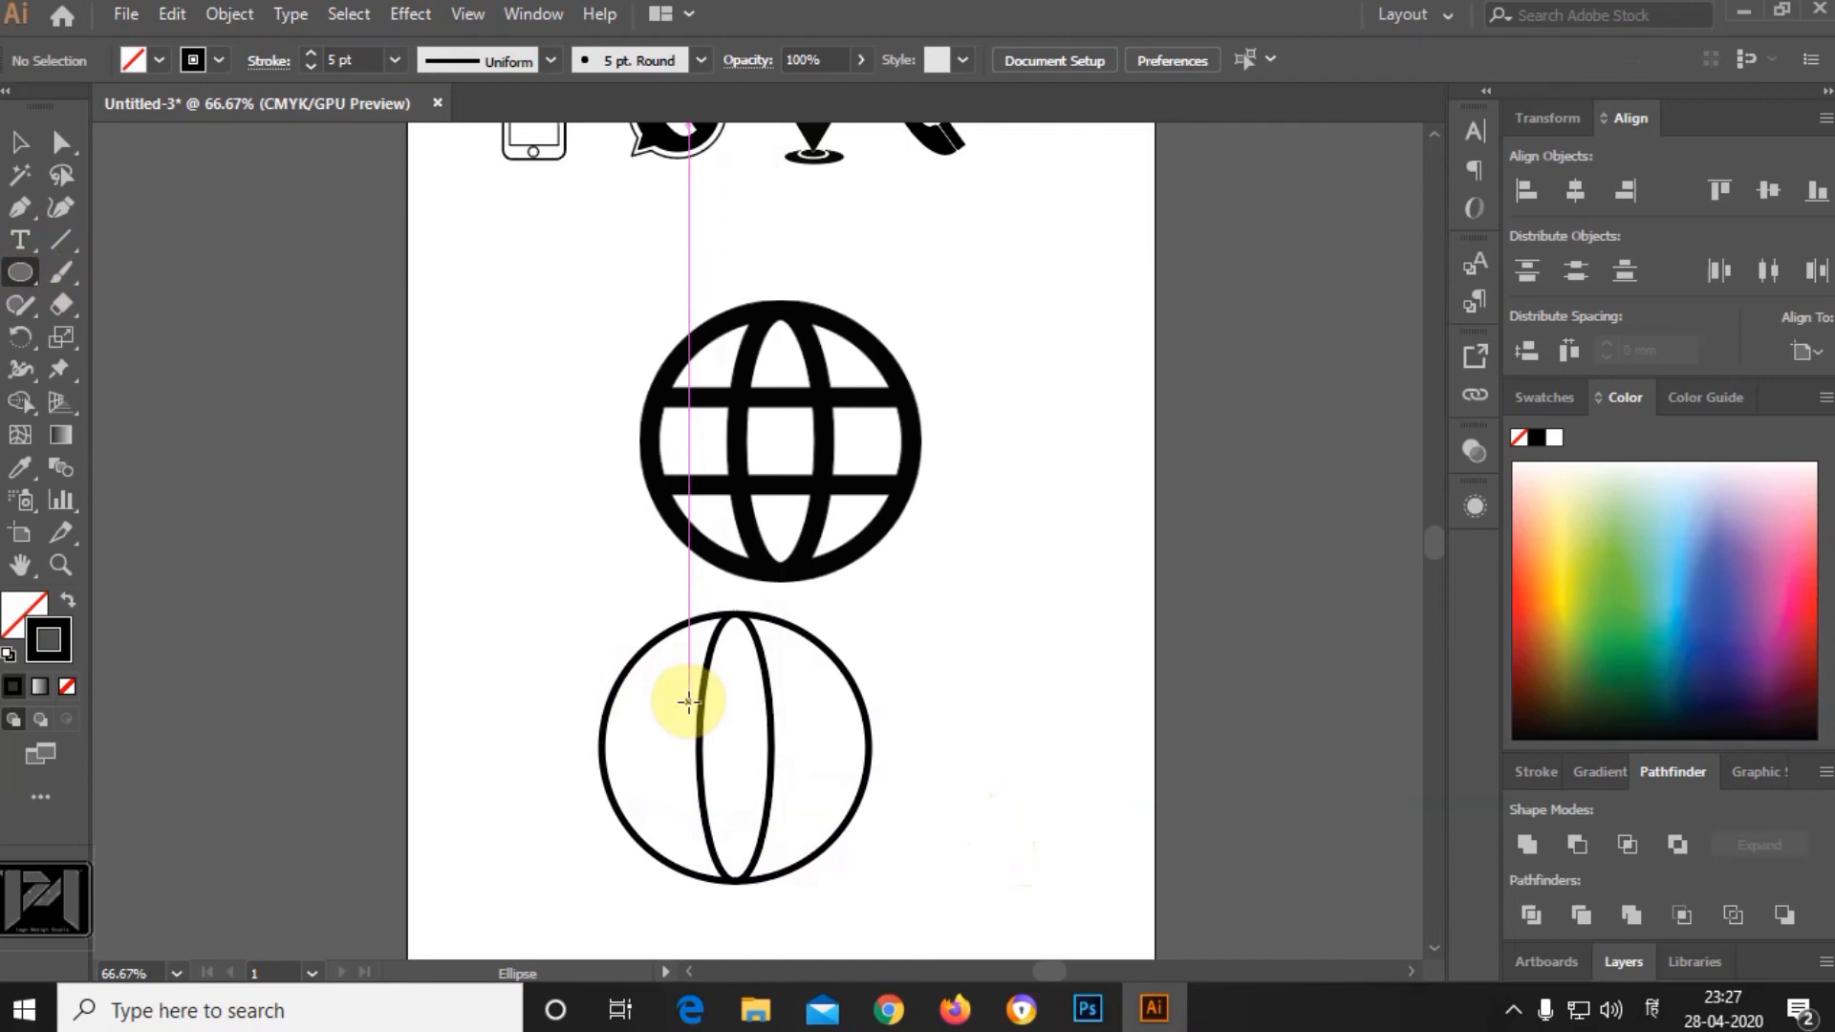
mouse_move(688, 704)
left_mouse_down()
mouse_move(809, 727)
mouse_move(826, 701)
left_mouse_up()
left_click(62, 141)
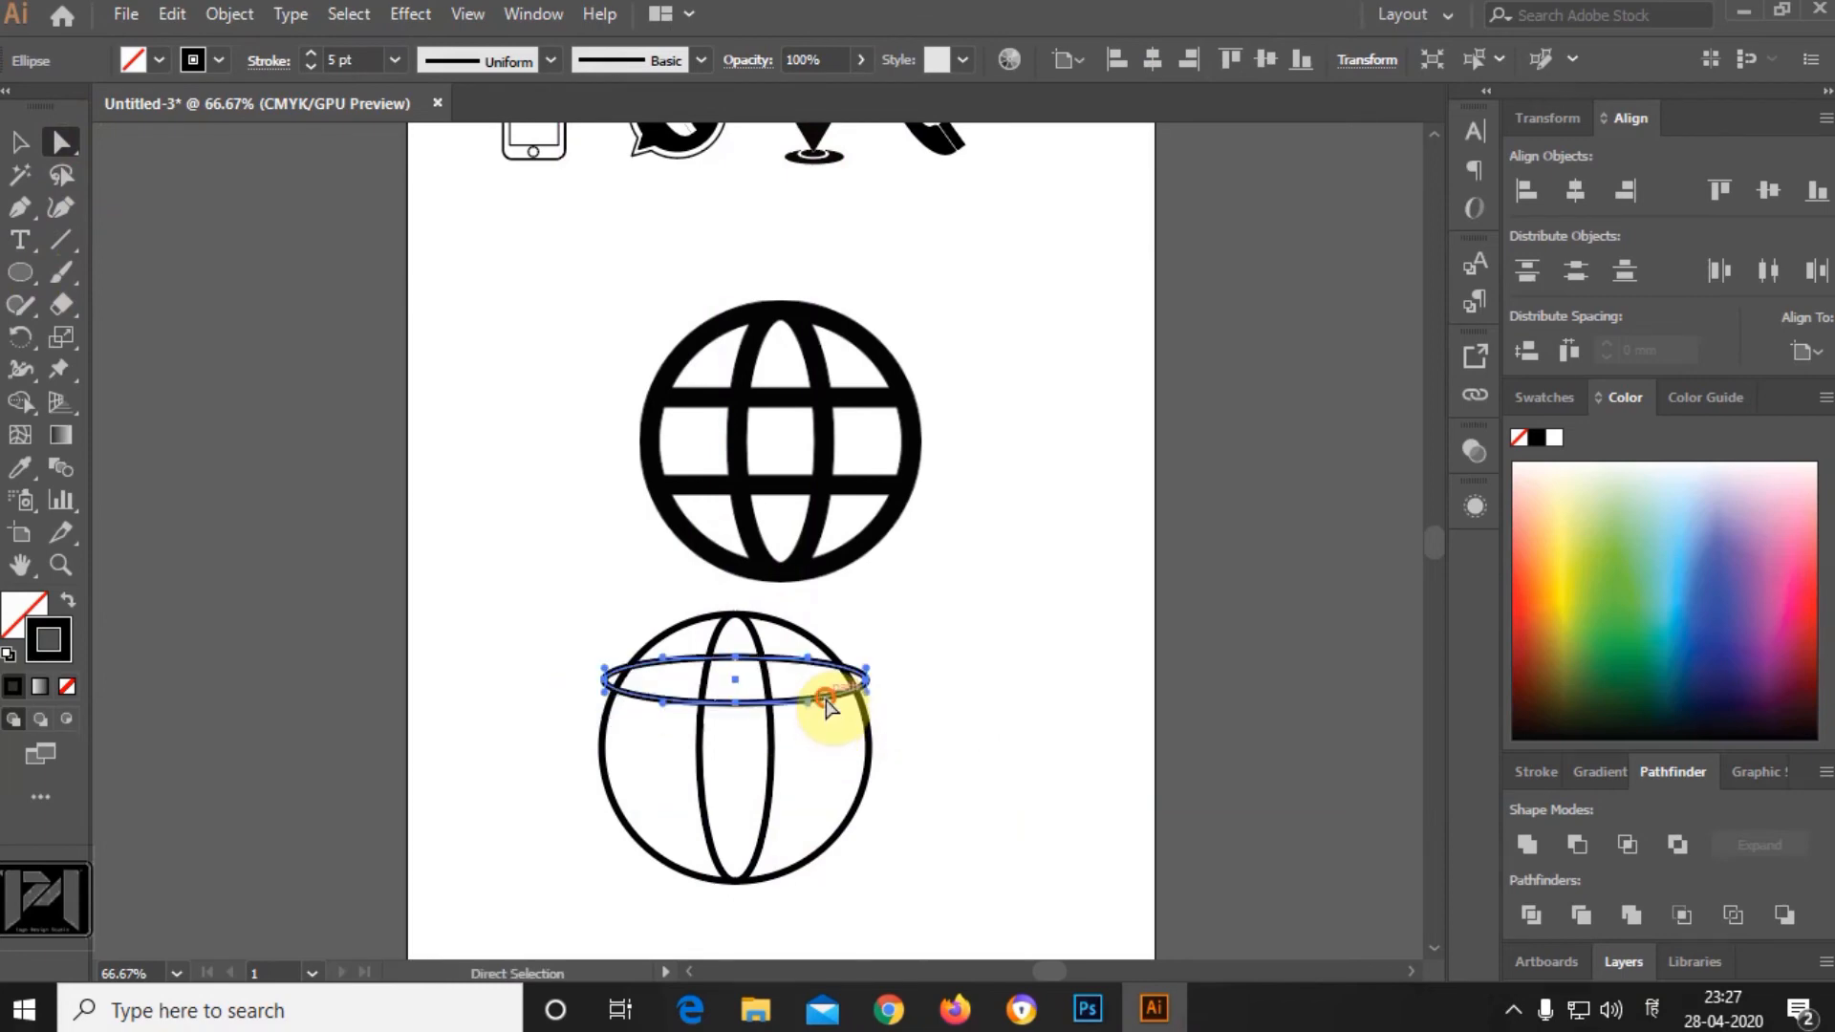
left_click(20, 141)
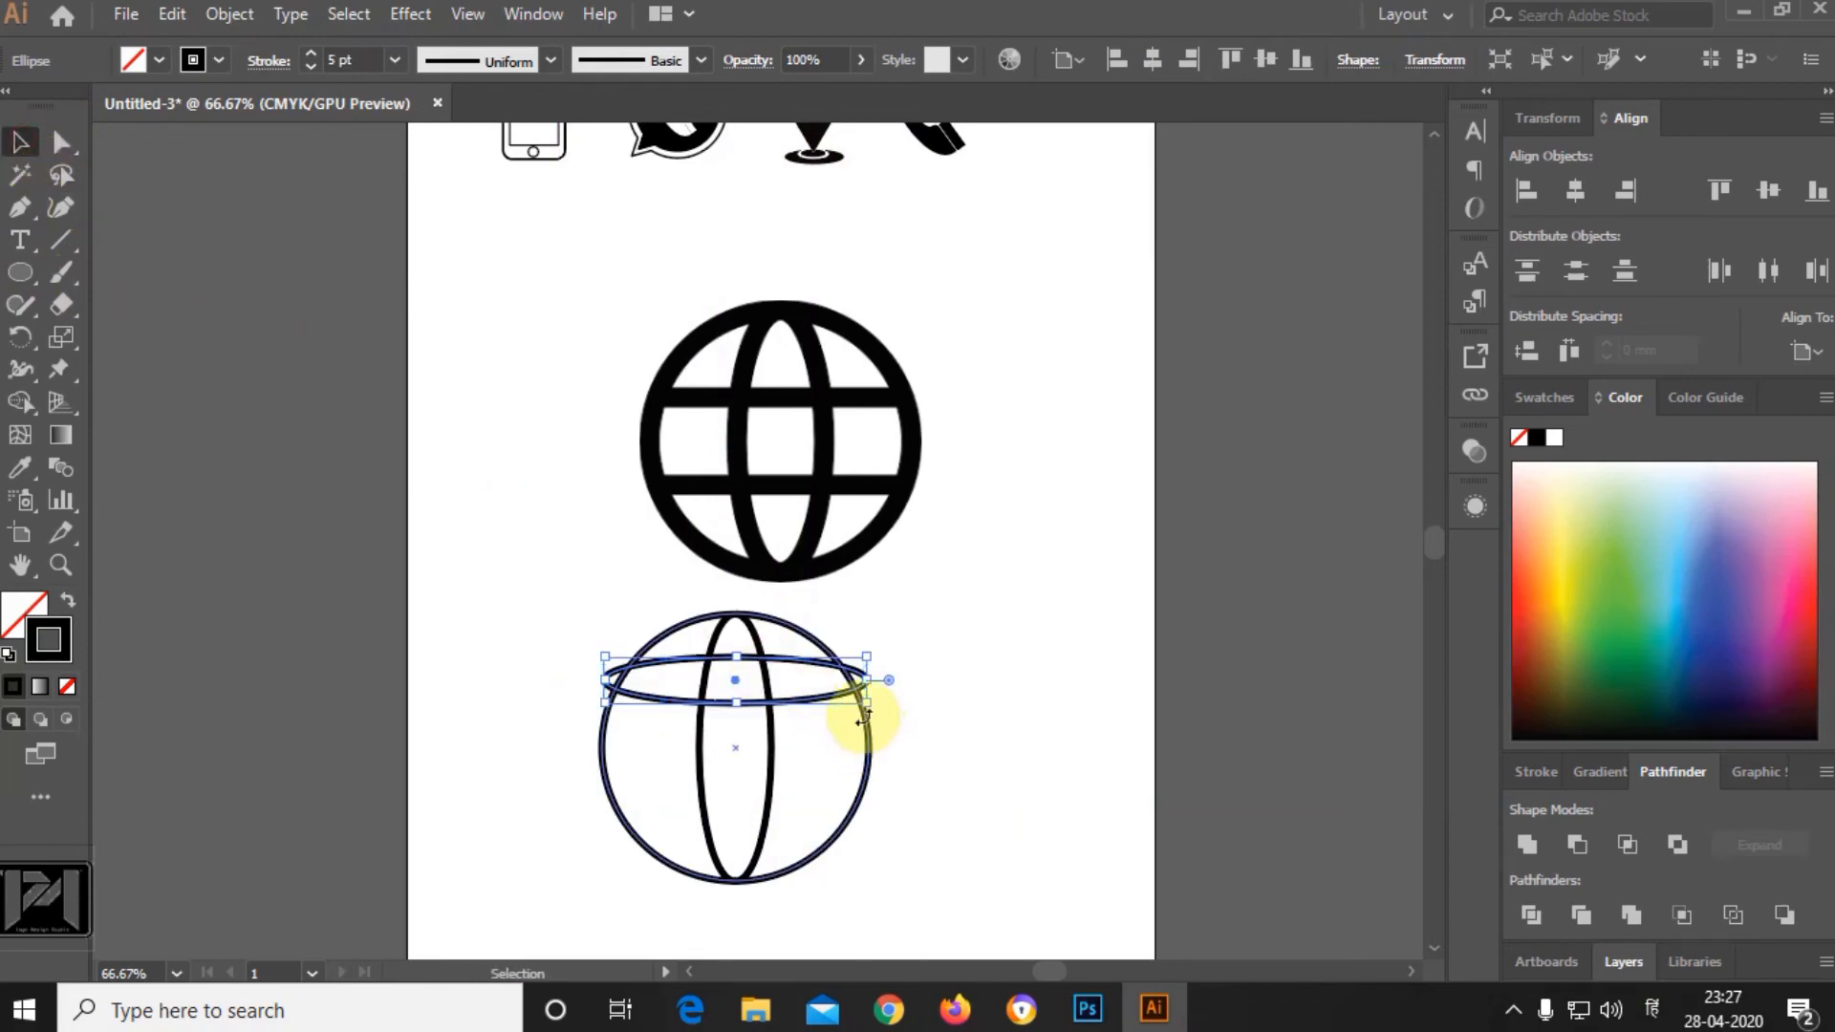
Resize the horizontal ellipse so both of its ends meet the circle's outline.
left_click_drag(867, 703, 841, 701)
left_click(933, 694)
scroll(812, 678, "up", 2)
left_click(808, 708)
left_click_drag(868, 715, 901, 727)
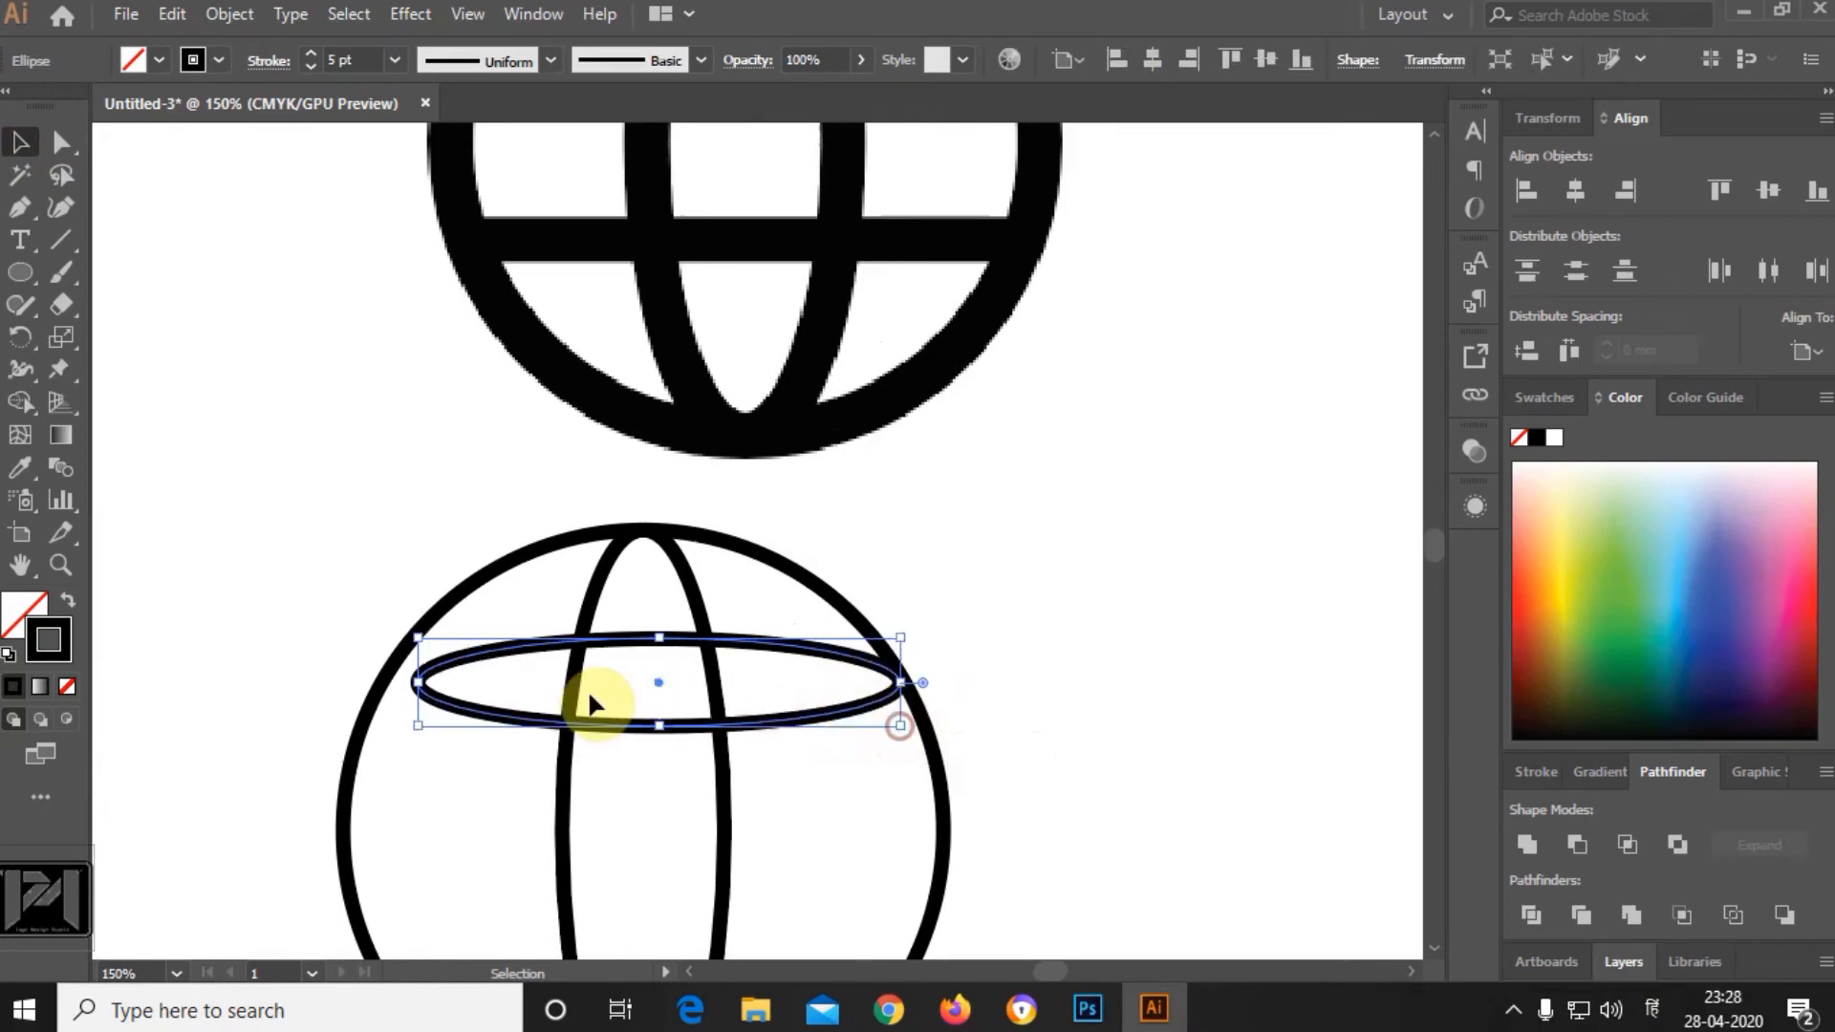
left_click_drag(420, 724, 386, 725)
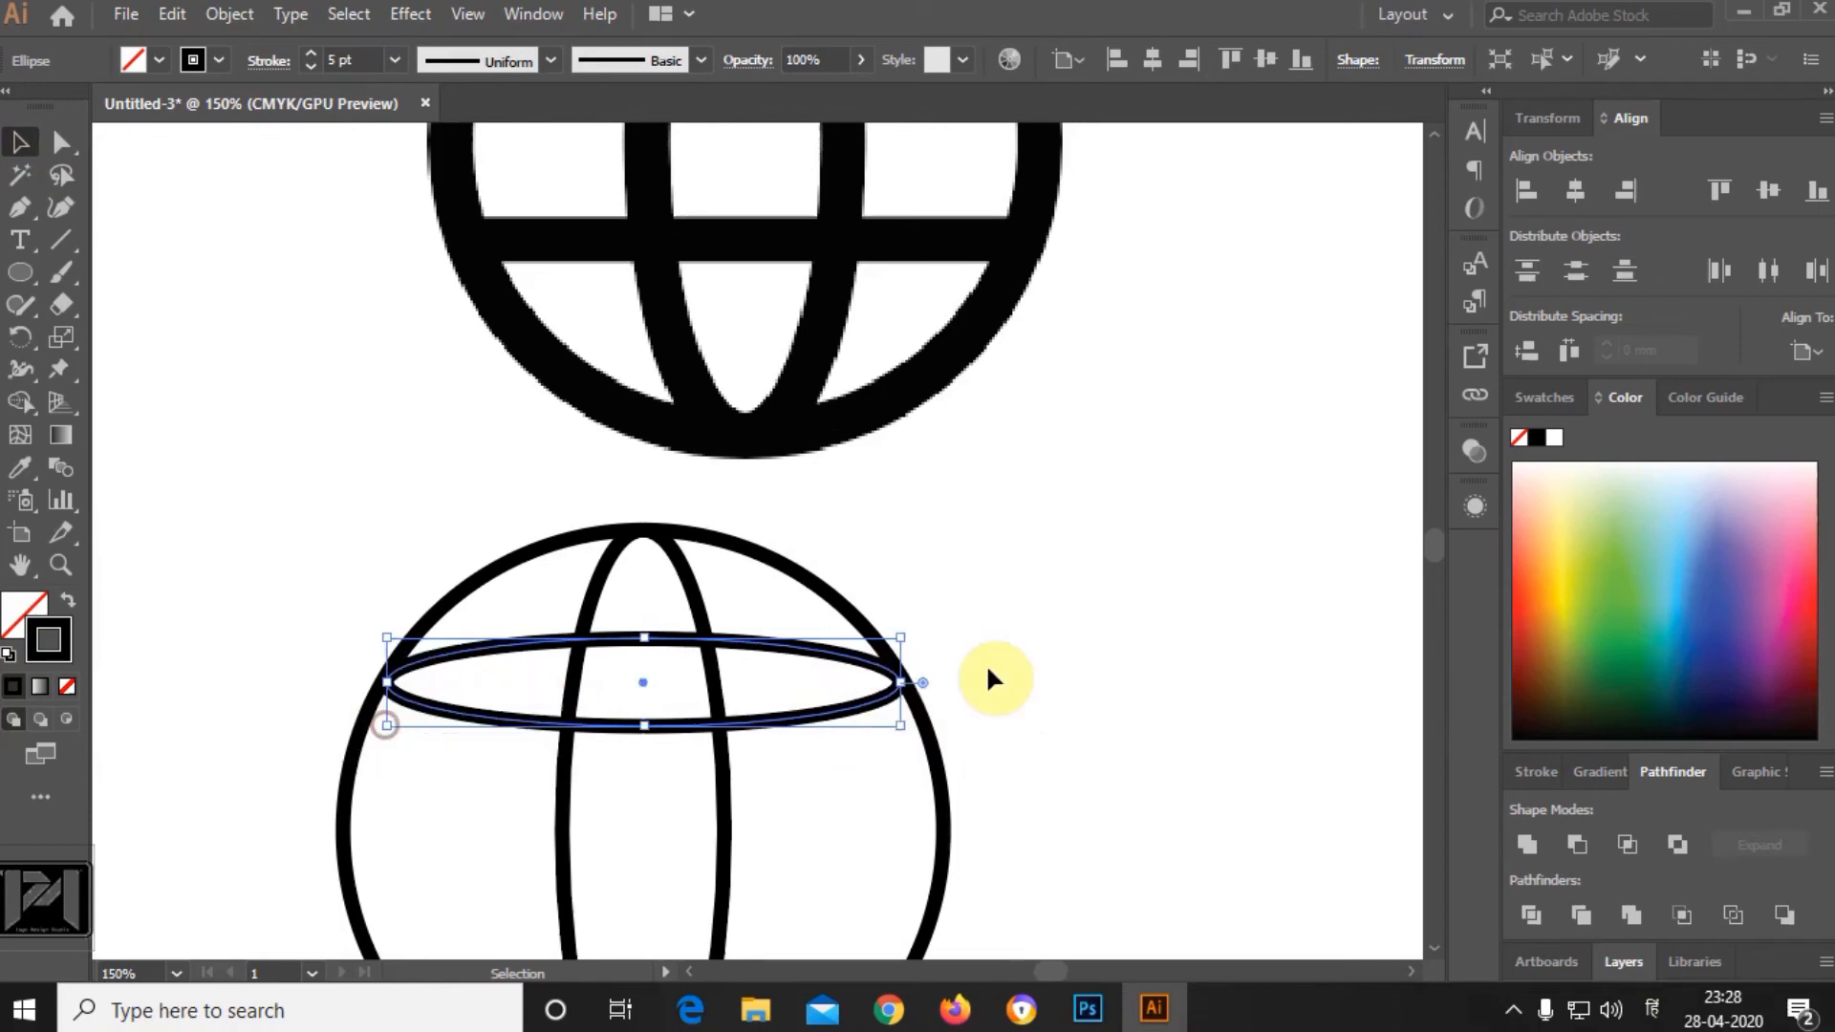
left_click(1036, 678)
Duplicate the horizontal ellipse down to the circle's middle and widen the copy on both sides toward the outline.
scroll(656, 533, "down", 3)
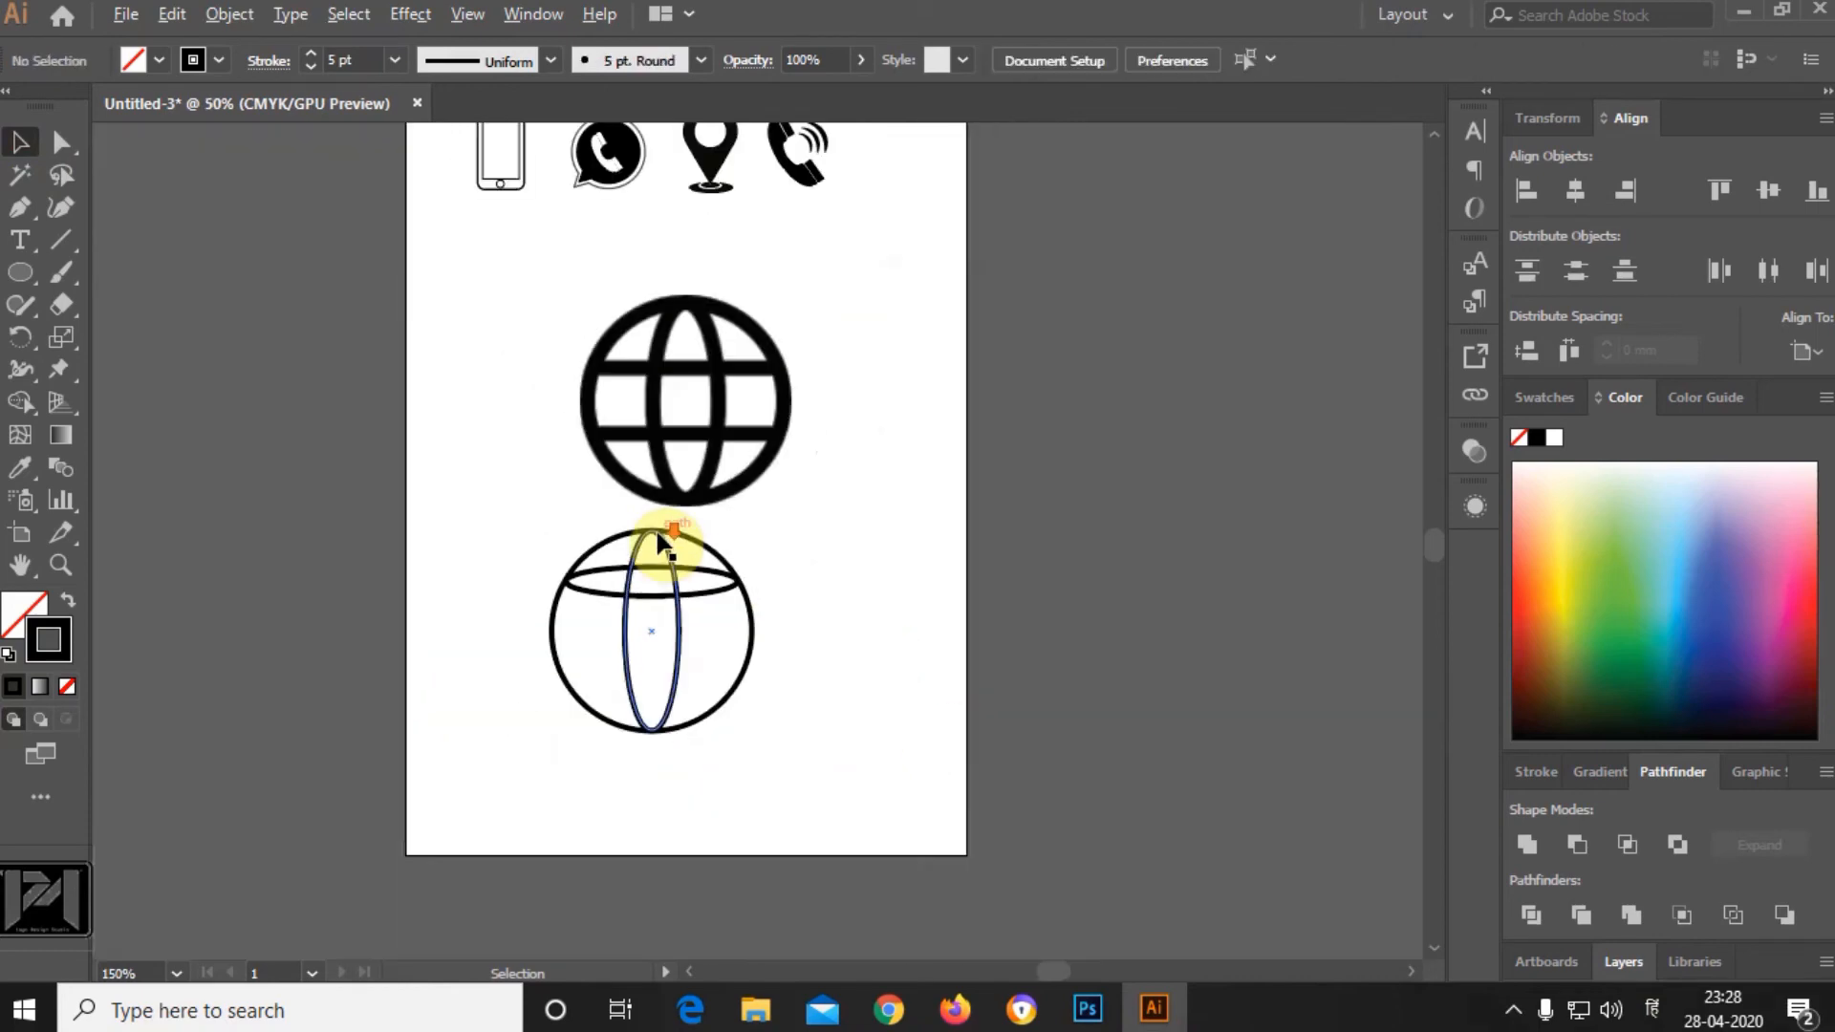
scroll(666, 543, "up", 2)
left_click(674, 614)
left_click_drag(673, 616, 675, 712)
left_click_drag(815, 711, 858, 737)
left_click_drag(468, 717, 438, 717)
Delete the top anchor point of each of the three horizontal ellipses, leaving only their lower arcs across the globe.
left_click(633, 569)
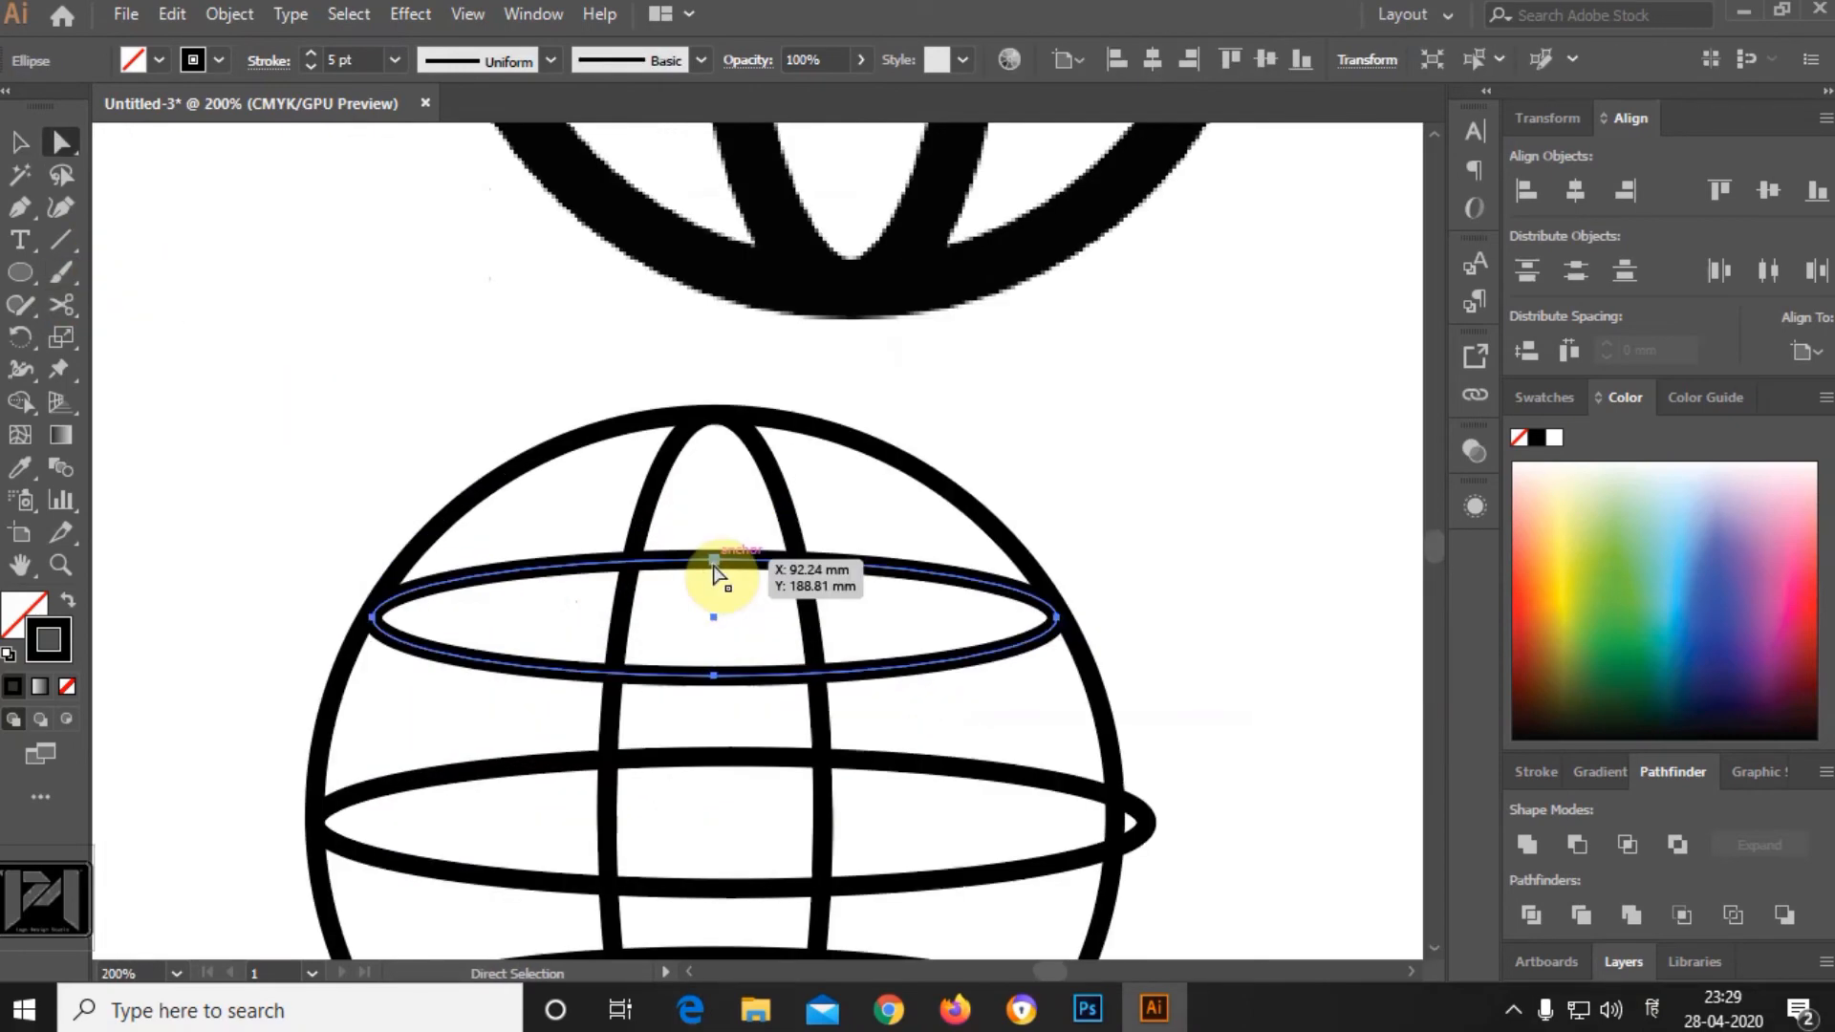
left_click(716, 562)
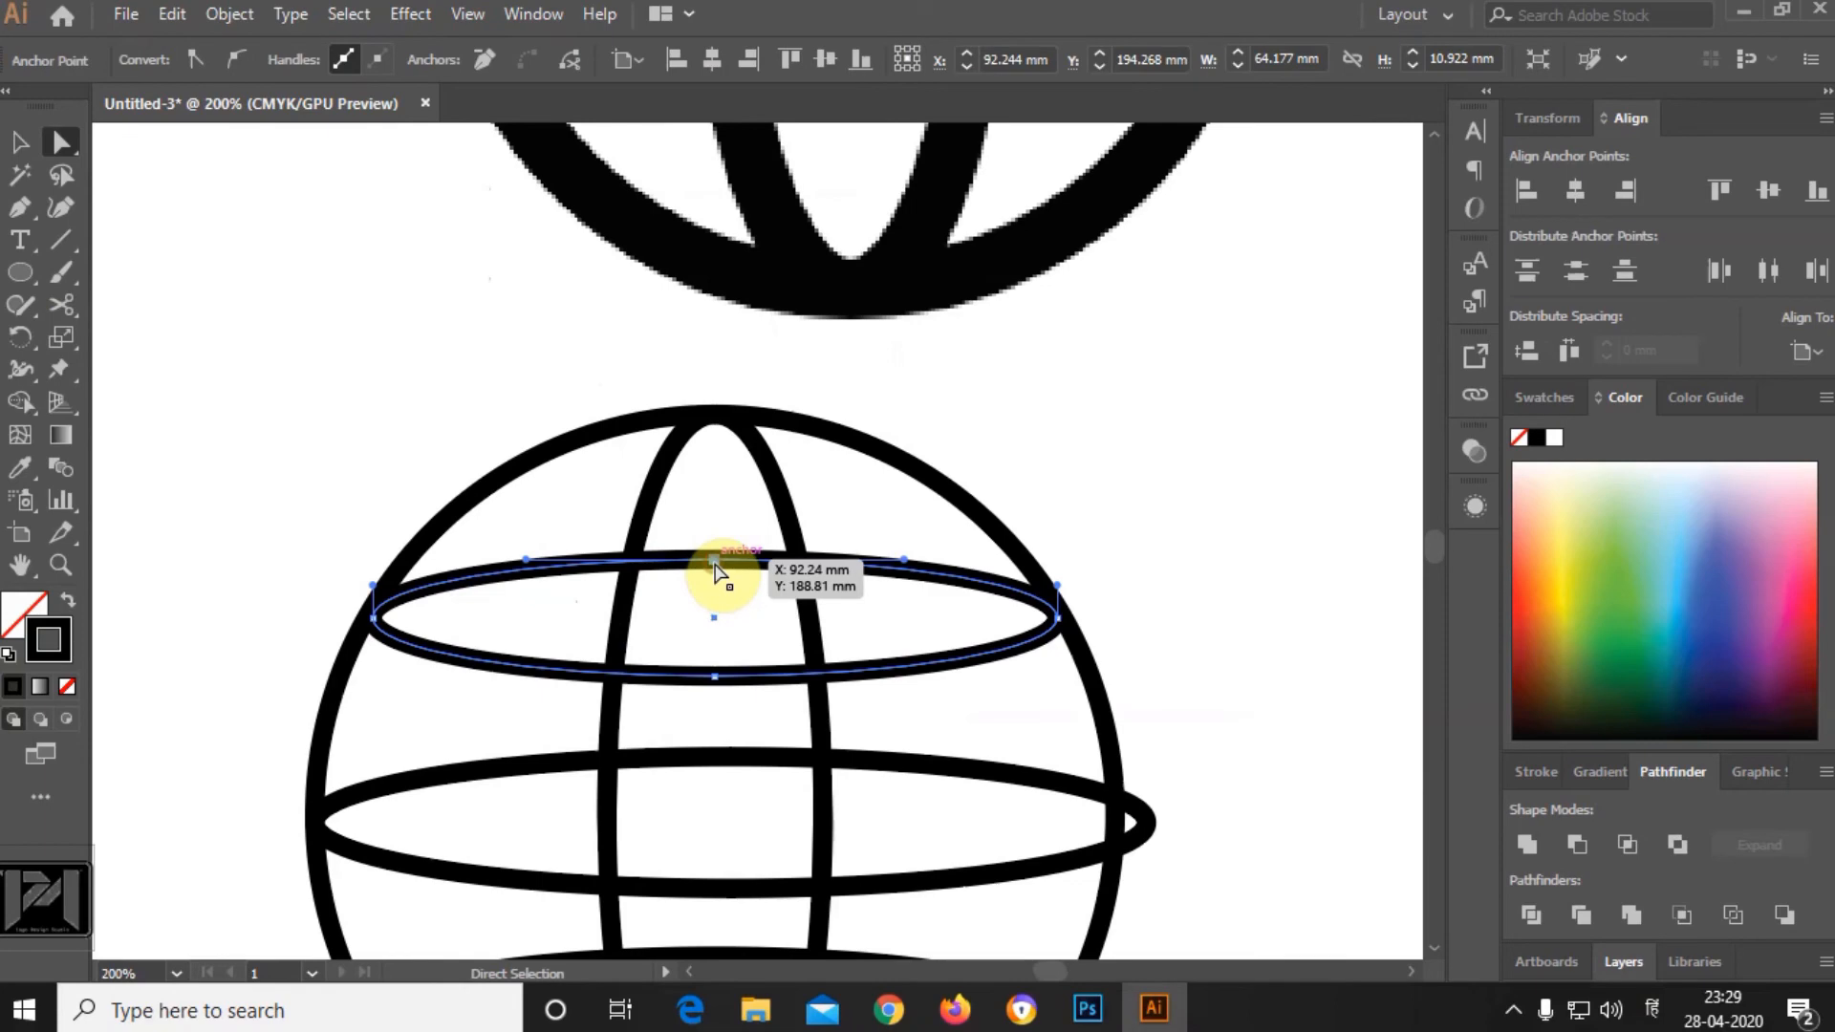
key("Delete")
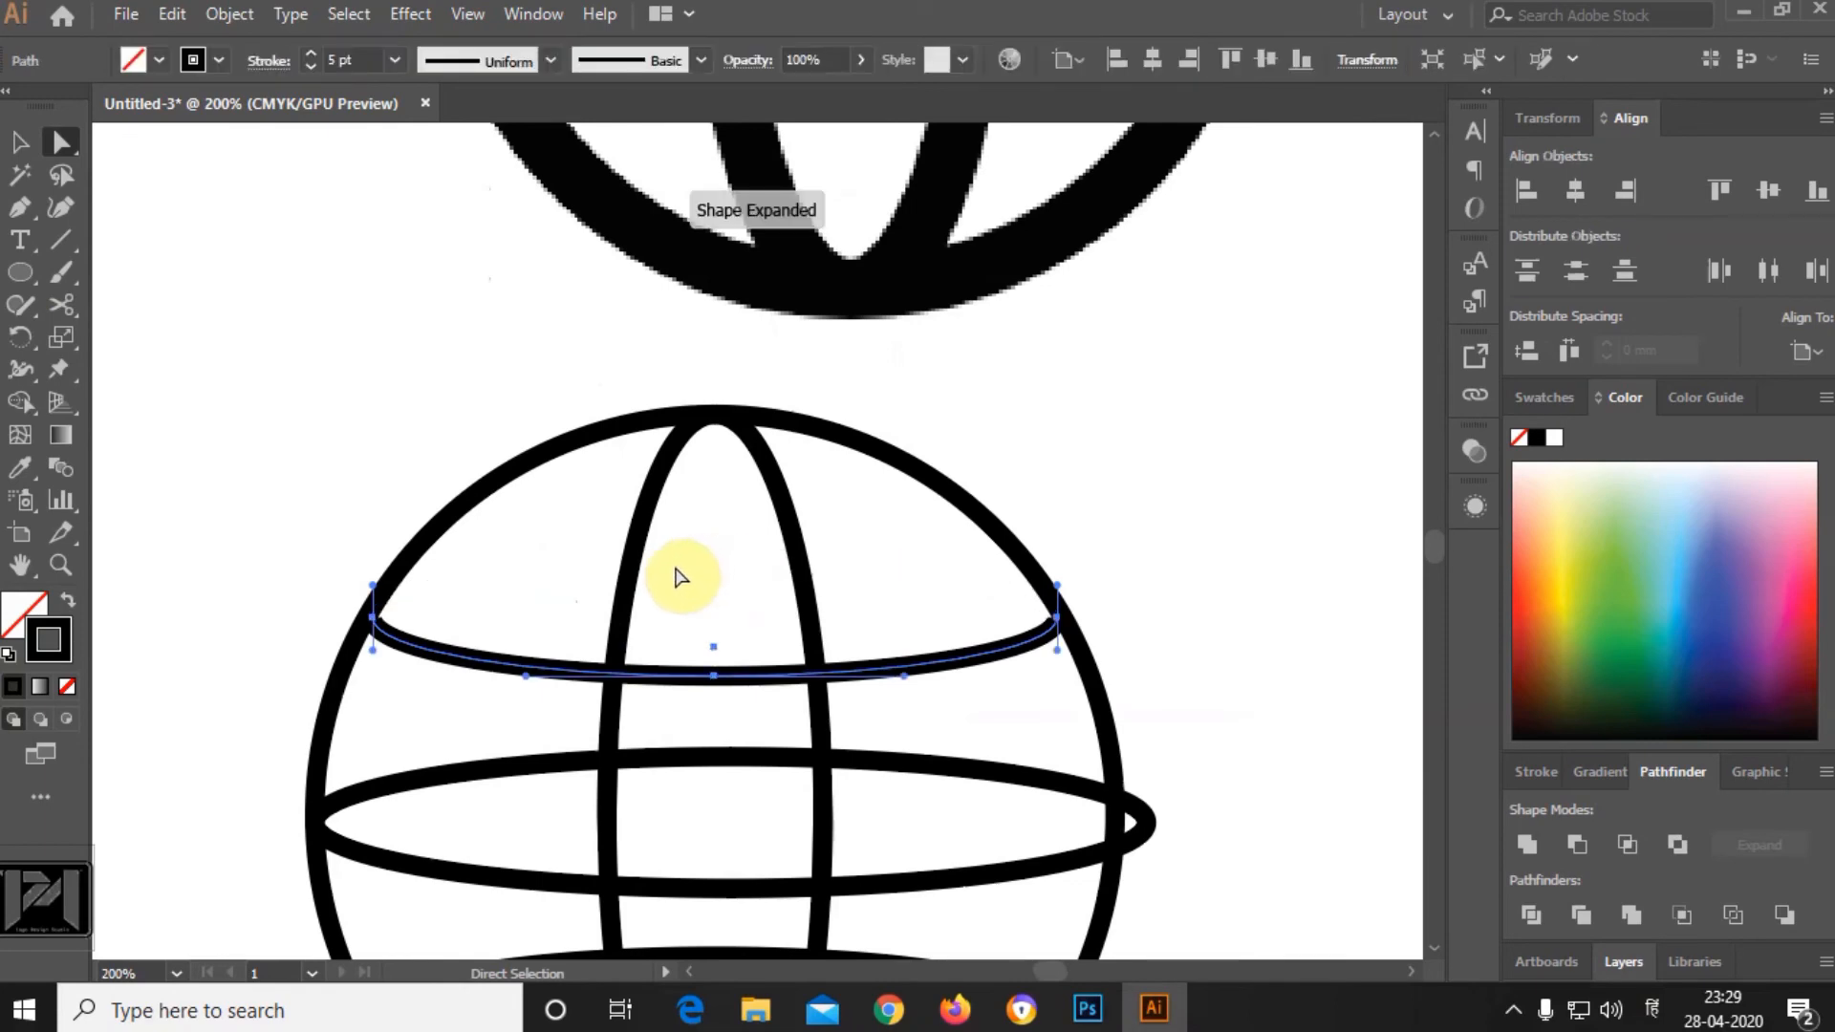
scroll(908, 583, "down", 2)
left_click(731, 627)
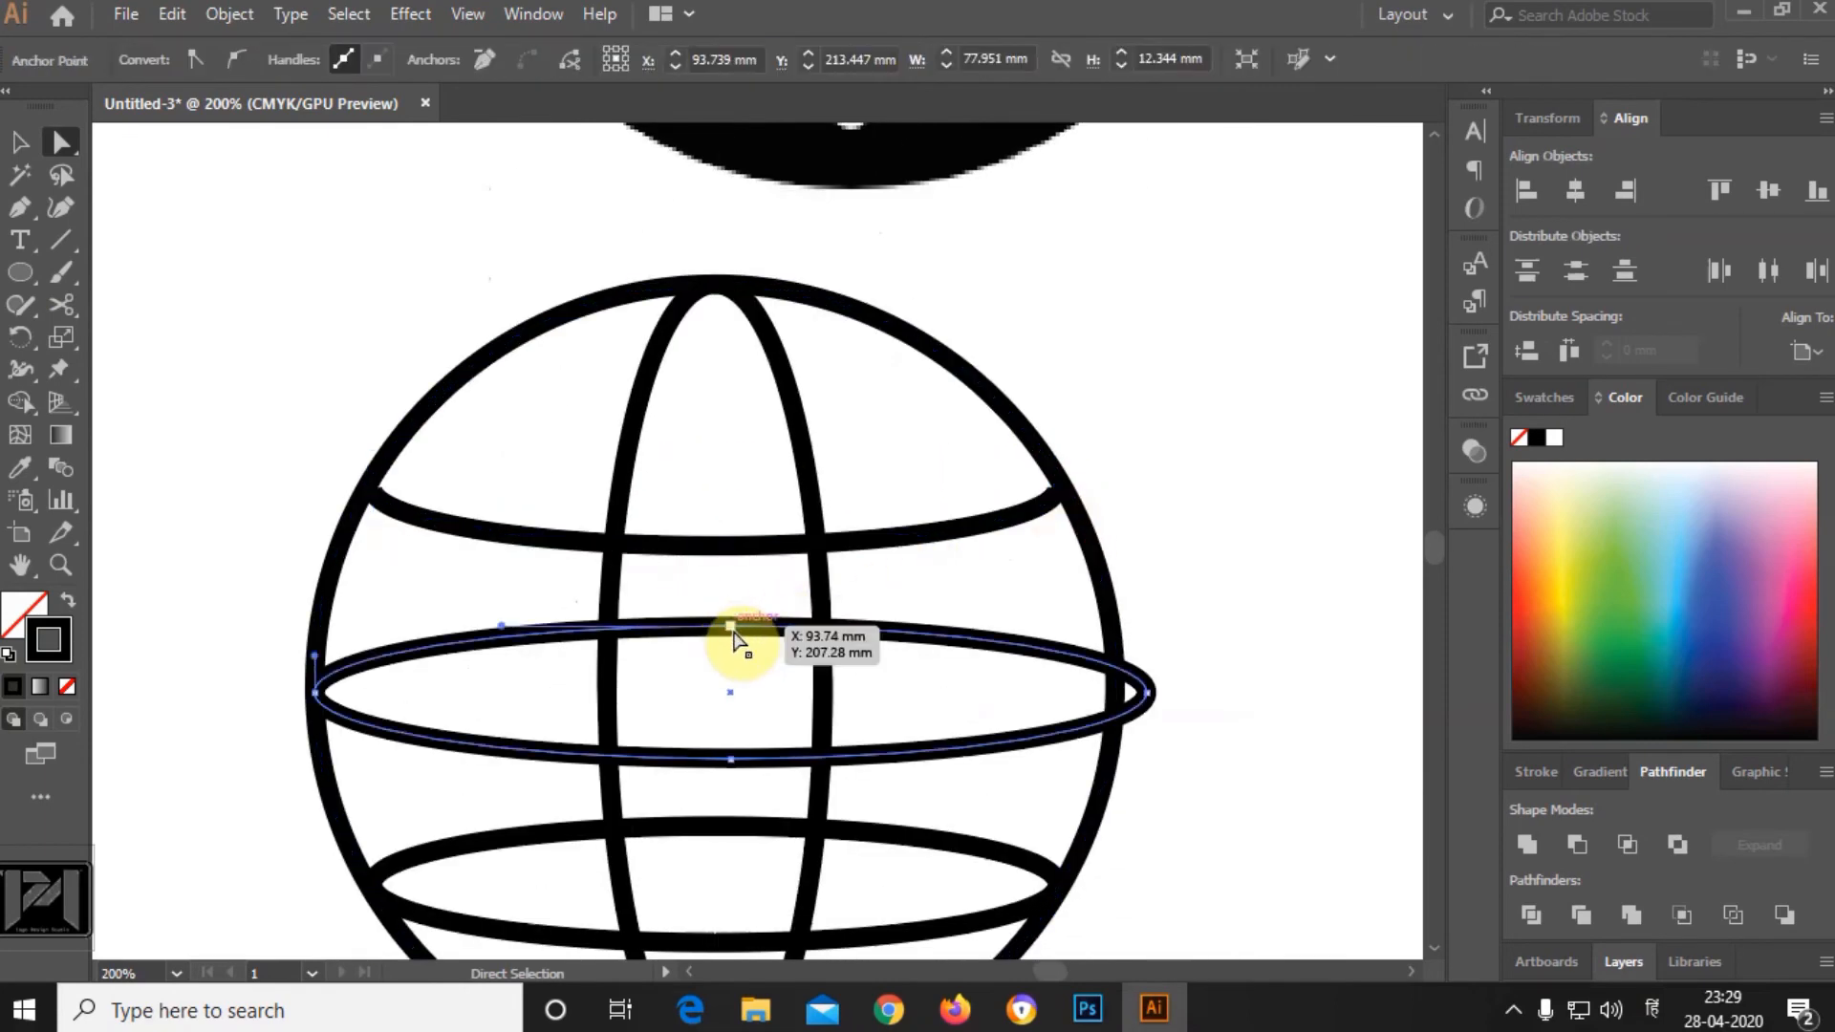
key("Delete")
scroll(737, 640, "down", 1)
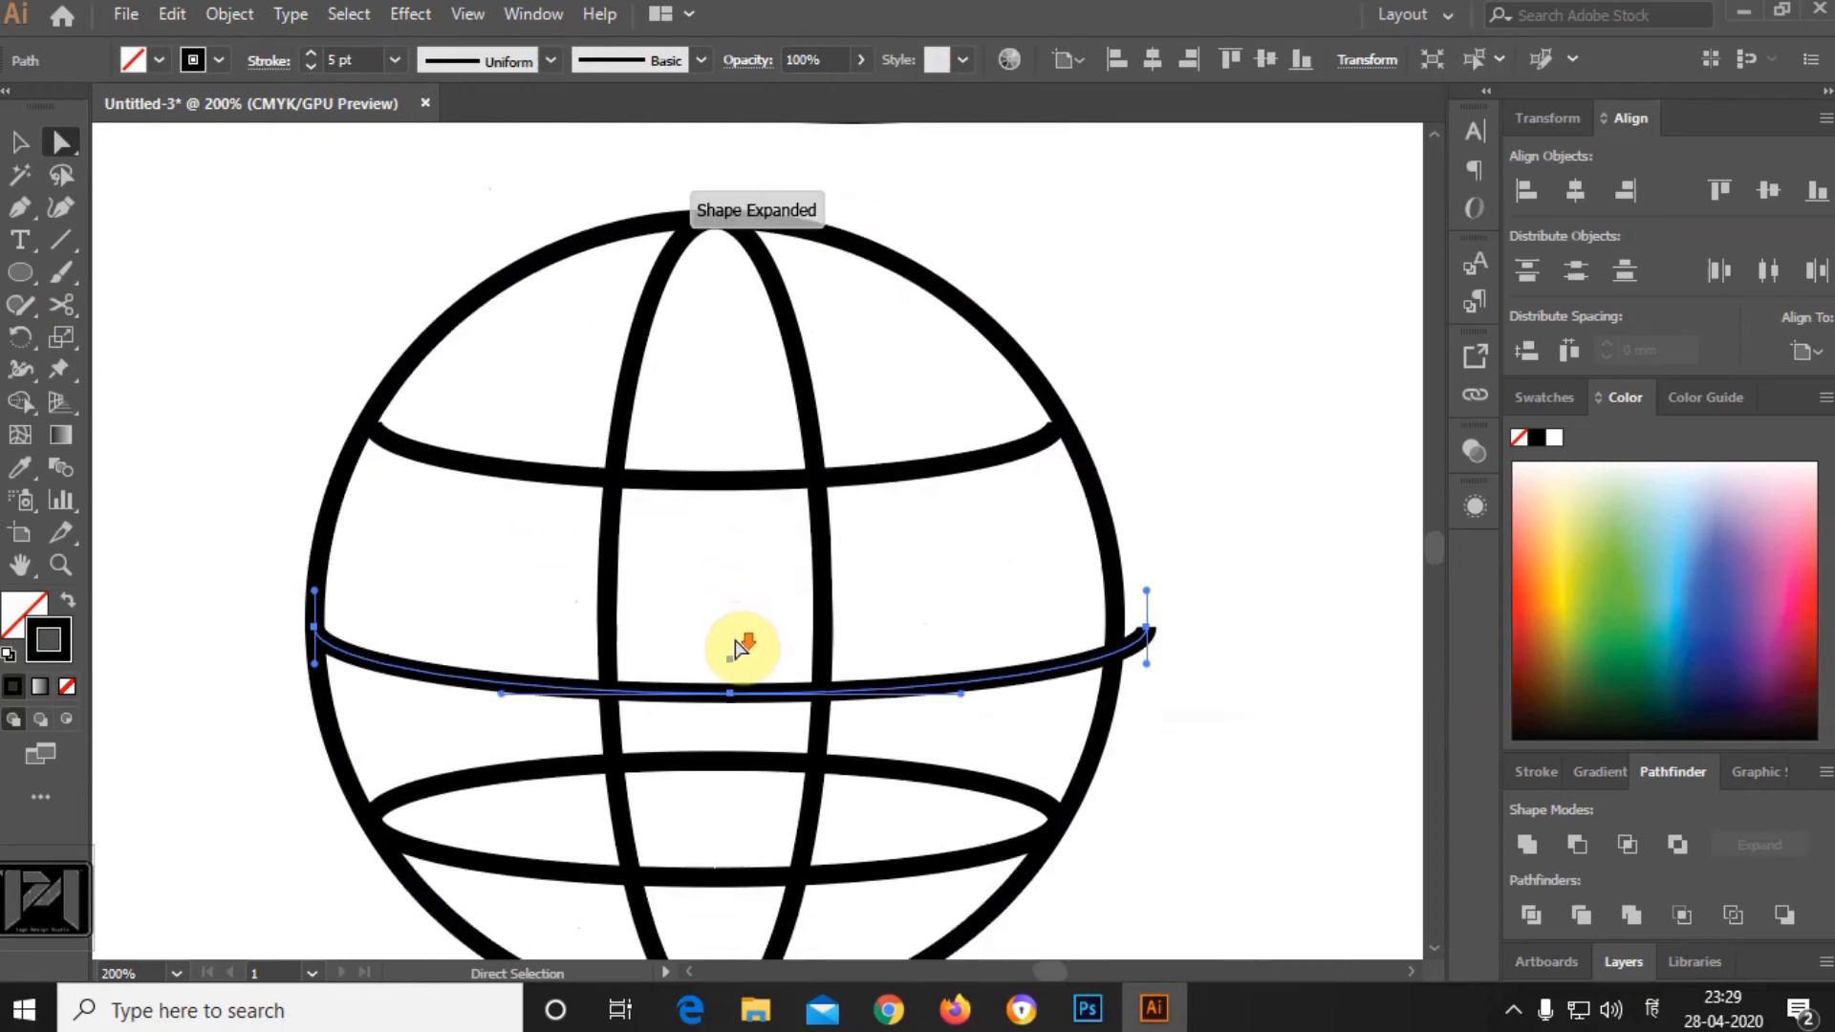
left_click(706, 765)
left_click(710, 762)
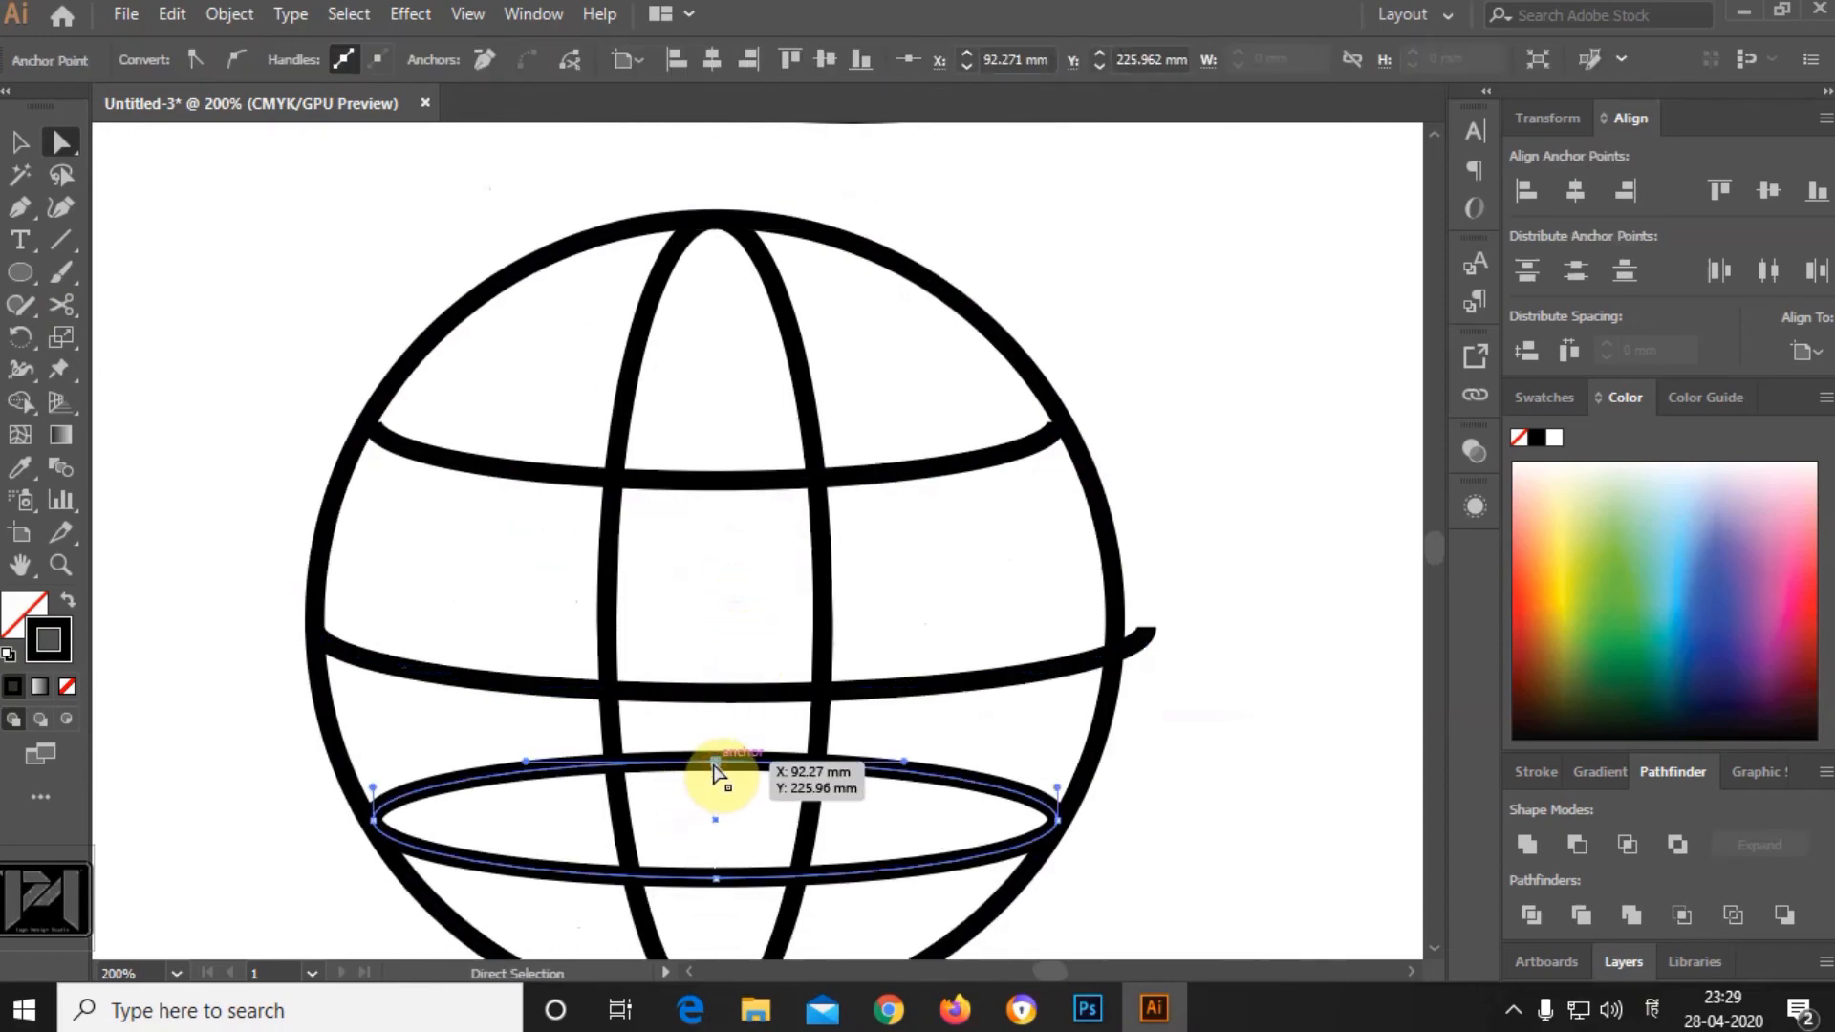
key("Delete")
Narrow the globe's middle arc so its overhanging end meets the circle's outline.
left_click(19, 142)
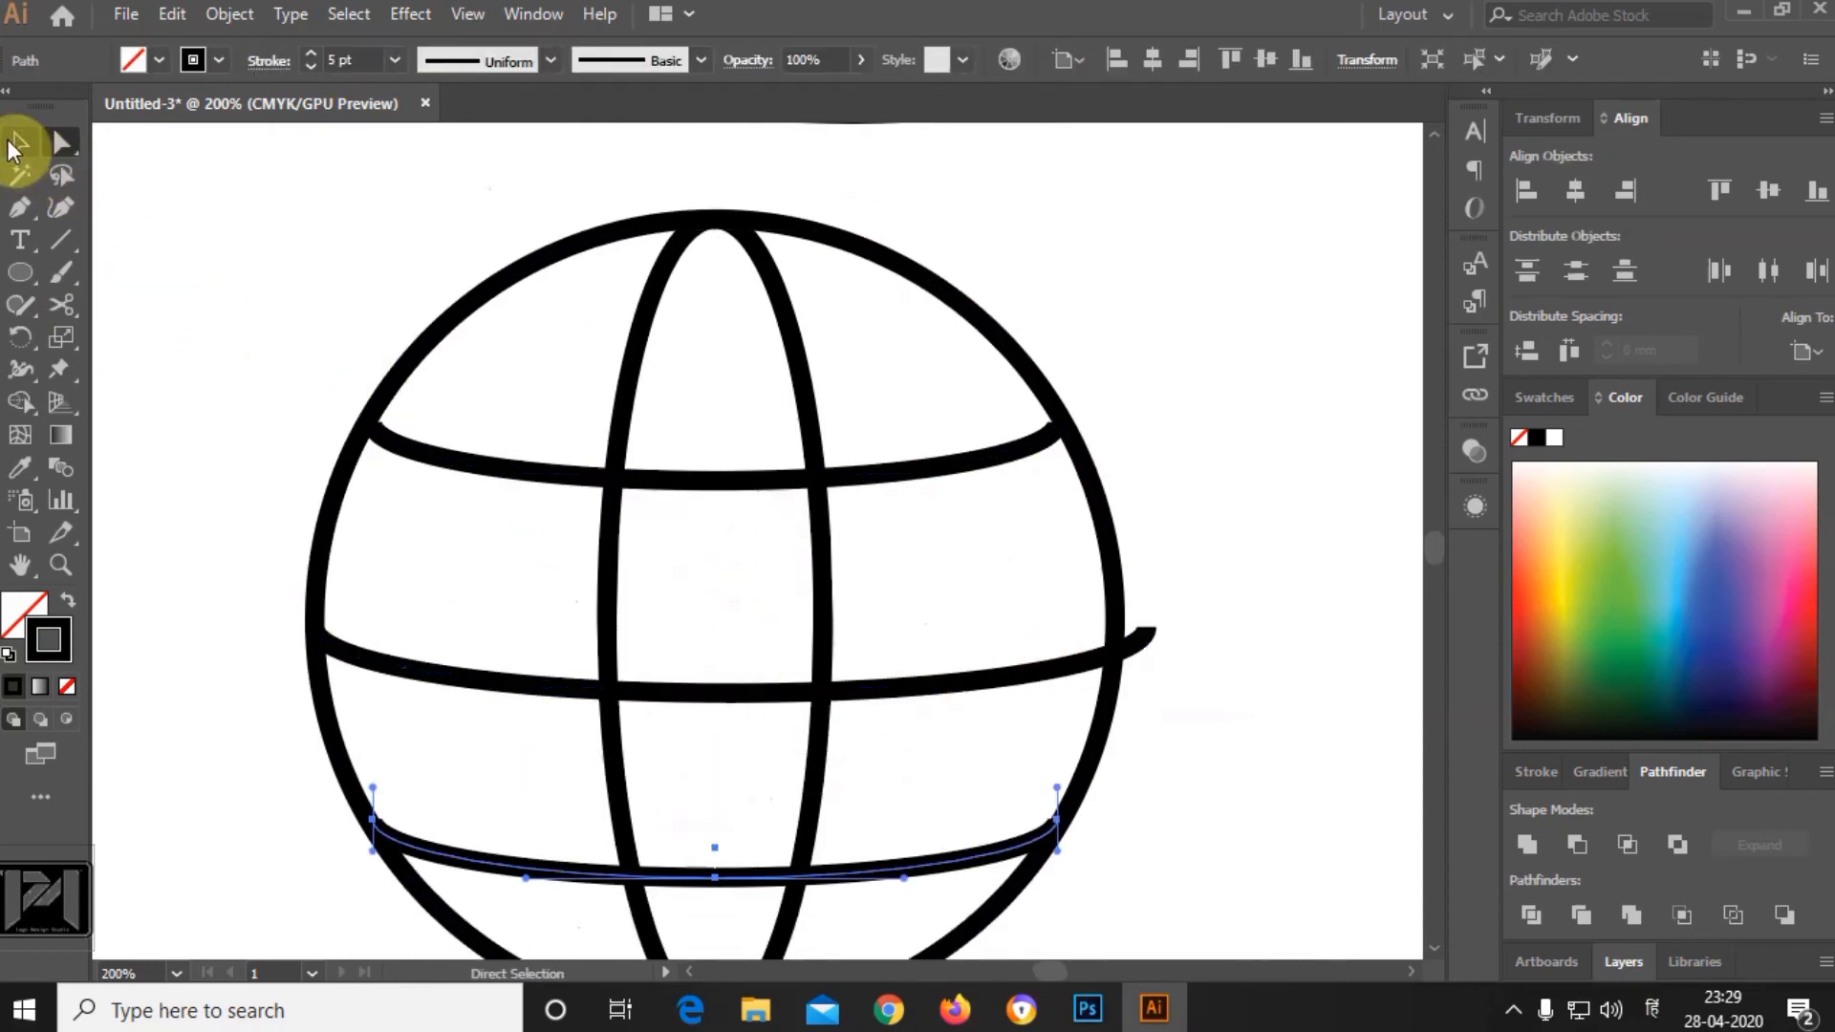
left_click(1147, 634)
left_click_drag(1147, 692, 1120, 679)
left_click(1241, 688)
left_click(1130, 644)
scroll(1128, 642, "up", 1)
left_click_drag(1124, 665, 1117, 660)
left_click(1190, 682)
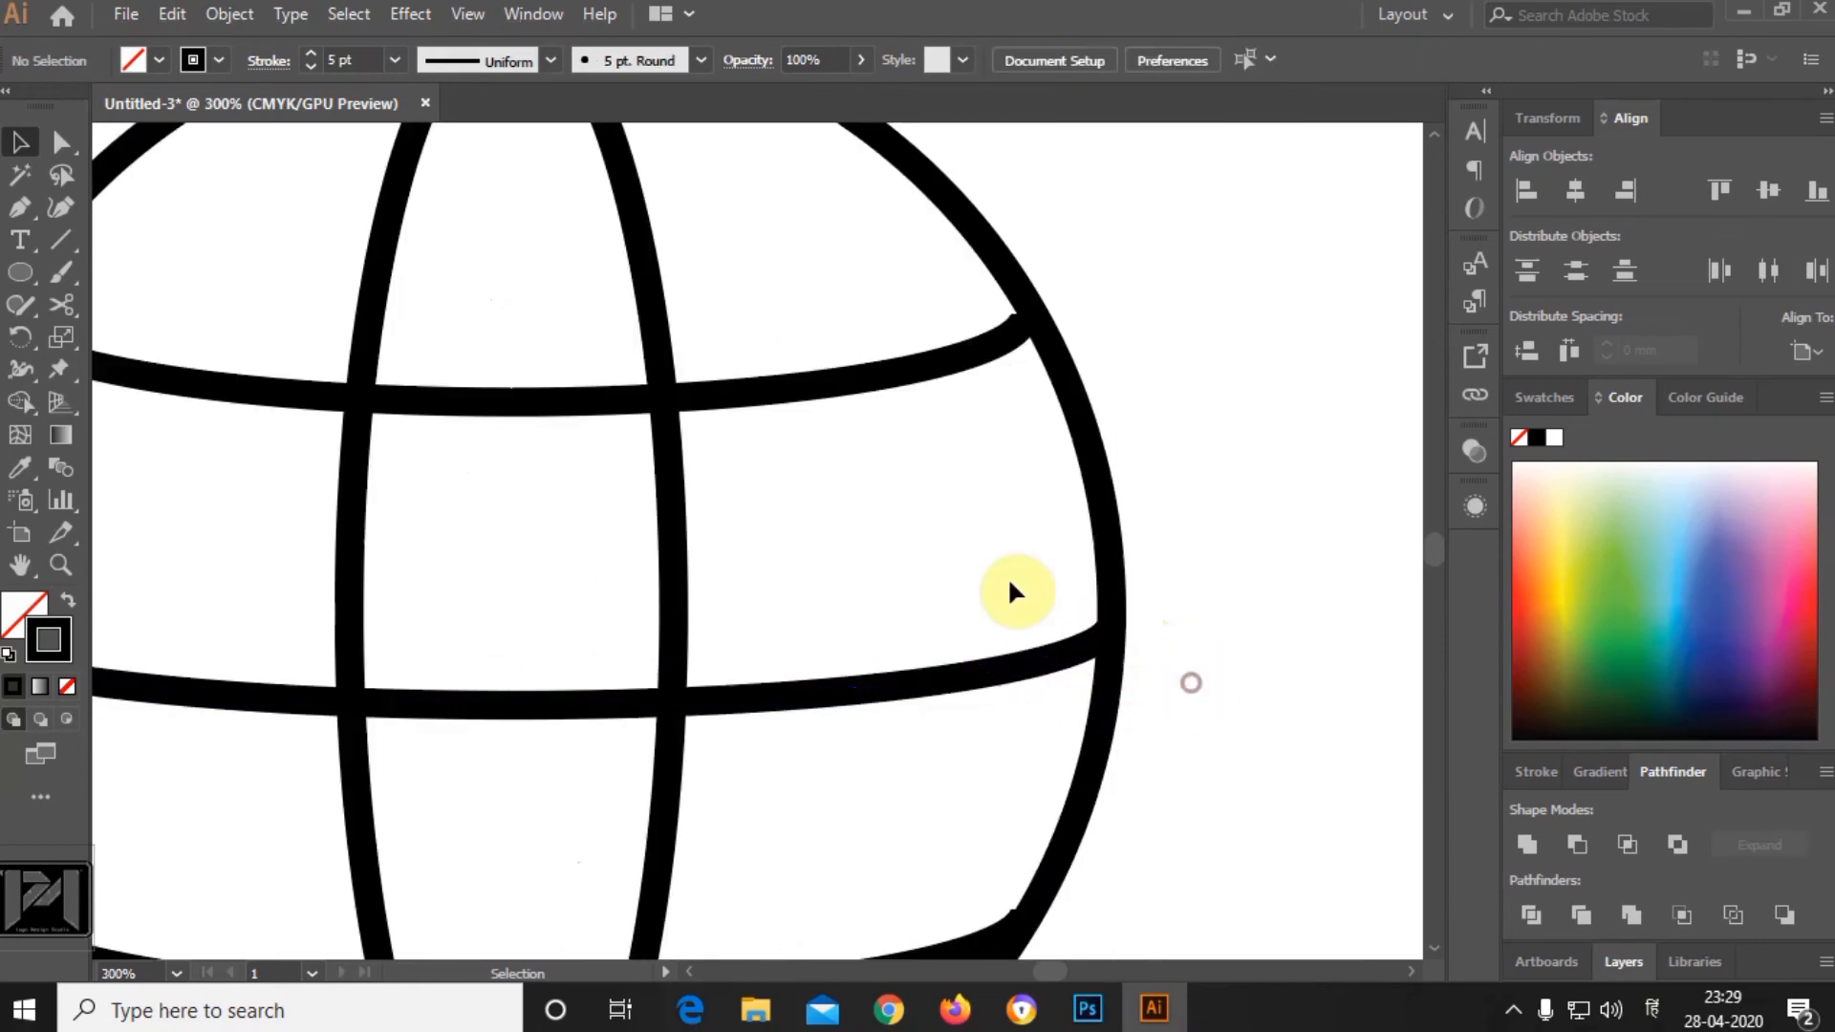
Set the stroke weight of all the globe's paths to 9 pt.
scroll(1013, 592, "down", 4)
left_click_drag(586, 439, 984, 755)
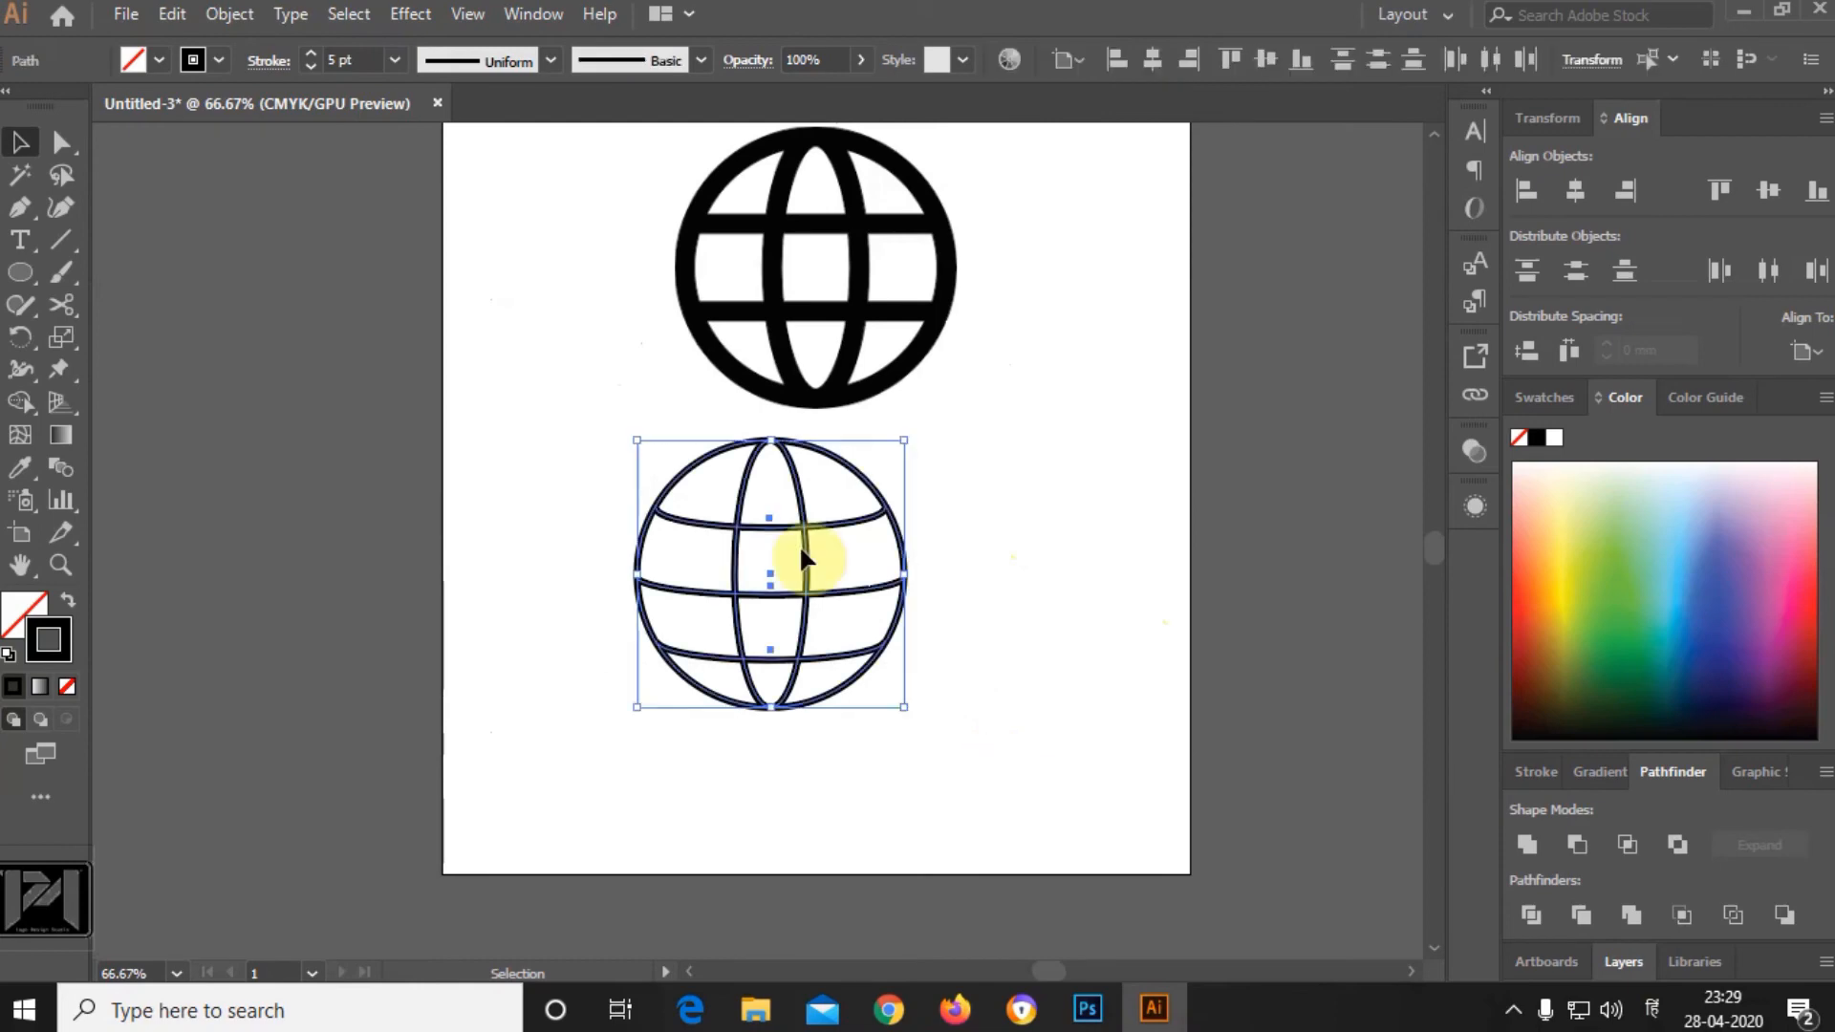
left_click(393, 59)
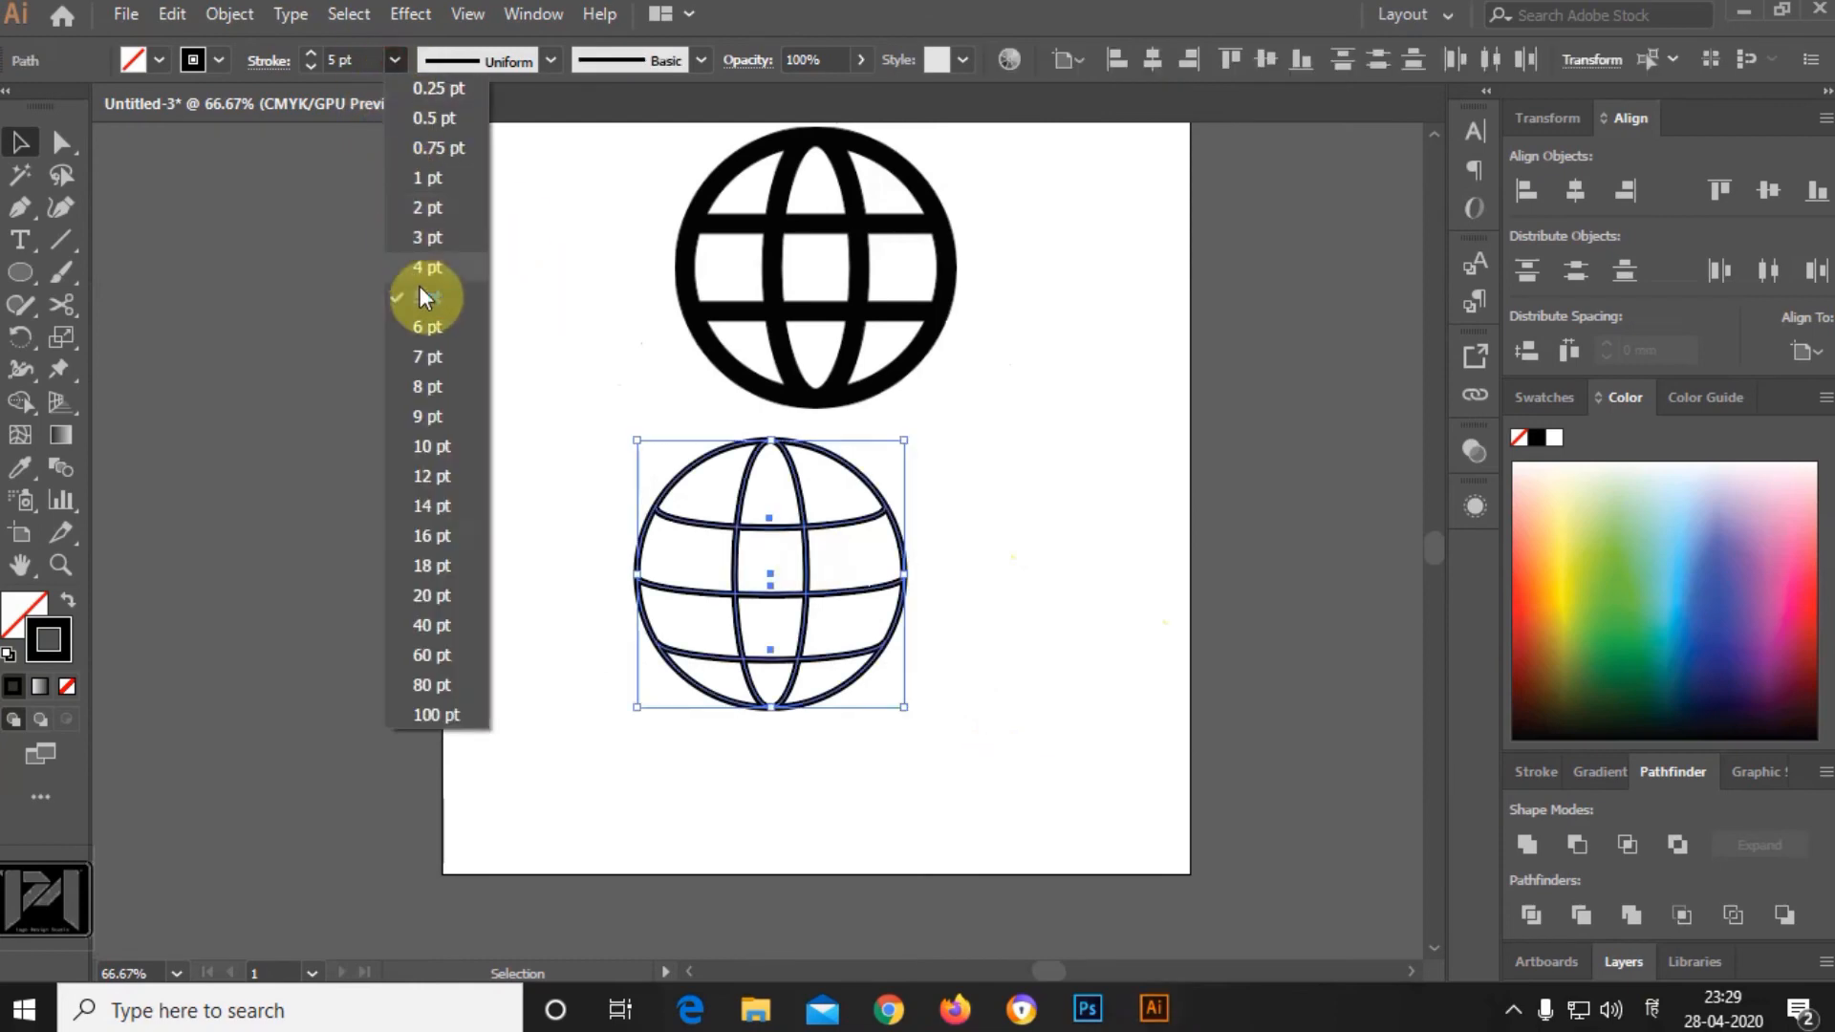
left_click(428, 417)
left_click(1017, 597)
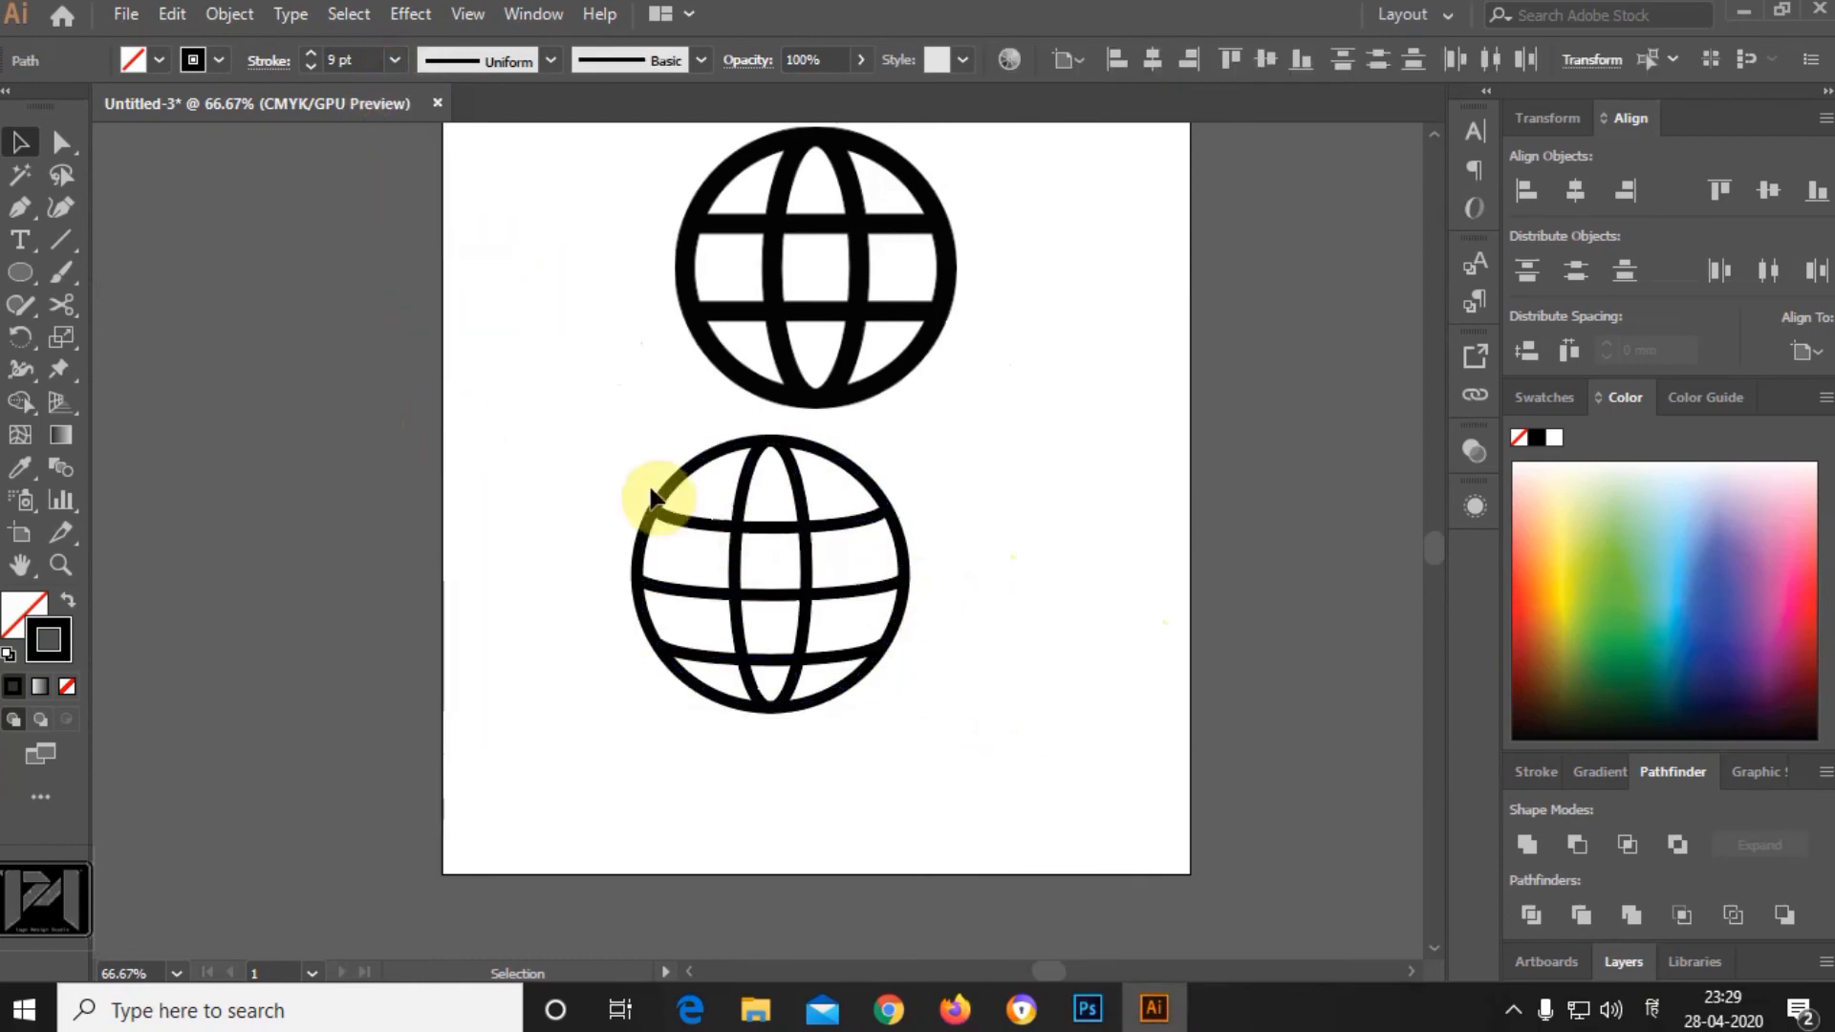
Delete the reference globe image above the redrawn globe.
left_click(824, 385)
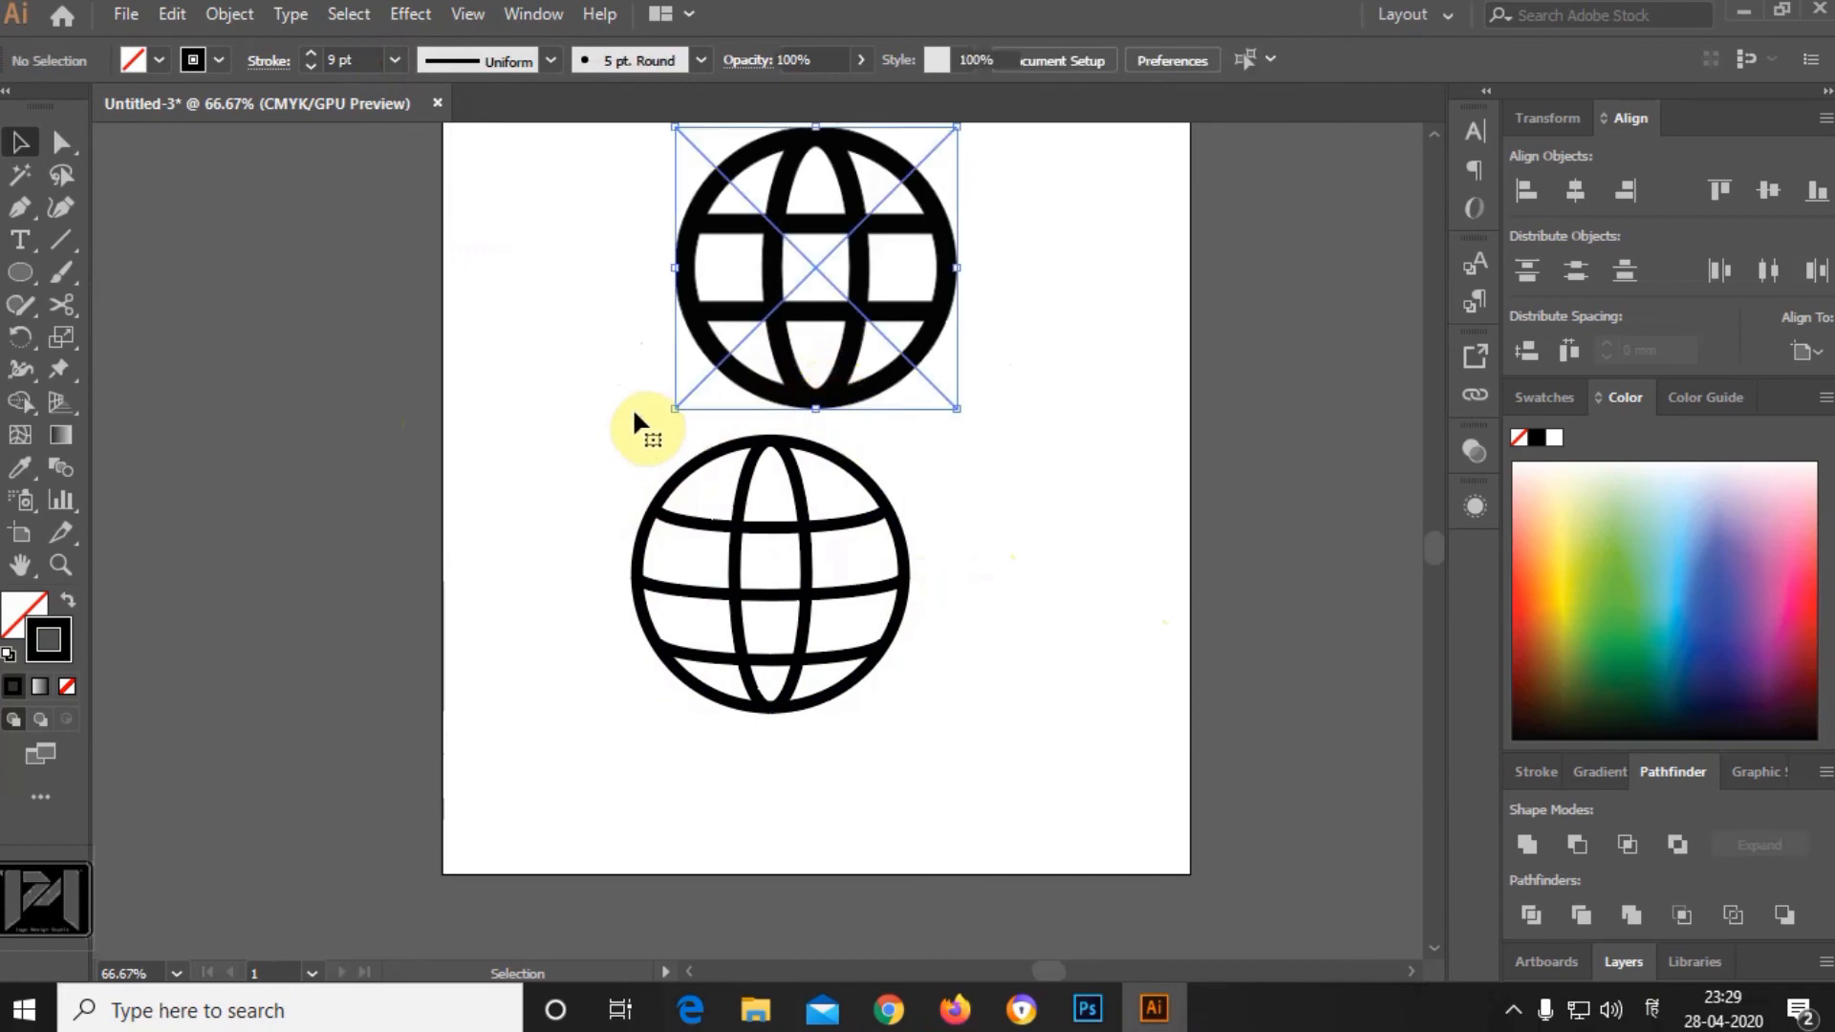
key("Delete")
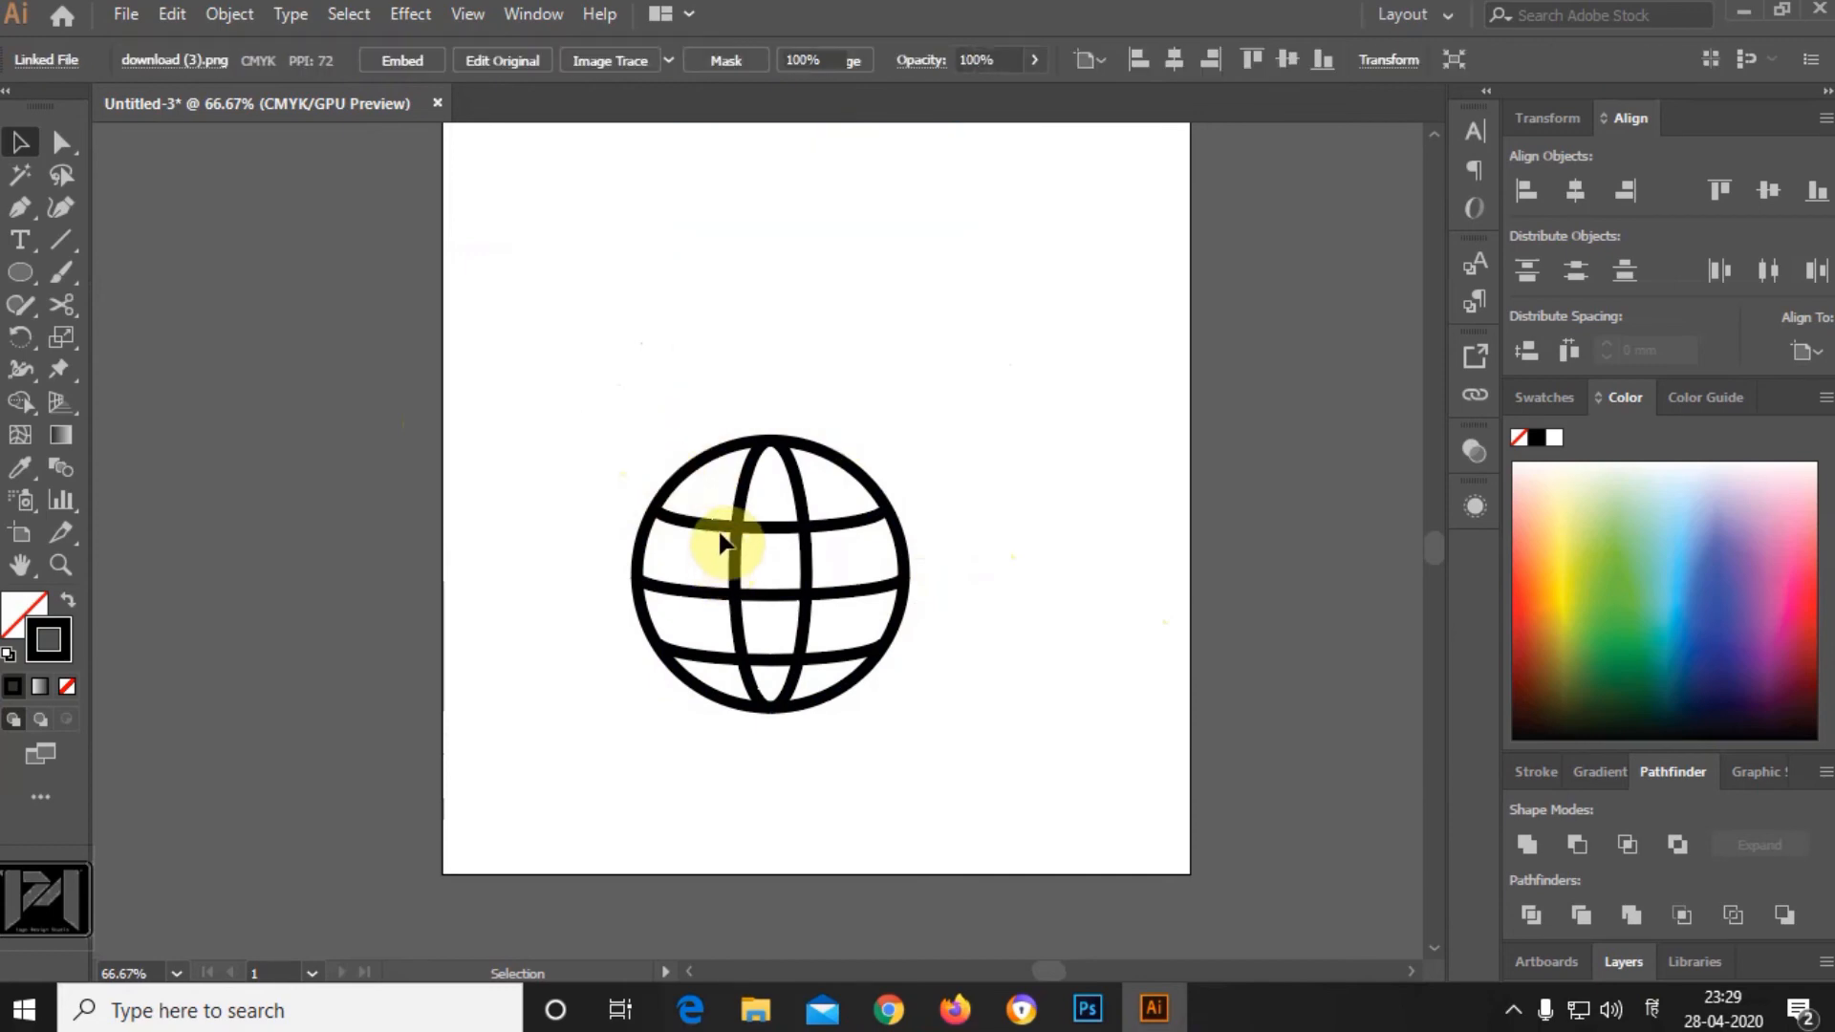
scroll(942, 531, "up", 2)
scroll(932, 534, "down", 2)
Expand the globe's strokes into filled shapes.
left_click(806, 656)
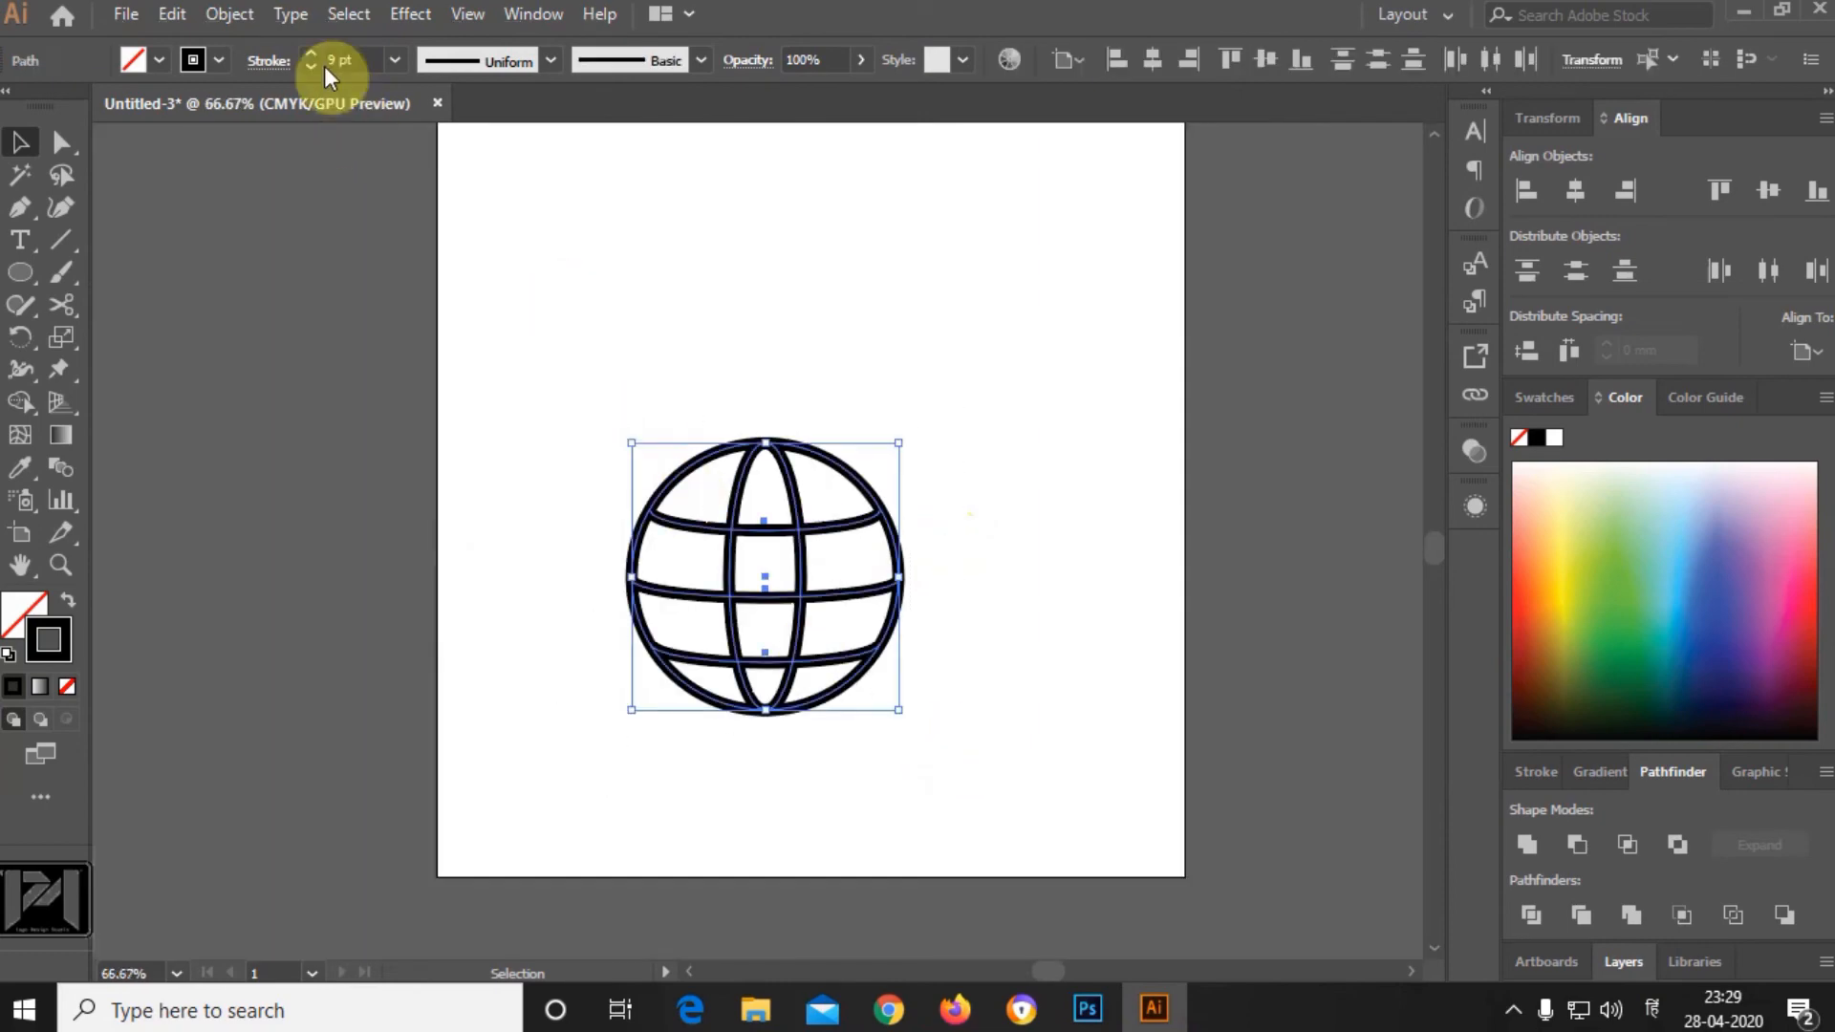
left_click(228, 15)
left_click(342, 294)
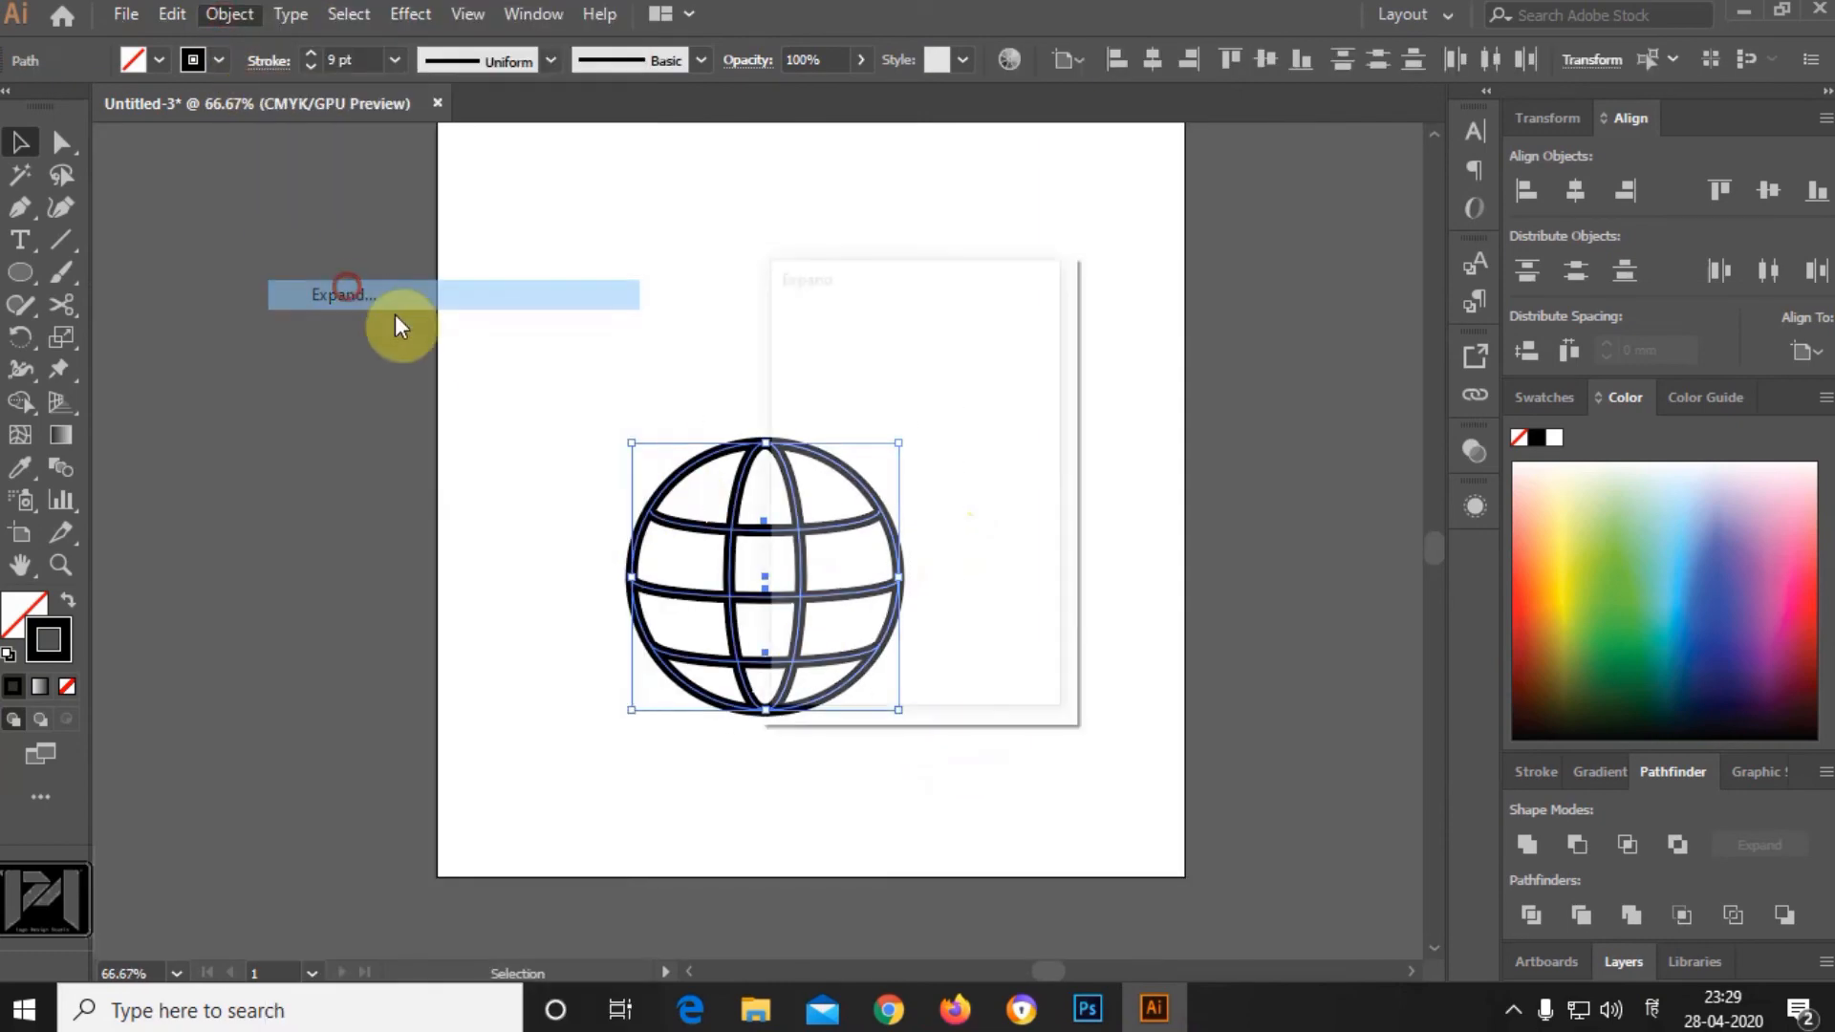
left_click(910, 656)
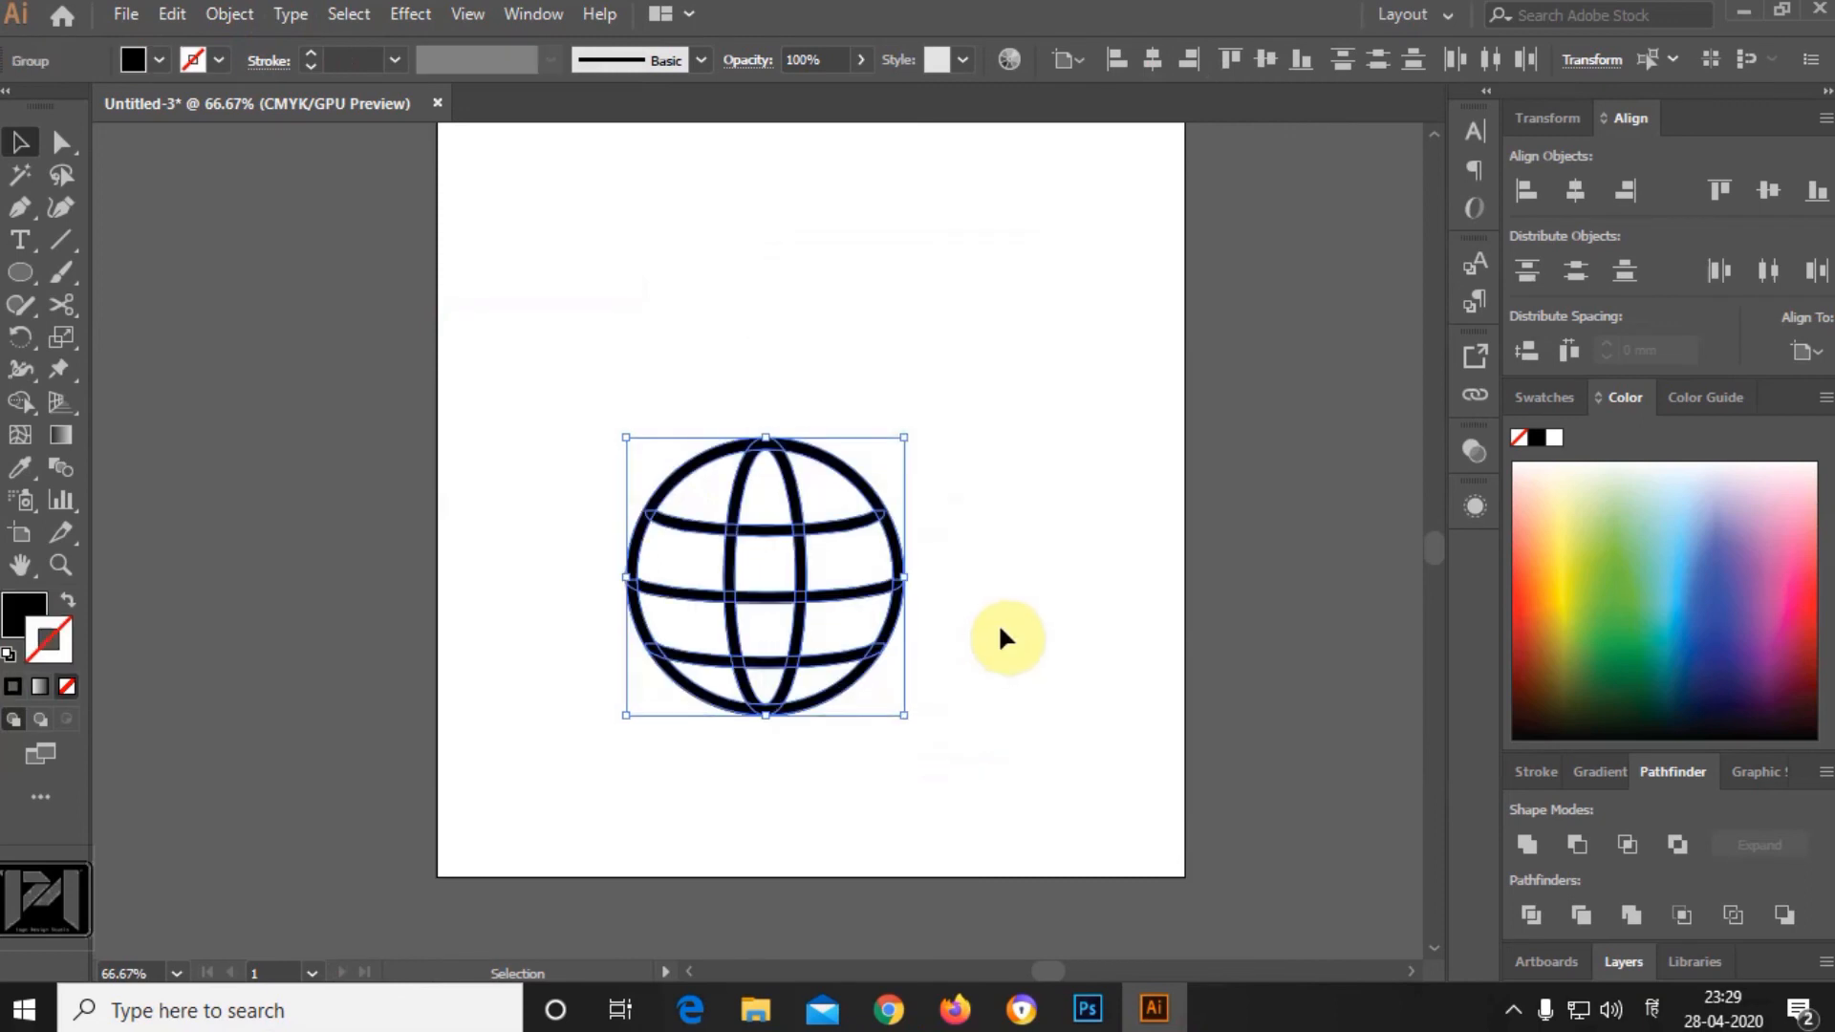
left_click(1003, 627)
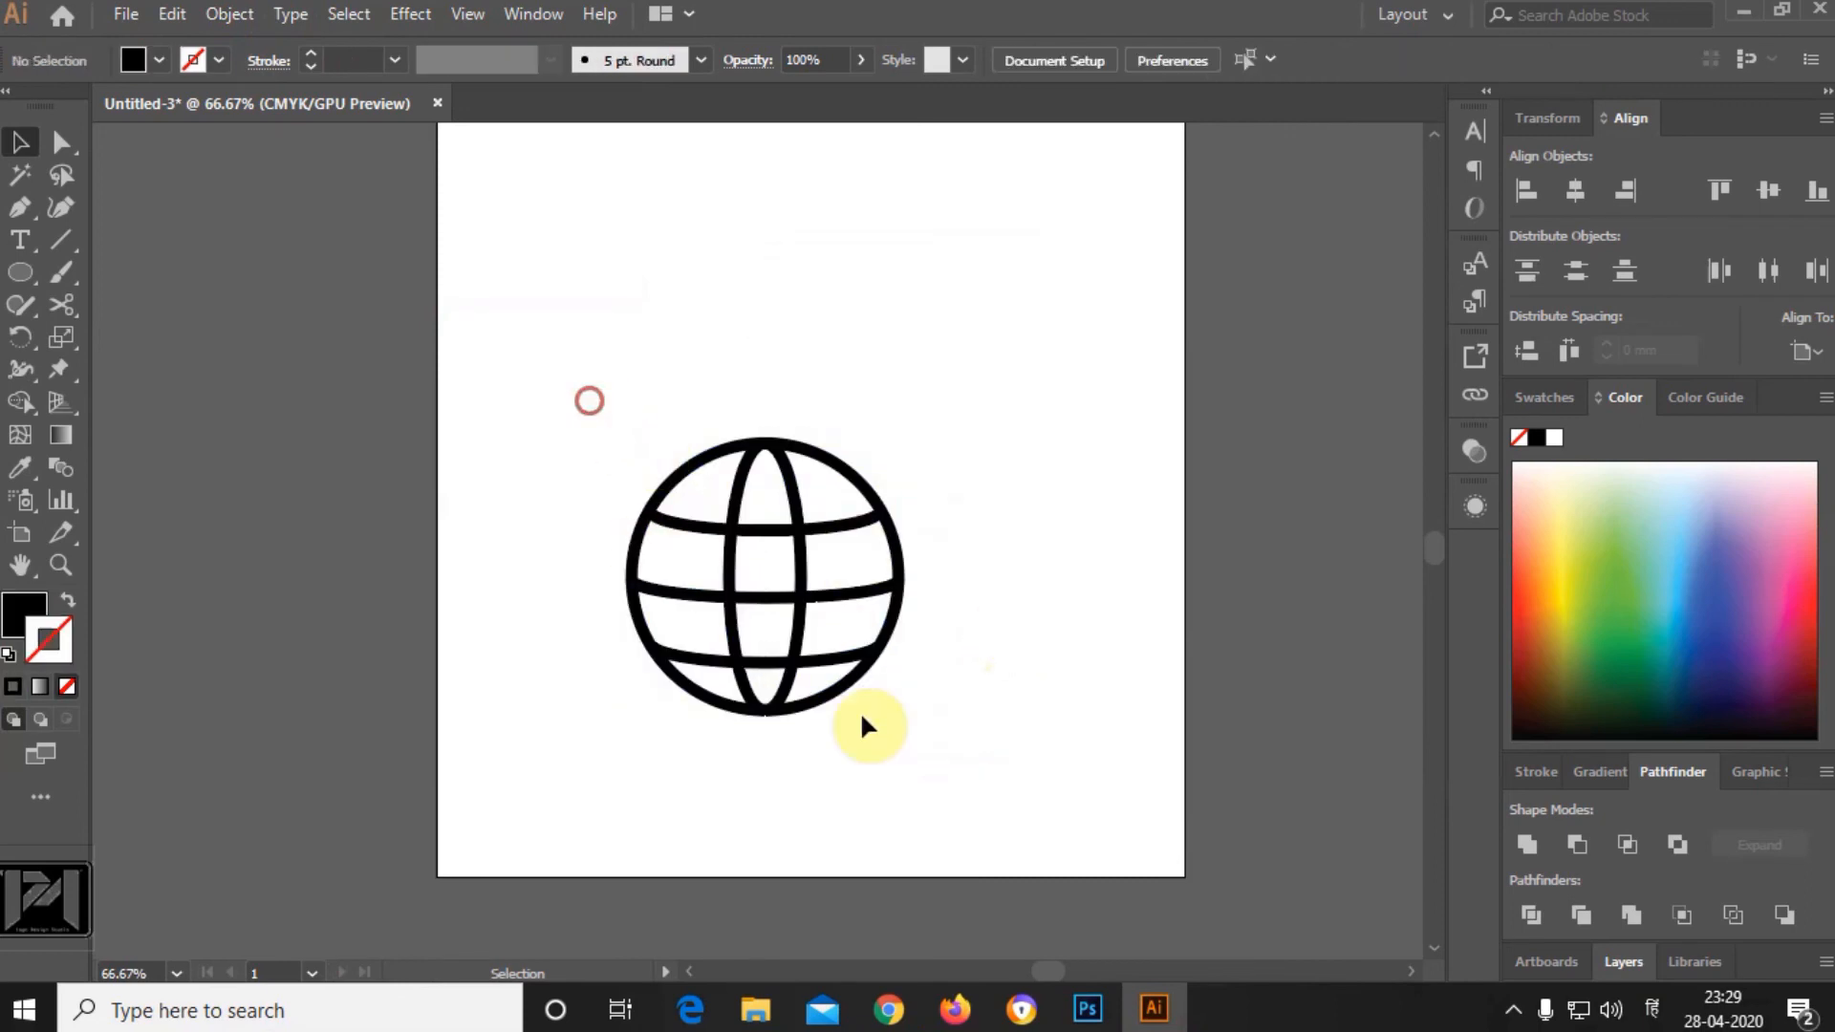
Unite all the expanded globe shapes into a single shape with Pathfinder.
key("ctrl+a")
left_click(1529, 845)
left_click(1103, 669)
Scale the globe down and move it just below the row of finished icons, near the artboard's left edge.
scroll(812, 526, "up", 1)
left_click_drag(808, 518, 805, 289)
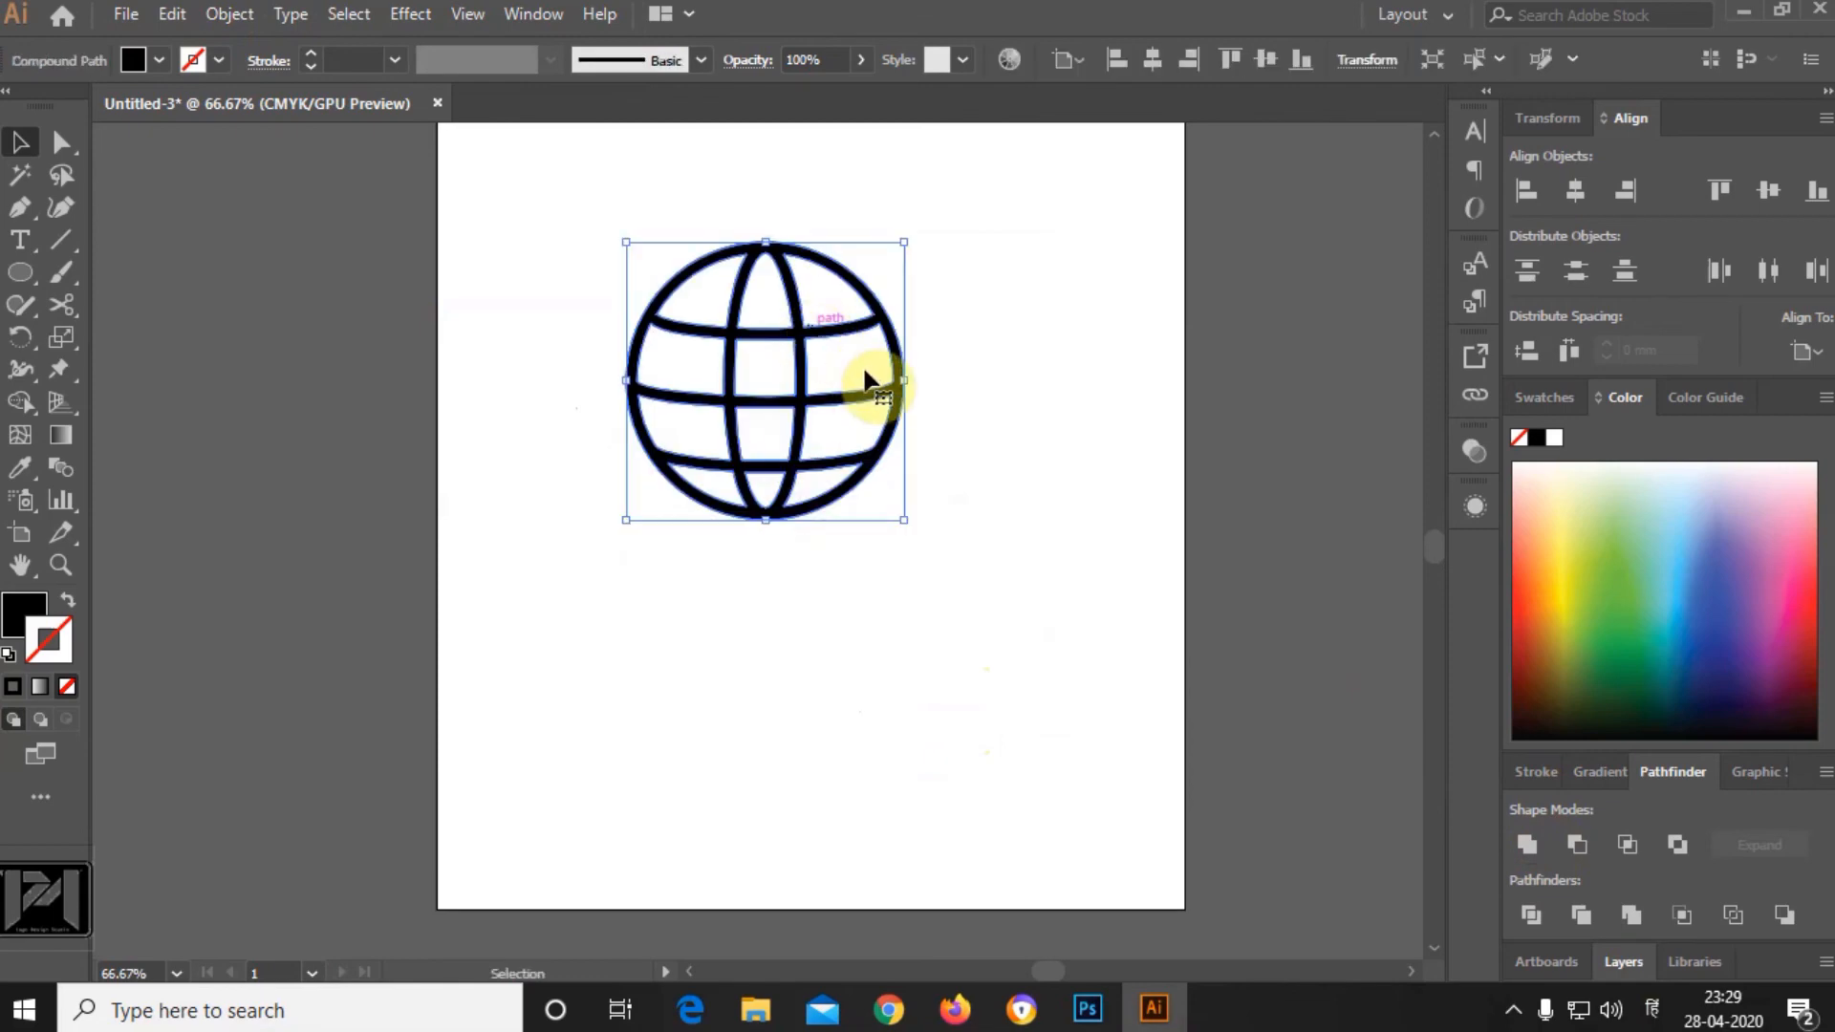
scroll(875, 381, "down", 2)
scroll(798, 291, "up", 1)
left_click_drag(934, 315, 889, 364)
left_click_drag(838, 423, 761, 304)
left_click(1003, 319)
Expand the fill and stroke of the WhatsApp icon.
scroll(959, 263, "up", 2)
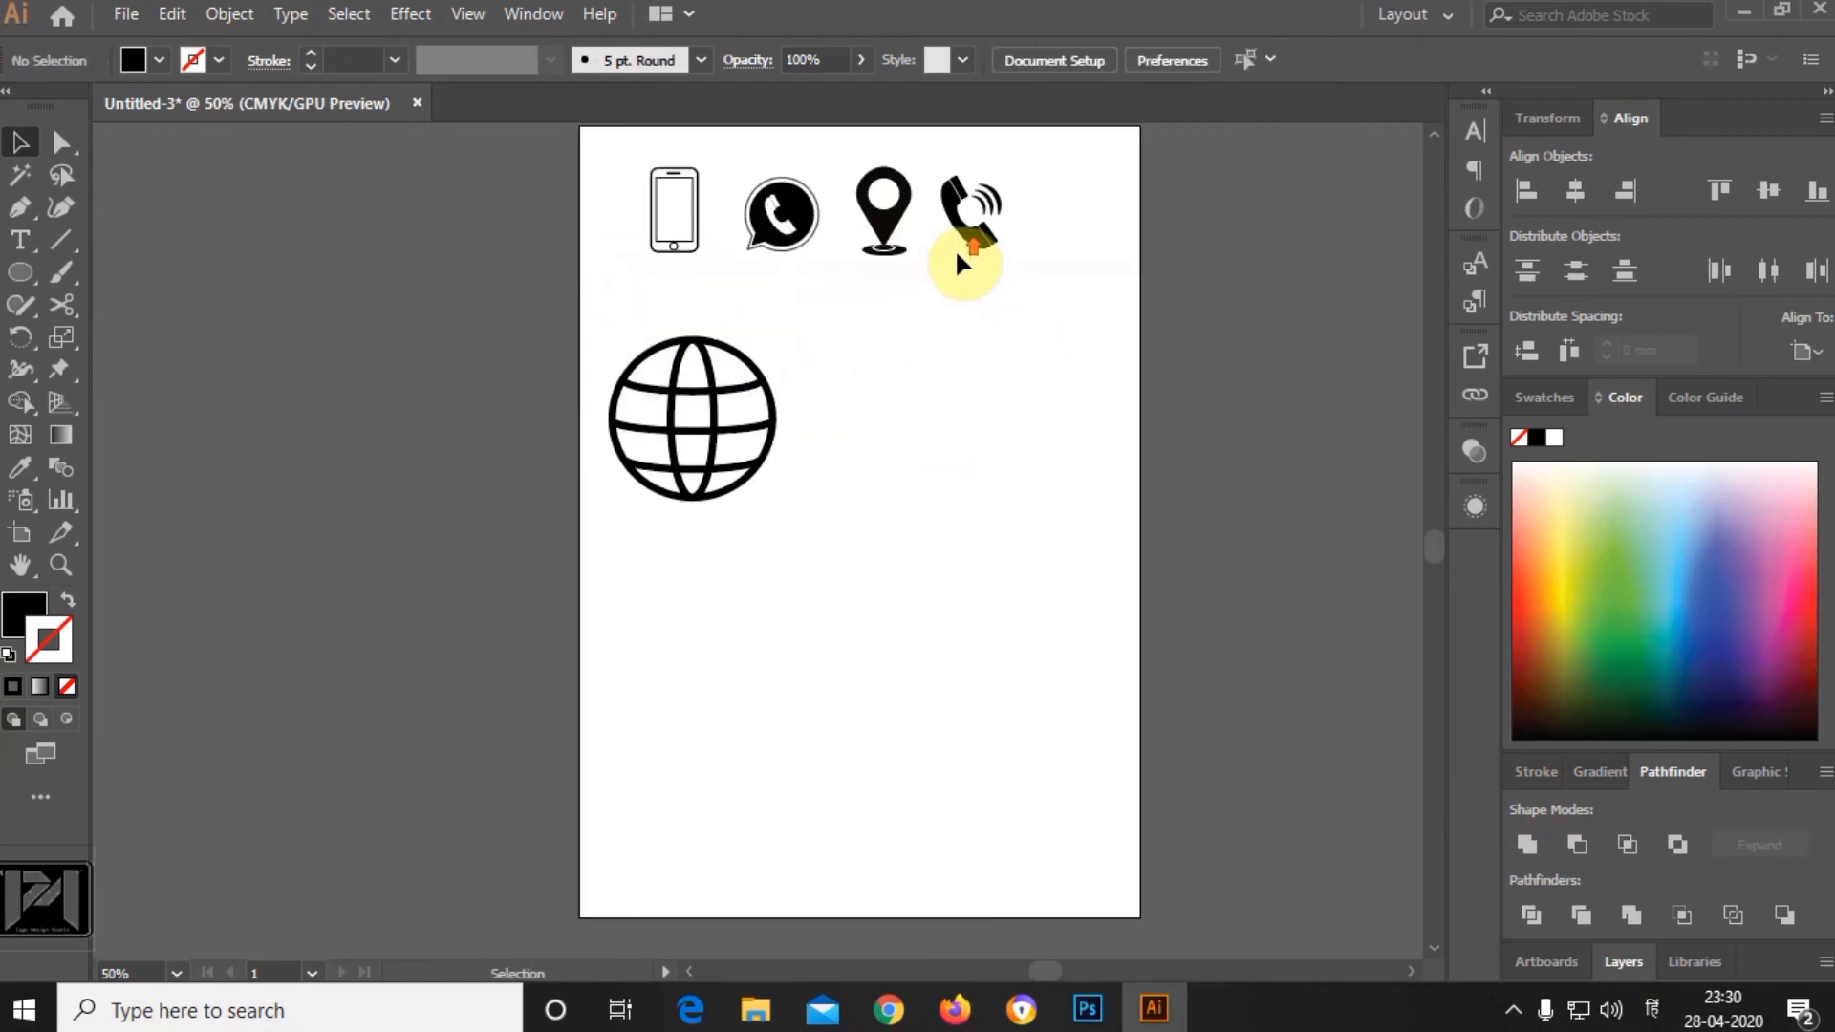
left_click_drag(743, 158, 847, 296)
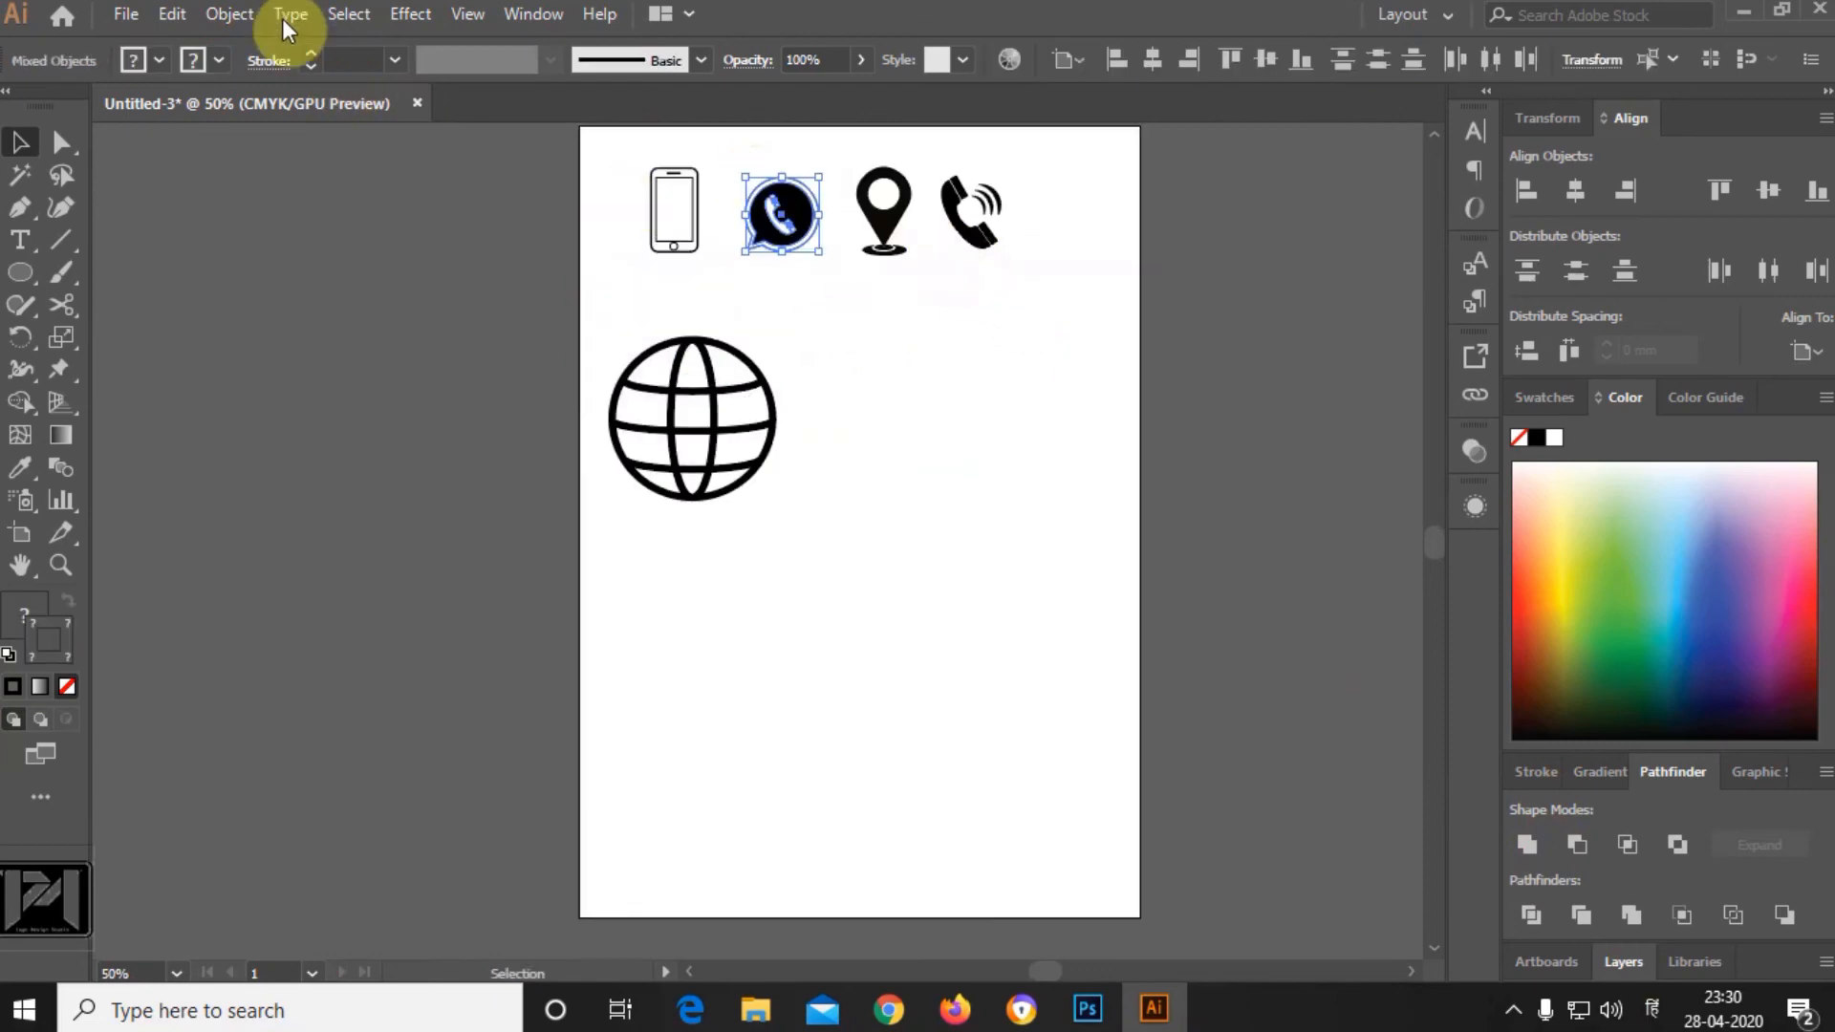
left_click(253, 21)
left_click(346, 295)
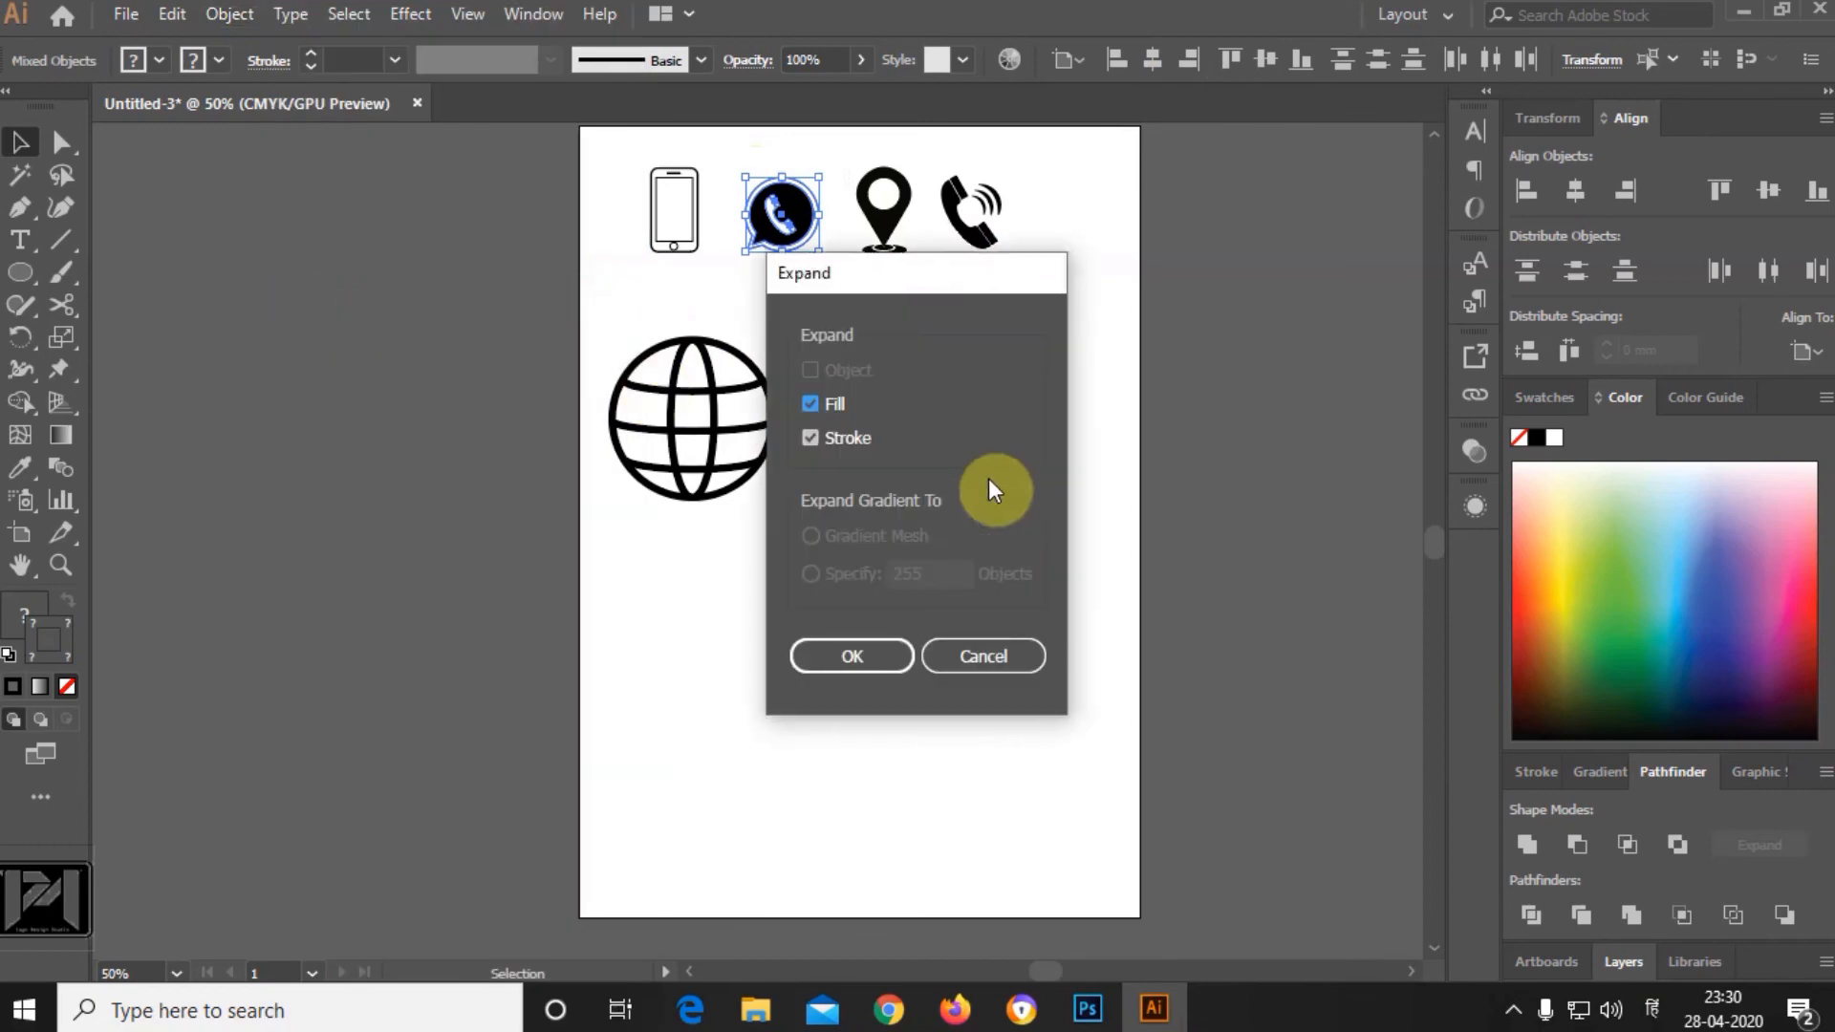
mouse_move(734, 163)
left_mouse_down()
mouse_move(797, 264)
mouse_move(826, 274)
left_mouse_up()
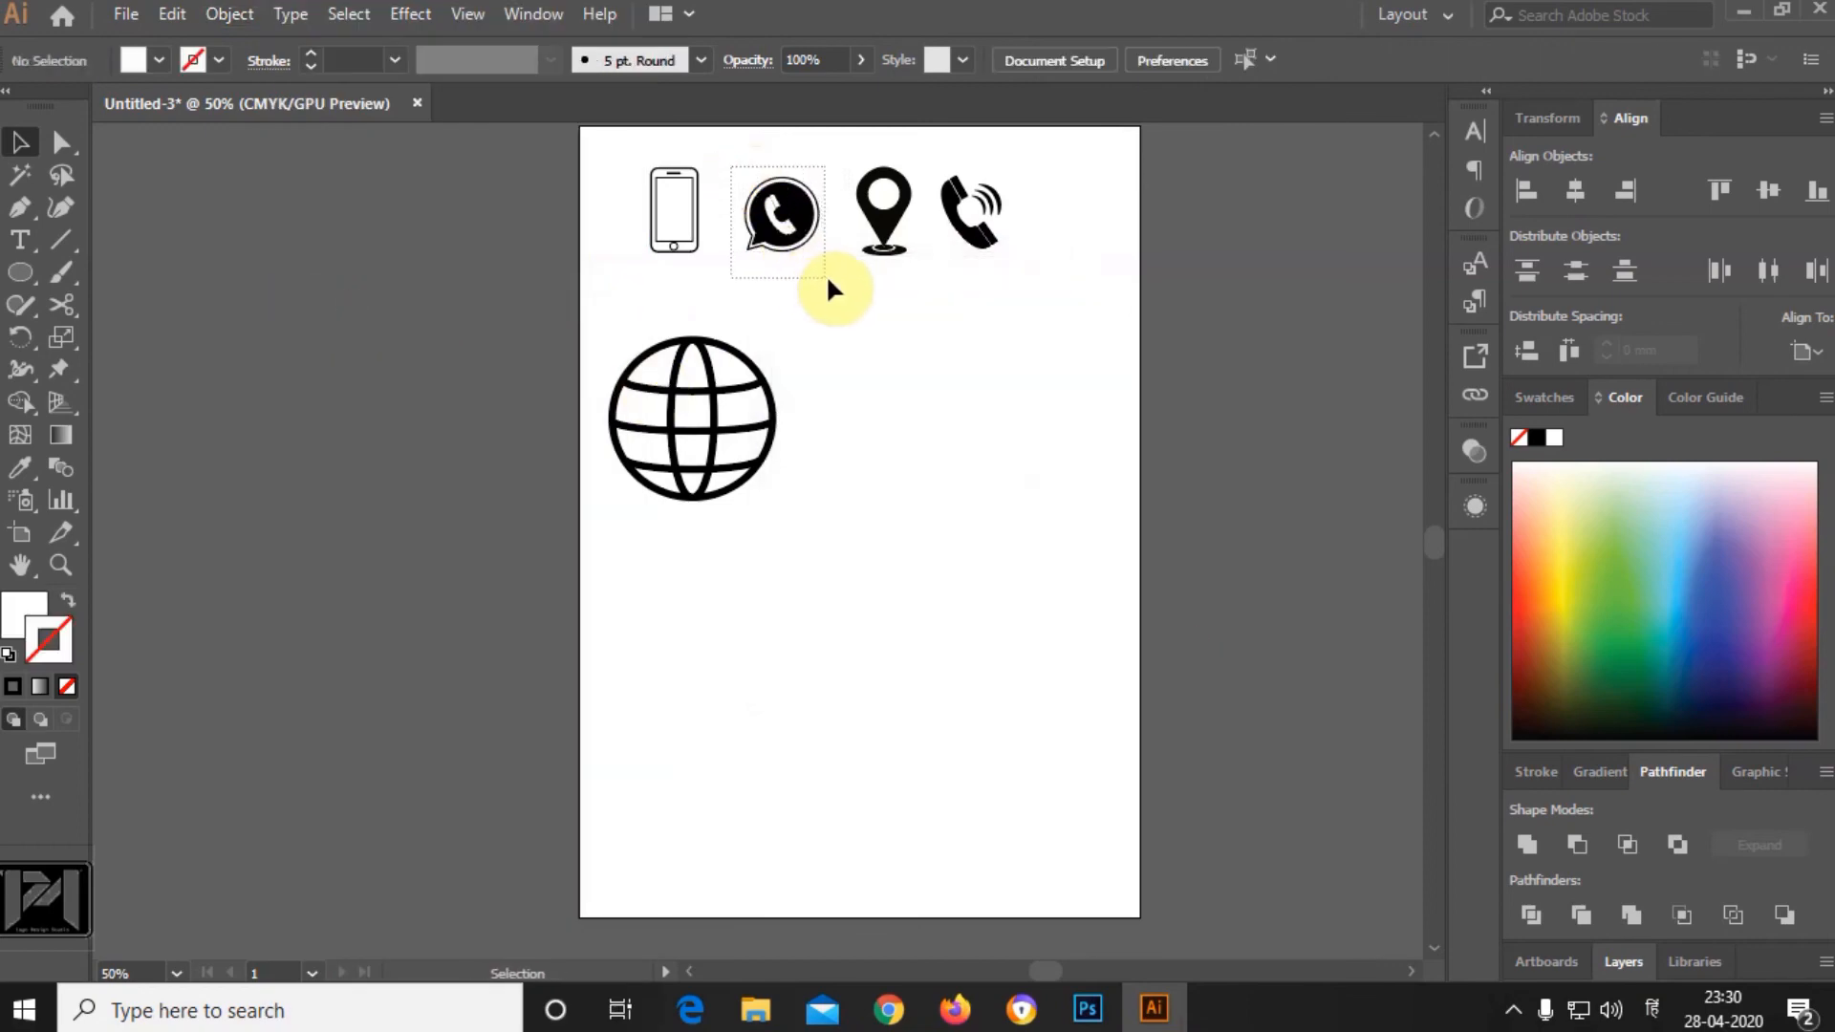
left_click_drag(826, 274, 828, 277)
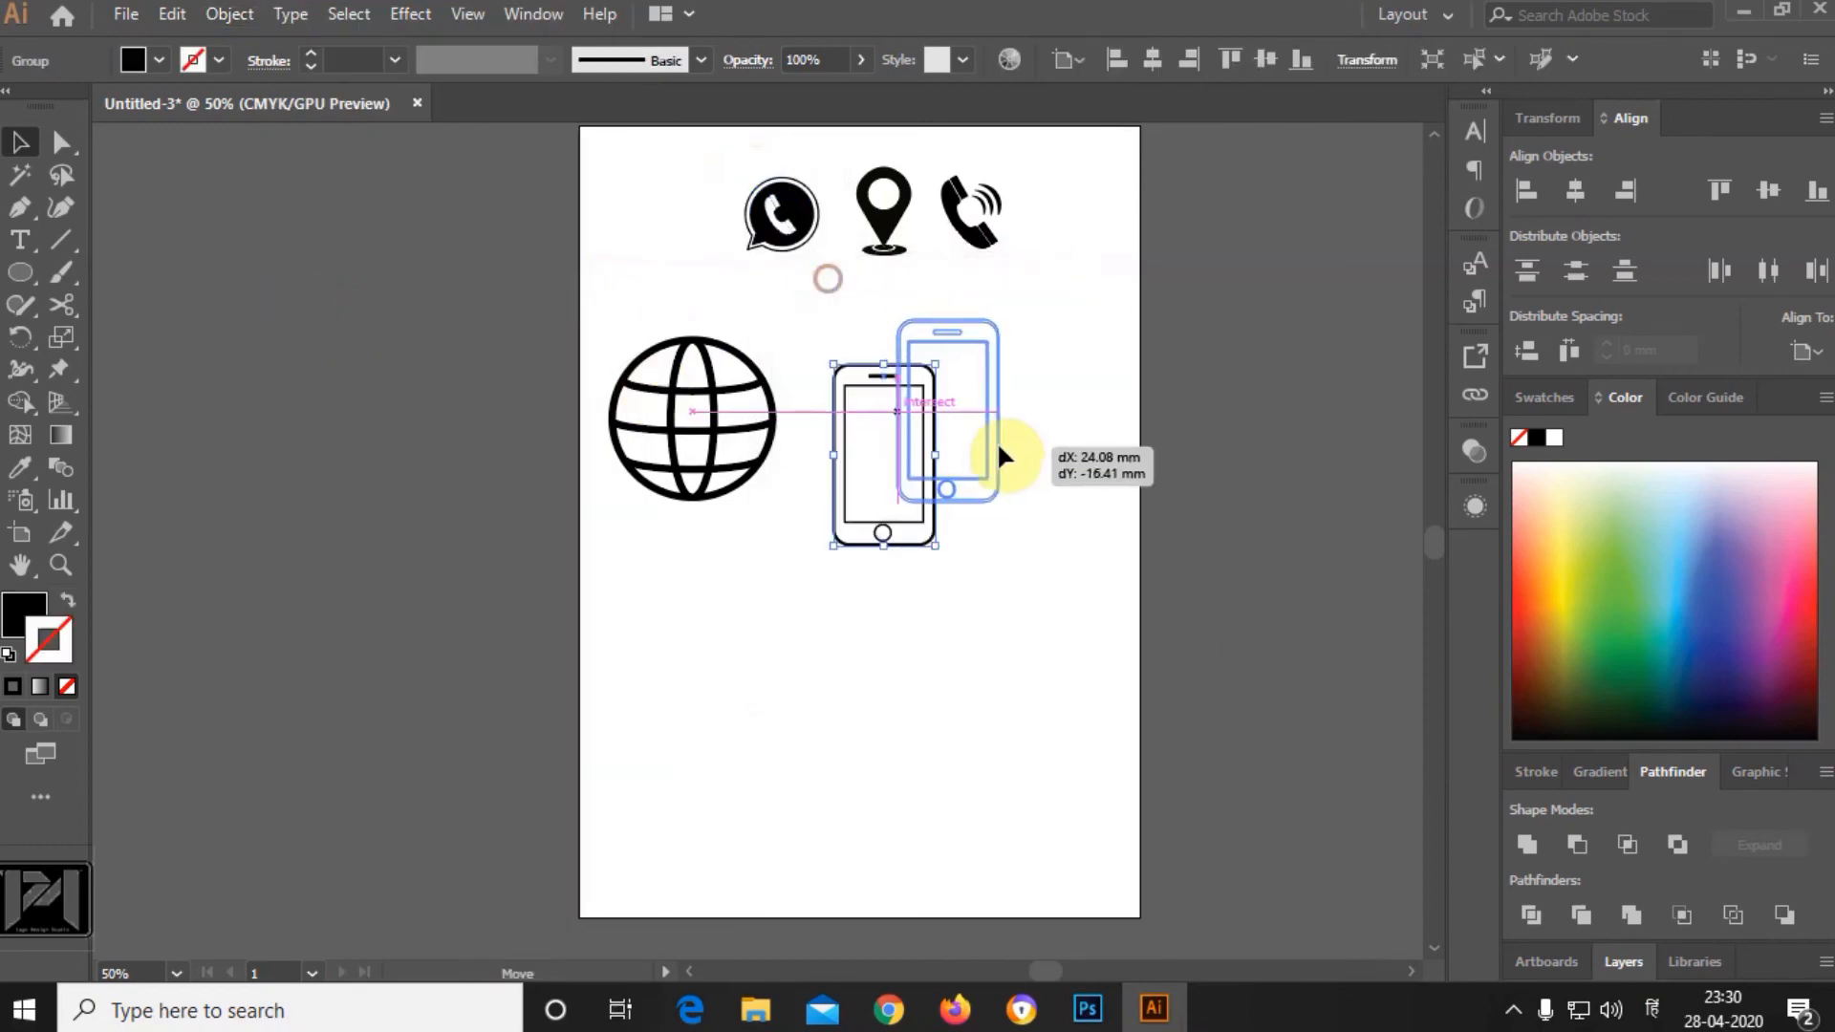
Place the enlarged mobile phone icon to the right of the globe and scale it to about the globe's height.
left_click_drag(996, 442, 1025, 453)
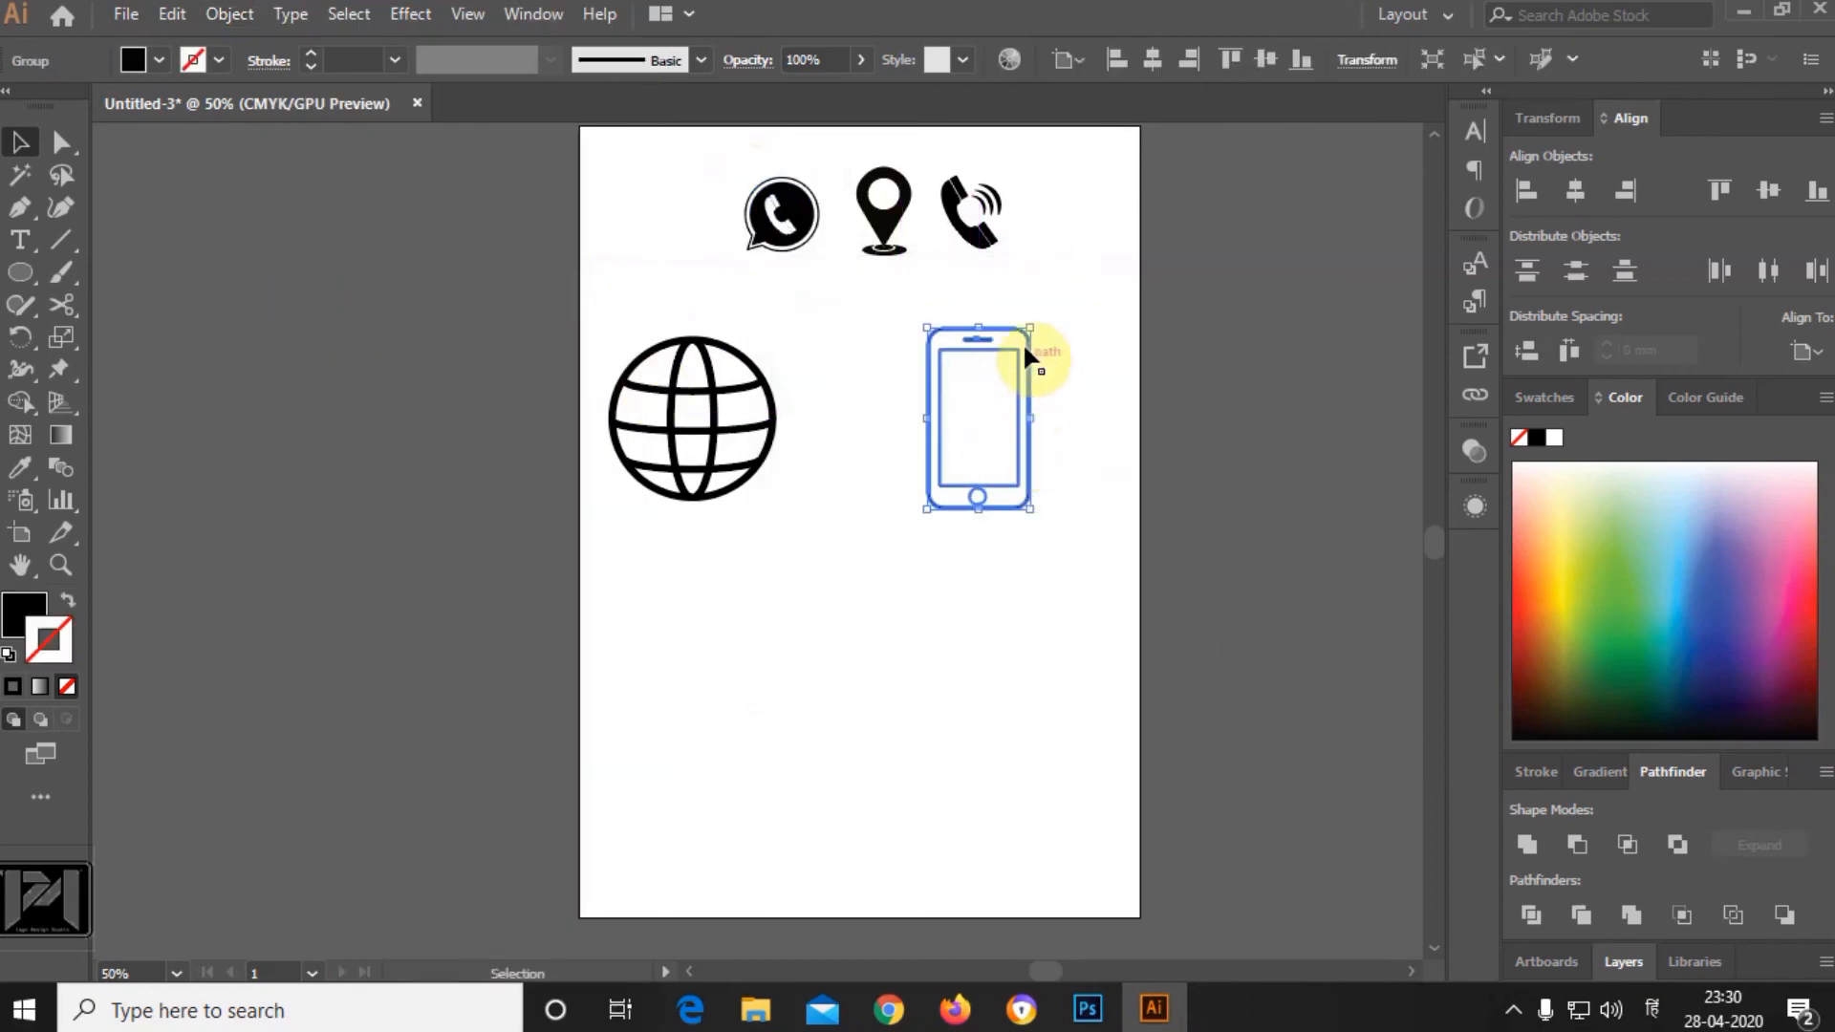
left_click_drag(1027, 330, 1020, 342)
left_click(1066, 371)
Move the WhatsApp icon below the globe and enlarge it.
left_click(759, 223)
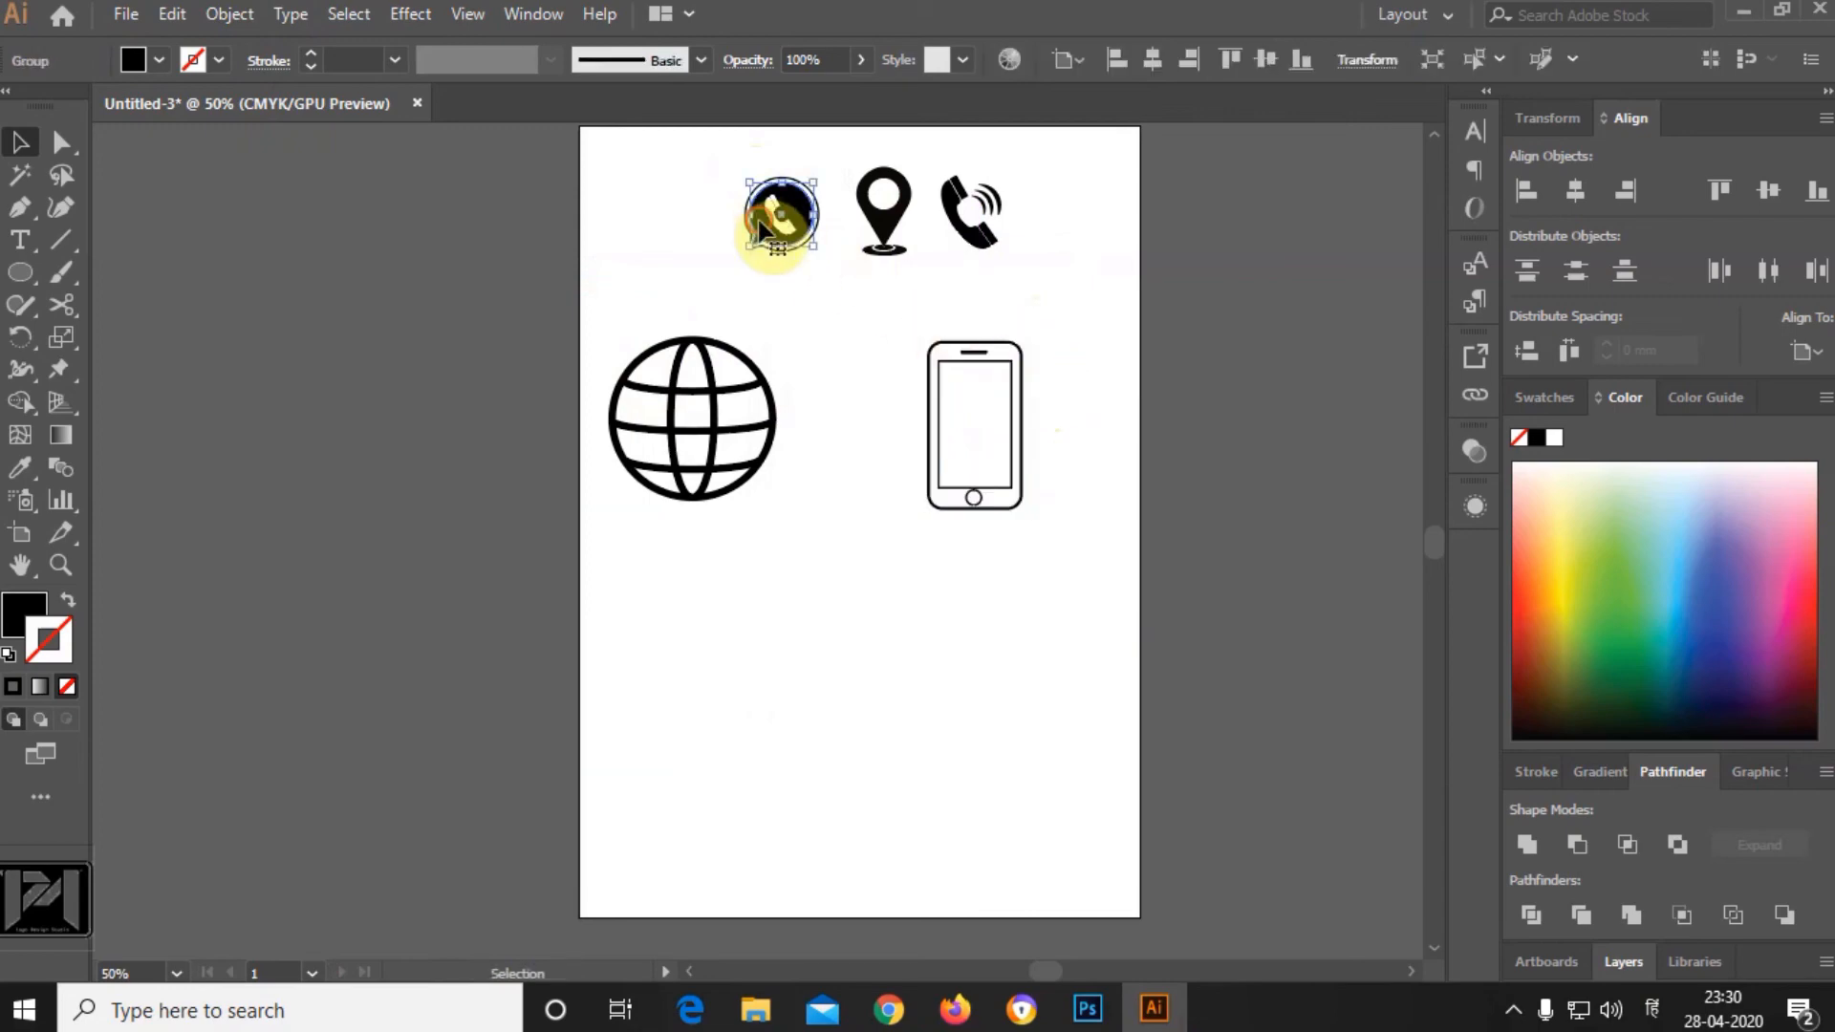
left_click_drag(719, 162, 739, 667)
left_click(916, 665)
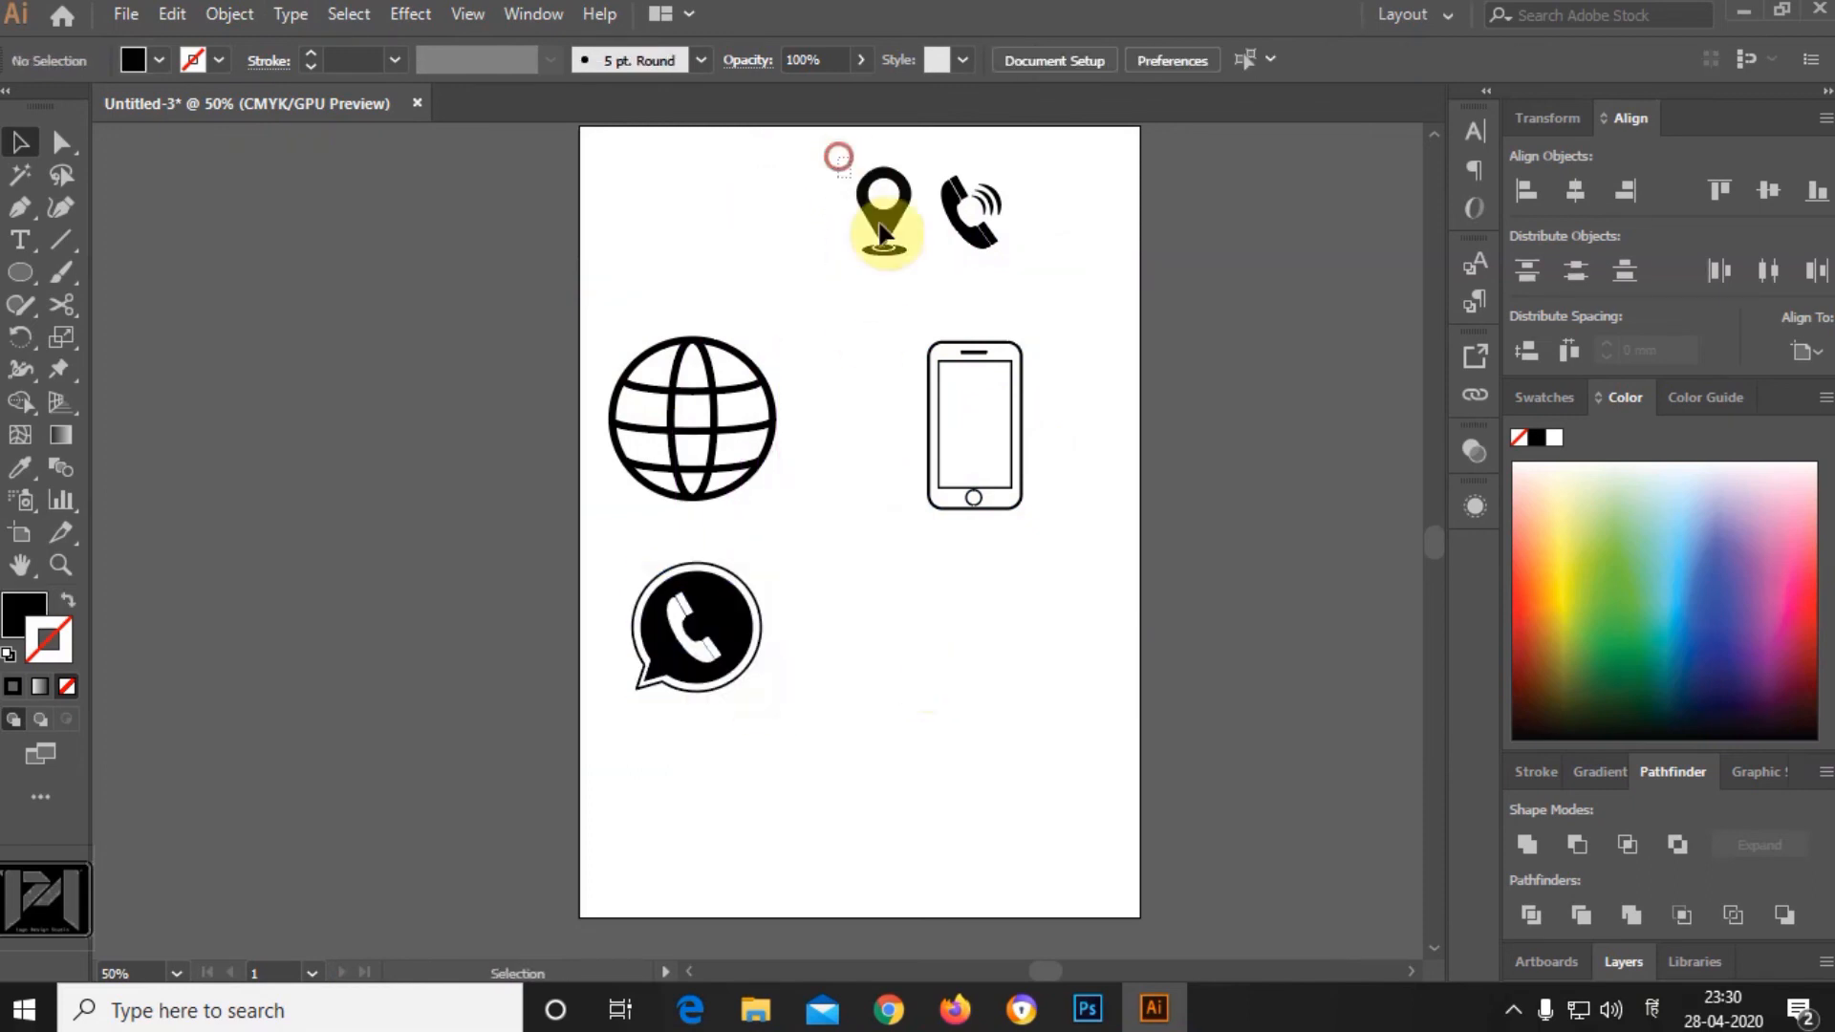
Enlarge the location and call icons, placing the pin below the mobile phone and the call icon in the middle of the layout.
left_click(916, 268)
left_click_drag(896, 234, 1010, 649)
left_click_drag(898, 136, 872, 574)
left_click(1080, 568)
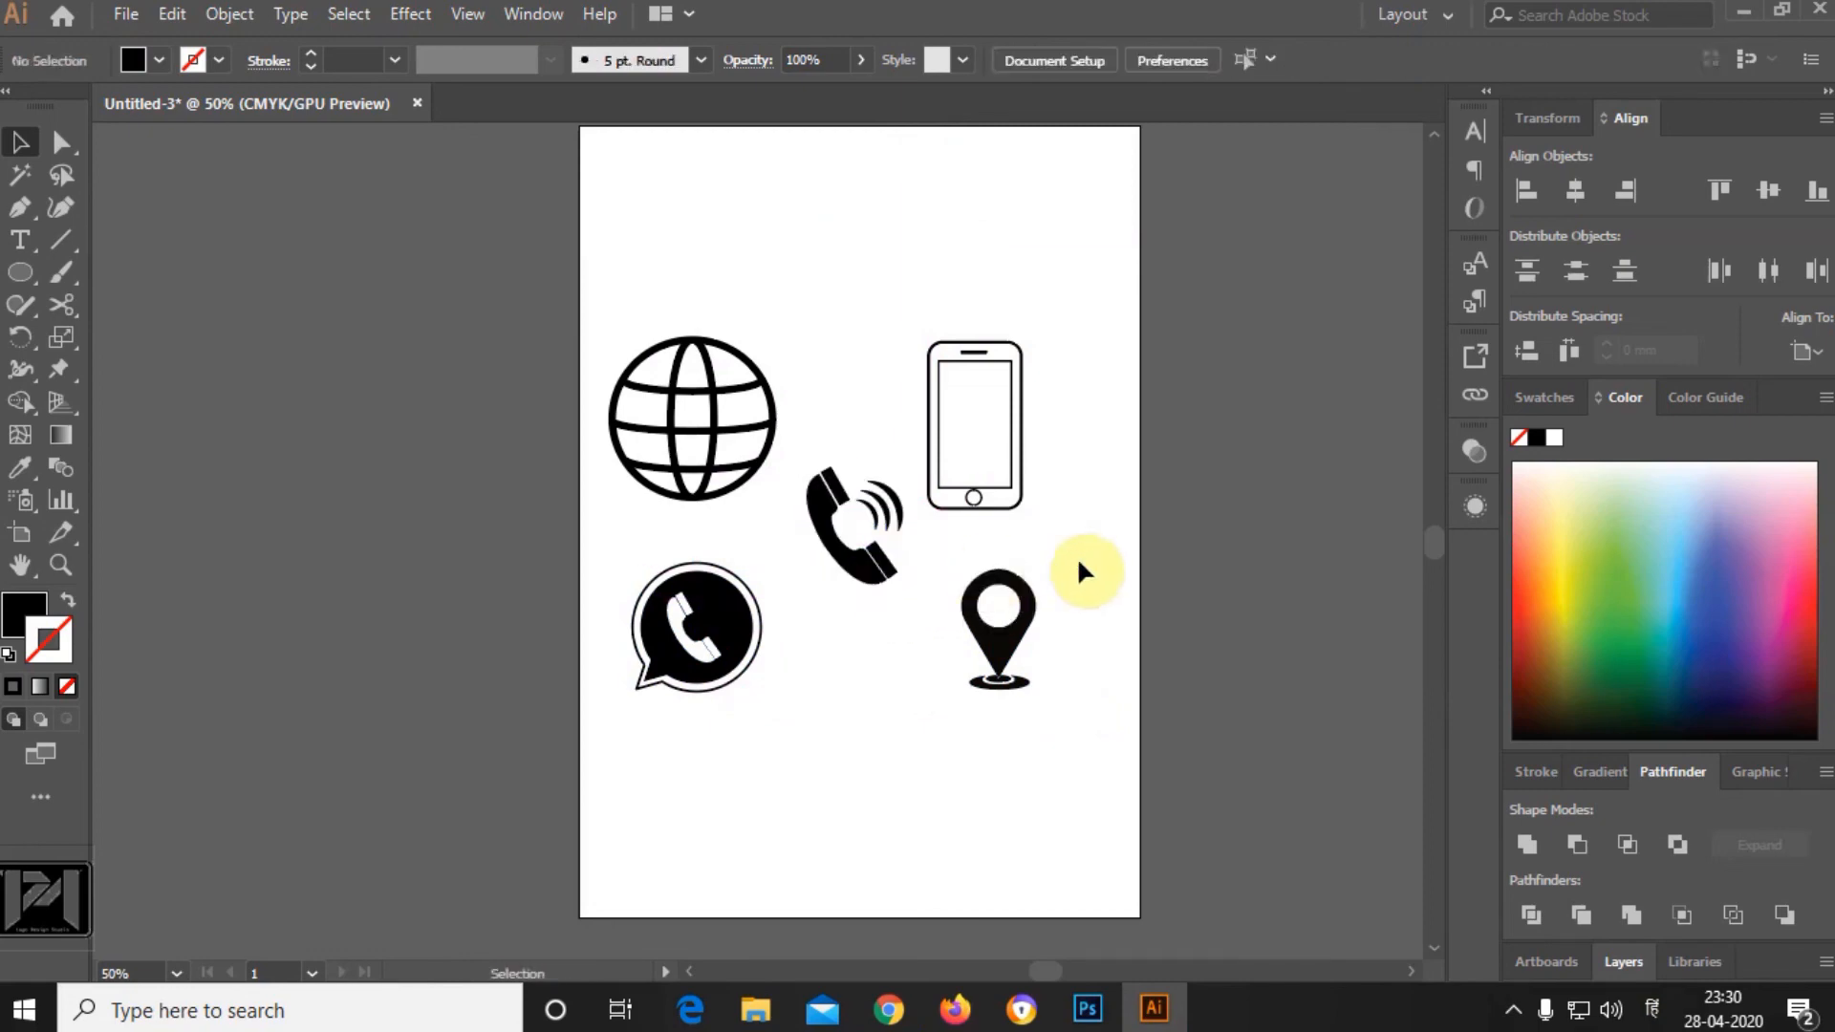
Shift the mobile phone and location icons together toward the artboard's right edge and re-center the call icon between the icon pairs.
left_click(987, 493)
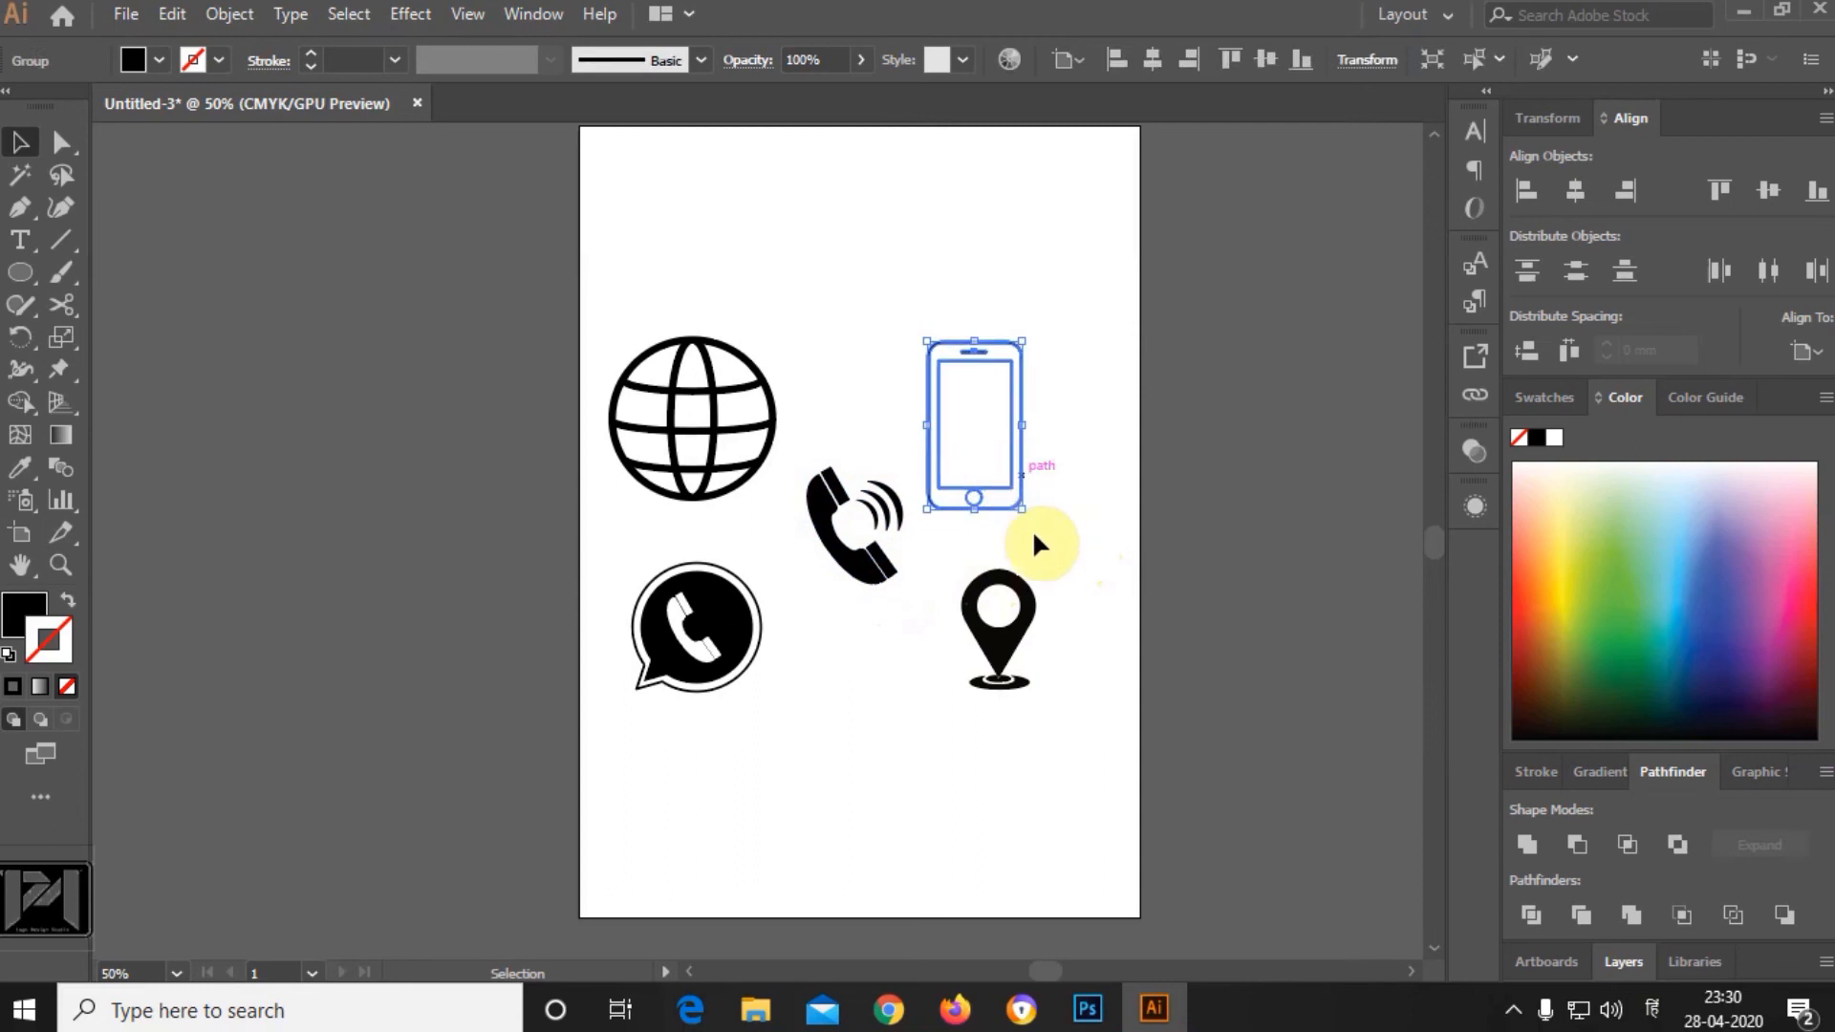
left_click(1037, 614, "shift")
left_click_drag(1037, 619, 1085, 610)
left_click(910, 316)
left_click_drag(920, 566, 921, 570)
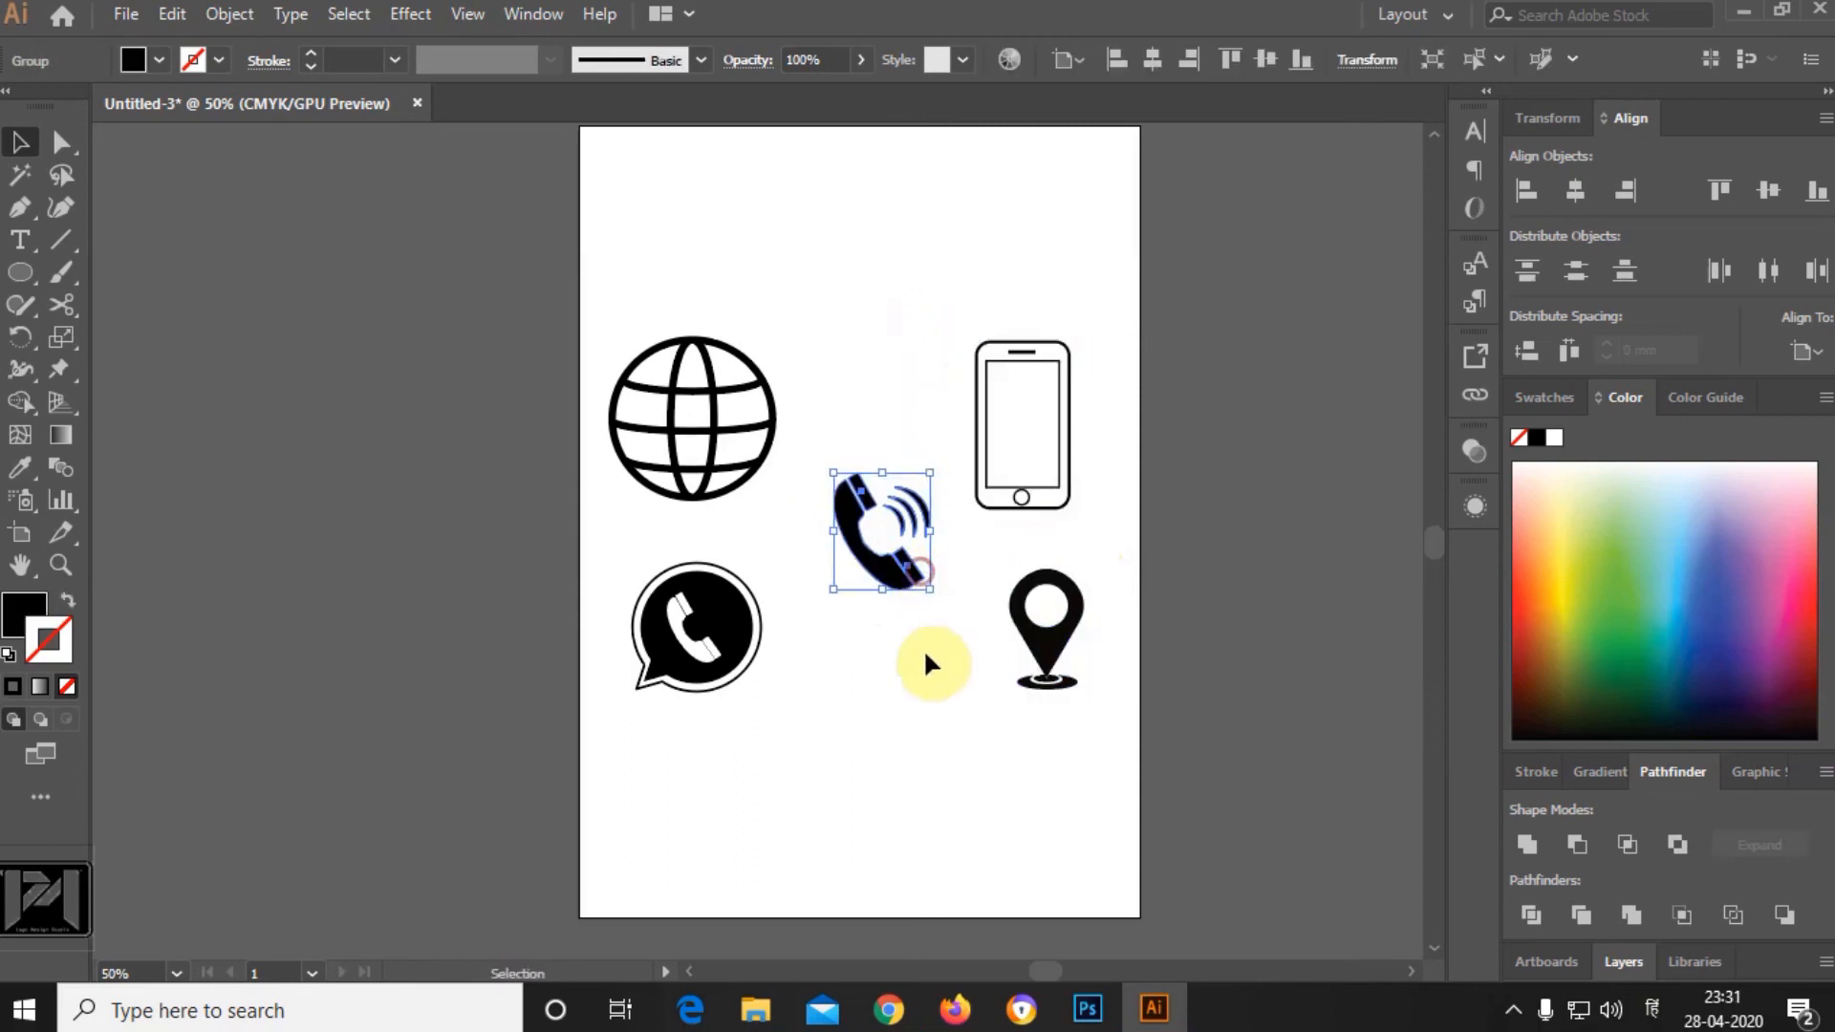
left_click(919, 660)
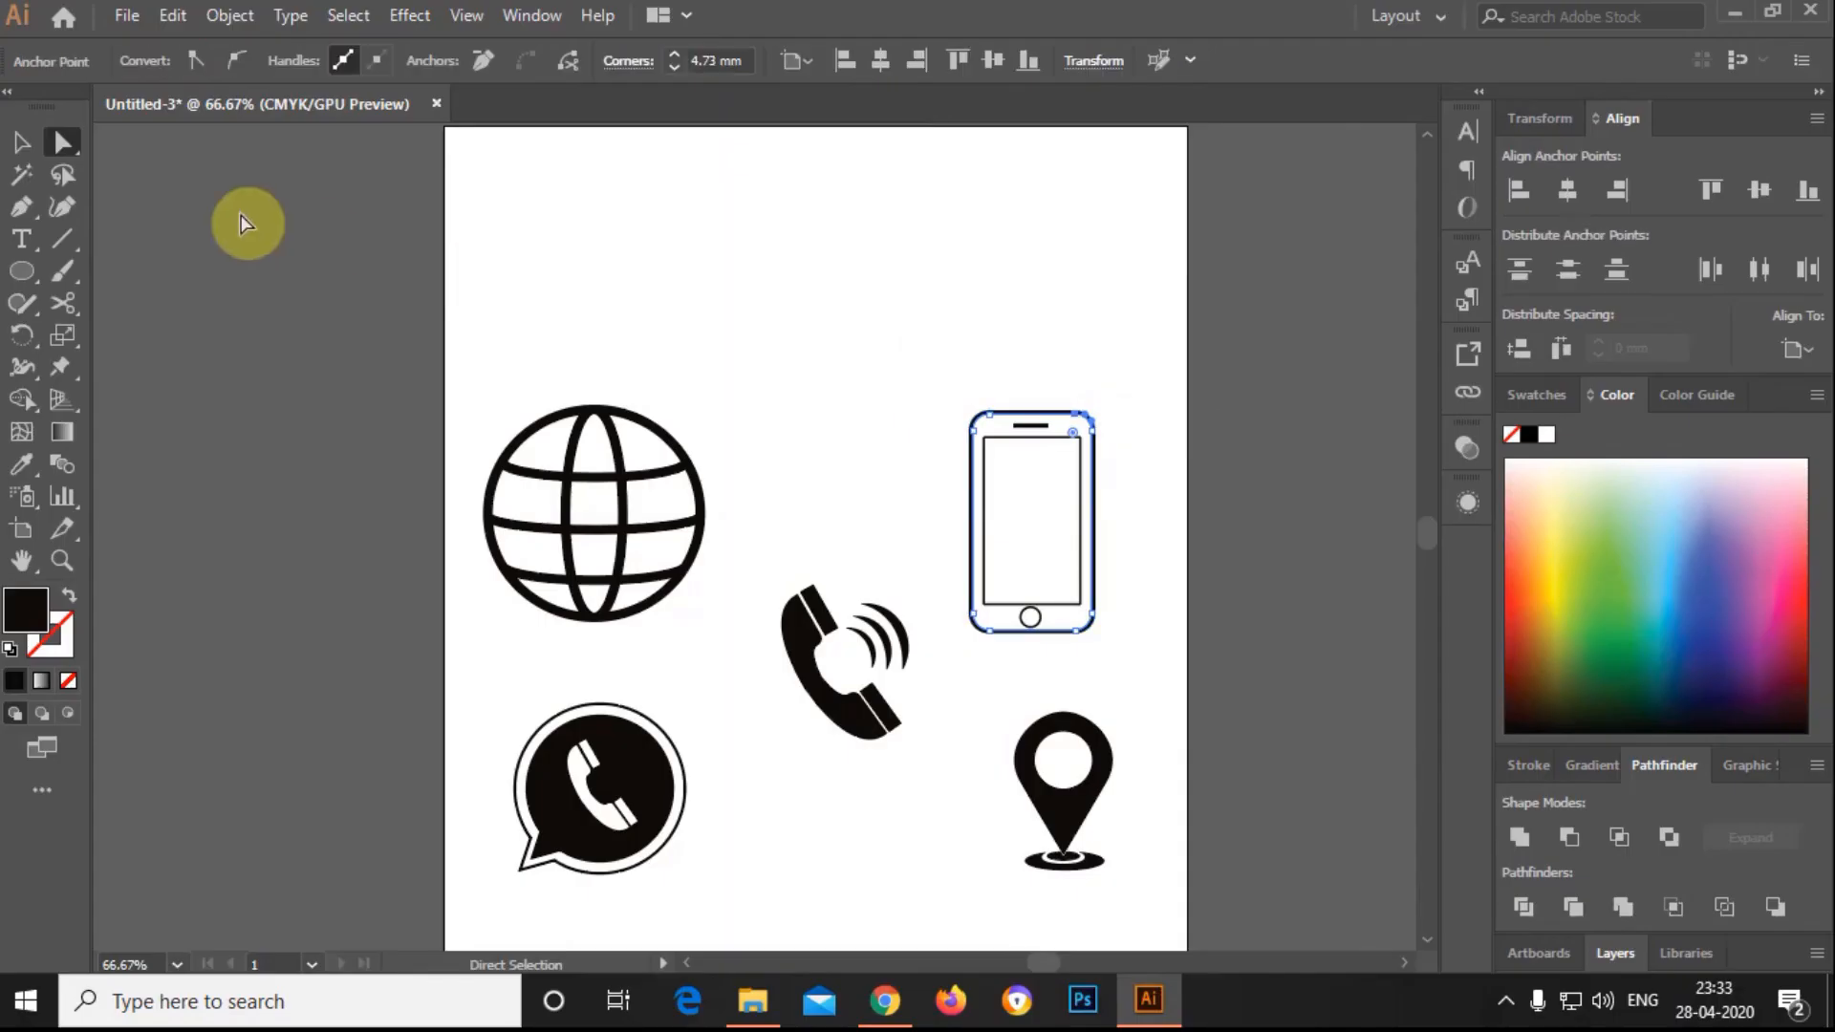
Recolor the whole mobile phone icon blue.
left_click(29, 143)
left_click(1697, 608)
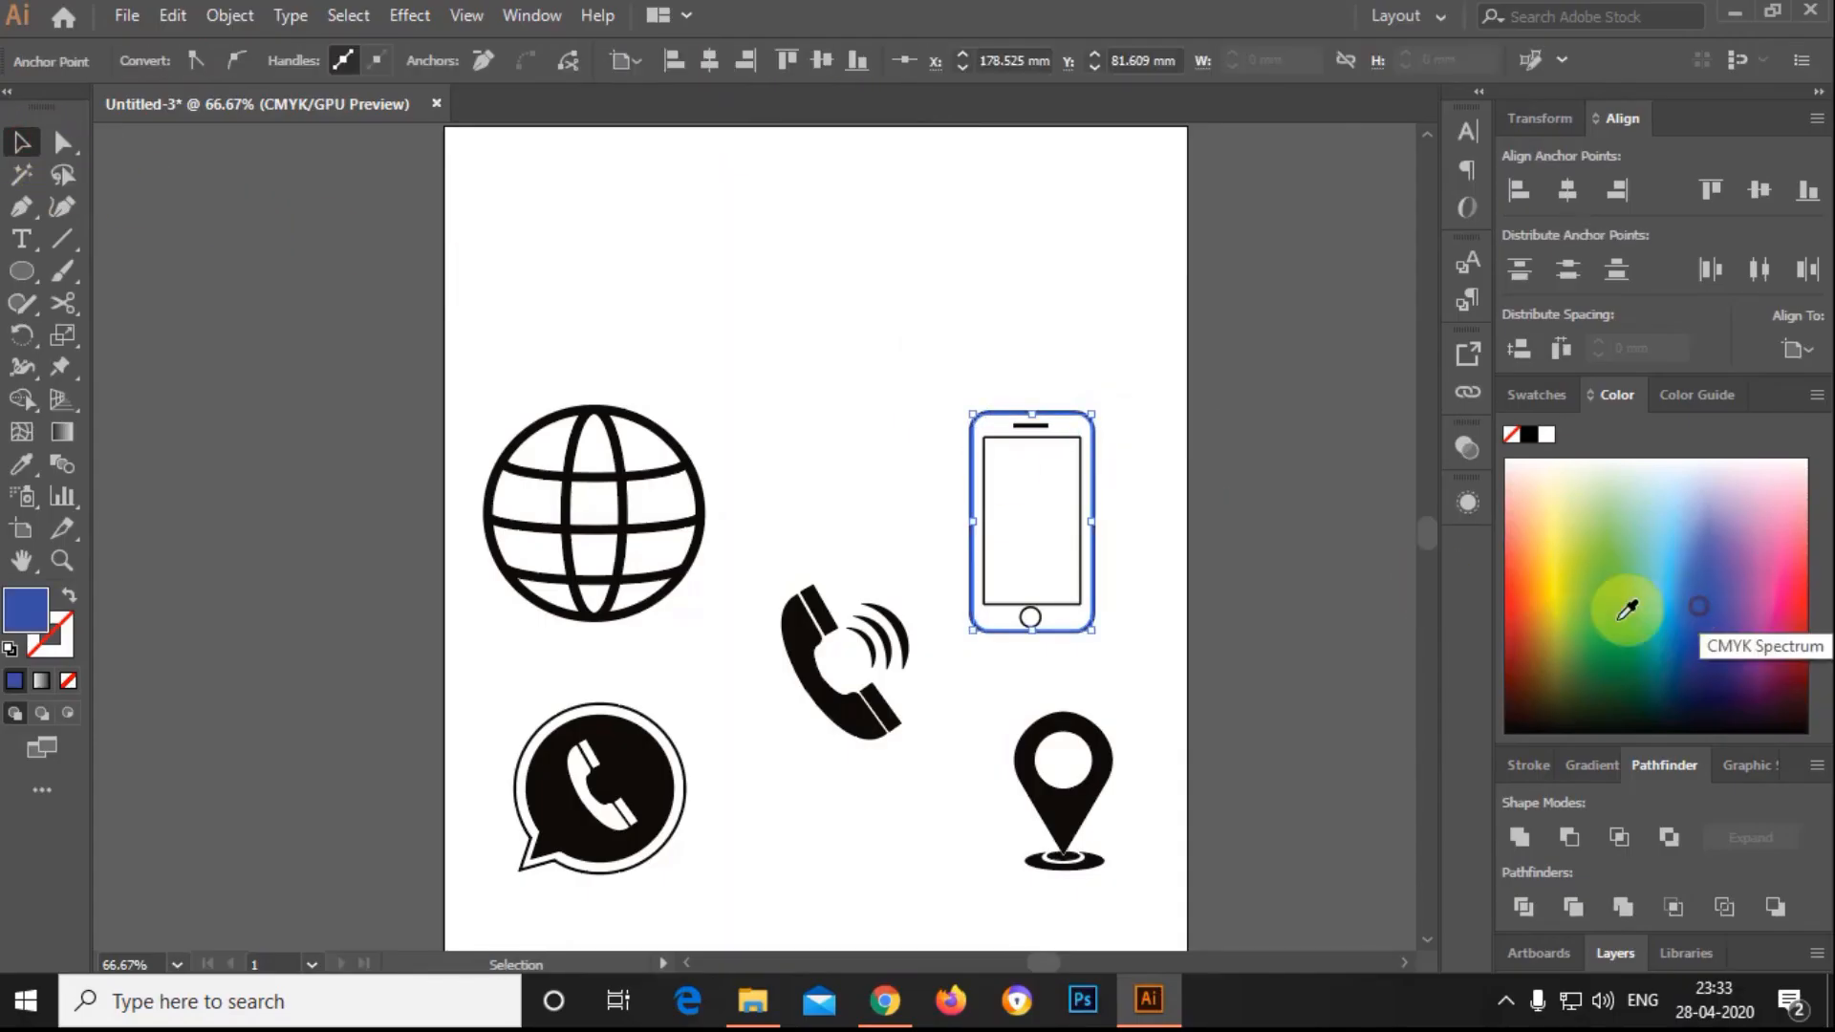
left_click(1057, 606)
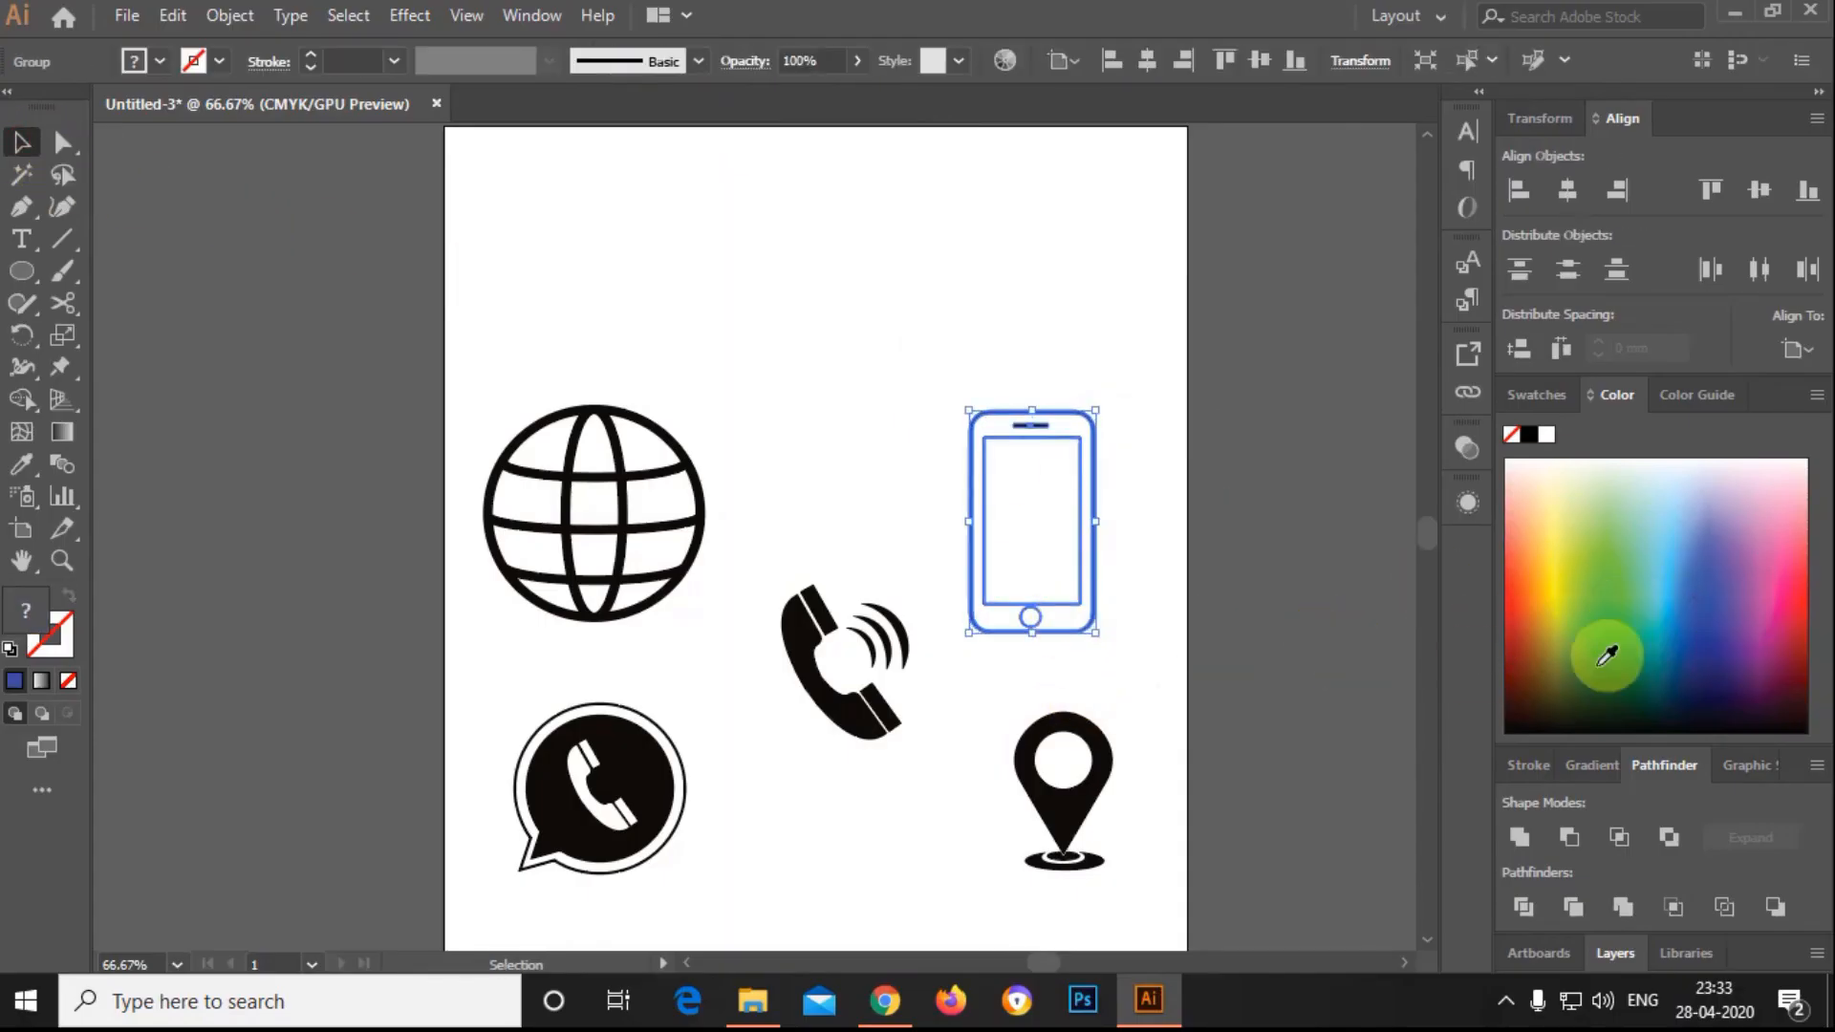
left_click(1698, 625)
Fill the globe icon with dark crimson.
left_click(53, 153)
left_click(899, 378)
left_click(700, 488)
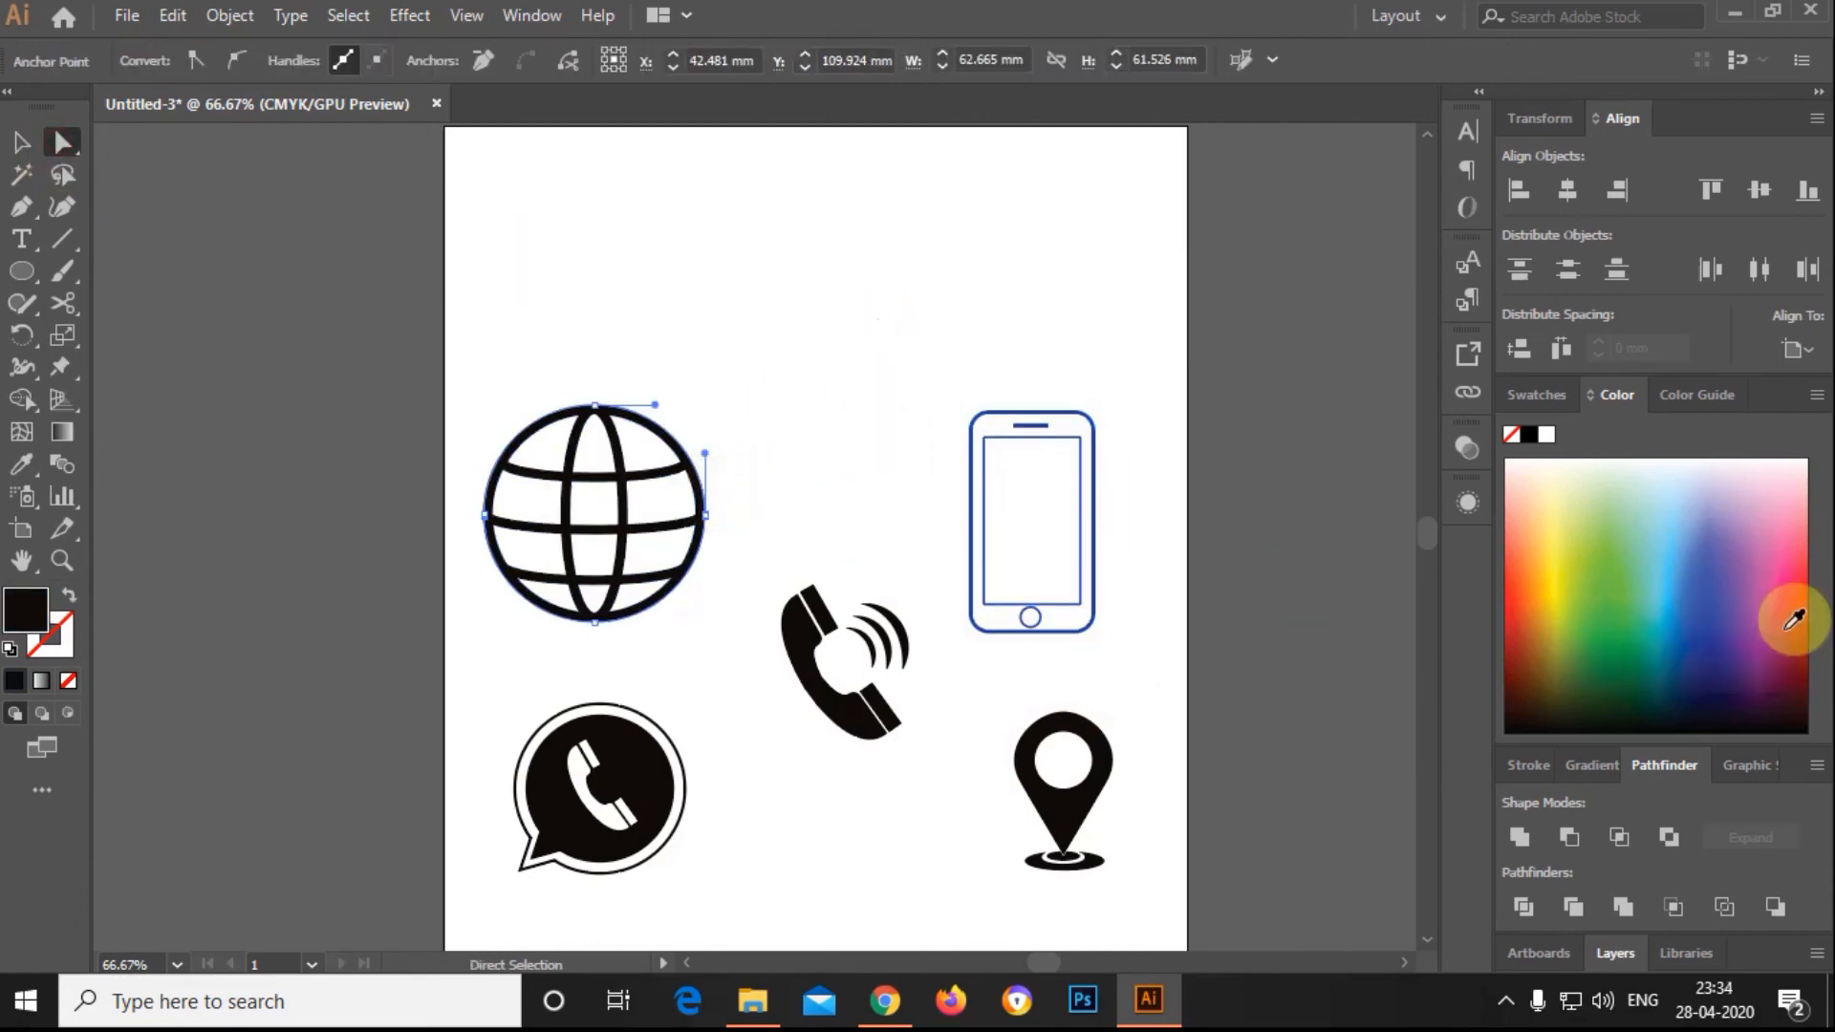
left_click(1790, 631)
left_click(801, 386)
Recolor the WhatsApp icon light blue, keeping its handset white.
left_click(623, 730)
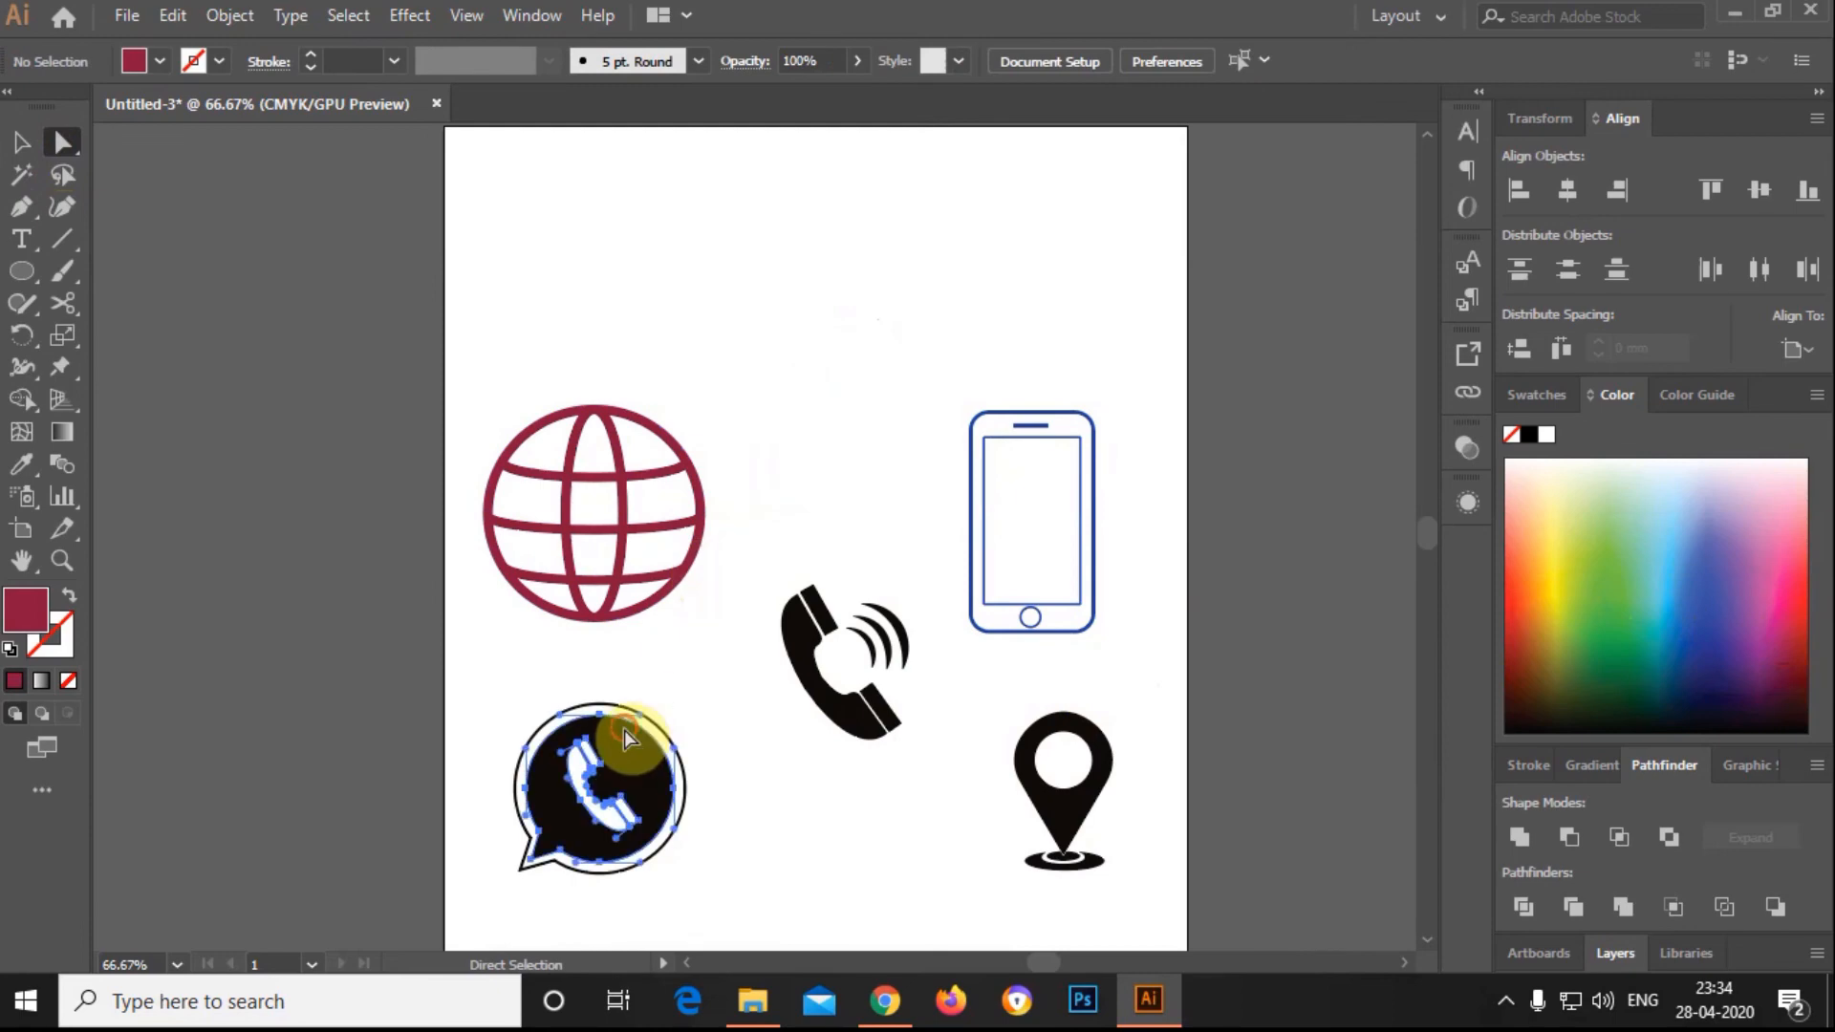
left_click(17, 144)
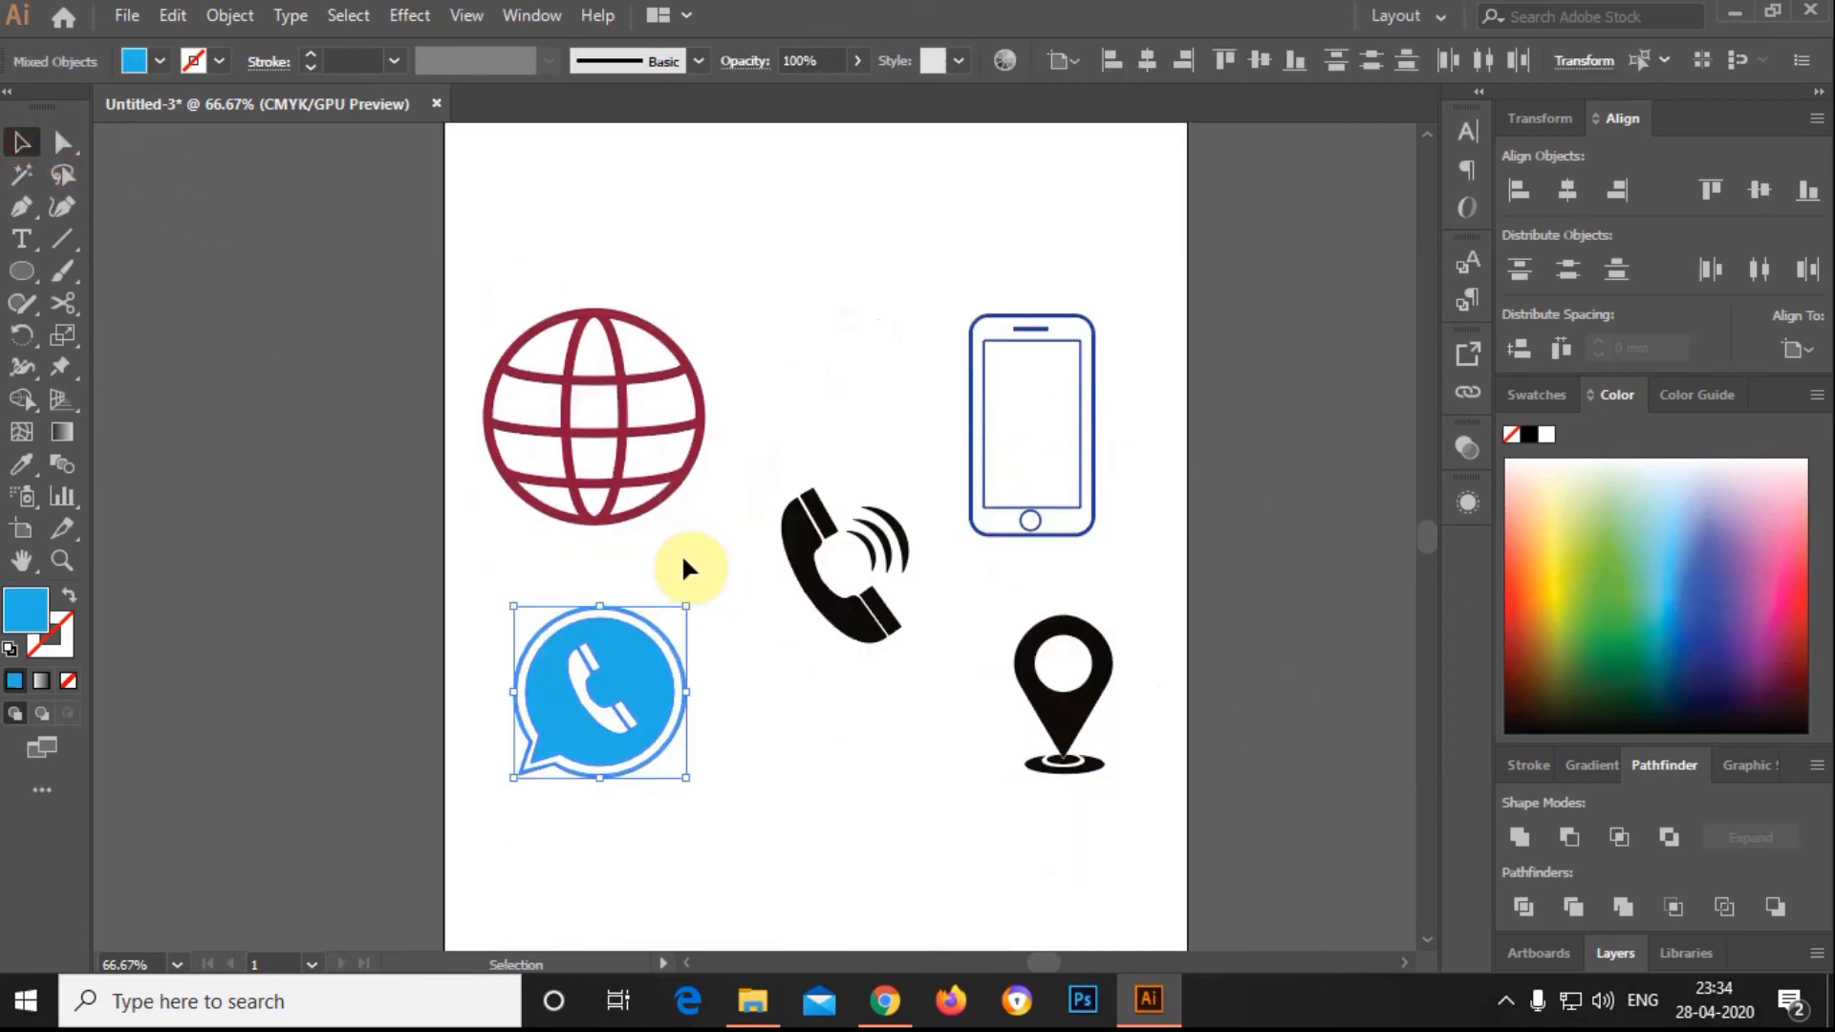
Recolor the call icon light orange and the whole location icon crimson.
left_click(747, 466)
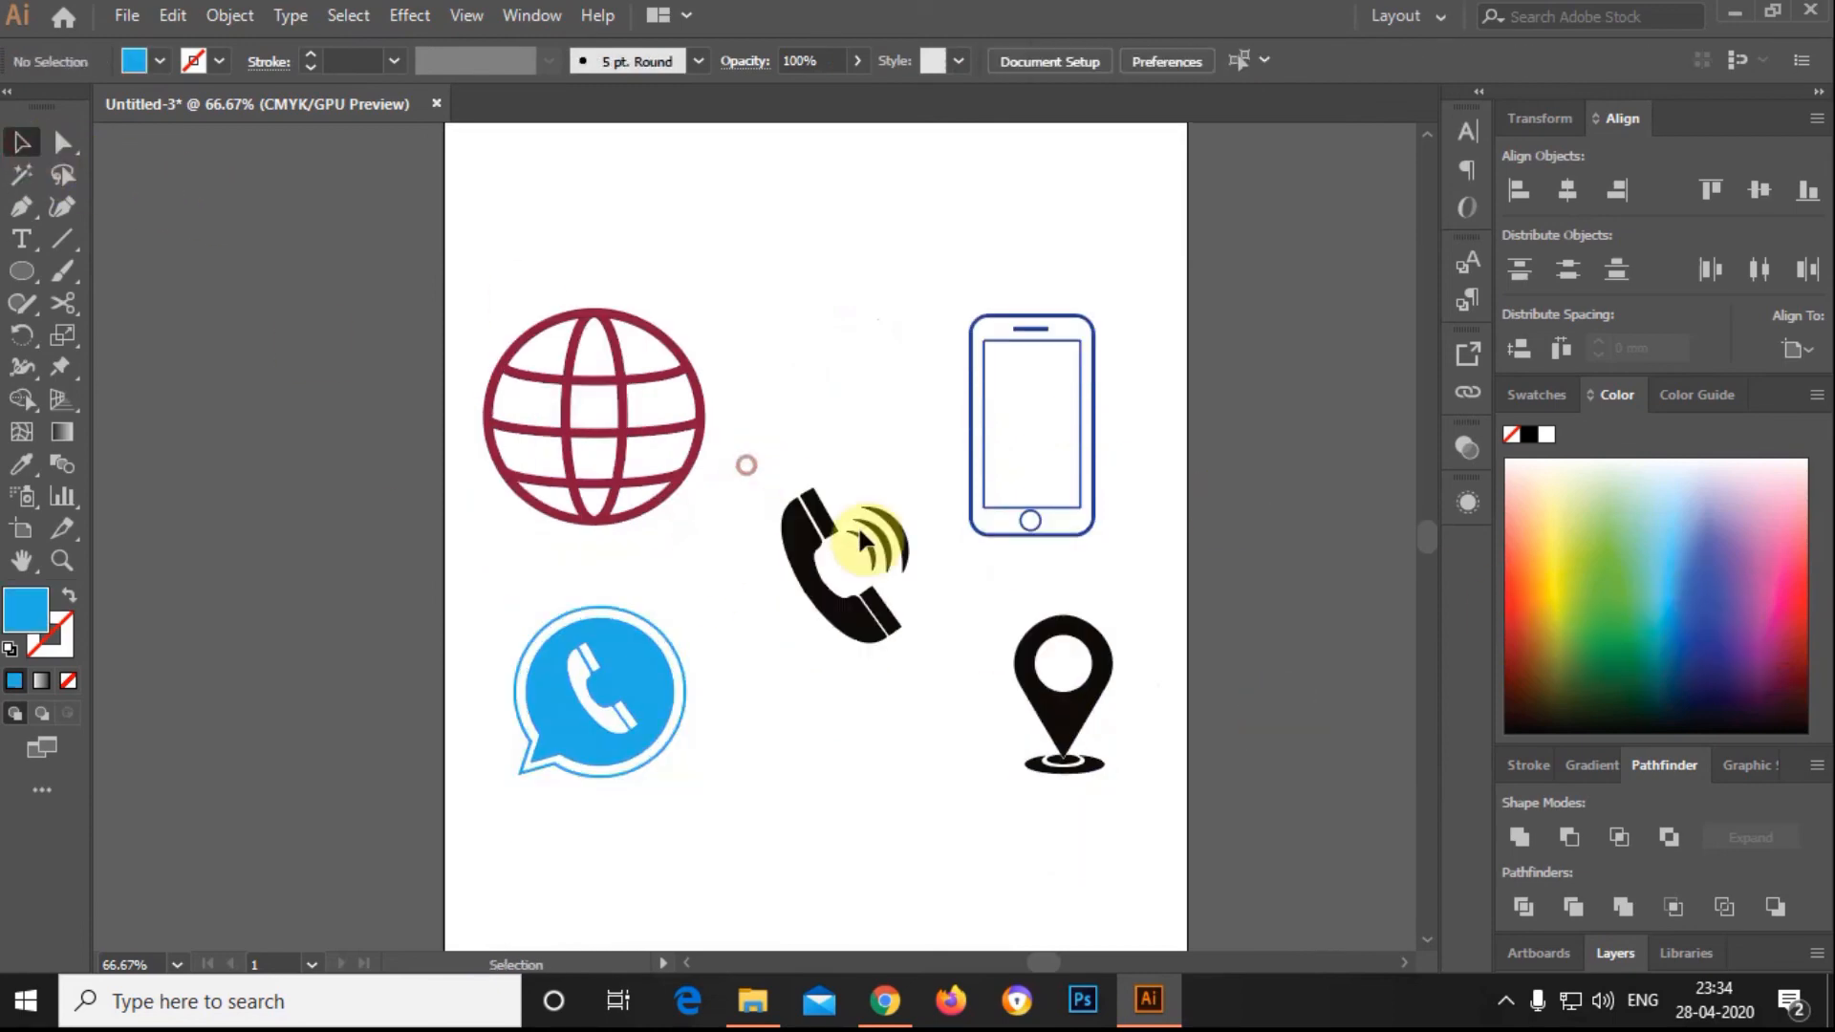
left_click(855, 594)
left_click(1508, 639)
left_click_drag(1019, 594, 1166, 800)
left_click(1777, 596)
left_click_drag(1777, 597, 1790, 615)
Recolor the location icon's separate parts, making the pin and base ellipse dark blue and the small center ellipse red.
left_click(63, 142)
left_click(843, 315)
left_click(1104, 707)
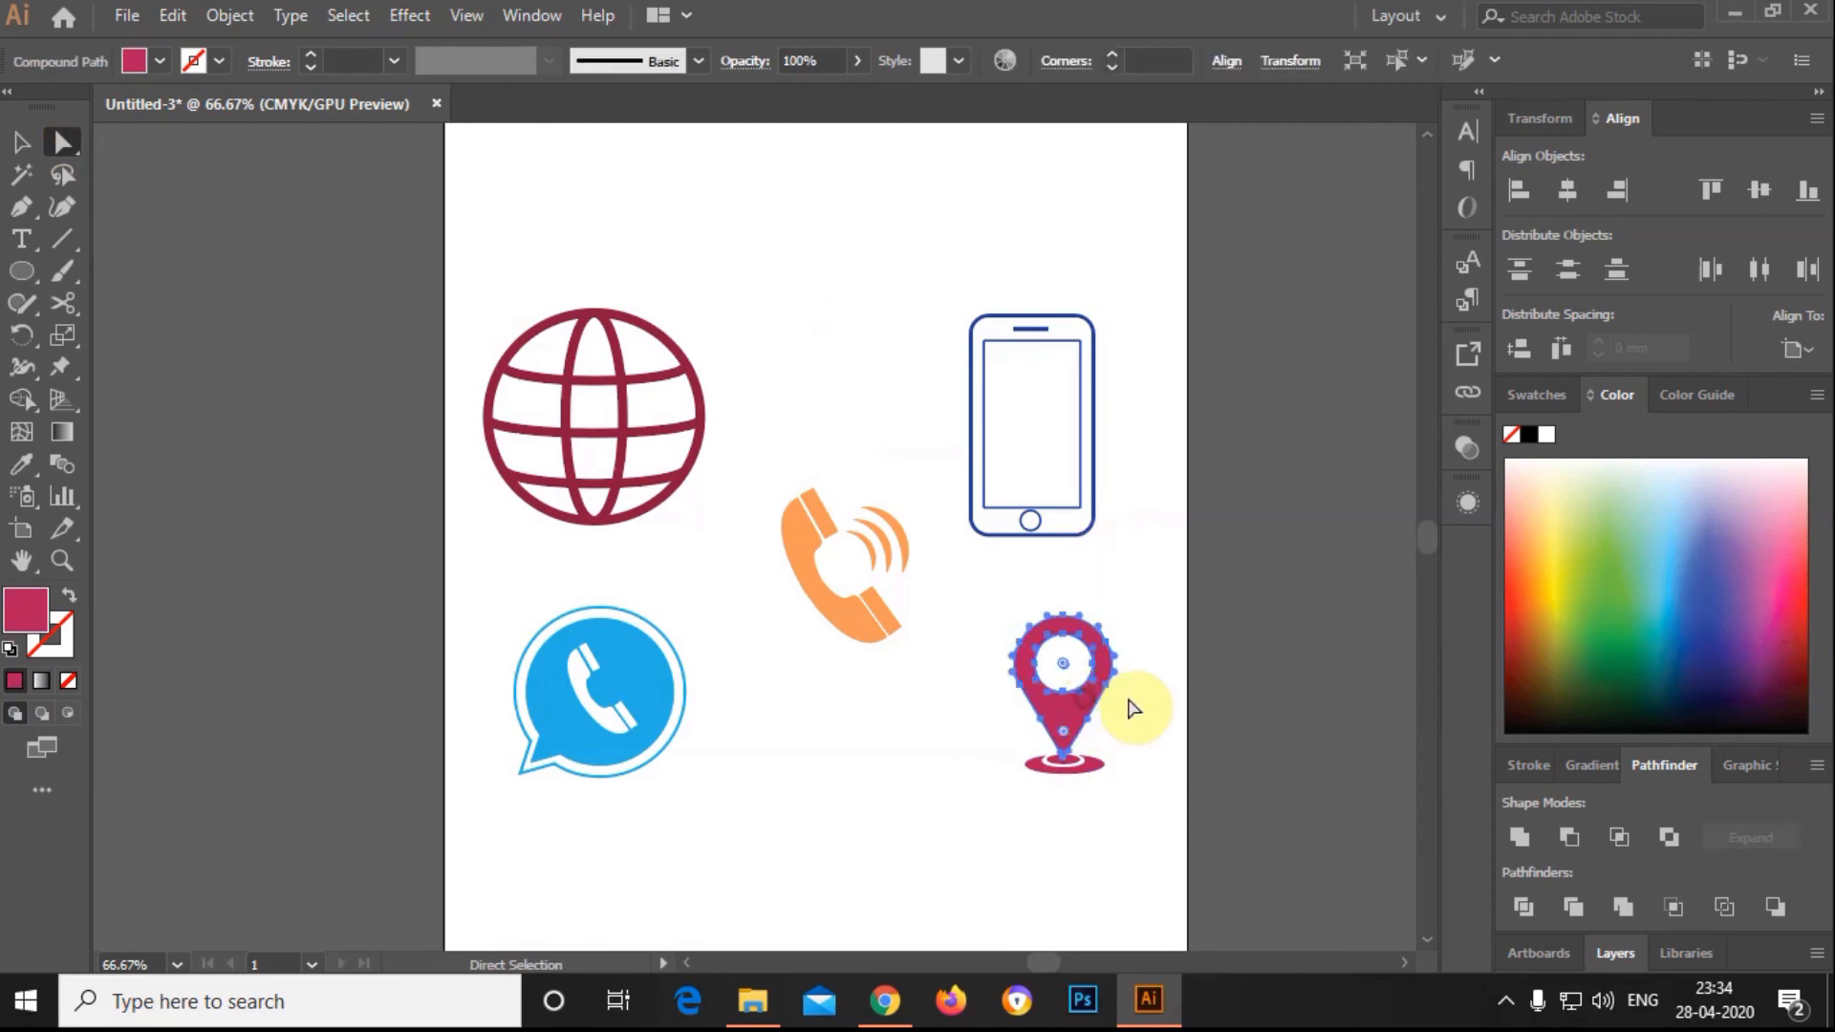
left_click(1711, 612)
left_click(1085, 767)
left_click(1720, 639)
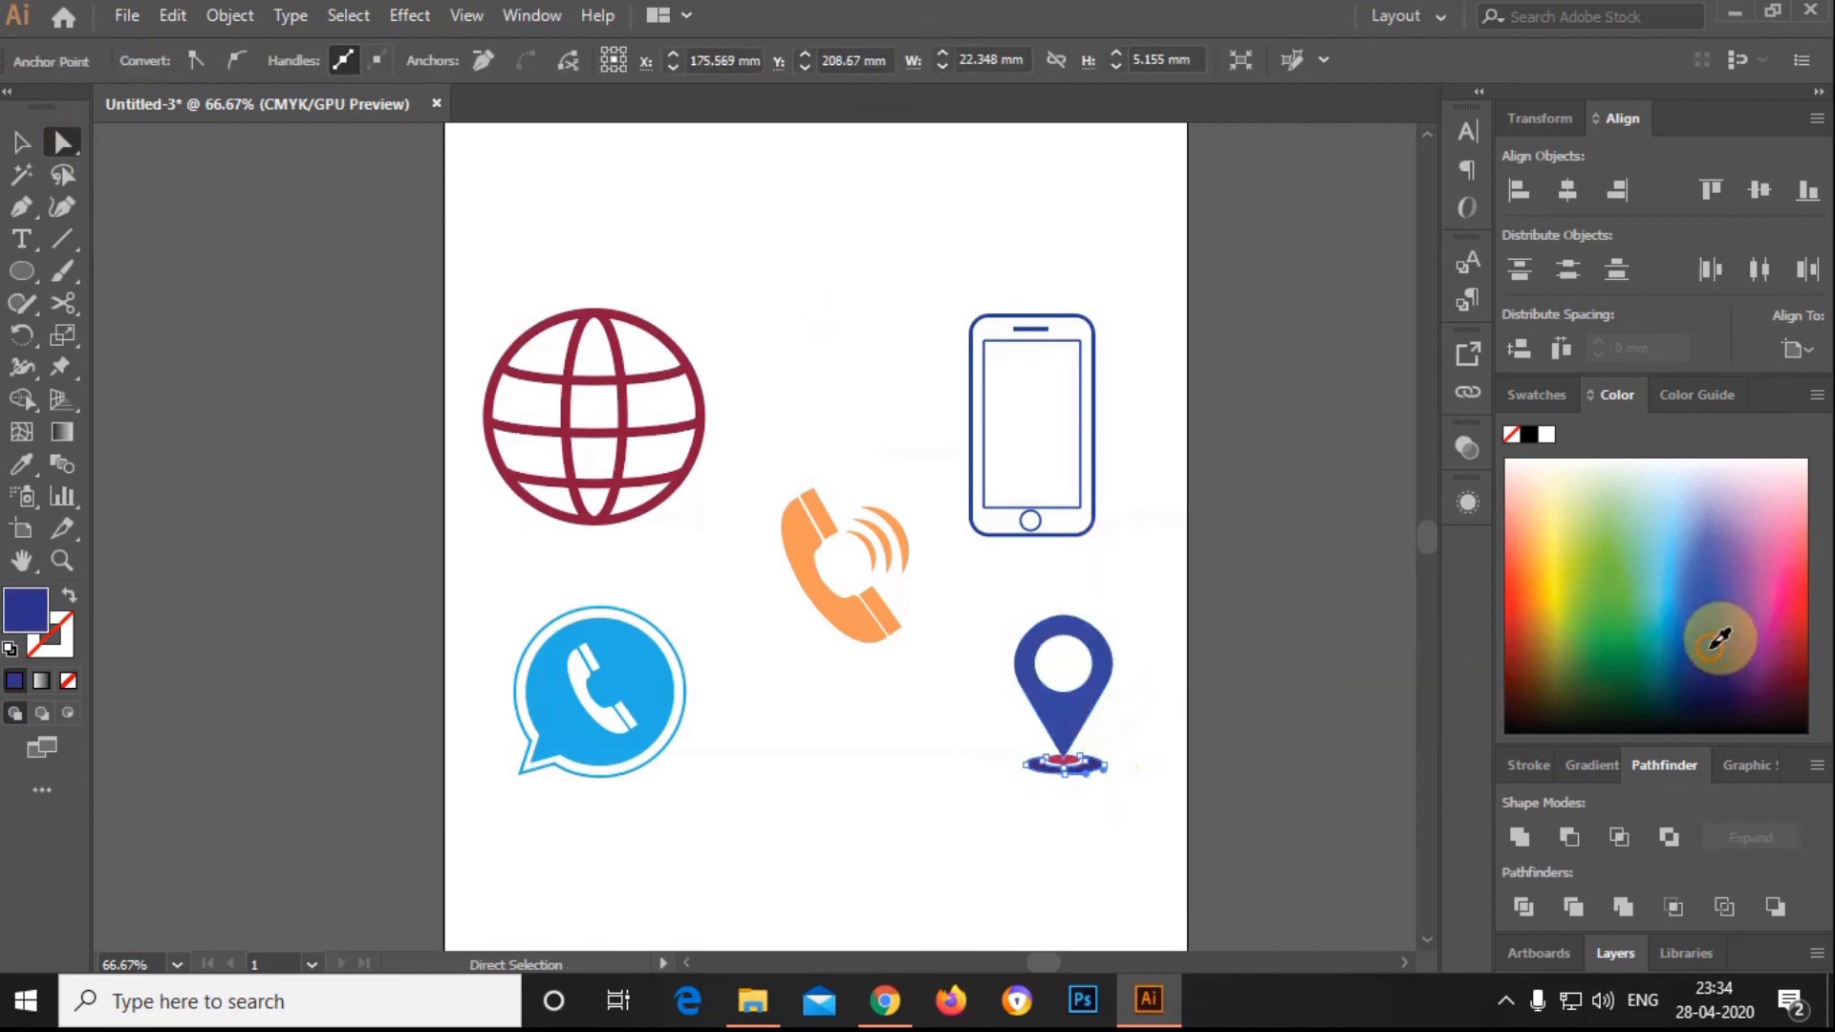
left_click(1139, 703)
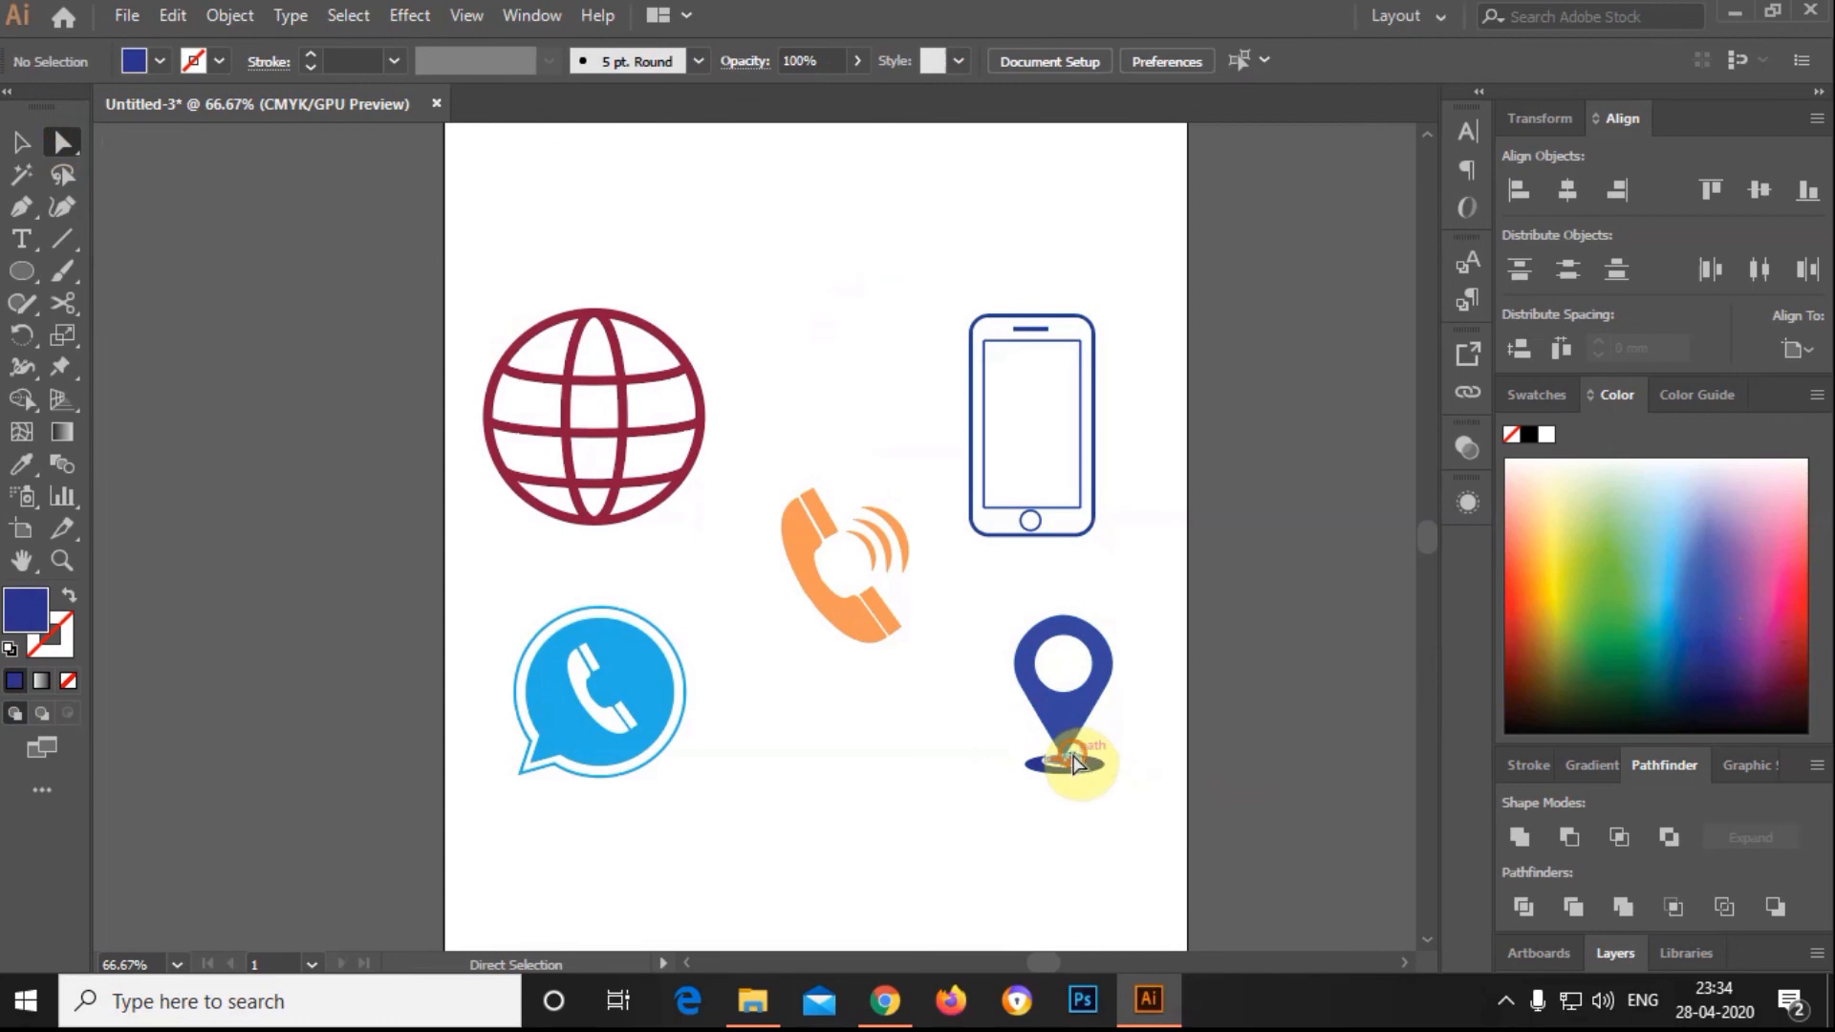
left_click(1075, 762)
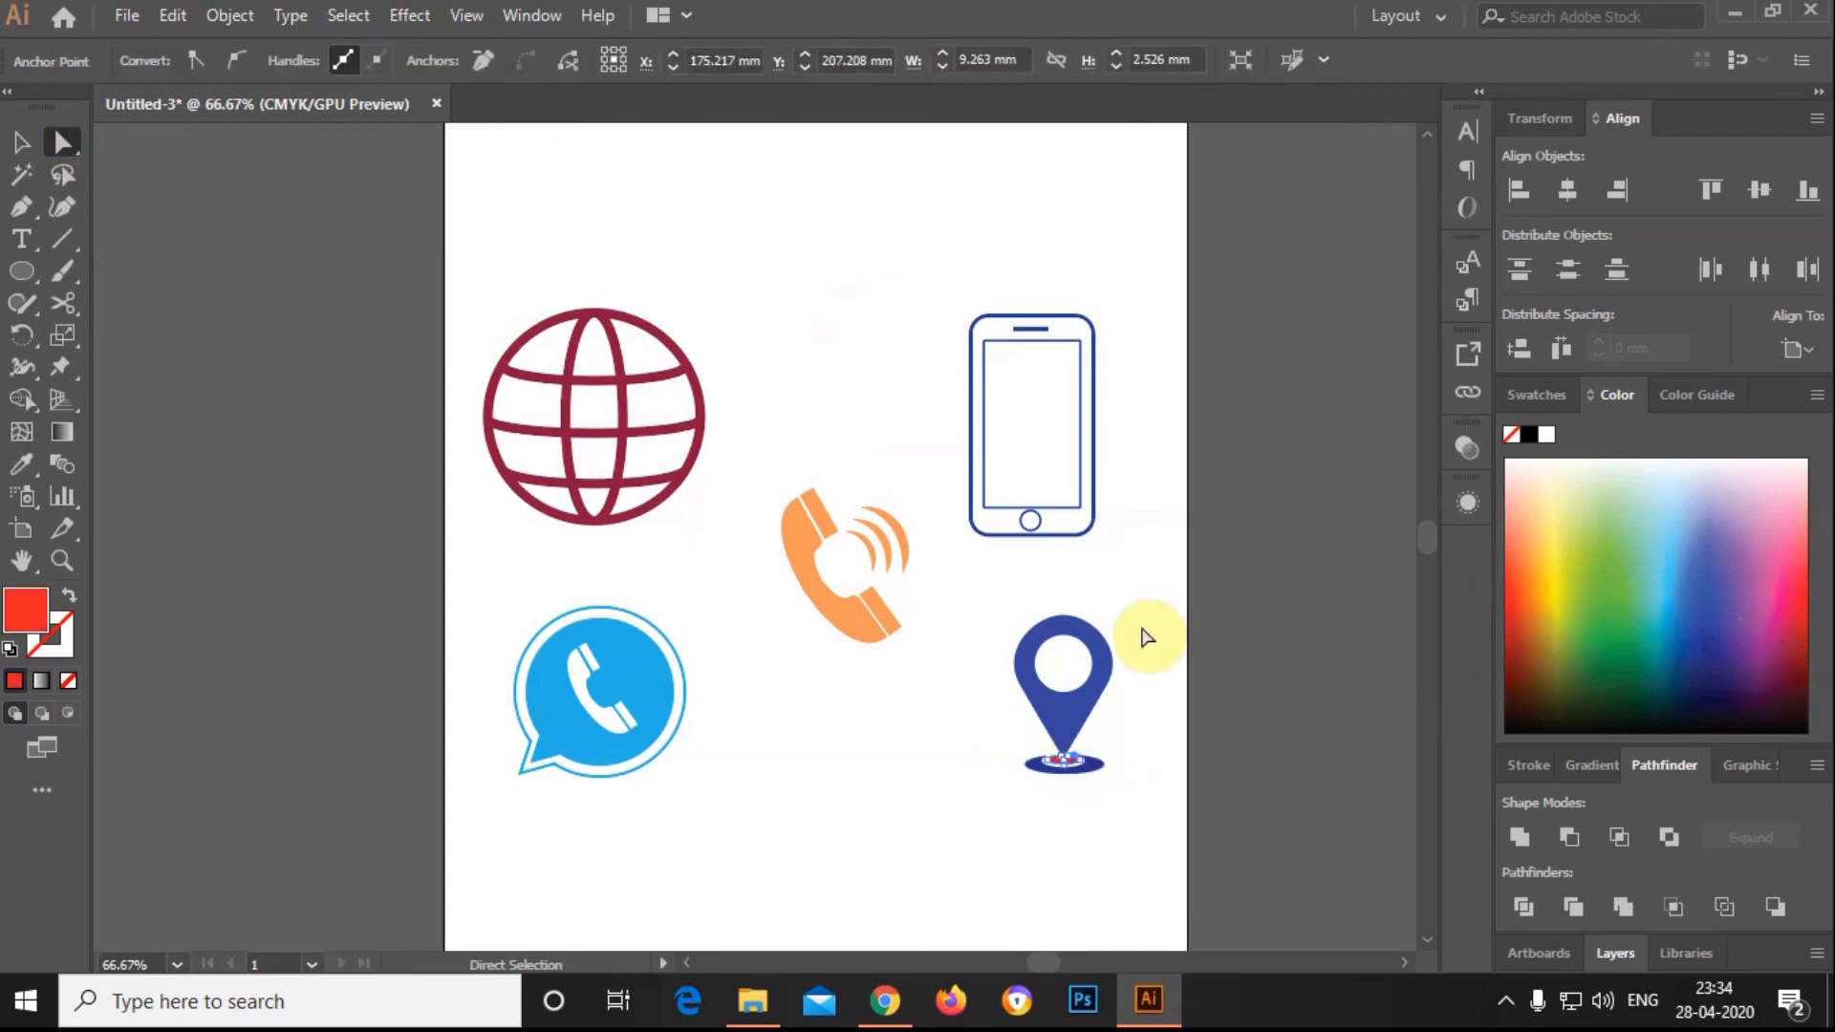
left_click(1142, 631)
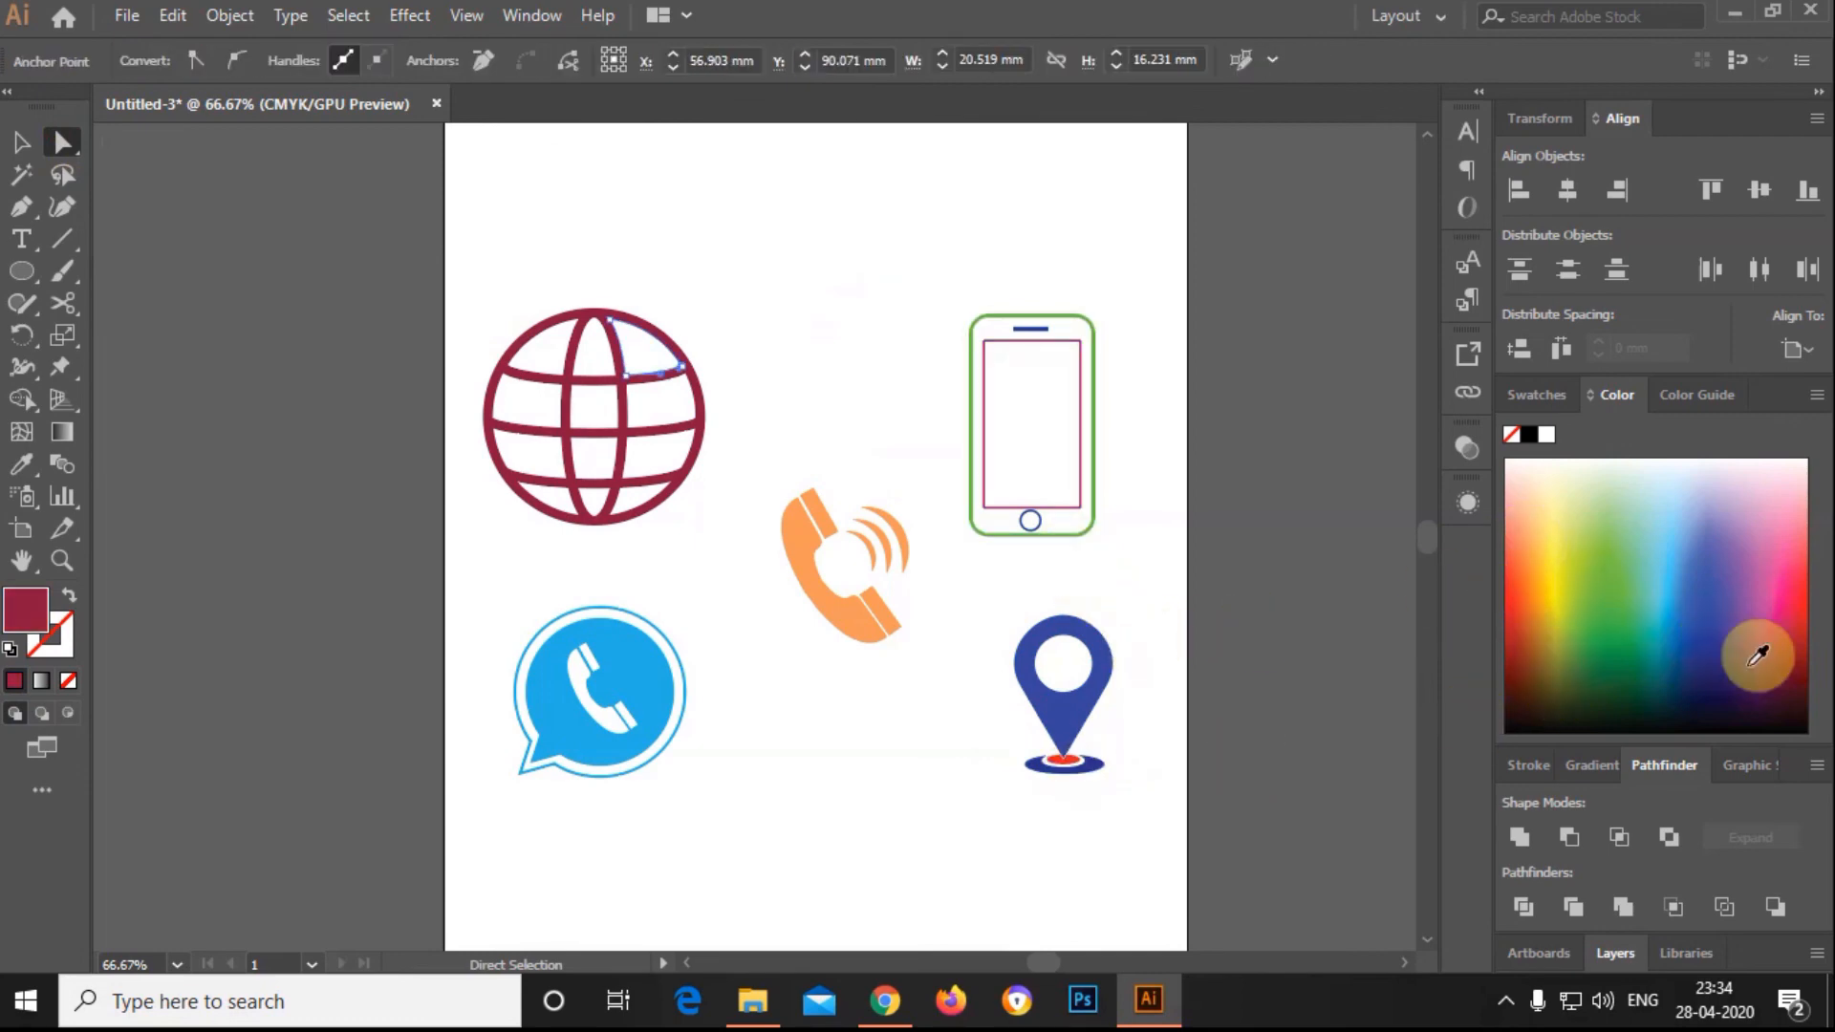
Recolor the globe icon green.
left_click(1748, 666)
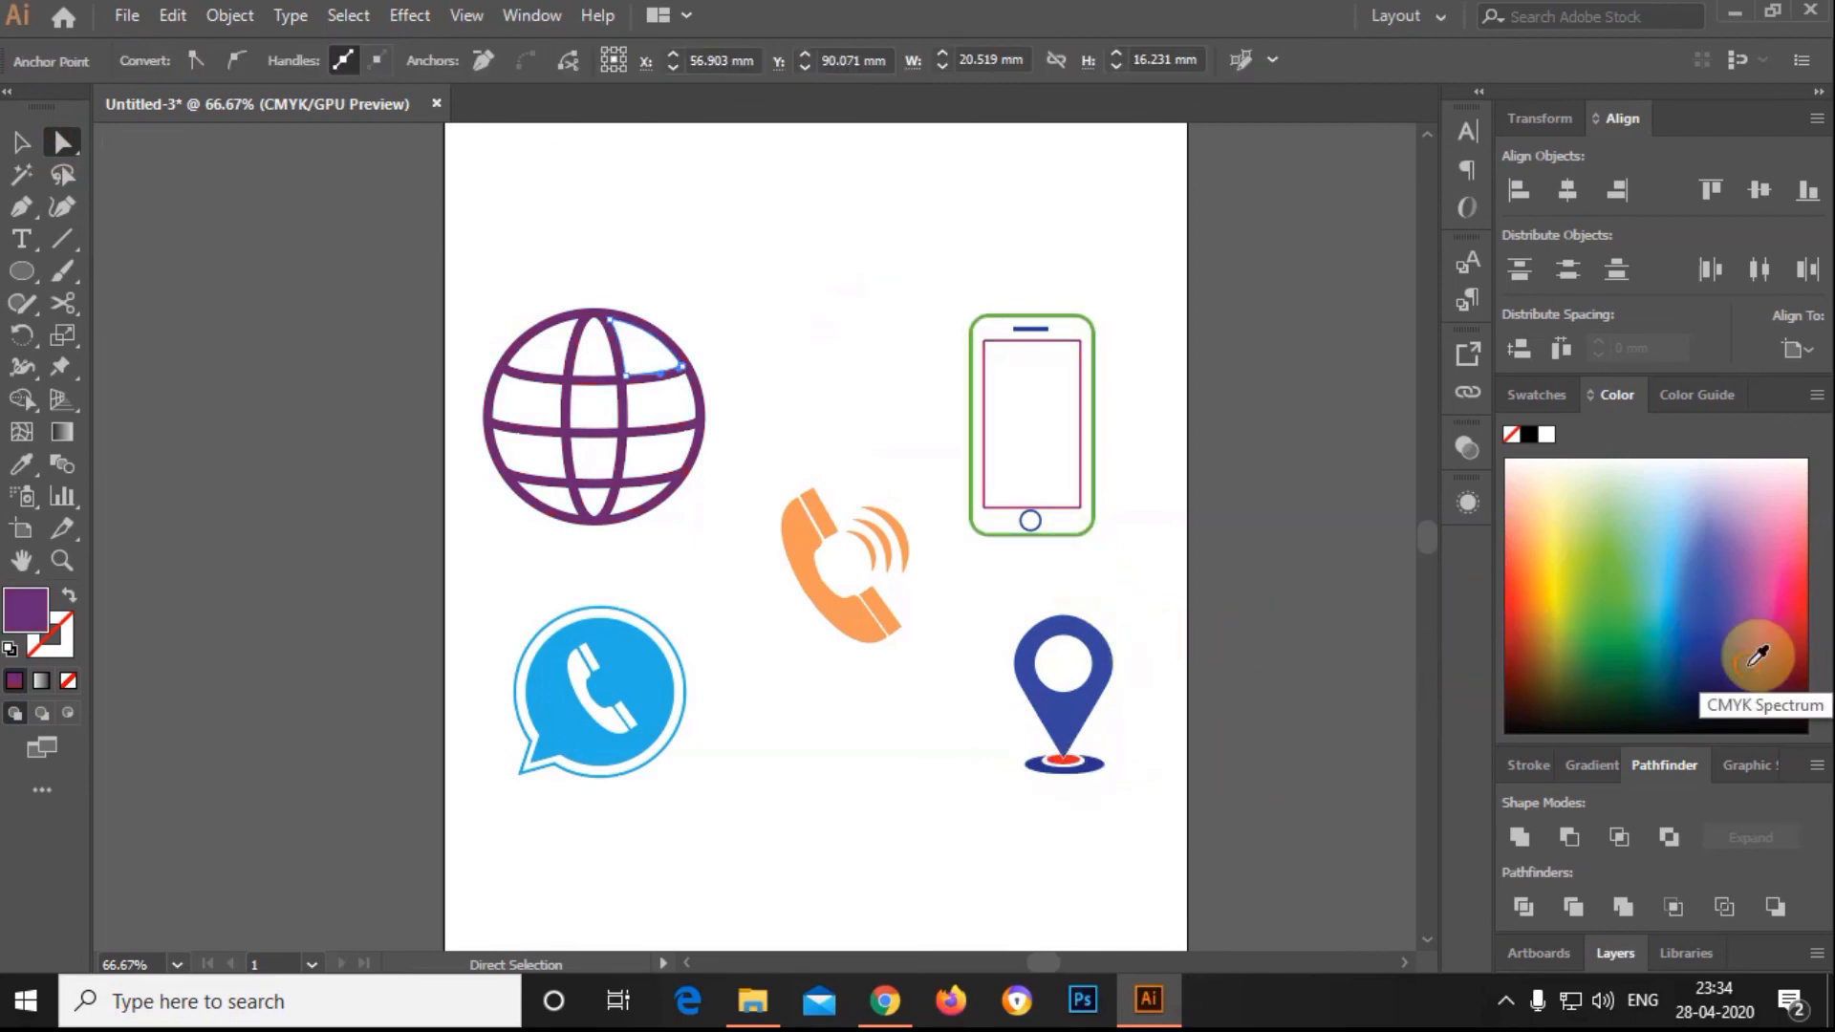
left_click(1580, 579)
left_click(1618, 622)
Recolor the WhatsApp icon's inner bubble crimson and its outer outline dark green.
left_click(638, 712)
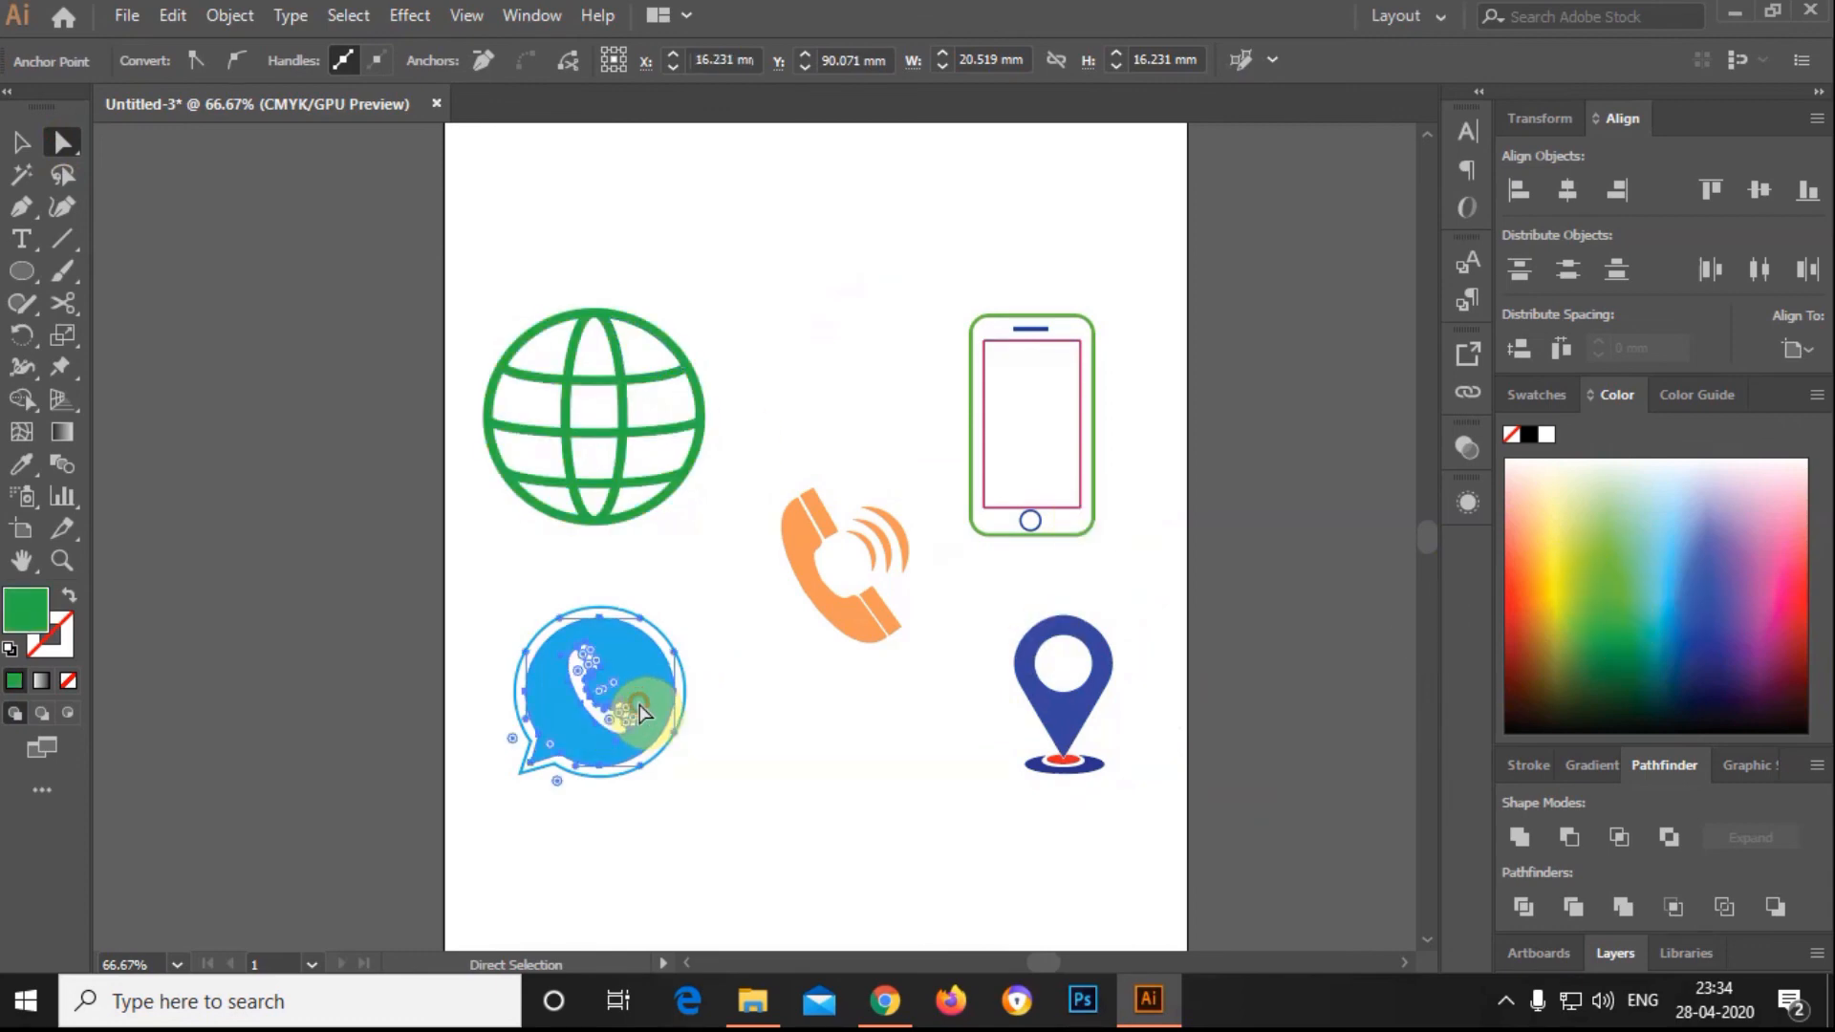
left_click(1774, 620)
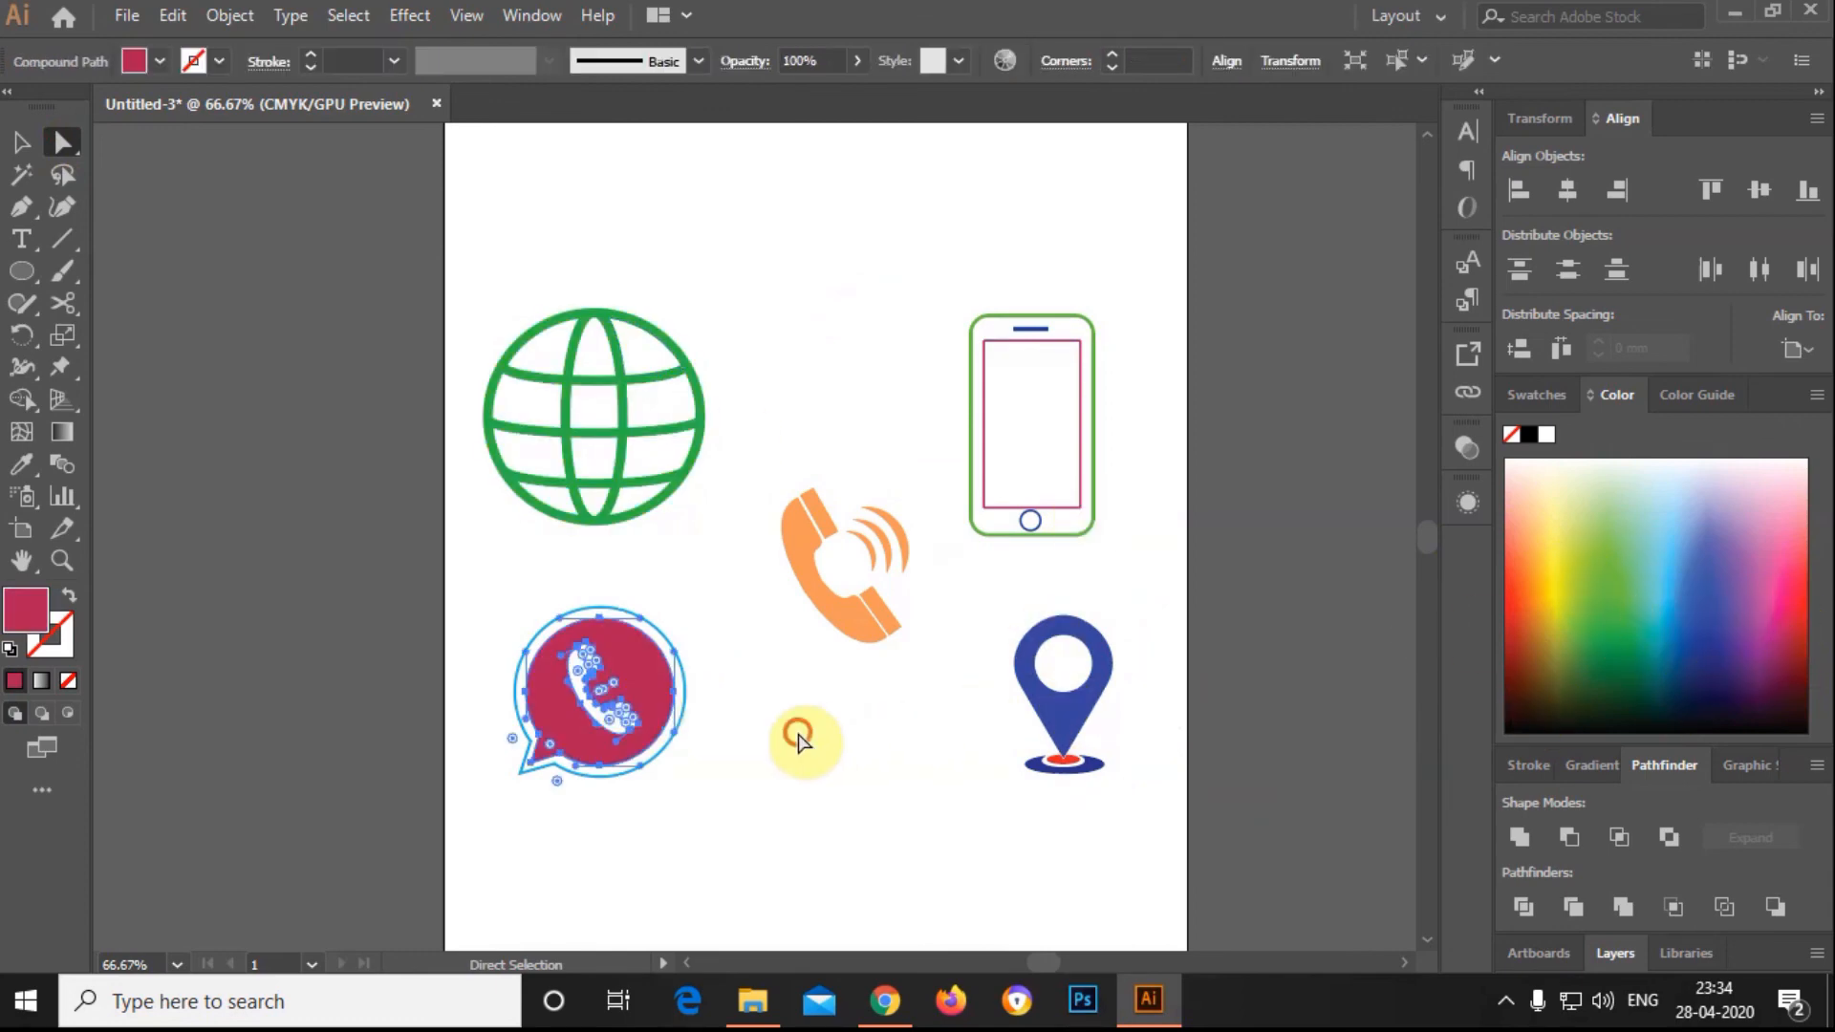
left_click(684, 737)
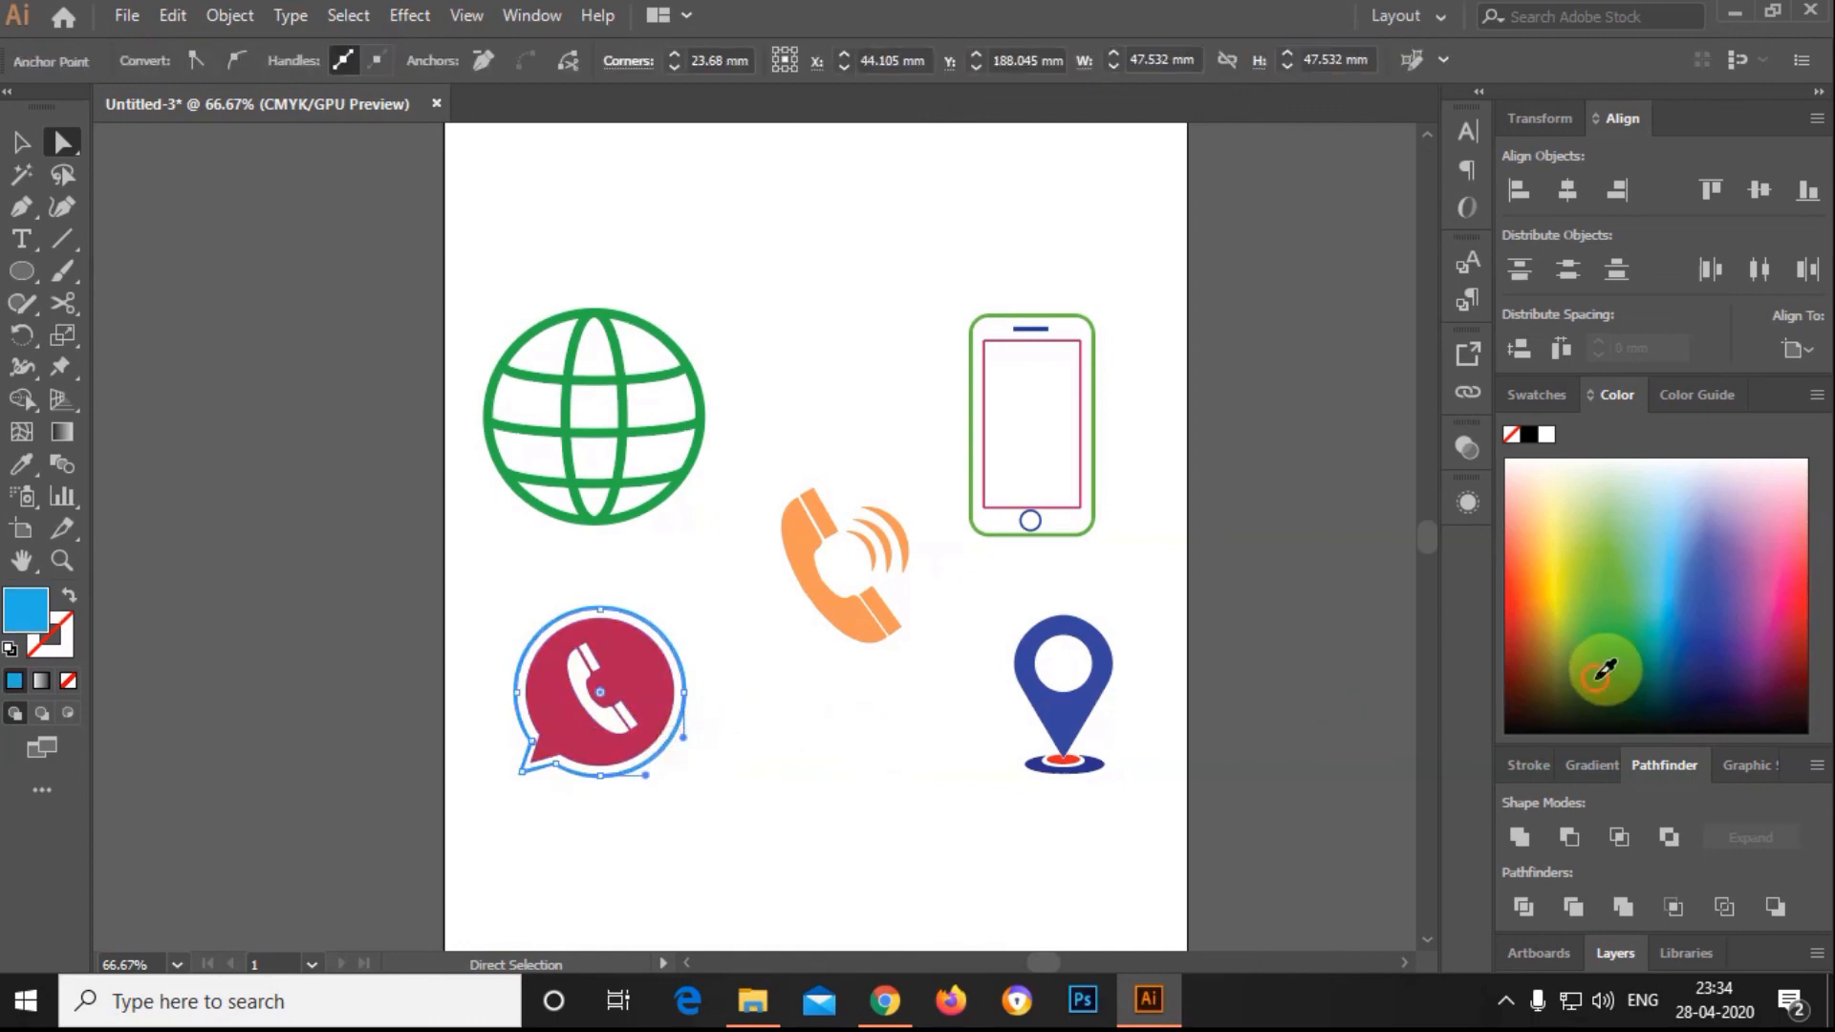
left_click(1605, 669)
left_click(21, 143)
left_click(906, 336)
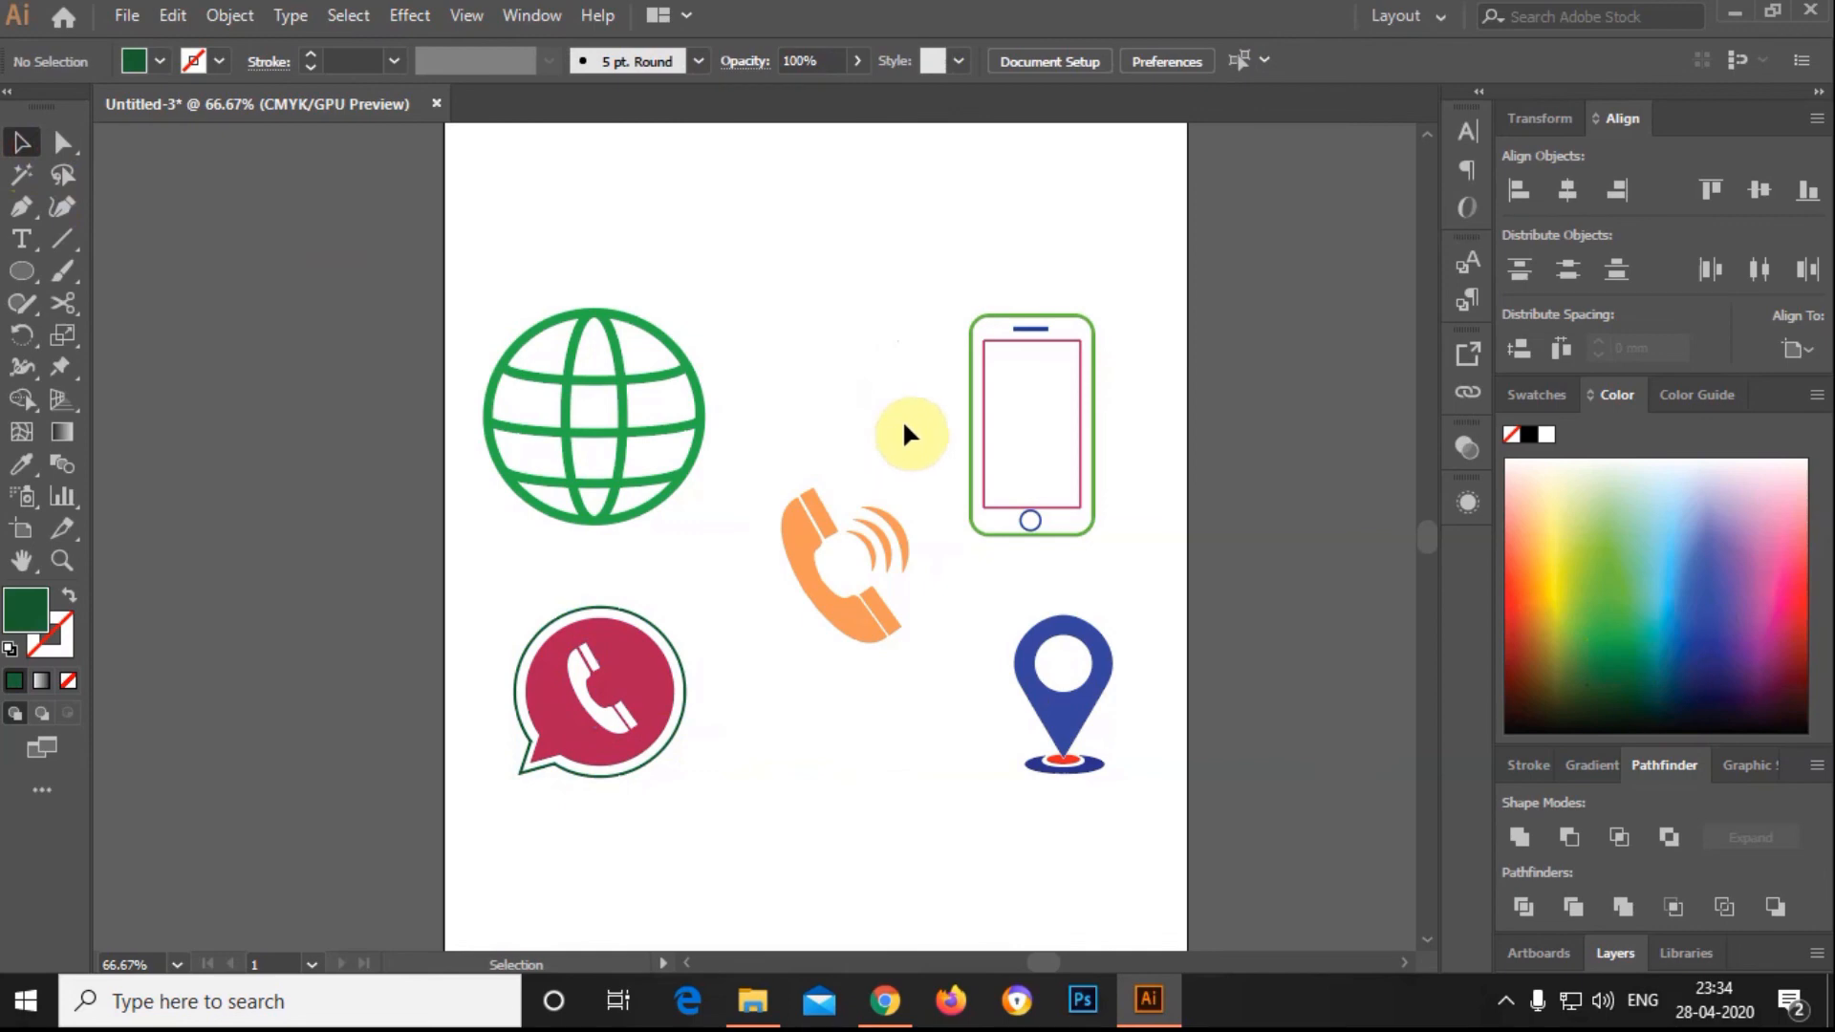
Draw a rounded rectangle above the call icon, between the globe and mobile phone icons, and fill it purple.
left_click_drag(25, 279, 127, 302)
left_click_drag(709, 178, 872, 383)
left_click(1745, 606)
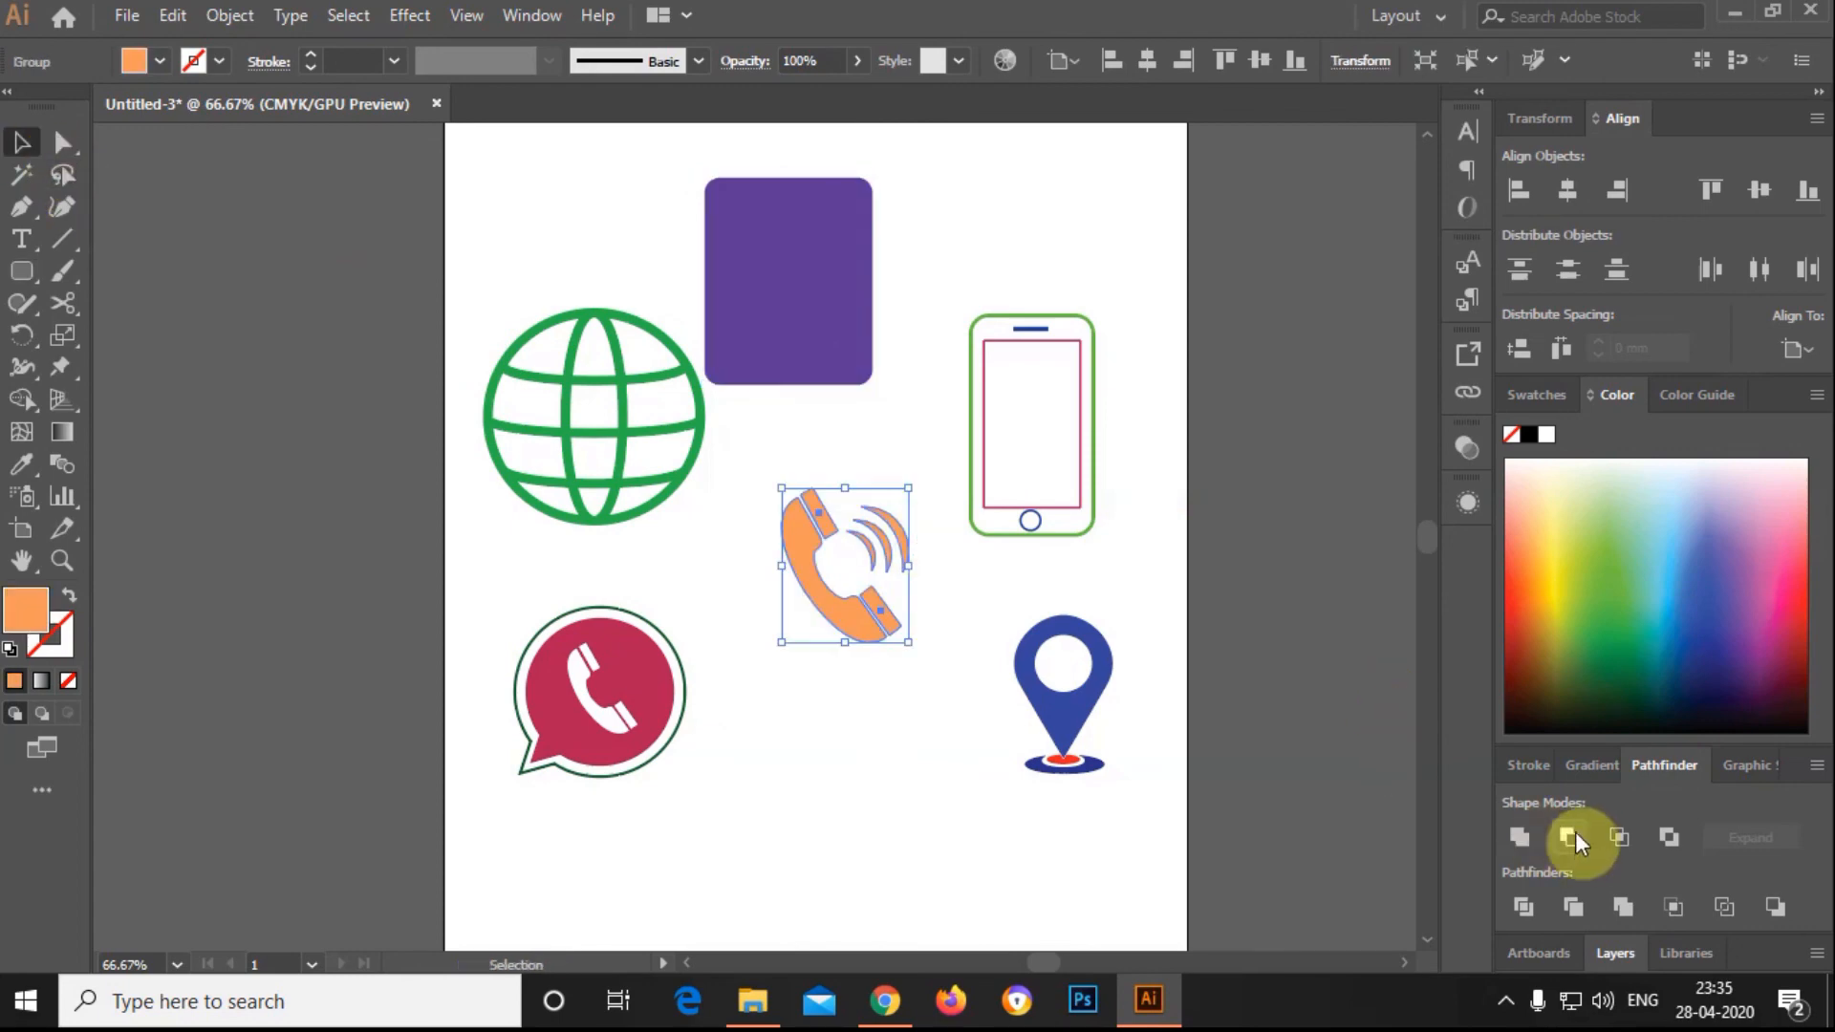
Apply a linear gradient to the call icon, with an orange start stop and a green end stop.
left_click(1590, 766)
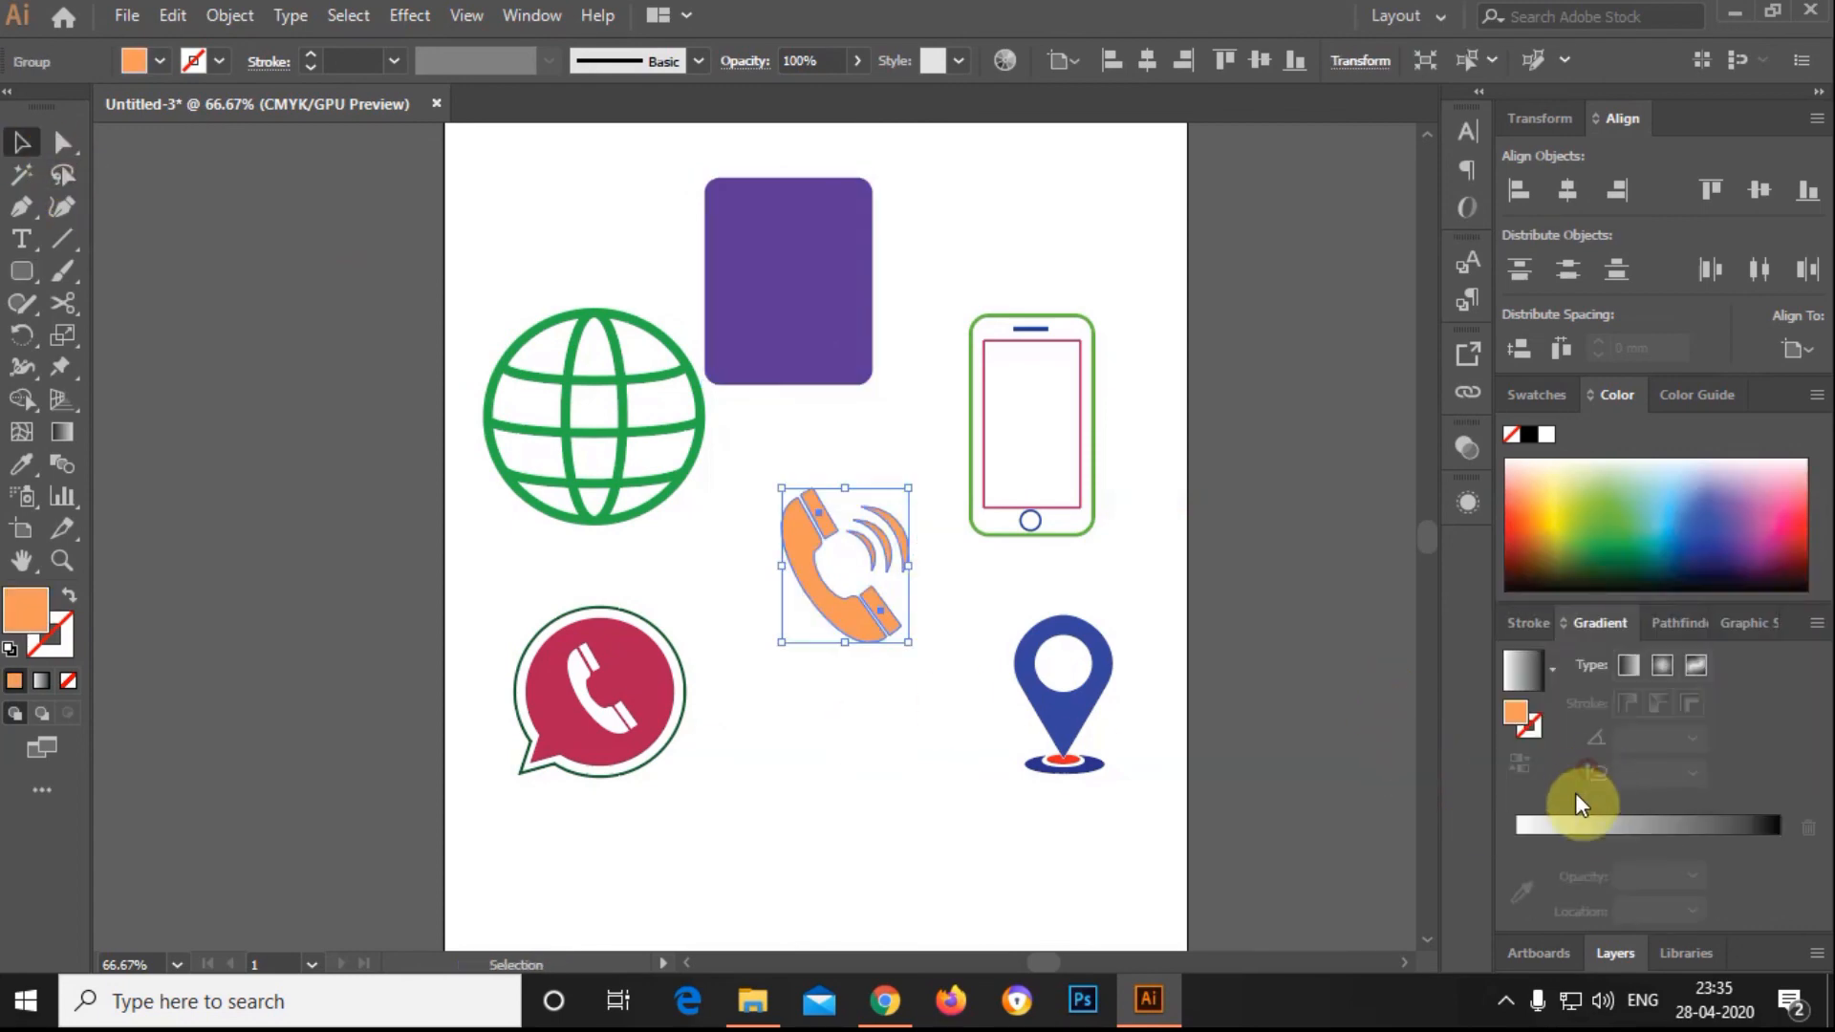
left_click(1529, 677)
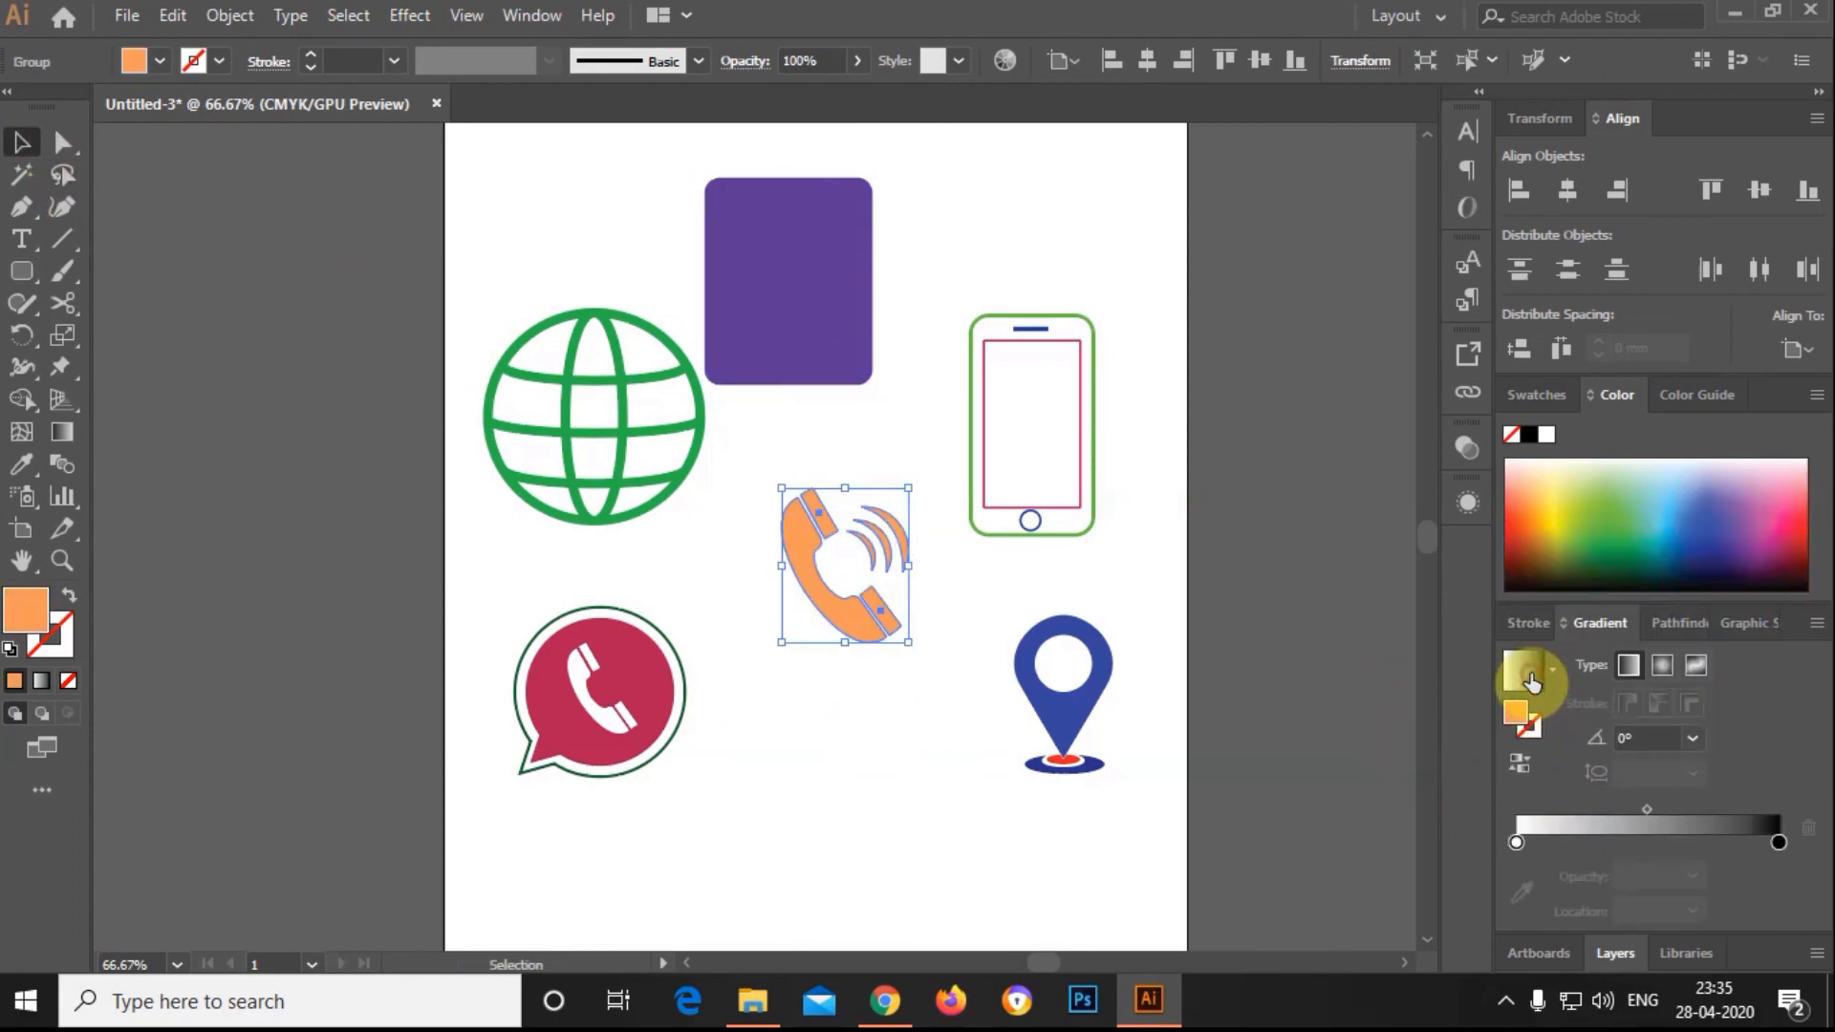
double_click(1781, 843)
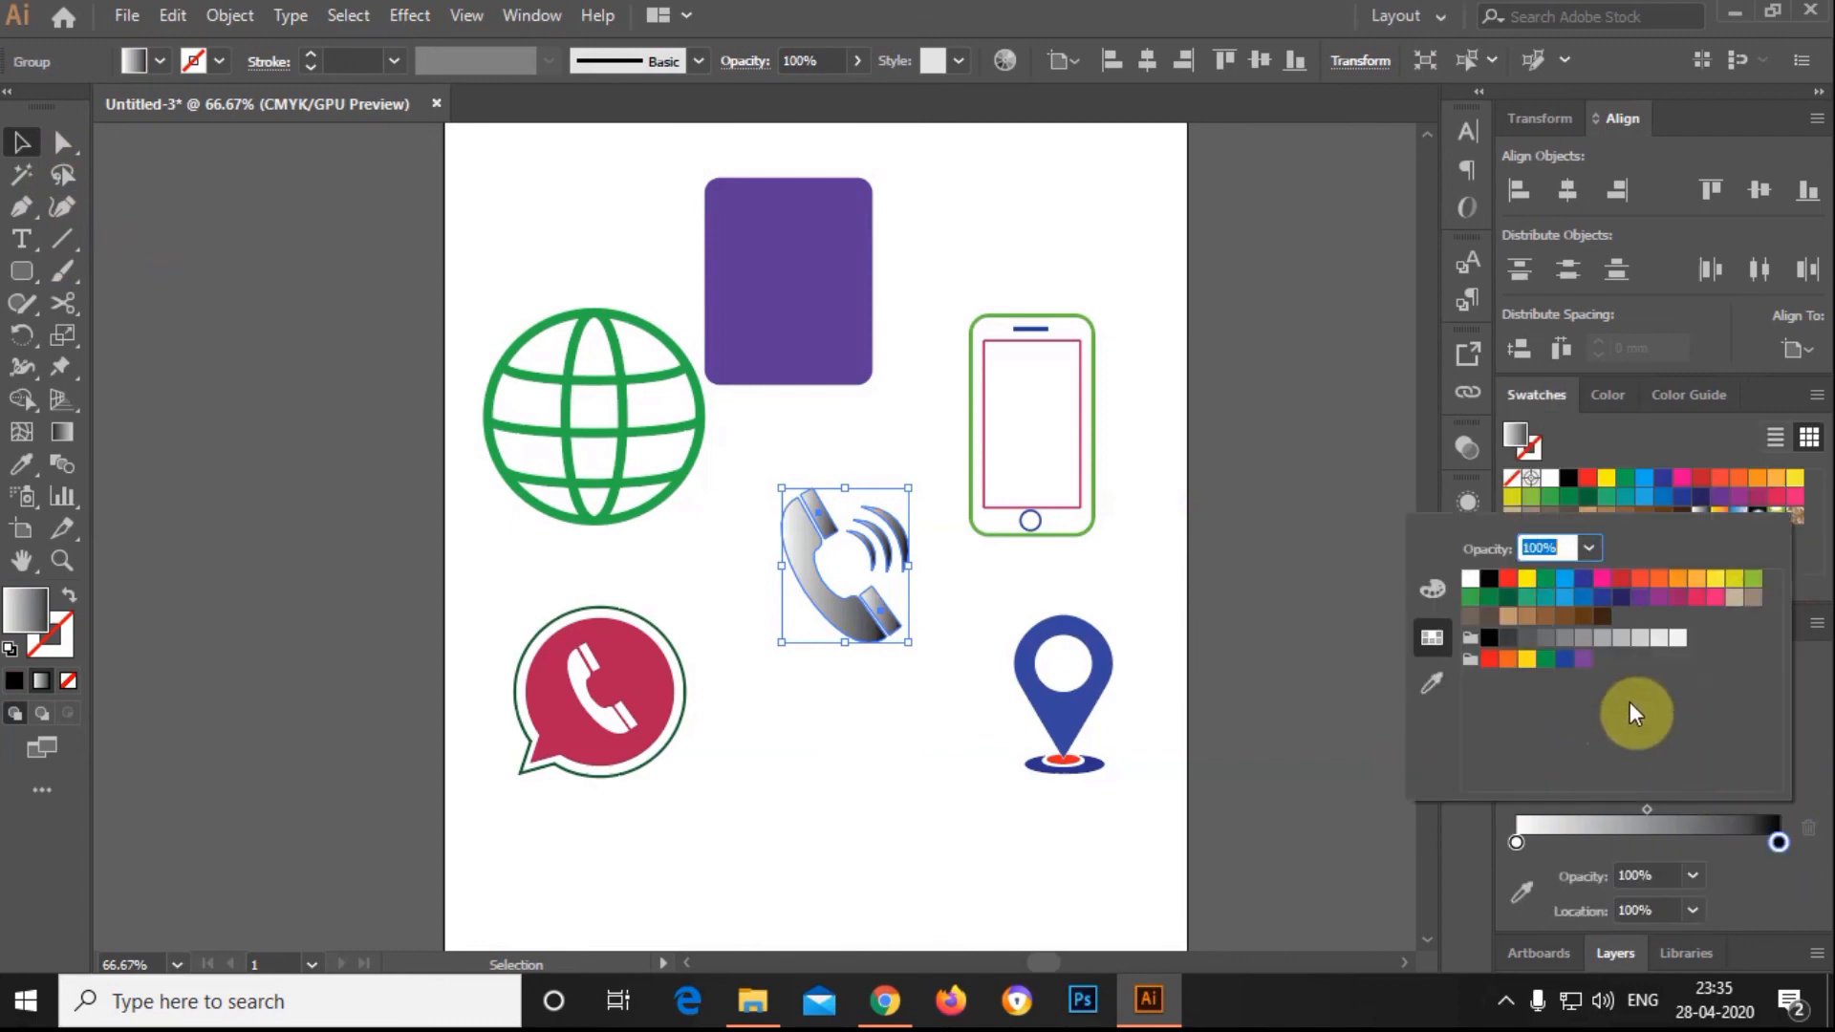
left_click(1489, 596)
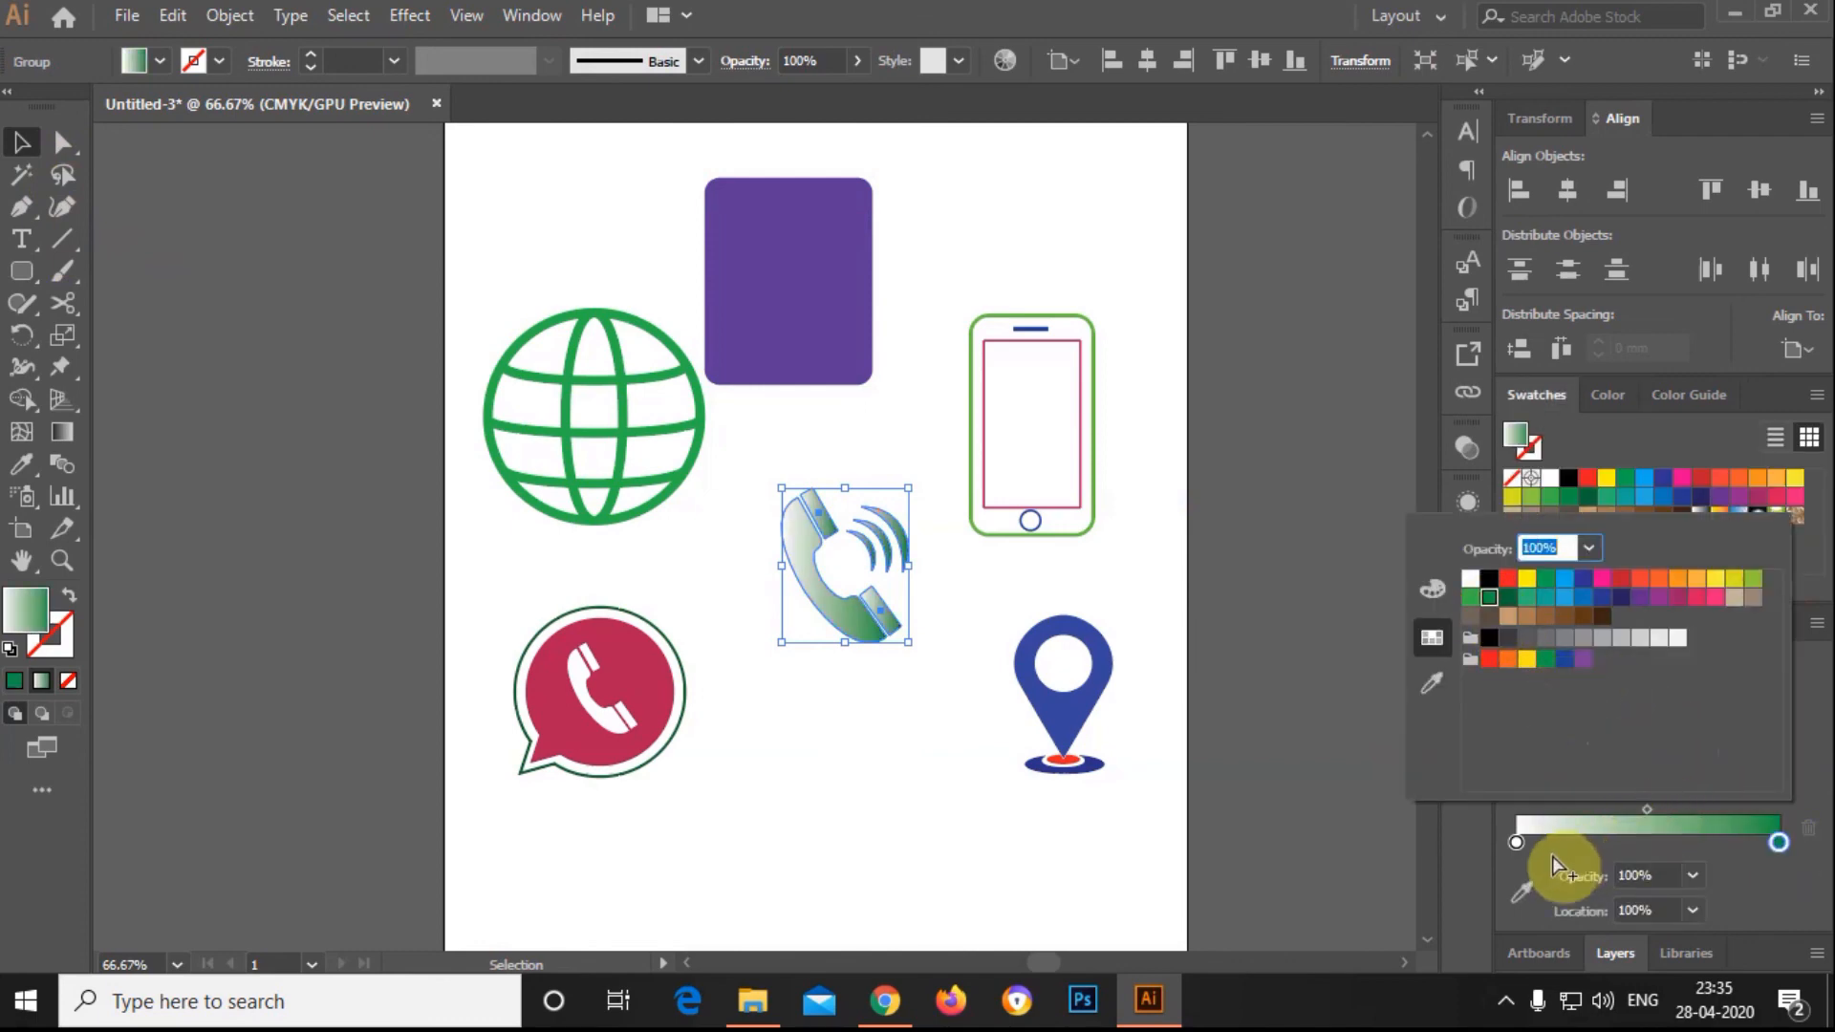
left_click(1515, 845)
left_click(1515, 839)
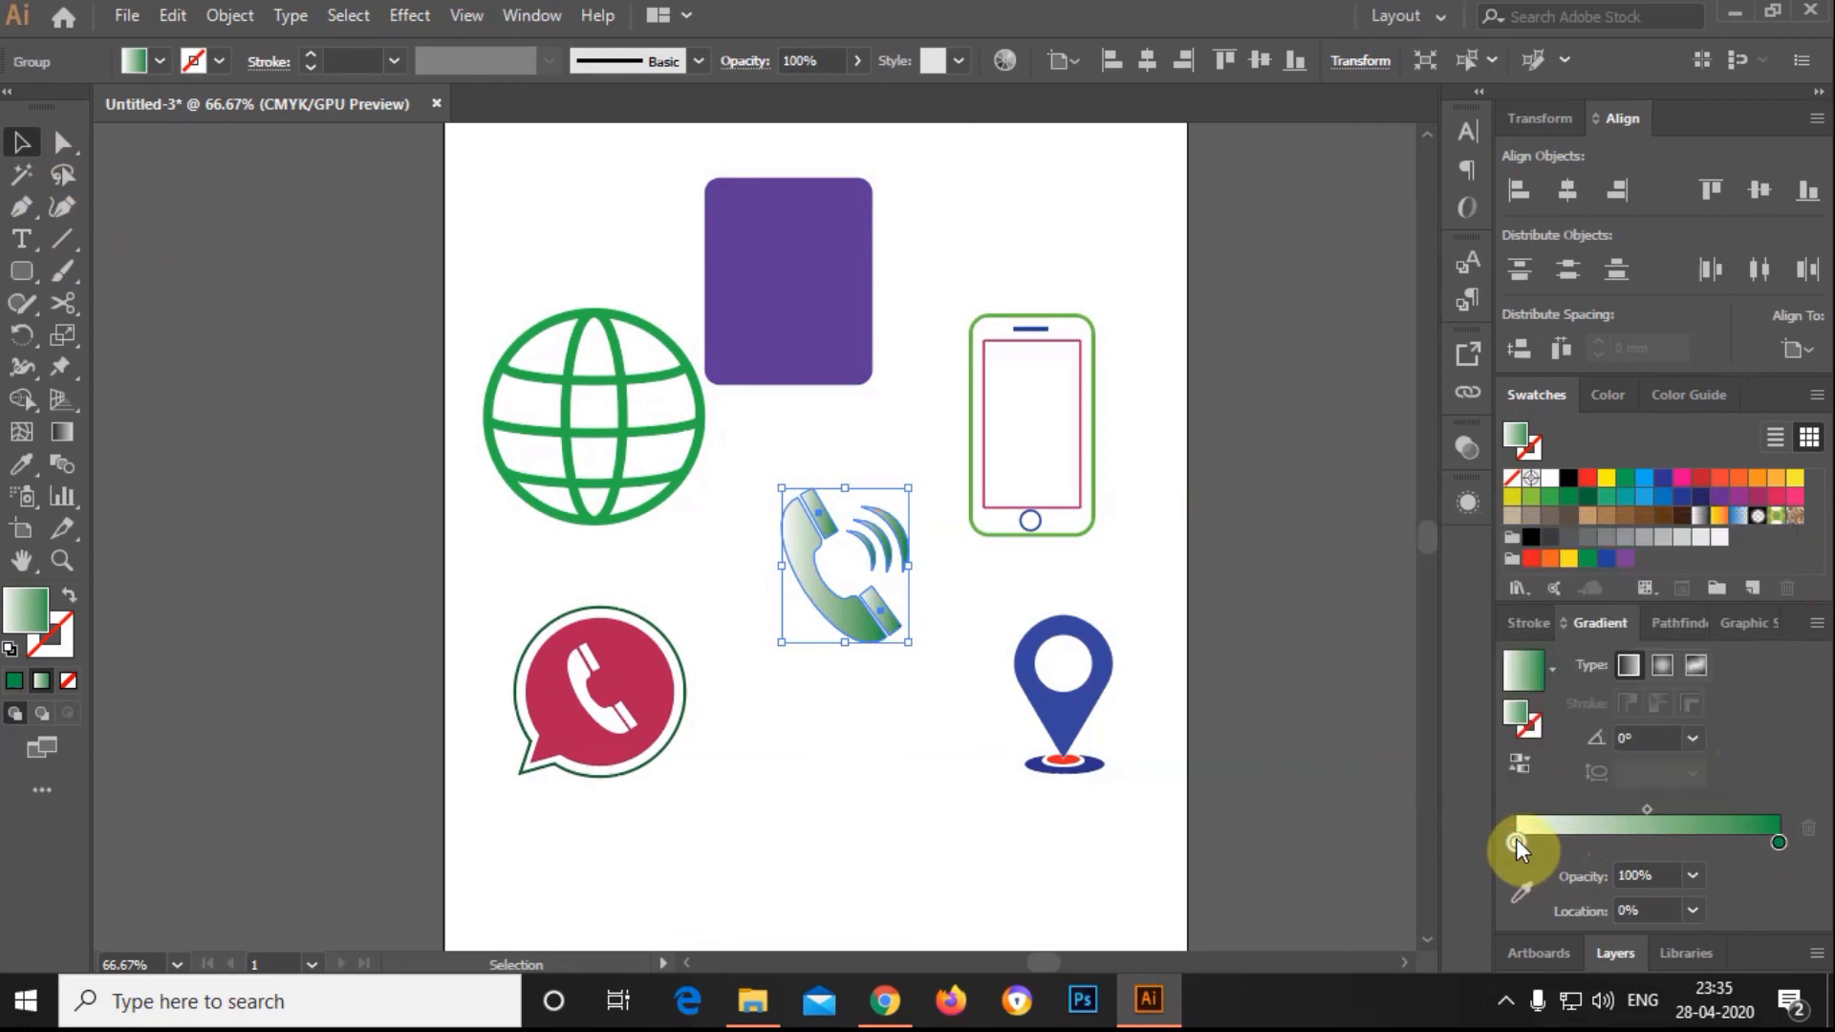
double_click(1516, 839)
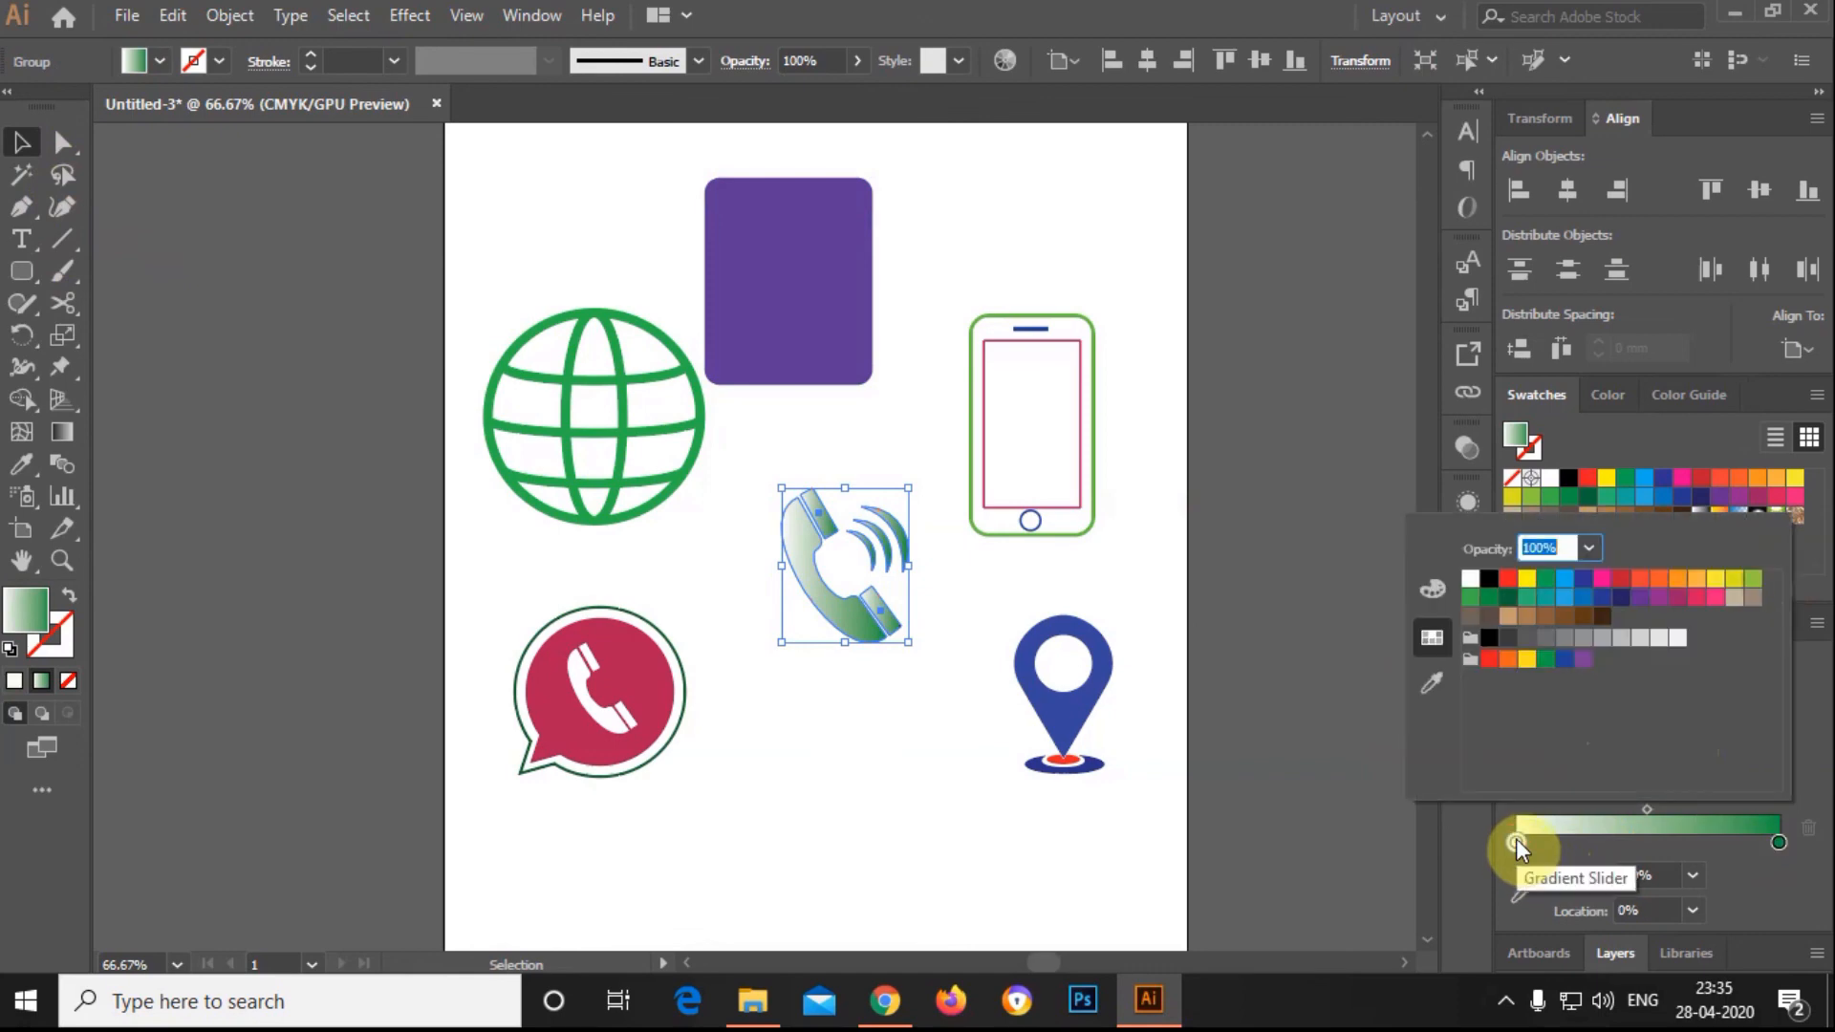
left_click(1660, 580)
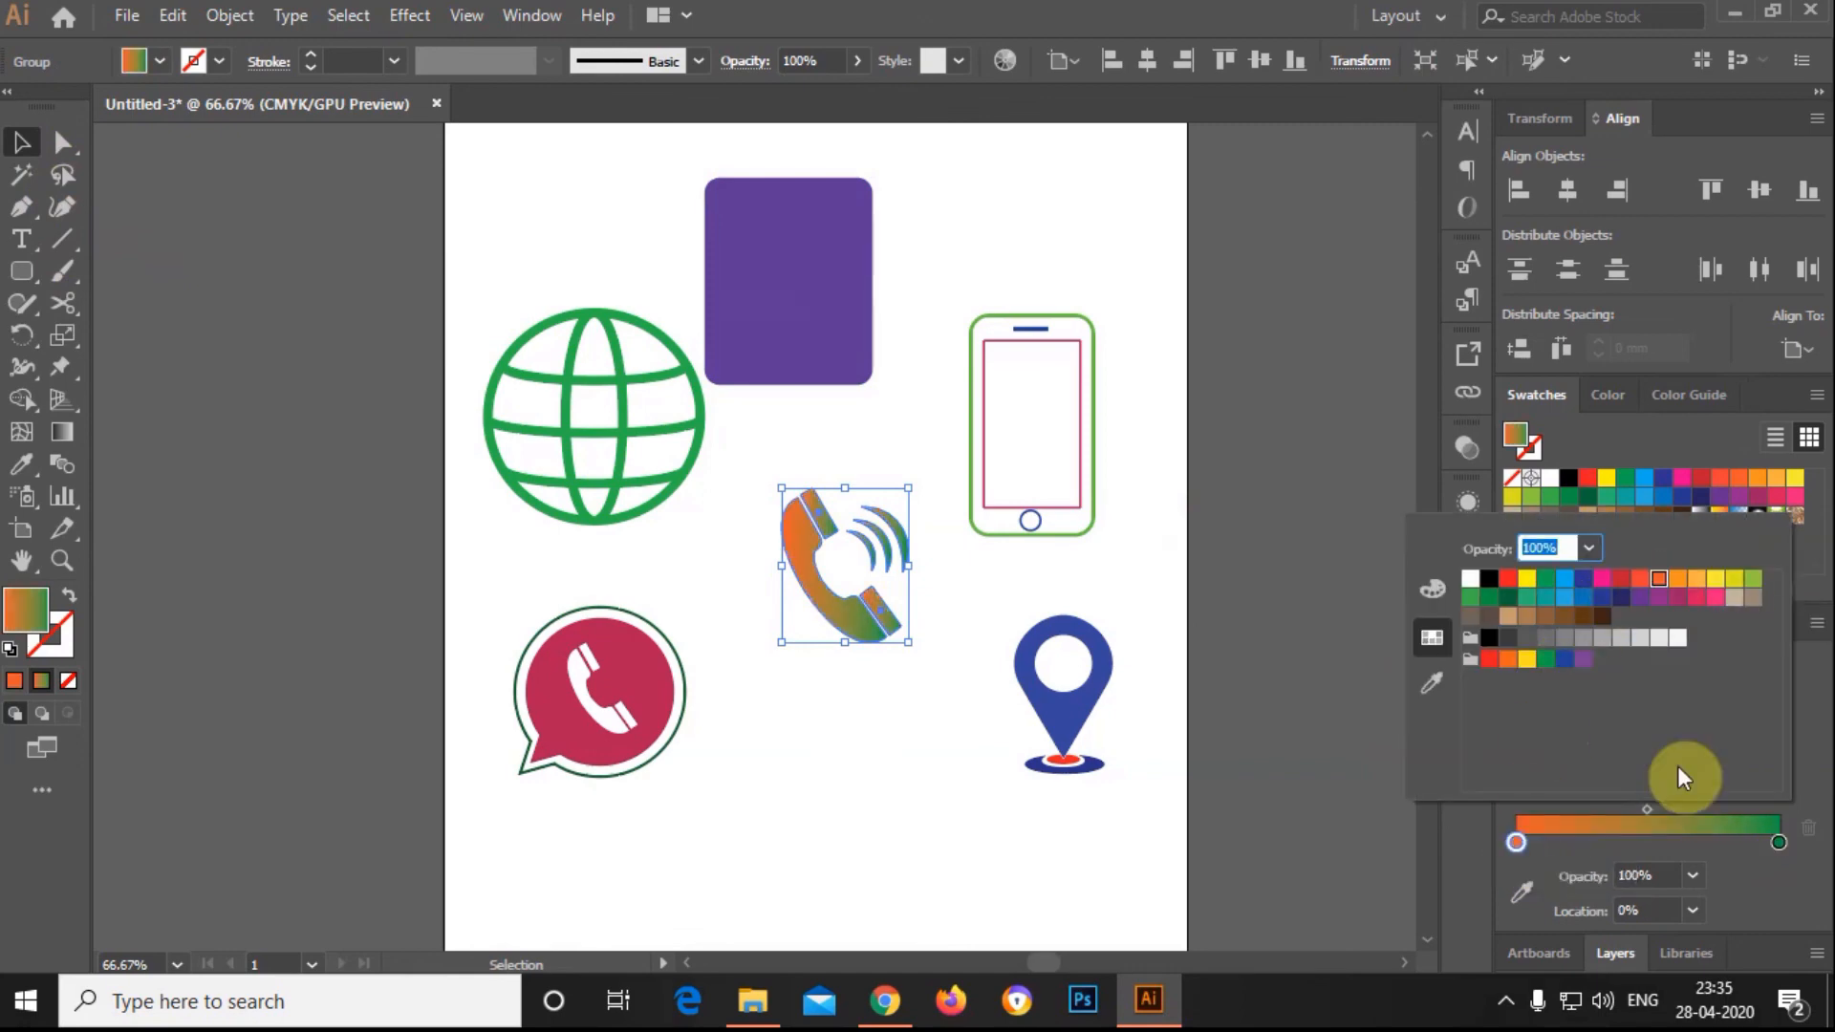
Change the end stop of the call icon's gradient to yellow and deselect the icon.
left_click(1779, 841)
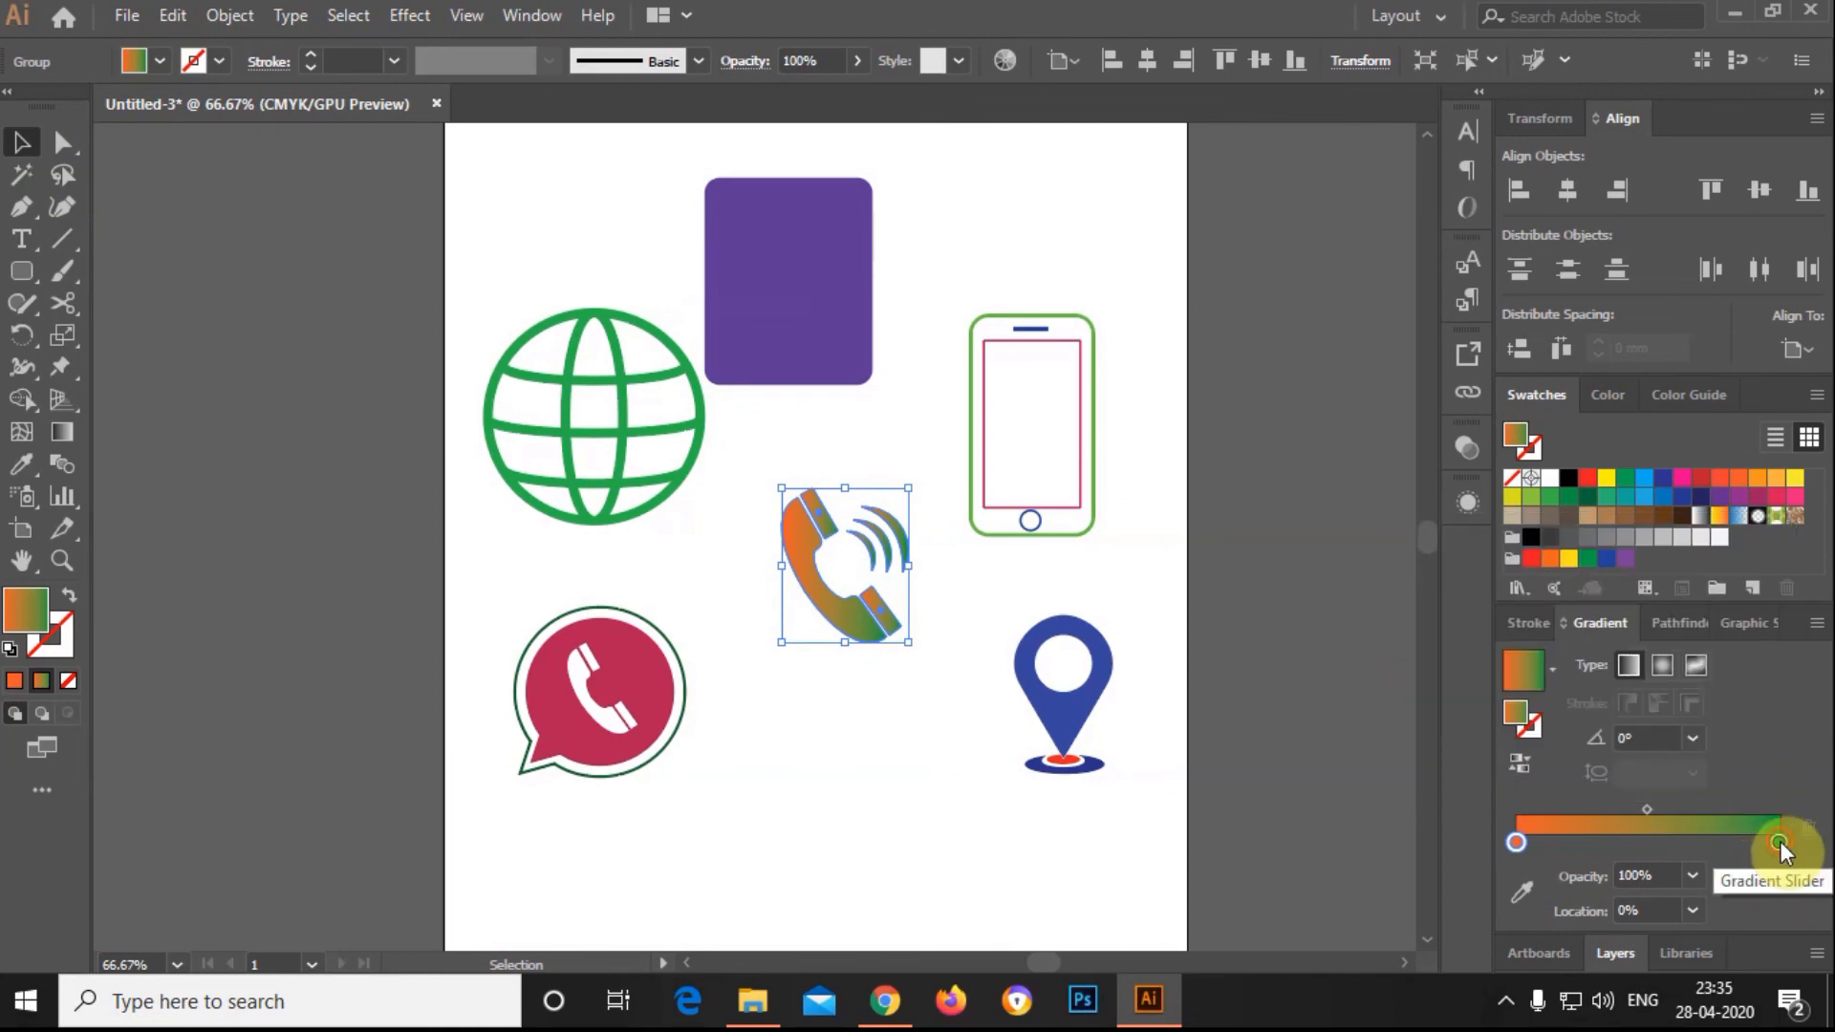
left_click(1781, 841)
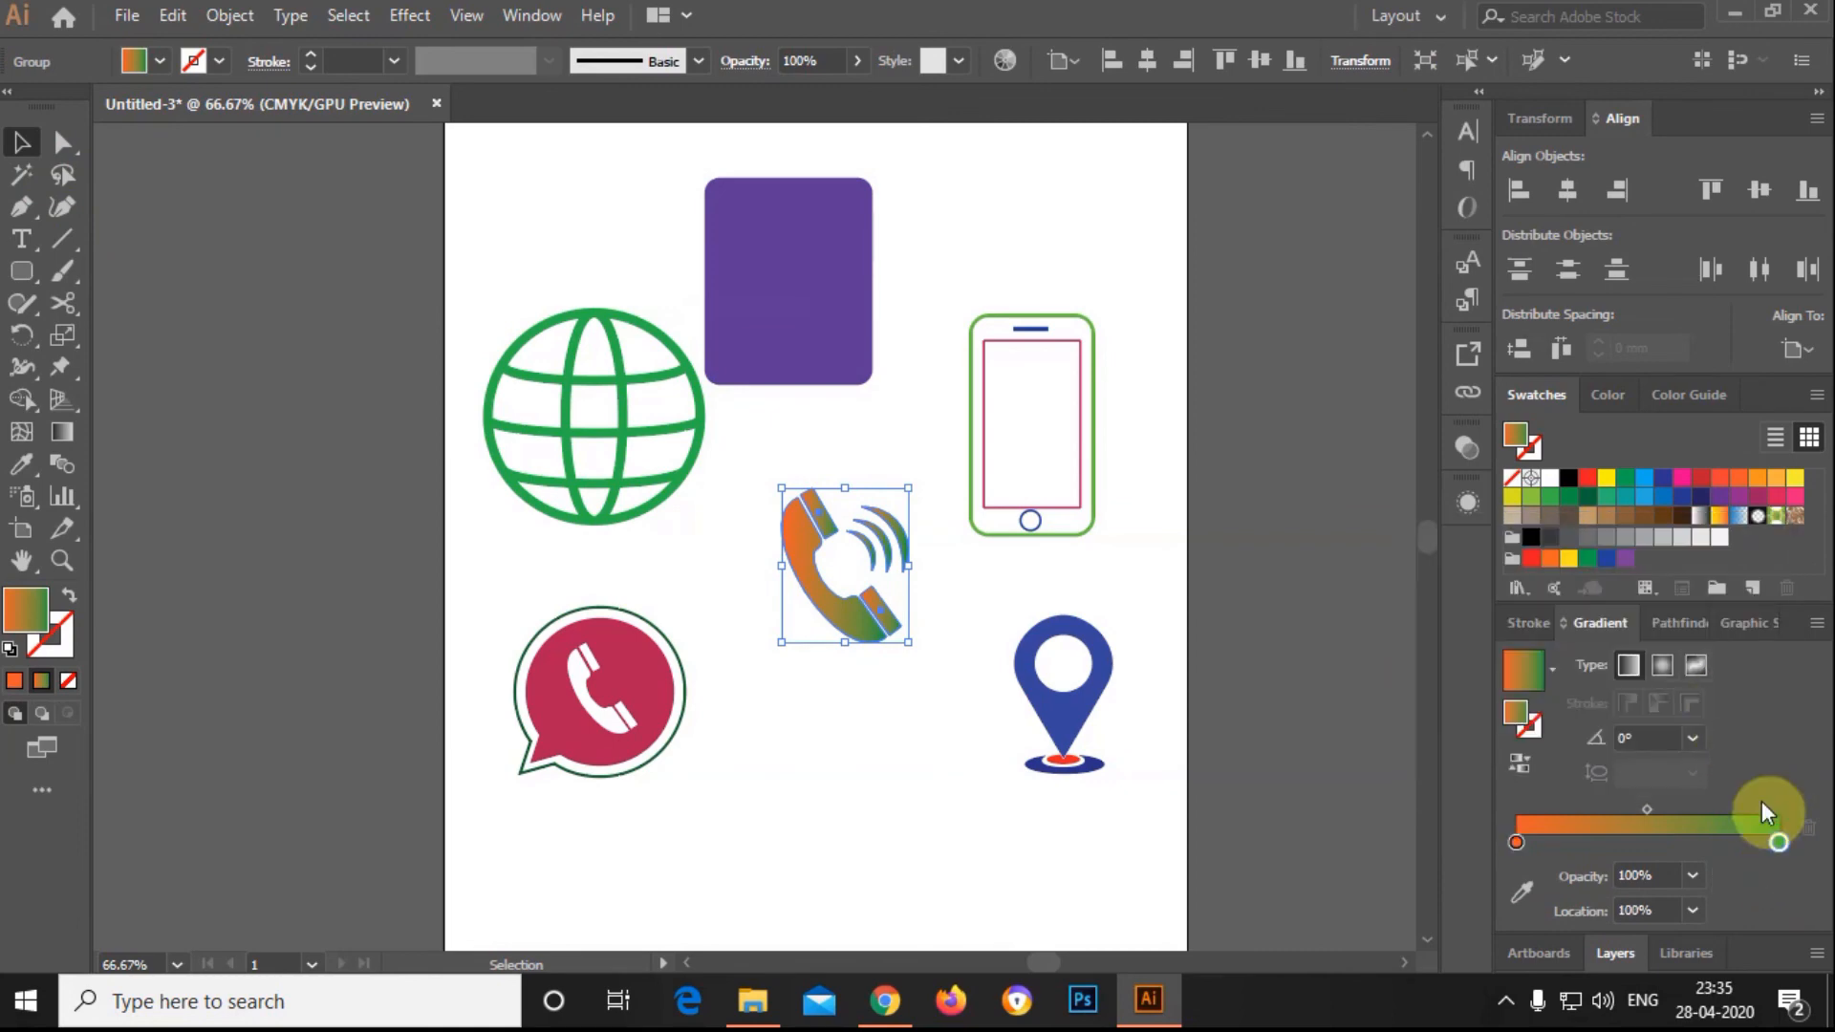
double_click(1779, 842)
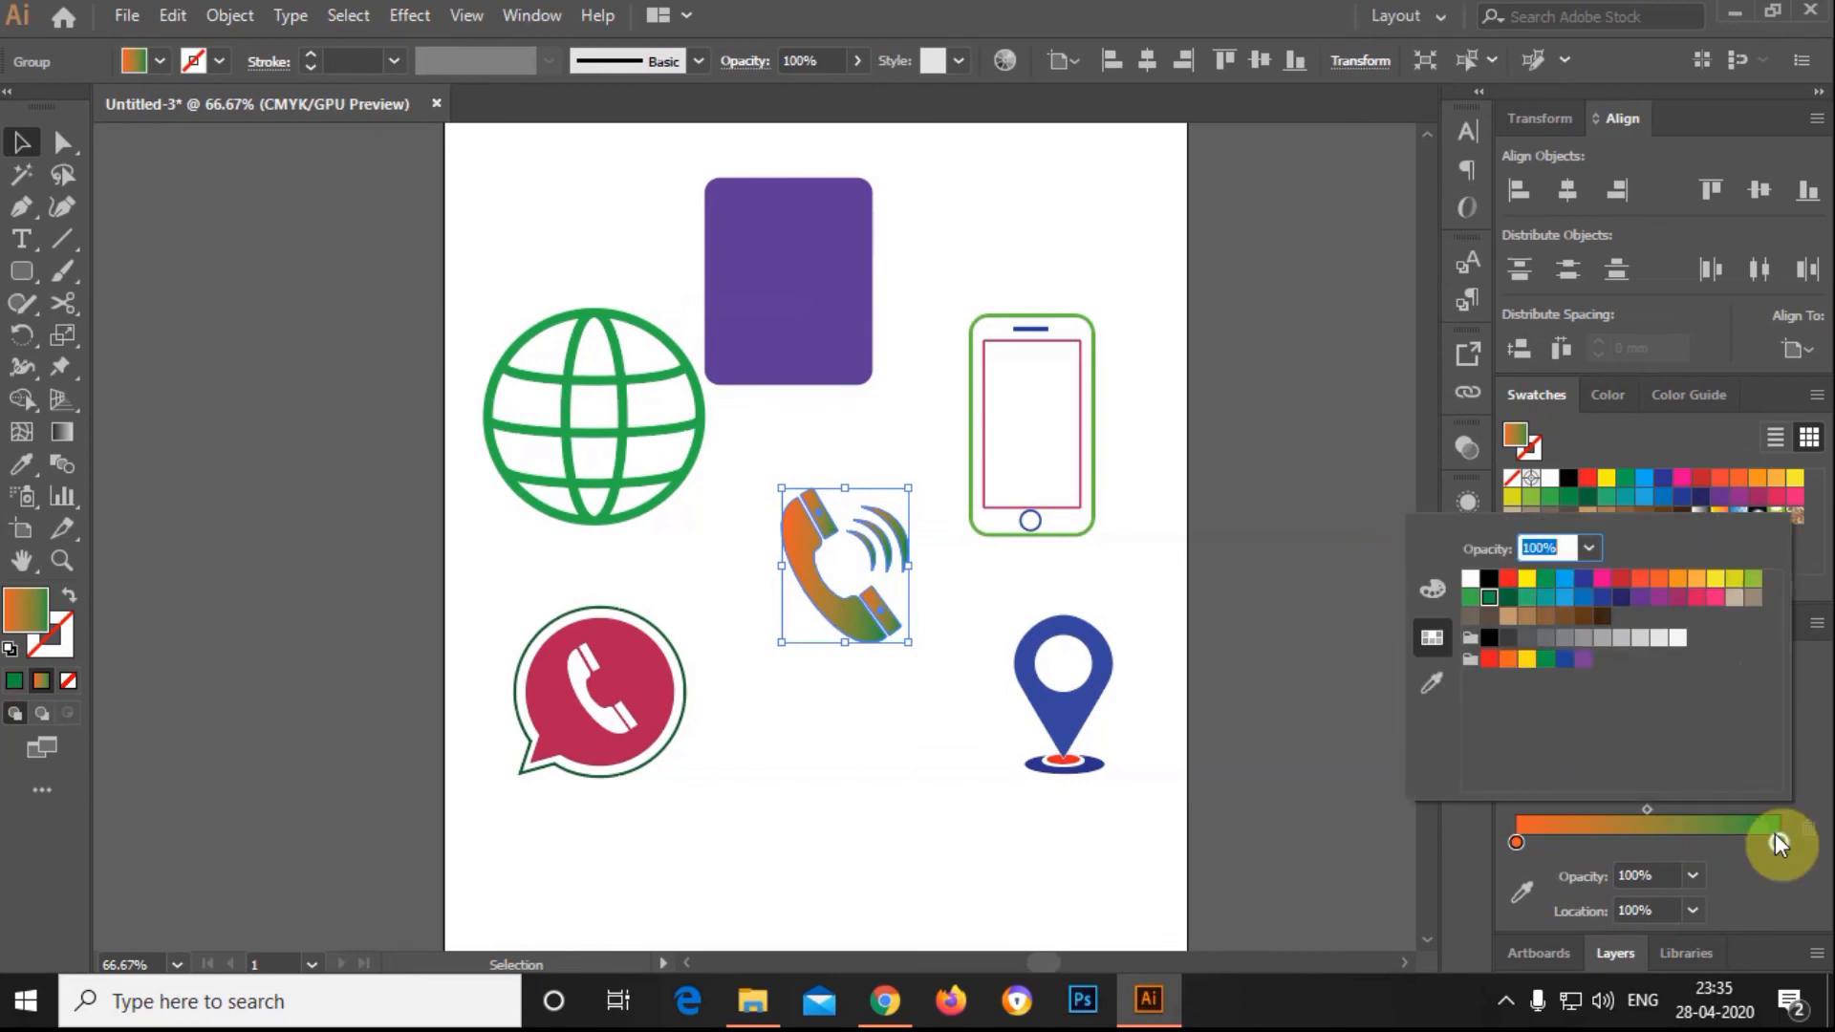
left_click(1720, 589)
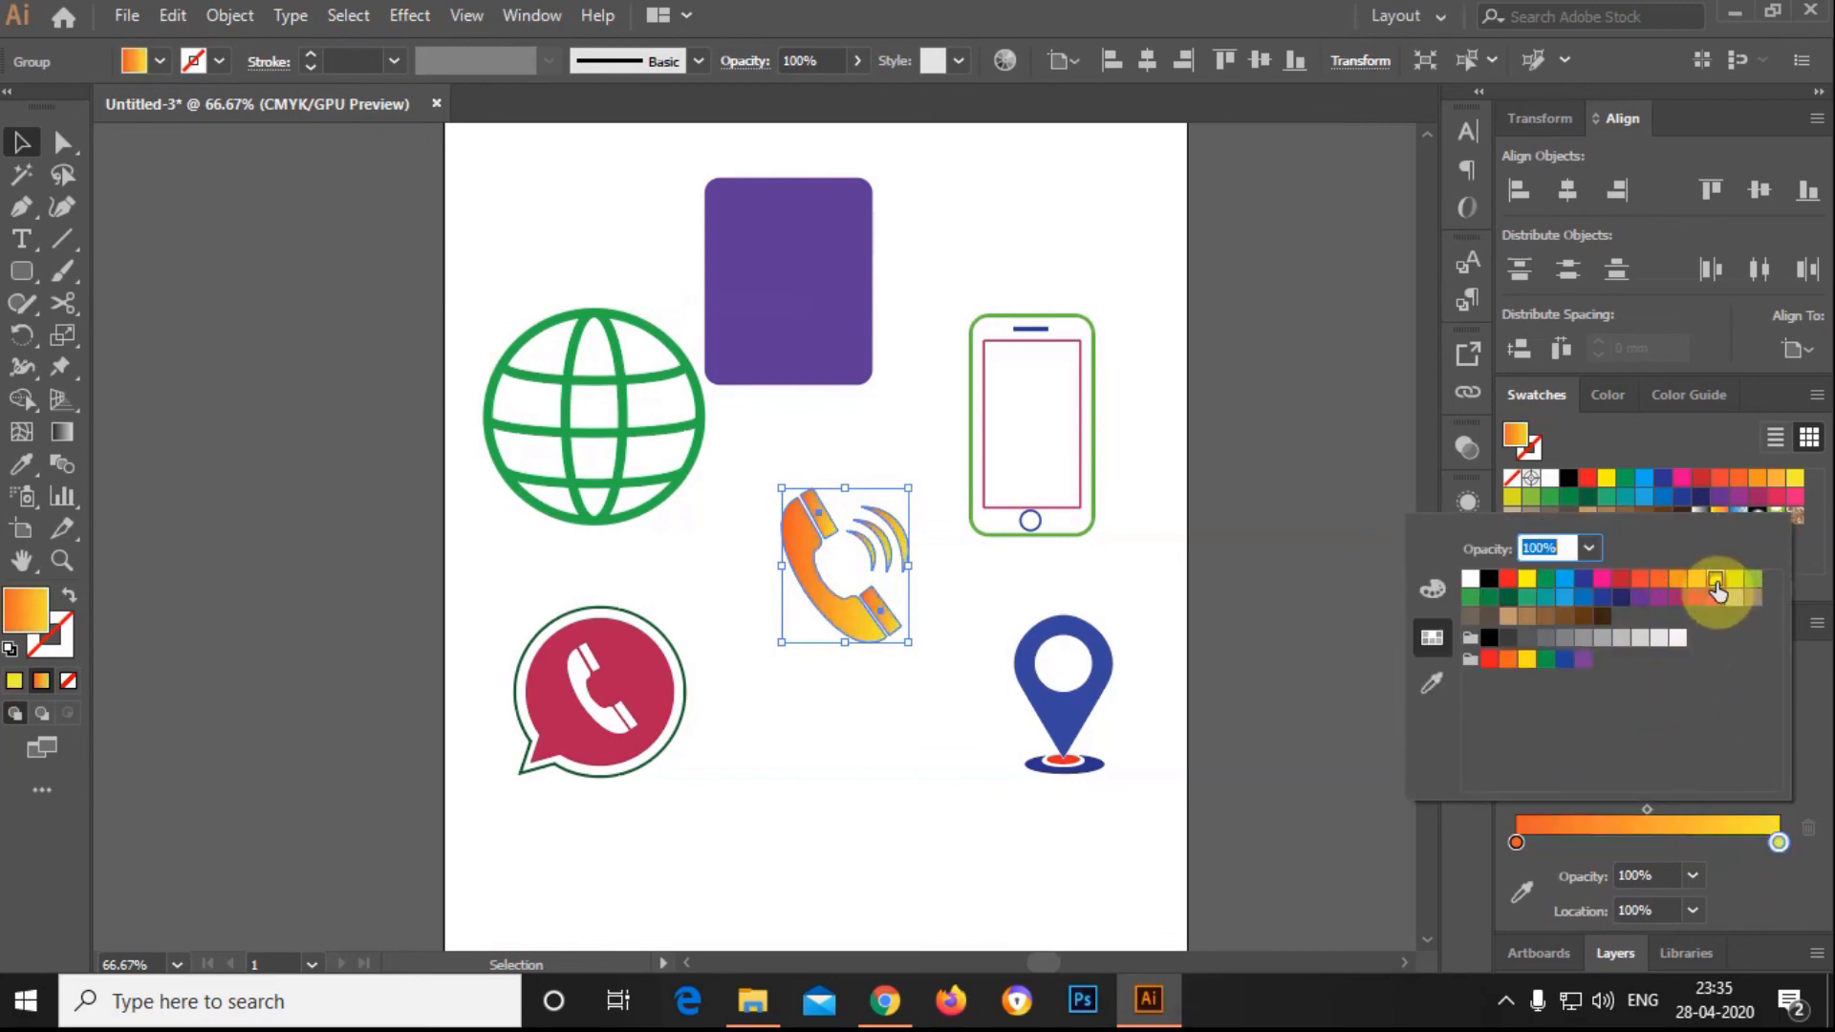
left_click(681, 590)
left_click(837, 766)
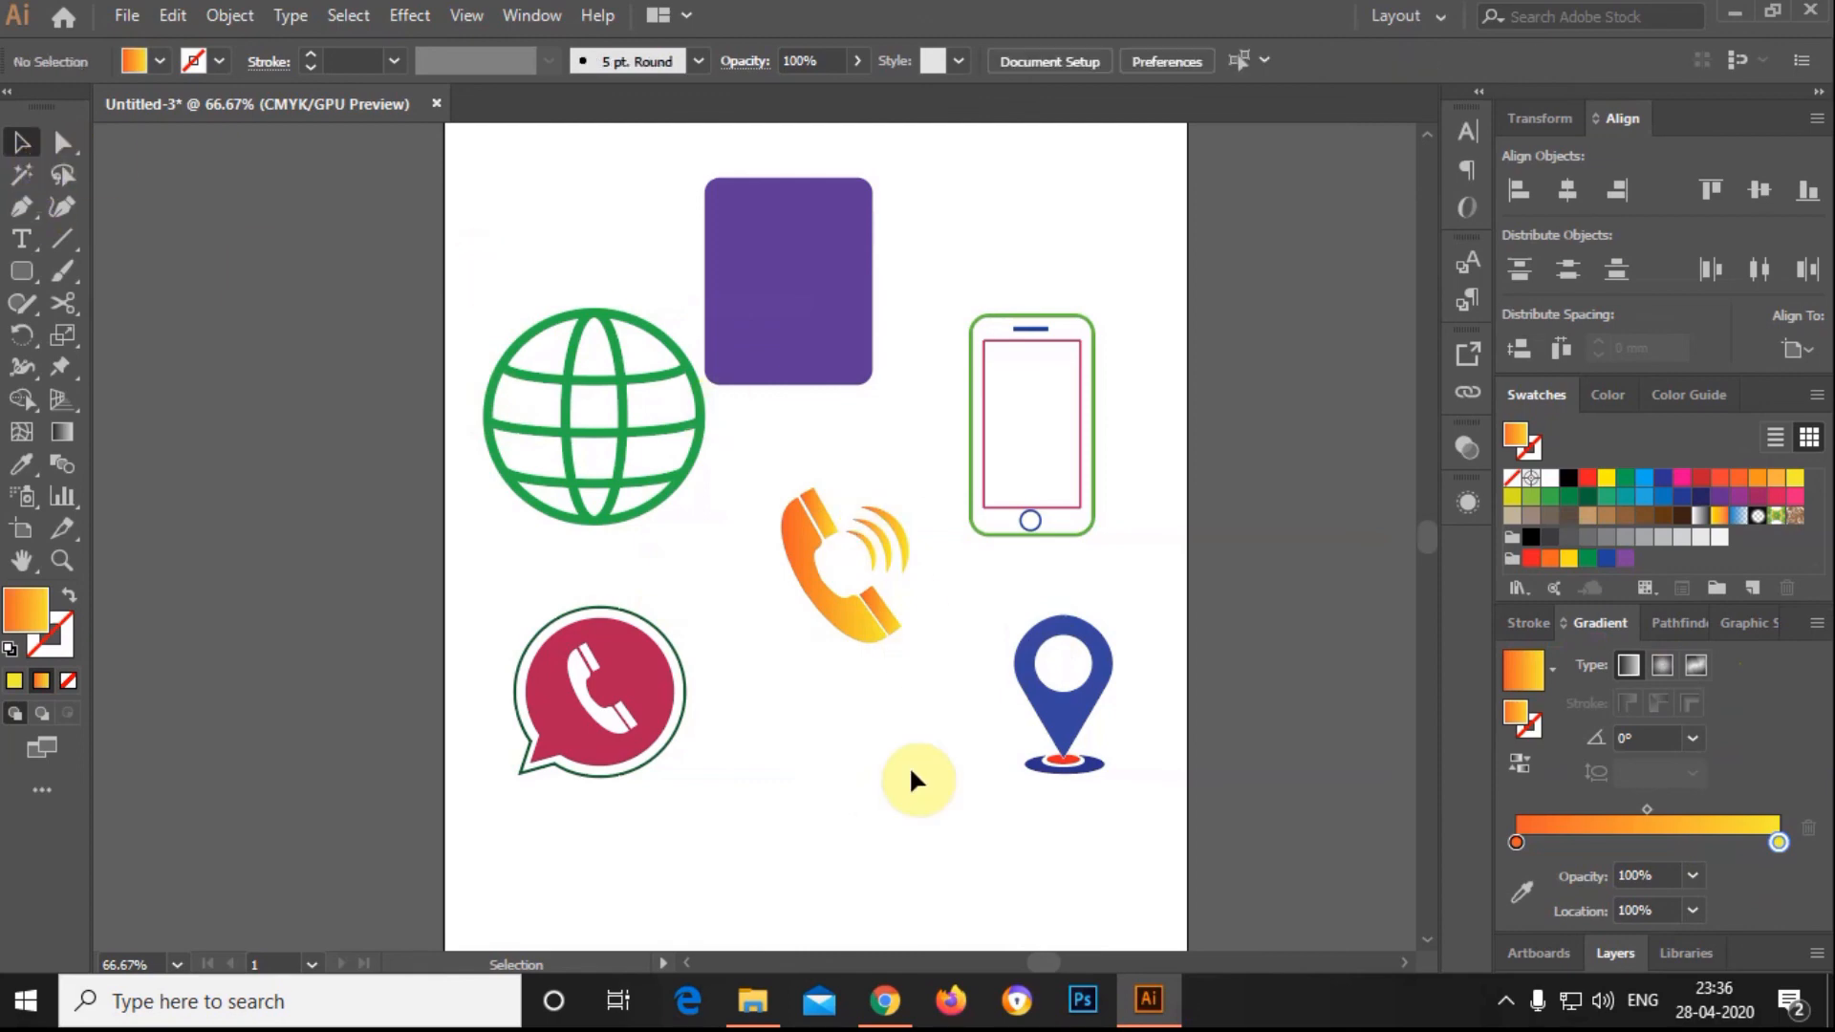
Fill the location icon with a linear gradient running from dark blue to light blue.
left_click(1042, 710)
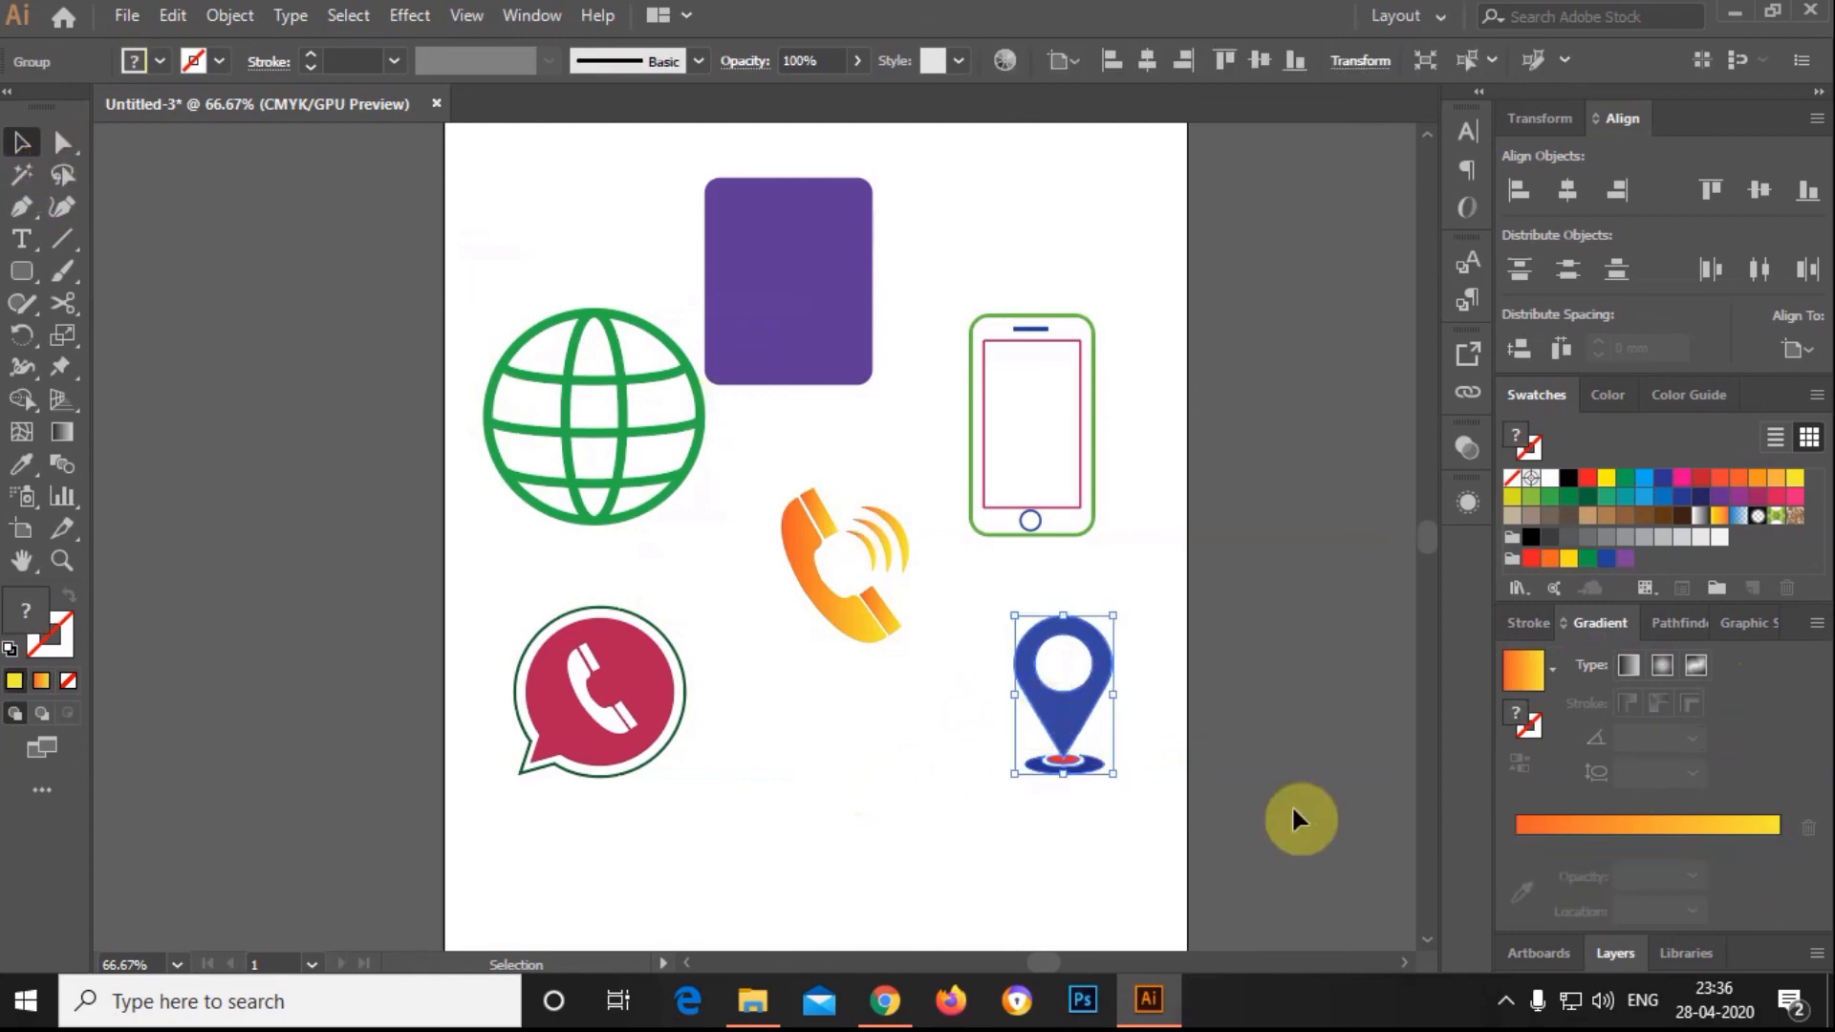
left_click(1541, 690)
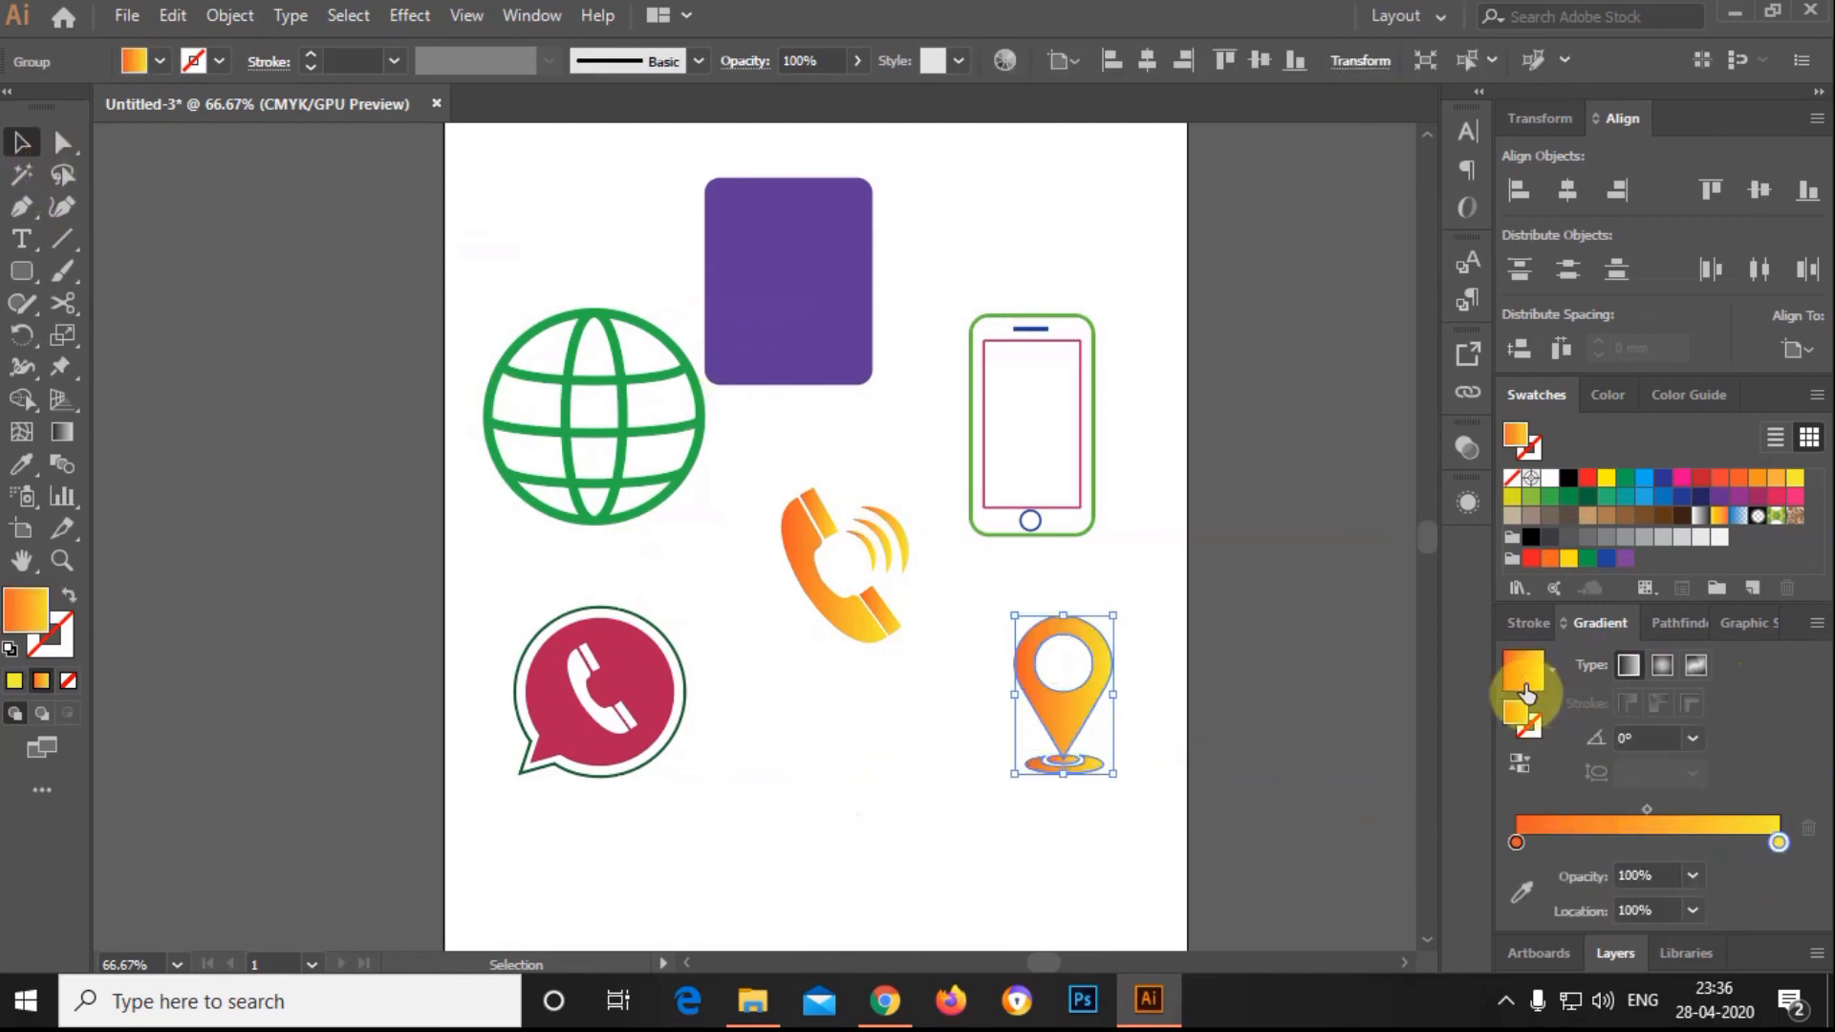
double_click(1781, 840)
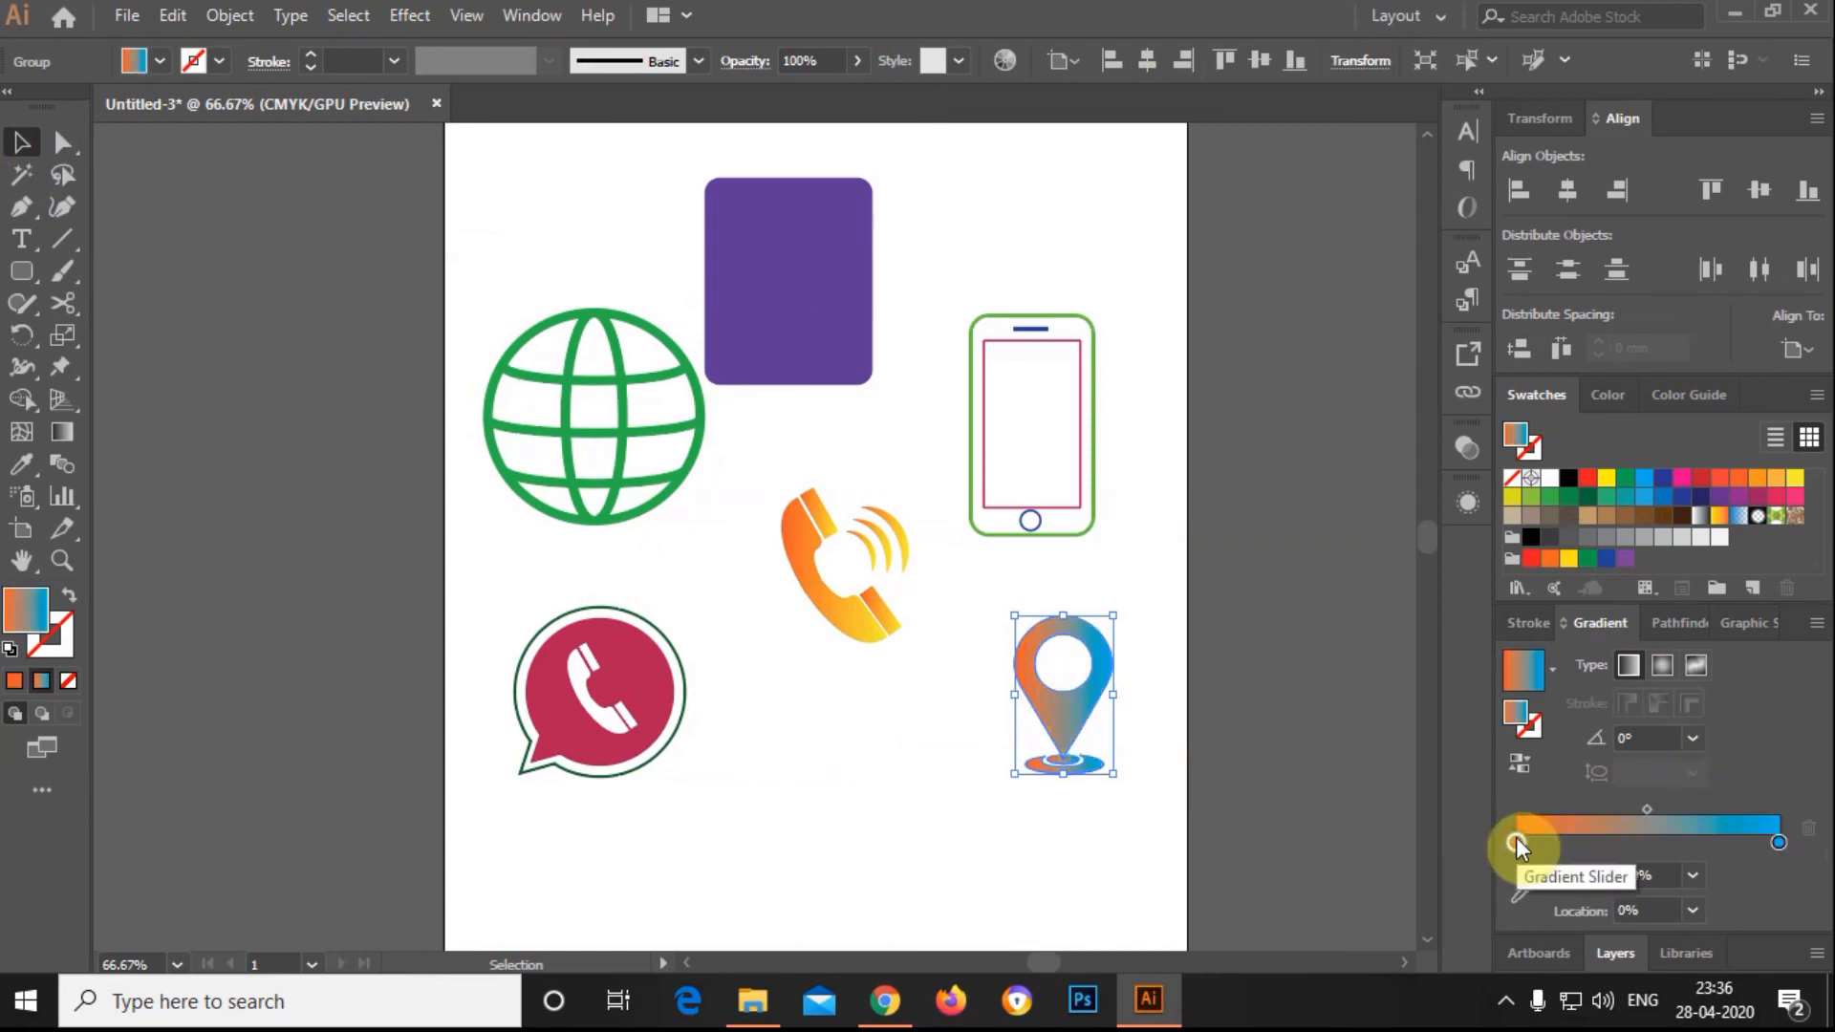
double_click(1515, 839)
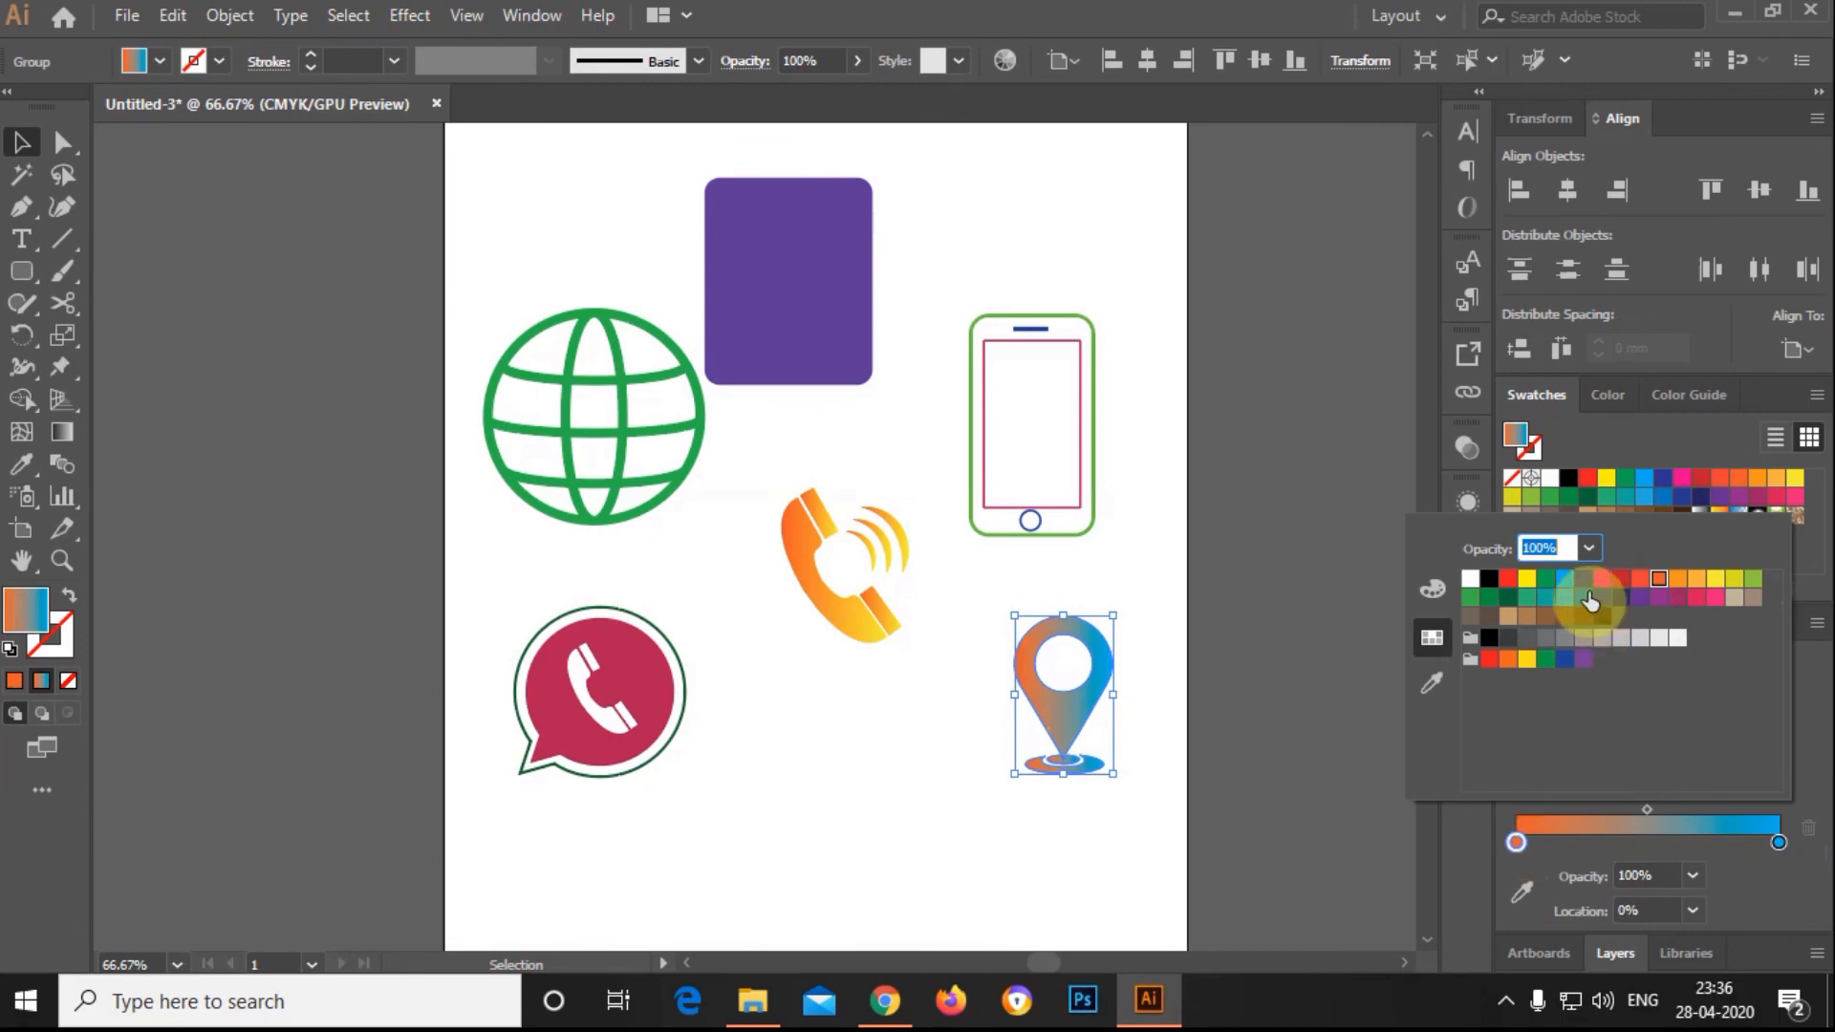
left_click(1584, 578)
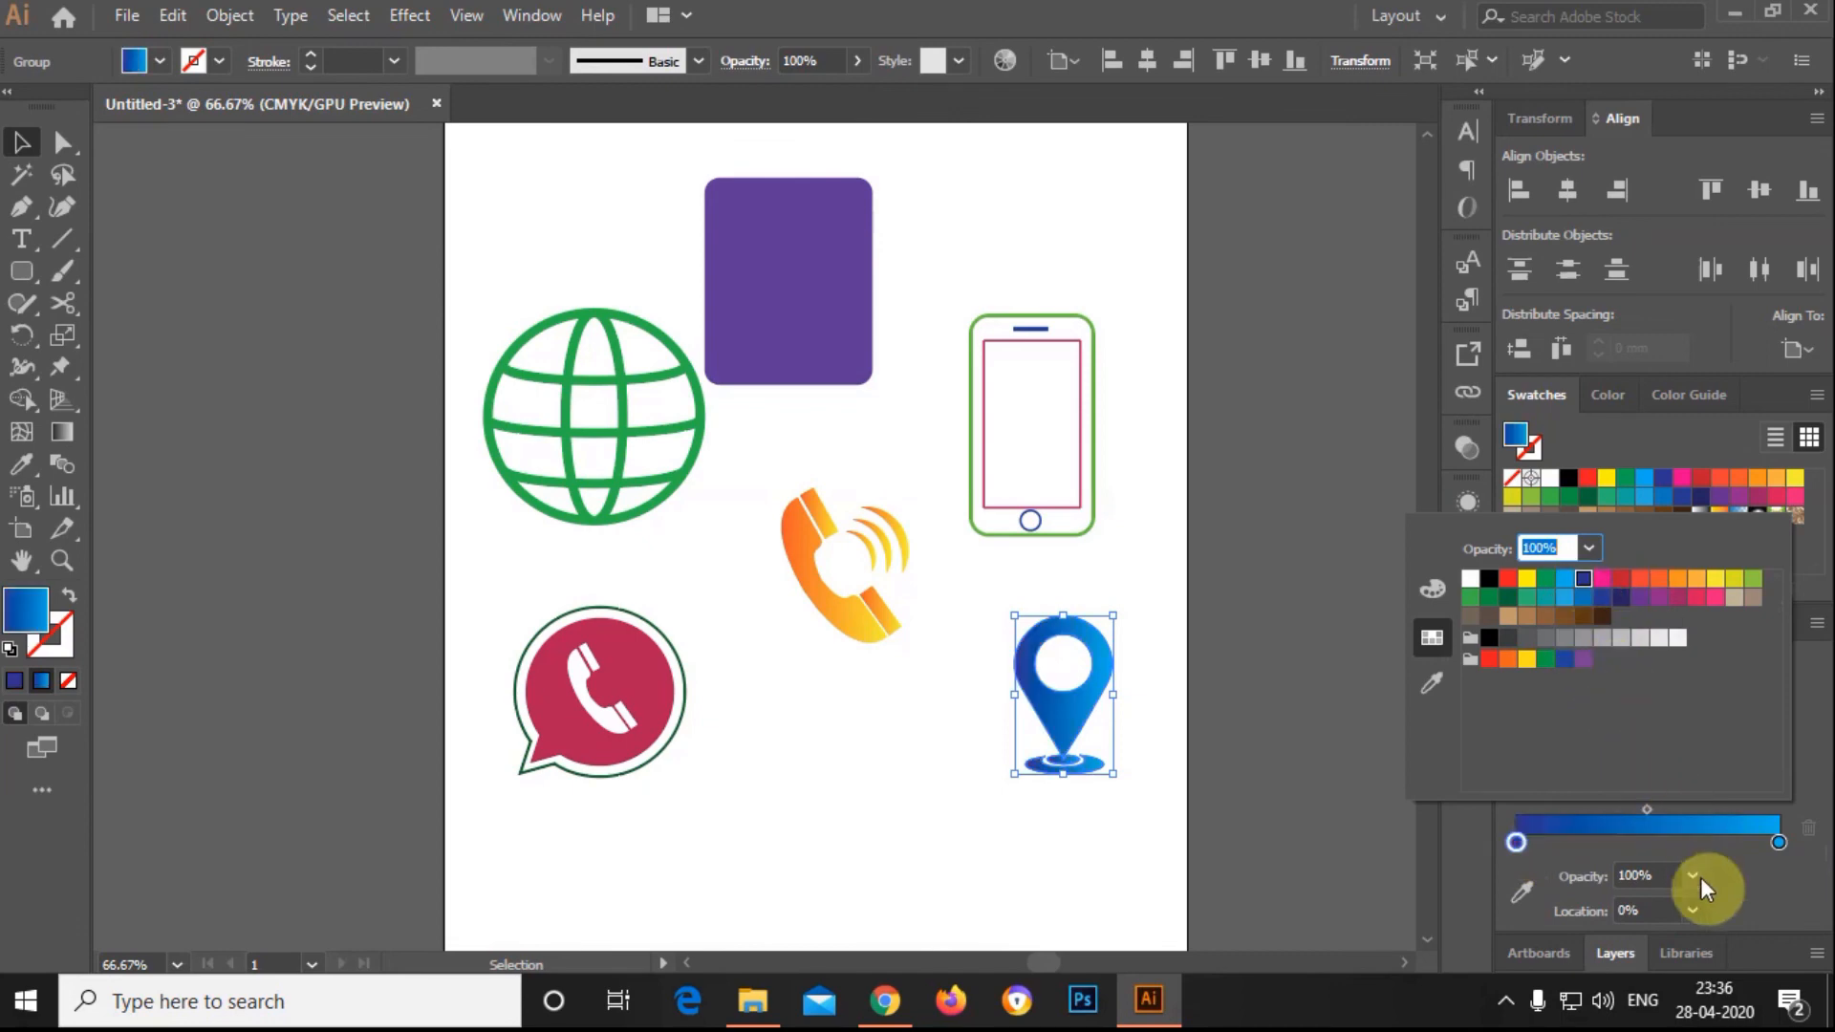
left_click(1740, 868)
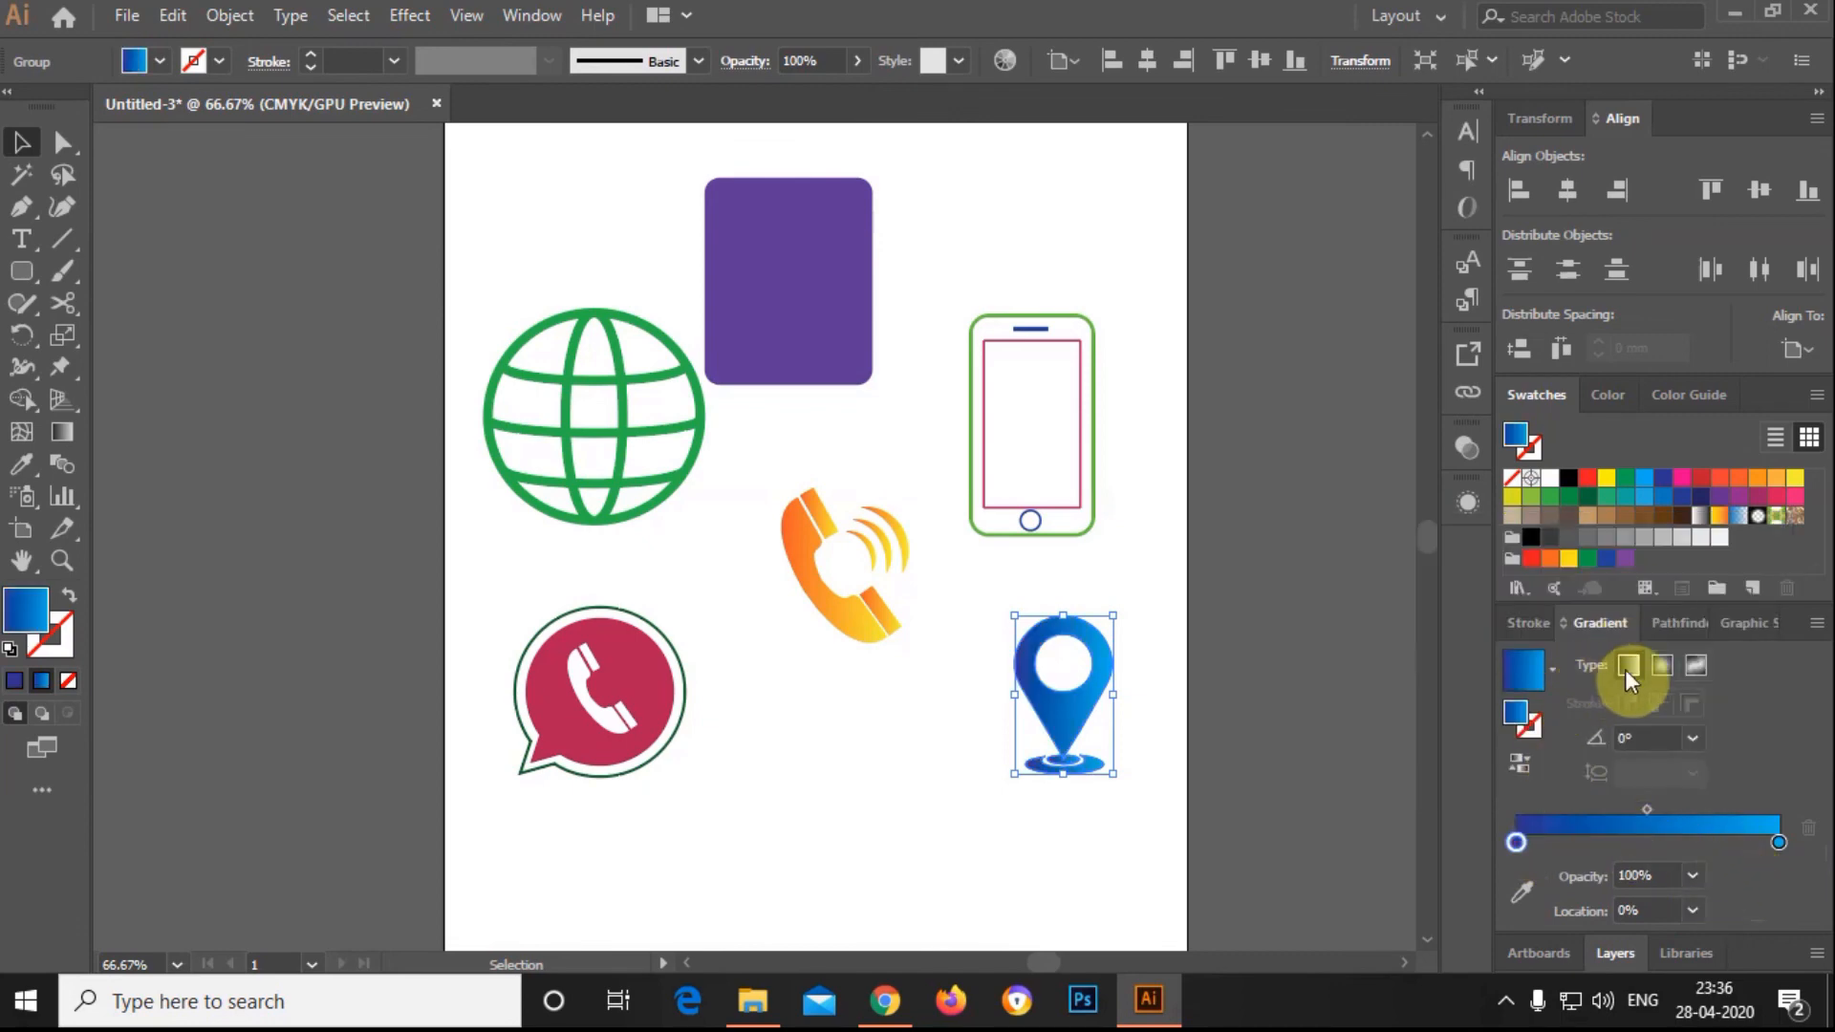
Try radial and freeform gradients and a reversed color order on the location icon, then restore the linear dark-to-light blue gradient.
left_click(1661, 667)
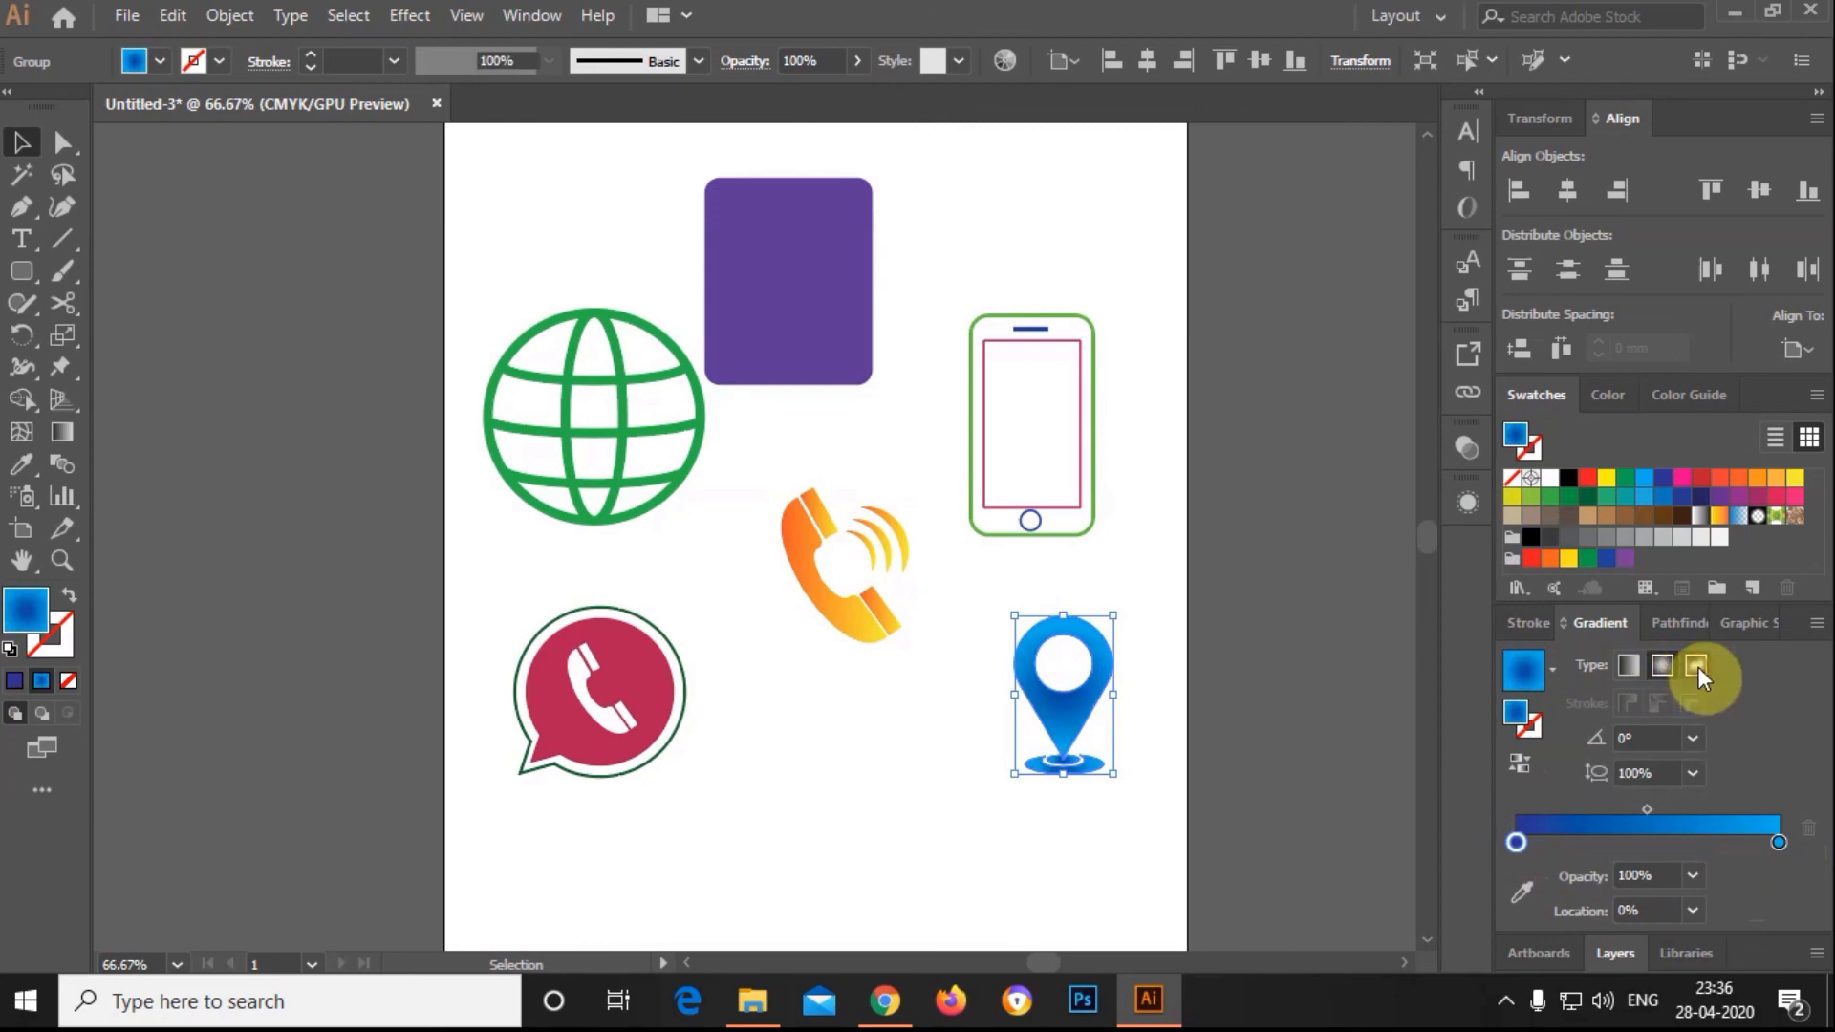
left_click(1697, 667)
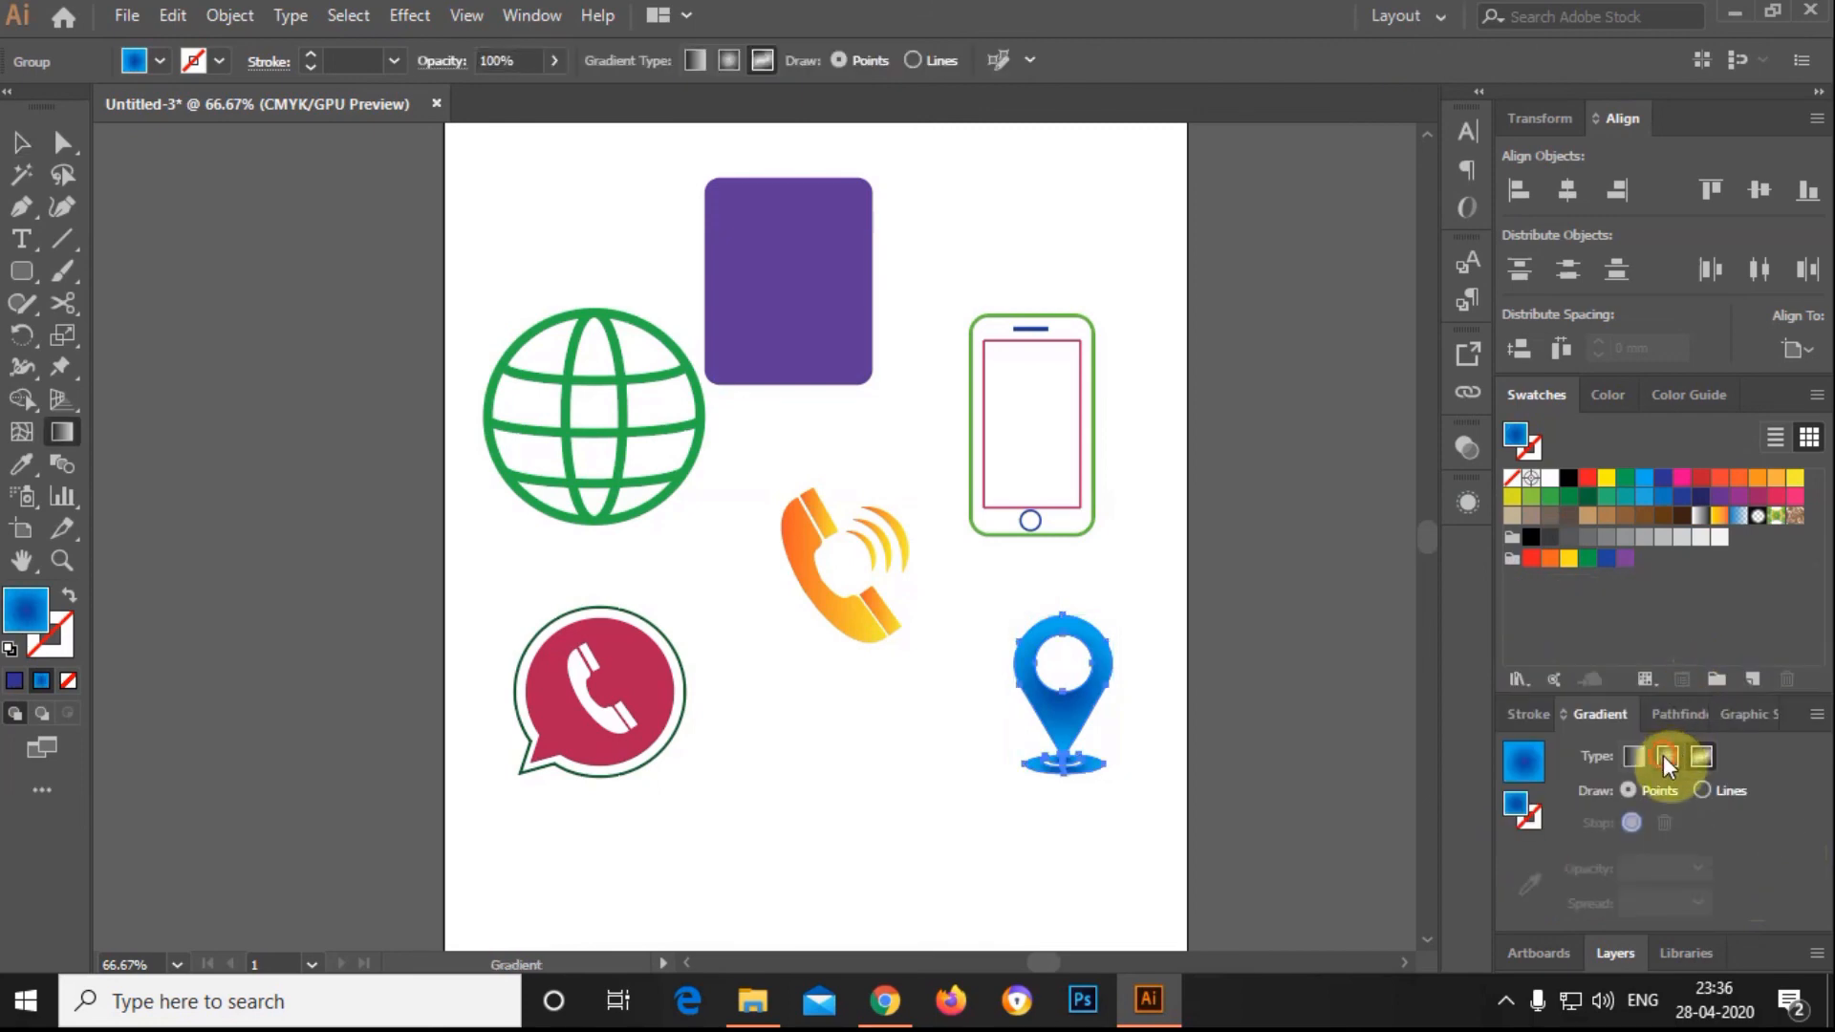
left_click(1663, 755)
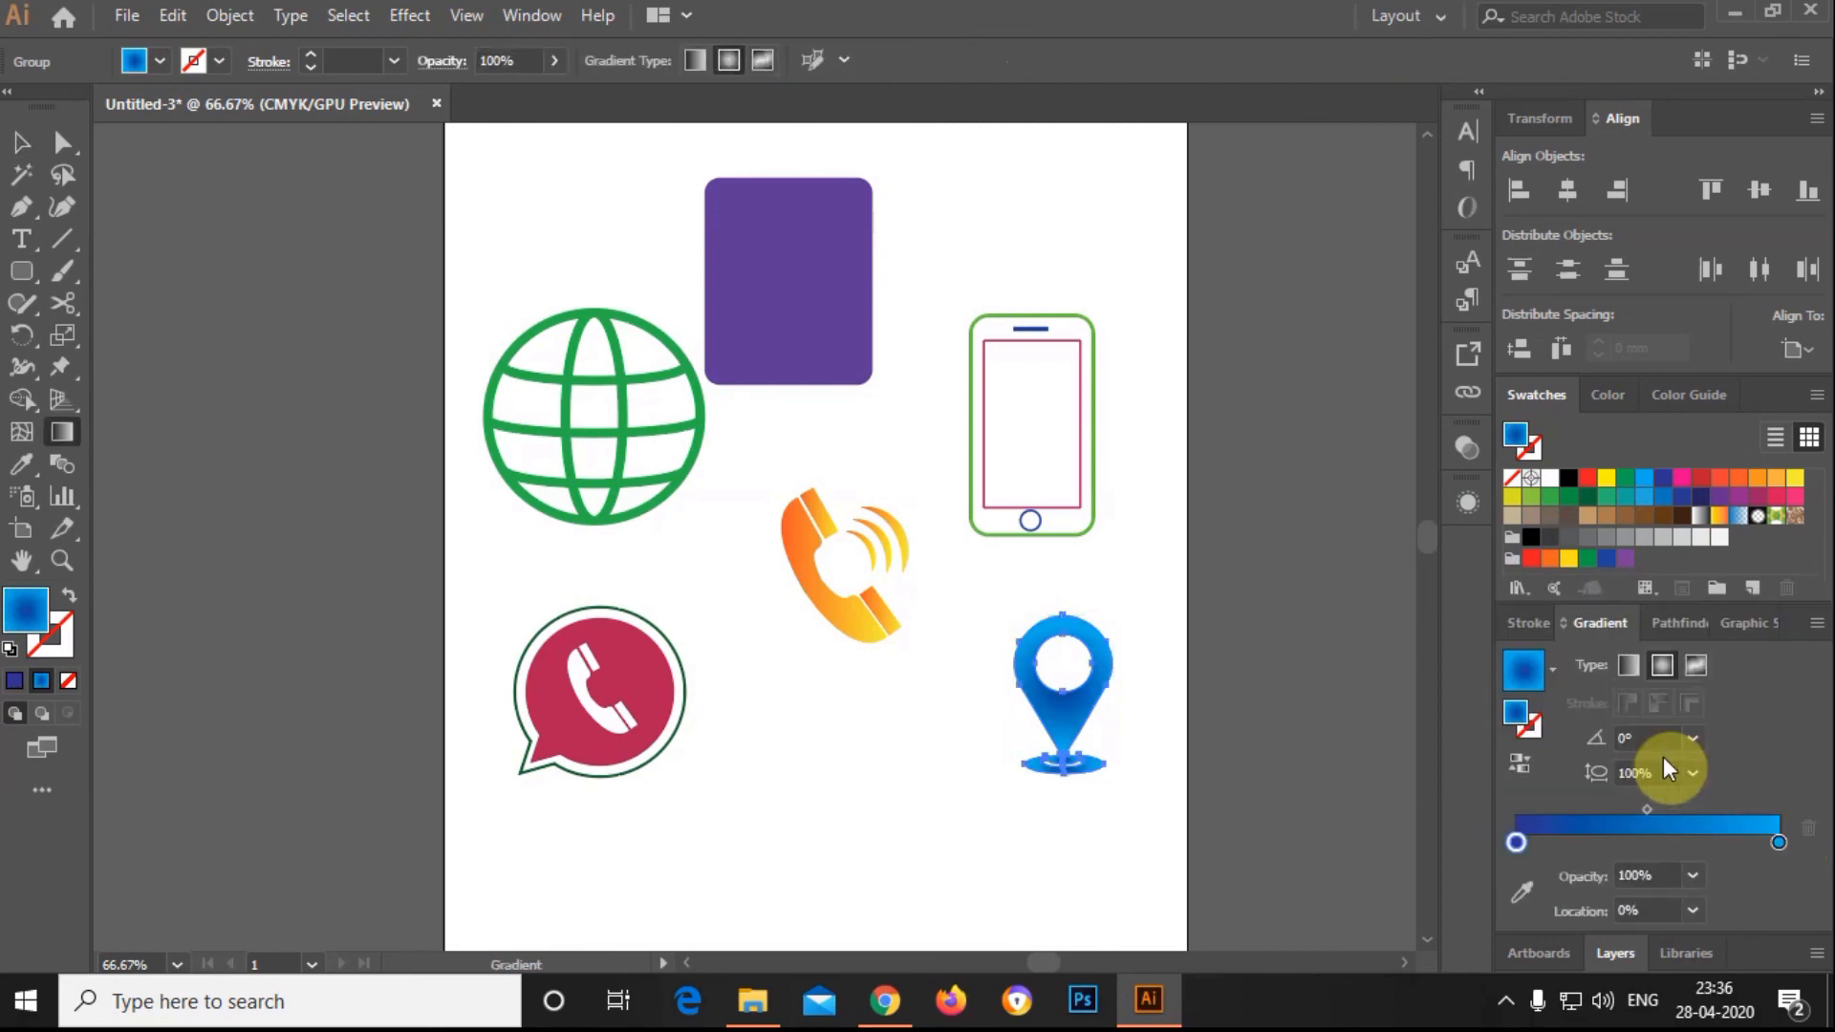
left_click(1519, 767)
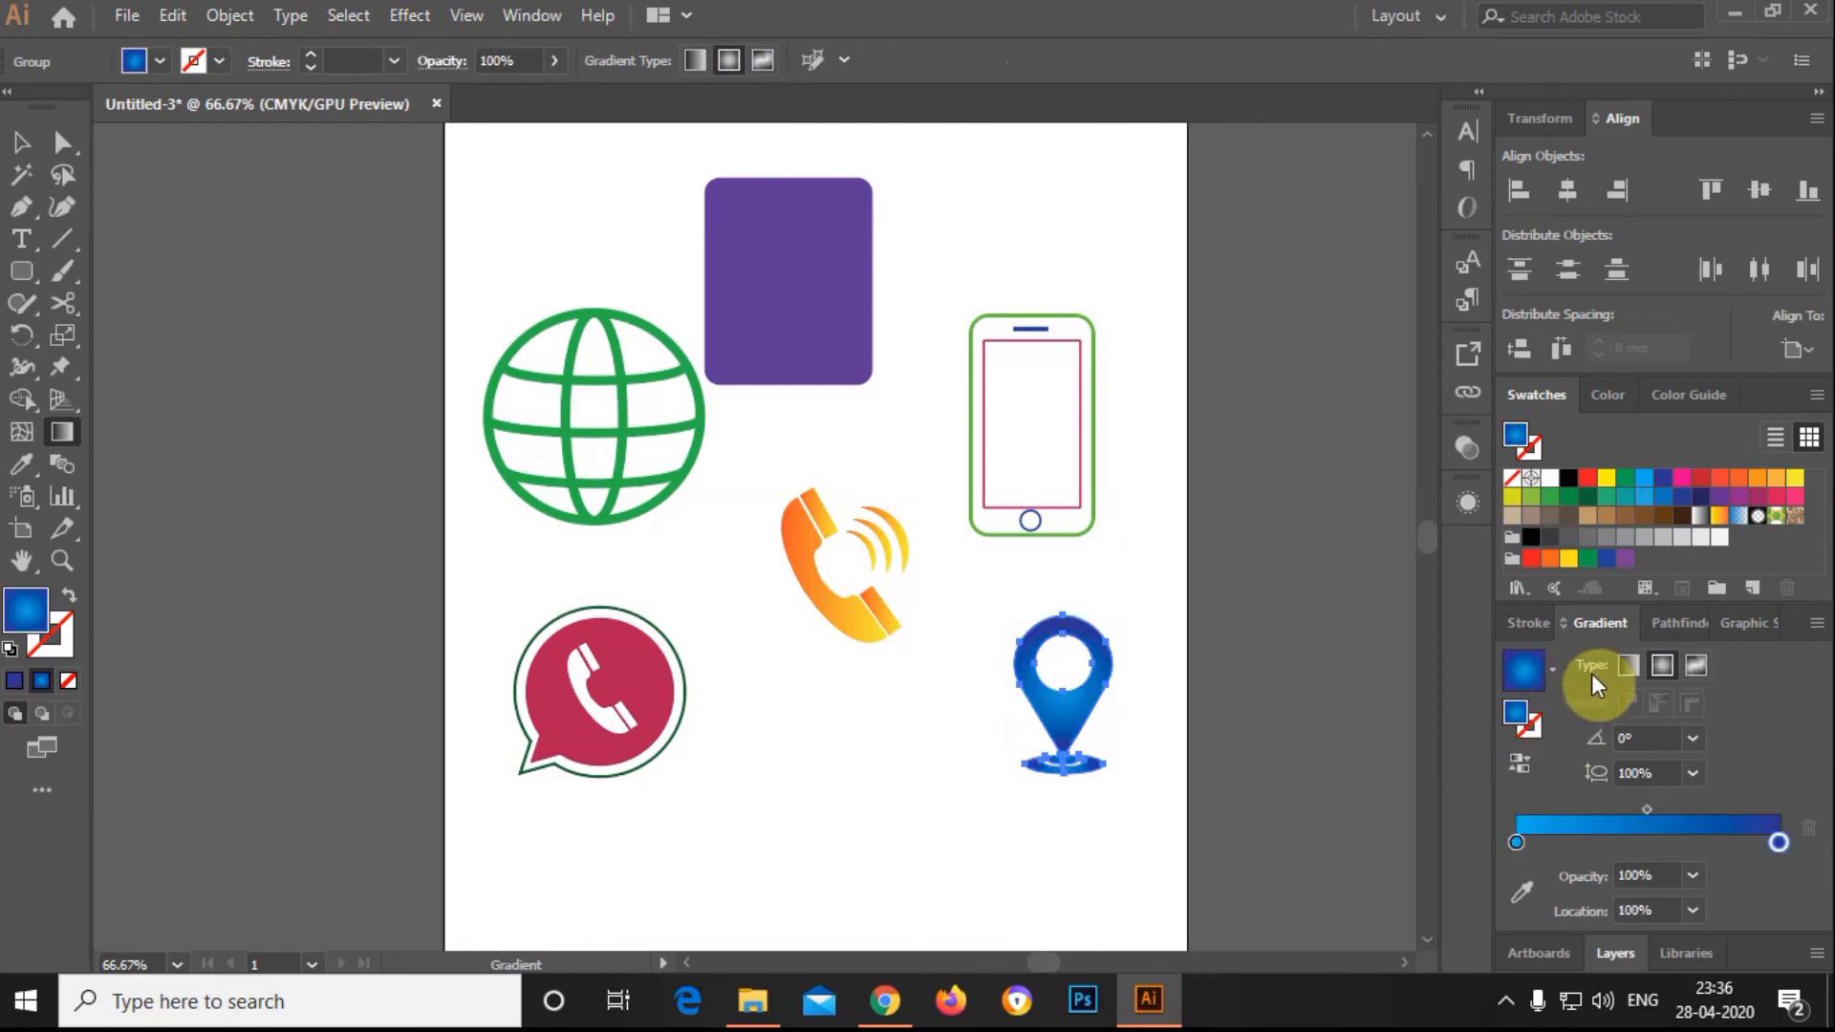
left_click(1625, 666)
left_click(1525, 765)
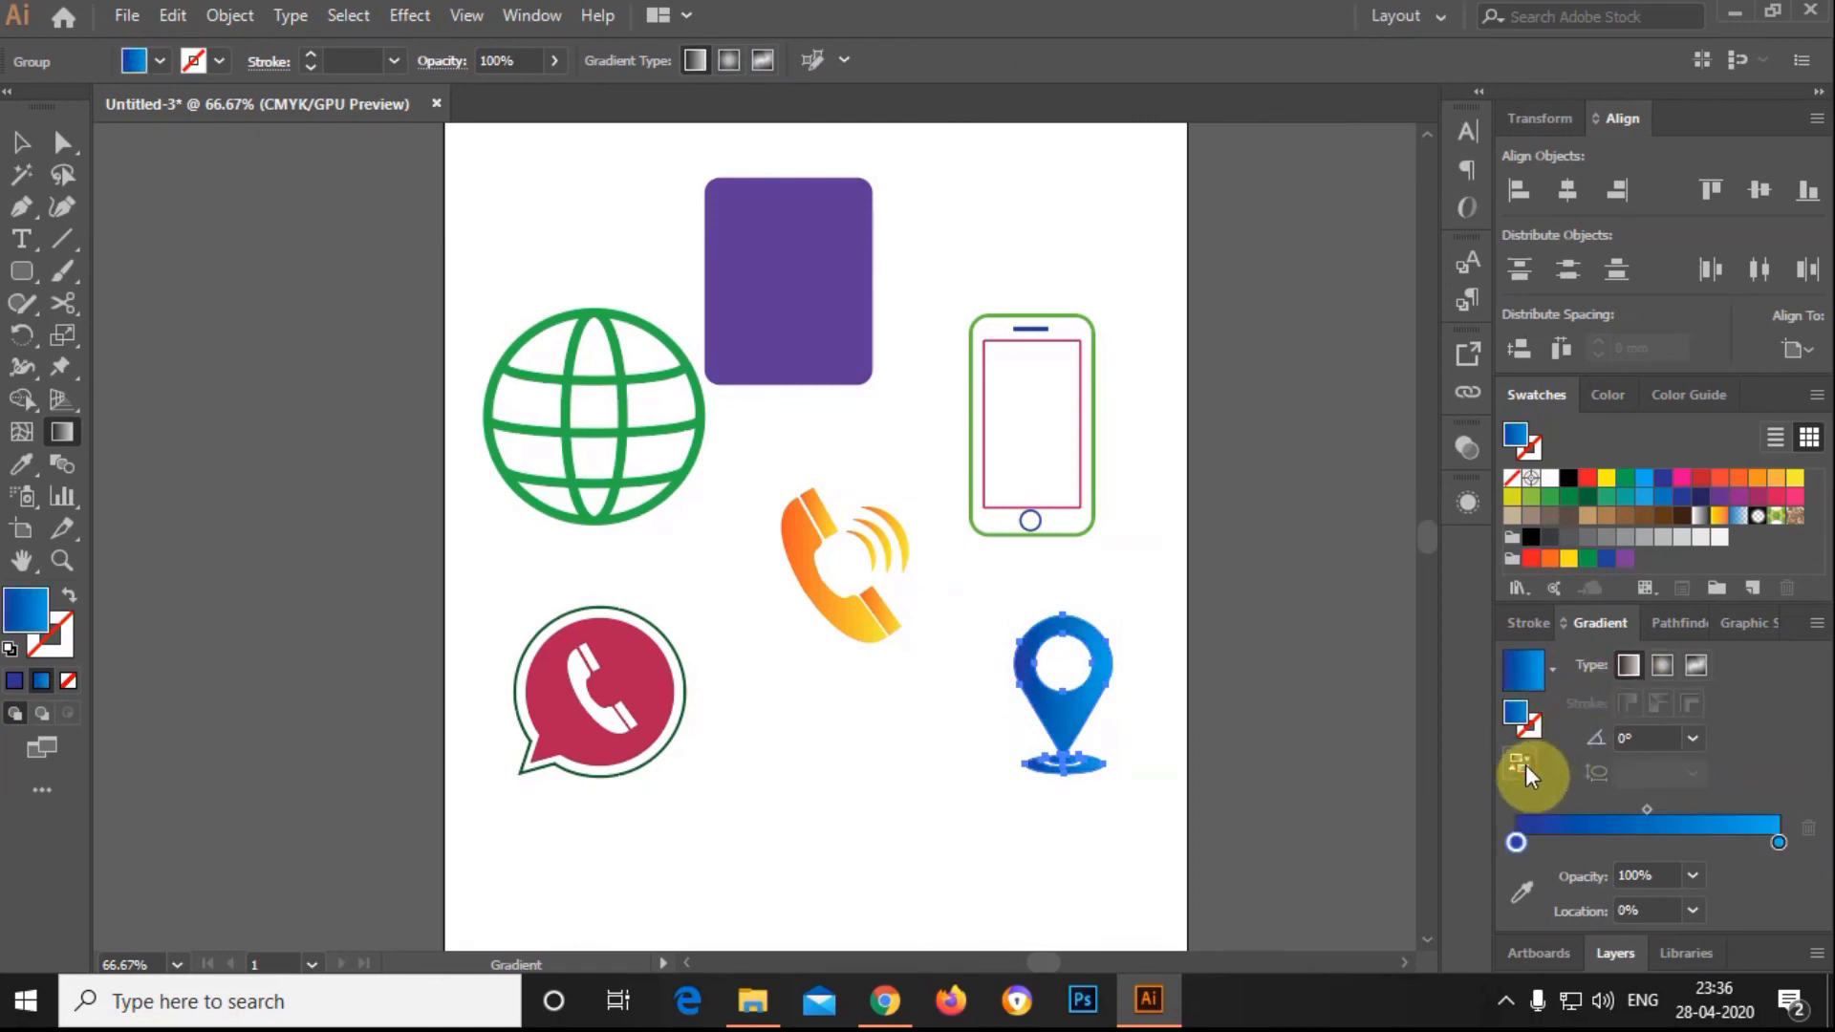
Fill the purple rounded rectangle with the linear dark-to-light blue gradient and deselect it.
left_click(62, 142)
left_click(864, 749)
left_click(848, 369)
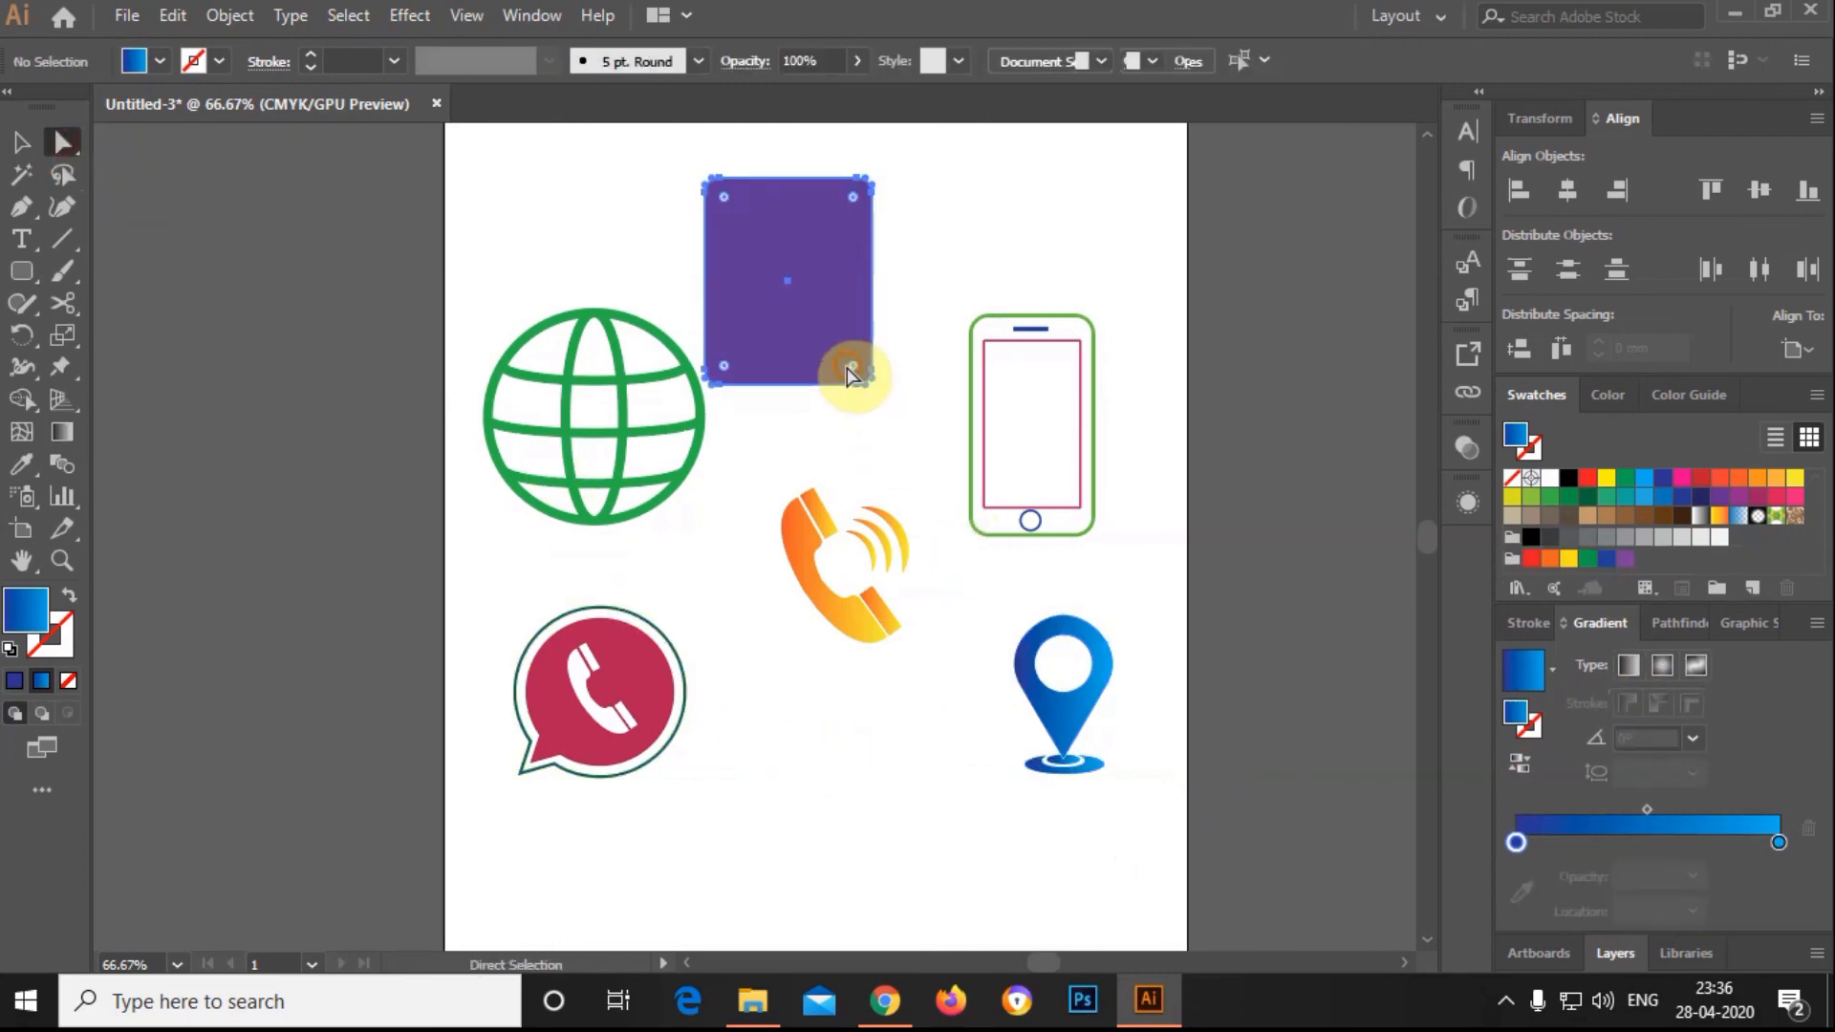
left_click(1534, 682)
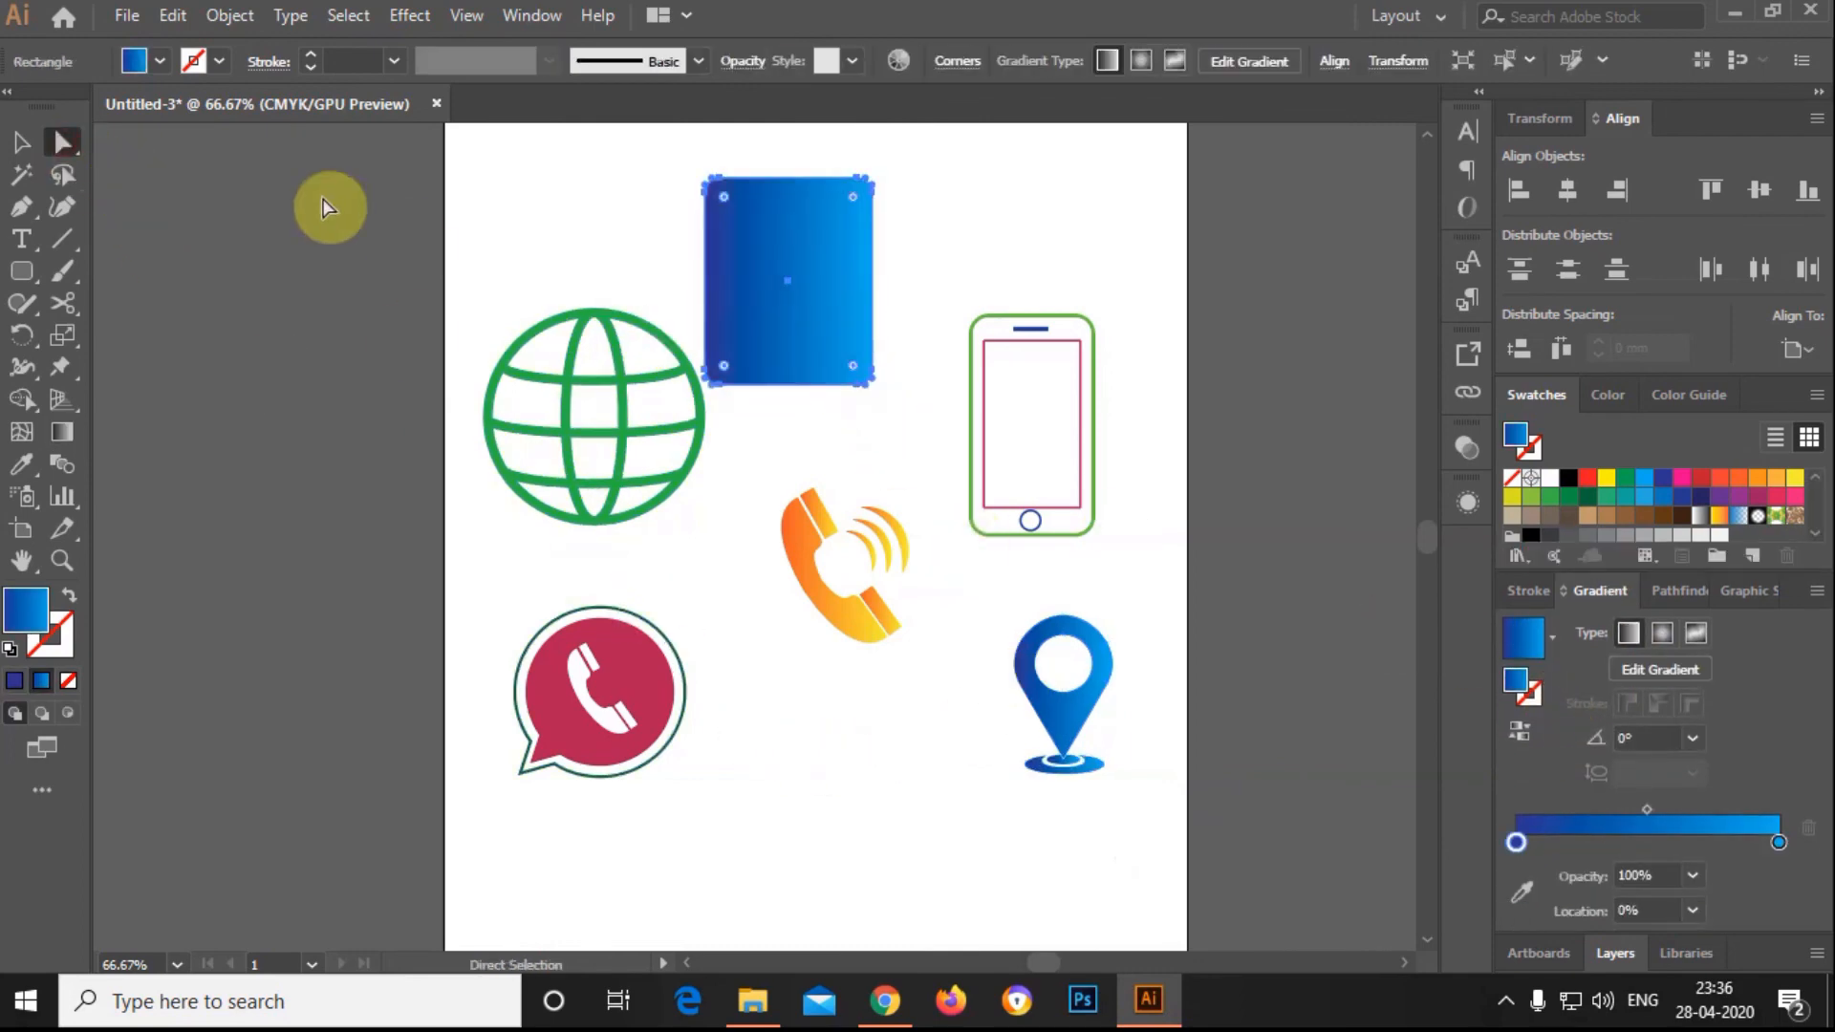
left_click(398, 235)
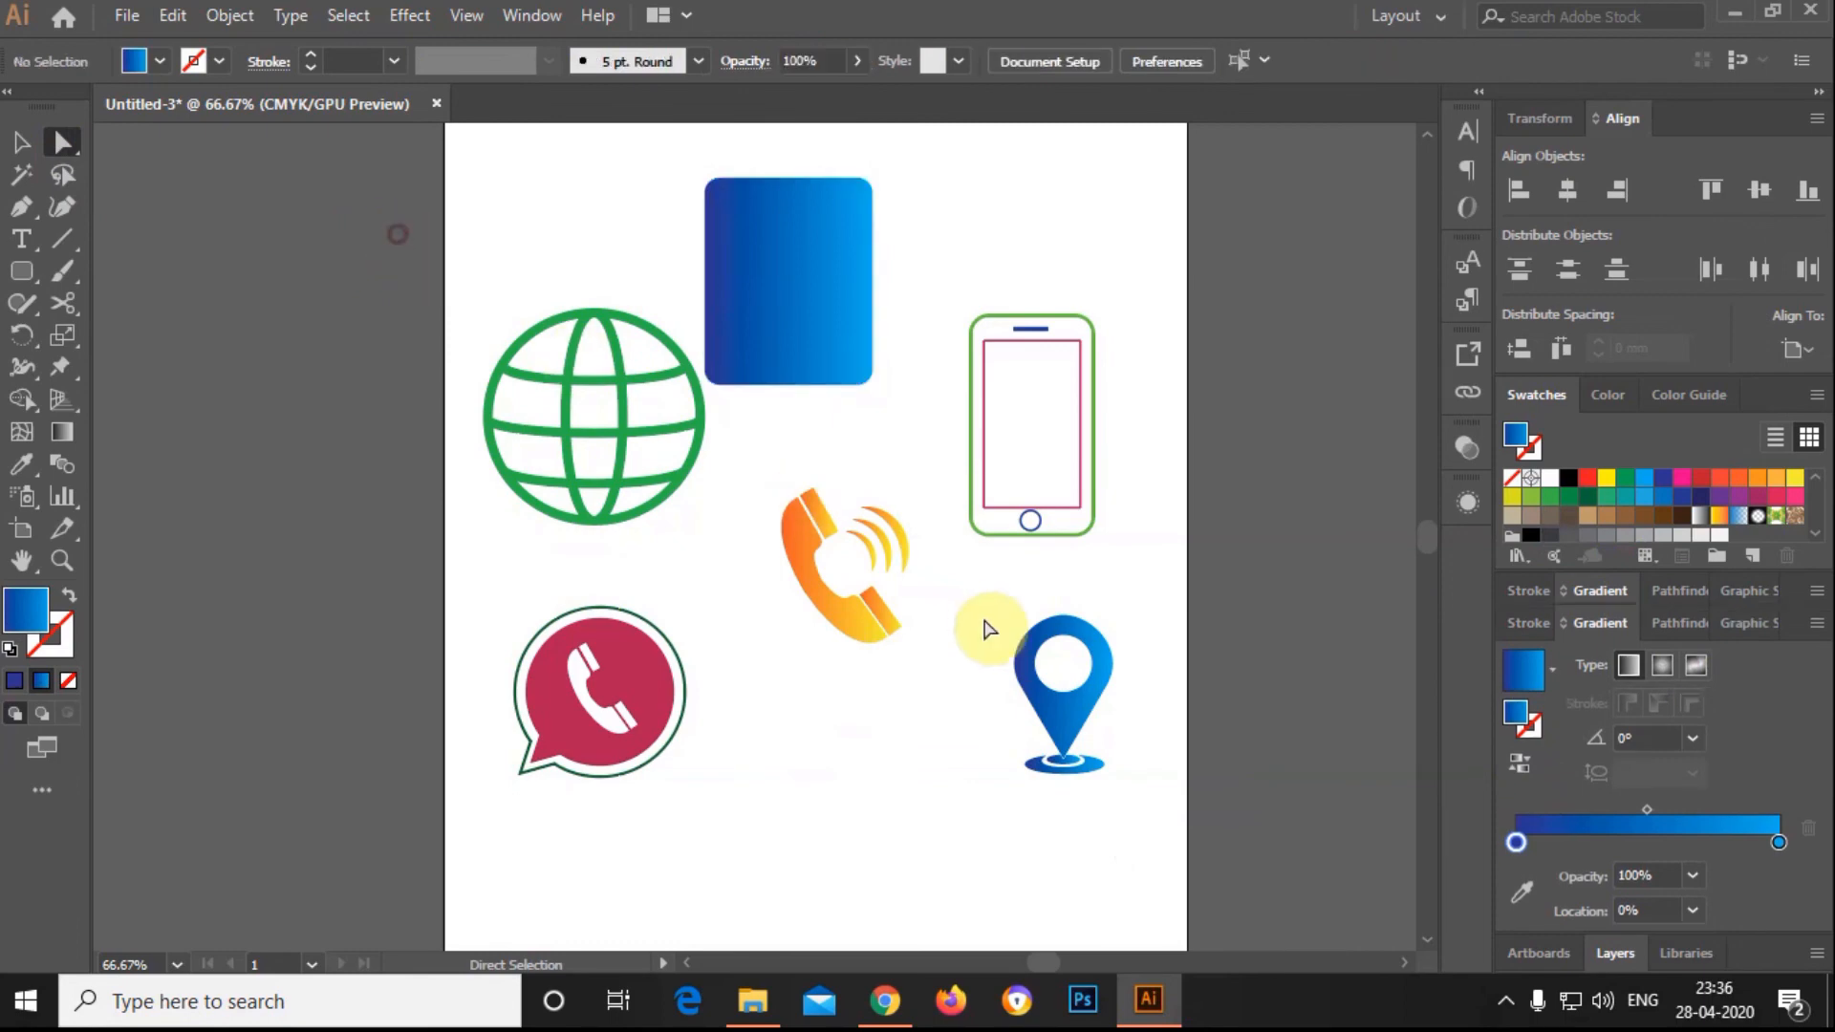
Reverse the location icon's linear gradient so it runs from light blue to dark blue.
left_click(1052, 674)
left_click_drag(994, 600, 1430, 789)
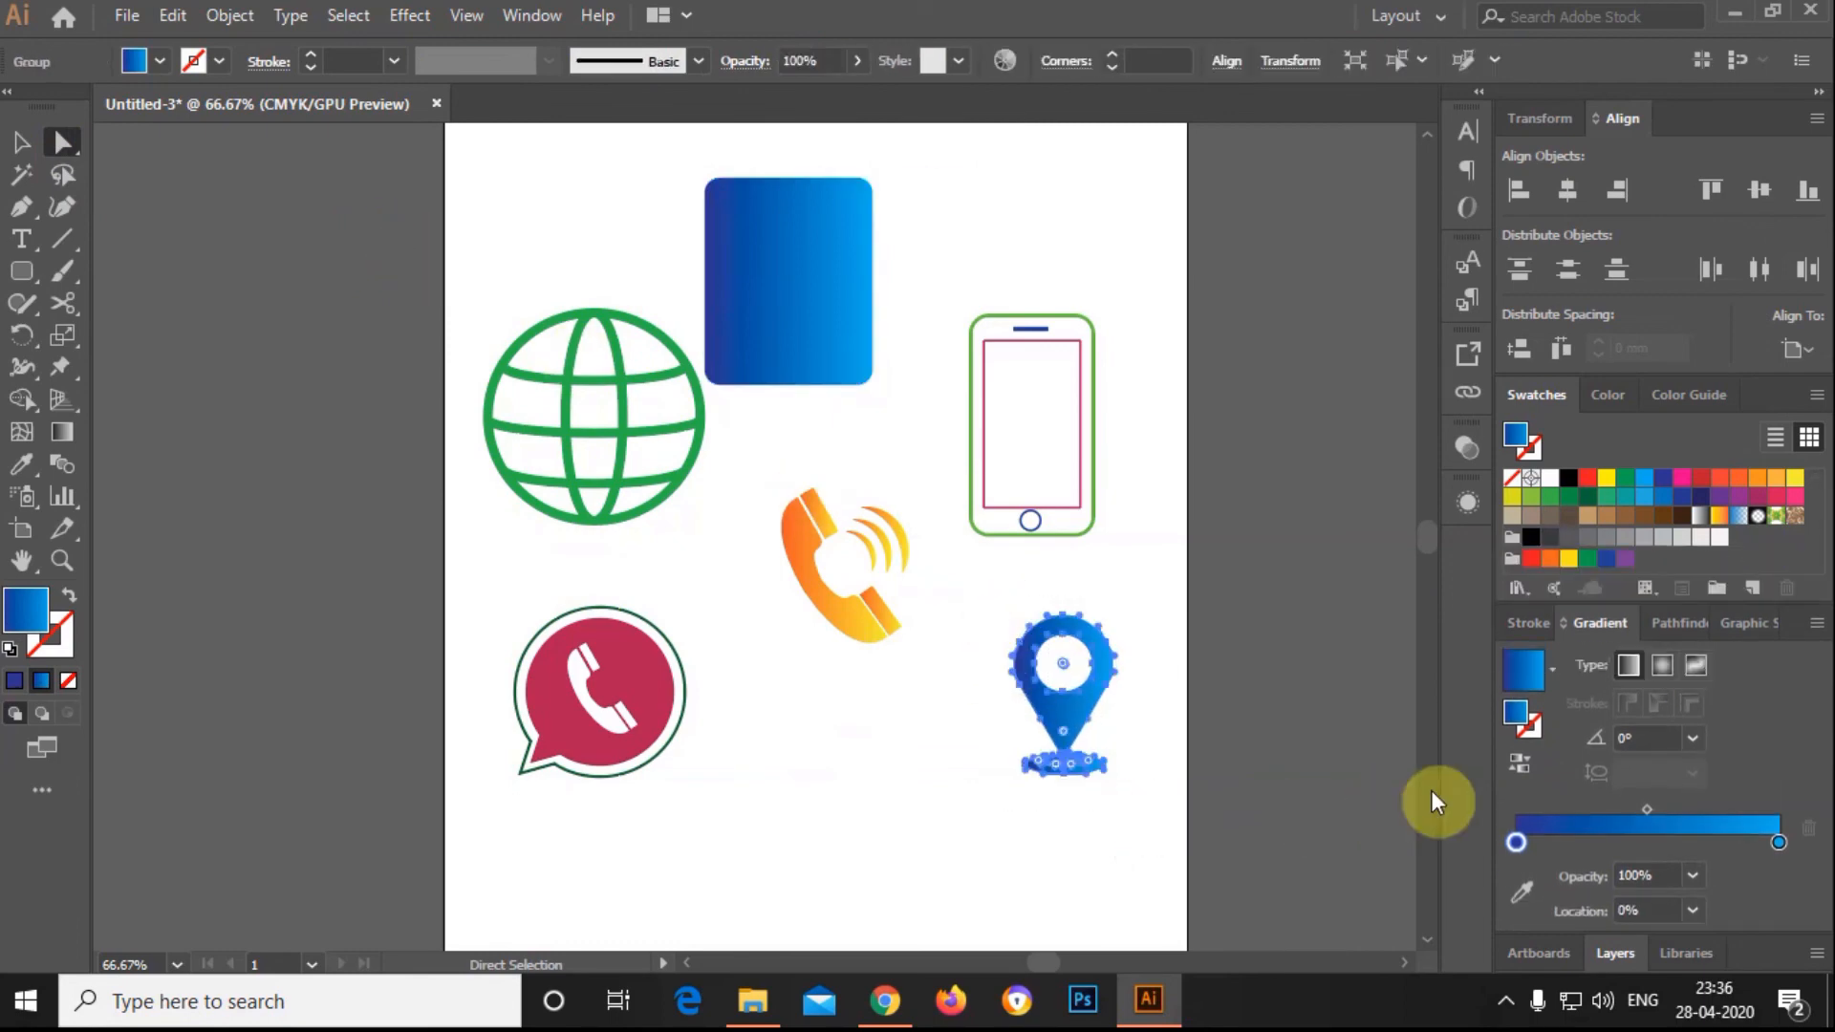
left_click(1519, 768)
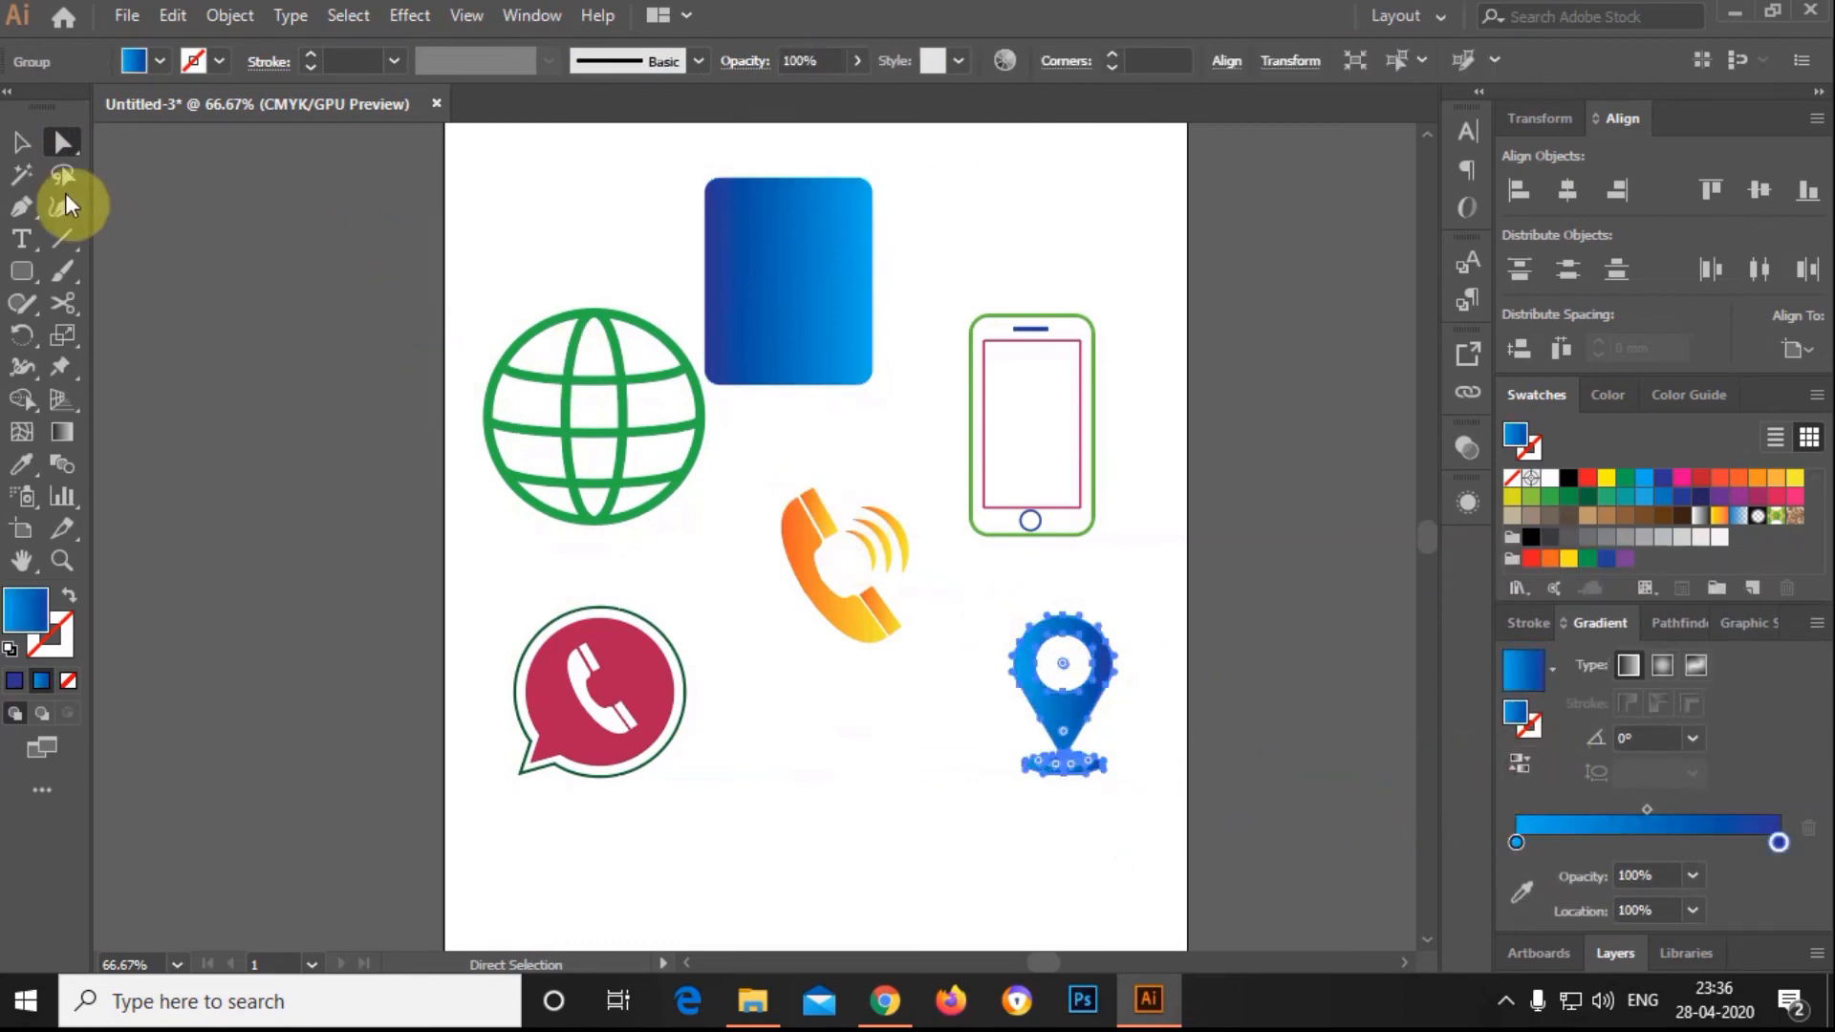
Move the location icon onto the centre of the blue rounded rectangle and send the rectangle to the back.
left_click(21, 142)
left_click_drag(1057, 709, 788, 298)
left_click(921, 275)
left_click(852, 302)
right_click(852, 302)
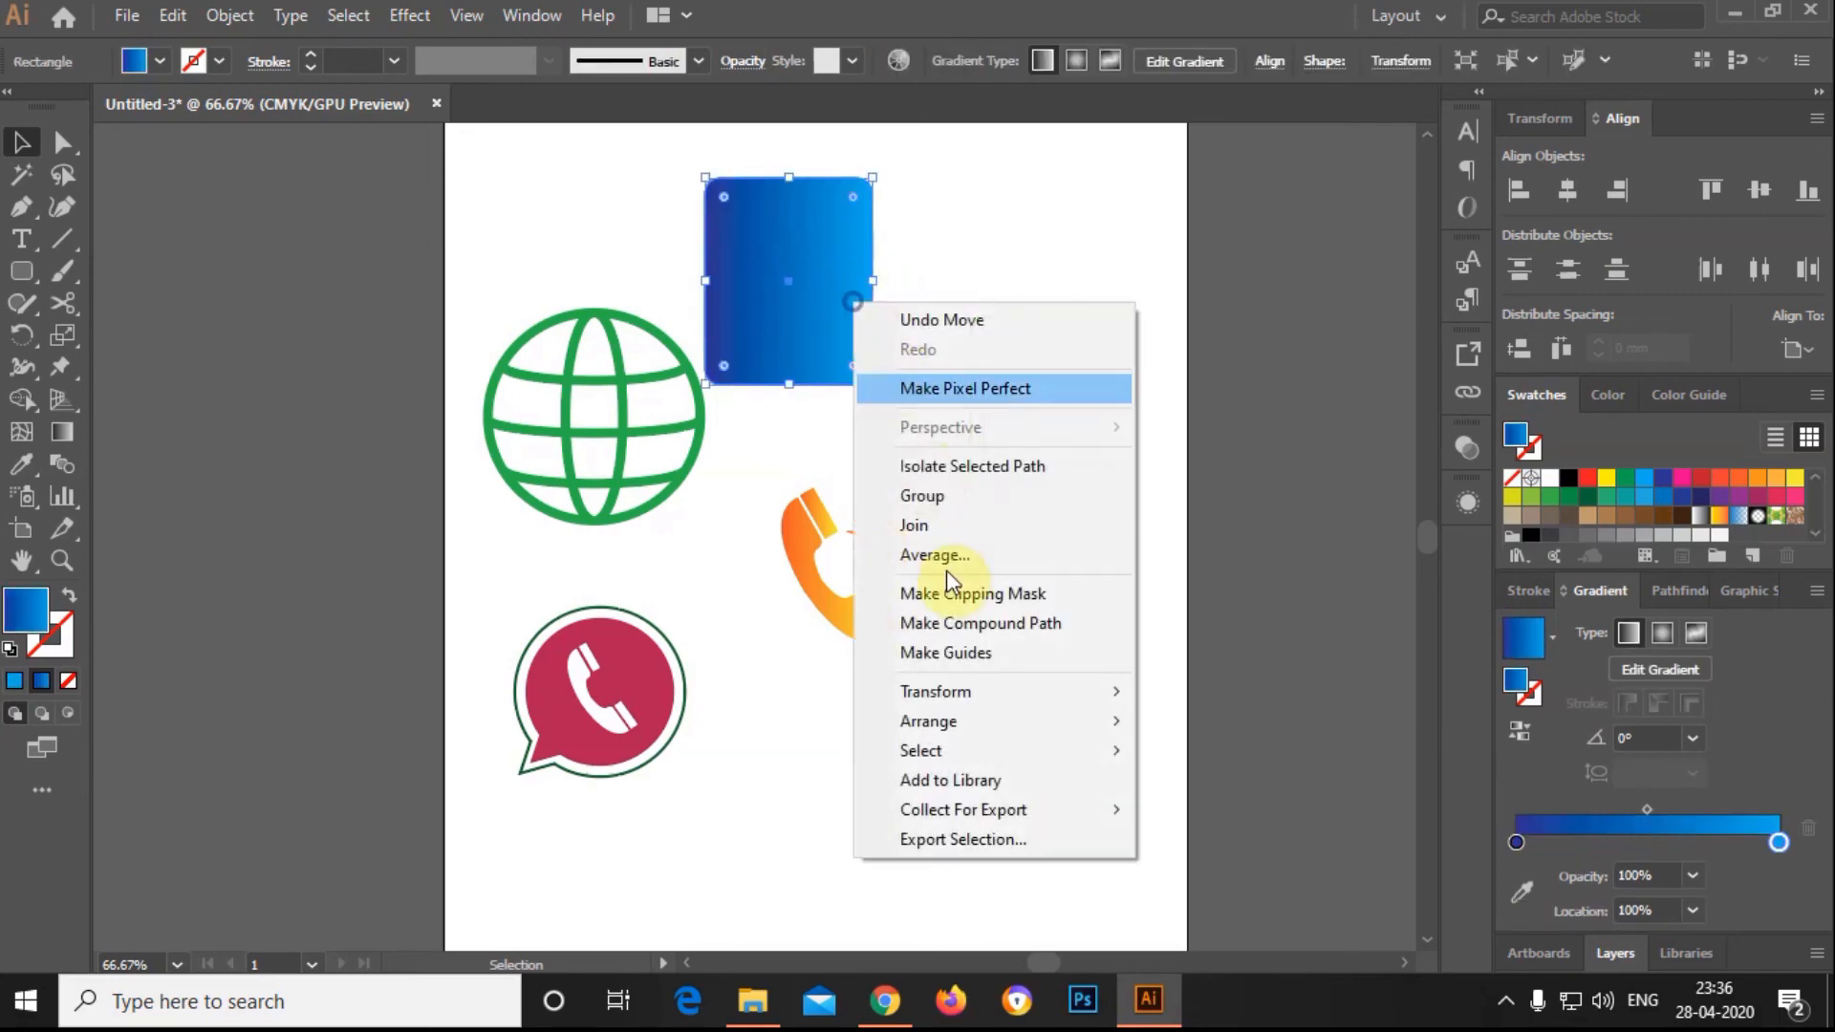
mouse_move(1000, 743)
left_click(1279, 810)
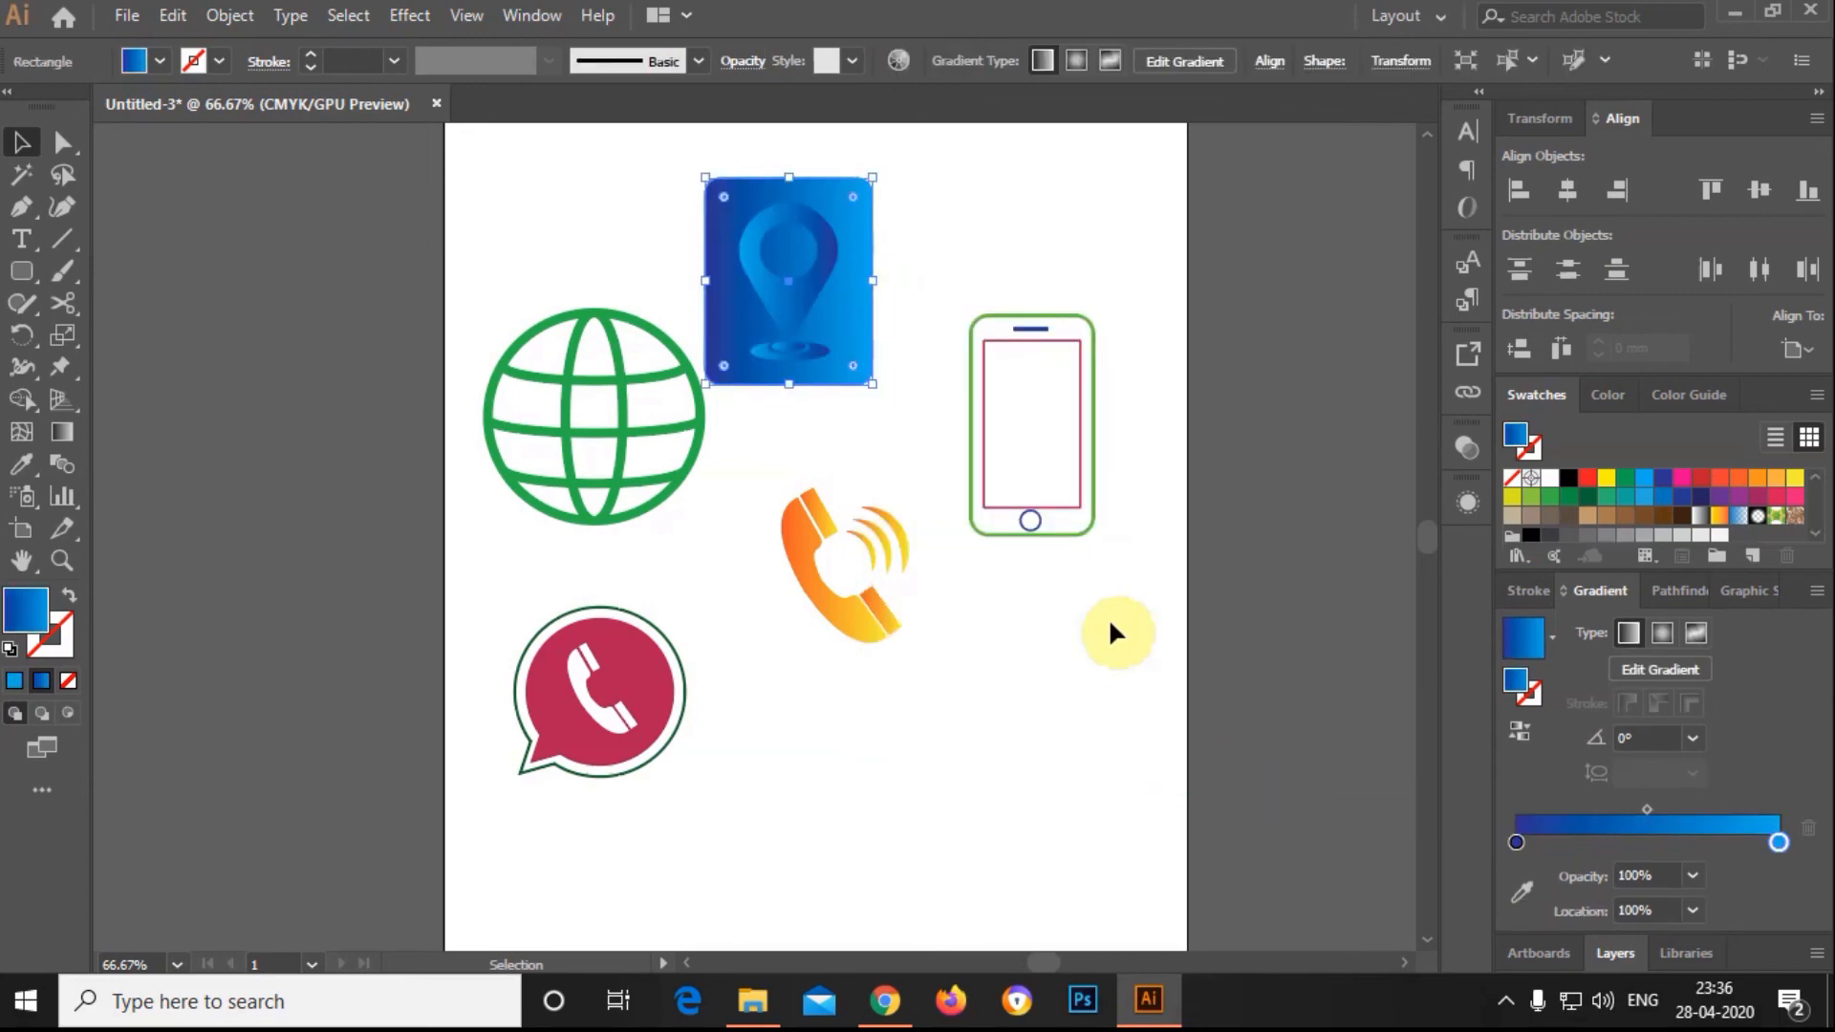
Set the opacity of the rounded rectangle behind the location icon to 25% and deselect it.
left_click(865, 320)
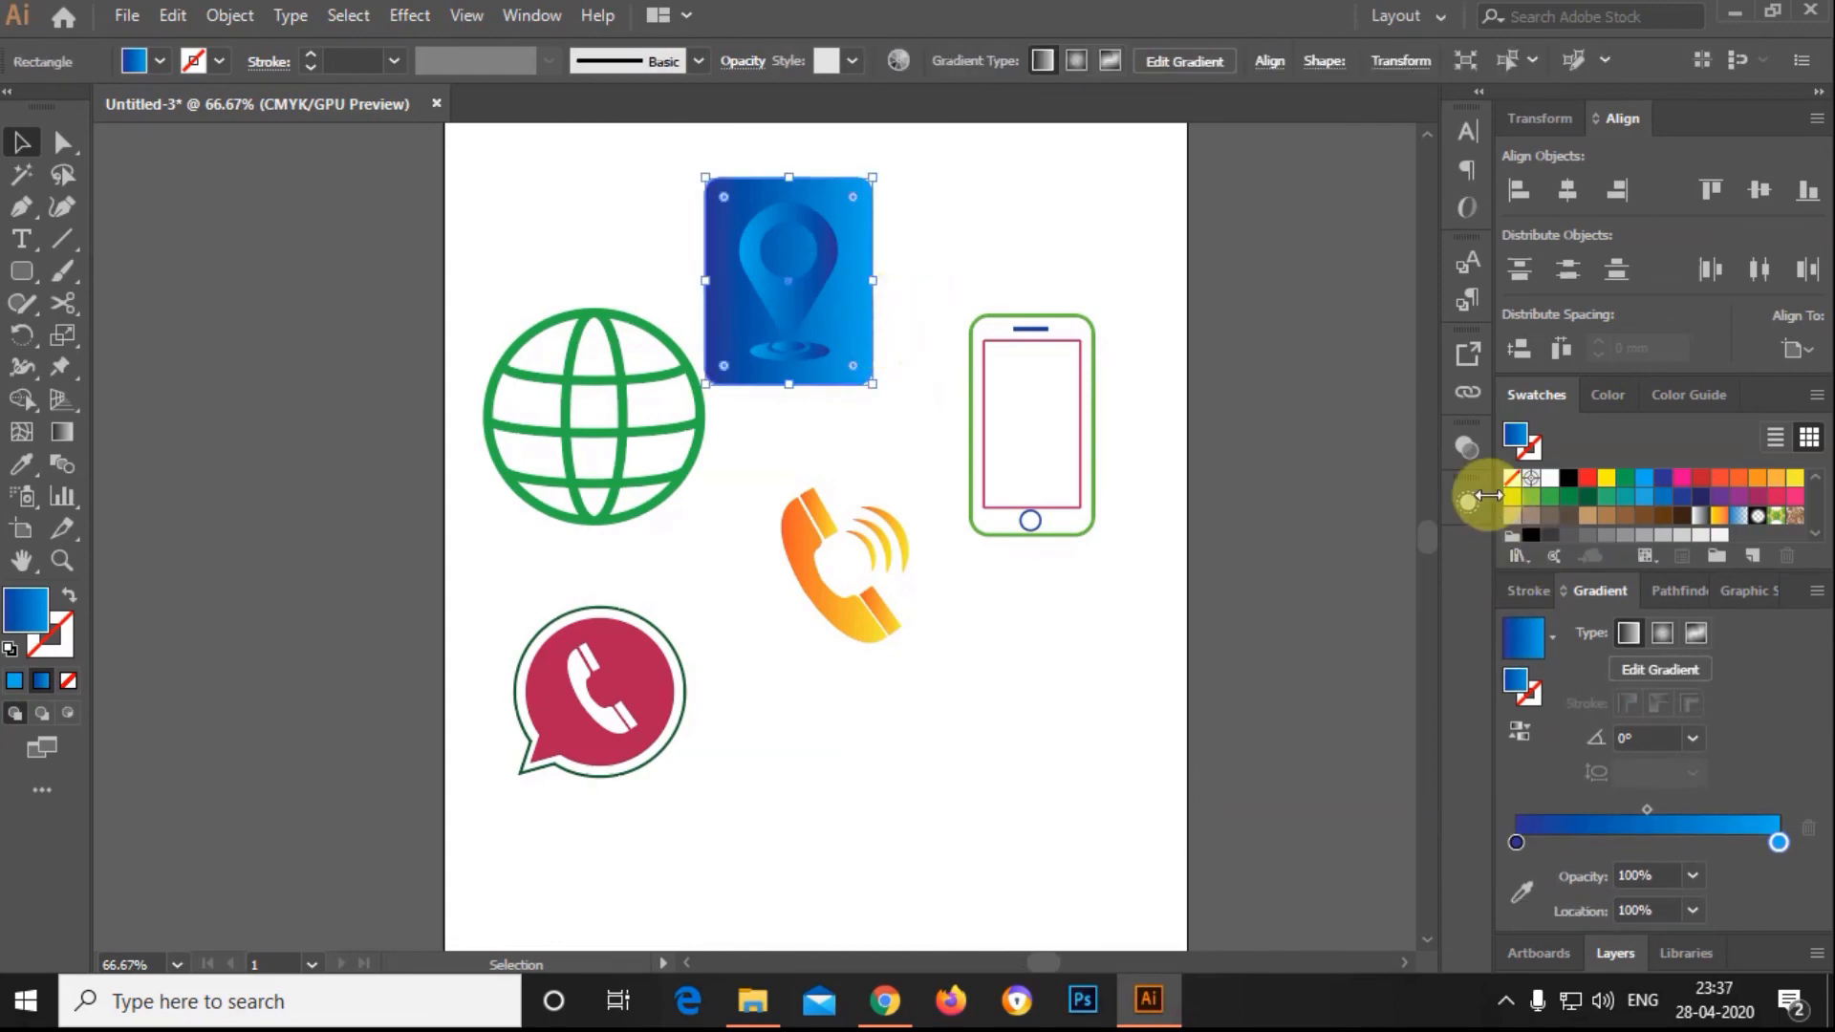
left_click(1468, 449)
left_click(1402, 477)
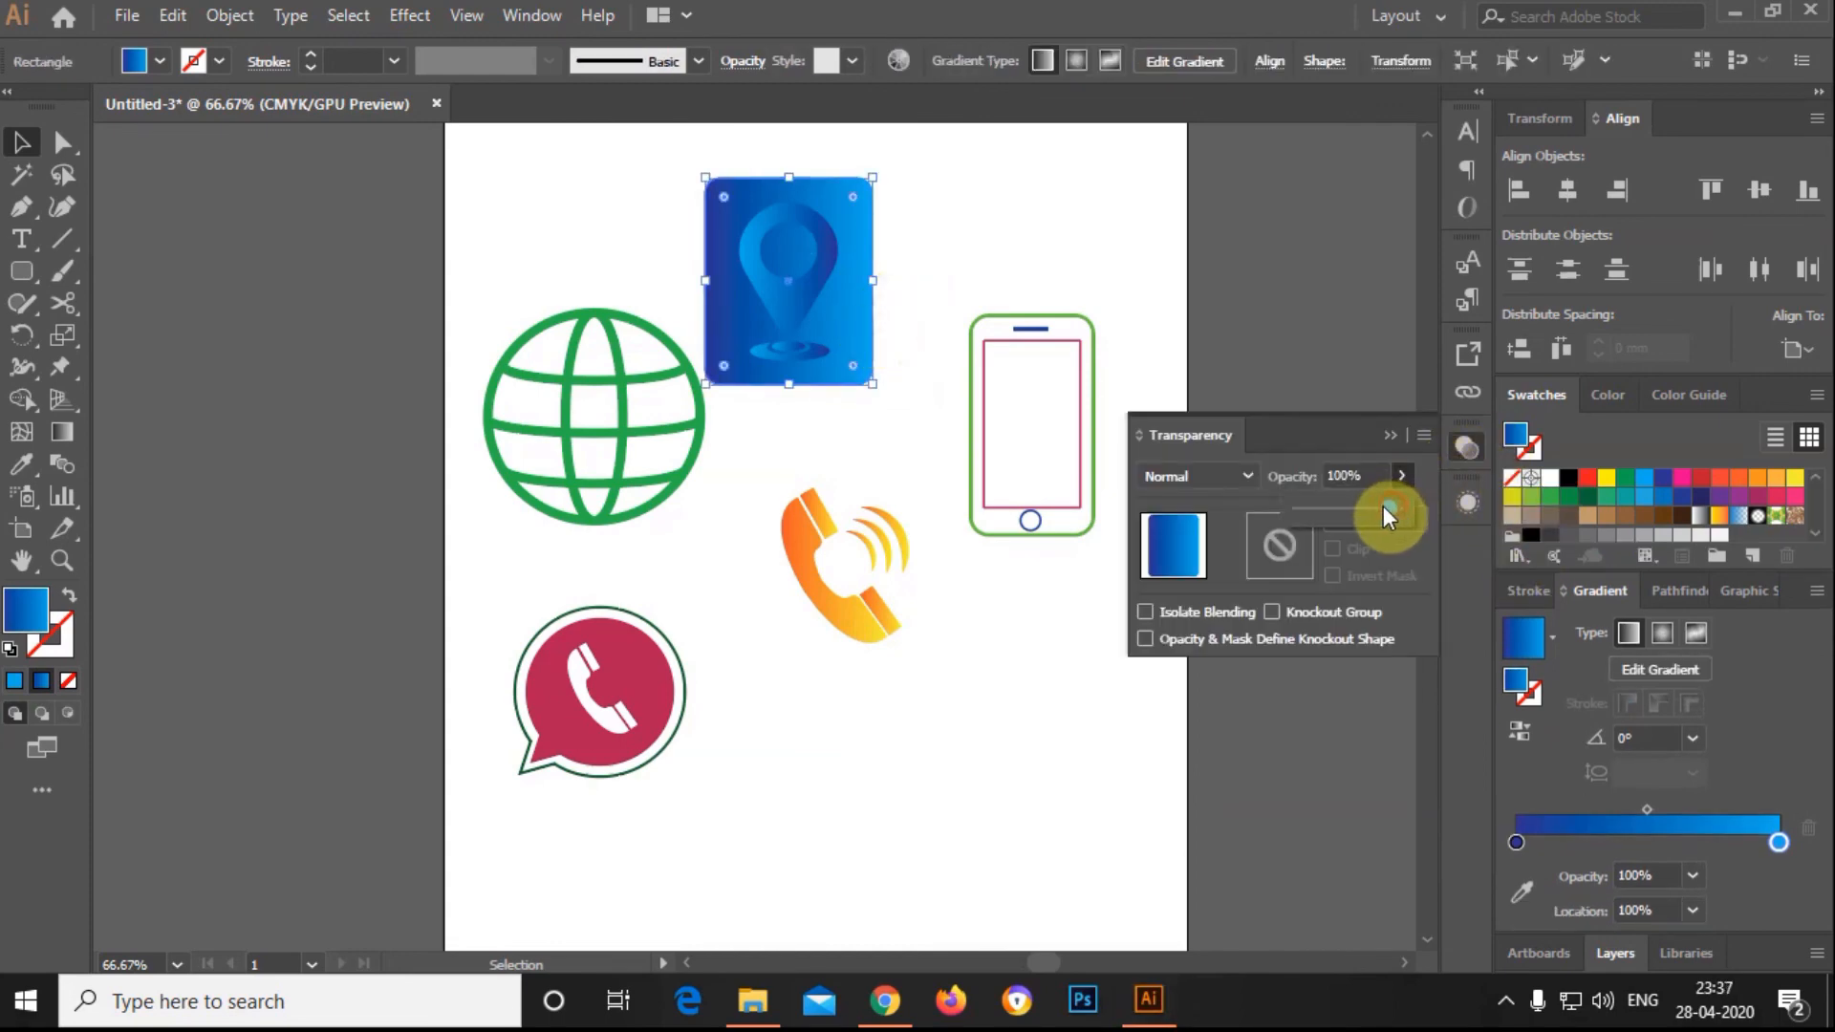
mouse_move(1332, 508)
left_mouse_down()
mouse_move(1304, 508)
mouse_move(1322, 515)
left_mouse_up()
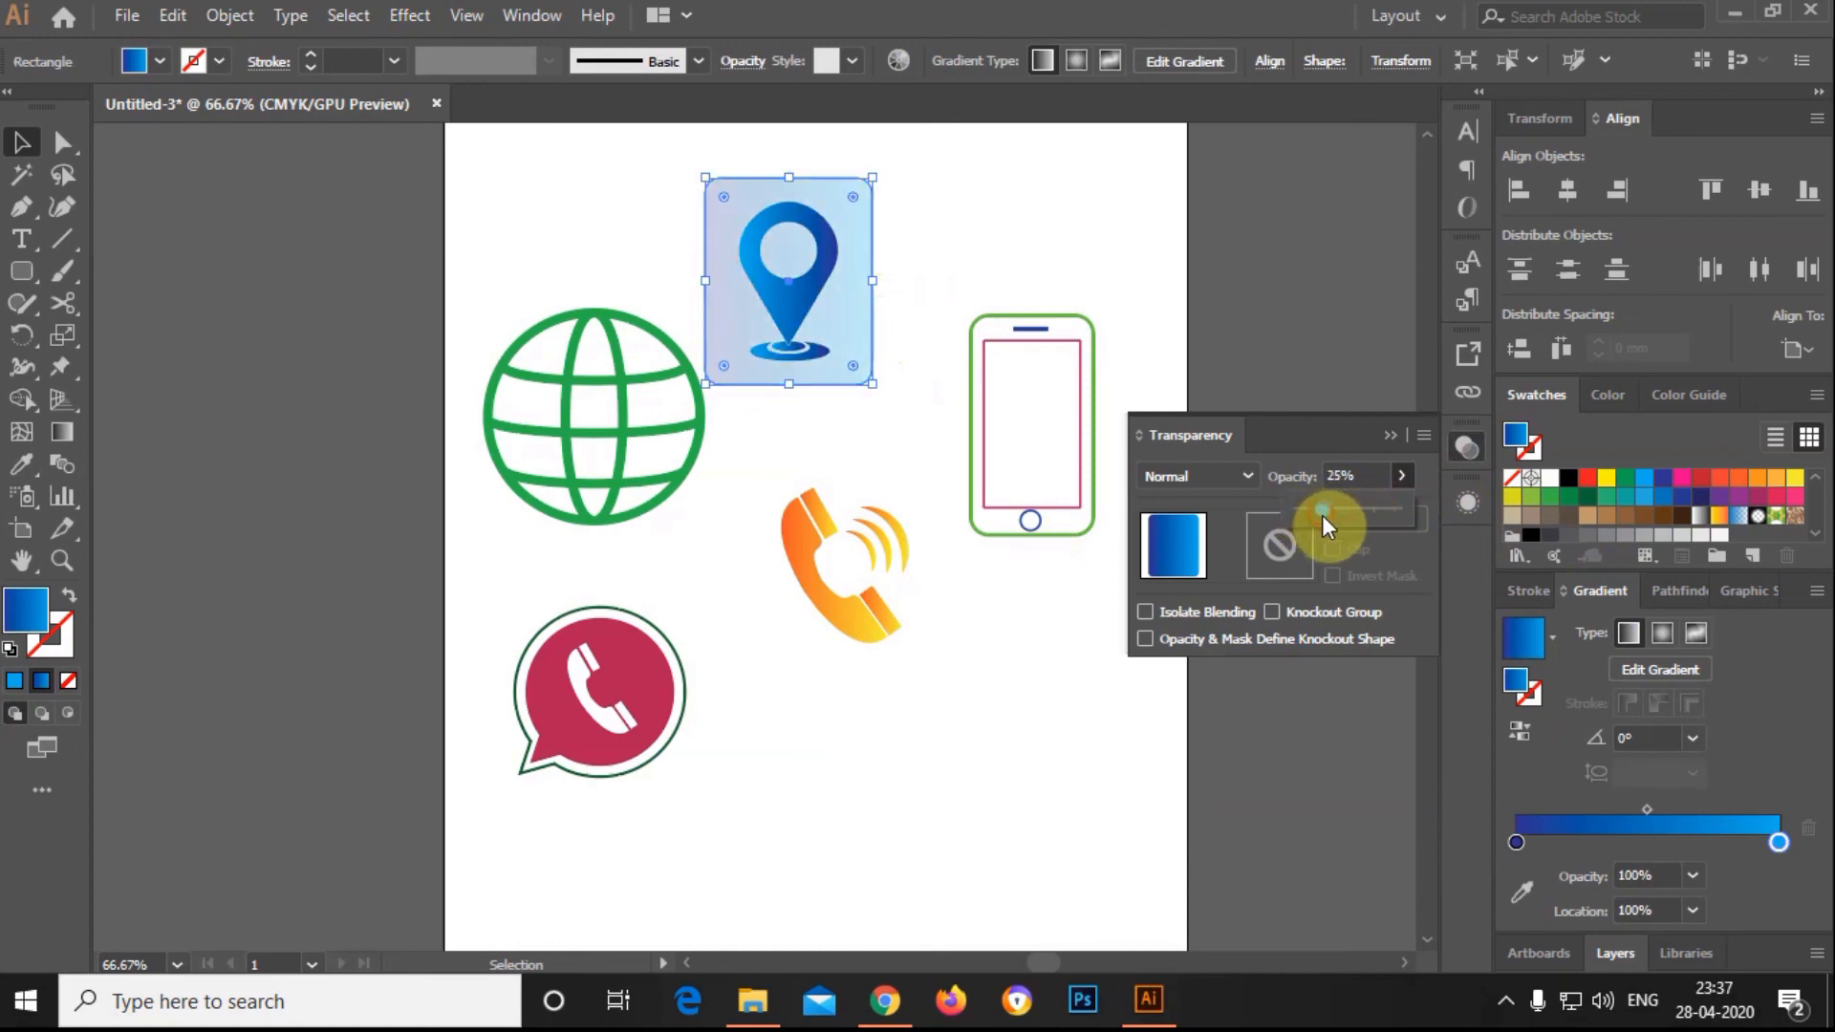
left_click(1109, 272)
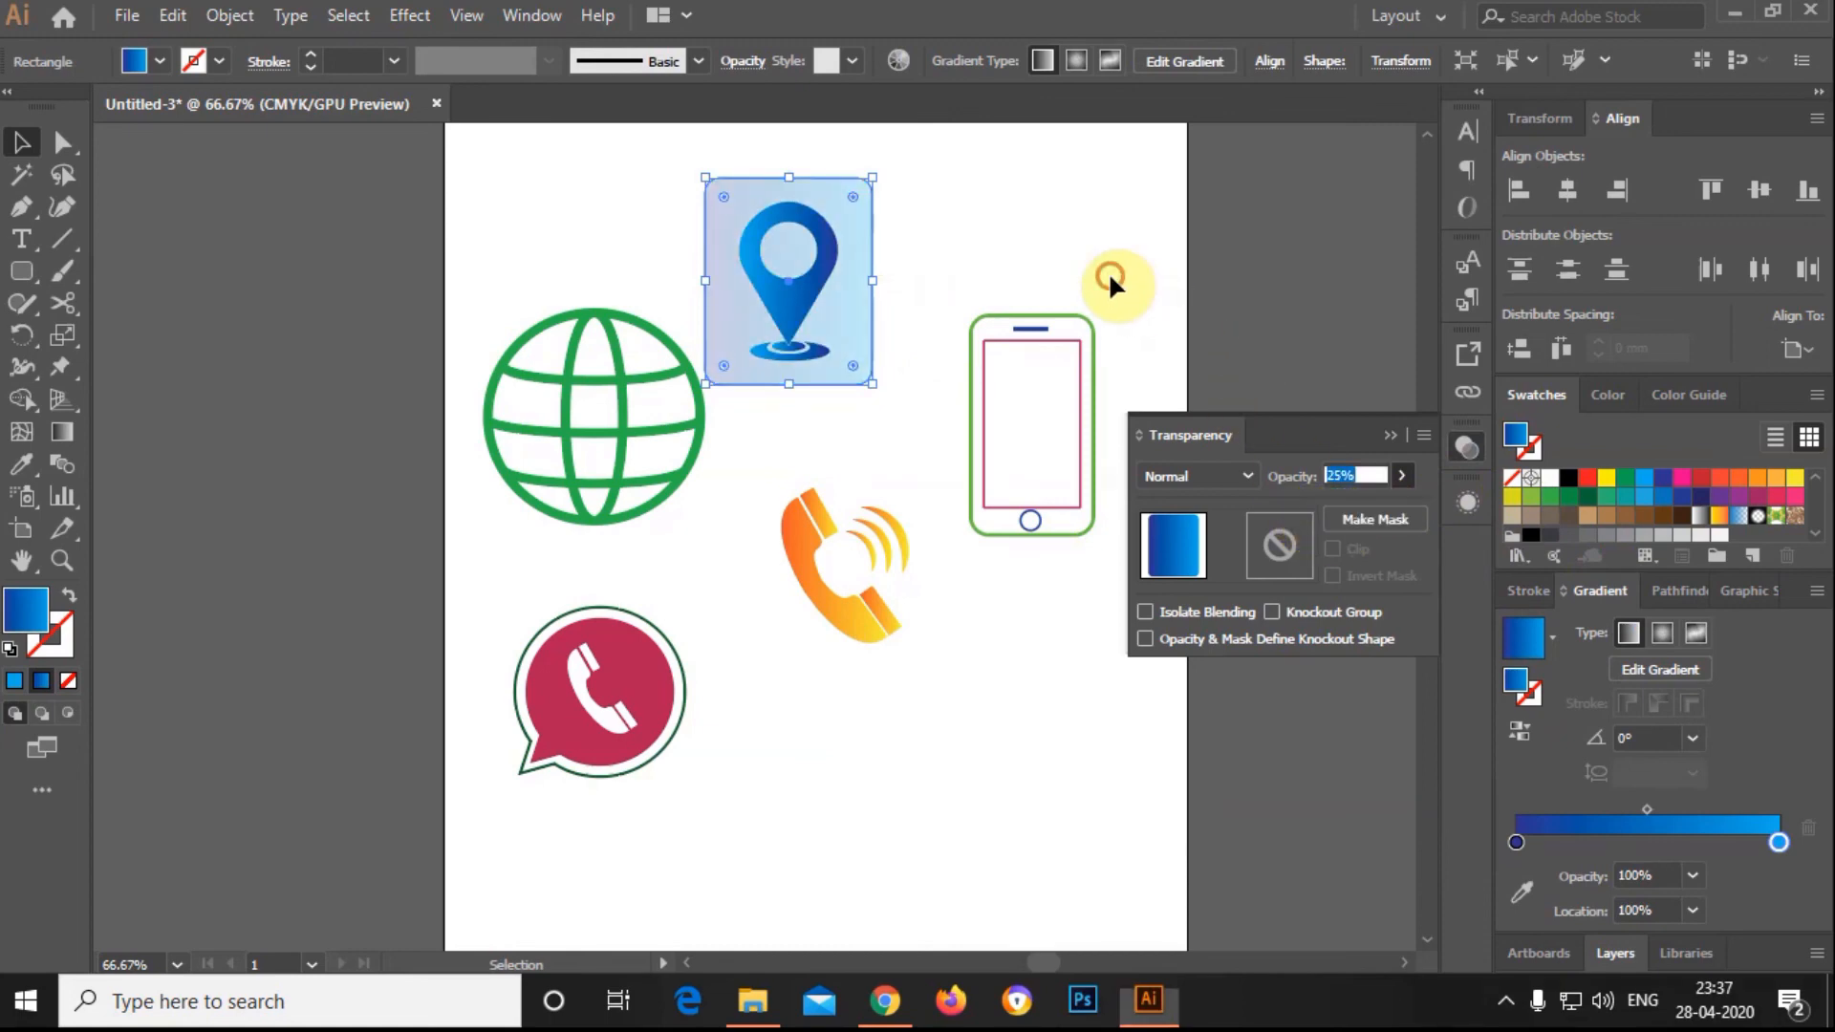
left_click(1386, 432)
left_click(1034, 256)
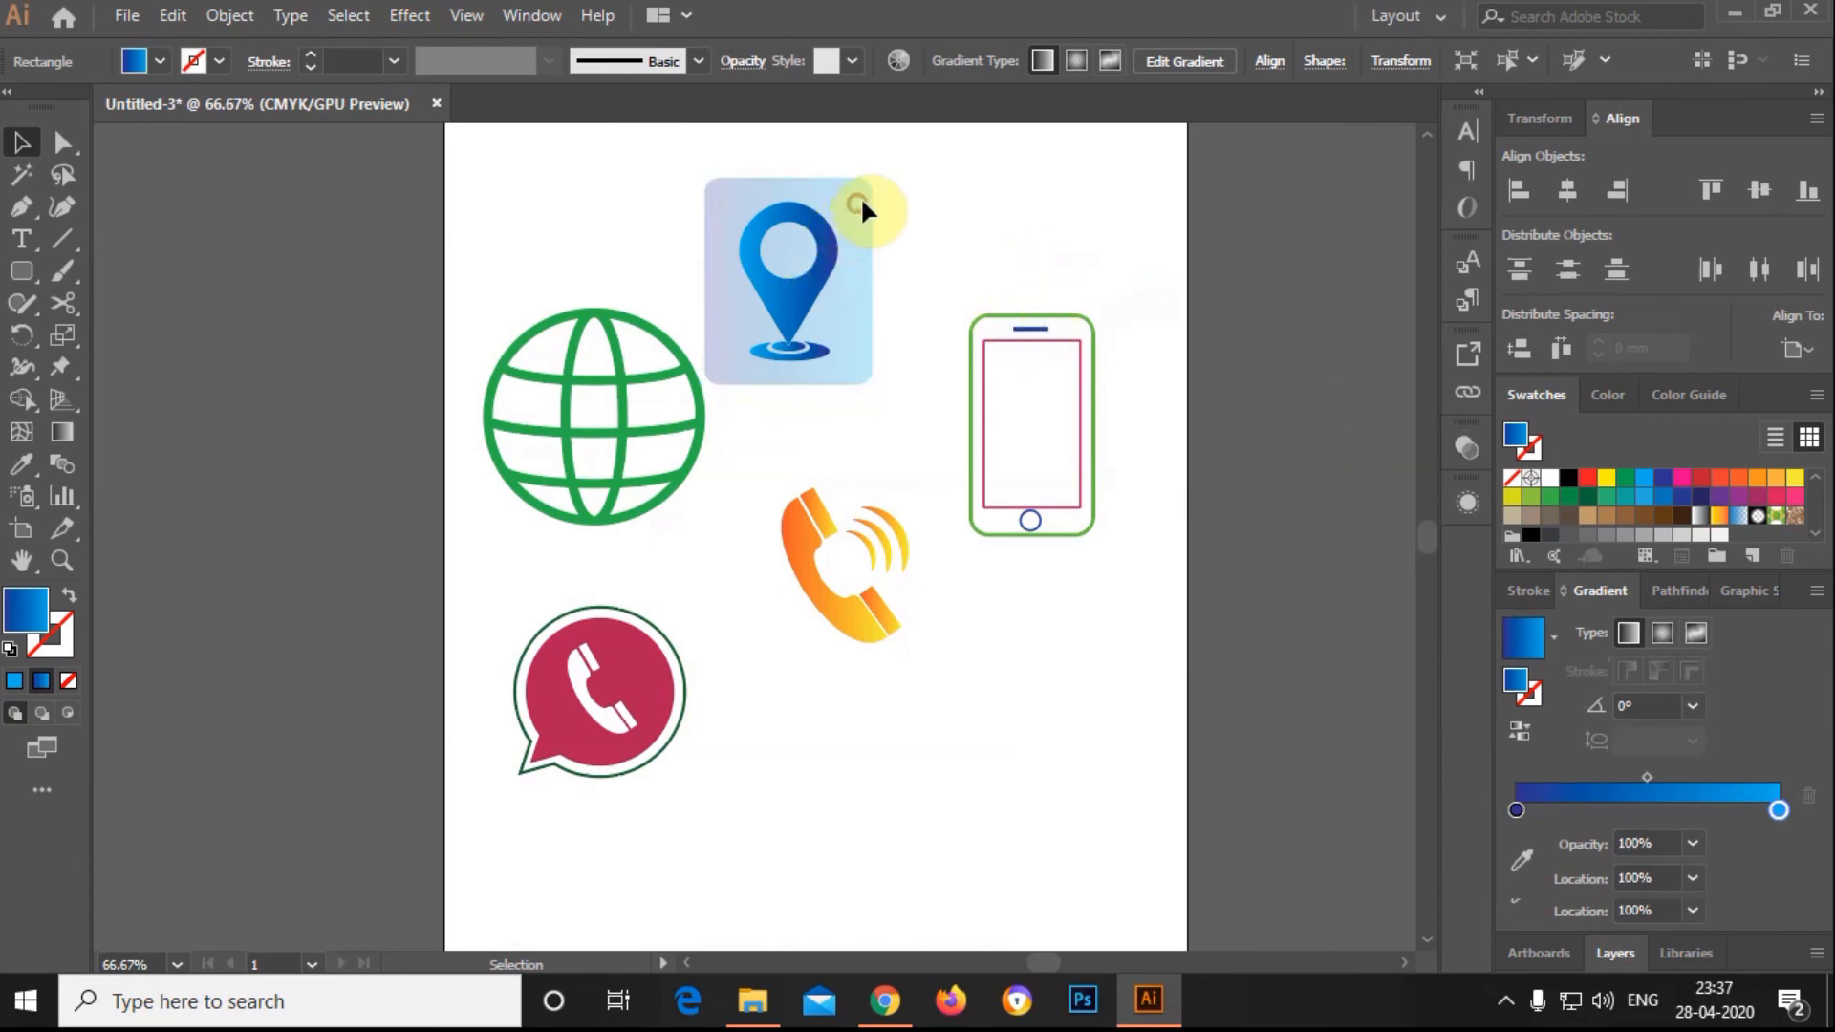
Scale the pale blue rounded rectangle down slightly, keep it centred behind the location icon, and deselect it.
left_click(860, 191)
left_click(58, 153)
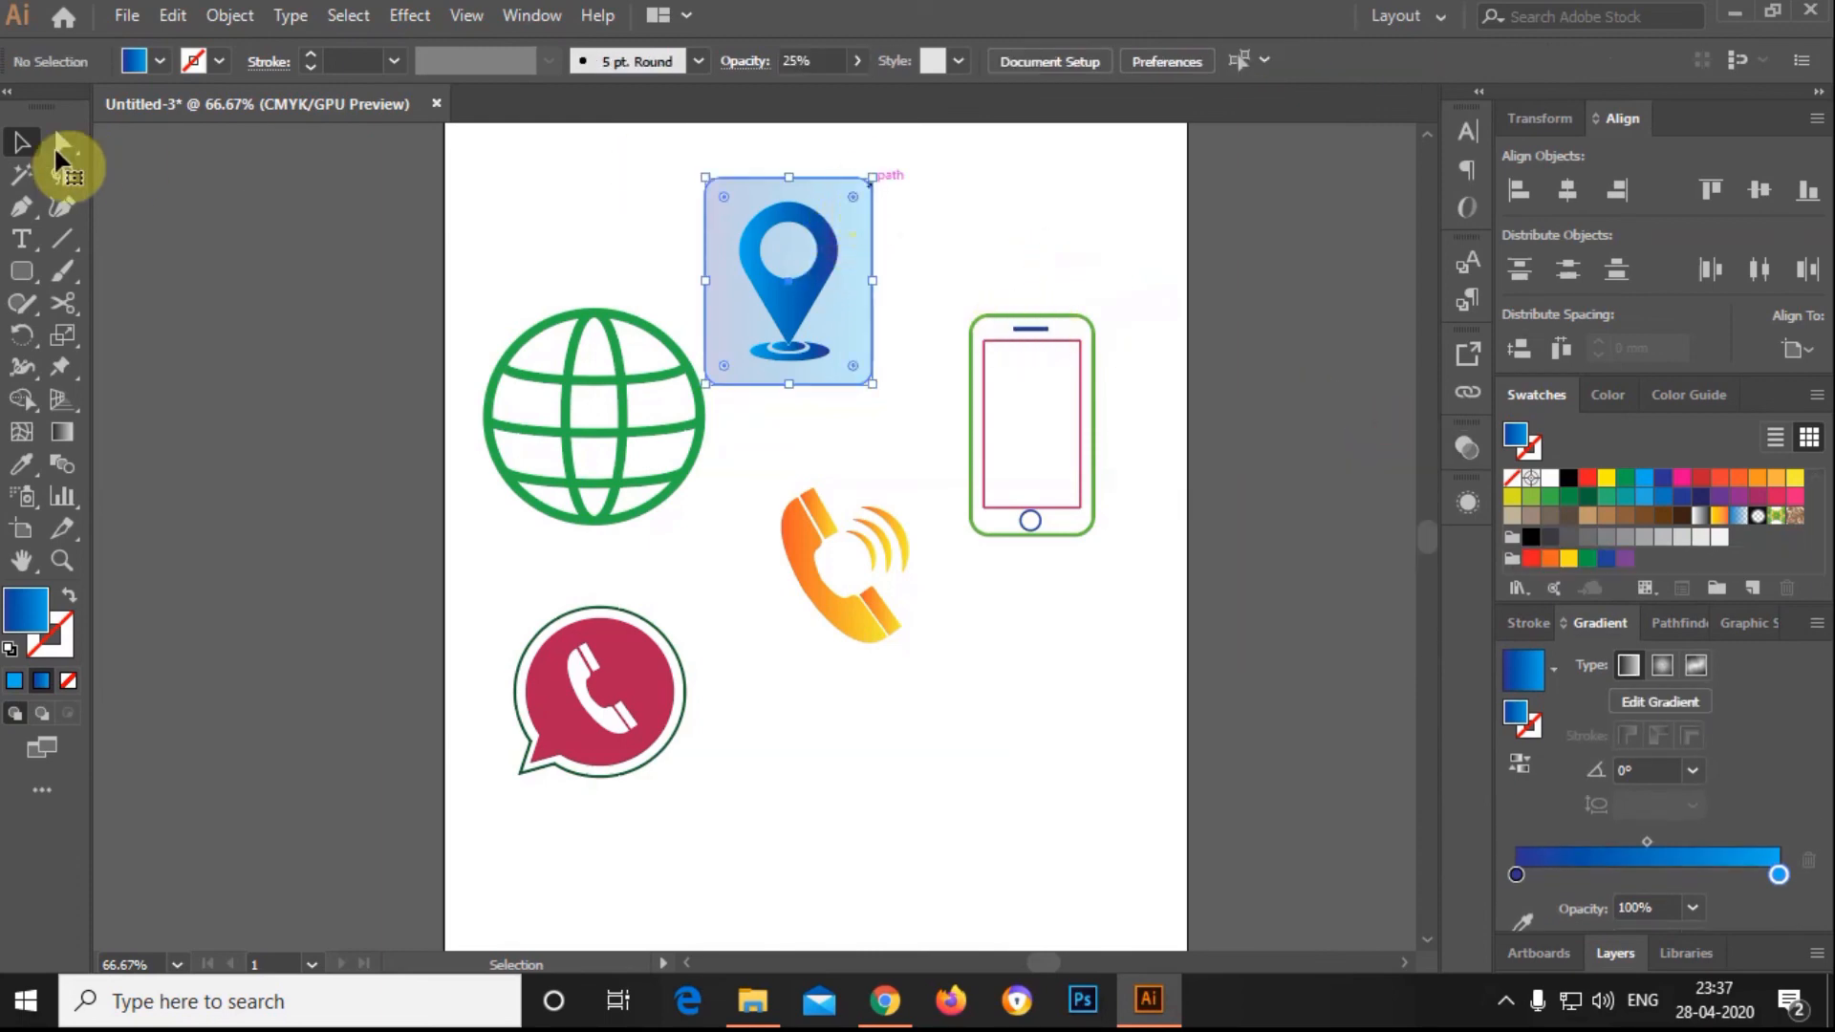
left_click_drag(869, 177, 853, 201)
left_click_drag(835, 308, 846, 295)
left_click(919, 268)
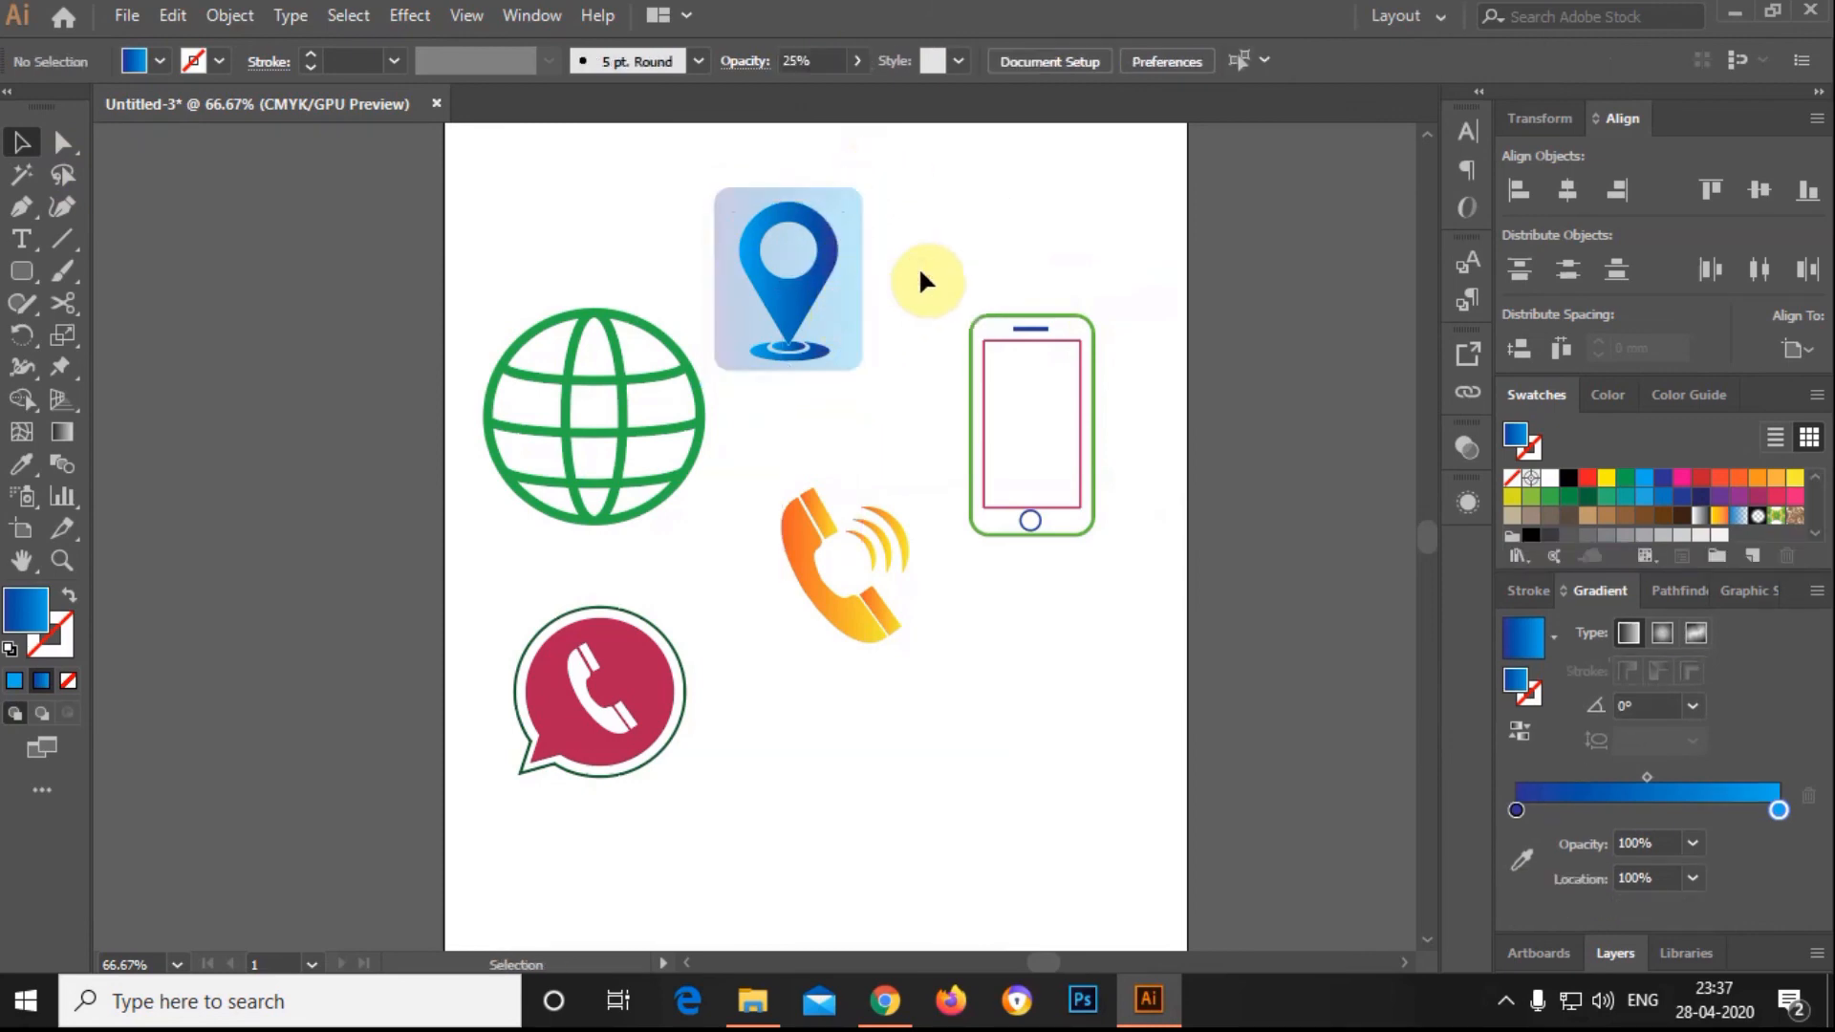